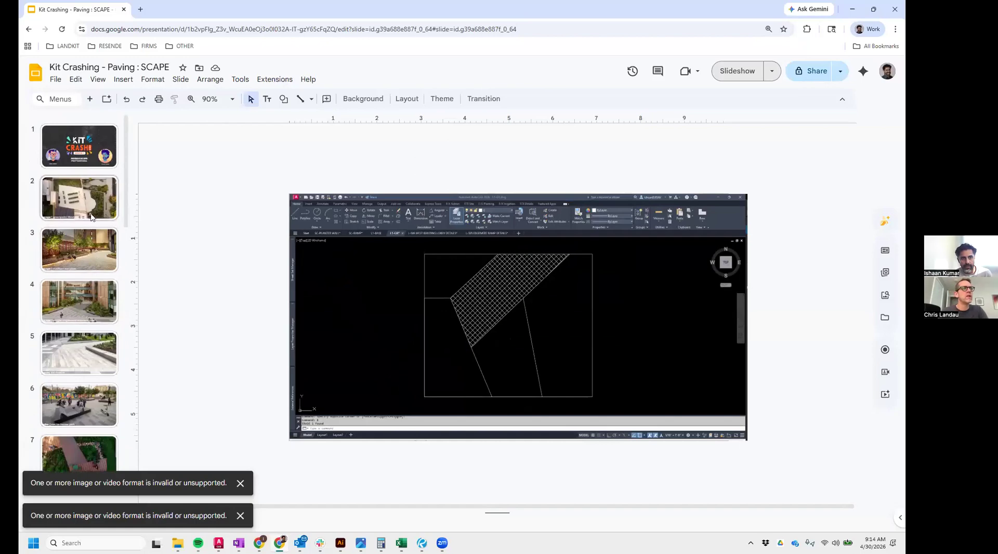
Find slide 10 with the aerial plaza photo and present it as a slideshow
{"action": "scroll", "coordinate": [83, 421], "scroll_direction": "down", "scroll_amount": 2}
{"action": "scroll", "coordinate": [83, 421], "scroll_direction": "down", "scroll_amount": 3}
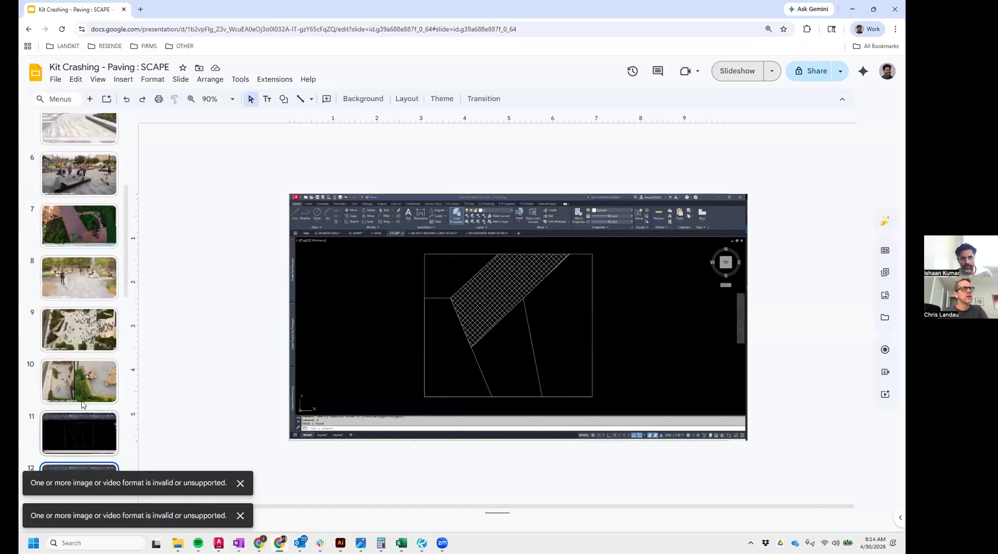
{"action": "left_click", "coordinate": [93, 376]}
{"action": "left_click", "coordinate": [730, 75]}
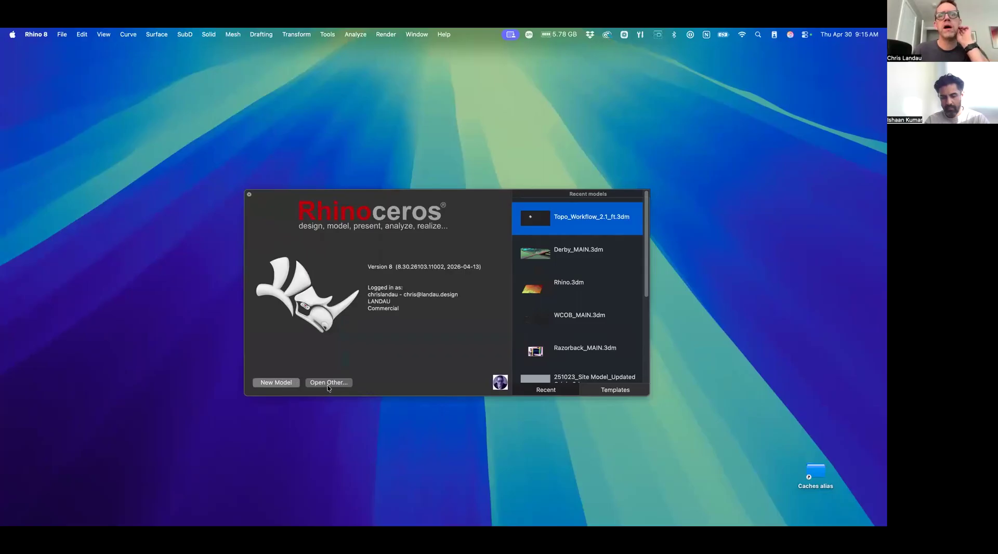
Switch to Rhino, create a new model and set its model units to Feet
{"action": "left_click", "coordinate": [276, 383]}
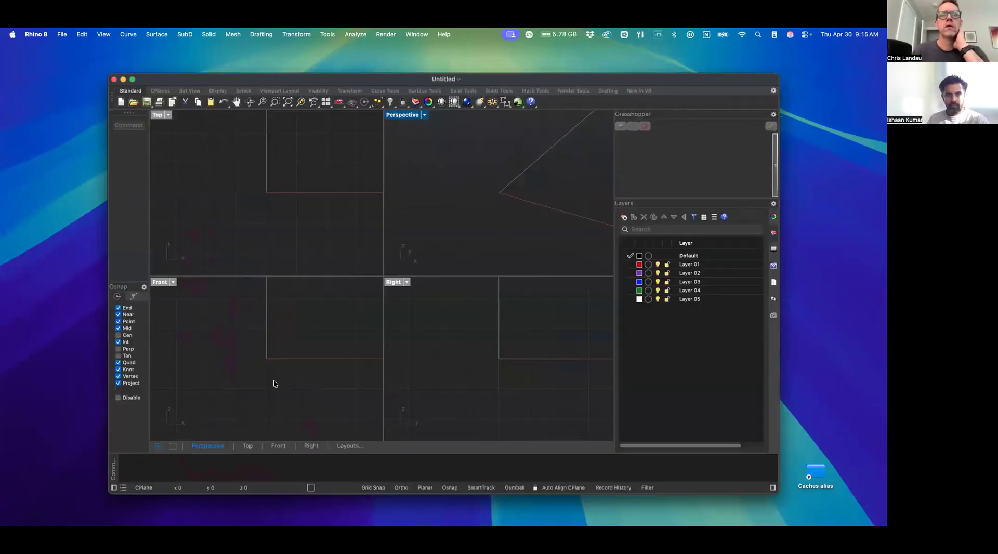
{"action": "left_click", "coordinate": [312, 355]}
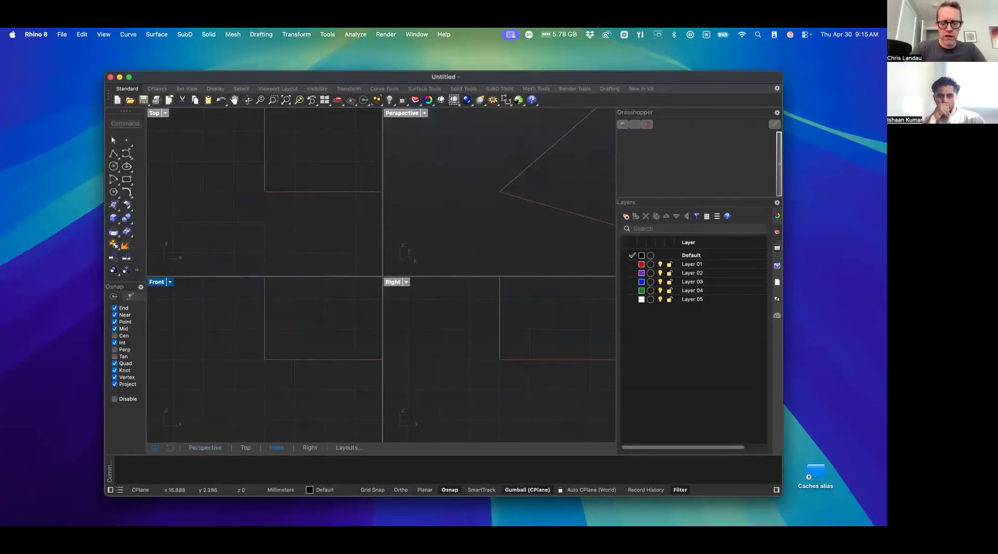
{"action": "type", "text": "units"}
{"action": "key", "text": "Return"}
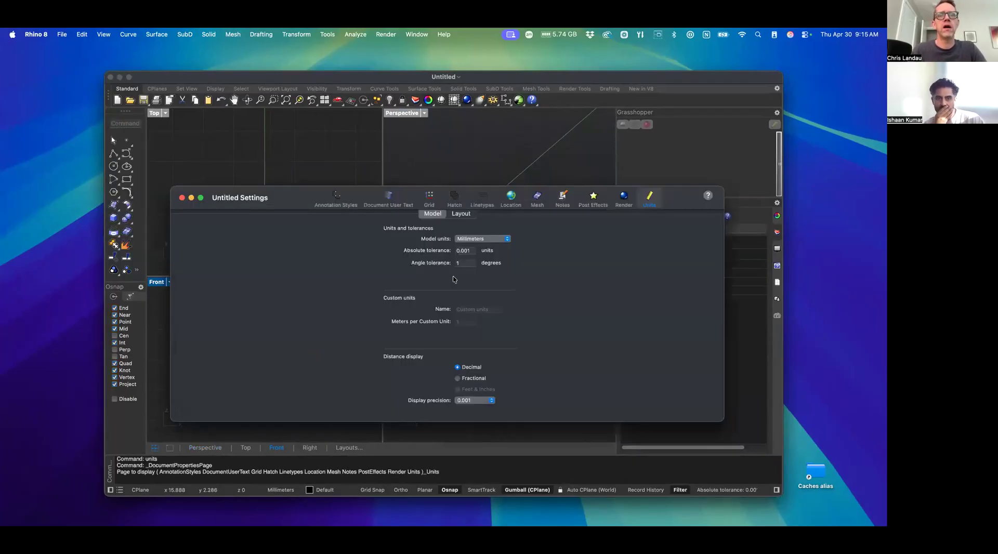
{"action": "left_click", "coordinate": [490, 240]}
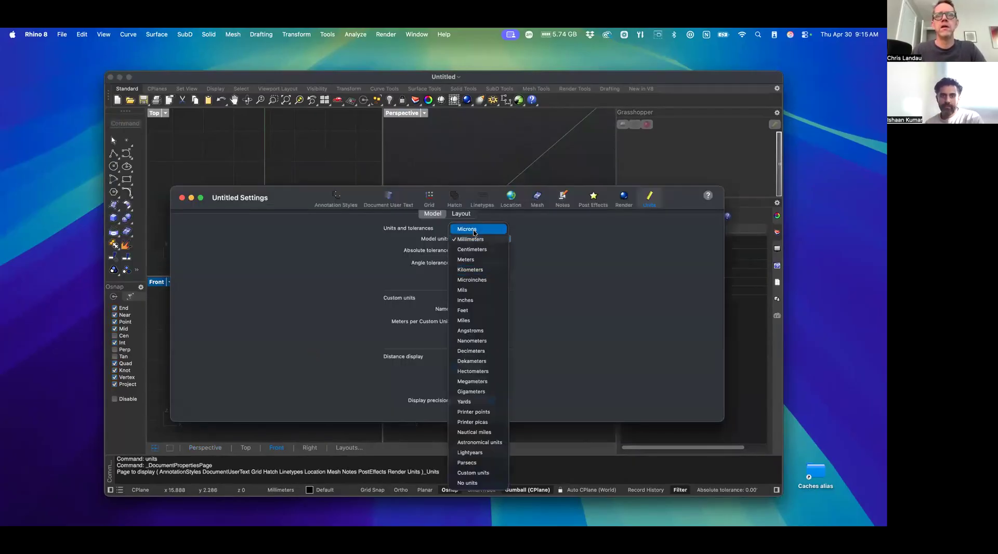
{"action": "left_click", "coordinate": [470, 311]}
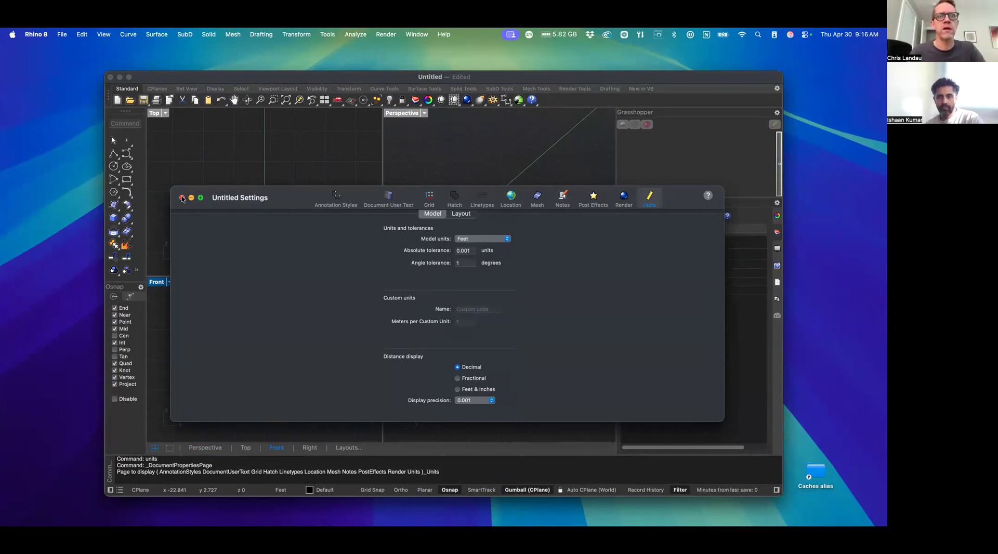
{"action": "left_click", "coordinate": [182, 198]}
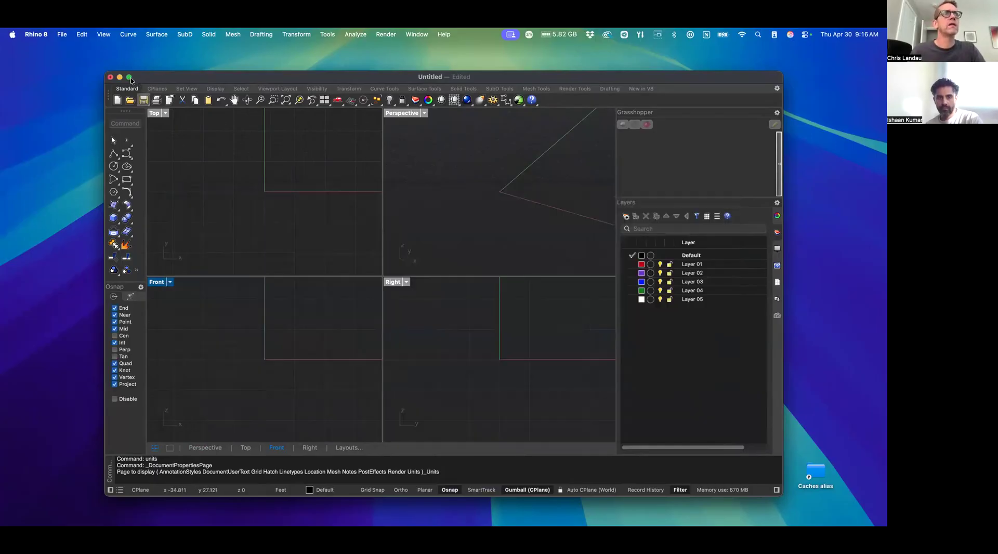
Insert the plaza image "Screenshot 2026-04-30 at 9.15.09 AM.png" as a picture in the Top view, with the model window in full screen
{"action": "left_click", "coordinate": [130, 77]}
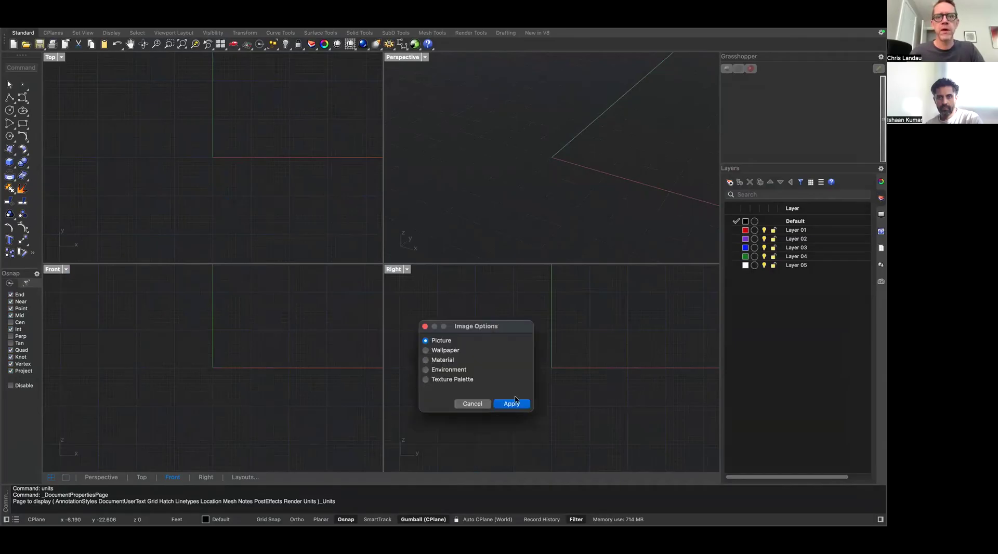
{"action": "left_click", "coordinate": [511, 404]}
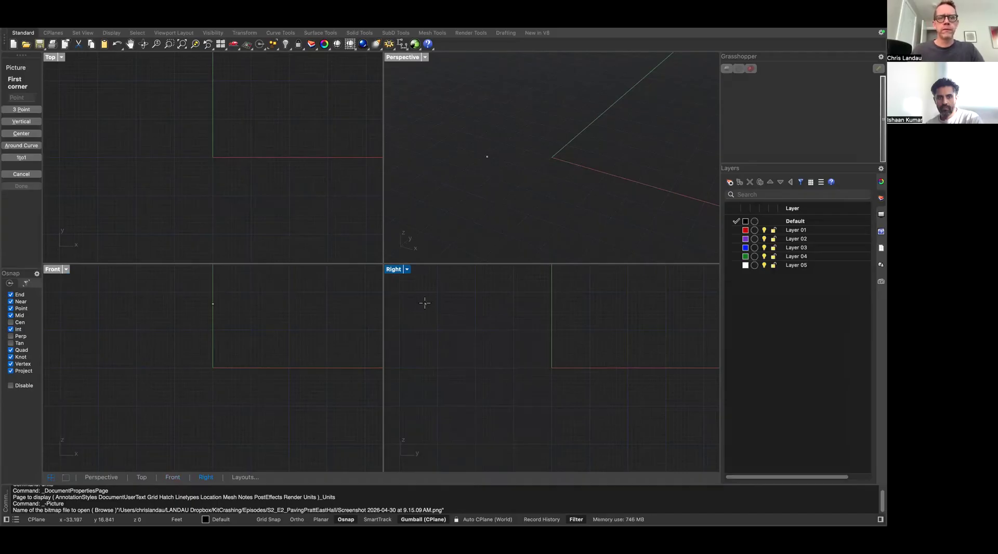
{"action": "scroll", "coordinate": [161, 229], "scroll_direction": "down", "scroll_amount": 5}
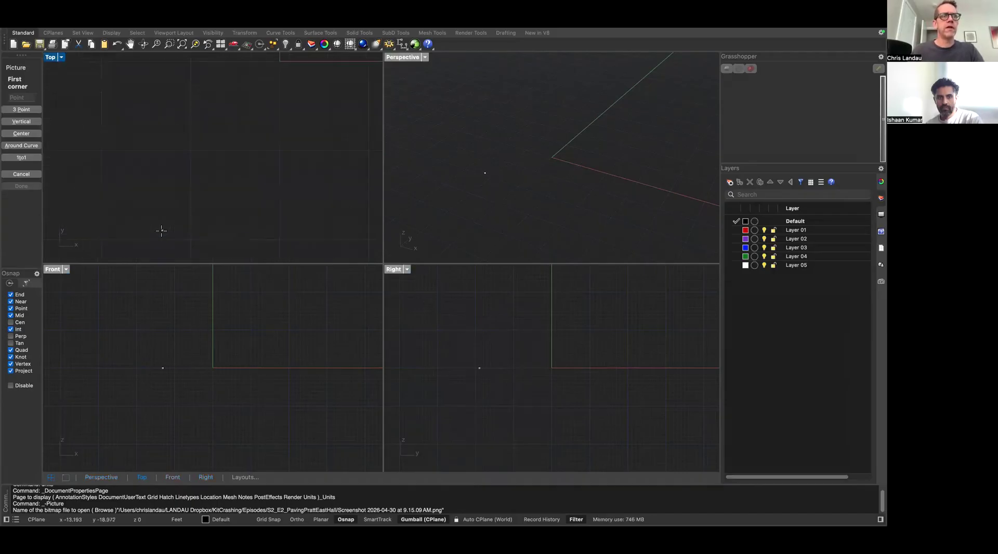
{"action": "left_click", "coordinate": [222, 198]}
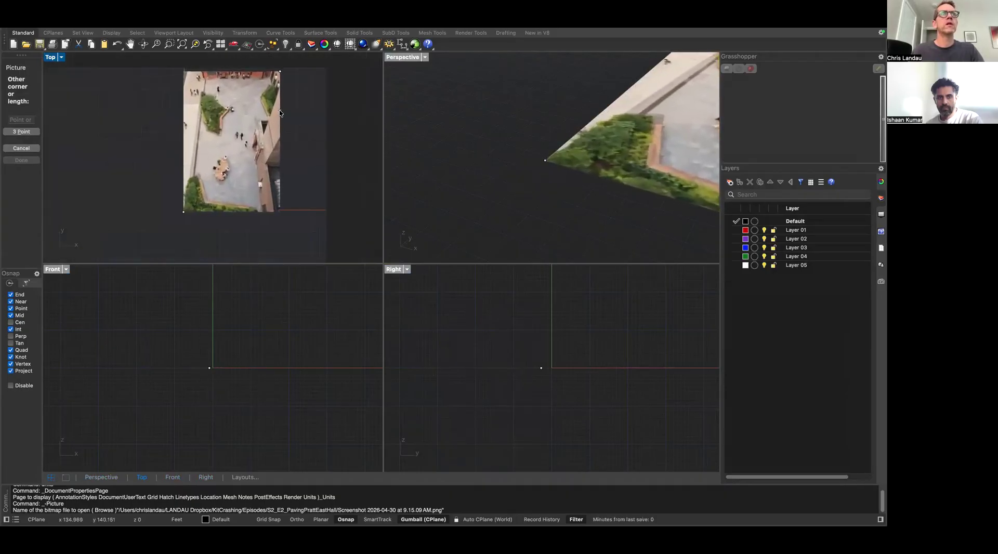
{"action": "left_click", "coordinate": [282, 111]}
Draw a 1.5 ft horizontal reference line at the shoulders of the person seated by the wooden table
{"action": "scroll", "coordinate": [226, 192], "scroll_direction": "up", "scroll_amount": 5}
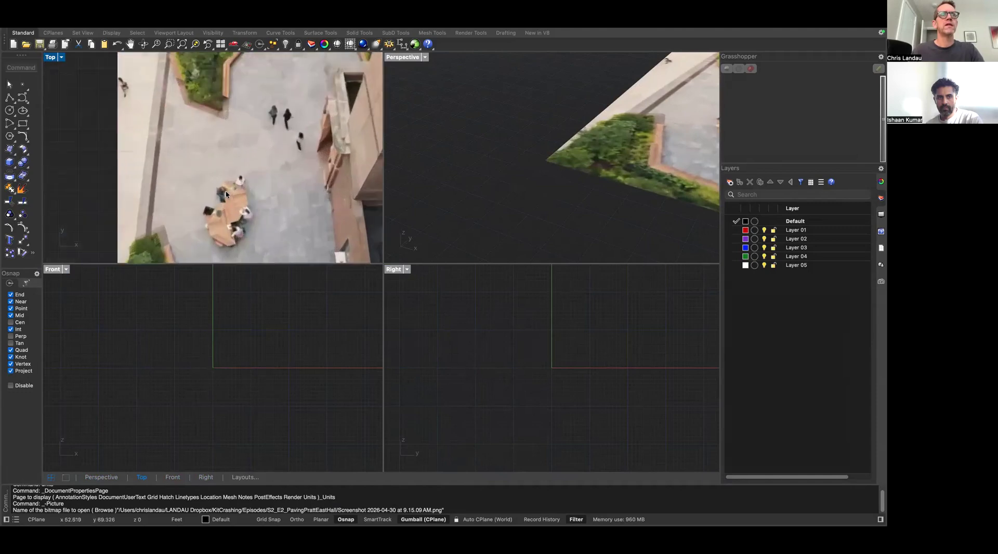
{"action": "type", "text": "line"}
{"action": "key", "text": "Return"}
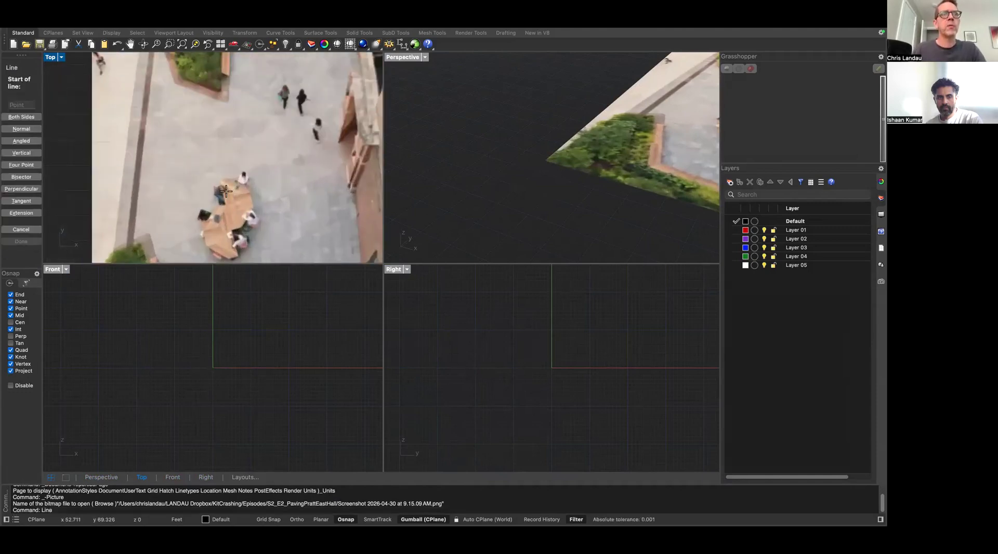
{"action": "scroll", "coordinate": [312, 121], "scroll_direction": "up", "scroll_amount": 3}
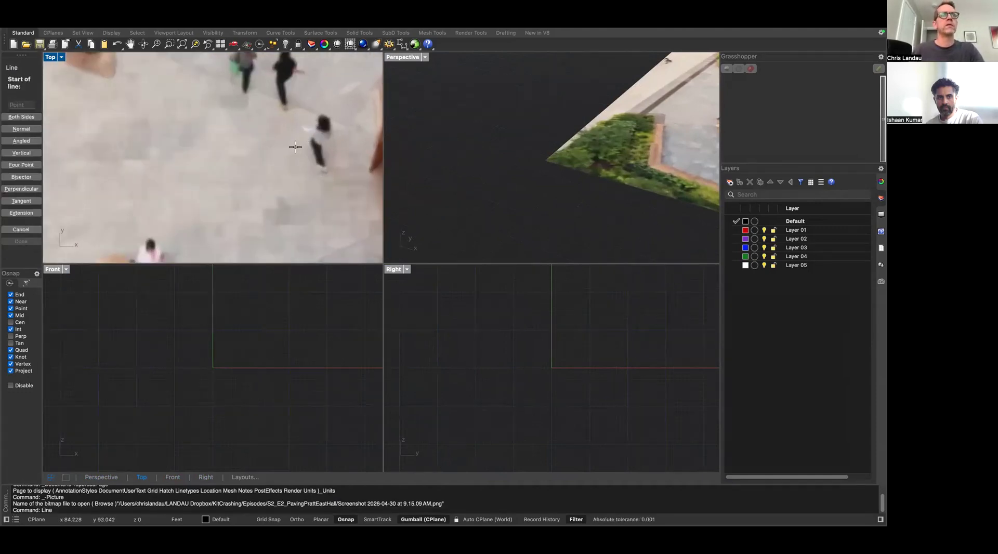
{"action": "scroll", "coordinate": [295, 147], "scroll_direction": "down", "scroll_amount": 5}
{"action": "scroll", "coordinate": [219, 208], "scroll_direction": "up", "scroll_amount": 5}
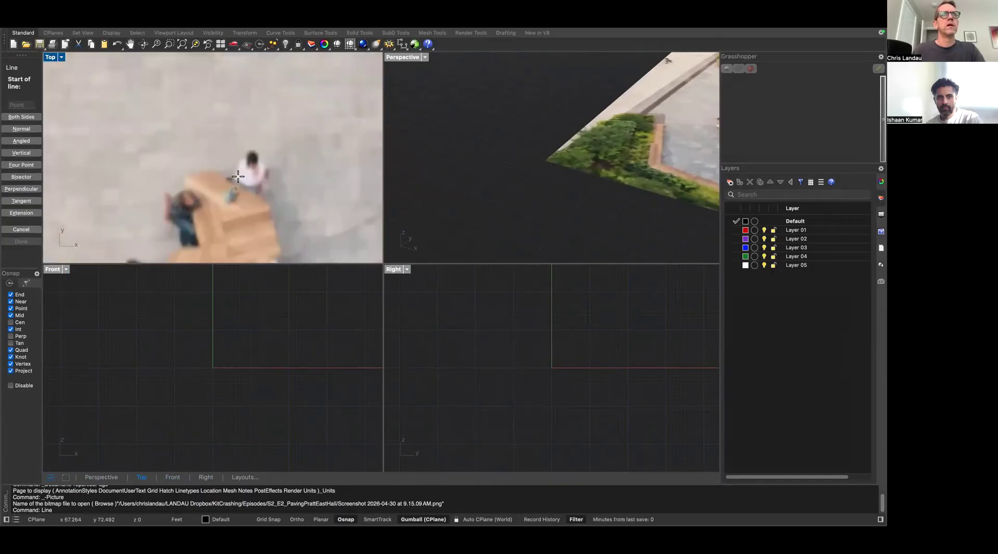
{"action": "left_click", "coordinate": [234, 163]}
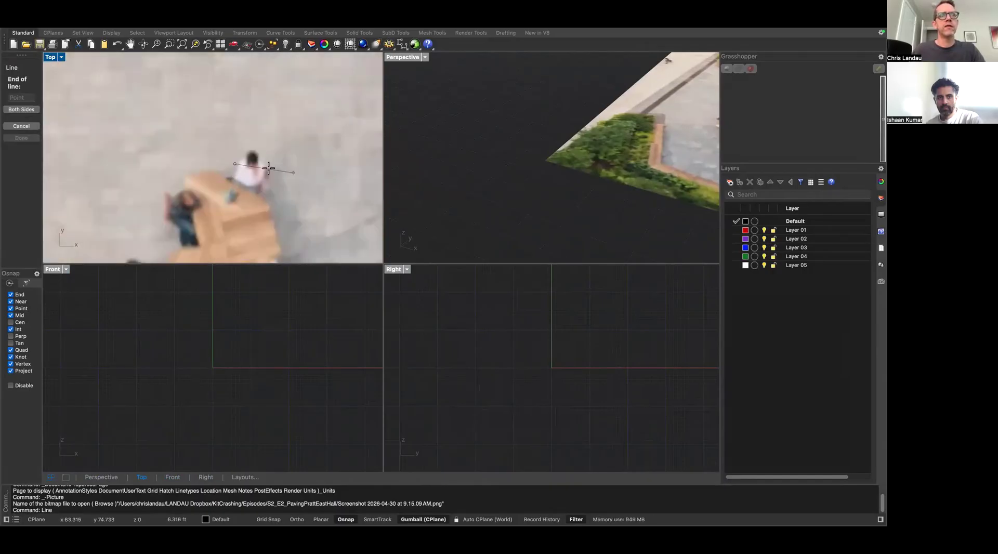
{"action": "type", "text": "1.5"}
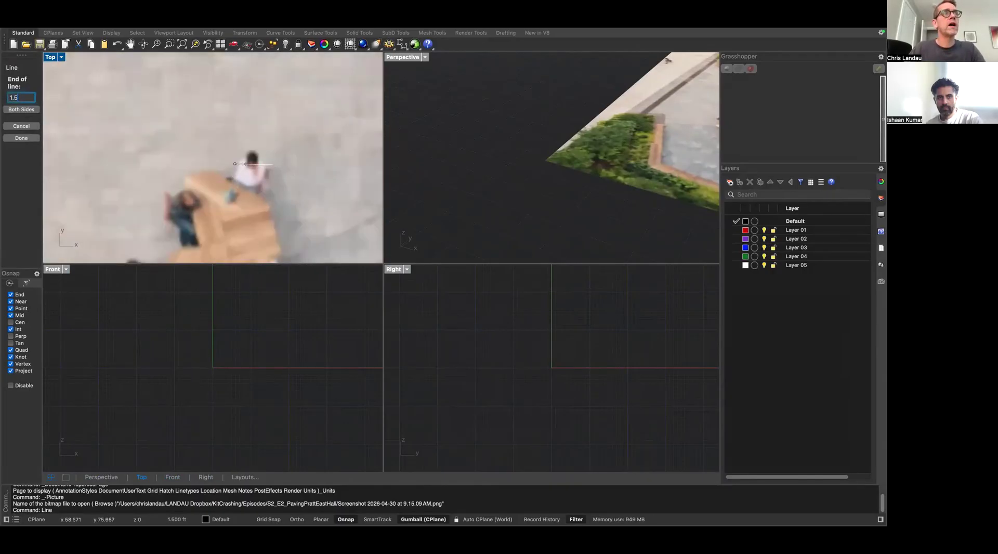
{"action": "key", "text": "Return"}
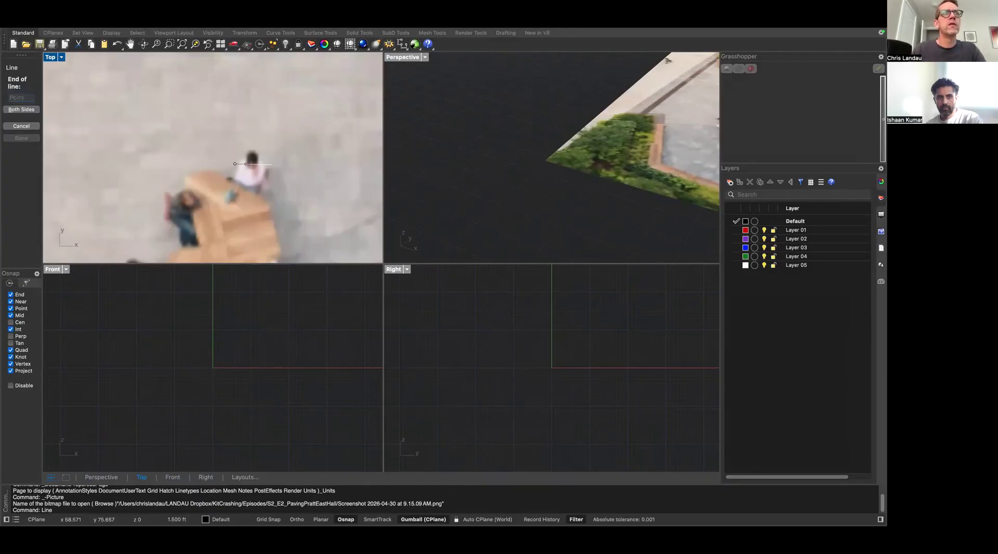
{"action": "left_click", "coordinate": [272, 164]}
Scale down the plaza picture from the reference line's start point to bring the people to realistic size
{"action": "left_click", "coordinate": [270, 169]}
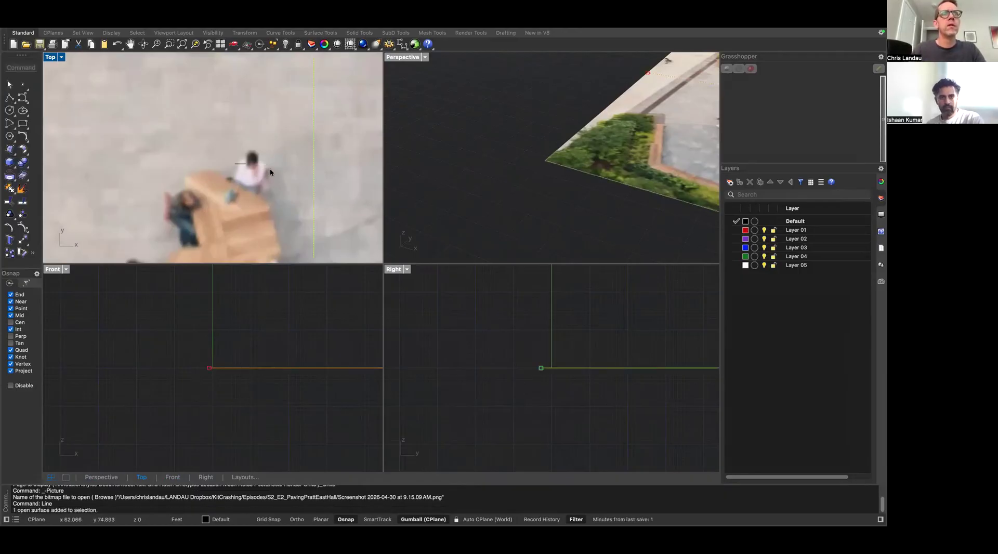
{"action": "type", "text": "s"}
{"action": "key", "text": "Return"}
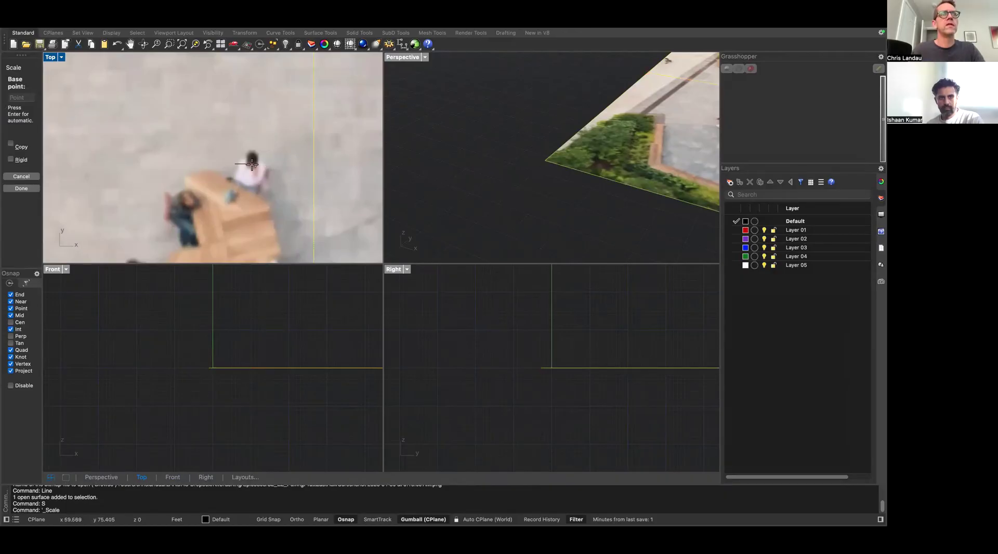
{"action": "left_click", "coordinate": [235, 164]}
{"action": "left_click", "coordinate": [341, 167]}
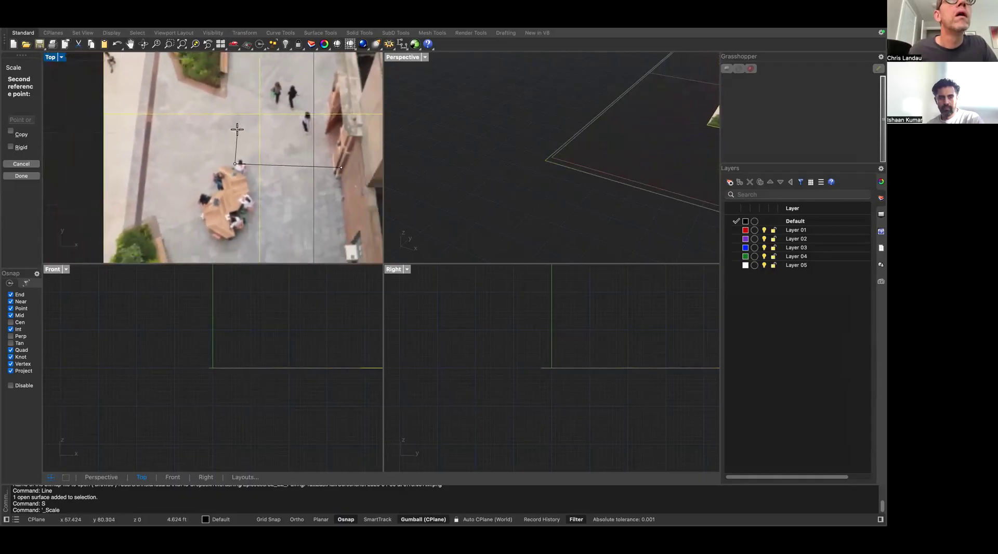
{"action": "left_click", "coordinate": [237, 129]}
{"action": "scroll", "coordinate": [249, 180], "scroll_direction": "up", "scroll_amount": 2}
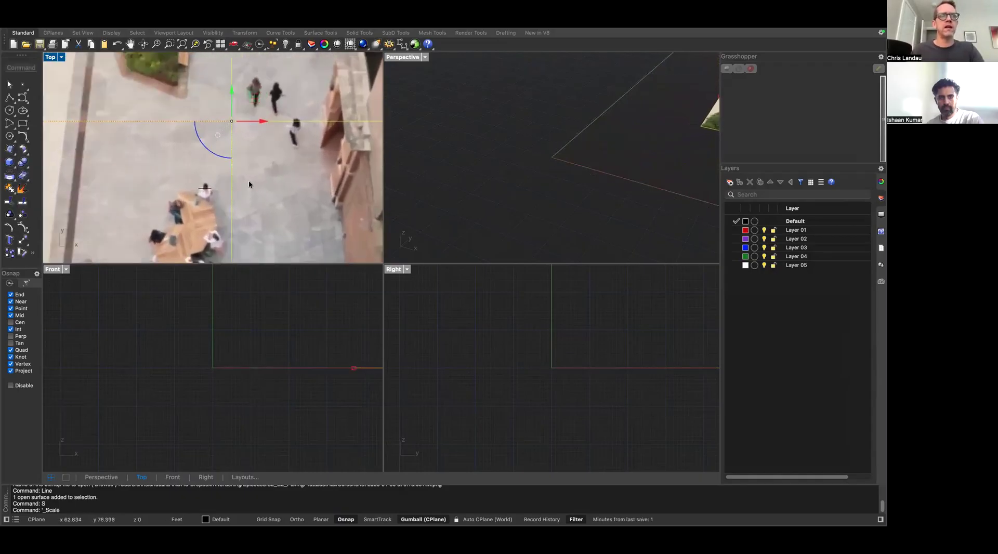
Delete the reference line and maximize the Top view
{"action": "scroll", "coordinate": [248, 181], "scroll_direction": "down", "scroll_amount": 4}
{"action": "left_click_drag", "start_coordinate": [166, 174], "coordinate": [253, 192]}
{"action": "scroll", "coordinate": [253, 191], "scroll_direction": "up", "scroll_amount": 3}
{"action": "key", "text": "Delete"}
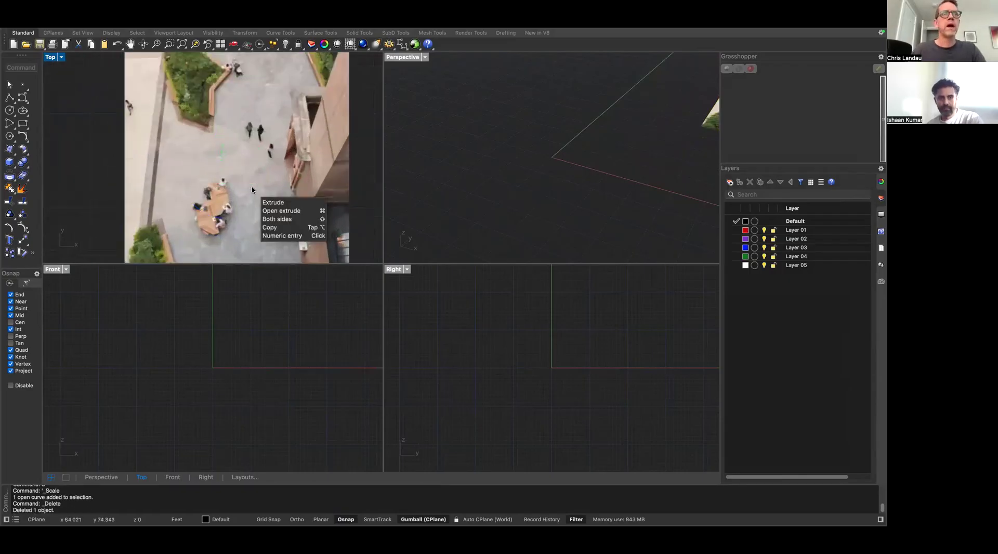
{"action": "key", "text": "ctrl+m"}
{"action": "scroll", "coordinate": [349, 260], "scroll_direction": "up", "scroll_amount": 6}
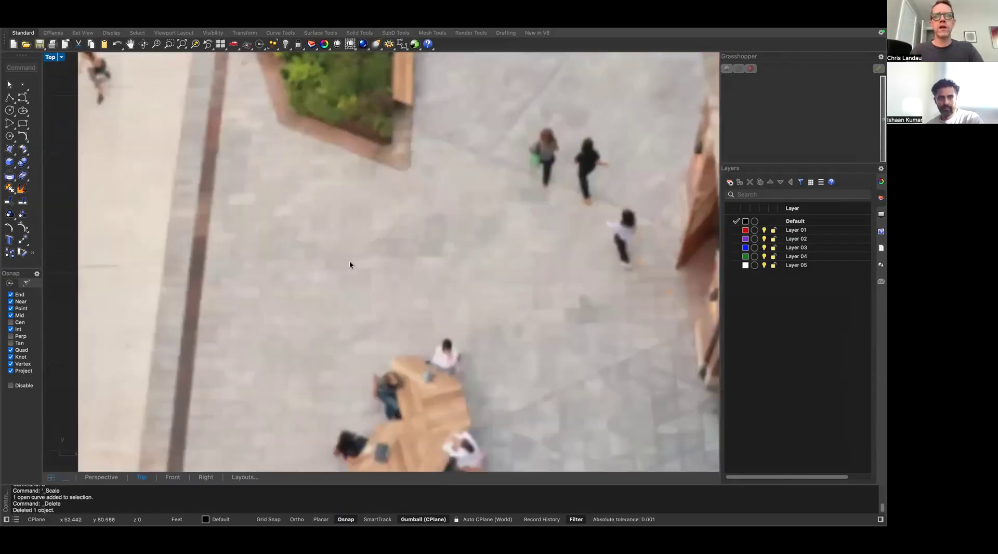
{"action": "scroll", "coordinate": [348, 263], "scroll_direction": "down", "scroll_amount": 14}
{"action": "scroll", "coordinate": [372, 285], "scroll_direction": "up", "scroll_amount": 2}
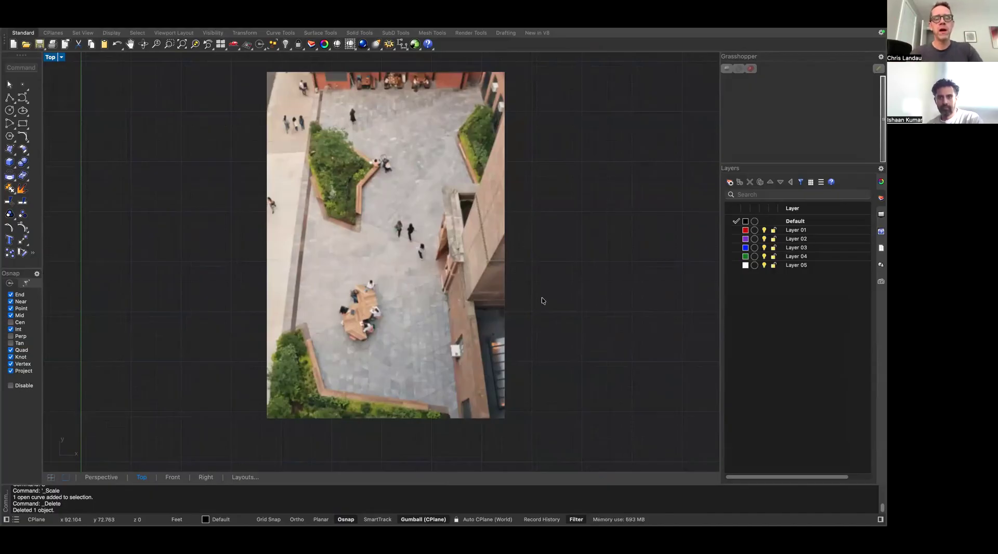
{"action": "scroll", "coordinate": [541, 297], "scroll_direction": "up", "scroll_amount": 3}
{"action": "scroll", "coordinate": [514, 309], "scroll_direction": "down", "scroll_amount": 3}
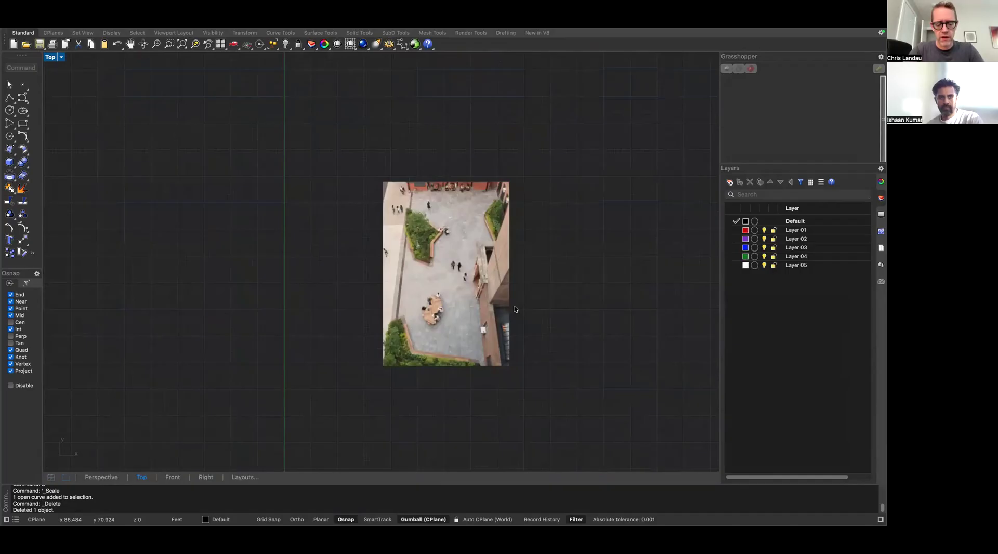
Create an upright rectangular plane surface just to the right of the plaza picture
{"action": "type", "text": "Rp"}
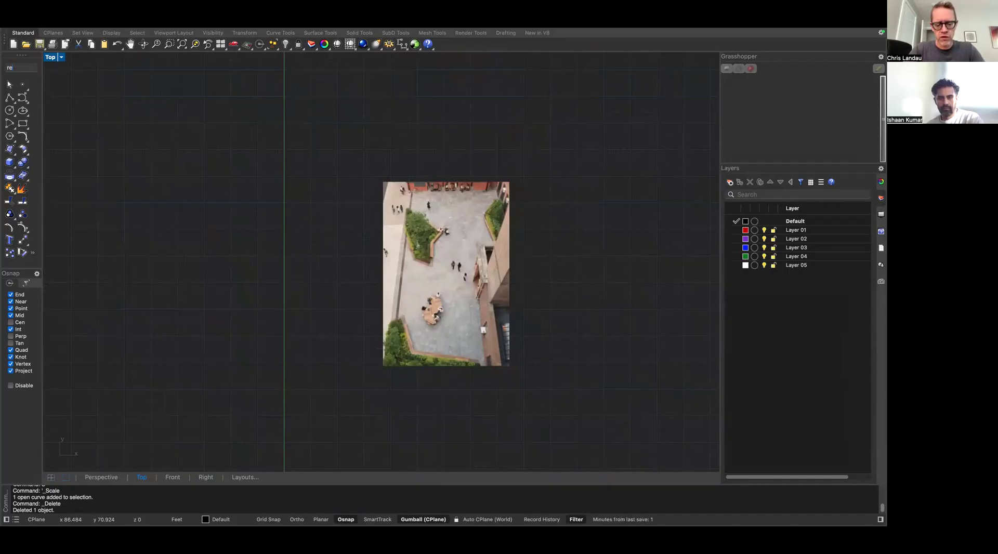
{"action": "type", "text": "la"}
{"action": "key", "text": "BackSpace"}
{"action": "key", "text": "BackSpace"}
{"action": "key", "text": "BackSpace"}
{"action": "key", "text": "BackSpace"}
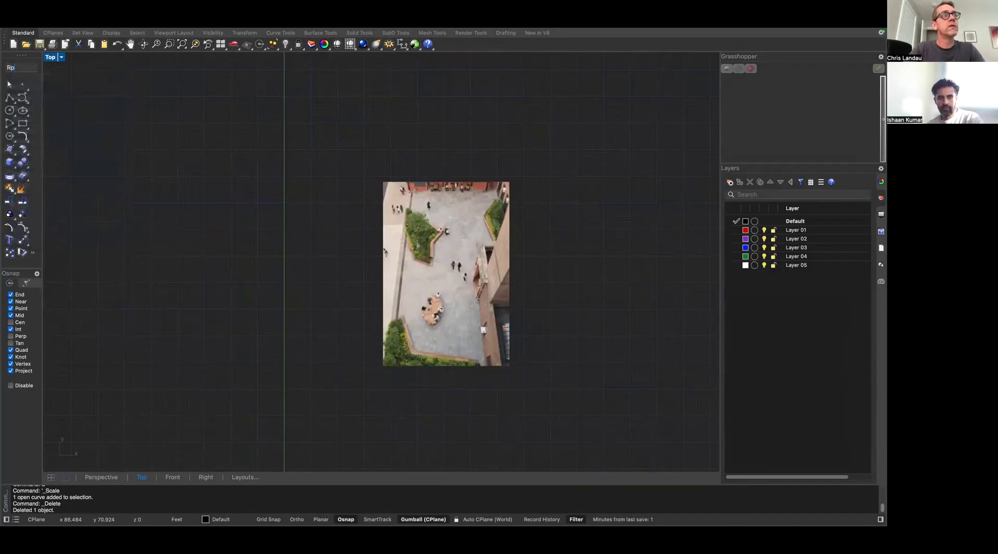
{"action": "type", "text": "p"}
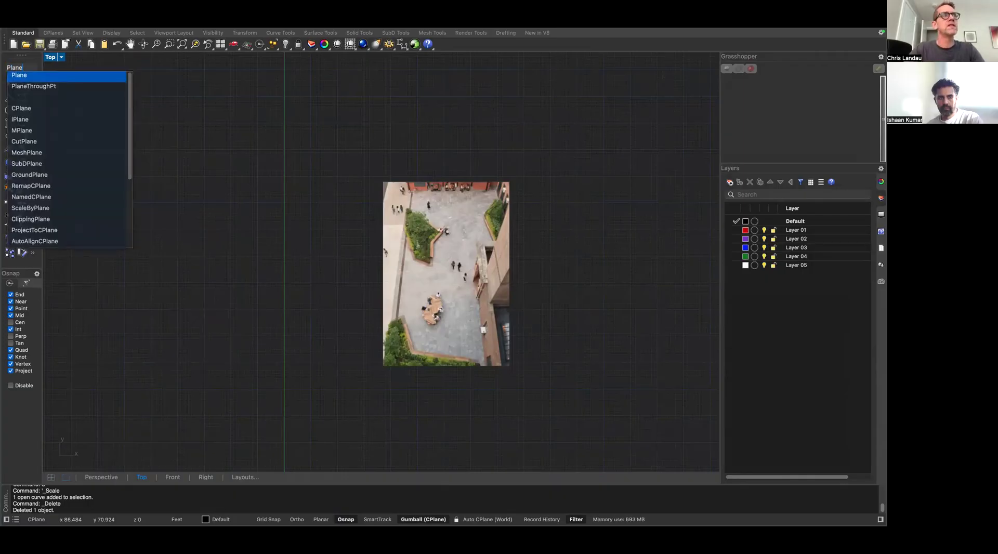
{"action": "key", "text": "Return"}
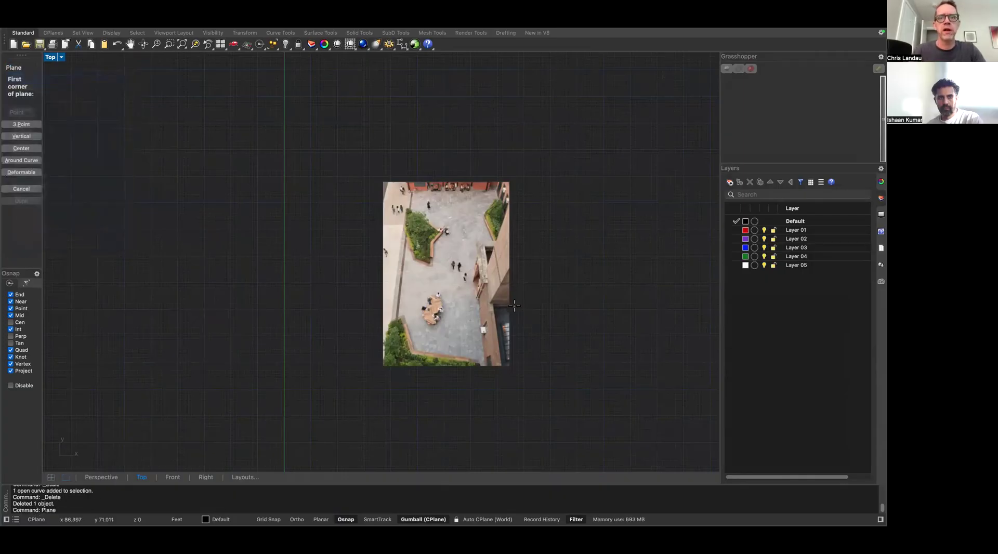
{"action": "left_click", "coordinate": [525, 363]}
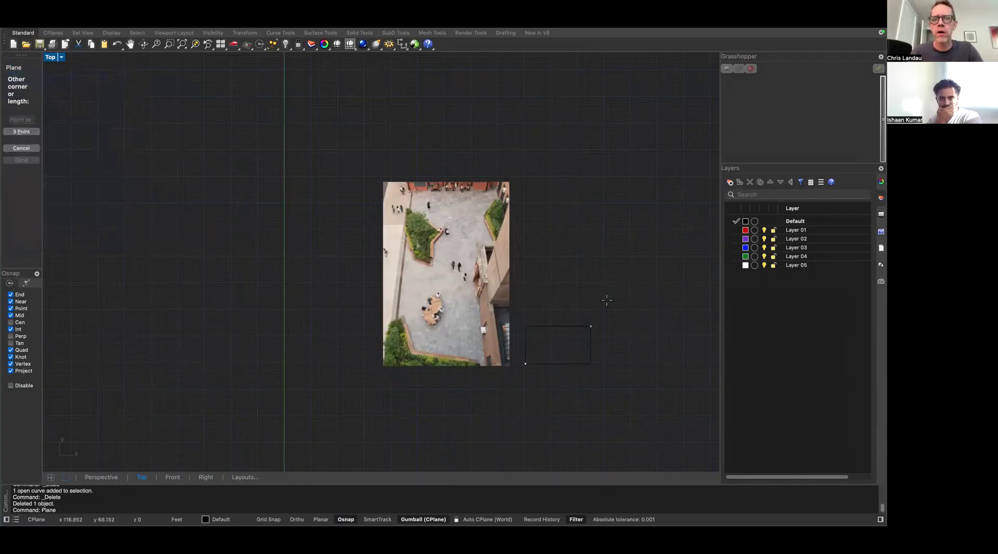
{"action": "left_click", "coordinate": [612, 223]}
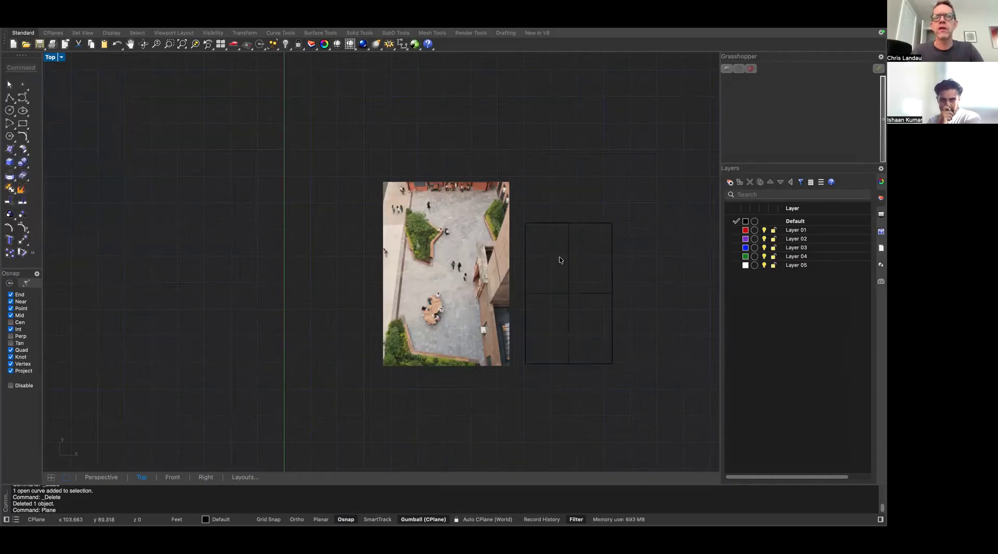
Rename Layer 05 as RUNNING, make it the current layer, and assign the plane surface to it
{"action": "left_click", "coordinate": [574, 256]}
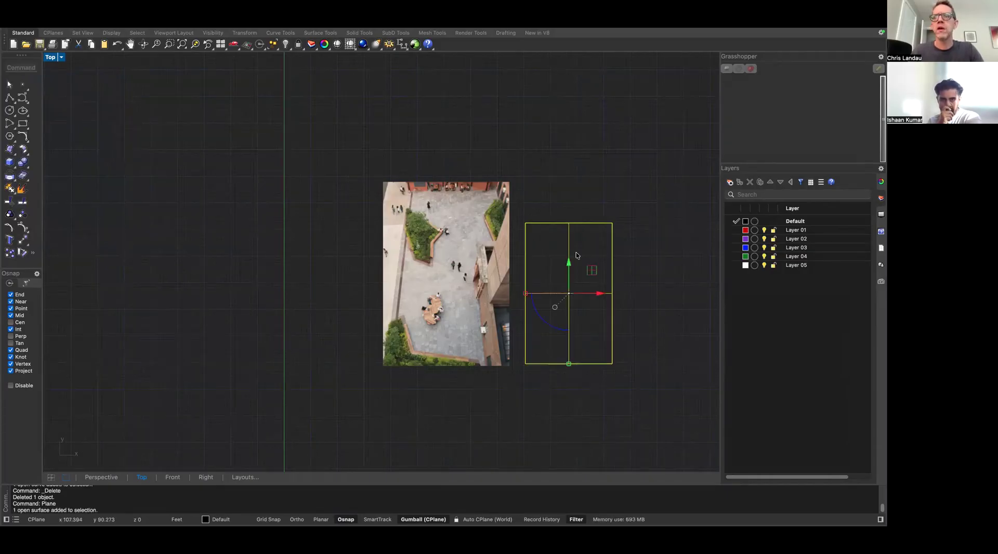
{"action": "right_click", "coordinate": [790, 267]}
{"action": "left_click", "coordinate": [795, 270]}
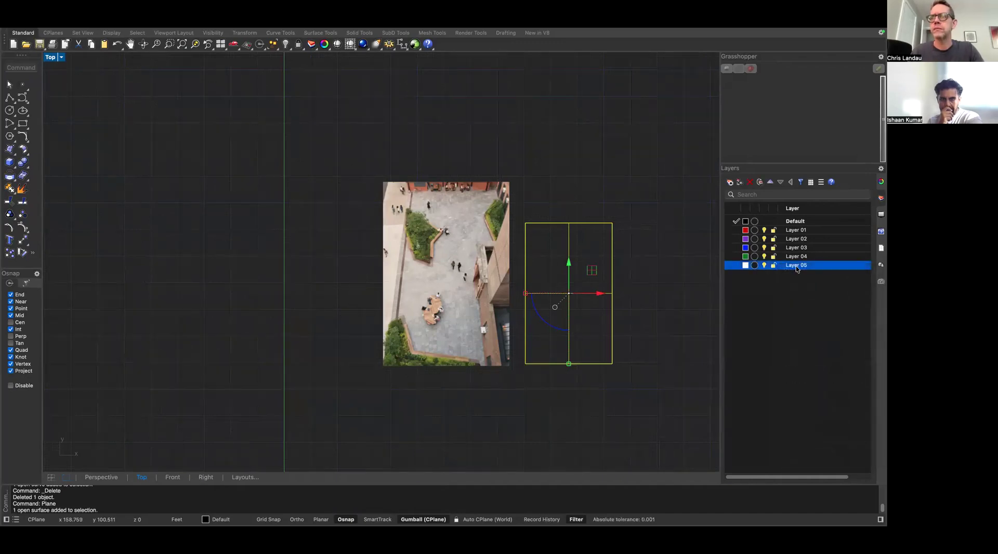
{"action": "double_click", "coordinate": [796, 265]}
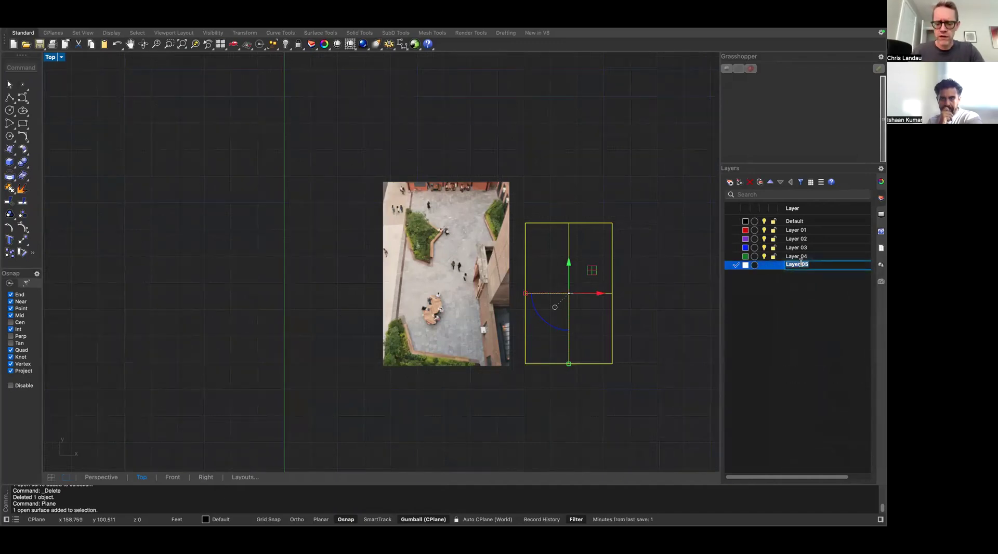
{"action": "type", "text": "PL"}
{"action": "key", "text": "BackSpace"}
{"action": "key", "text": "BackSpace"}
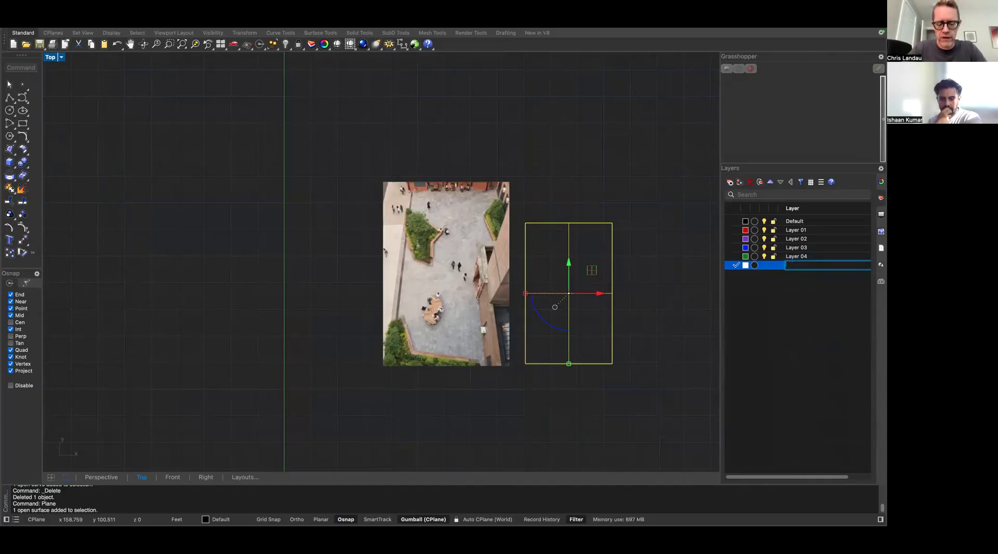
{"action": "key", "text": "Return"}
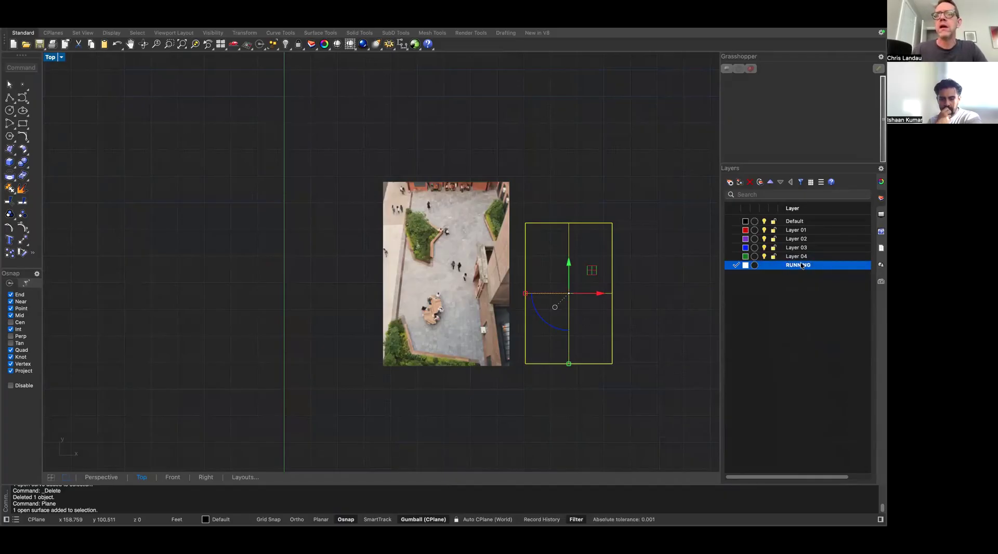
{"action": "right_click", "coordinate": [825, 267]}
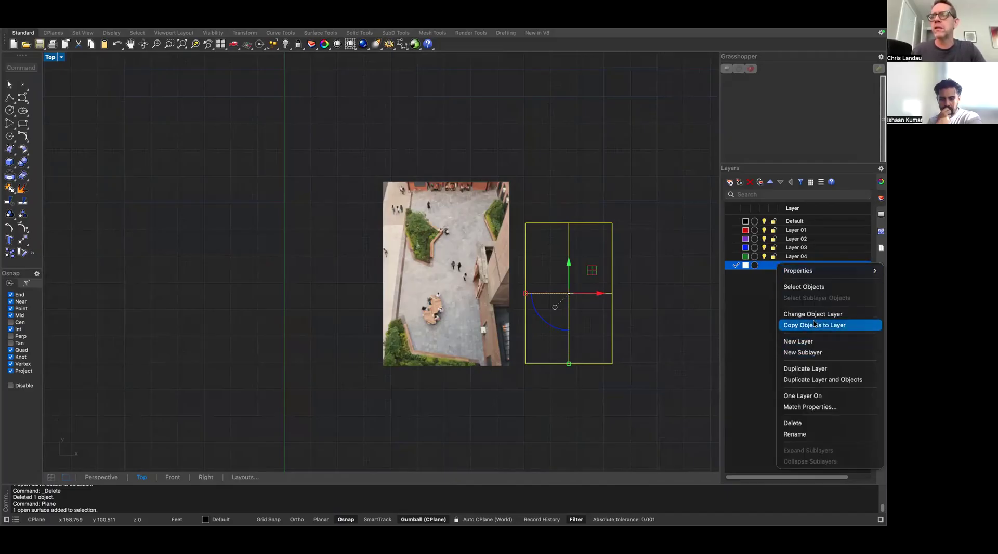
{"action": "left_click", "coordinate": [811, 314]}
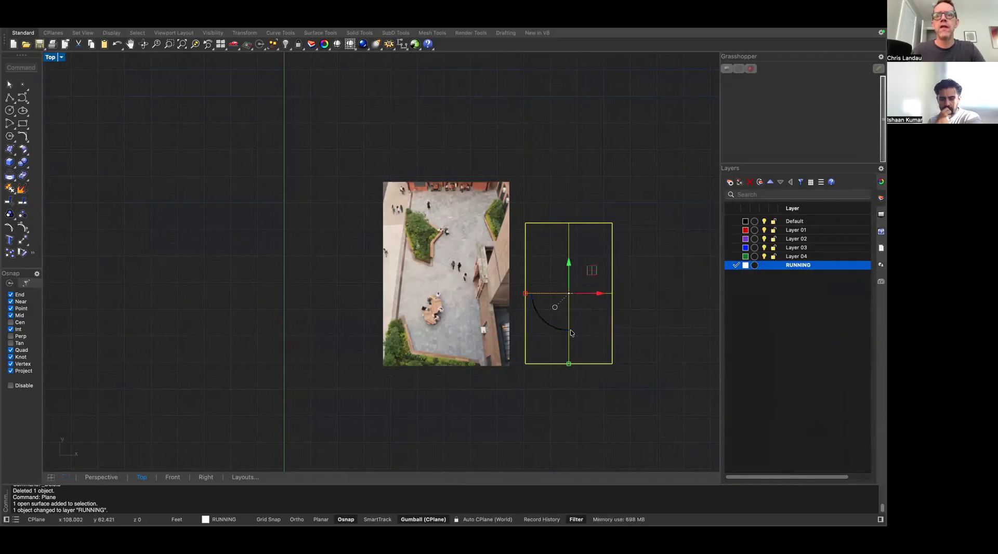
Rotate the plane diagonally, place it over the upper part of the plaza picture, and duplicate it up to the left
{"action": "left_click_drag", "start_coordinate": [567, 331], "coordinate": [535, 314]}
{"action": "left_click_drag", "start_coordinate": [599, 289], "coordinate": [485, 214]}
{"action": "scroll", "coordinate": [485, 215], "scroll_direction": "up", "scroll_amount": 3}
{"action": "right_click_drag", "start_coordinate": [485, 214], "coordinate": [498, 265]}
{"action": "left_click_drag", "start_coordinate": [497, 265], "coordinate": [450, 204], "text": "alt"}
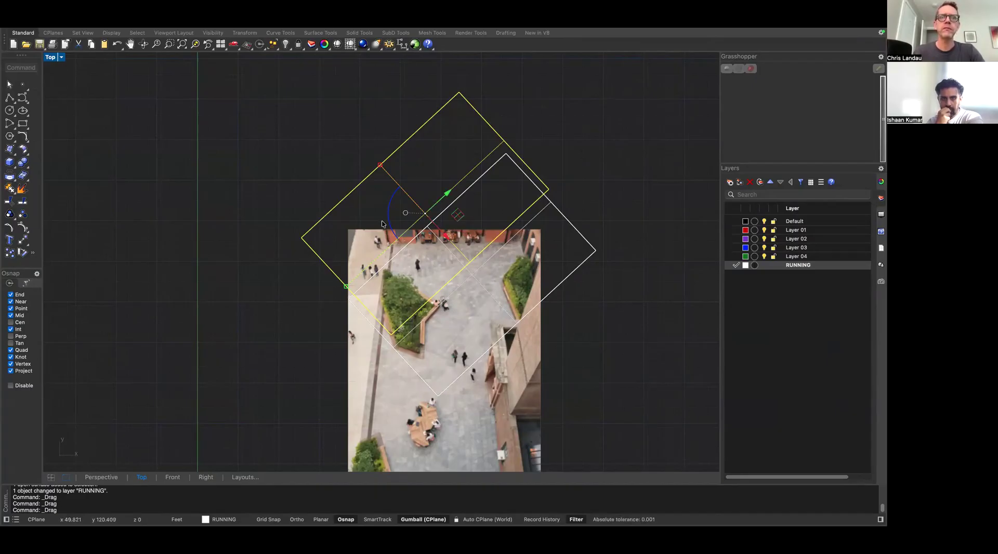
Rotate the duplicated plane about its left corner until it lies horizontally, and move it up across the picture's top edge
{"action": "type", "text": "R"}
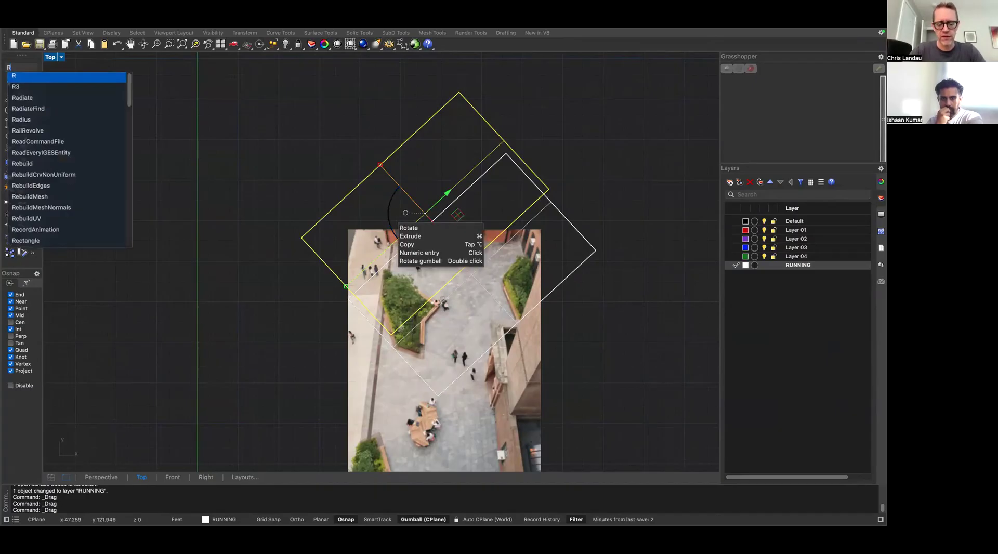
{"action": "key", "text": "Return"}
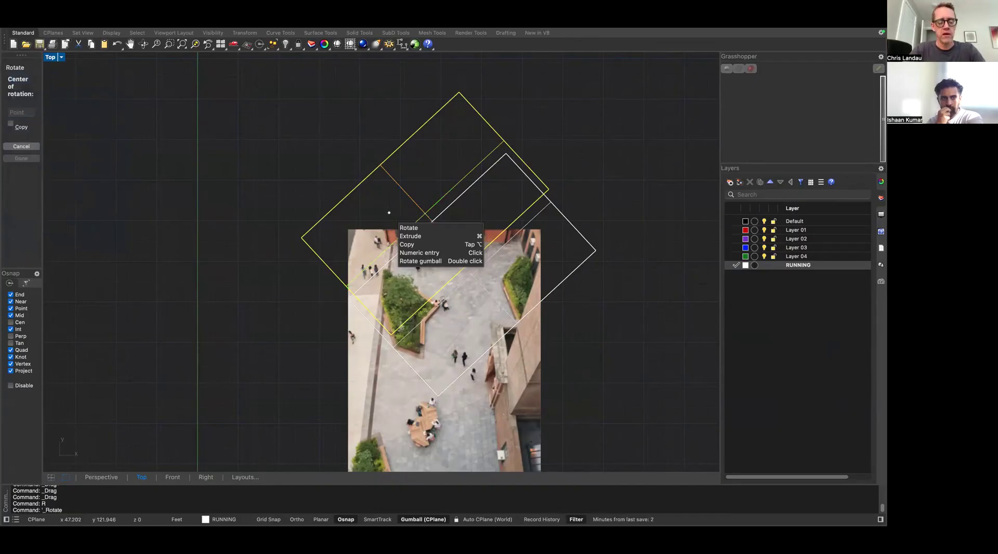
{"action": "left_click", "coordinate": [301, 235]}
{"action": "left_click", "coordinate": [311, 249]}
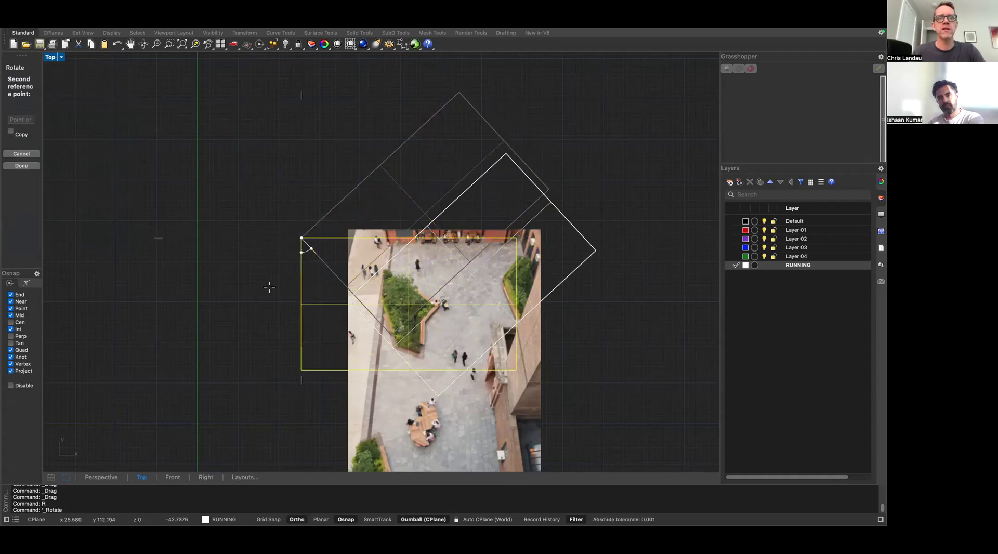
{"action": "left_click", "coordinate": [267, 286], "text": "shift"}
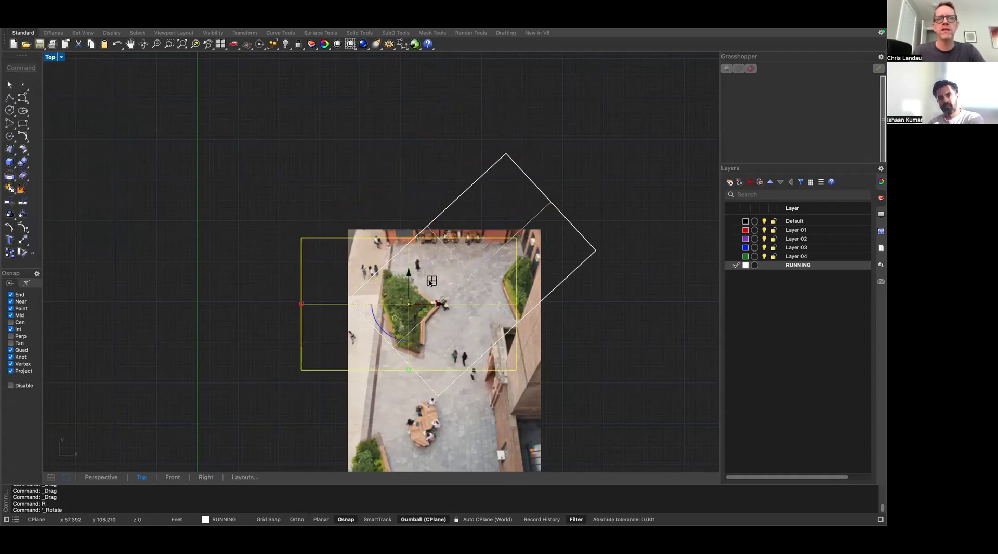
{"action": "left_click_drag", "start_coordinate": [432, 282], "coordinate": [466, 205]}
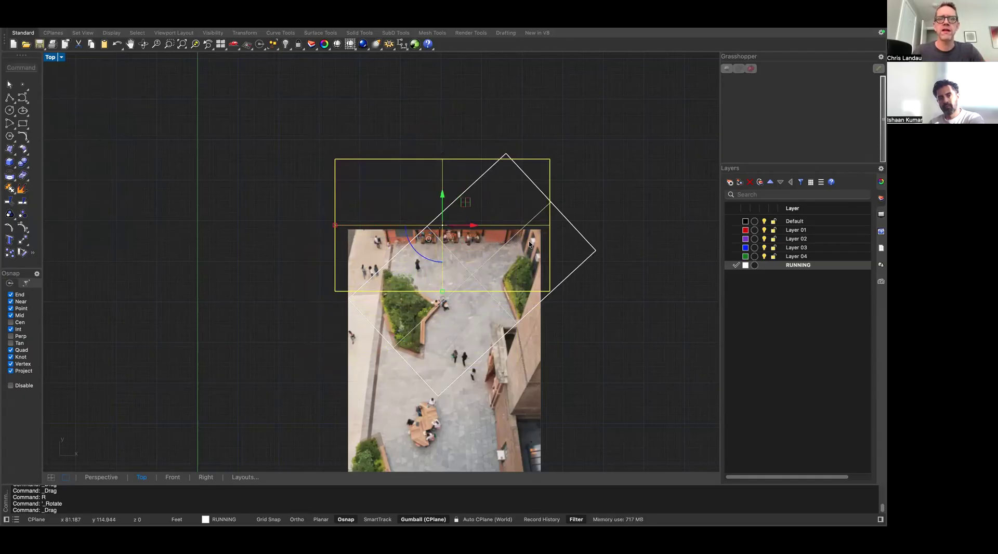
Draw a line across the diagonal plane from near its left corner to a point on its upper-right edge
{"action": "left_click", "coordinate": [585, 238]}
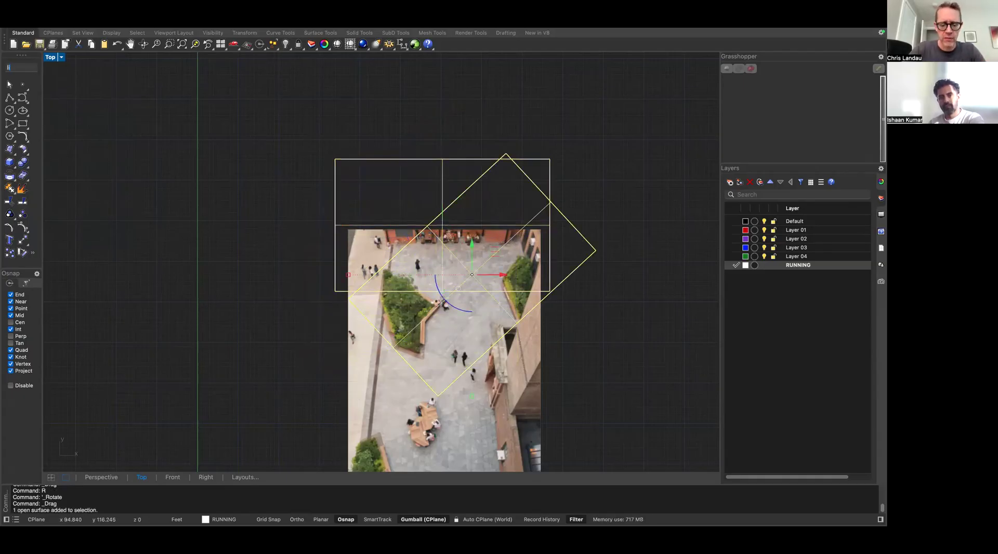
{"action": "key", "text": "Return"}
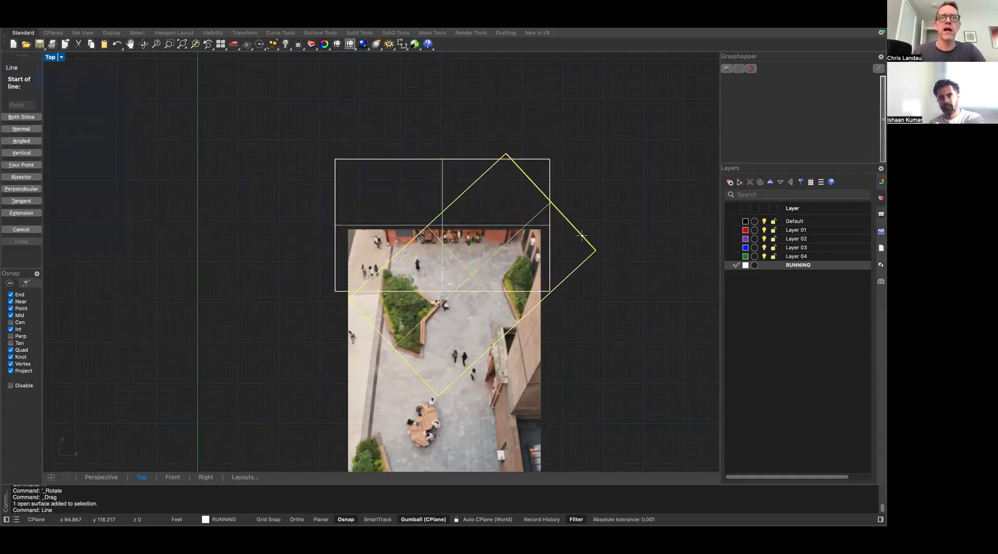
{"action": "left_click", "coordinate": [355, 305]}
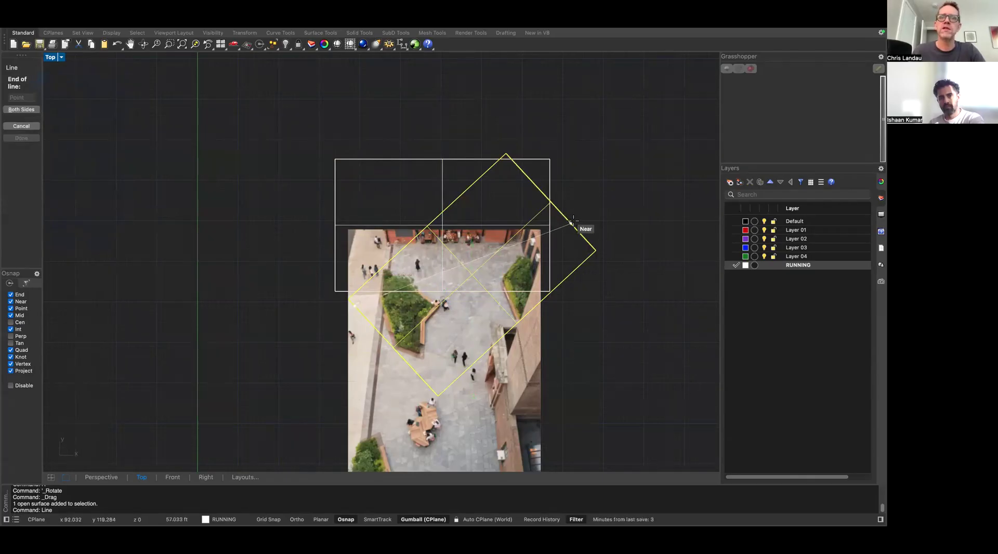
{"action": "left_click", "coordinate": [573, 219]}
Trim off the diagonal plane's upper part using the line as the cutting object, and delete the line
{"action": "left_click", "coordinate": [561, 228]}
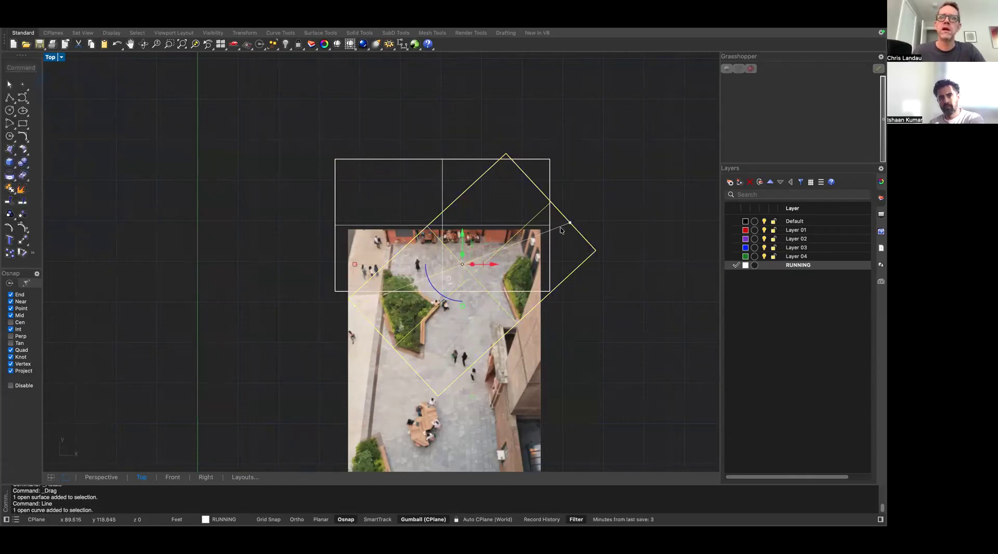
{"action": "type", "text": "trim"}
{"action": "key", "text": "Return"}
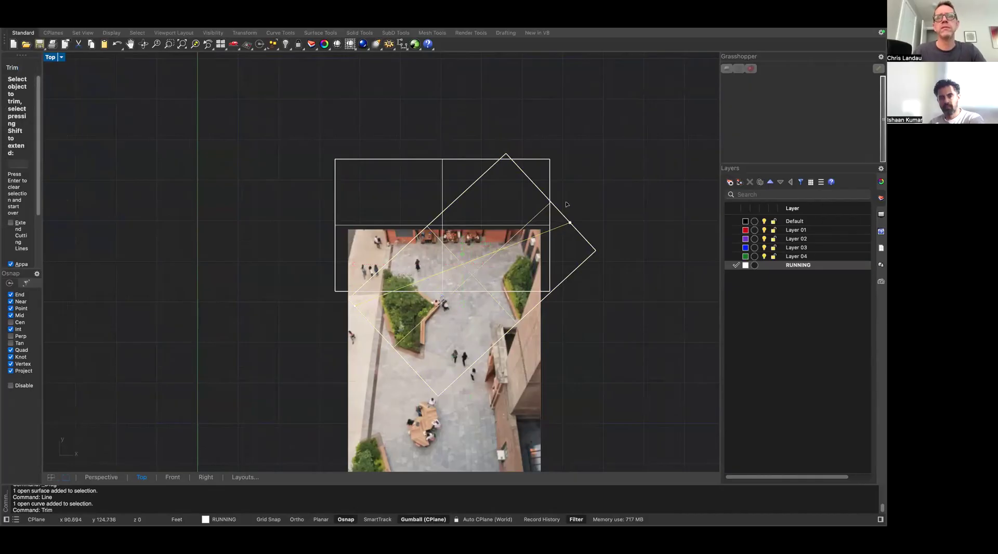
{"action": "left_click", "coordinate": [556, 210]}
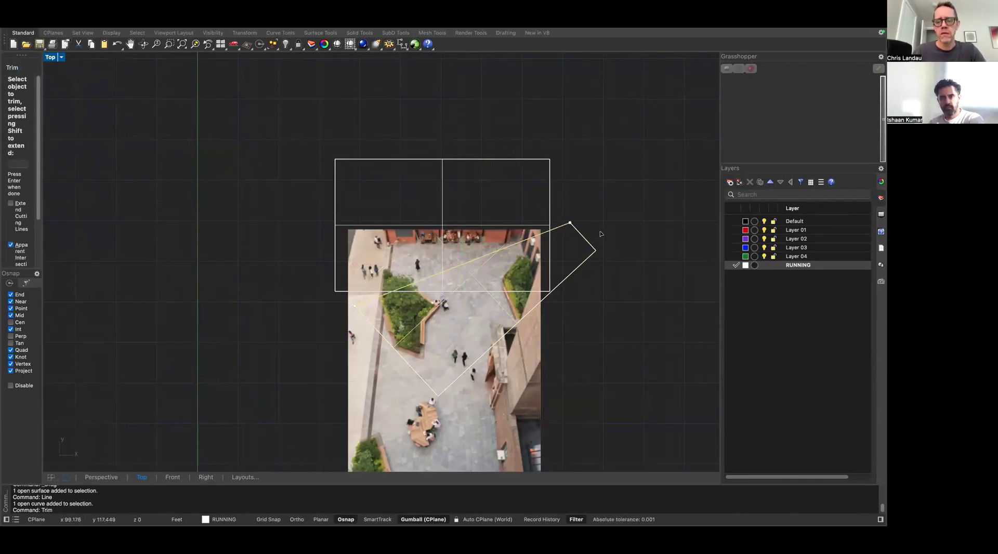
{"action": "key", "text": "Delete"}
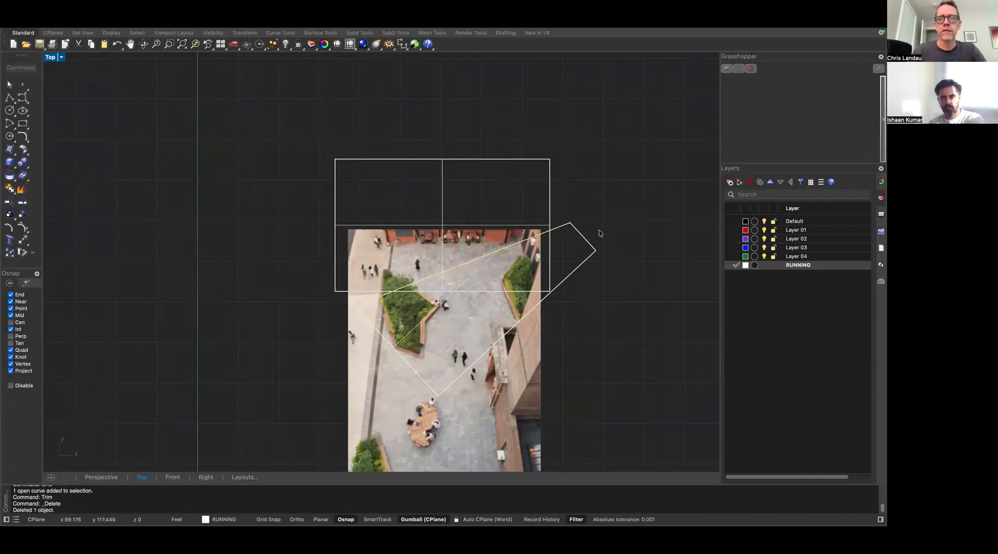
Rotate the horizontal plane 90 degrees to stand upright in plan, enlarge it uniformly, and nudge it up to the right
{"action": "left_click", "coordinate": [548, 209]}
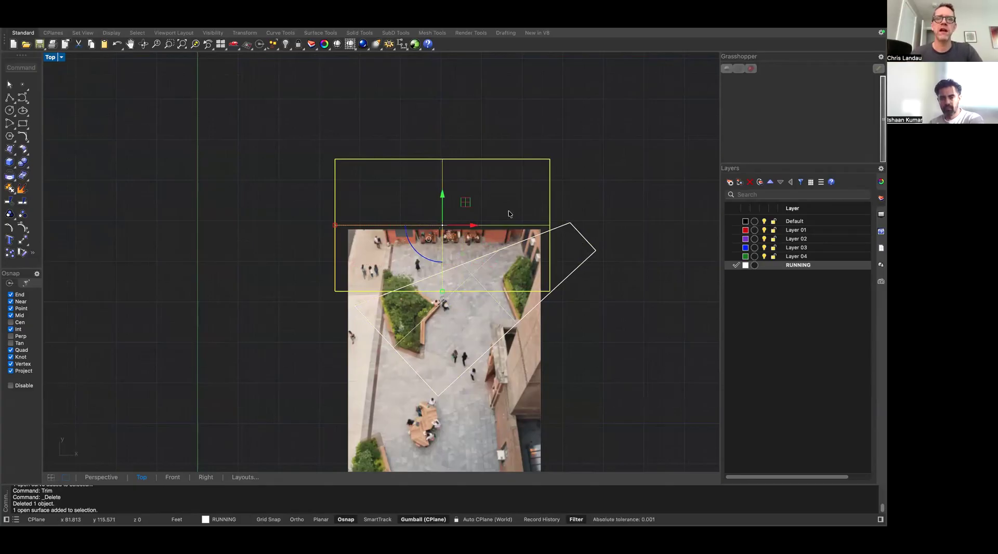
{"action": "left_click_drag", "start_coordinate": [420, 256], "coordinate": [542, 263]}
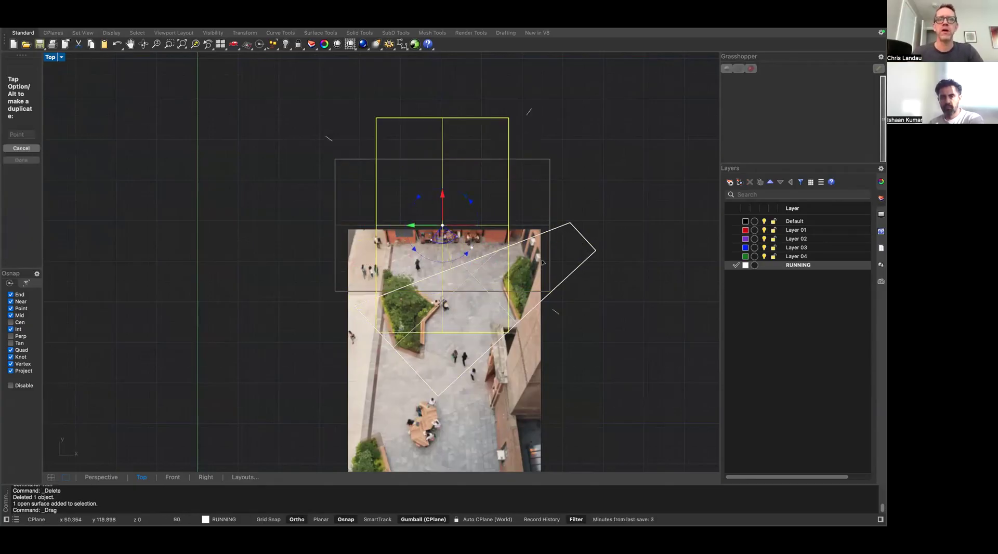
{"action": "left_click_drag", "start_coordinate": [443, 334], "coordinate": [456, 359]}
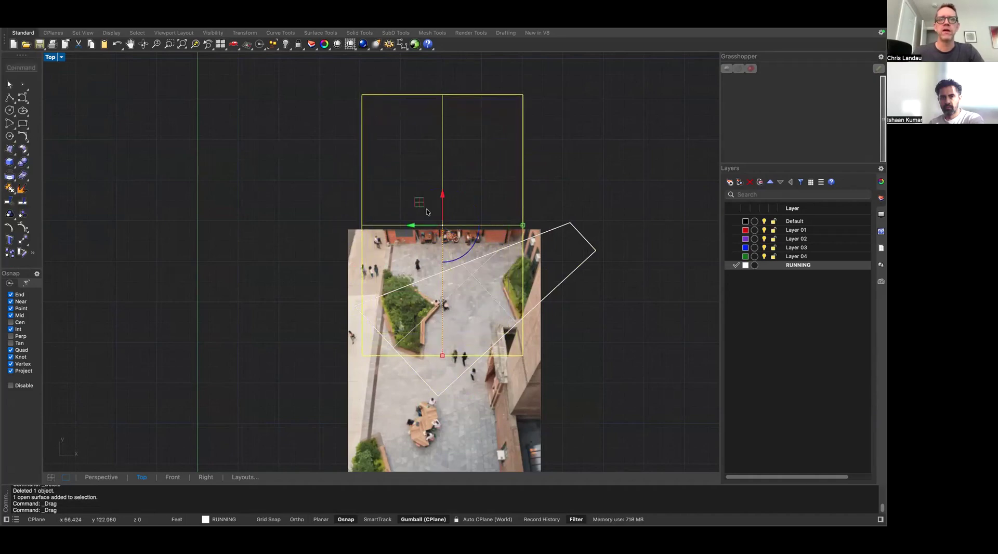
{"action": "left_click_drag", "start_coordinate": [419, 200], "coordinate": [432, 193]}
Raise the trimmed surface vertically above the plaza picture in the Perspective view
{"action": "left_click", "coordinate": [570, 225]}
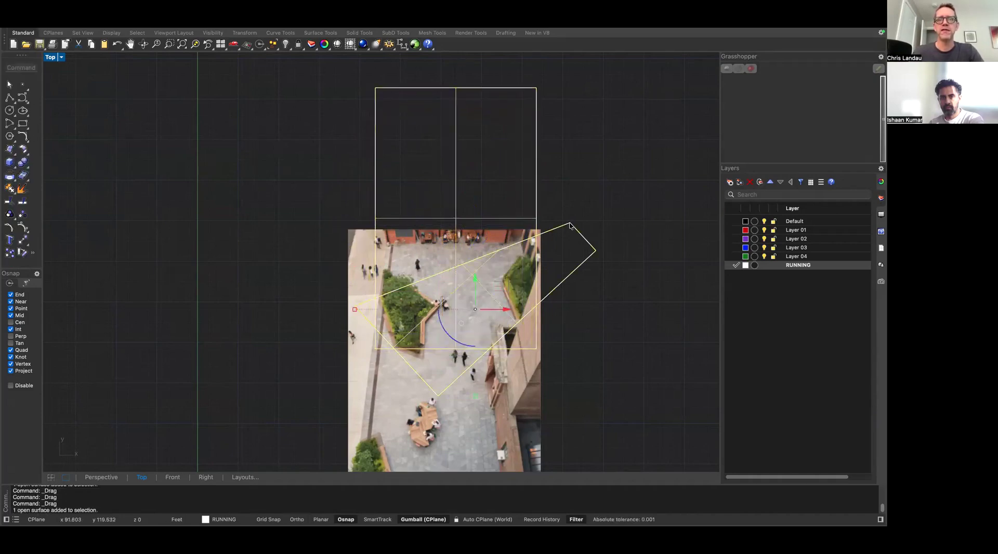
{"action": "double_click", "coordinate": [50, 58]}
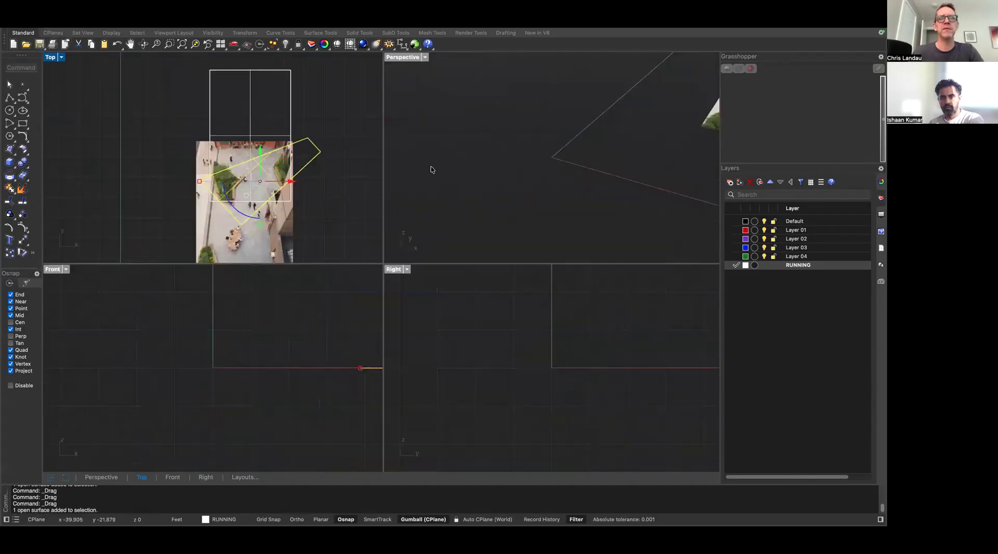
{"action": "double_click", "coordinate": [403, 57]}
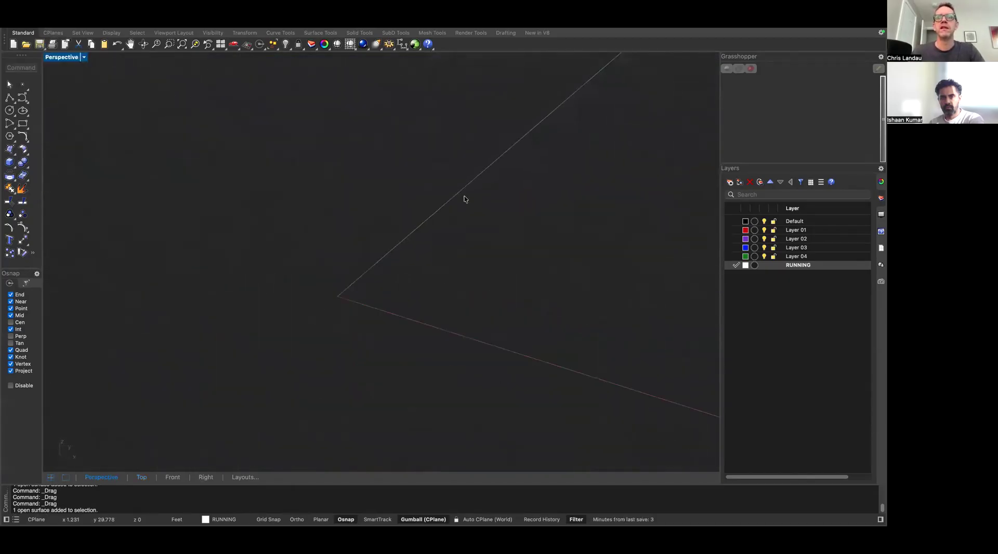
{"action": "scroll", "coordinate": [464, 204], "scroll_direction": "down", "scroll_amount": 5}
{"action": "right_click_drag", "start_coordinate": [470, 208], "coordinate": [649, 195]}
{"action": "right_click_drag", "start_coordinate": [322, 195], "coordinate": [398, 281], "text": "shift"}
{"action": "scroll", "coordinate": [337, 238], "scroll_direction": "up", "scroll_amount": 6}
{"action": "scroll", "coordinate": [337, 238], "scroll_direction": "up", "scroll_amount": 6}
{"action": "right_click_drag", "start_coordinate": [456, 295], "coordinate": [408, 253]}
{"action": "left_click_drag", "start_coordinate": [408, 253], "coordinate": [410, 239]}
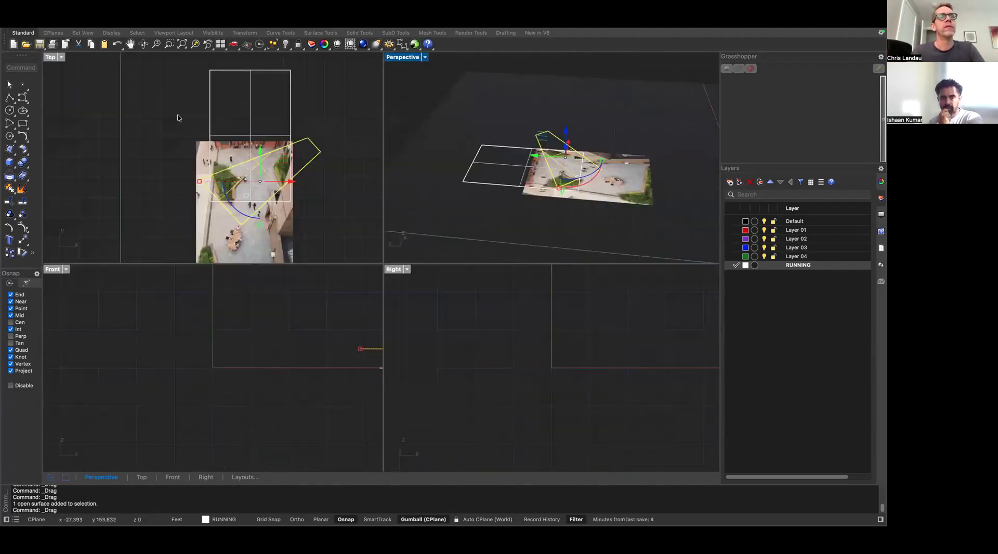
Restore the four-view layout and move the upright rectangular plane further up along the Y axis in the Top view
{"action": "double_click", "coordinate": [61, 57]}
{"action": "scroll", "coordinate": [288, 188], "scroll_direction": "up", "scroll_amount": 5}
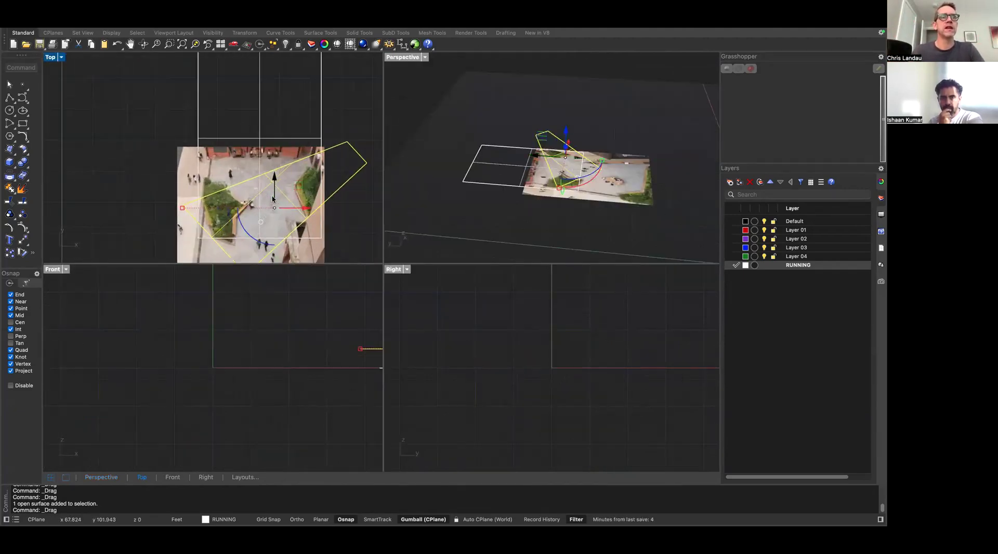
{"action": "scroll", "coordinate": [273, 199], "scroll_direction": "down", "scroll_amount": 1}
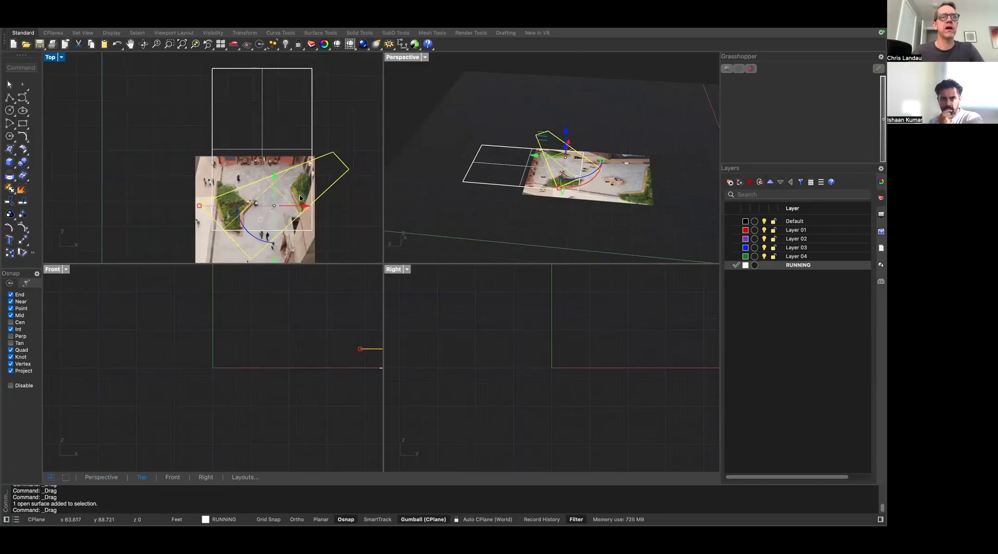
{"action": "left_click", "coordinate": [278, 149]}
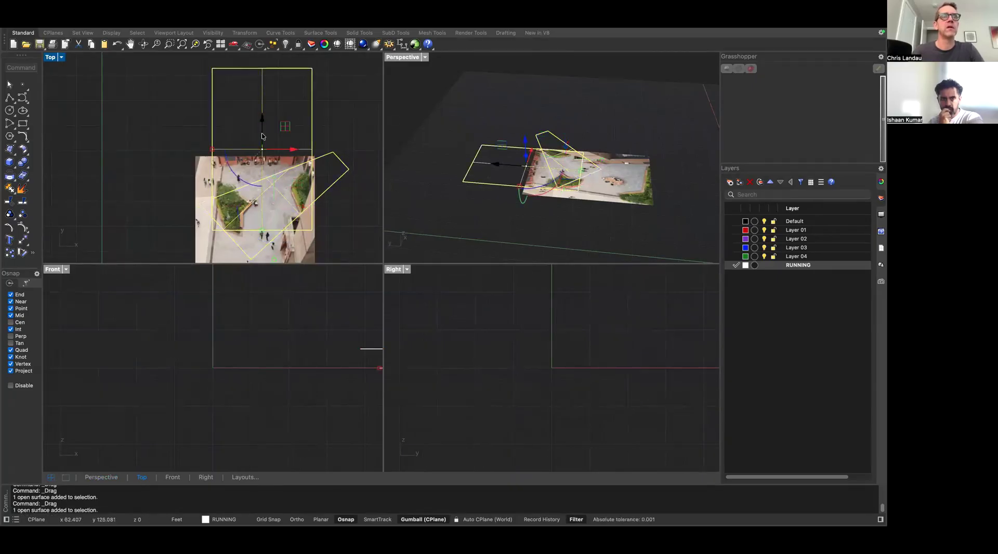
{"action": "left_click_drag", "start_coordinate": [263, 119], "coordinate": [263, 92]}
{"action": "left_click", "coordinate": [352, 216]}
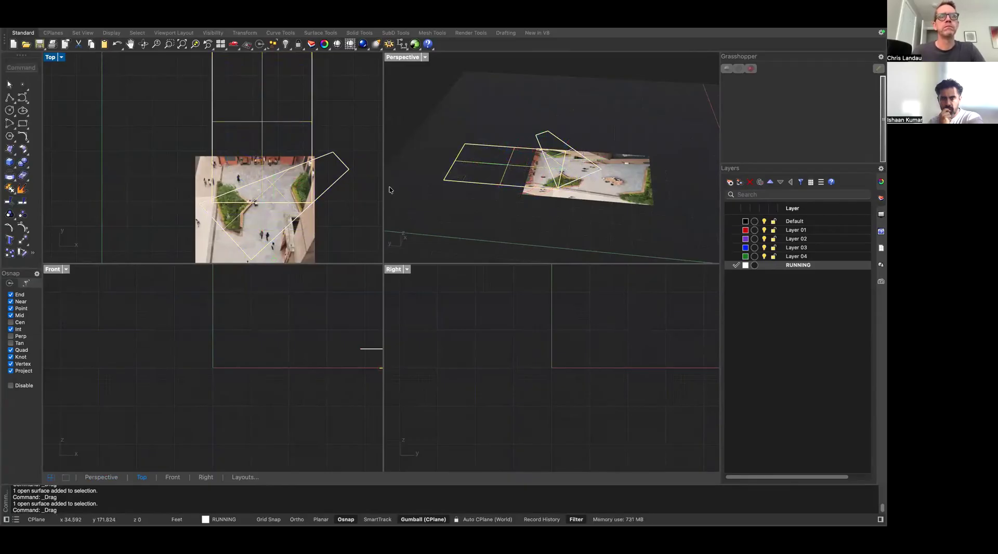
Launch Grasshopper with both surfaces selected, and place its window in its own full-screen space
{"action": "left_click", "coordinate": [338, 156]}
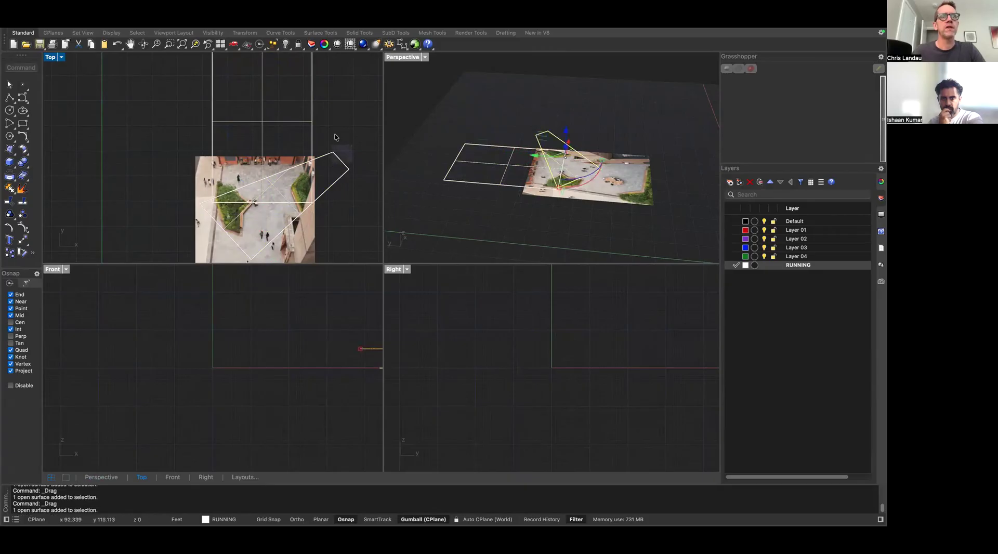
{"action": "left_click", "coordinate": [305, 120], "text": "shift"}
{"action": "type", "text": "Grasshopper"}
{"action": "key", "text": "Return"}
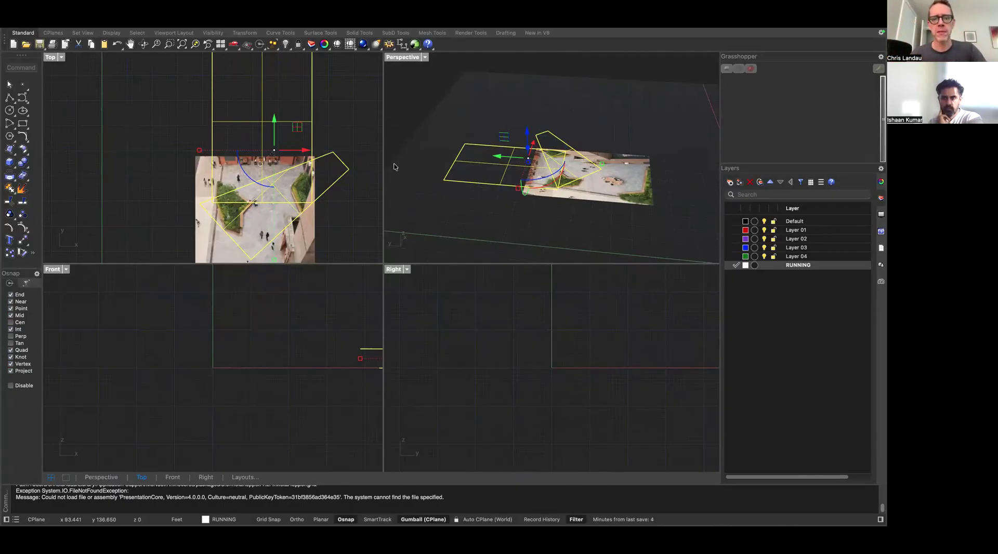
{"action": "key", "text": "ctrl+Up"}
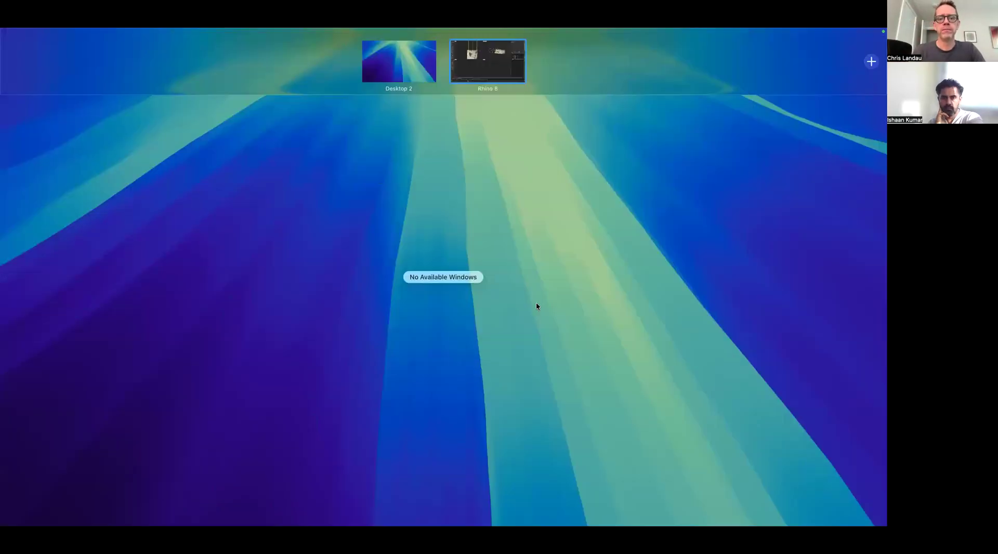
{"action": "left_click_drag", "start_coordinate": [403, 189], "coordinate": [535, 56]}
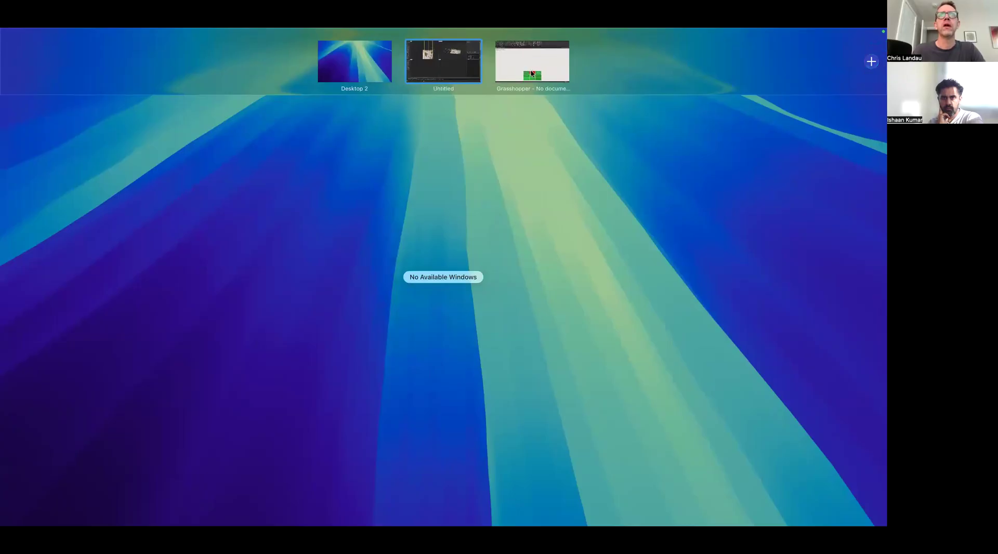
Switch to Grasshopper and place a Layer Pipeline component on the empty canvas, leaving room for an input before it
{"action": "left_click", "coordinate": [525, 68]}
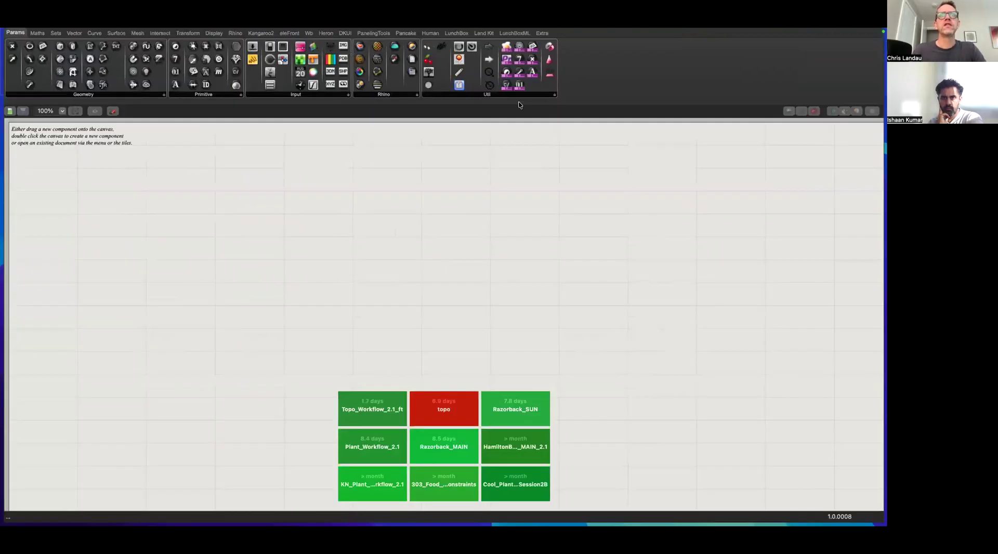
{"action": "double_click", "coordinate": [254, 256]}
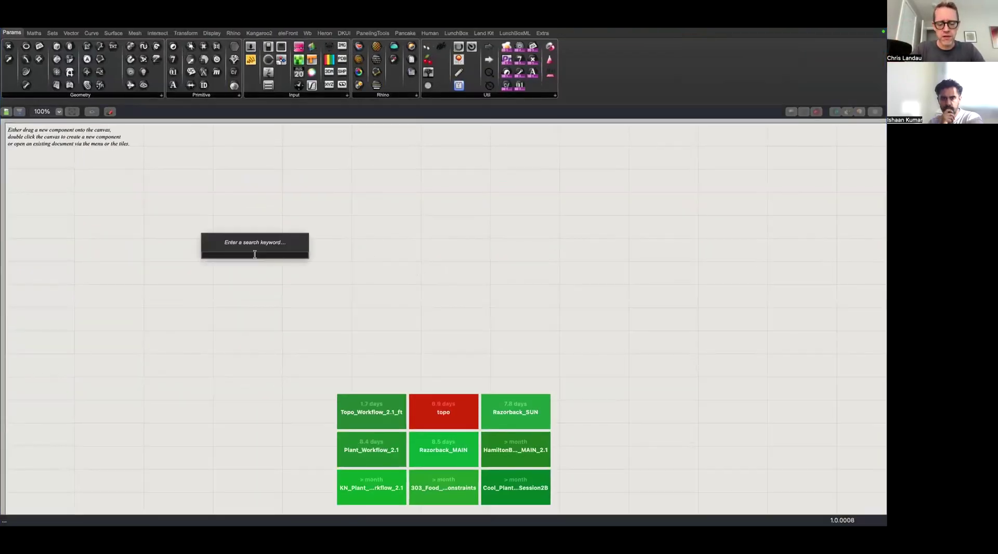
{"action": "type", "text": "layer pip"}
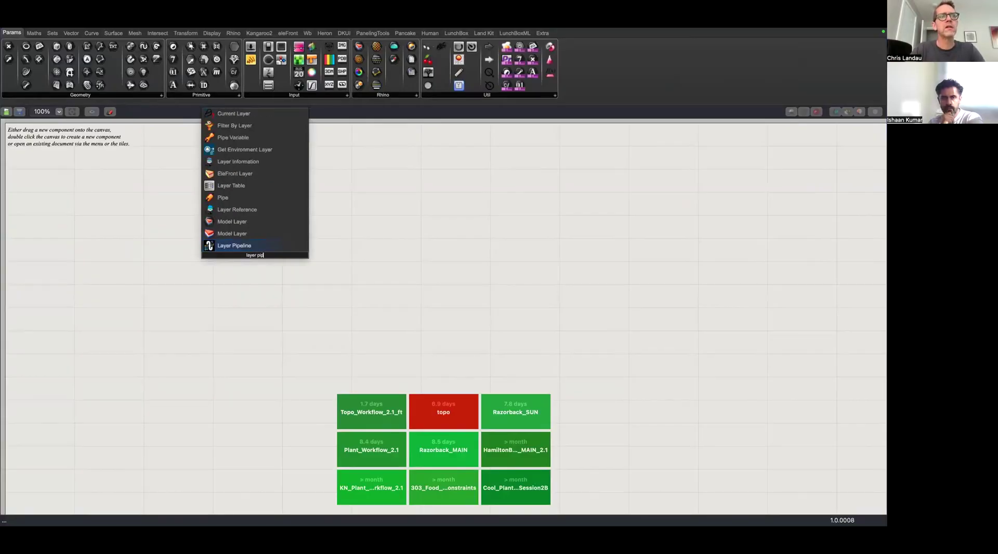
{"action": "key", "text": "Return"}
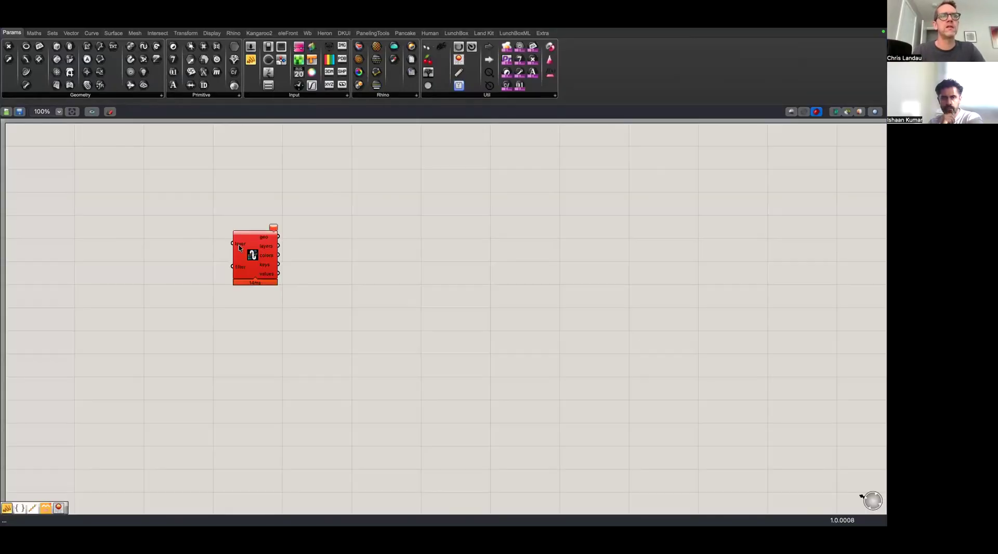
{"action": "left_click_drag", "start_coordinate": [240, 248], "coordinate": [323, 254]}
Add a panel containing RUNNING and connect it to the layer input of the Layer Pipeline component
{"action": "left_click", "coordinate": [255, 250]}
{"action": "double_click", "coordinate": [257, 251]}
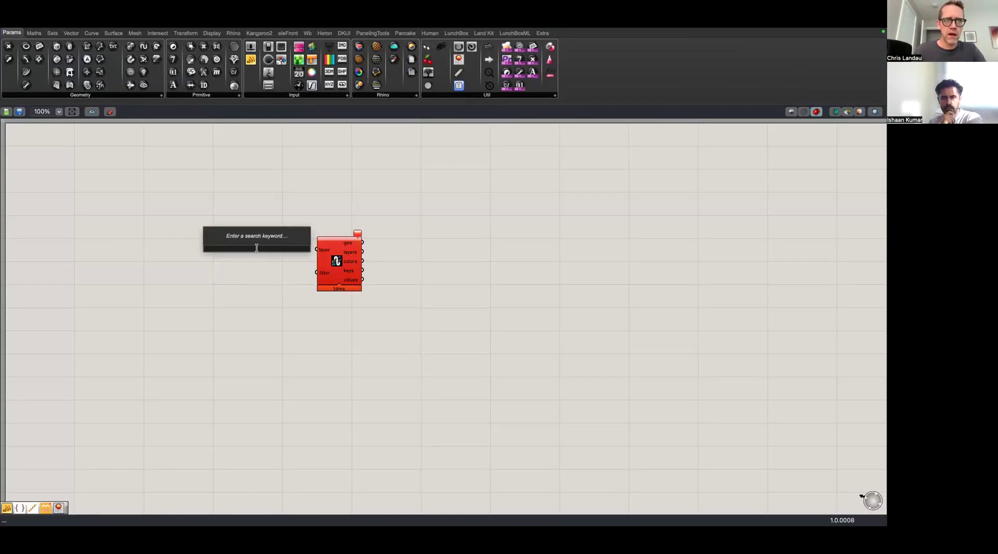
{"action": "type", "text": "//RUN"}
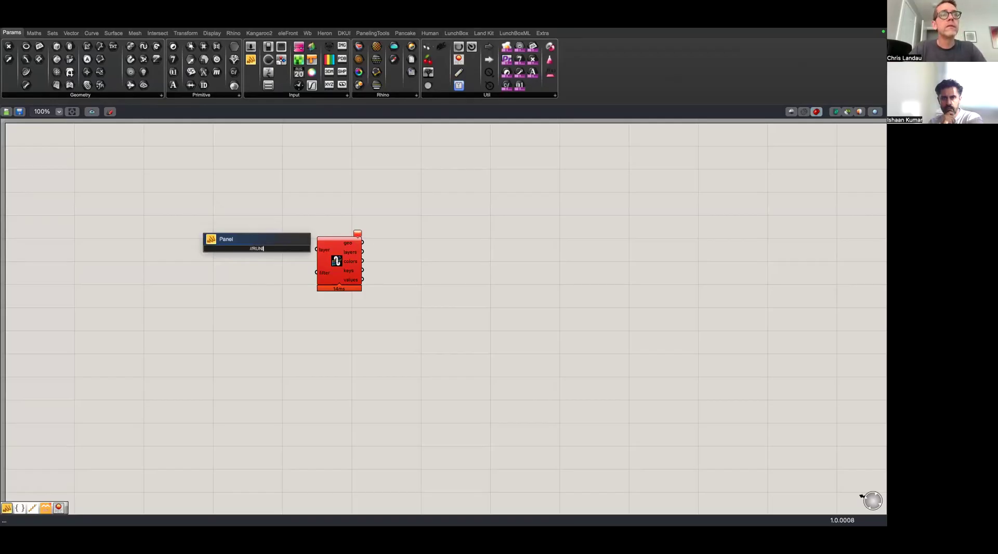
{"action": "type", "text": "NING"}
{"action": "key", "text": "Return"}
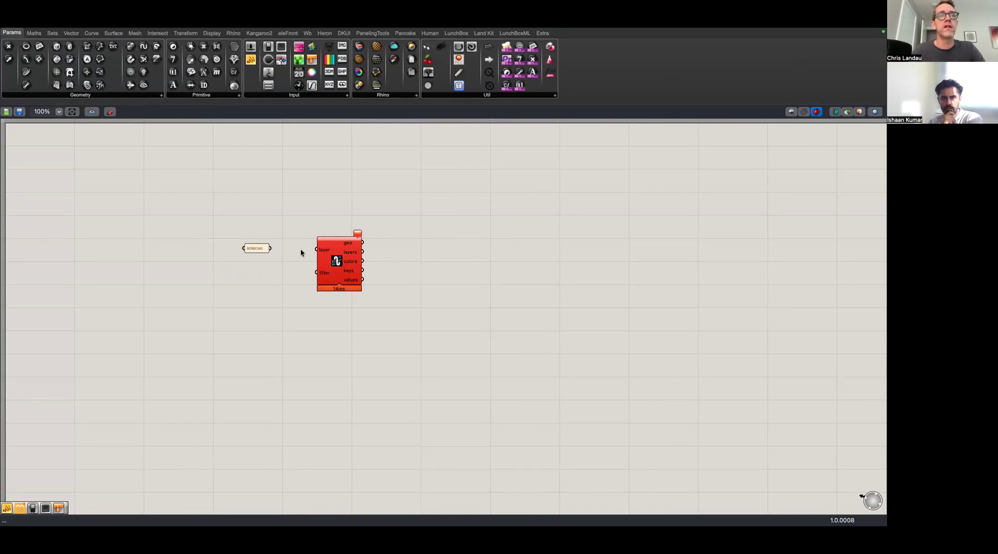
{"action": "left_click_drag", "start_coordinate": [316, 250], "coordinate": [271, 248]}
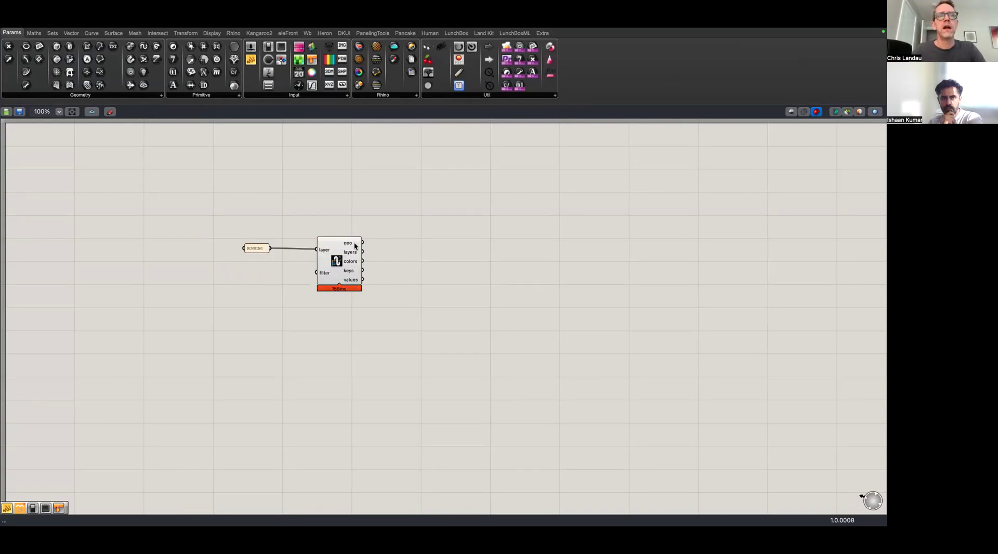
Add a Create Area component beside the Layer Pipeline and feed the geo output into its geometry input
{"action": "mouse_move", "coordinate": [356, 245]}
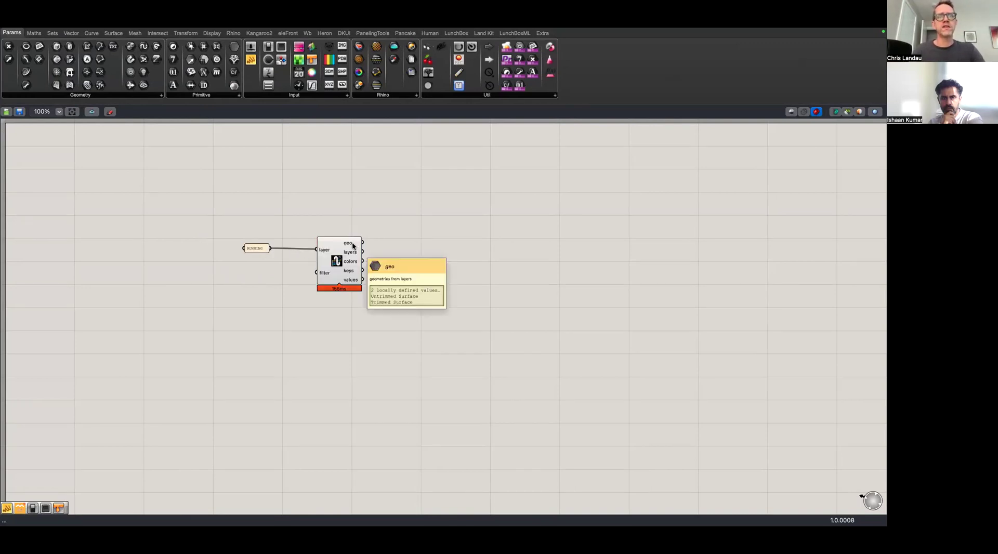
{"action": "double_click", "coordinate": [385, 251]}
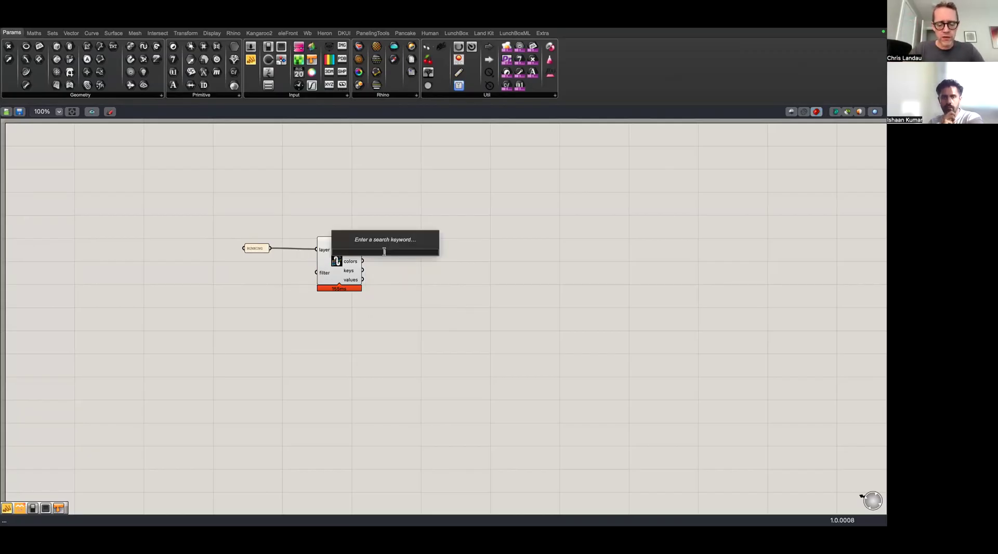
{"action": "type", "text": "create"}
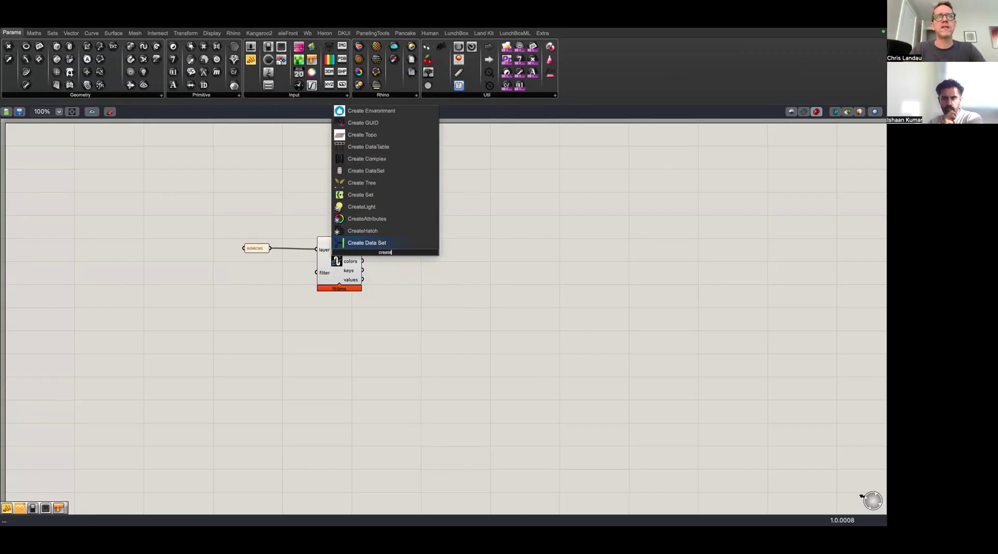
{"action": "type", "text": " are"}
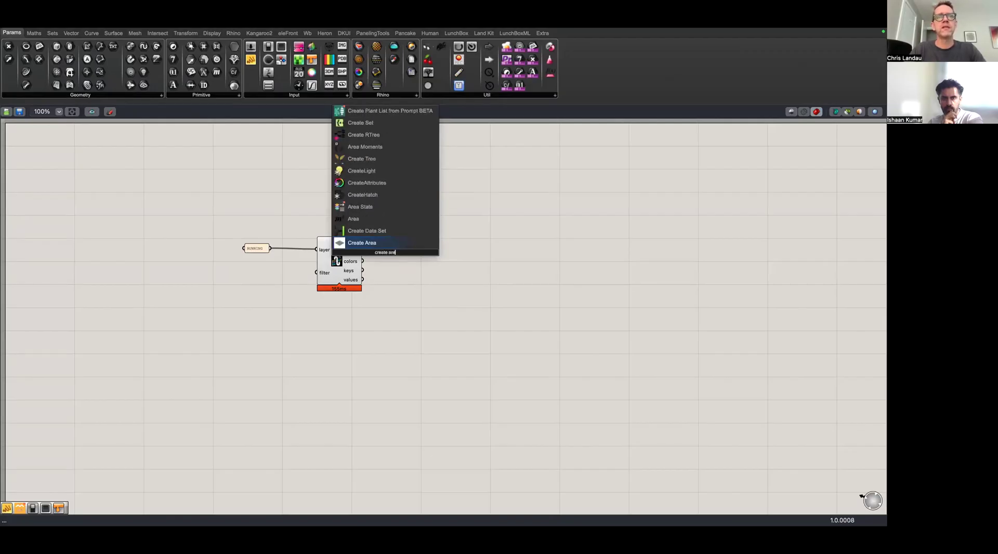
{"action": "key", "text": "Return"}
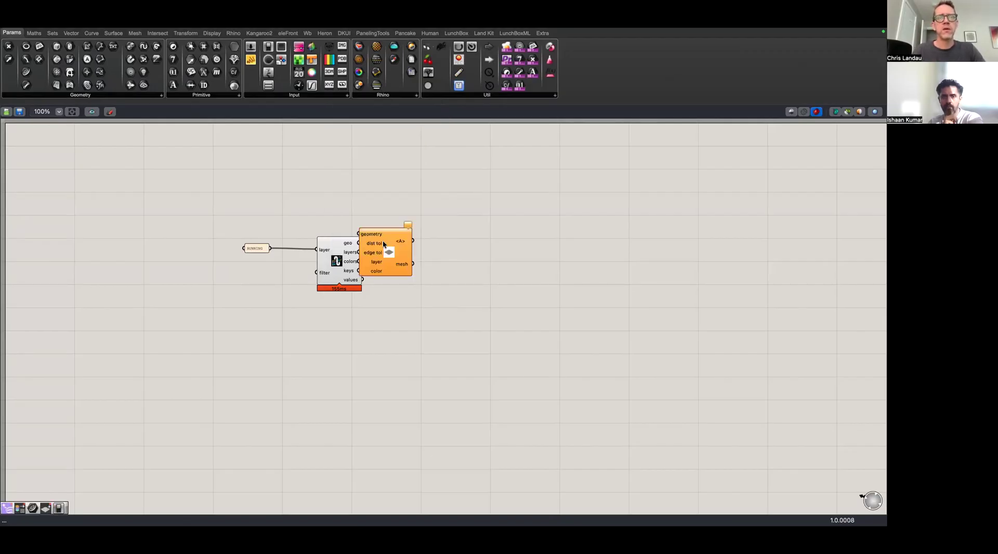
{"action": "left_click_drag", "start_coordinate": [383, 242], "coordinate": [414, 248]}
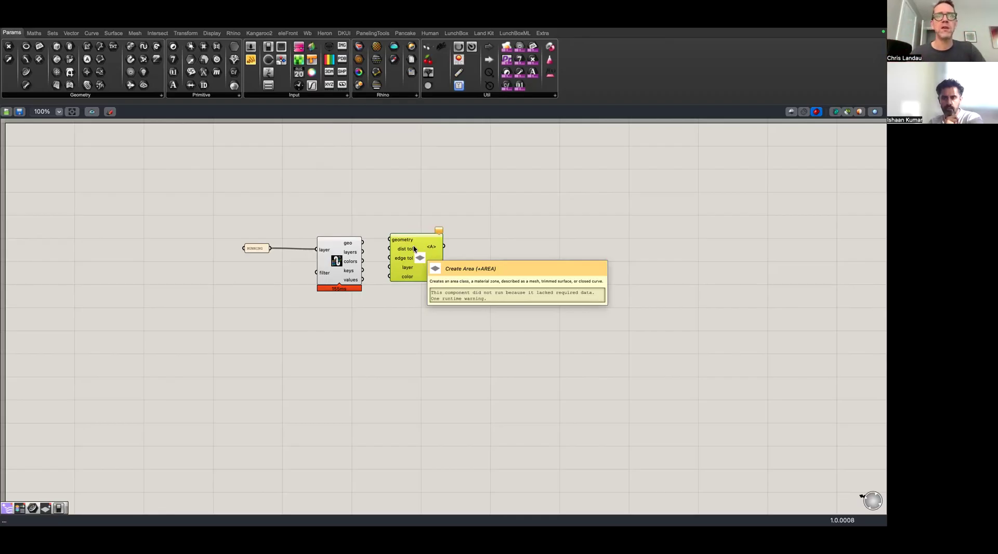
{"action": "left_click_drag", "start_coordinate": [362, 242], "coordinate": [407, 263]}
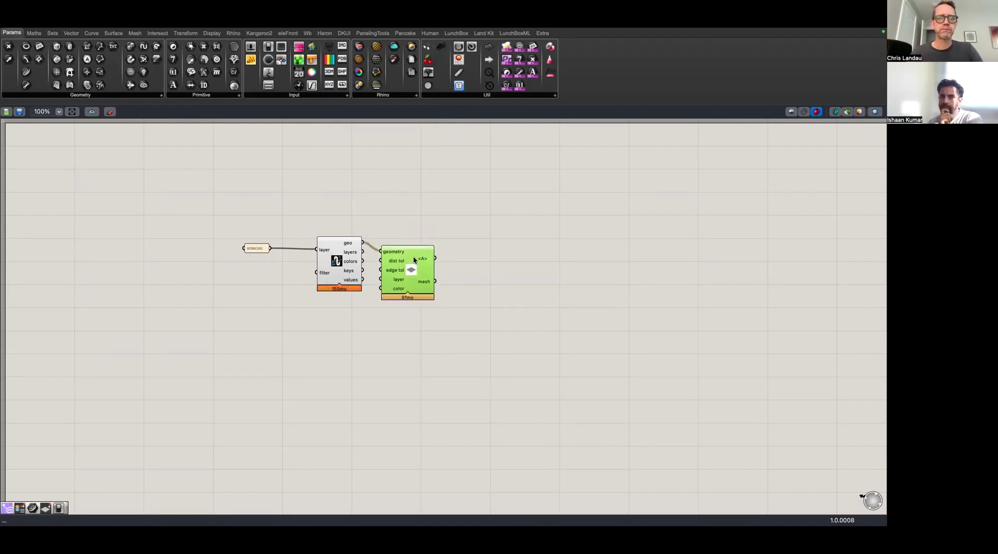
Add a Collage Areas component after Create Area and connect the <A> output to its <A/F> input
{"action": "mouse_move", "coordinate": [423, 260]}
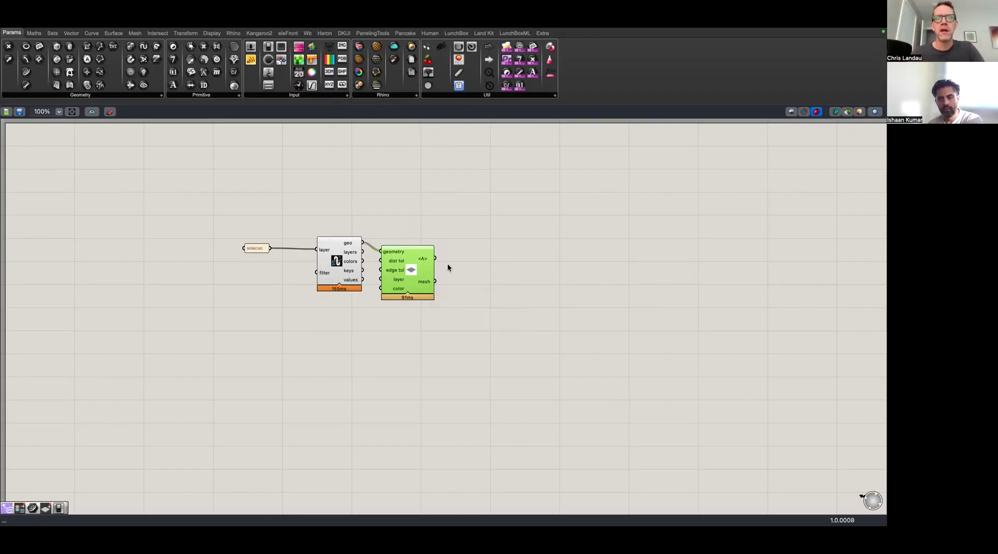
{"action": "double_click", "coordinate": [447, 263]}
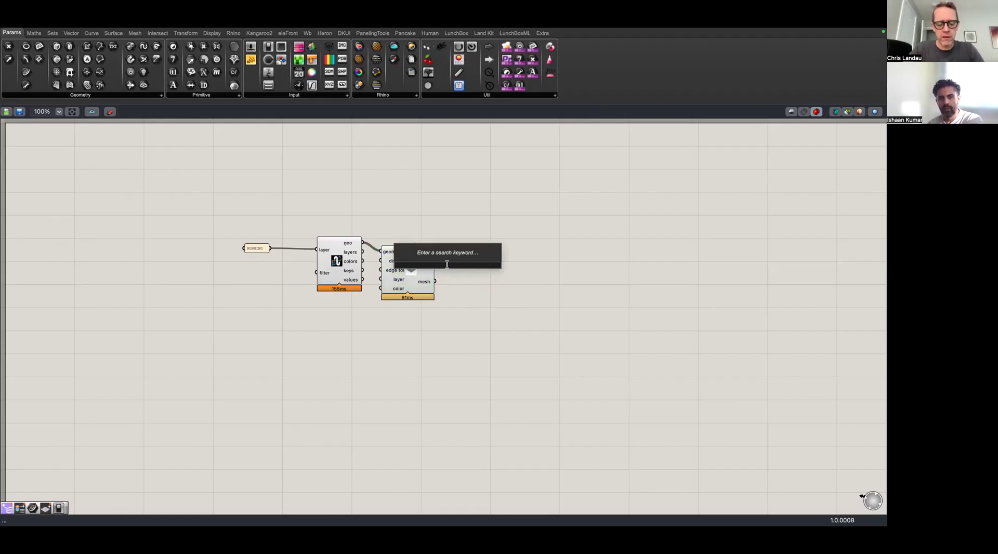
{"action": "type", "text": "collage"}
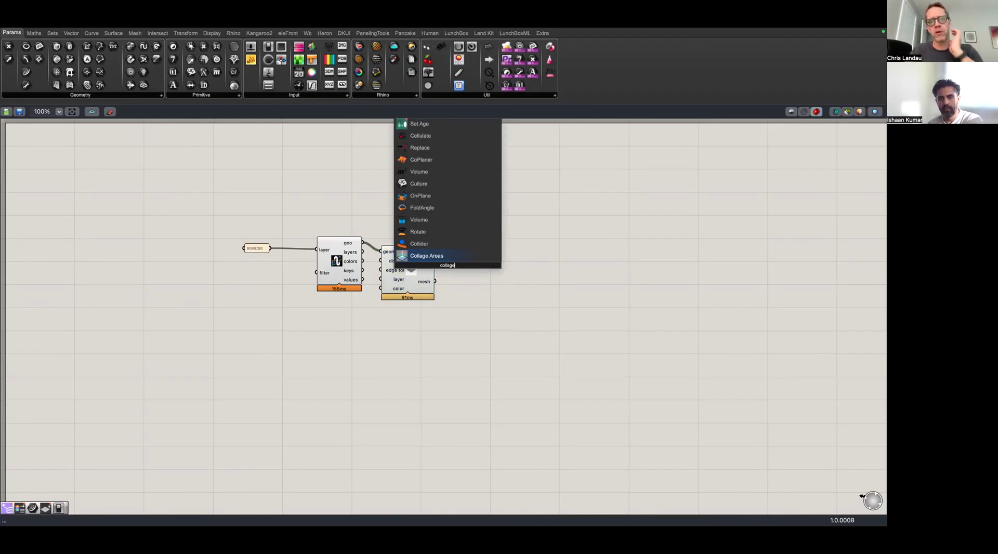
{"action": "key", "text": "Return"}
{"action": "mouse_move", "coordinate": [441, 261]}
{"action": "left_mouse_down"}
{"action": "mouse_move", "coordinate": [474, 257]}
{"action": "mouse_move", "coordinate": [453, 259]}
{"action": "left_mouse_up"}
{"action": "left_click", "coordinate": [461, 227]}
{"action": "left_click", "coordinate": [480, 266]}
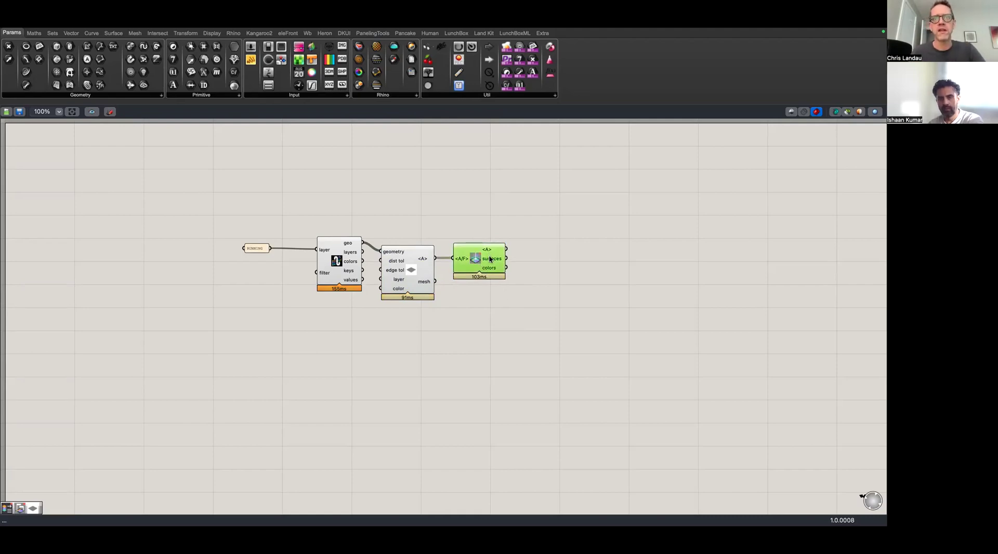
Disable the viewport preview of the Layer Pipeline and Create Area components
{"action": "mouse_move", "coordinate": [490, 258]}
{"action": "key", "text": "ctrl+Left"}
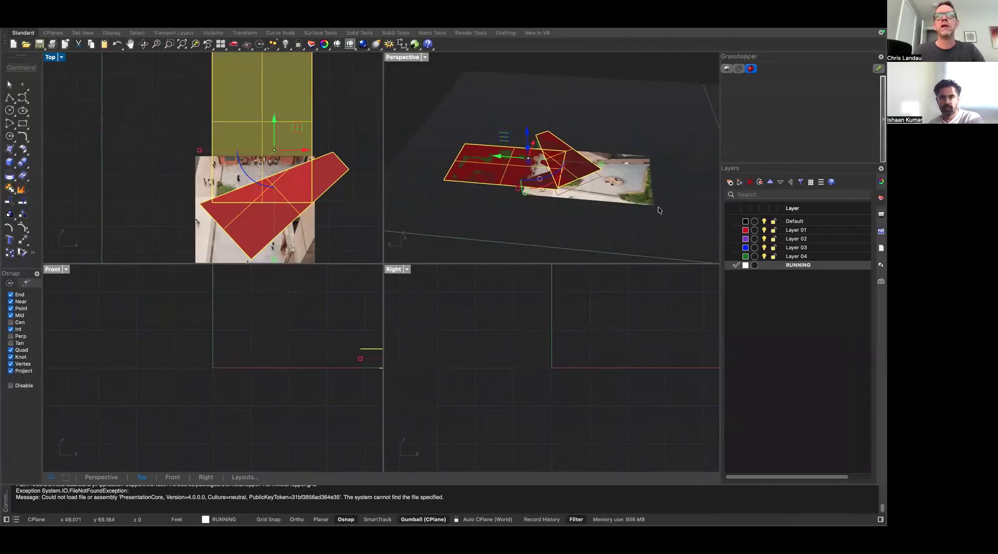
{"action": "key", "text": "ctrl+Right"}
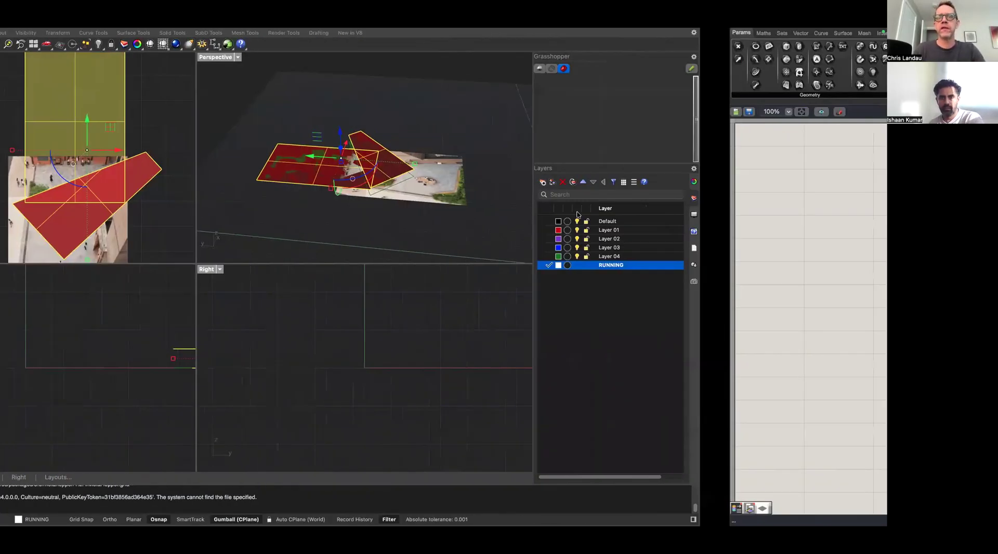
{"action": "left_click_drag", "start_coordinate": [425, 209], "coordinate": [337, 271]}
{"action": "middle_click", "coordinate": [345, 261]}
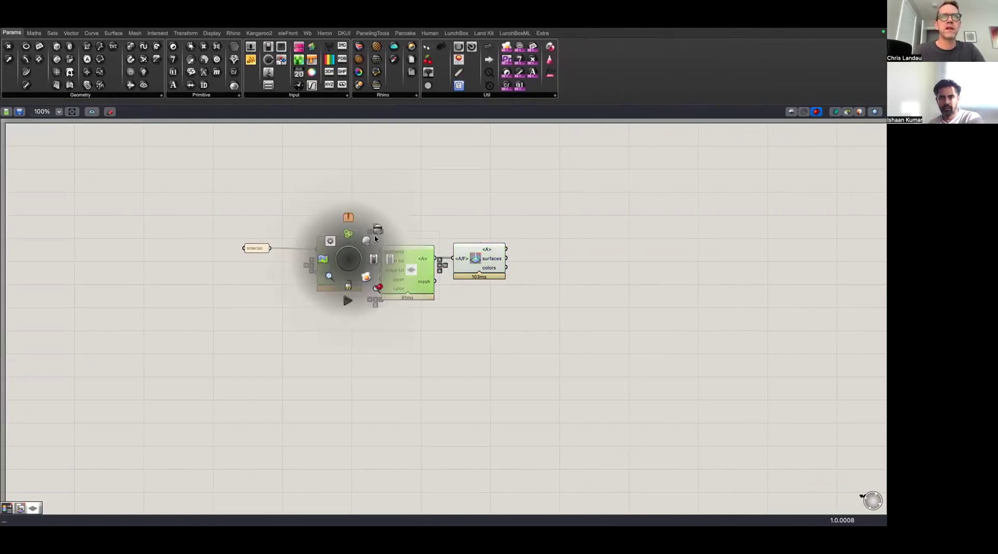
Switch to Rhino, rename Layer 04 as Image, and move the plaza picture onto that layer
{"action": "key", "text": "ctrl+Left"}
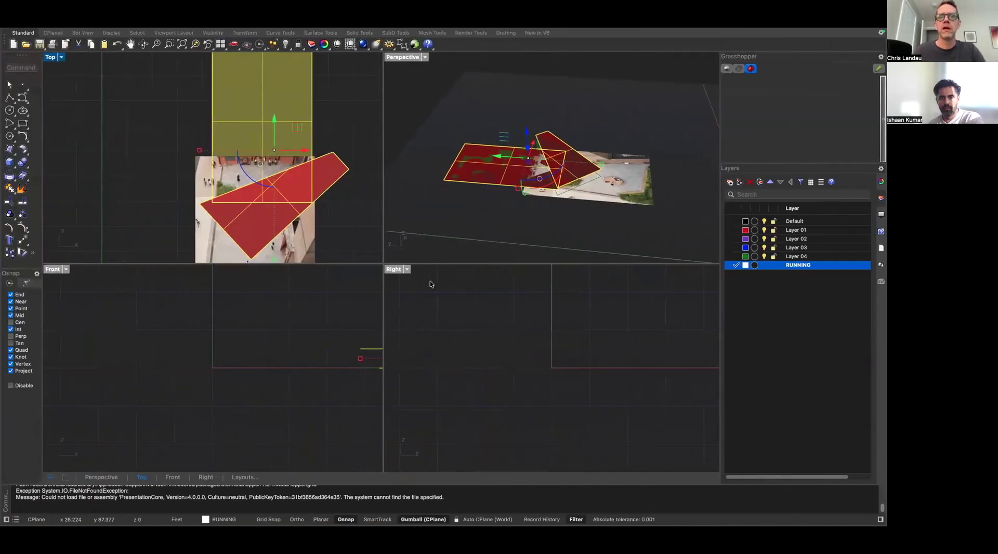
{"action": "left_click", "coordinate": [628, 196]}
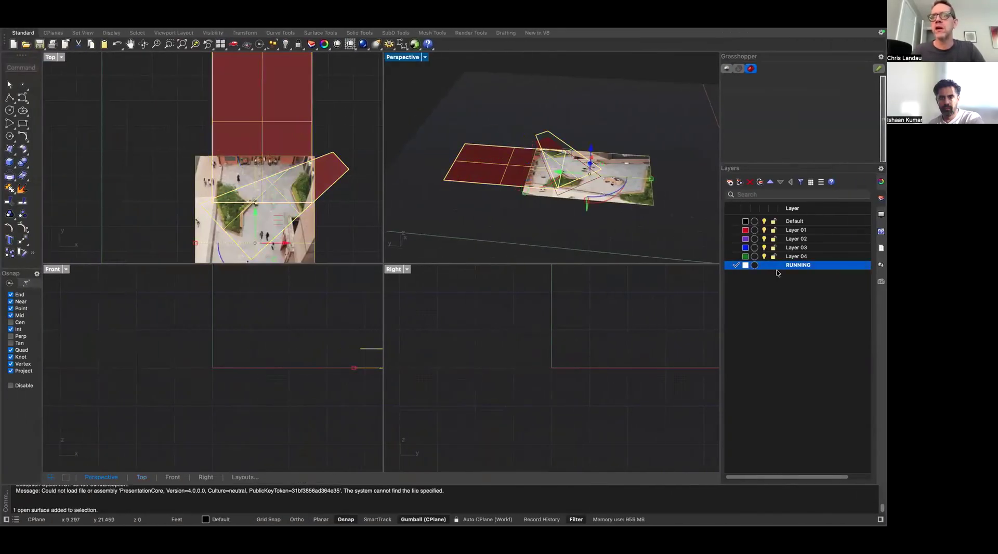
{"action": "left_click", "coordinate": [796, 256]}
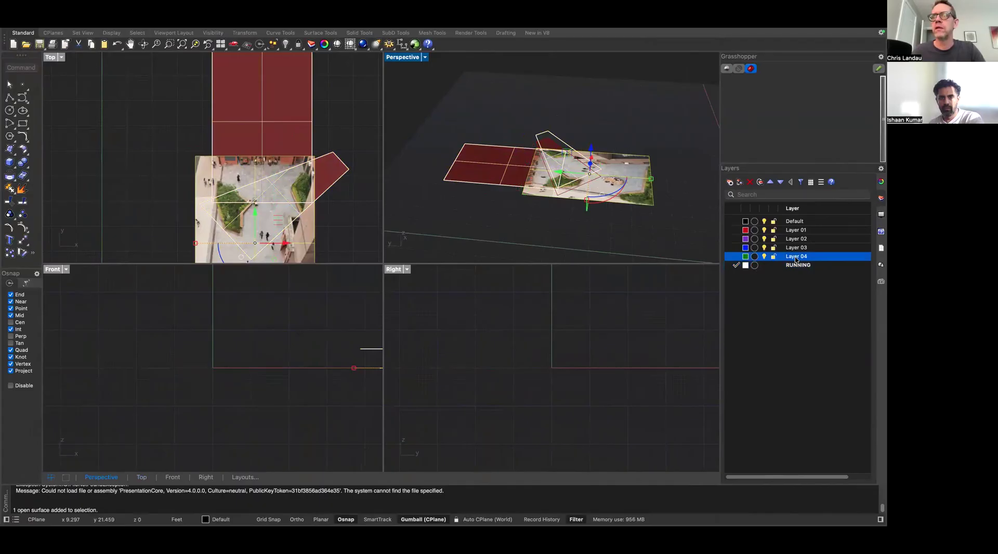
{"action": "left_click", "coordinate": [796, 257]}
{"action": "type", "text": "Image"}
{"action": "key", "text": "Return"}
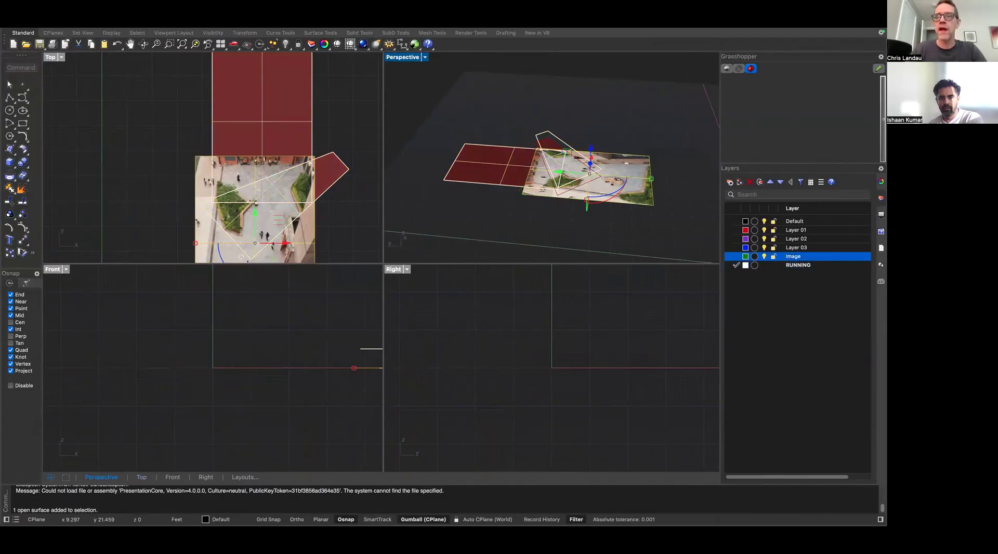
{"action": "right_click", "coordinate": [818, 256]}
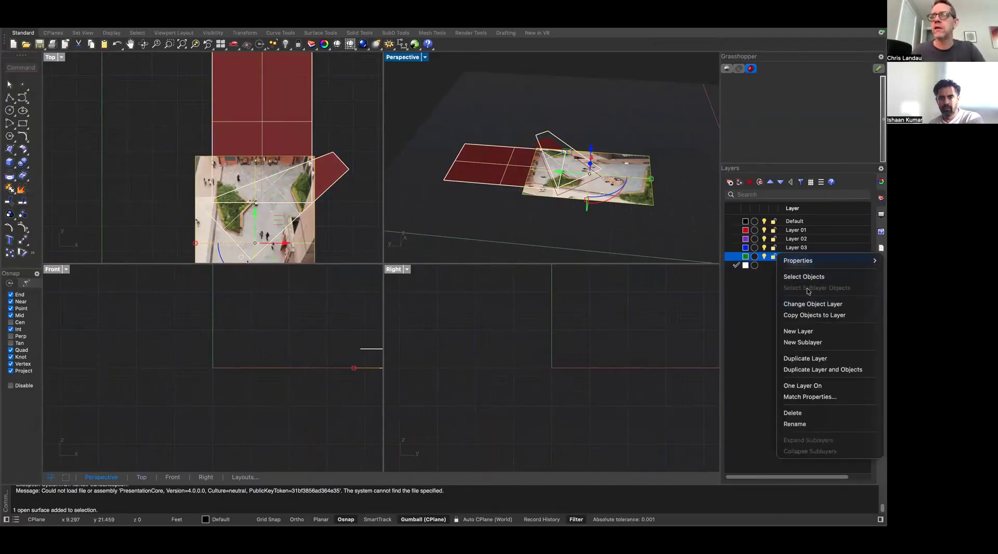
{"action": "left_click", "coordinate": [814, 304]}
Make Layer 03 current and hide the Image and RUNNING layers
{"action": "left_click", "coordinate": [764, 256]}
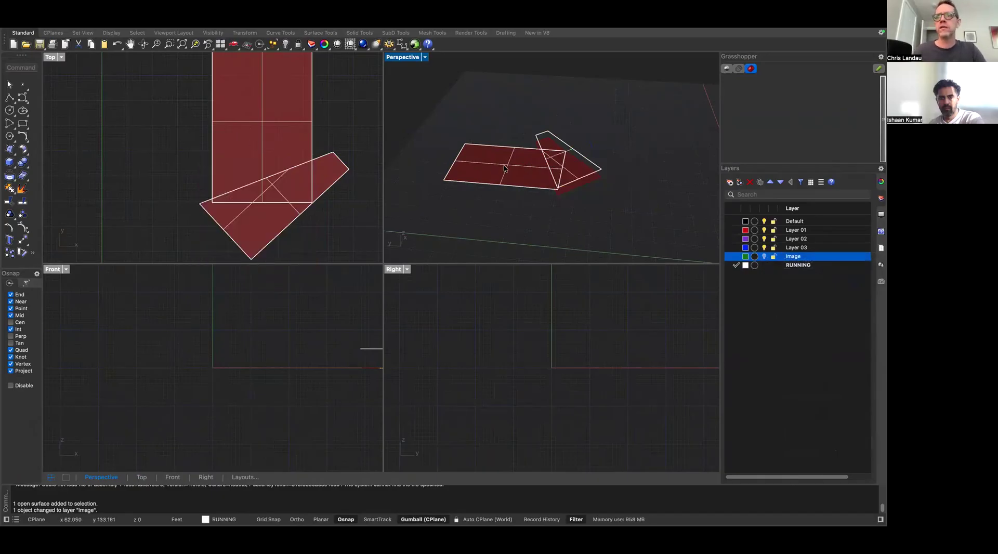
{"action": "left_click", "coordinate": [736, 247]}
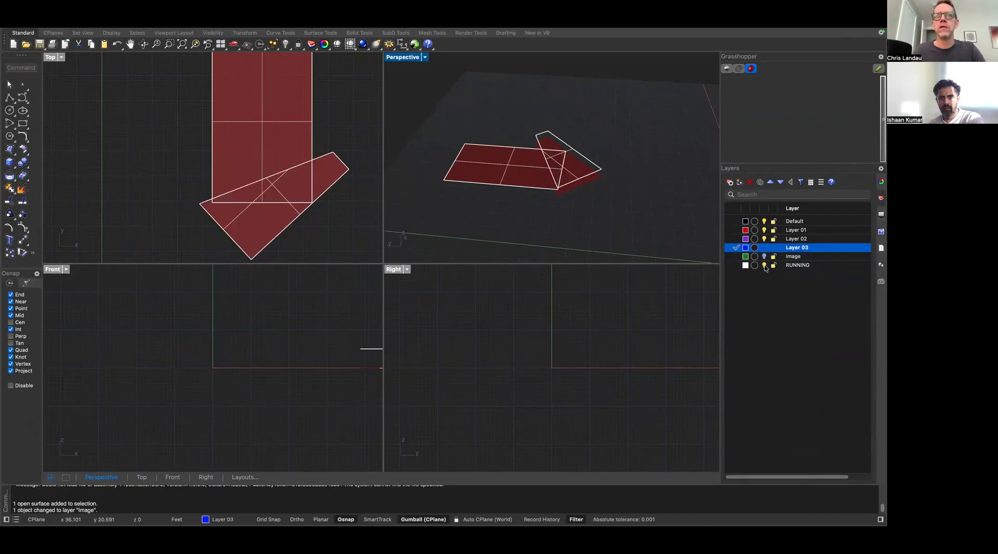
{"action": "left_click", "coordinate": [766, 265]}
Select the Collage Areas component in Grasshopper and examine its highlighted result in Rhino's maximized Top view
{"action": "scroll", "coordinate": [276, 171], "scroll_direction": "up", "scroll_amount": 4}
{"action": "scroll", "coordinate": [270, 168], "scroll_direction": "up", "scroll_amount": 2}
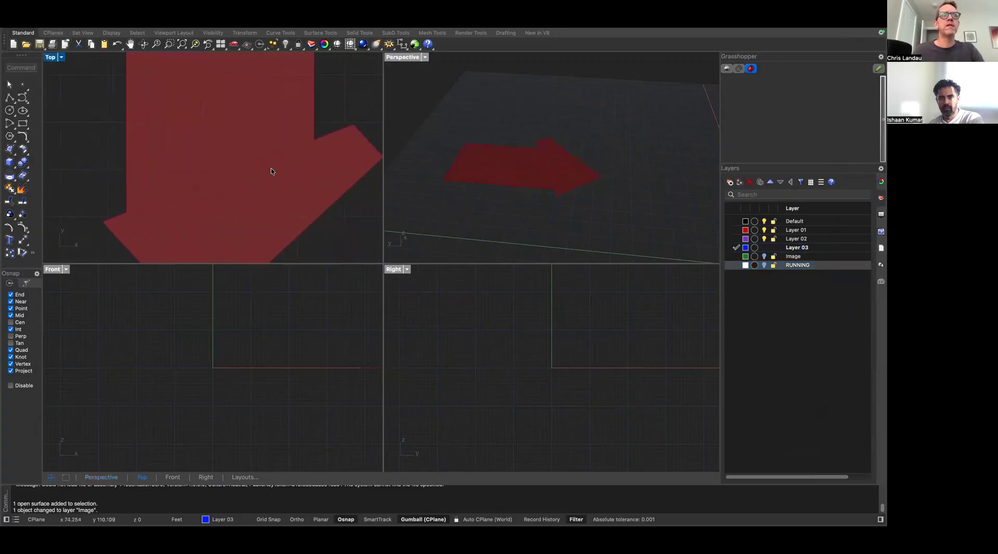
{"action": "scroll", "coordinate": [304, 169], "scroll_direction": "up", "scroll_amount": 2}
{"action": "key", "text": "ctrl+Right"}
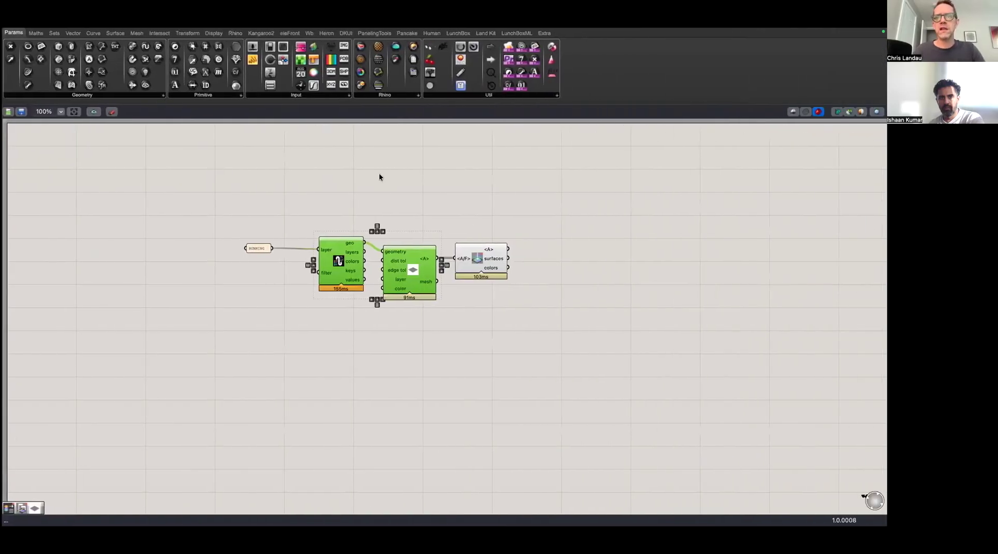
{"action": "left_click", "coordinate": [472, 262]}
{"action": "key", "text": "ctrl+Left"}
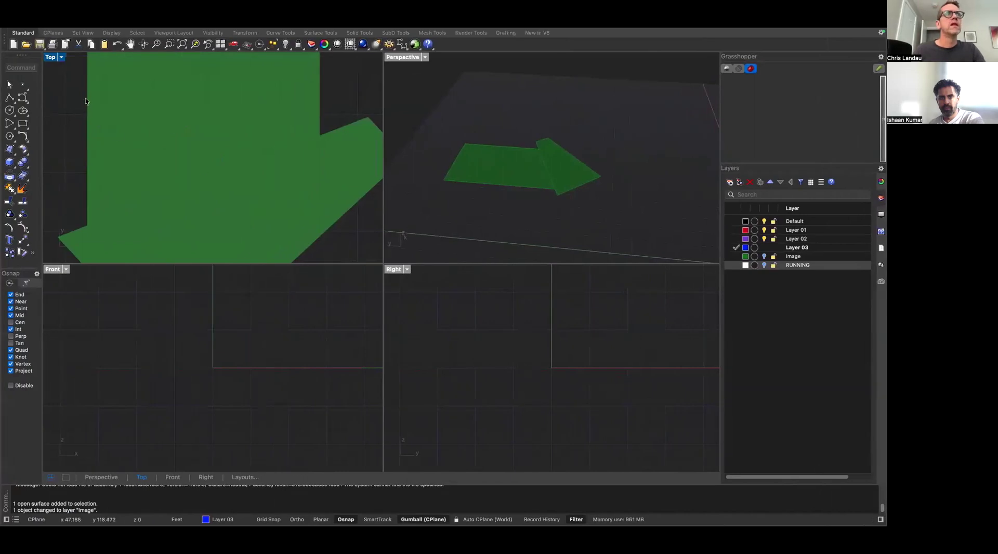
{"action": "double_click", "coordinate": [52, 58]}
{"action": "scroll", "coordinate": [411, 272], "scroll_direction": "up", "scroll_amount": 2}
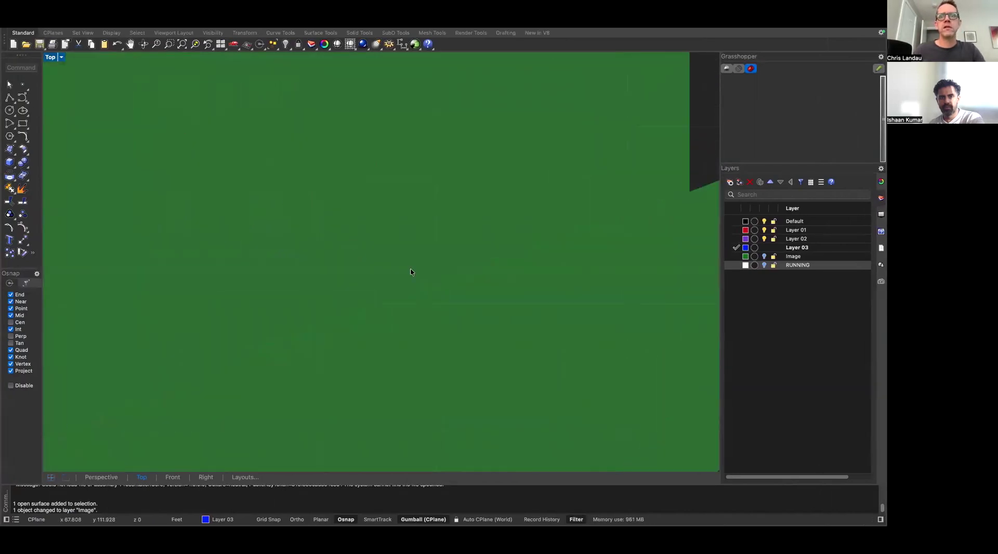
{"action": "scroll", "coordinate": [410, 272], "scroll_direction": "down", "scroll_amount": 4}
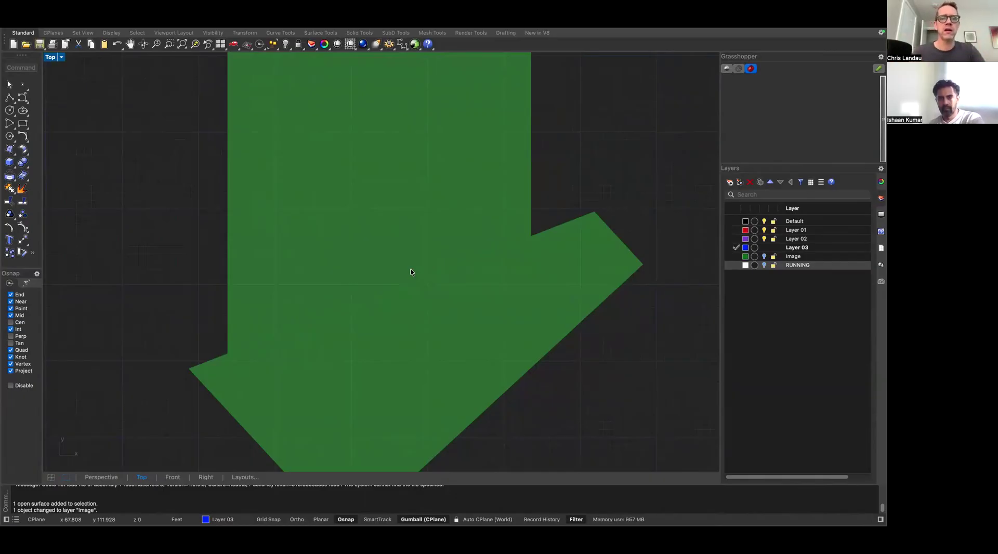
{"action": "scroll", "coordinate": [410, 272], "scroll_direction": "up", "scroll_amount": 3}
{"action": "scroll", "coordinate": [411, 273], "scroll_direction": "down", "scroll_amount": 5}
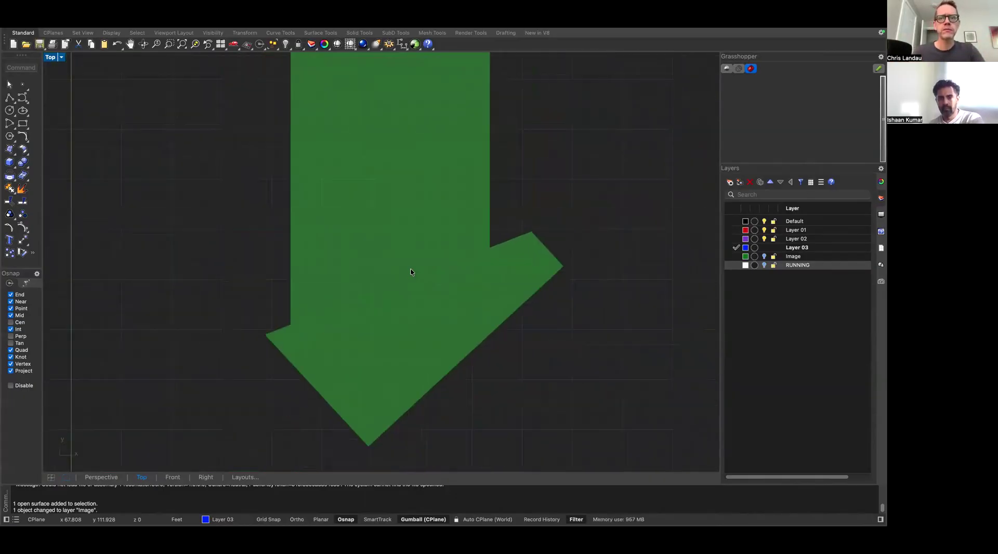
Turn the RUNNING and Image layers back on to show the base surfaces over the plaza picture
{"action": "left_click", "coordinate": [764, 265]}
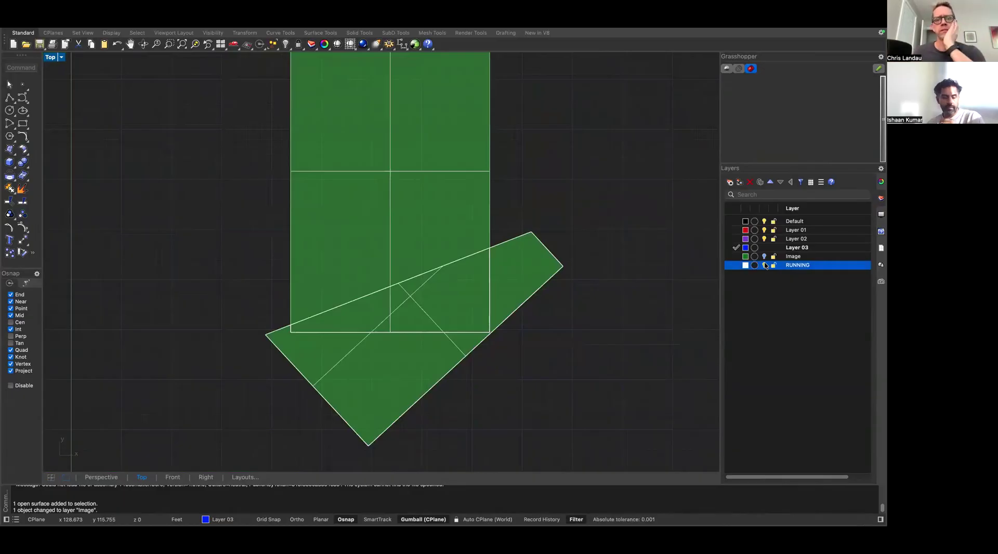
{"action": "left_click", "coordinate": [764, 256]}
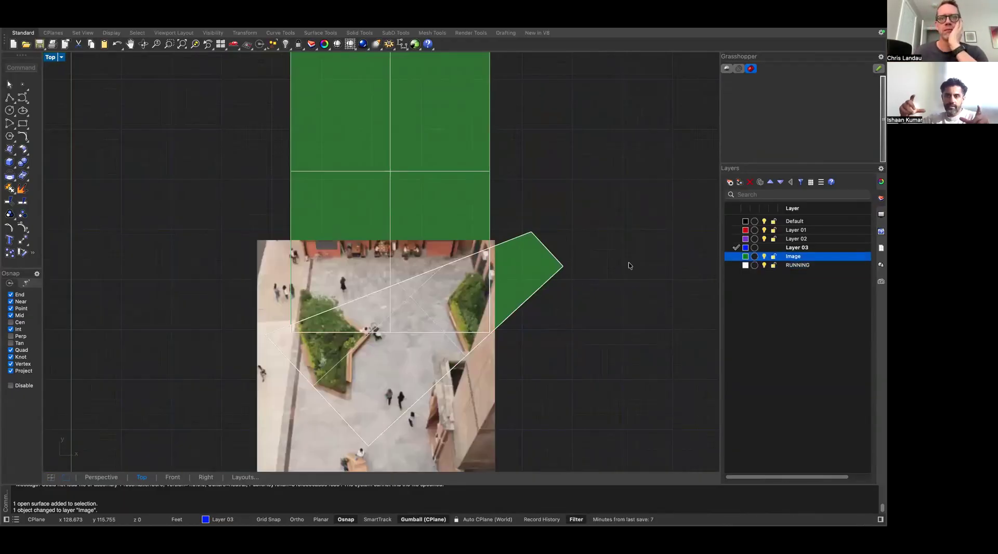
{"action": "scroll", "coordinate": [458, 216], "scroll_direction": "up", "scroll_amount": 2}
{"action": "scroll", "coordinate": [457, 216], "scroll_direction": "down", "scroll_amount": 4}
{"action": "scroll", "coordinate": [448, 238], "scroll_direction": "up", "scroll_amount": 2}
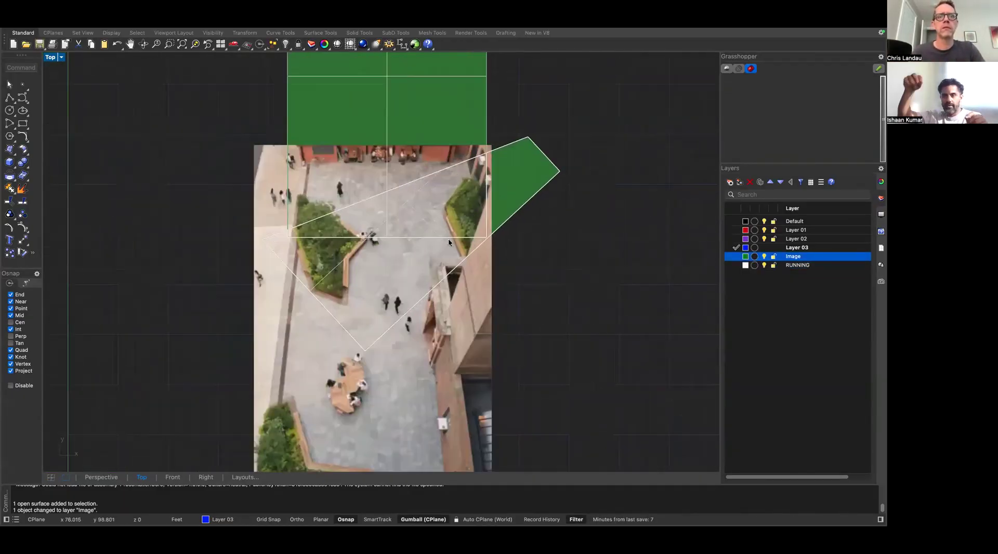
Copy the upper rectangular surface, rotate the copy 90 degrees, and place it over the plaza's lower left part
{"action": "right_click_drag", "start_coordinate": [448, 238], "coordinate": [480, 294]}
{"action": "left_click", "coordinate": [516, 182]}
{"action": "scroll", "coordinate": [458, 165], "scroll_direction": "up", "scroll_amount": 2}
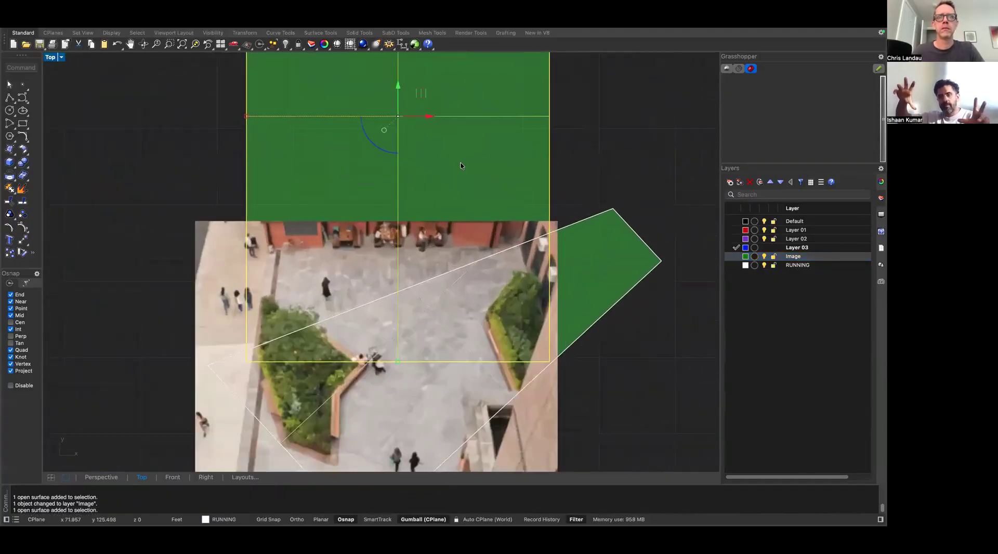
{"action": "scroll", "coordinate": [458, 164], "scroll_direction": "down", "scroll_amount": 3}
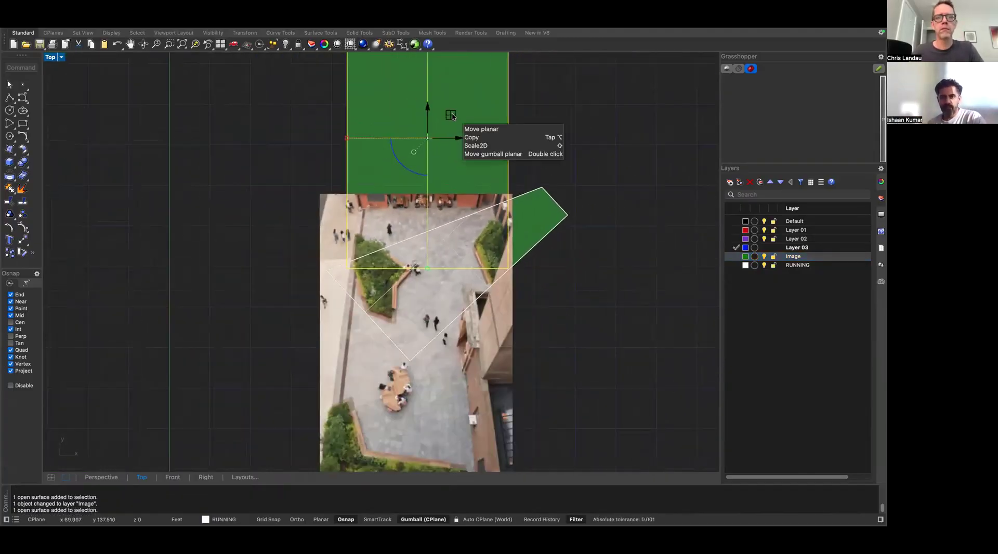
{"action": "left_click_drag", "start_coordinate": [452, 116], "coordinate": [451, 152]}
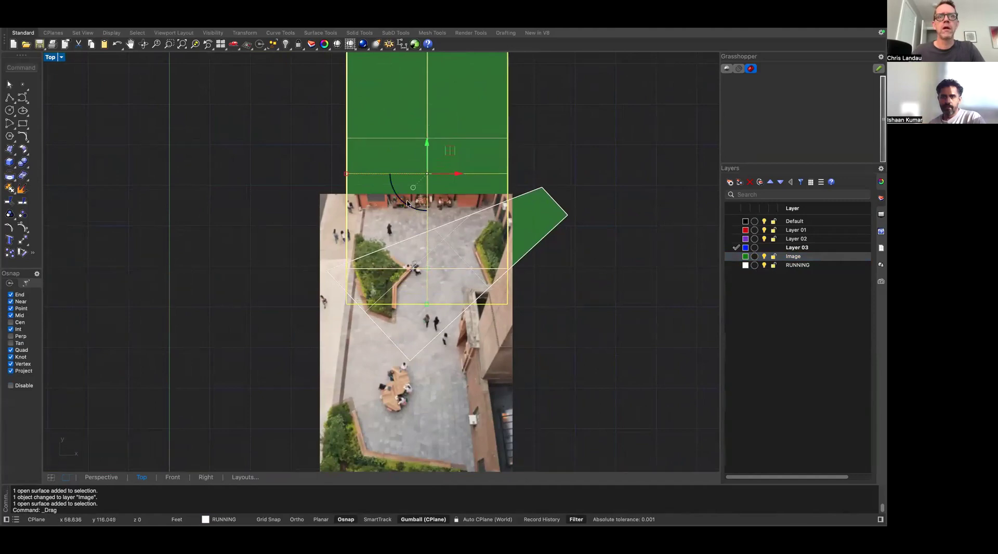
{"action": "left_click_drag", "start_coordinate": [405, 204], "coordinate": [456, 196]}
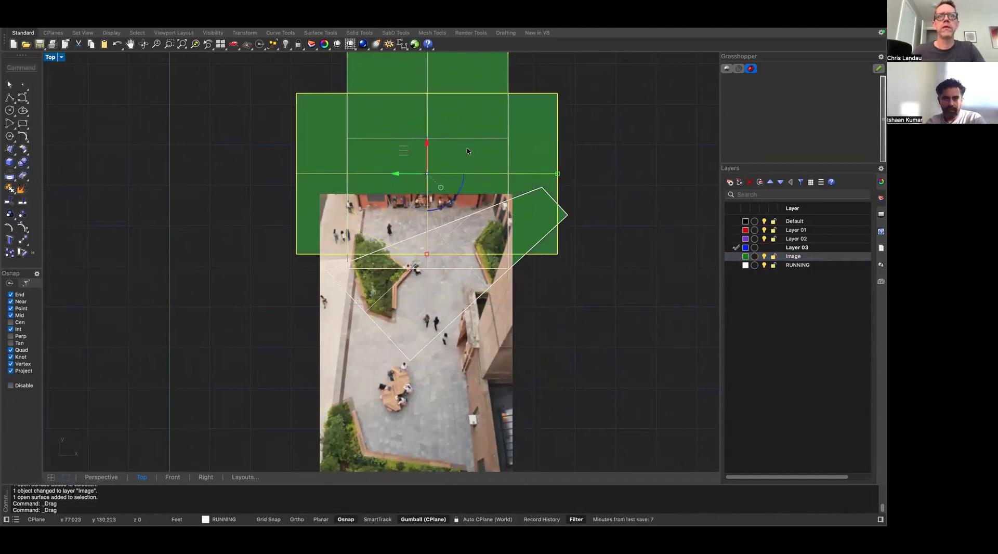
{"action": "left_click_drag", "start_coordinate": [407, 154], "coordinate": [323, 321]}
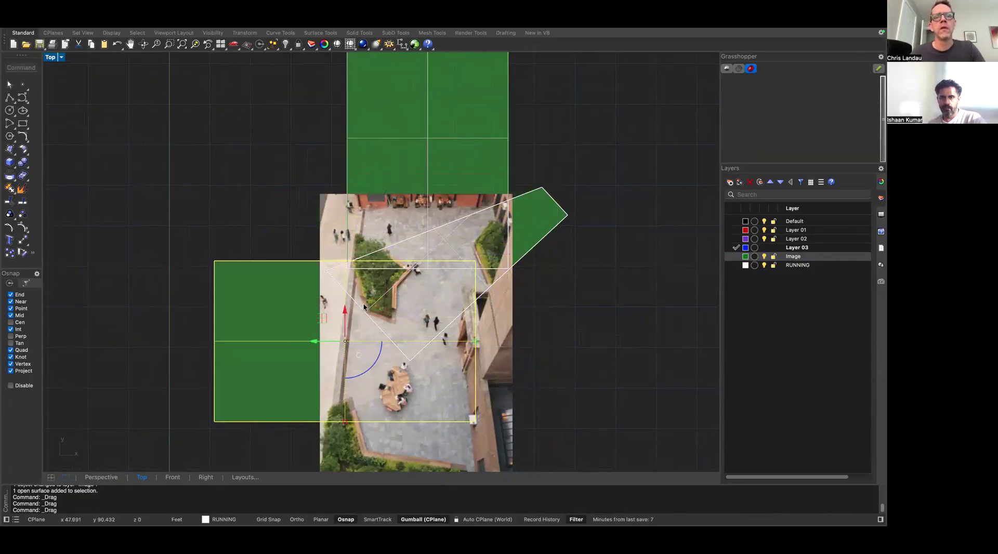
{"action": "type", "text": "line"}
{"action": "key", "text": "Return"}
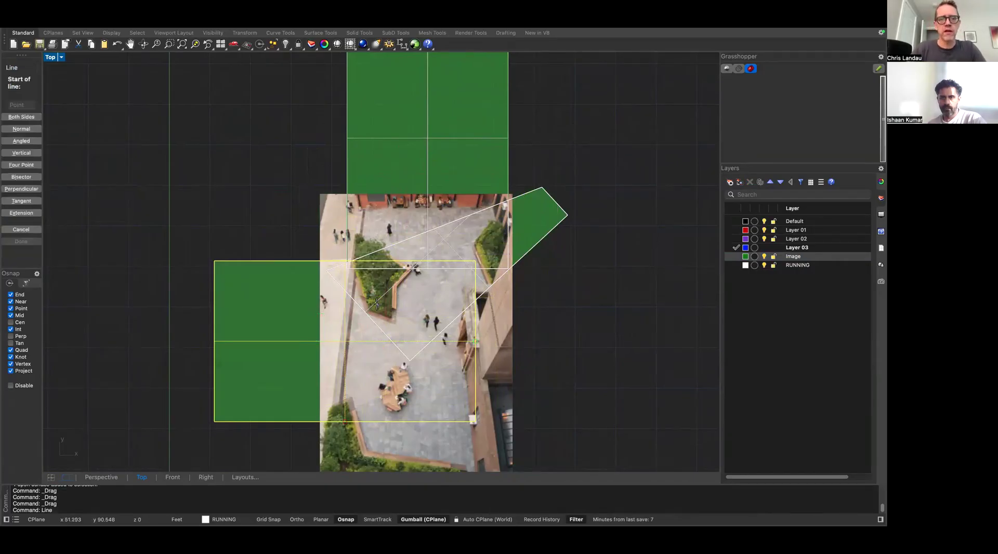
{"action": "left_click", "coordinate": [477, 342]}
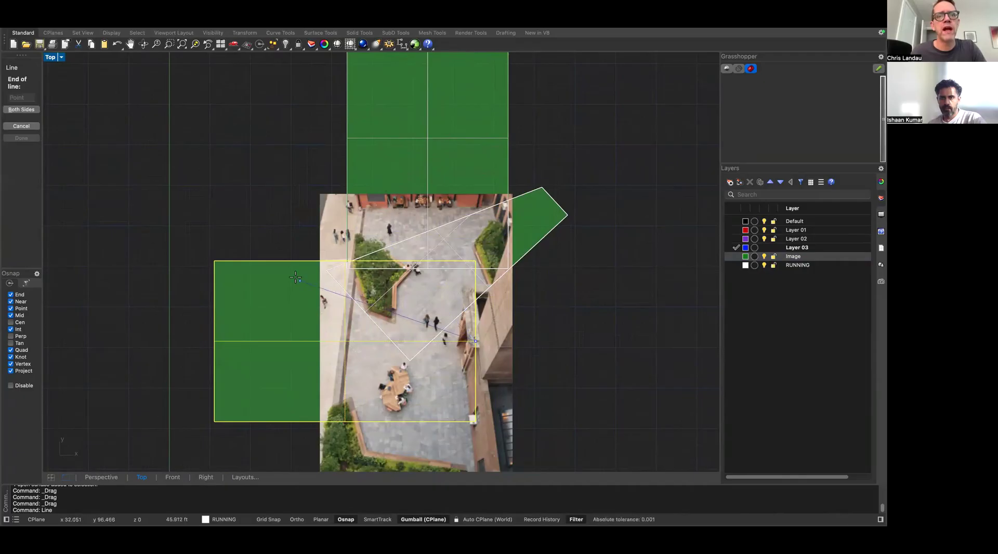
{"action": "key", "text": "Escape"}
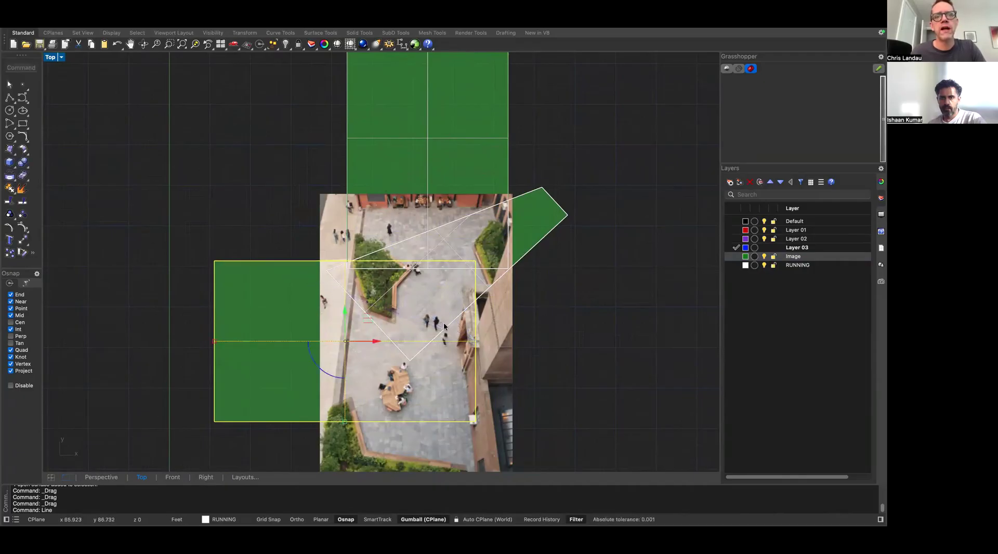
Draw a diagonal line from the middle of the rotated surface's right edge to just beyond its upper edge
{"action": "key", "text": "Return"}
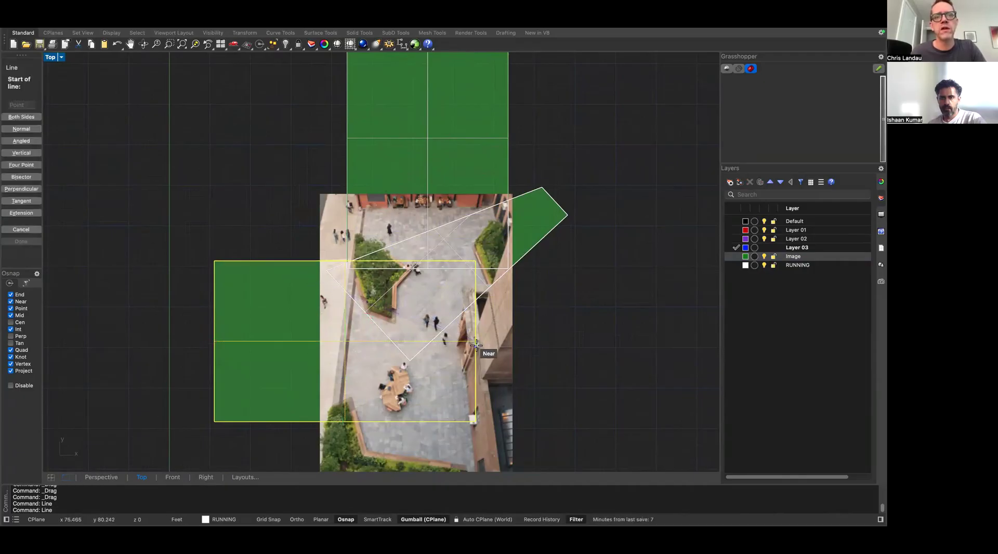
{"action": "left_click", "coordinate": [476, 346]}
{"action": "left_click", "coordinate": [260, 262]}
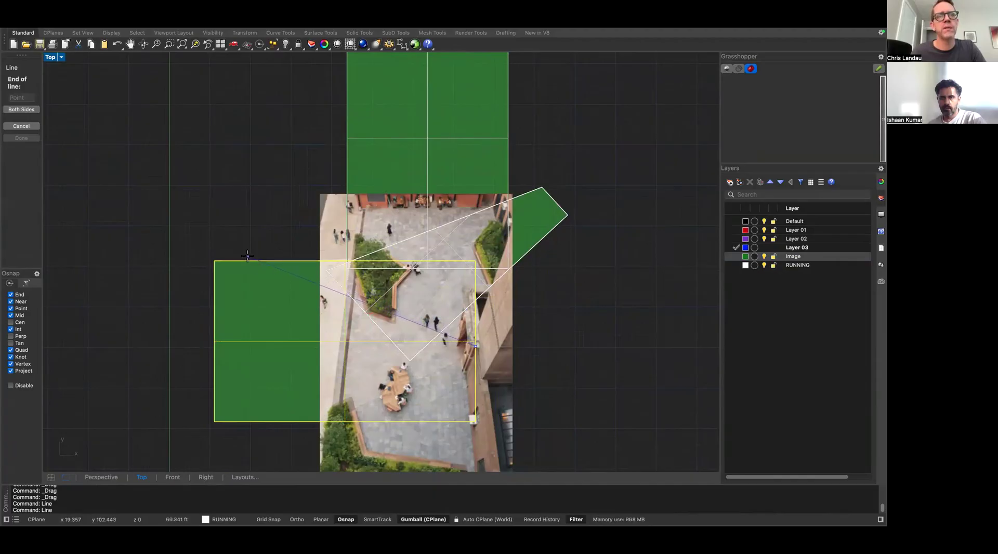
Try to trim the rotated surface with the diagonal line as the cutting object
{"action": "left_click", "coordinate": [371, 308]}
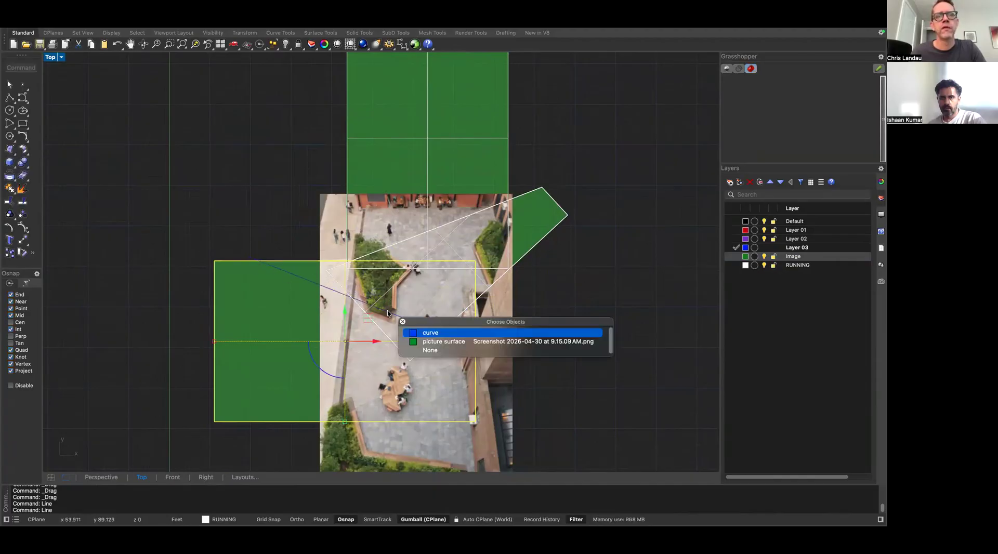
{"action": "left_click", "coordinate": [410, 341]}
{"action": "type", "text": "trim"}
{"action": "key", "text": "Return"}
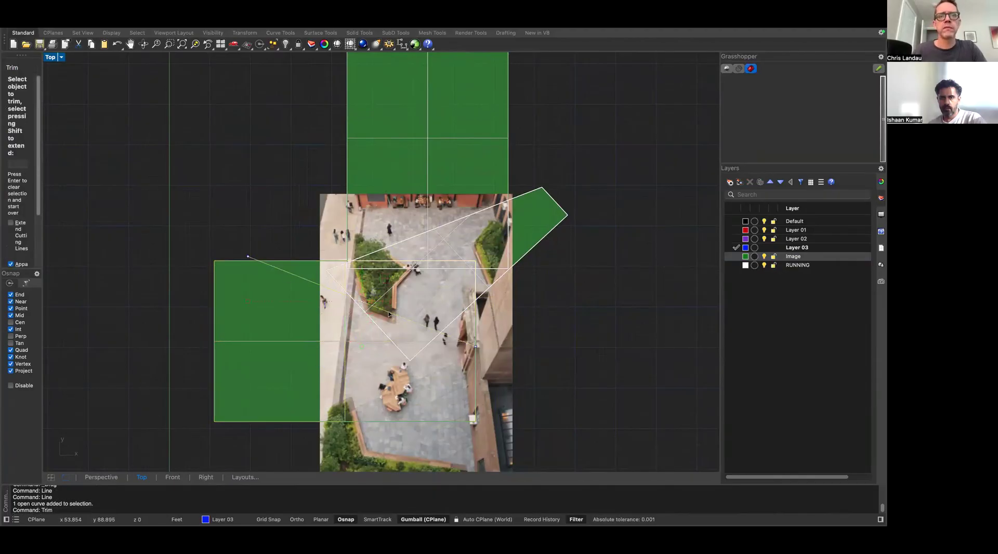
{"action": "left_click", "coordinate": [459, 262]}
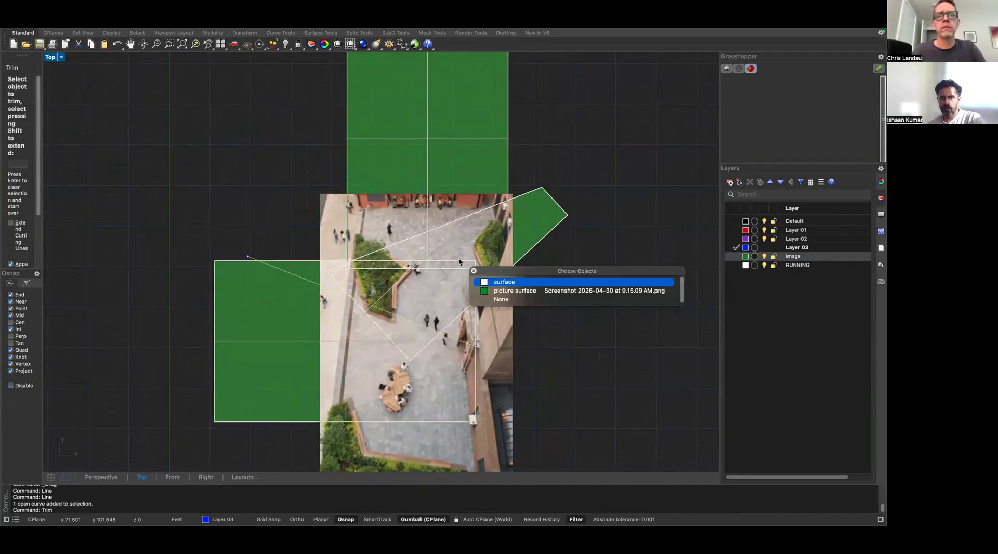
{"action": "left_click", "coordinate": [514, 291]}
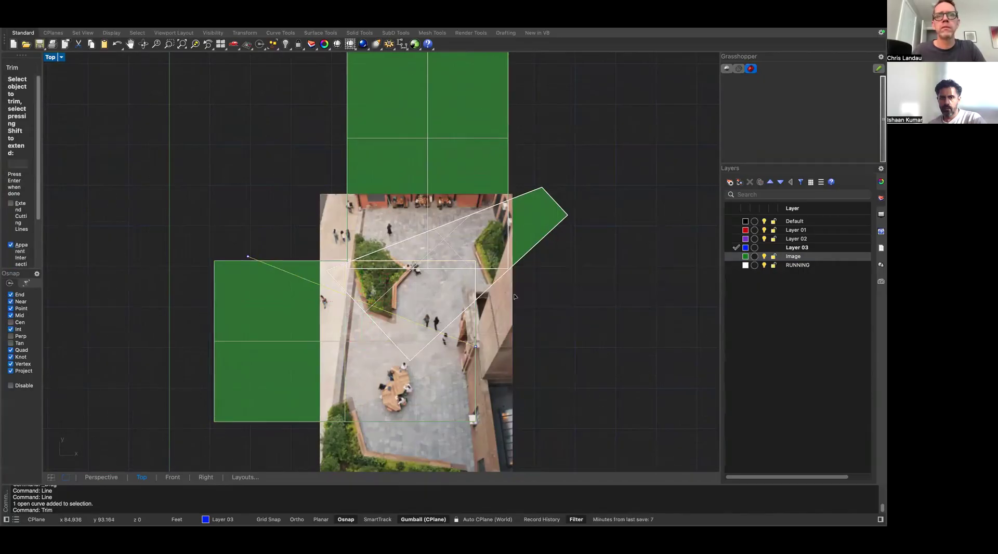
{"action": "key", "text": "Escape"}
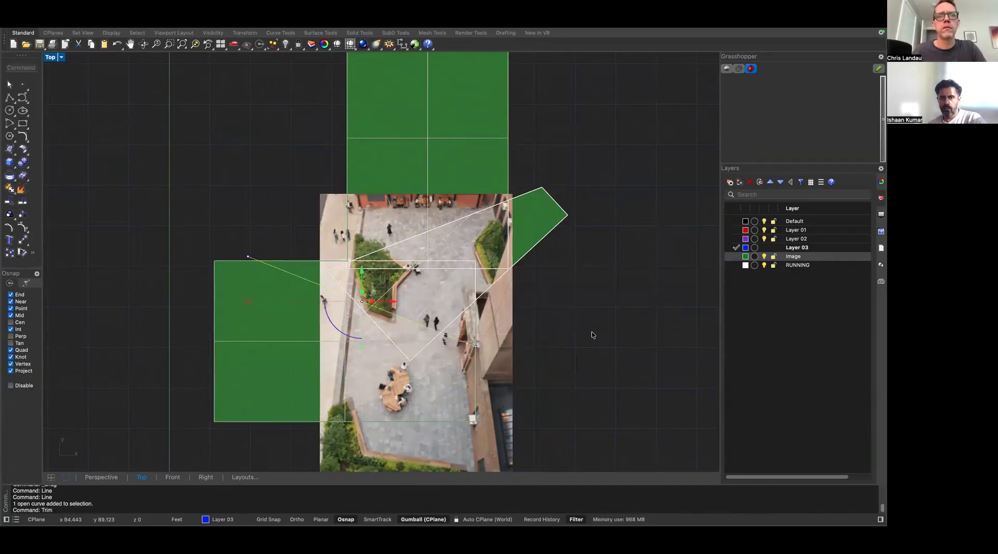
Return to the four-viewport layout and raise the rotated surface vertically above the plaza picture
{"action": "left_click", "coordinate": [227, 265]}
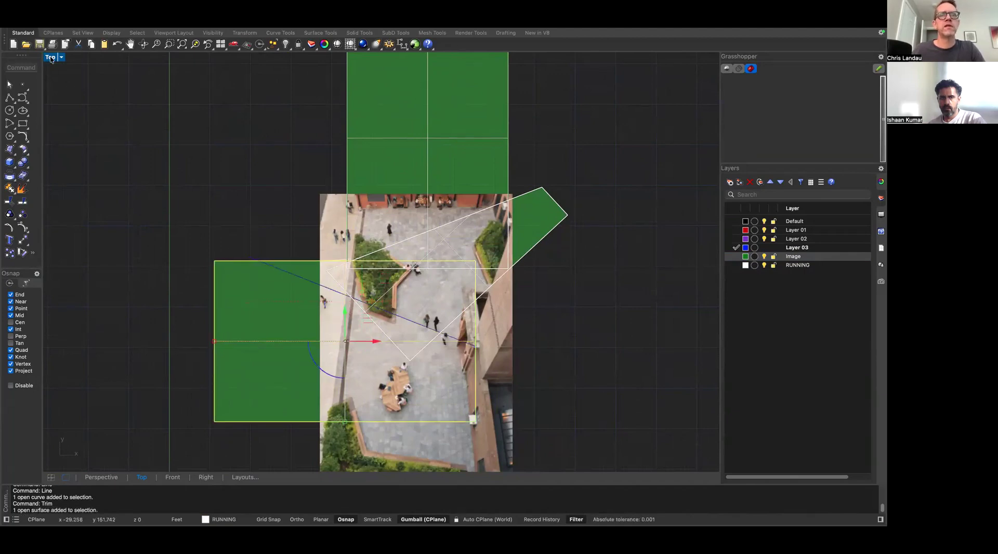
{"action": "double_click", "coordinate": [51, 58]}
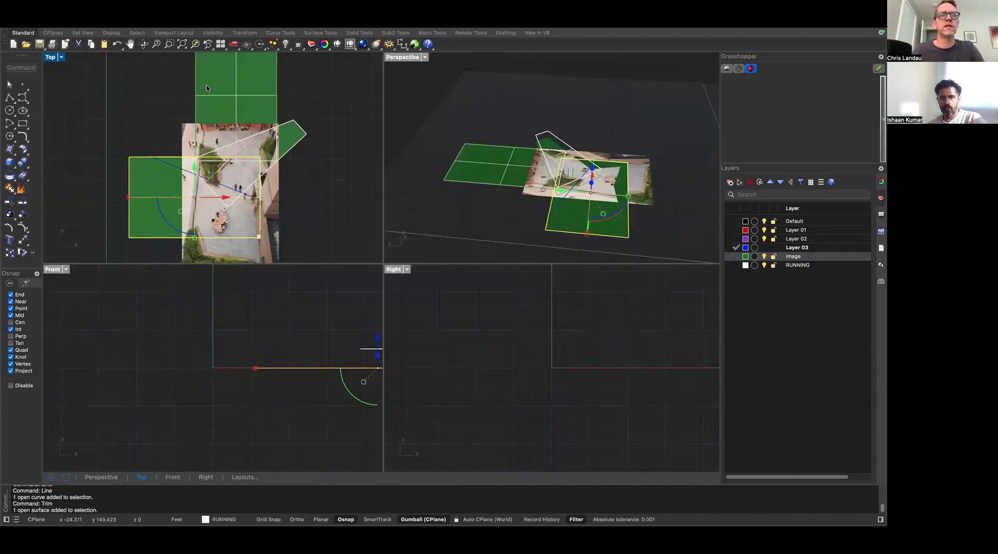
{"action": "left_click", "coordinate": [594, 179]}
{"action": "left_click_drag", "start_coordinate": [594, 179], "coordinate": [598, 151]}
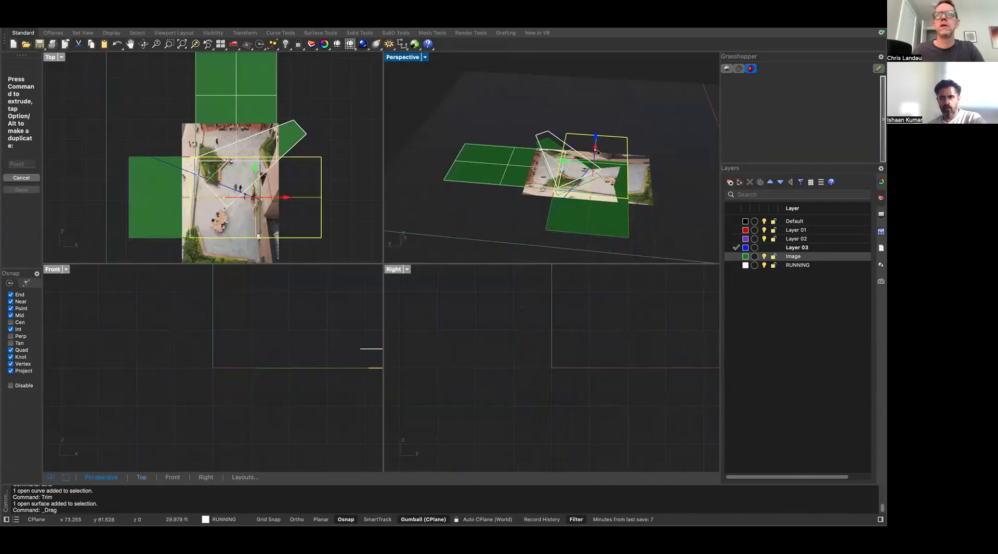
{"action": "key", "text": "Escape"}
{"action": "right_click_drag", "start_coordinate": [552, 200], "coordinate": [618, 183]}
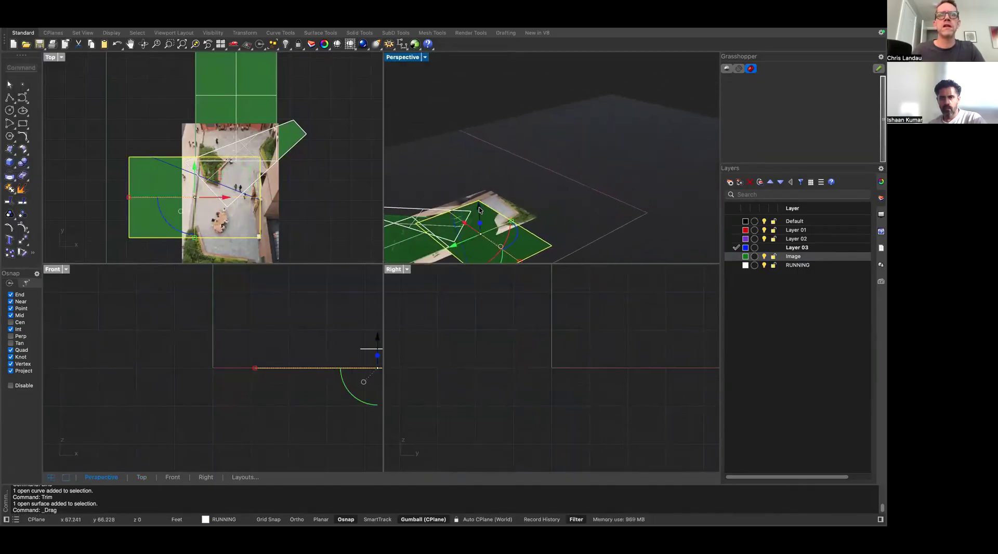
{"action": "left_click_drag", "start_coordinate": [479, 209], "coordinate": [478, 191]}
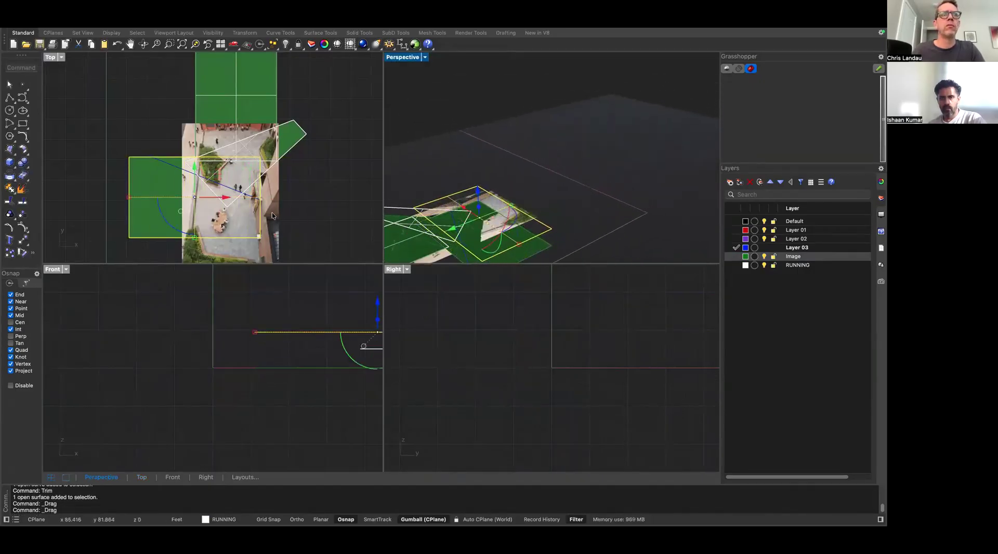
Trim away the raised surface's part above the diagonal line, using that line as the cutting object
{"action": "left_click", "coordinate": [183, 171]}
{"action": "key", "text": "Return"}
{"action": "type", "text": "trim"}
{"action": "key", "text": "Return"}
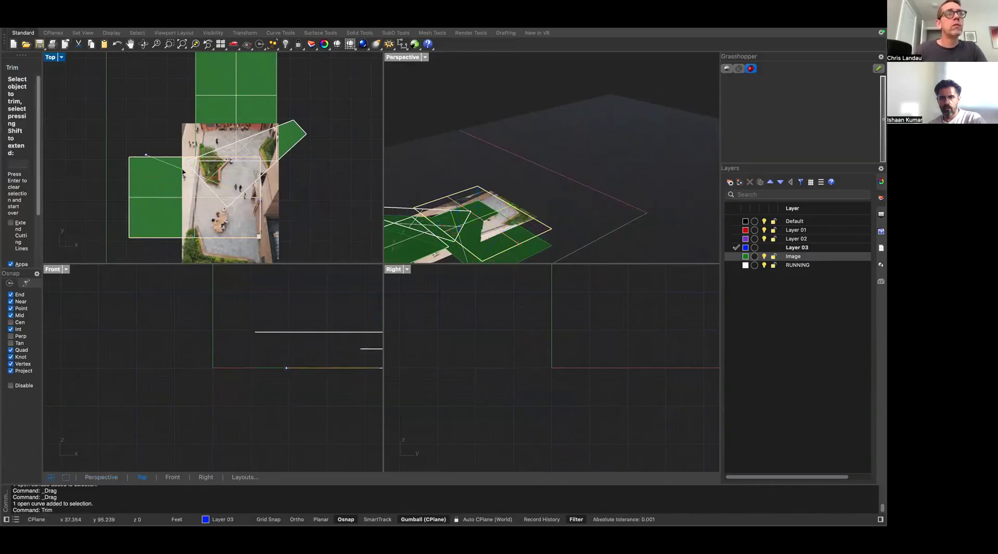
{"action": "left_click", "coordinate": [172, 159]}
{"action": "key", "text": "Return"}
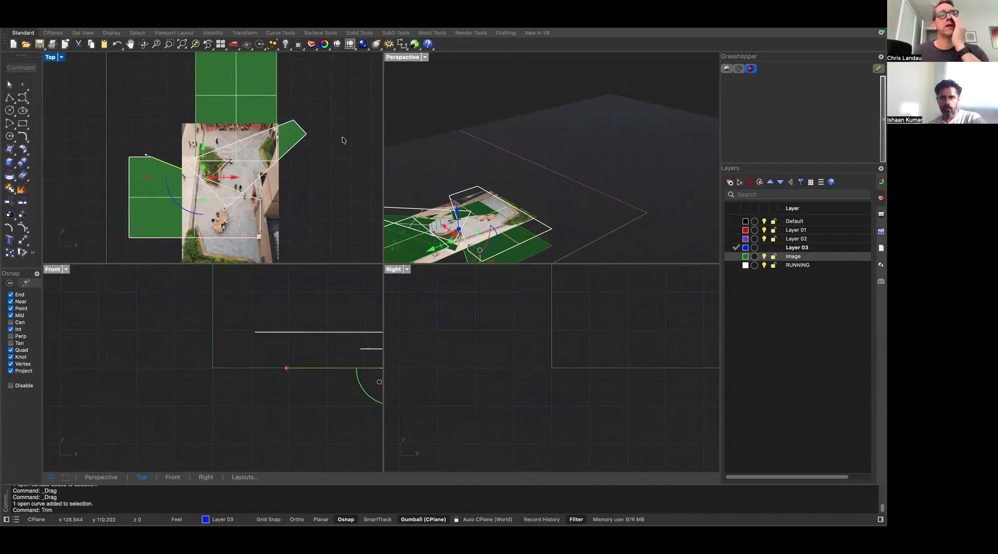
Turn on solid control points for the angled surface with SolidPtOn and select its far right corner point
{"action": "scroll", "coordinate": [273, 183], "scroll_direction": "up", "scroll_amount": 5}
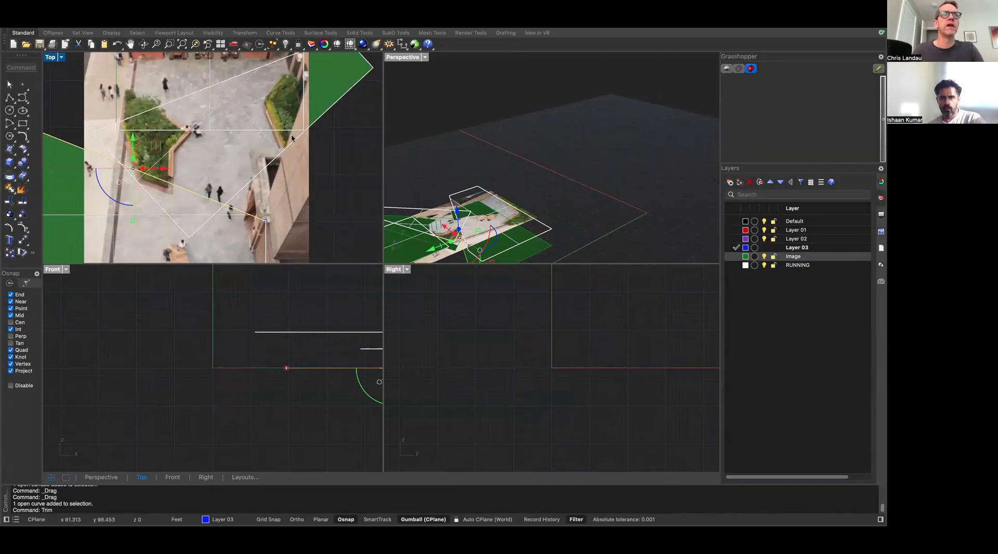
{"action": "right_click_drag", "start_coordinate": [294, 139], "coordinate": [344, 127]}
{"action": "scroll", "coordinate": [296, 136], "scroll_direction": "up", "scroll_amount": 2}
{"action": "scroll", "coordinate": [296, 135], "scroll_direction": "down", "scroll_amount": 4}
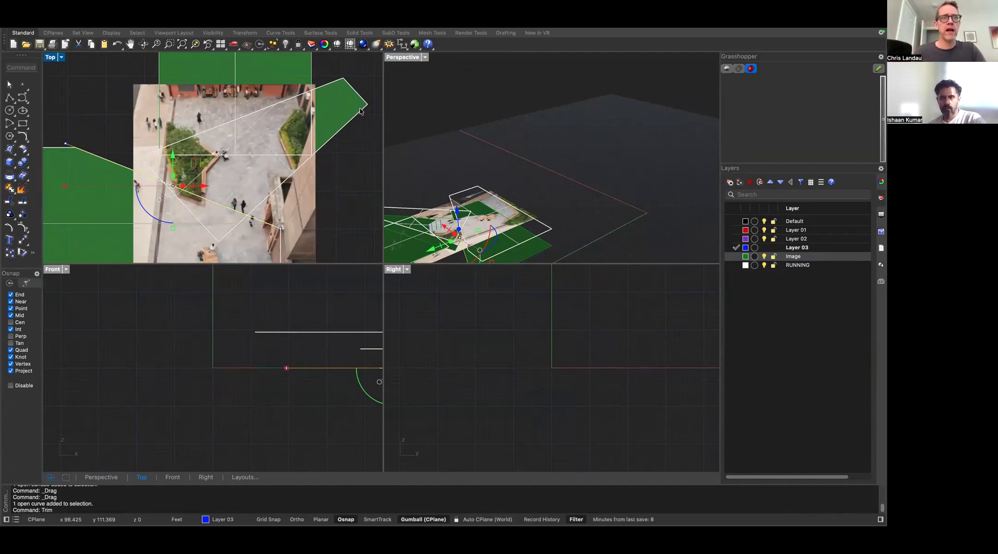
{"action": "left_click", "coordinate": [361, 111]}
{"action": "type", "text": "soli"}
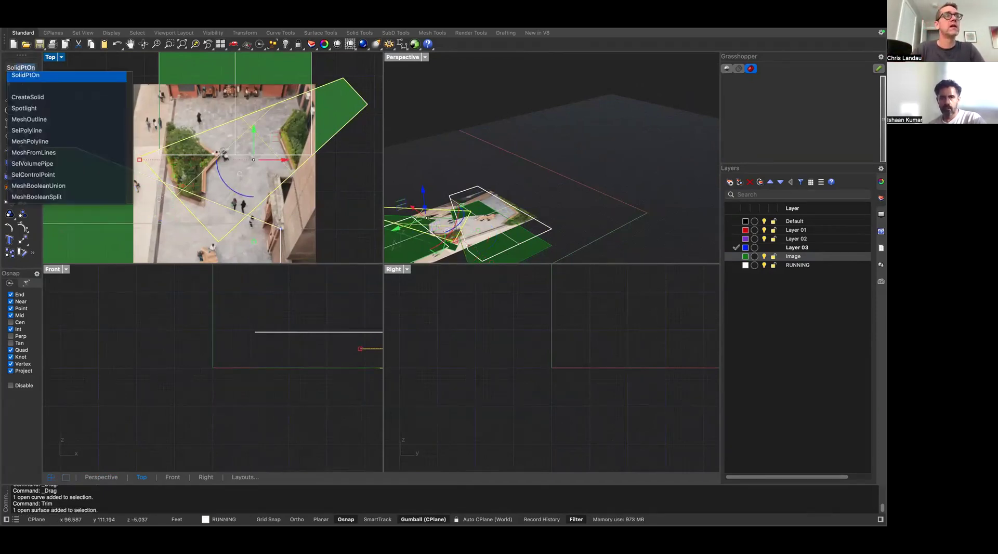
{"action": "key", "text": "Return"}
{"action": "left_click", "coordinate": [367, 105]}
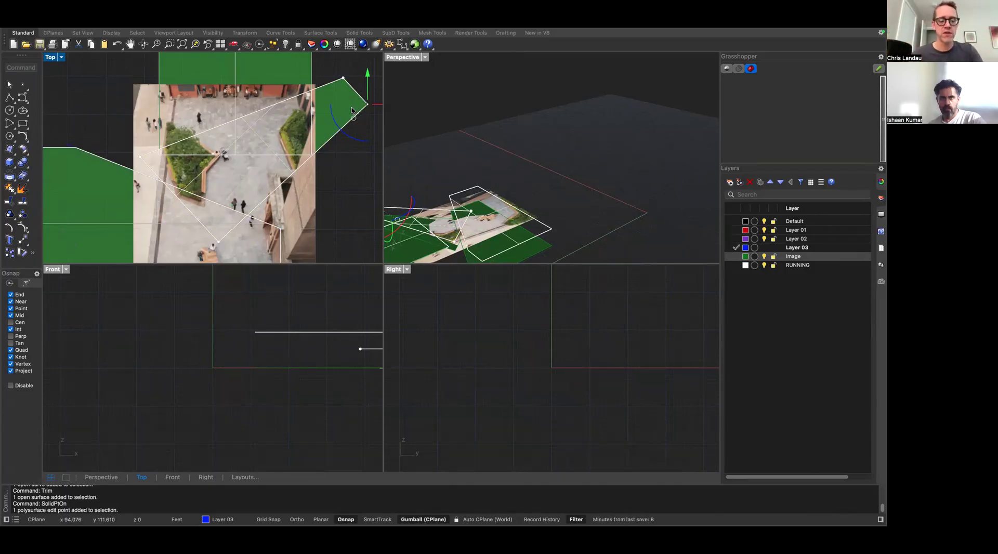
{"action": "left_click", "coordinate": [343, 139]}
{"action": "left_click", "coordinate": [342, 131]}
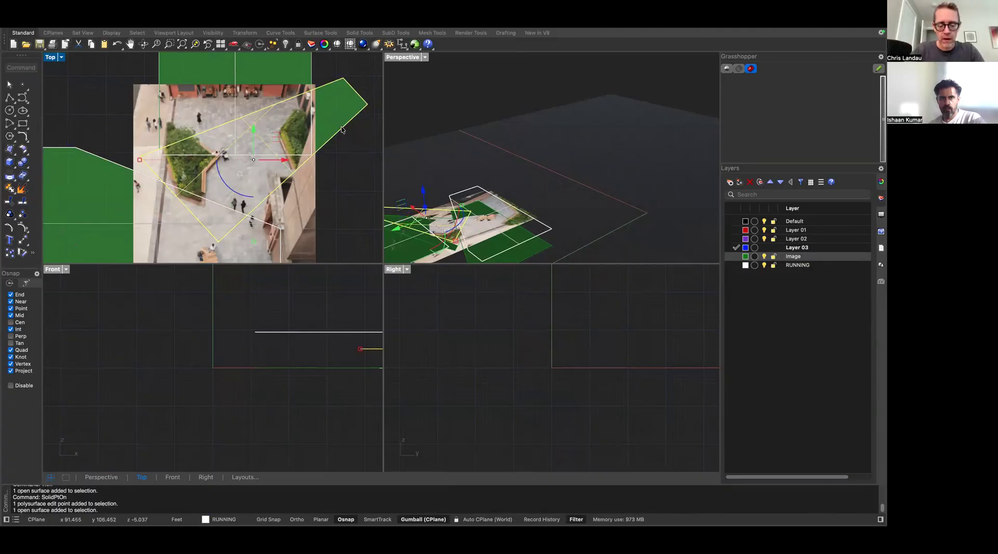
{"action": "type", "text": "pto"}
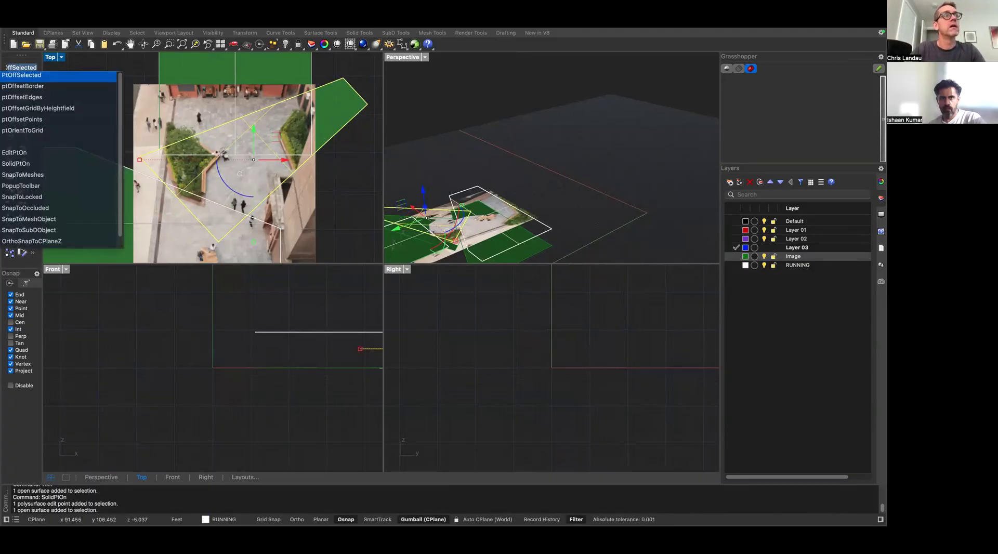
{"action": "key", "text": "Escape"}
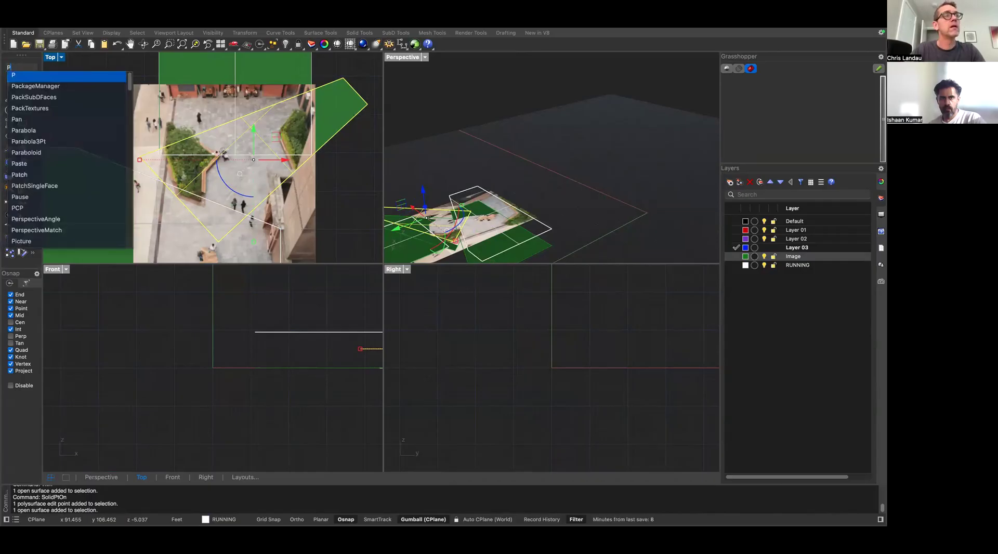
{"action": "type", "text": "polyline"}
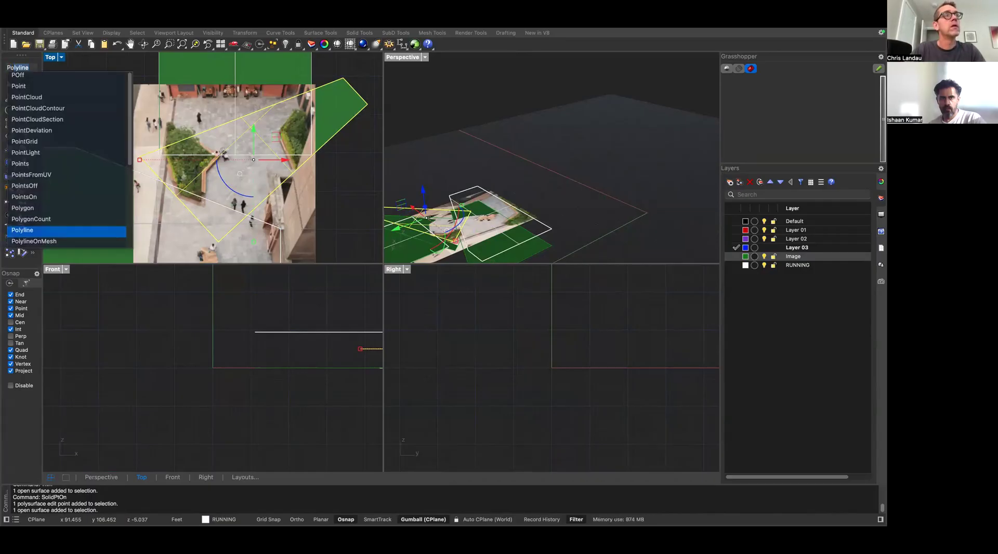
{"action": "key", "text": "Return"}
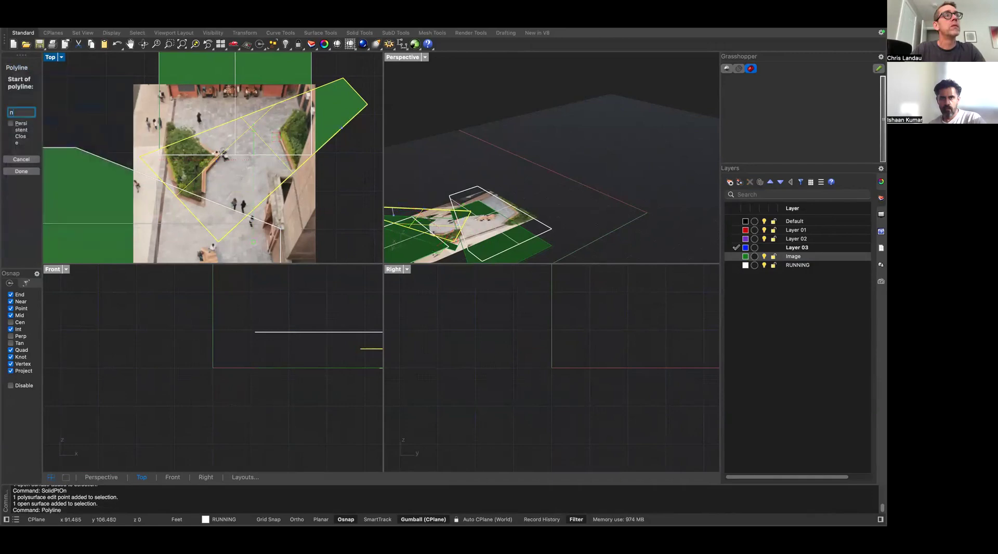
{"action": "key", "text": "BackSpace"}
{"action": "key", "text": "Escape"}
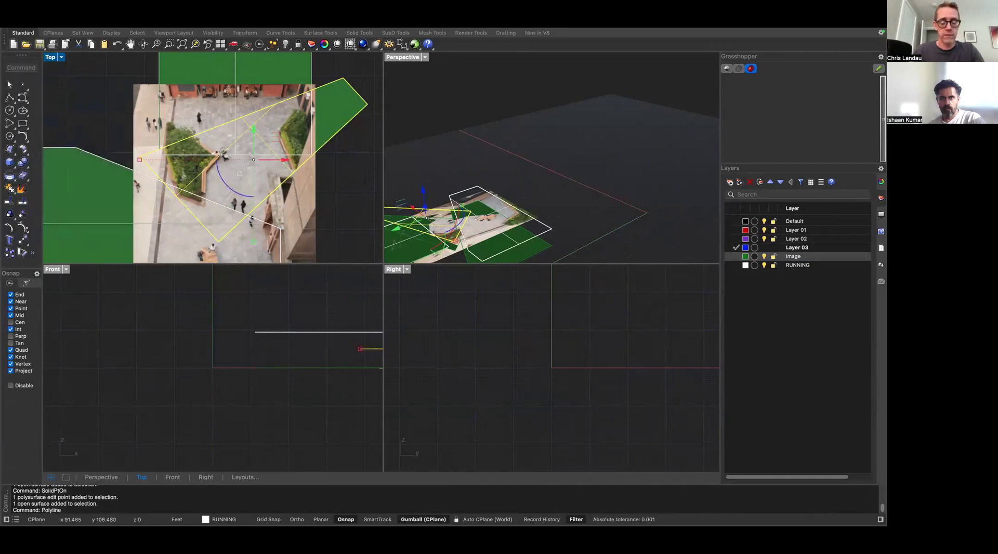
Turn on the angled surface's control points with PointsOn, and switch it to solid edit points with SolidPtOn
{"action": "type", "text": "pOn"}
{"action": "key", "text": "Return"}
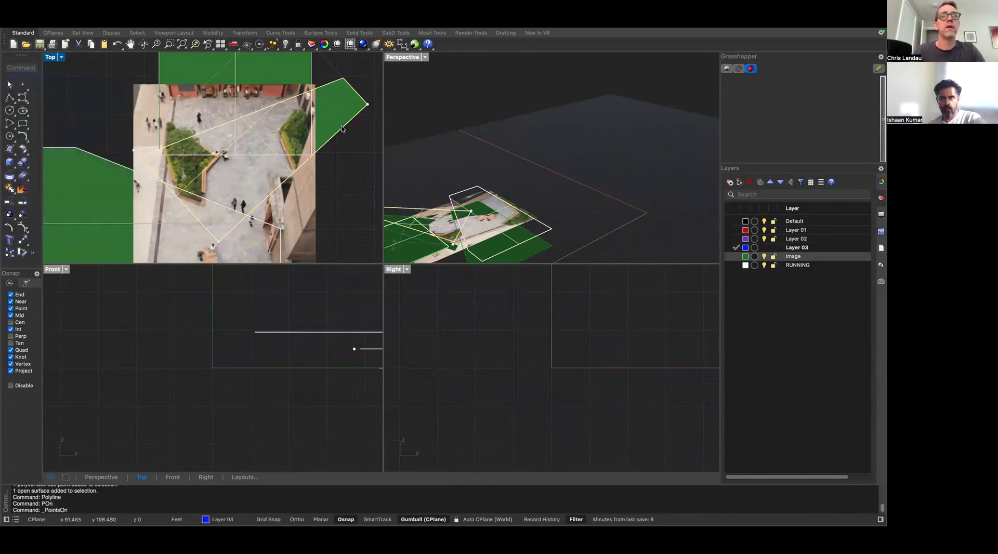
{"action": "scroll", "coordinate": [309, 157], "scroll_direction": "down", "scroll_amount": 3}
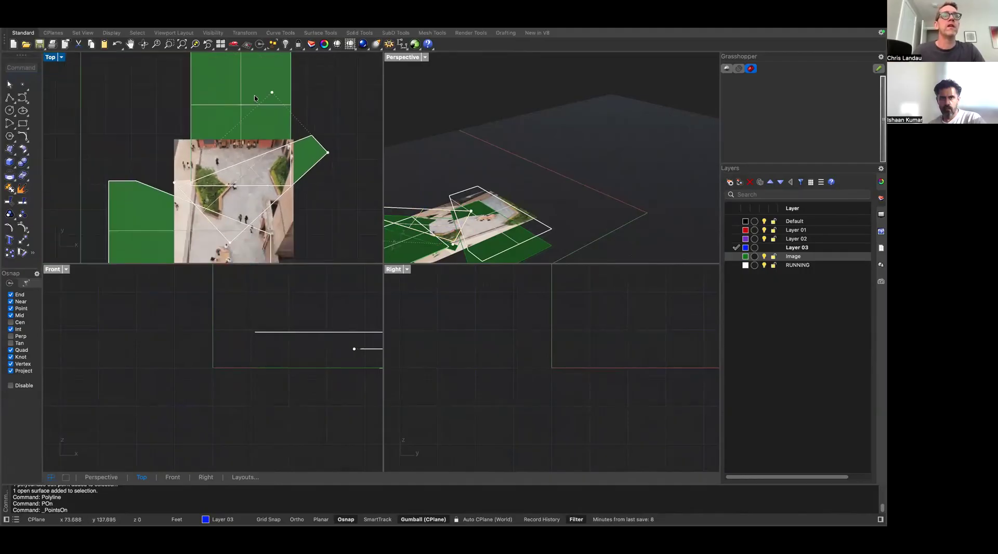
{"action": "left_click", "coordinate": [320, 146]}
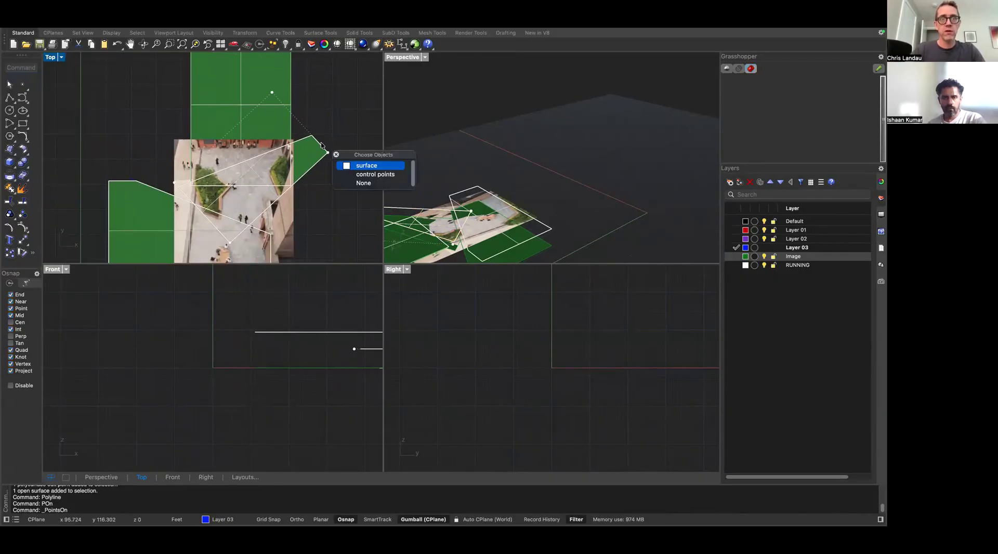
{"action": "key", "text": "Return"}
{"action": "type", "text": "SolidPtOn"}
{"action": "key", "text": "Return"}
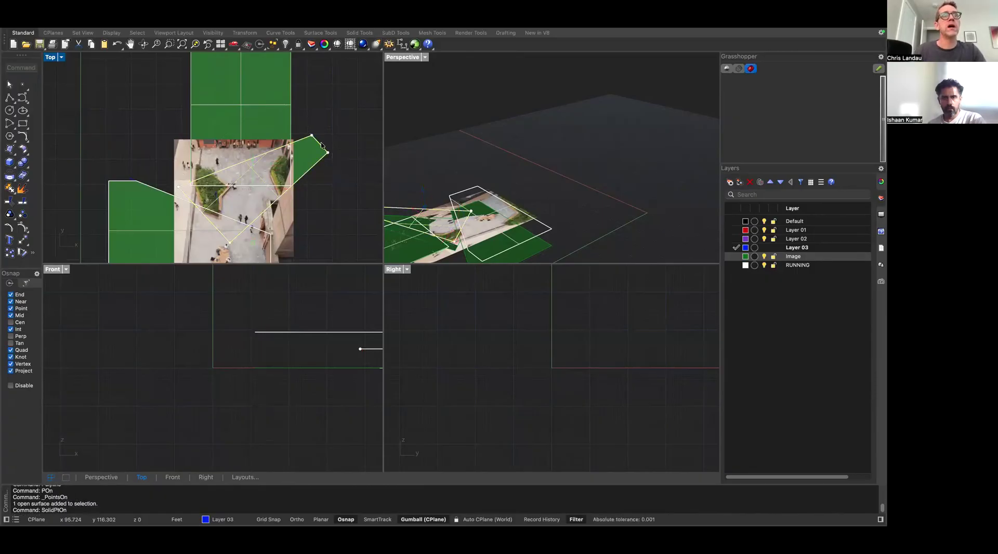
Move the angled surface's upper corner point in two stages up onto the rectangular surface north of the plaza picture
{"action": "left_click", "coordinate": [311, 136]}
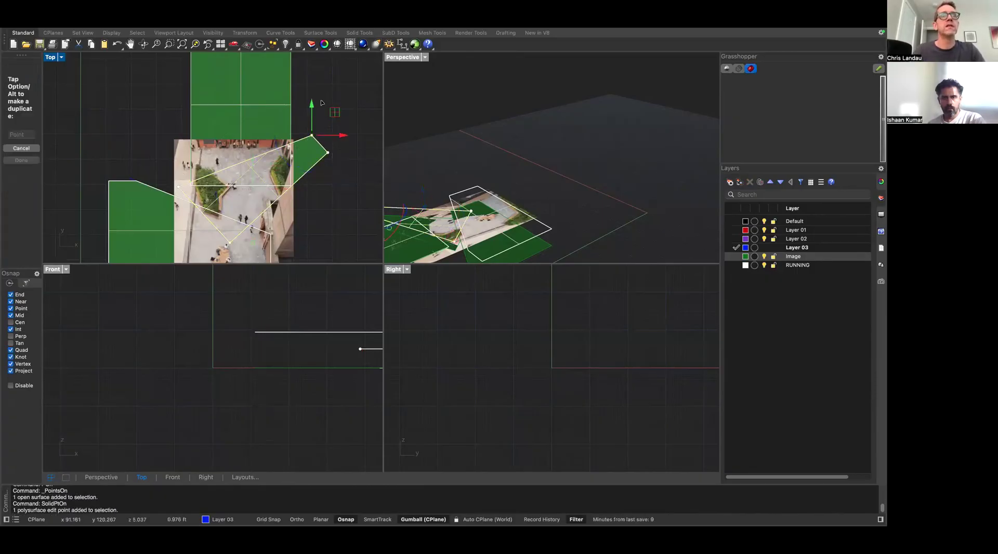
{"action": "left_click_drag", "start_coordinate": [311, 137], "coordinate": [294, 120]}
{"action": "left_click", "coordinate": [315, 170]}
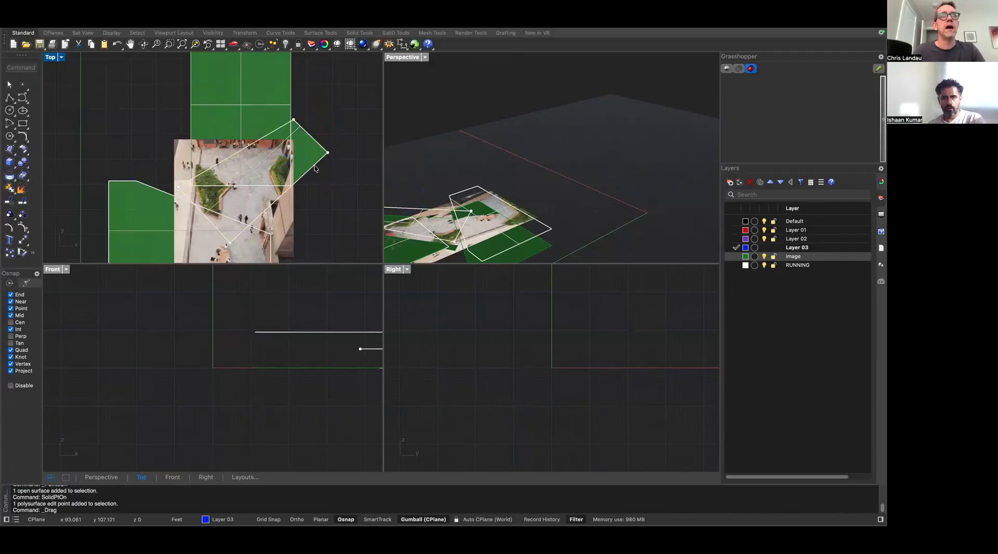
{"action": "left_click", "coordinate": [315, 168]}
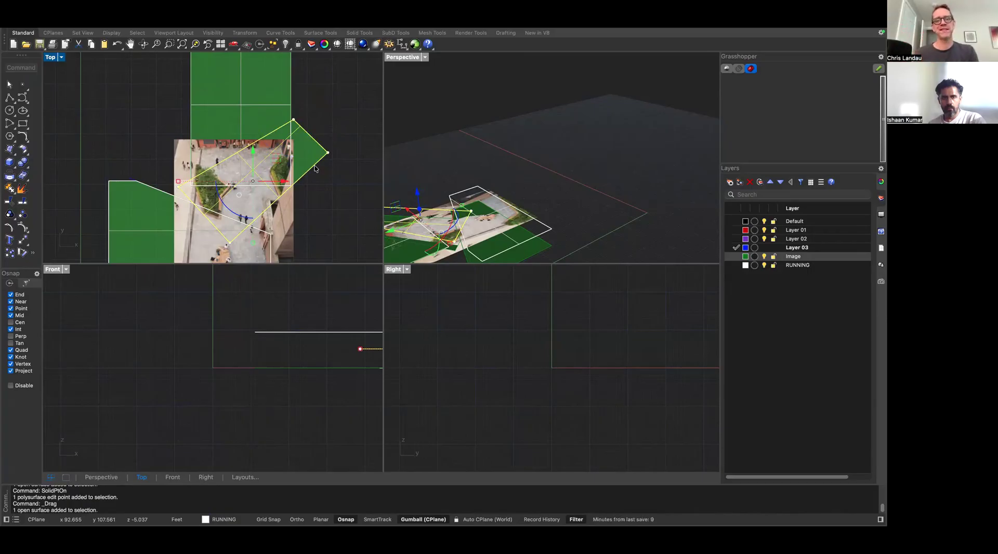
{"action": "left_click", "coordinate": [293, 120]}
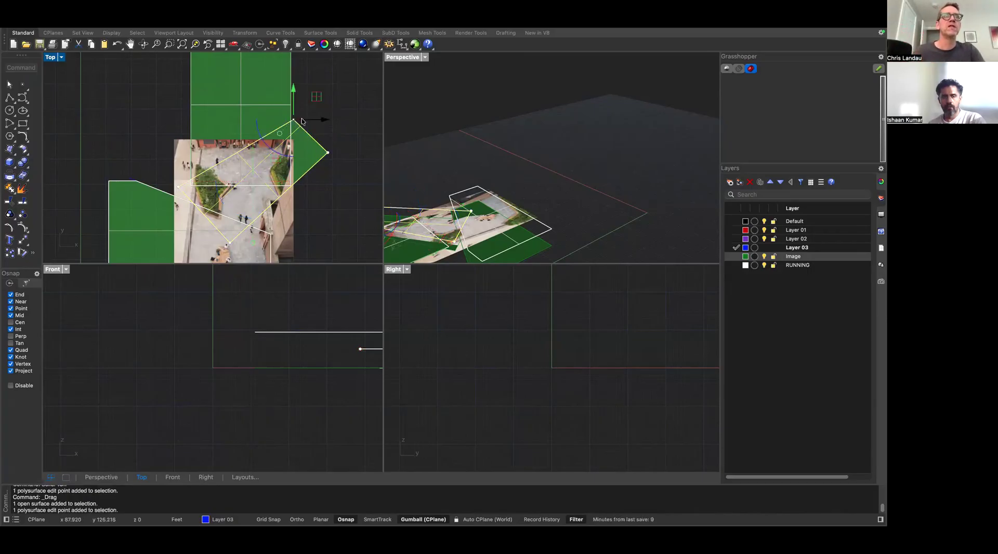
{"action": "left_click_drag", "start_coordinate": [293, 121], "coordinate": [247, 81]}
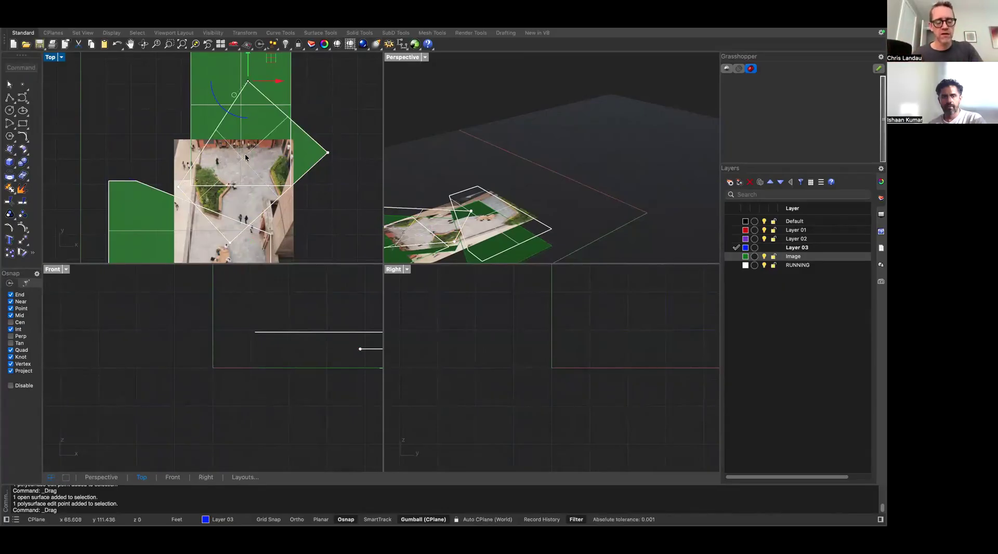
Undo both corner-point moves and turn off the angled surface's edit points
{"action": "key", "text": "super+z"}
{"action": "key", "text": "super+z"}
{"action": "key", "text": "Escape"}
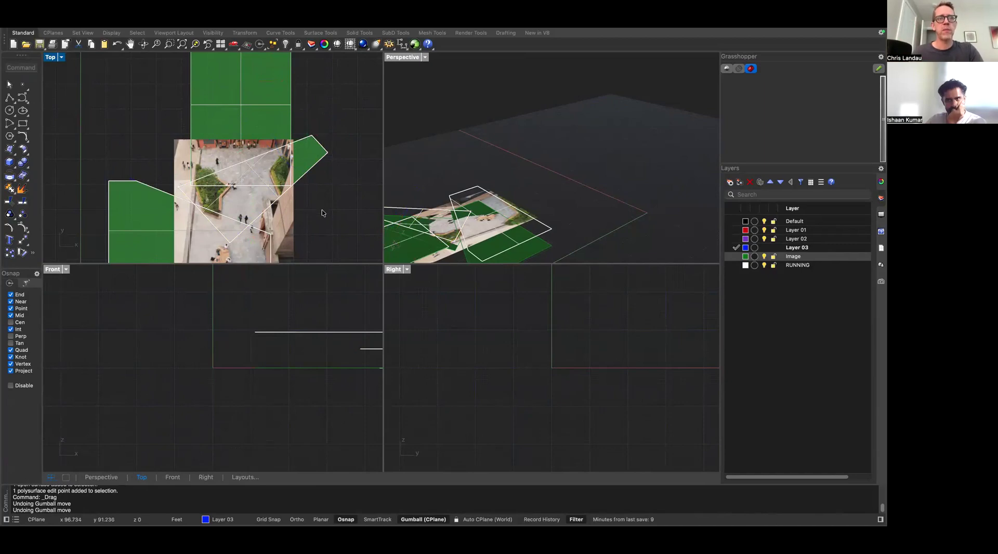
Copy the north rectangular surface from its lower left corner to a point on the west surface's sloping edge
{"action": "right_click_drag", "start_coordinate": [315, 195], "coordinate": [320, 135]}
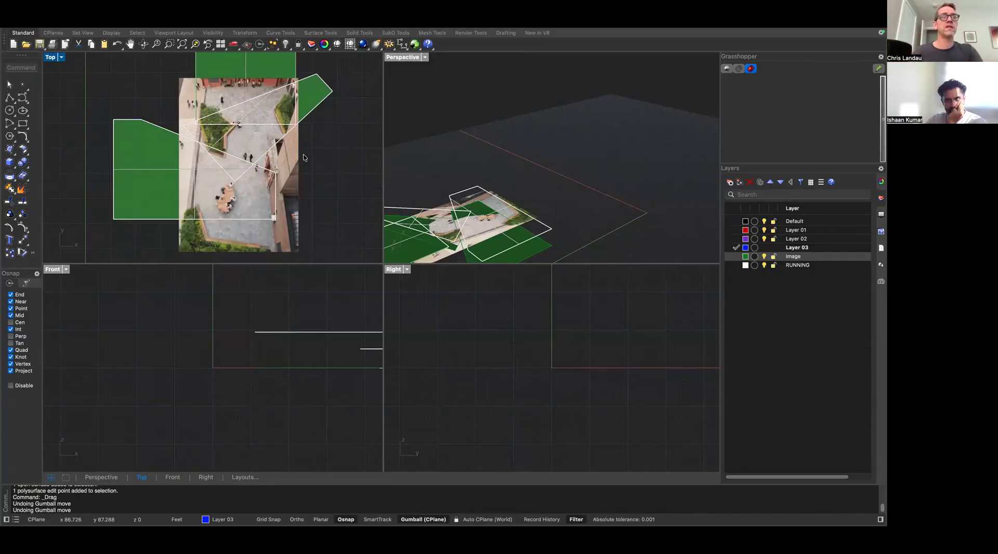
{"action": "right_click_drag", "start_coordinate": [284, 164], "coordinate": [283, 168]}
{"action": "scroll", "coordinate": [281, 167], "scroll_direction": "up", "scroll_amount": 3}
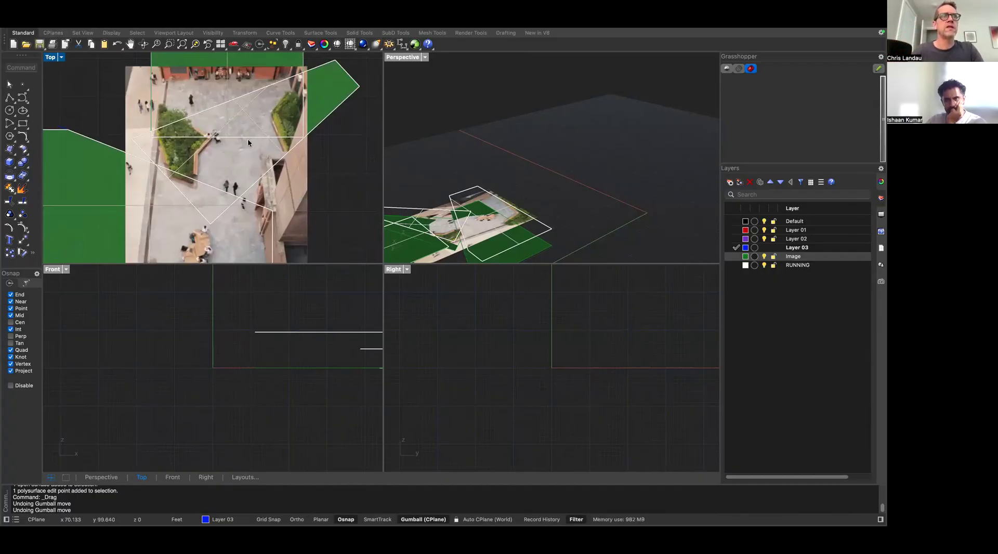
{"action": "right_click_drag", "start_coordinate": [247, 138], "coordinate": [279, 123]}
{"action": "scroll", "coordinate": [279, 124], "scroll_direction": "down", "scroll_amount": 3}
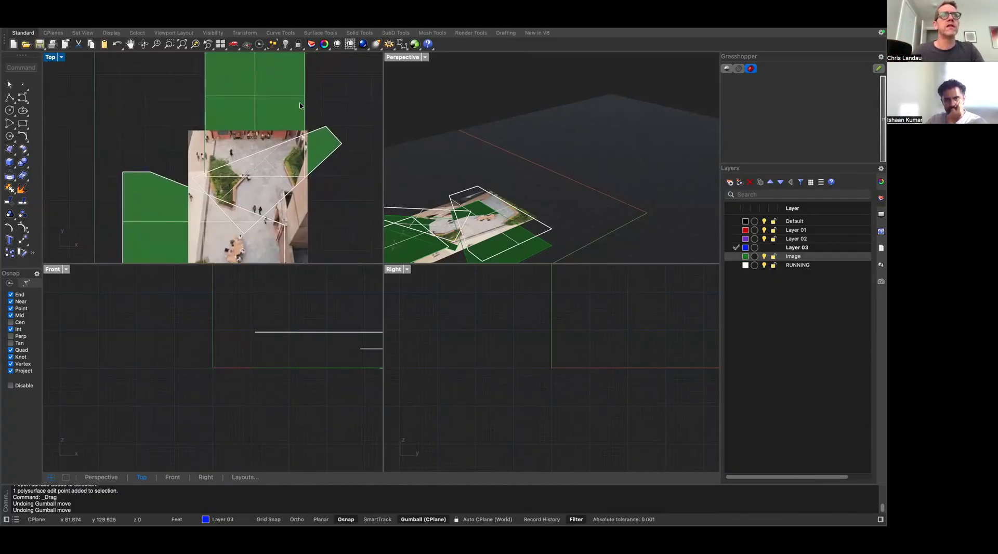
{"action": "left_click", "coordinate": [300, 105]}
{"action": "scroll", "coordinate": [300, 124], "scroll_direction": "up", "scroll_amount": 3}
{"action": "right_click_drag", "start_coordinate": [292, 123], "coordinate": [277, 103]}
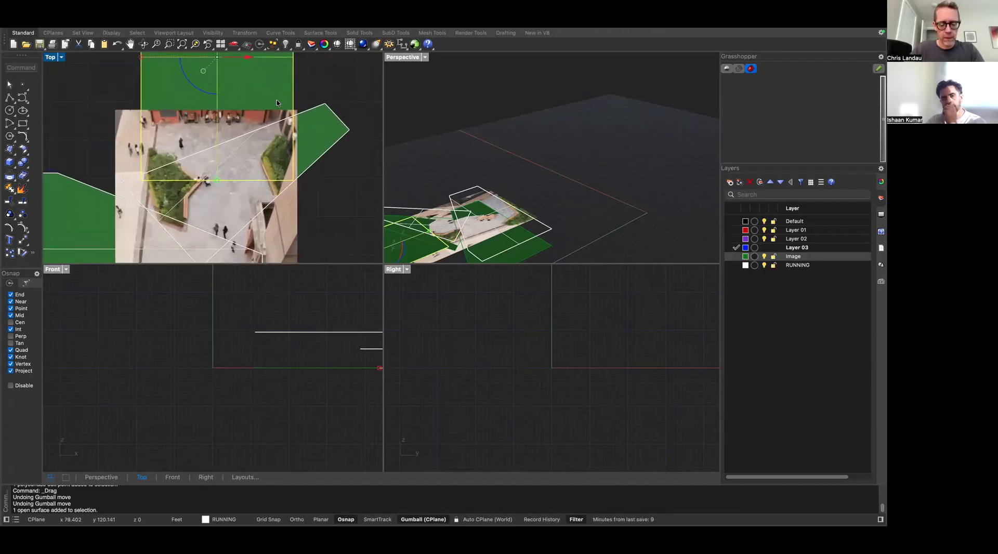
{"action": "type", "text": "copy"}
{"action": "key", "text": "Return"}
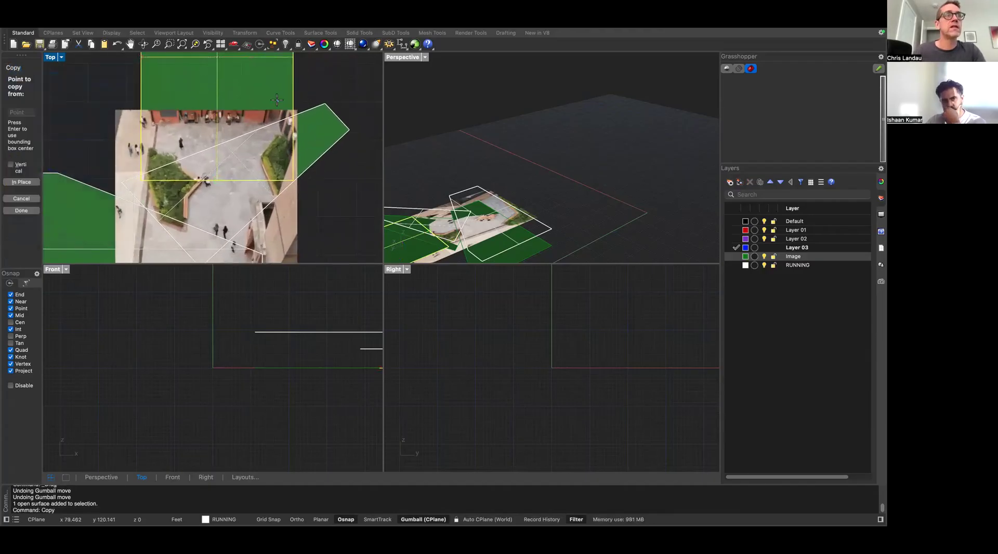
{"action": "left_click", "coordinate": [141, 180]}
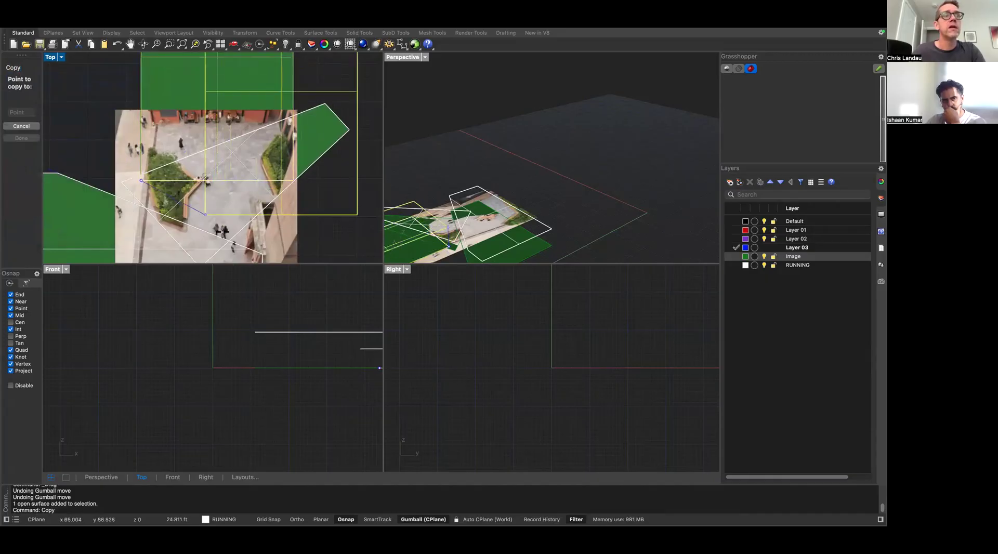
{"action": "left_click", "coordinate": [238, 225]}
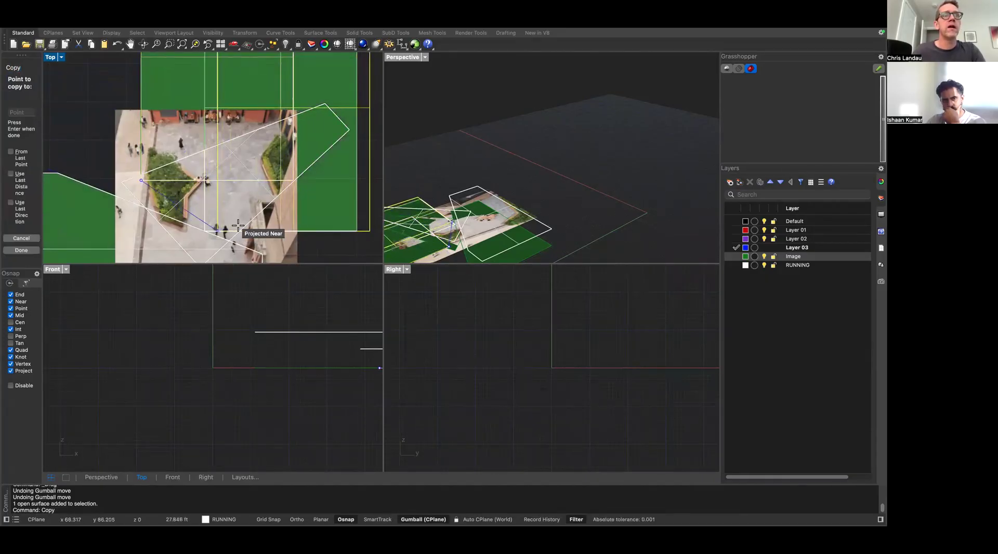
{"action": "key", "text": "Return"}
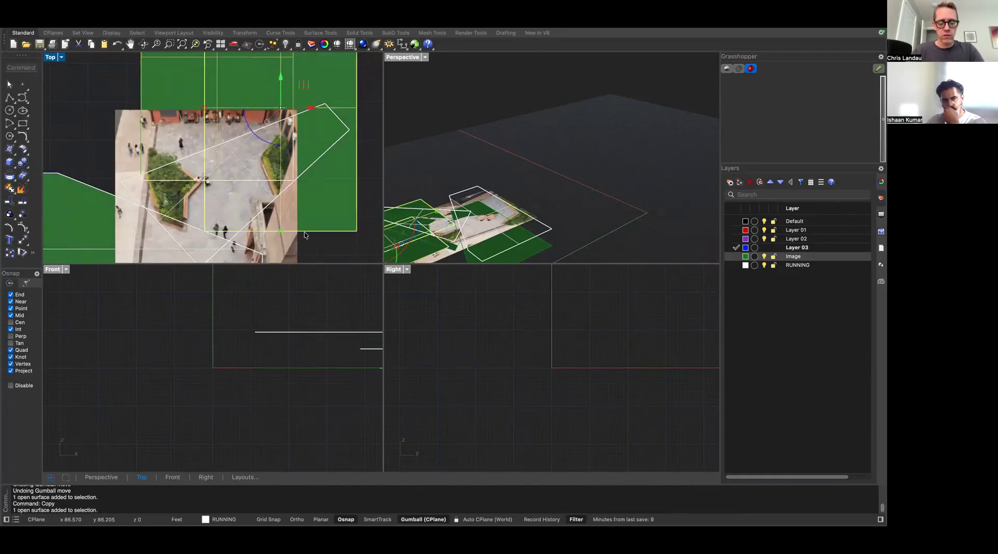
Rotate the copied surface clockwise about its lower left corner until its bottom edge aligns with the west surface's sloping edge
{"action": "type", "text": "rotate"}
{"action": "key", "text": "Return"}
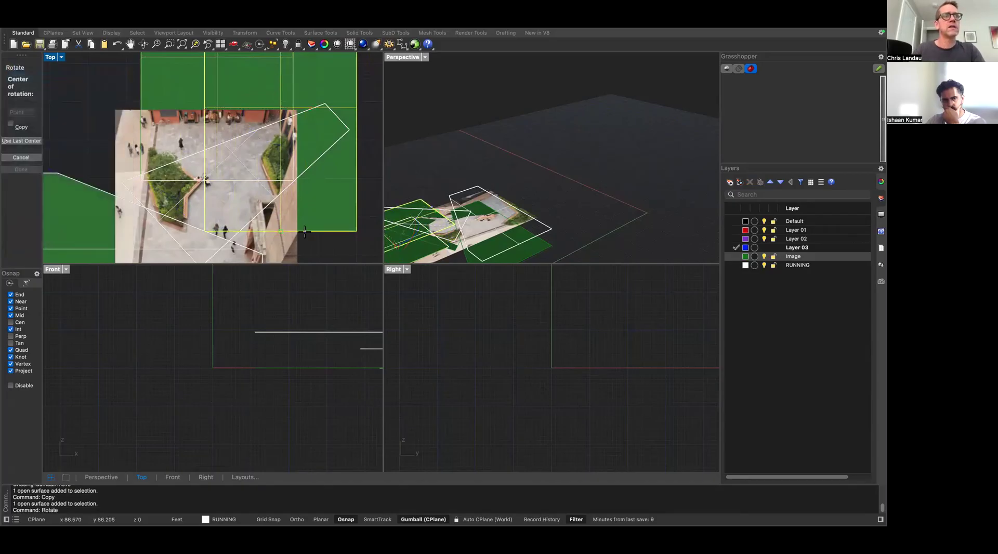
{"action": "left_click", "coordinate": [205, 230]}
{"action": "left_click", "coordinate": [259, 230]}
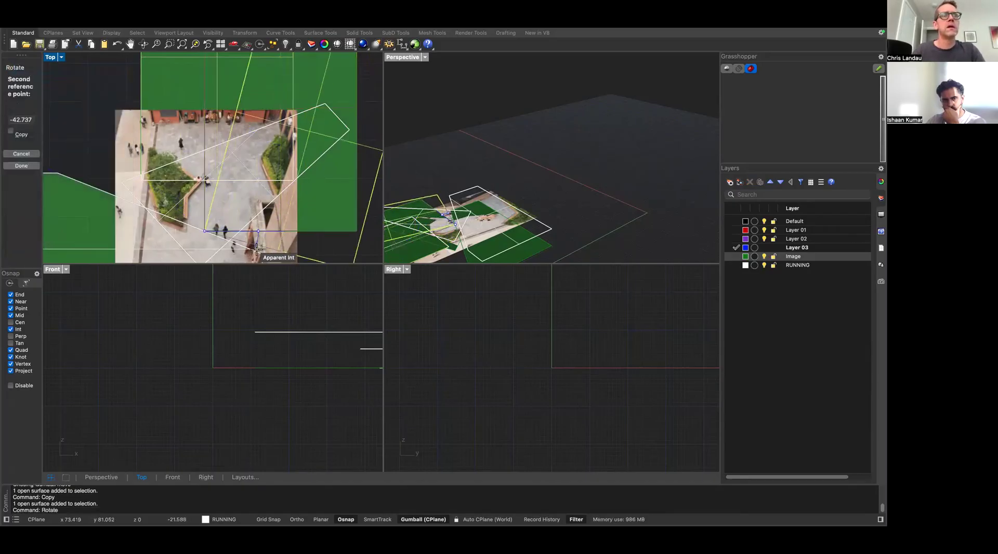
{"action": "left_click", "coordinate": [256, 249]}
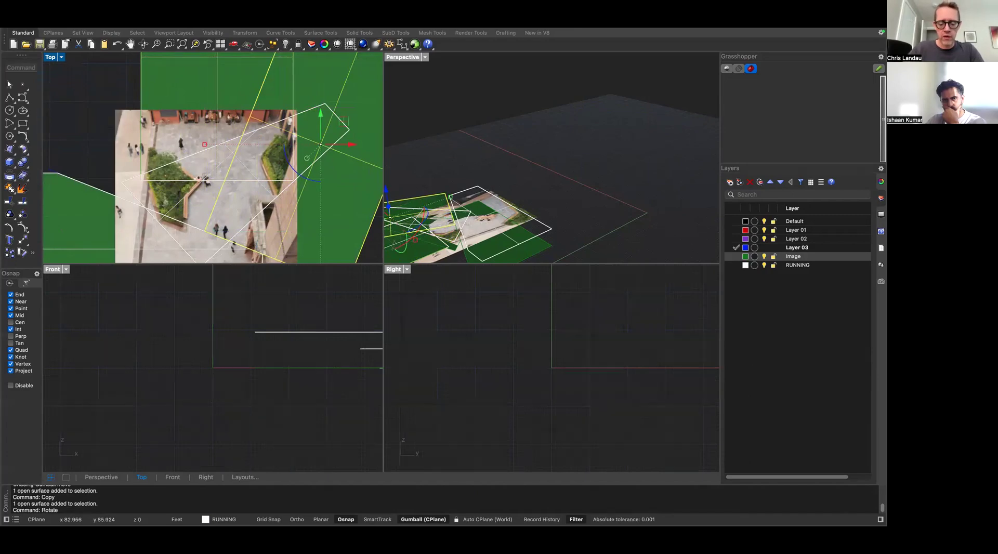
Draw a diagonal line from the rotated copy's lower left corner across the east planter to just beyond its far edge
{"action": "type", "text": "lin"}
{"action": "key", "text": "Return"}
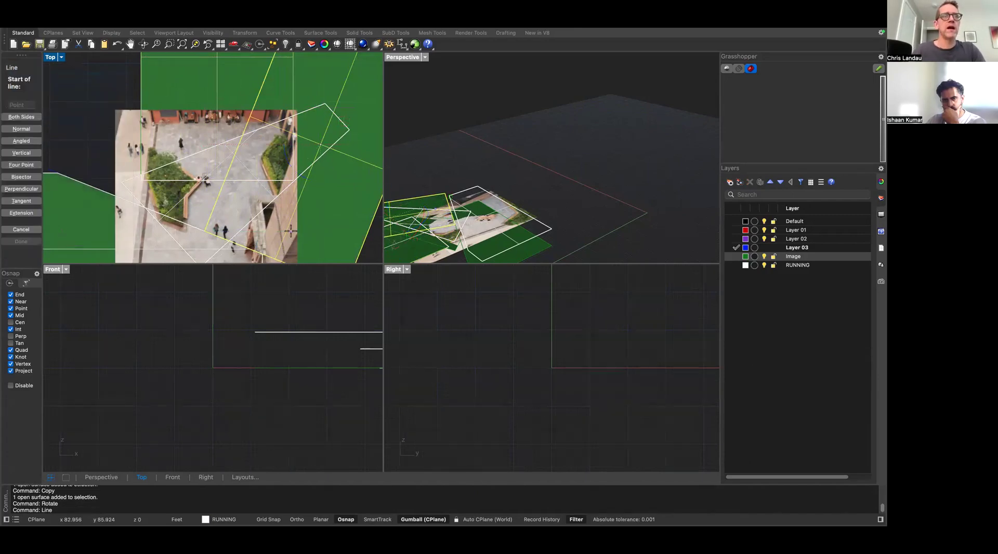
{"action": "left_click", "coordinate": [206, 229]}
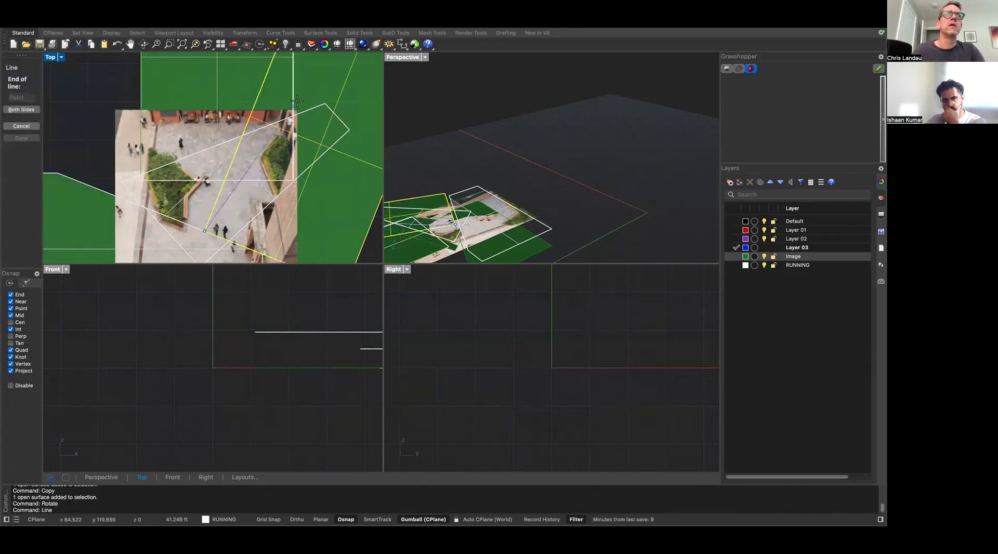
{"action": "right_click_drag", "start_coordinate": [313, 94], "coordinate": [235, 186]}
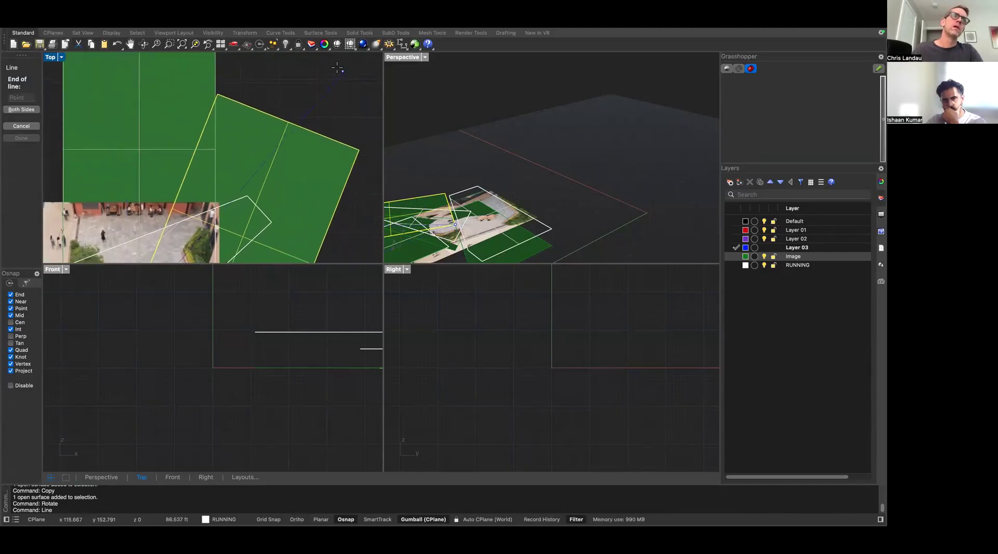
{"action": "right_click_drag", "start_coordinate": [307, 89], "coordinate": [344, 42]}
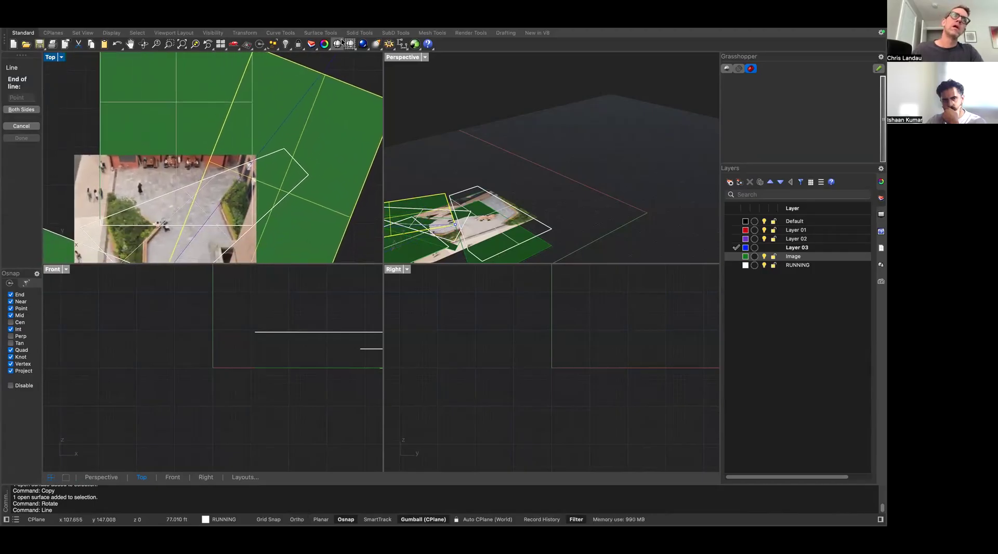
{"action": "left_click", "coordinate": [331, 56]}
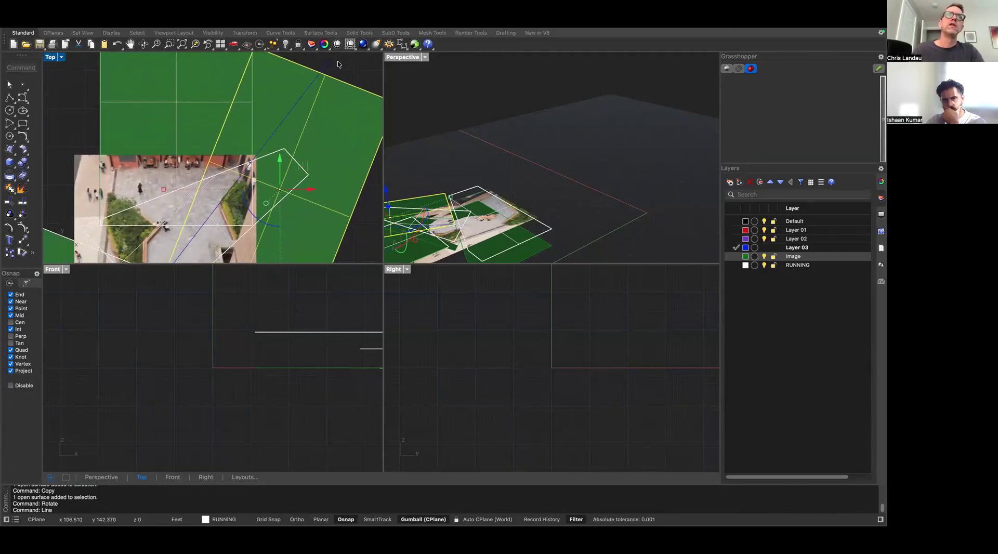
Trim away the rotated copy's part northwest of the diagonal line, and delete that cutting line
{"action": "scroll", "coordinate": [330, 98], "scroll_direction": "up", "scroll_amount": 5}
{"action": "left_click", "coordinate": [328, 98]}
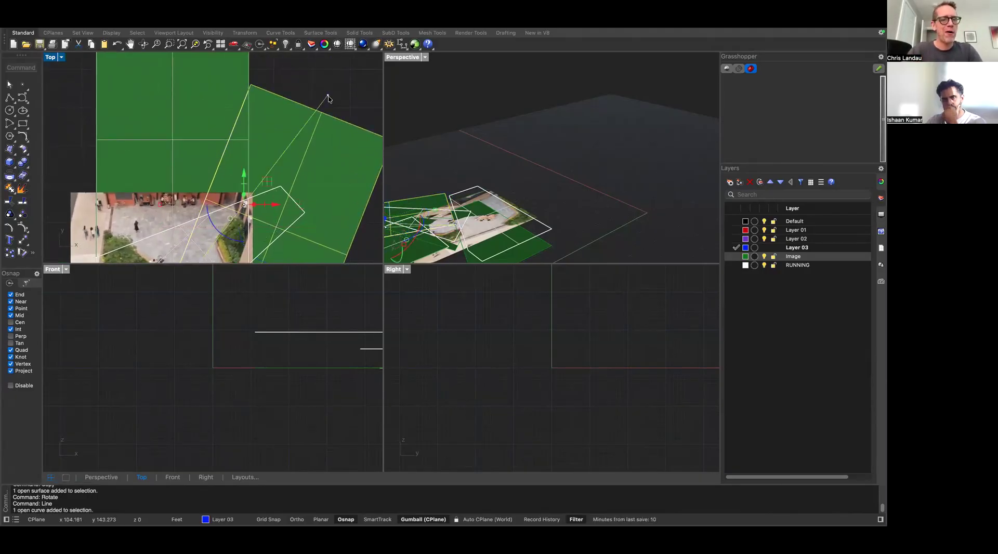
{"action": "type", "text": "trim"}
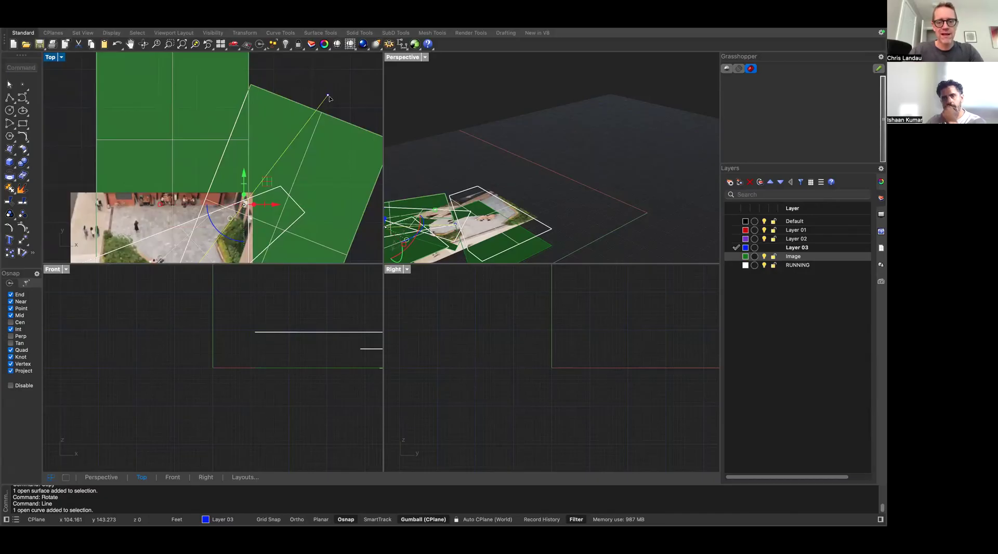
{"action": "key", "text": "Return"}
{"action": "left_click", "coordinate": [294, 101]}
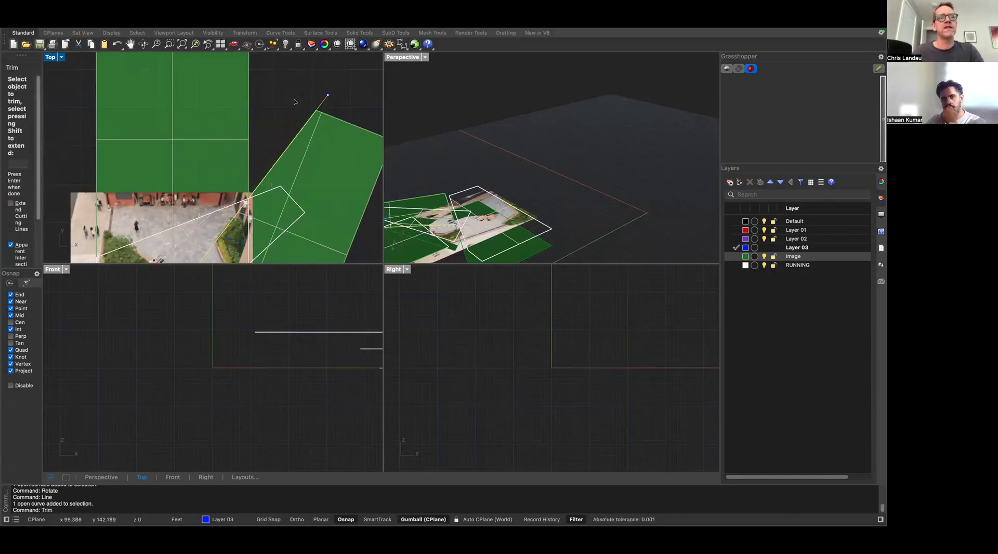
{"action": "key", "text": "Return"}
{"action": "left_click", "coordinate": [323, 101]}
{"action": "key", "text": "Delete"}
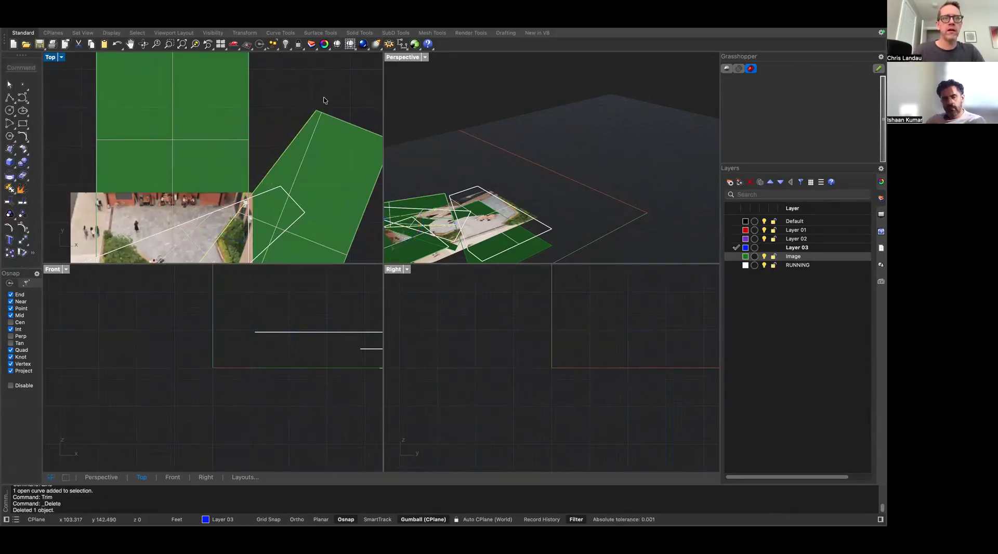
Raise the trimmed rotated surface vertically to a level between the two other elevated base surfaces
{"action": "right_click_drag", "start_coordinate": [213, 185], "coordinate": [229, 101]}
{"action": "scroll", "coordinate": [226, 104], "scroll_direction": "up", "scroll_amount": 2}
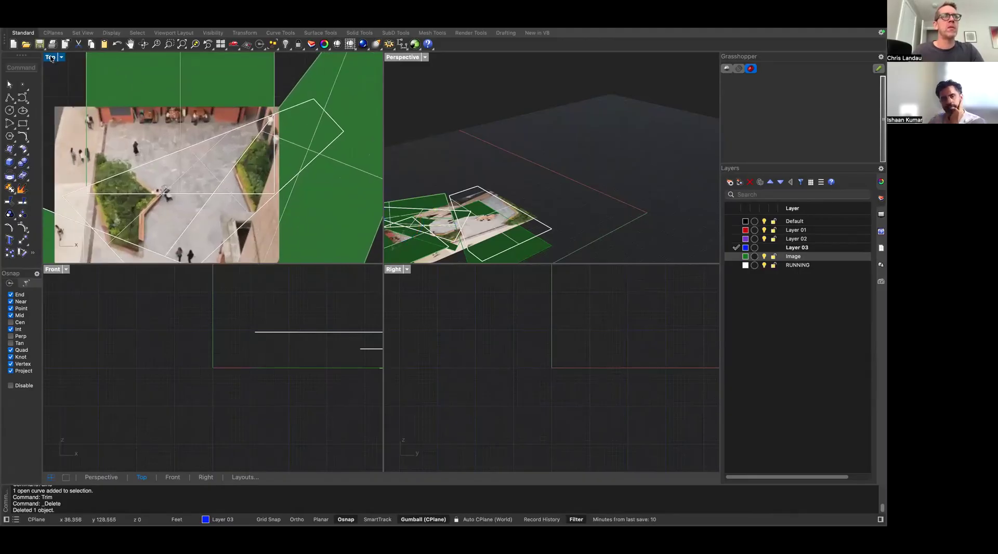
{"action": "double_click", "coordinate": [52, 58]}
{"action": "right_click_drag", "start_coordinate": [417, 351], "coordinate": [423, 245]}
{"action": "scroll", "coordinate": [423, 246], "scroll_direction": "down", "scroll_amount": 10}
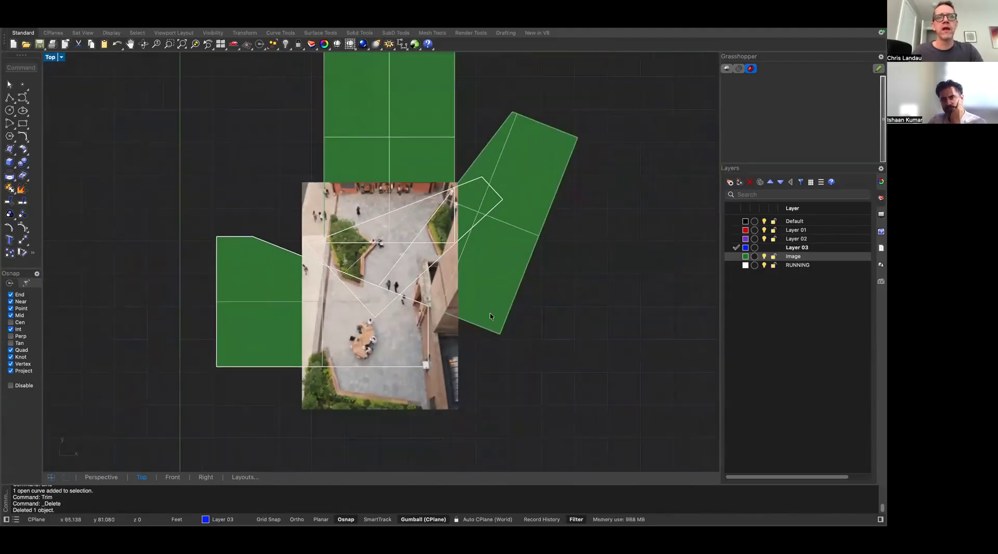
{"action": "left_click", "coordinate": [482, 325]}
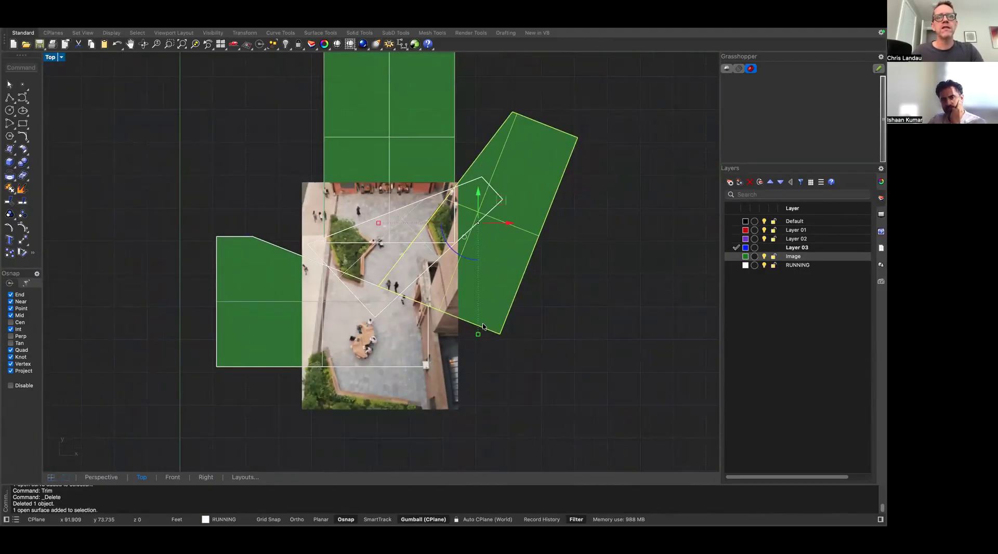
{"action": "double_click", "coordinate": [51, 57]}
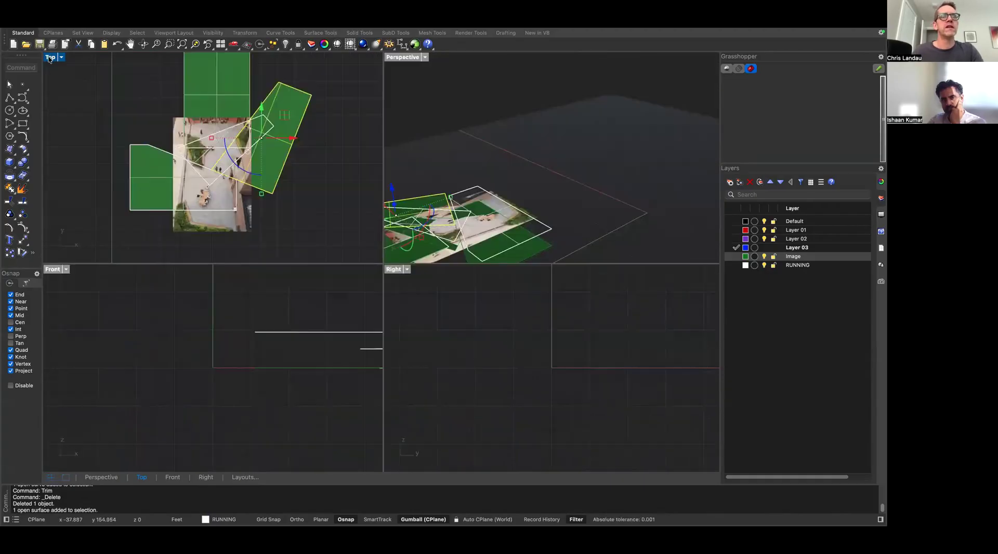
{"action": "right_click_drag", "start_coordinate": [470, 176], "coordinate": [470, 171]}
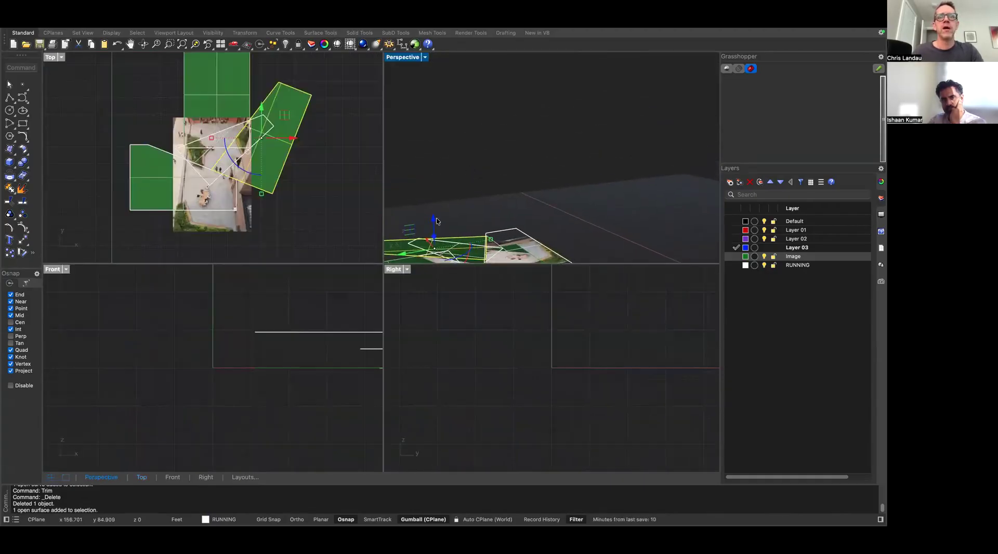
{"action": "left_click_drag", "start_coordinate": [435, 221], "coordinate": [435, 209]}
{"action": "right_click_drag", "start_coordinate": [488, 247], "coordinate": [489, 146]}
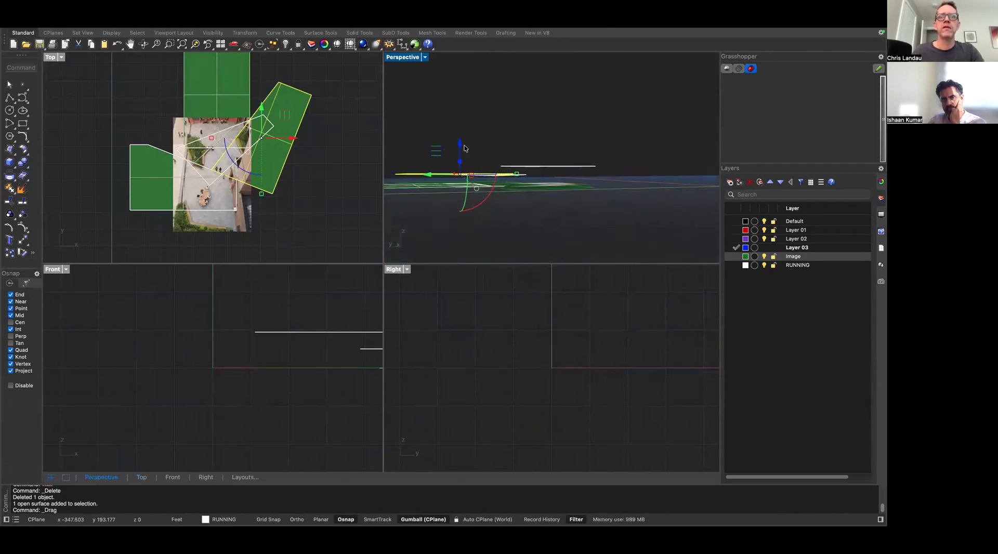
{"action": "left_click_drag", "start_coordinate": [466, 149], "coordinate": [462, 144]}
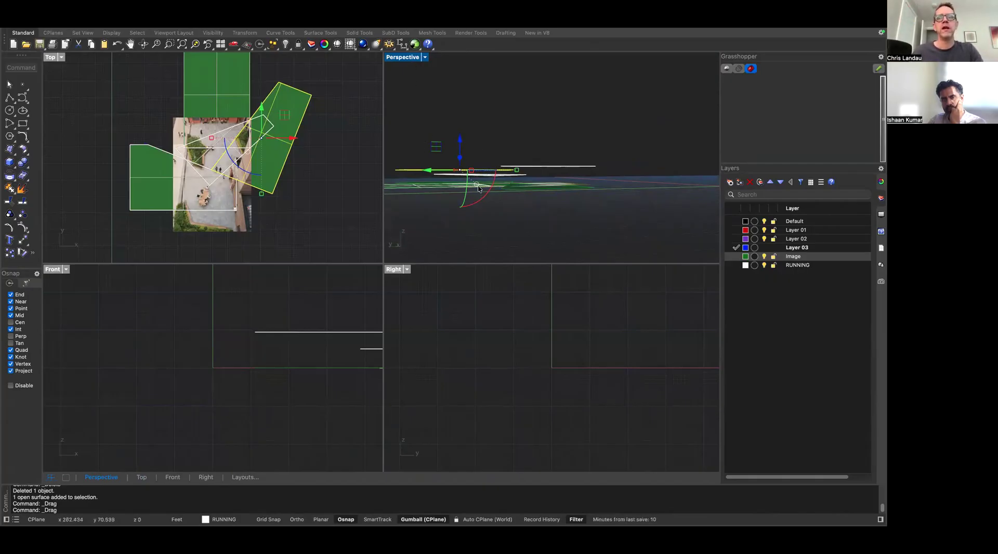
Hide the RUNNING layer so only the Grasshopper area preview overlays the aerial photo
{"action": "left_click", "coordinate": [757, 266]}
{"action": "left_click", "coordinate": [354, 169]}
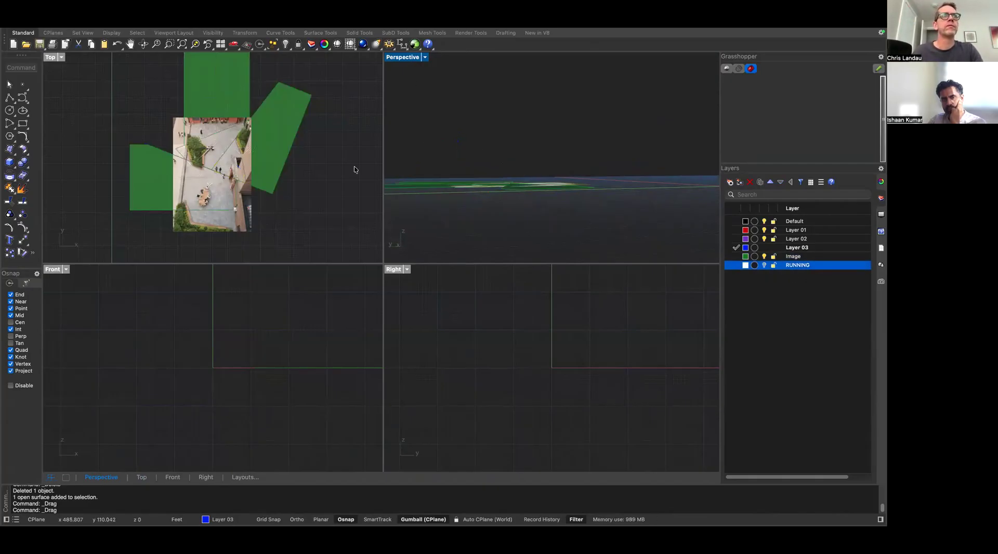
{"action": "scroll", "coordinate": [220, 162], "scroll_direction": "up", "scroll_amount": 5}
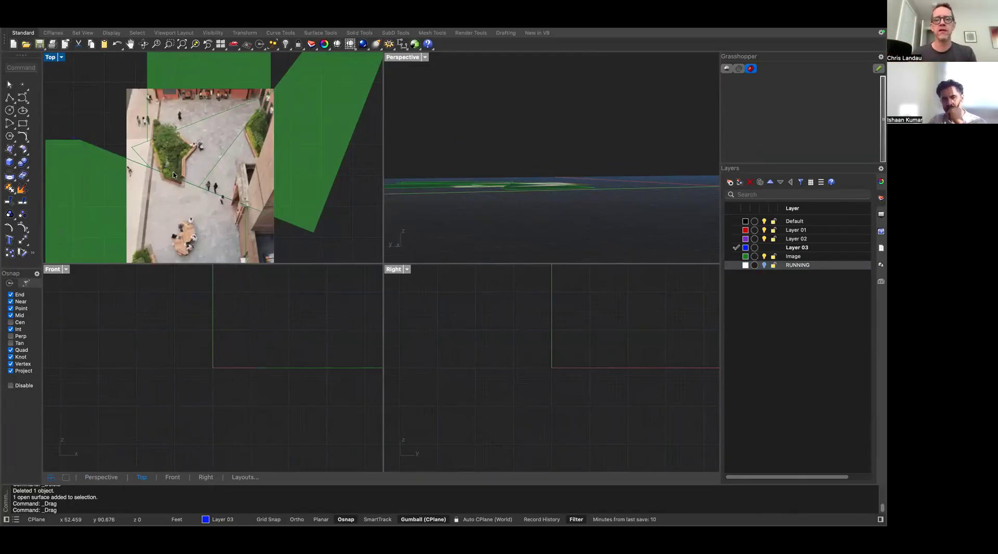
{"action": "right_click_drag", "start_coordinate": [220, 178], "coordinate": [220, 170]}
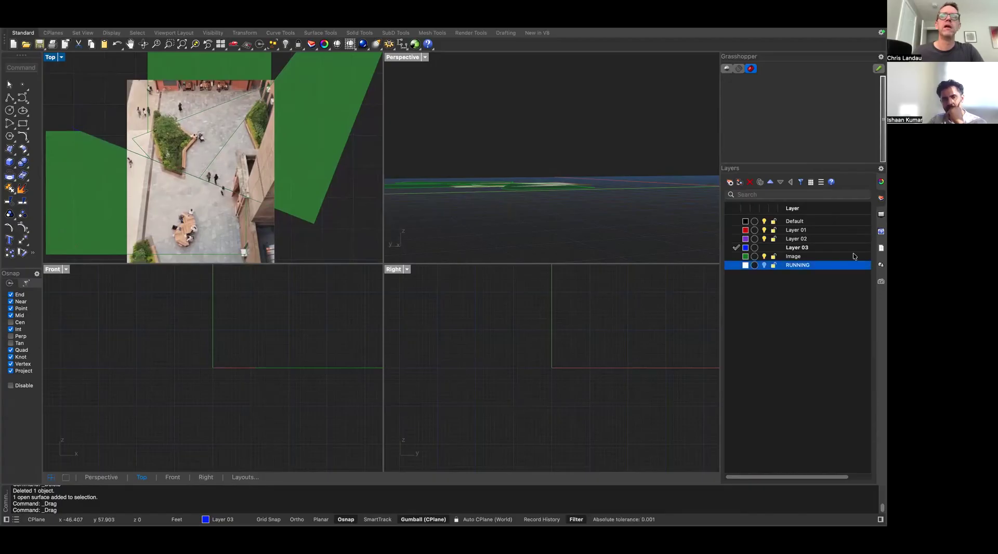
{"action": "left_click", "coordinate": [764, 266]}
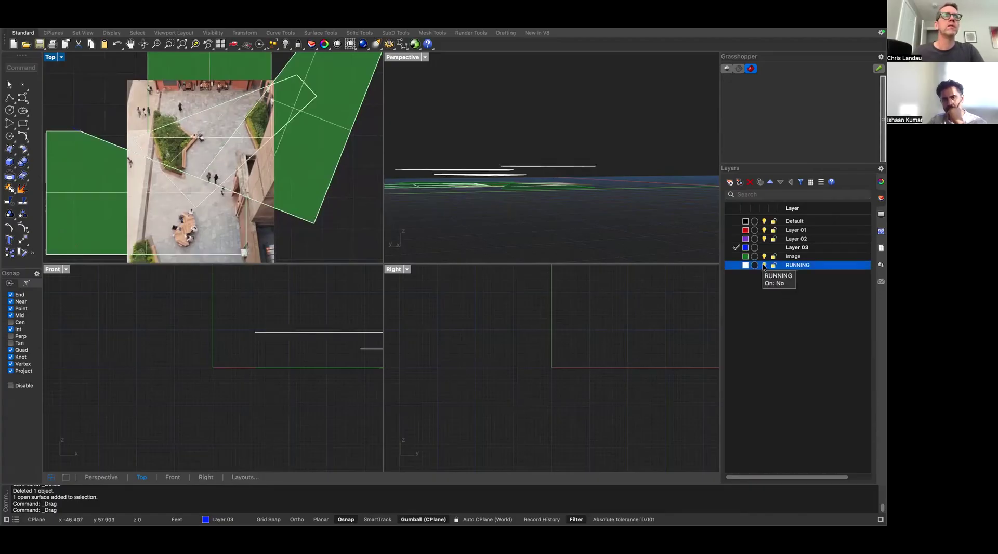
{"action": "left_click", "coordinate": [763, 265]}
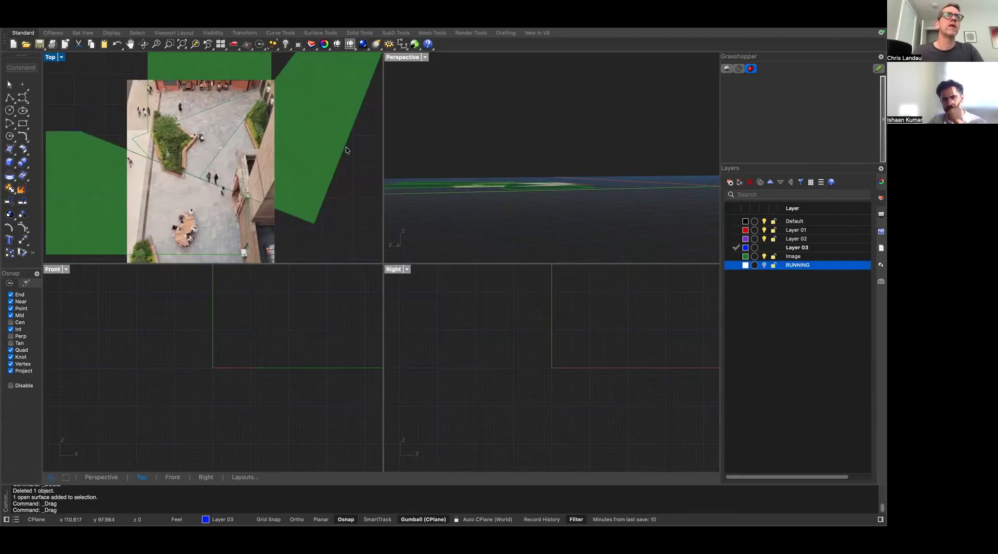
Examine the previewed area boundaries against the planters and paving seams of the aerial photo in plan view
{"action": "scroll", "coordinate": [215, 122], "scroll_direction": "up", "scroll_amount": 3}
{"action": "left_click", "coordinate": [89, 150]}
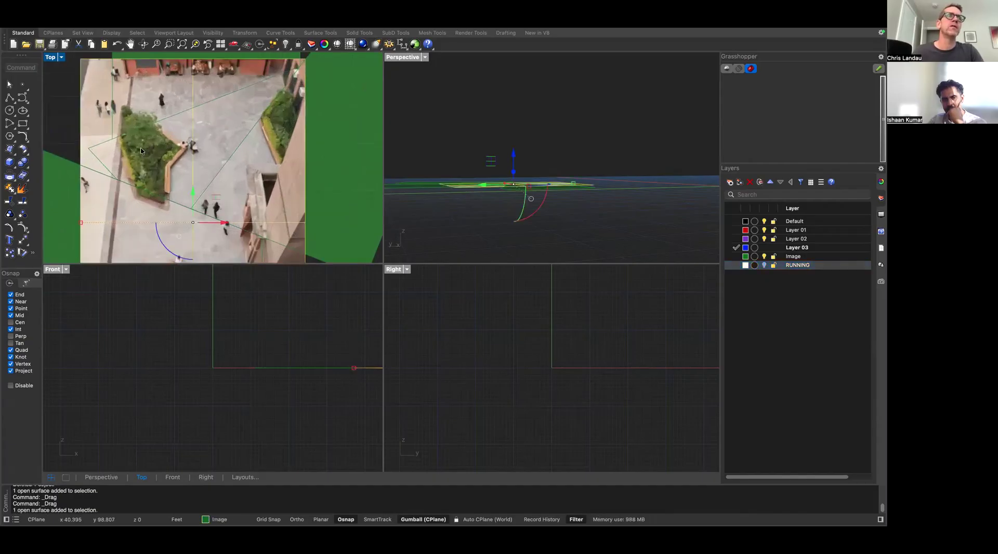
{"action": "scroll", "coordinate": [263, 154], "scroll_direction": "down", "scroll_amount": 5}
{"action": "scroll", "coordinate": [263, 157], "scroll_direction": "up", "scroll_amount": 7}
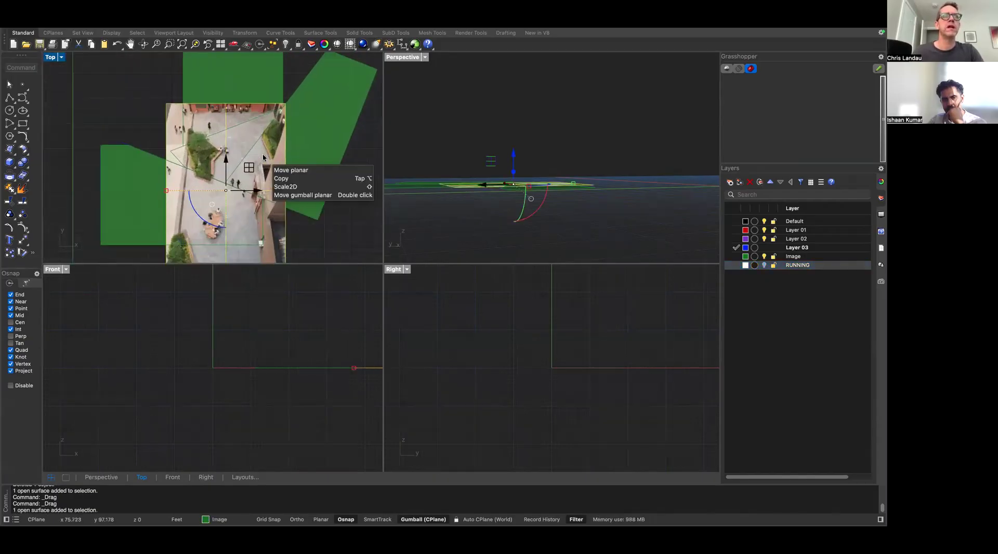
{"action": "left_click", "coordinate": [309, 241]}
{"action": "right_click_drag", "start_coordinate": [309, 241], "coordinate": [346, 221]}
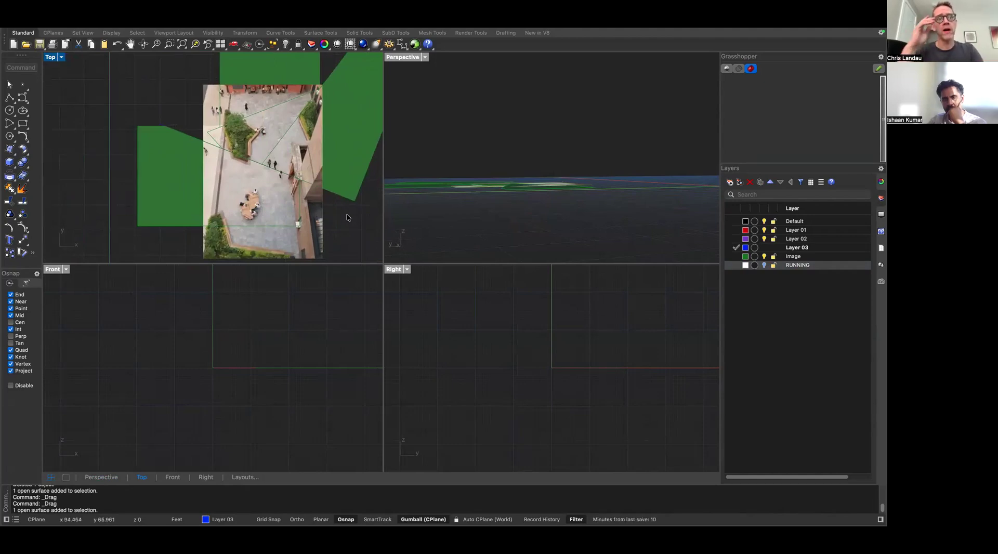
{"action": "scroll", "coordinate": [330, 184], "scroll_direction": "up", "scroll_amount": 3}
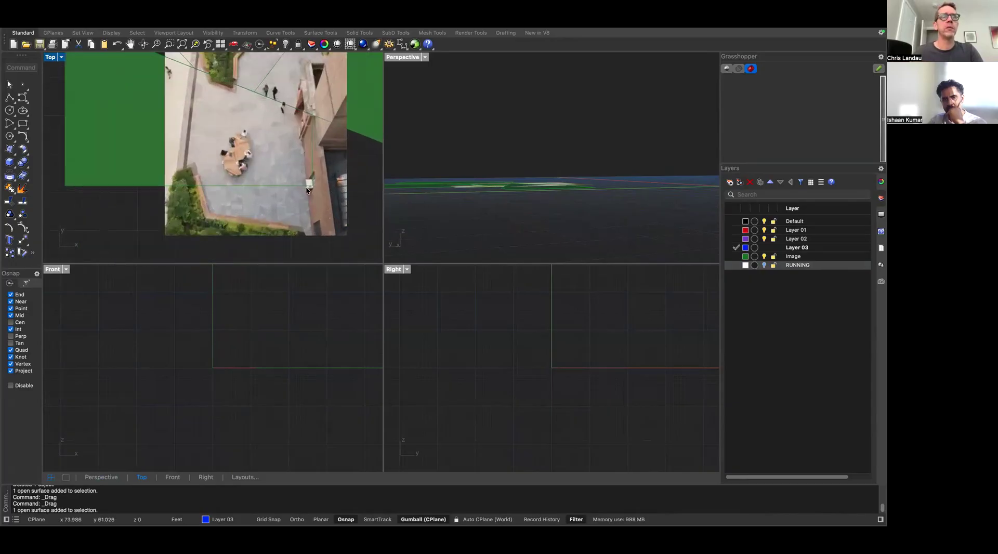
{"action": "scroll", "coordinate": [306, 190], "scroll_direction": "up", "scroll_amount": 3}
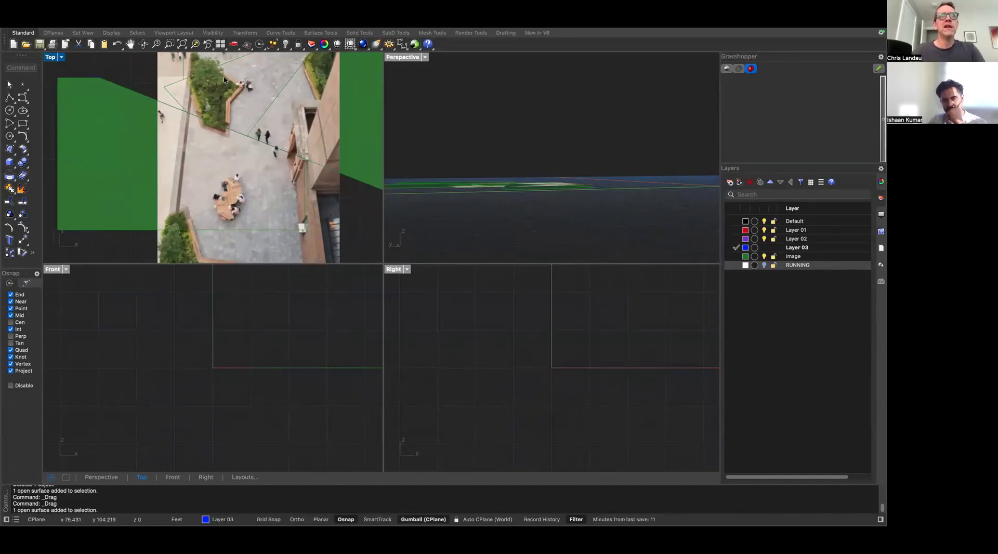
{"action": "double_click", "coordinate": [50, 58]}
{"action": "scroll", "coordinate": [426, 222], "scroll_direction": "up", "scroll_amount": 3}
{"action": "scroll", "coordinate": [426, 218], "scroll_direction": "down", "scroll_amount": 3}
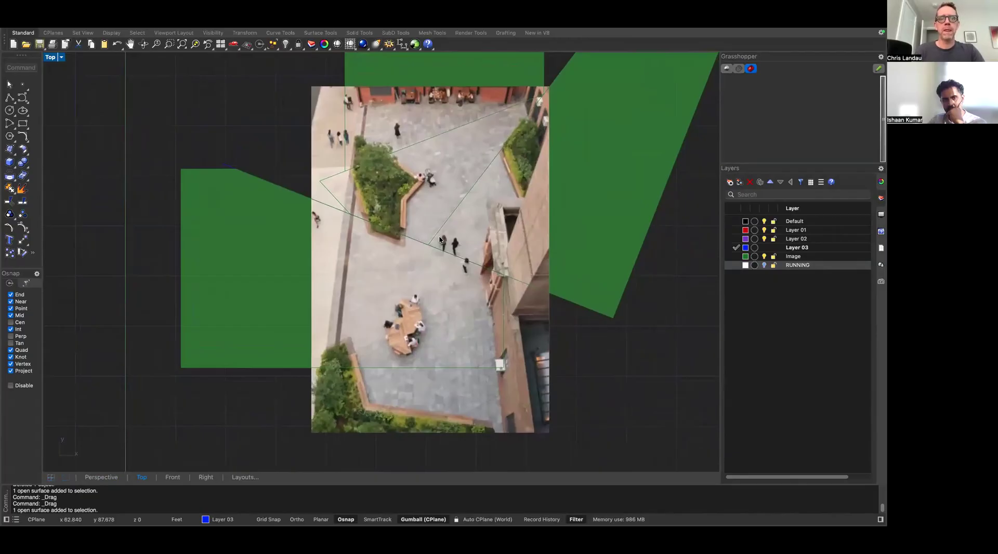
Switch to the Grasshopper canvas and place an Add Pattern to Area component just after the component that trims and flattens the areas
{"action": "key", "text": "ctrl+Right"}
{"action": "double_click", "coordinate": [552, 315]}
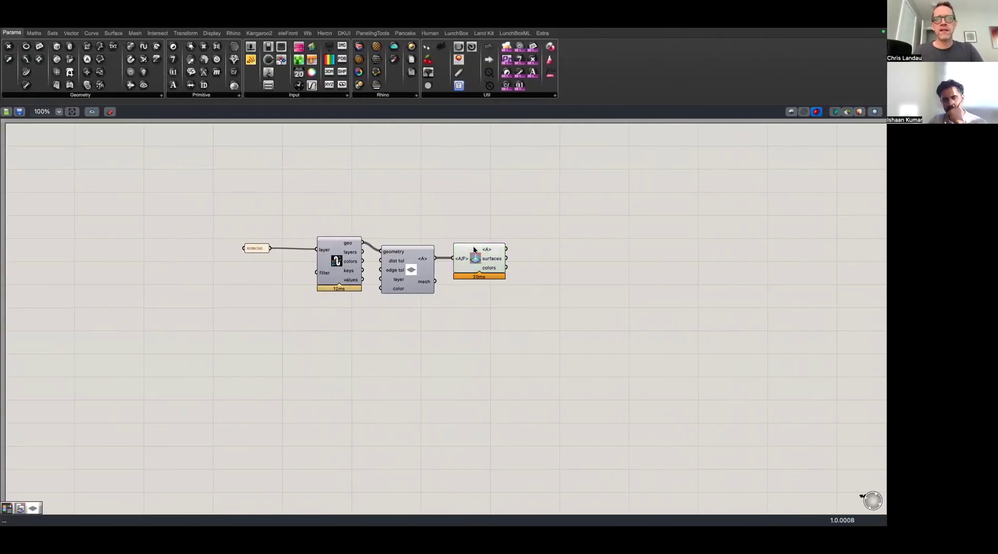
{"action": "mouse_move", "coordinate": [491, 252]}
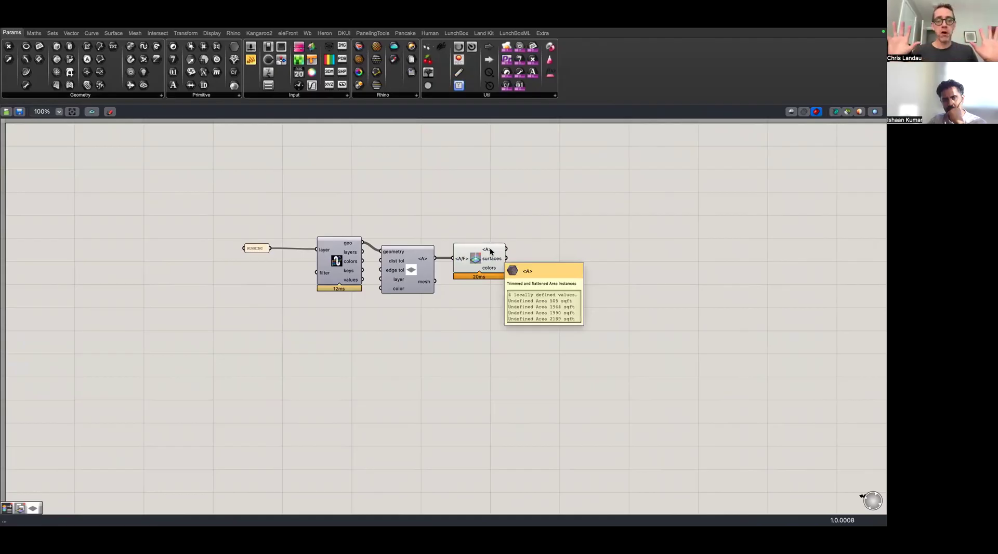
{"action": "double_click", "coordinate": [541, 234]}
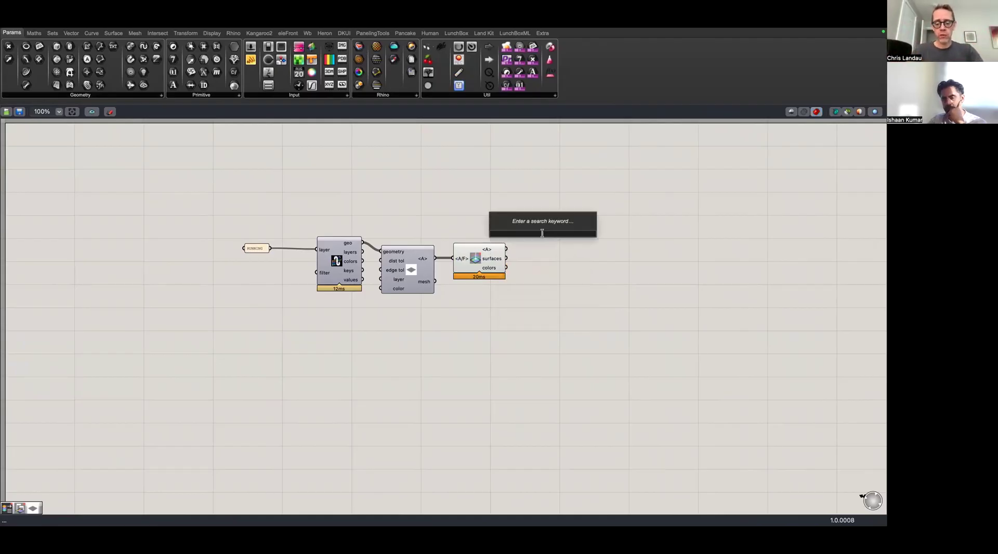
{"action": "type", "text": "p"}
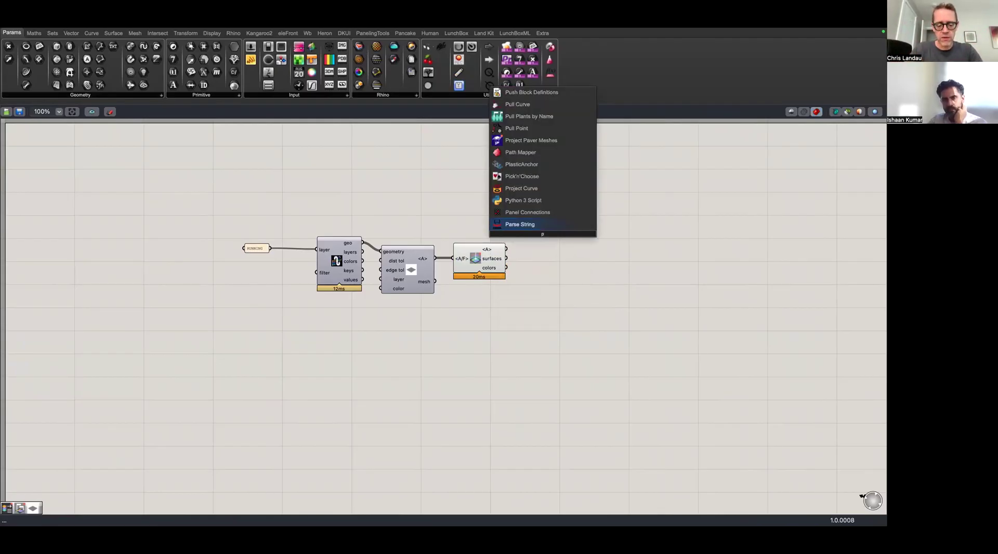
{"action": "type", "text": "av"}
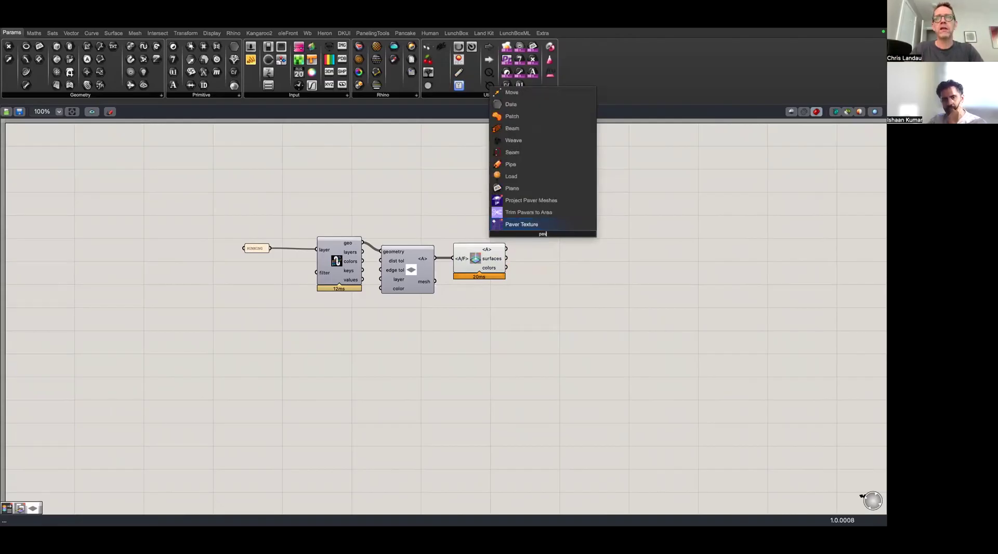
{"action": "type", "text": "in patt"}
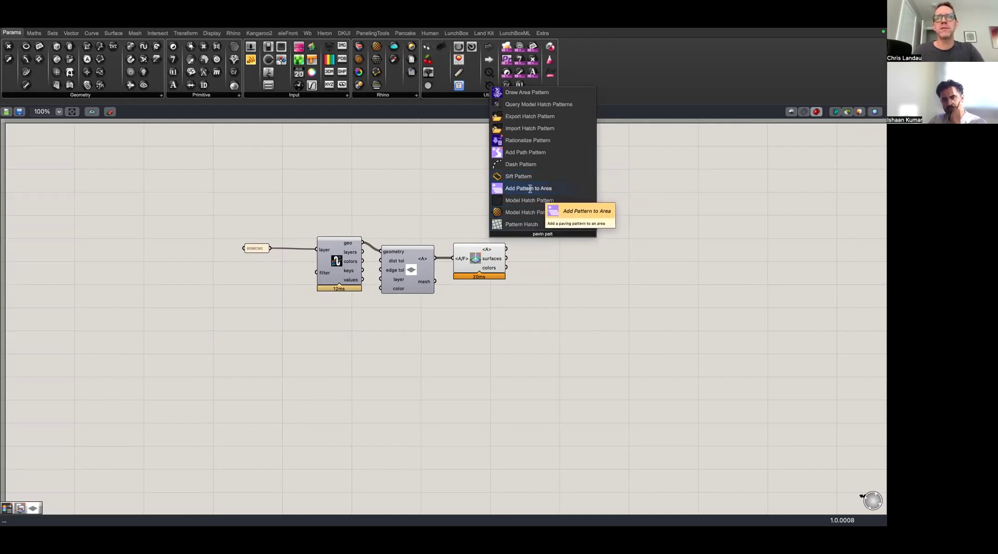
{"action": "left_click", "coordinate": [531, 191]}
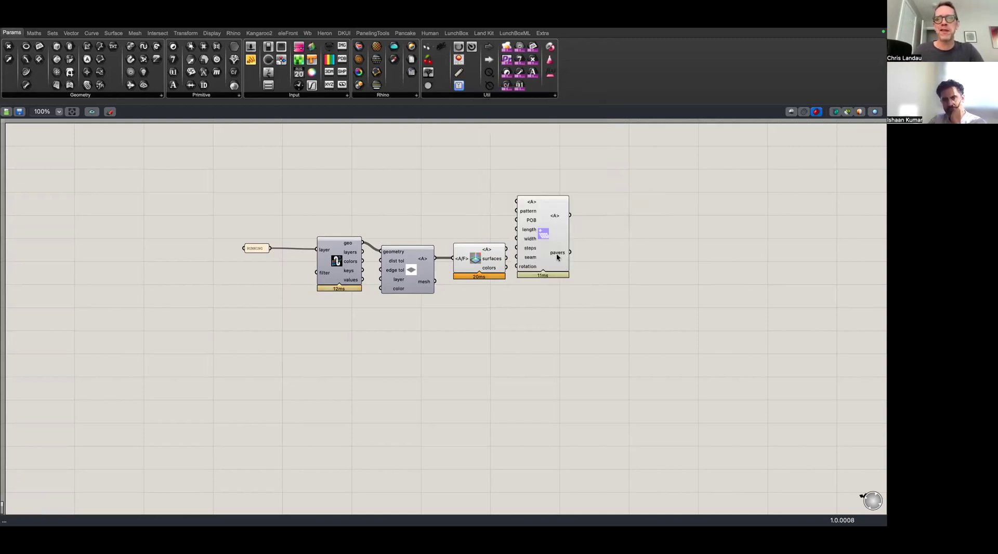
{"action": "left_click_drag", "start_coordinate": [541, 234], "coordinate": [558, 294]}
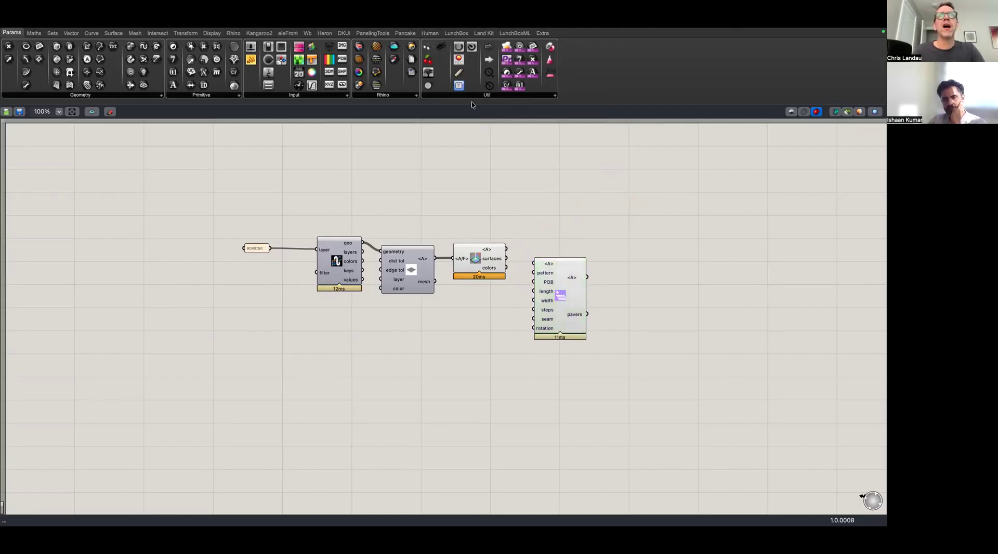
Look through Land Kit's pattern components
{"action": "left_click", "coordinate": [483, 32]}
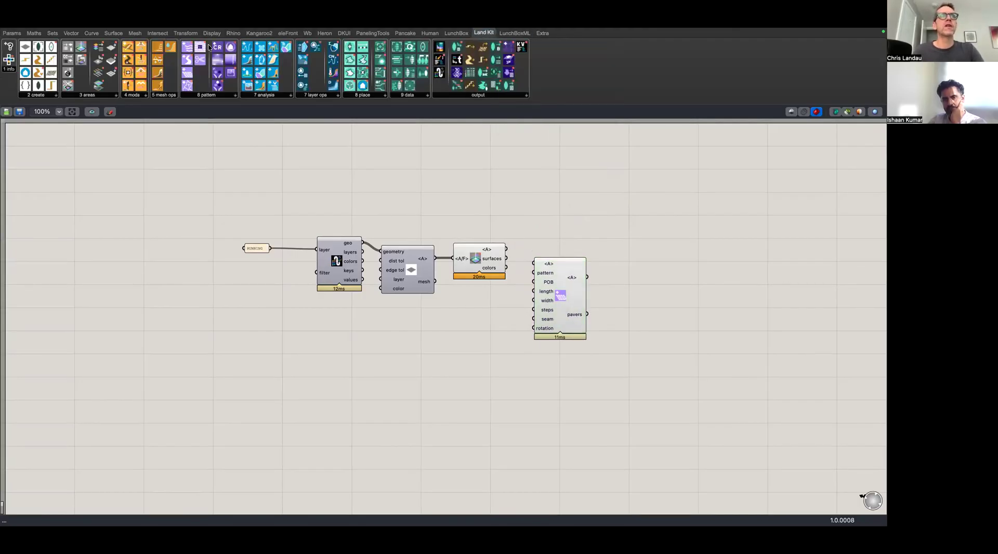
{"action": "left_click", "coordinate": [206, 96]}
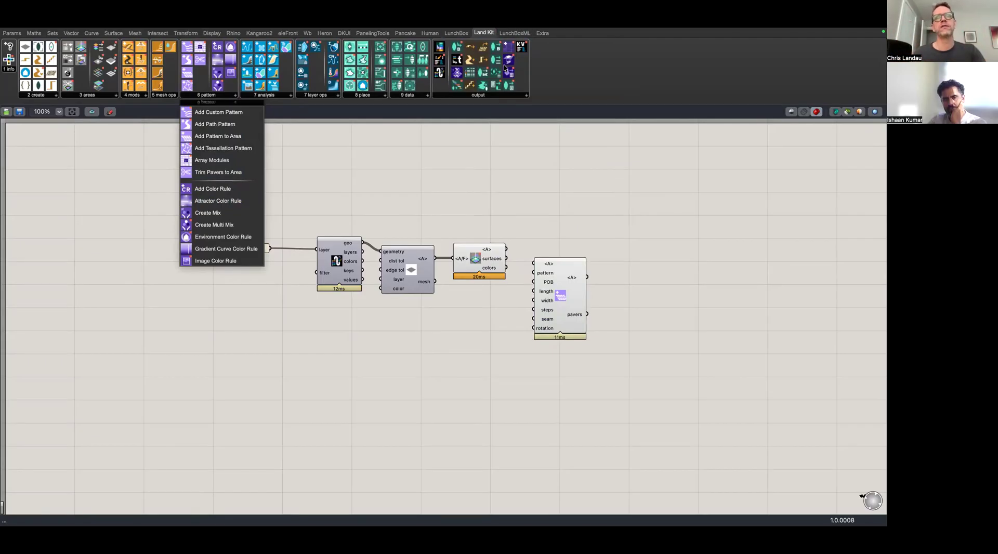
{"action": "left_click", "coordinate": [452, 197]}
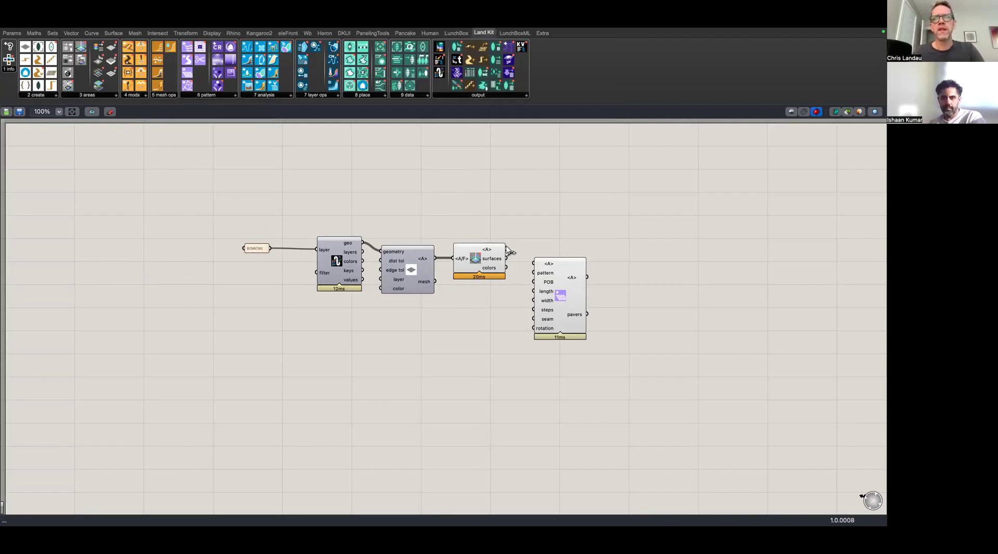
Connect the trimmed areas output to the area input of Add Pattern to Area and inspect the paver preview in Rhino
{"action": "left_click_drag", "start_coordinate": [507, 249], "coordinate": [533, 264]}
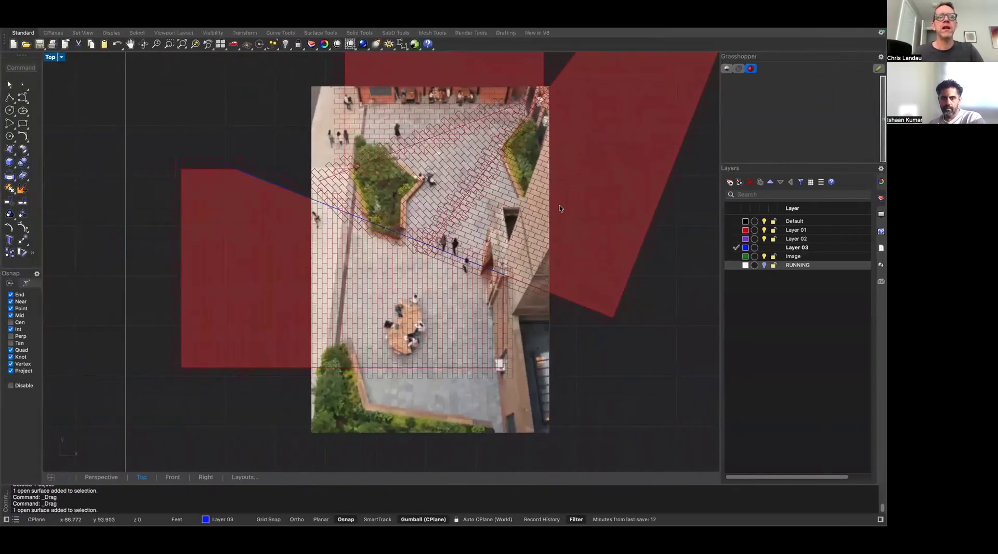
{"action": "right_click_drag", "start_coordinate": [559, 209], "coordinate": [547, 243]}
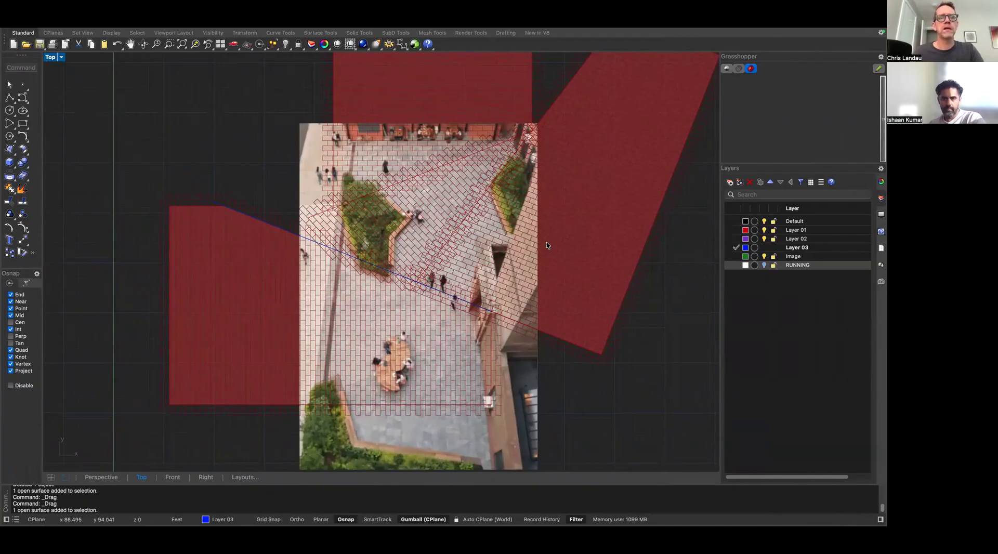
{"action": "right_click_drag", "start_coordinate": [551, 243], "coordinate": [533, 247]}
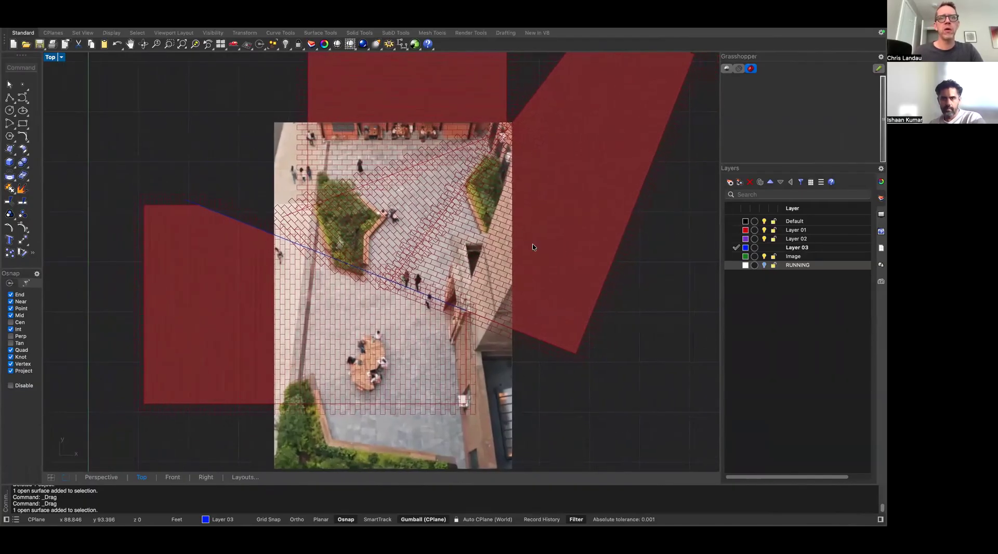
In Grasshopper, place a Trim Pavers to Area component and feed it the area output of Add Pattern to Area
{"action": "key", "text": "super+grave"}
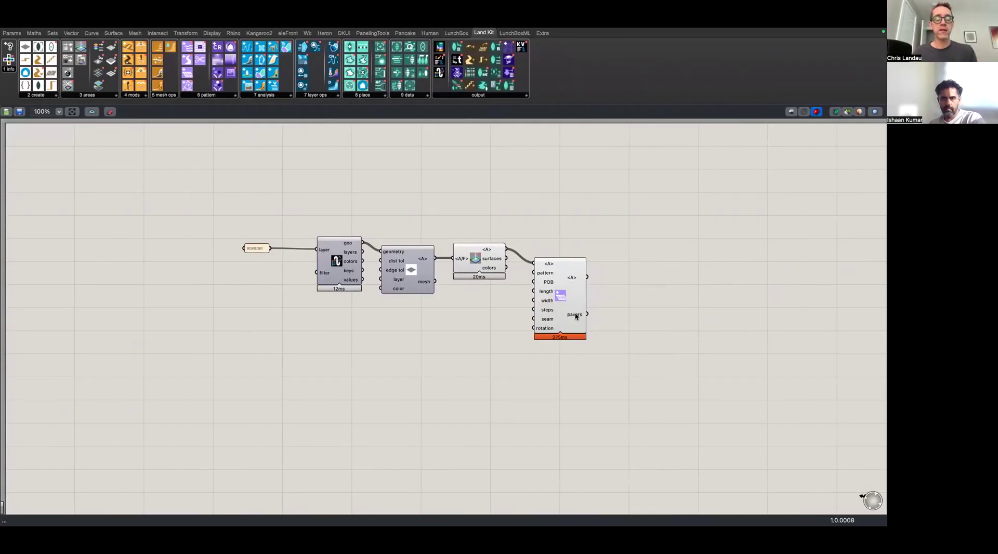
{"action": "mouse_move", "coordinate": [576, 315]}
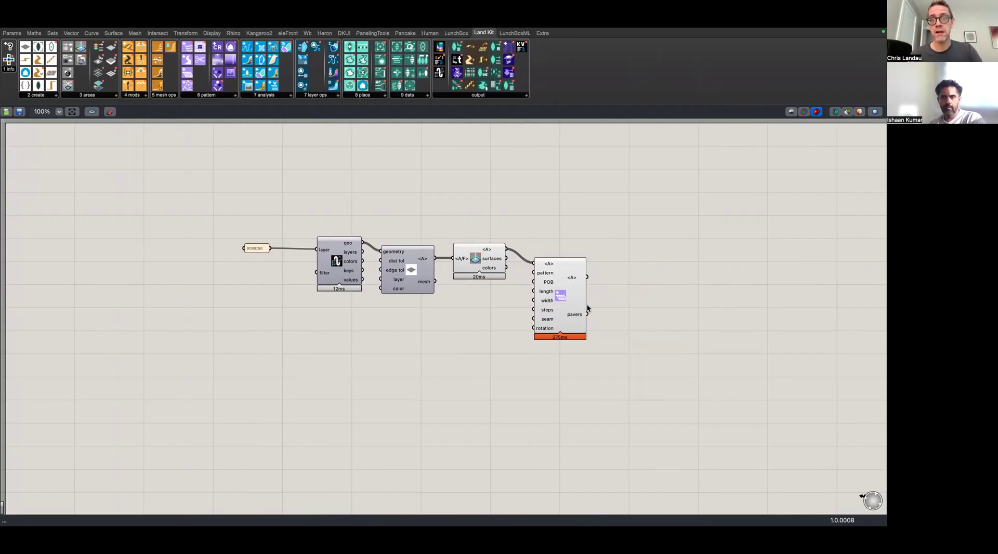
{"action": "double_click", "coordinate": [597, 300]}
{"action": "type", "text": "ti"}
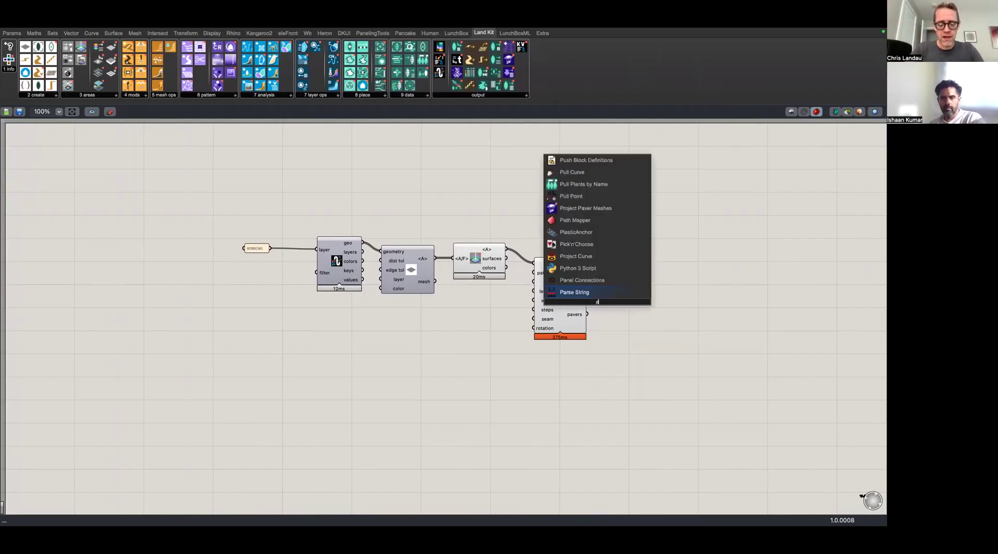
{"action": "key", "text": "BackSpace"}
{"action": "type", "text": "rim"}
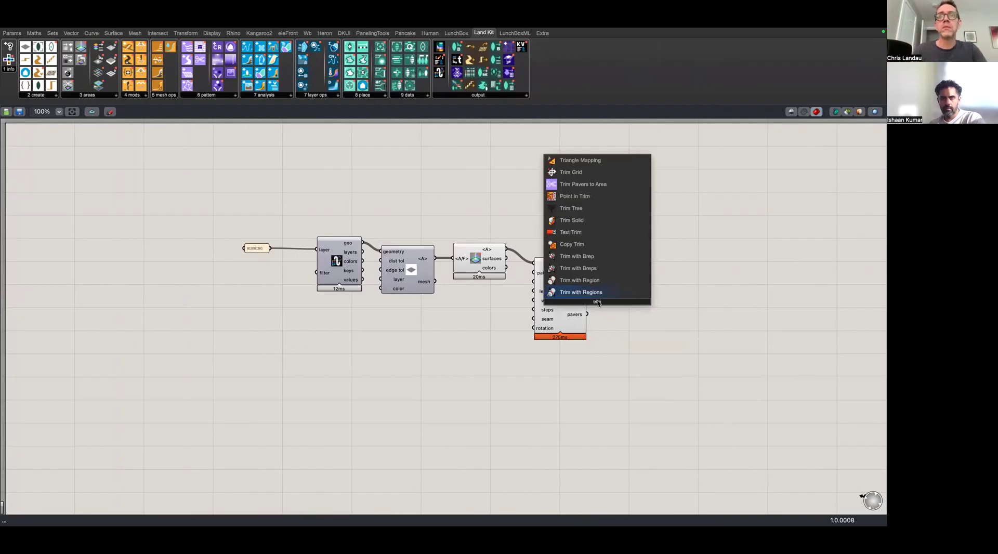
{"action": "left_click", "coordinate": [567, 186]}
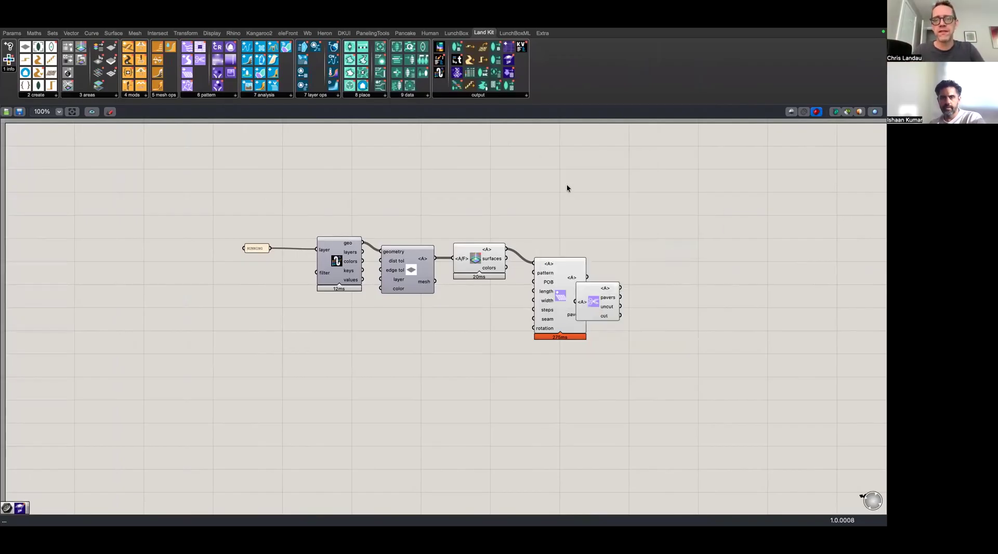
{"action": "mouse_move", "coordinate": [597, 287]}
{"action": "left_mouse_down"}
{"action": "mouse_move", "coordinate": [610, 271]}
{"action": "mouse_move", "coordinate": [623, 284]}
{"action": "mouse_move", "coordinate": [599, 285]}
{"action": "left_mouse_up"}
Turn off the preview of the area trimming and Add Pattern to Area components and check the trimmed pavers in Rhino
{"action": "left_click_drag", "start_coordinate": [552, 226], "coordinate": [464, 300]}
{"action": "middle_click", "coordinate": [472, 255]}
{"action": "left_click", "coordinate": [501, 227]}
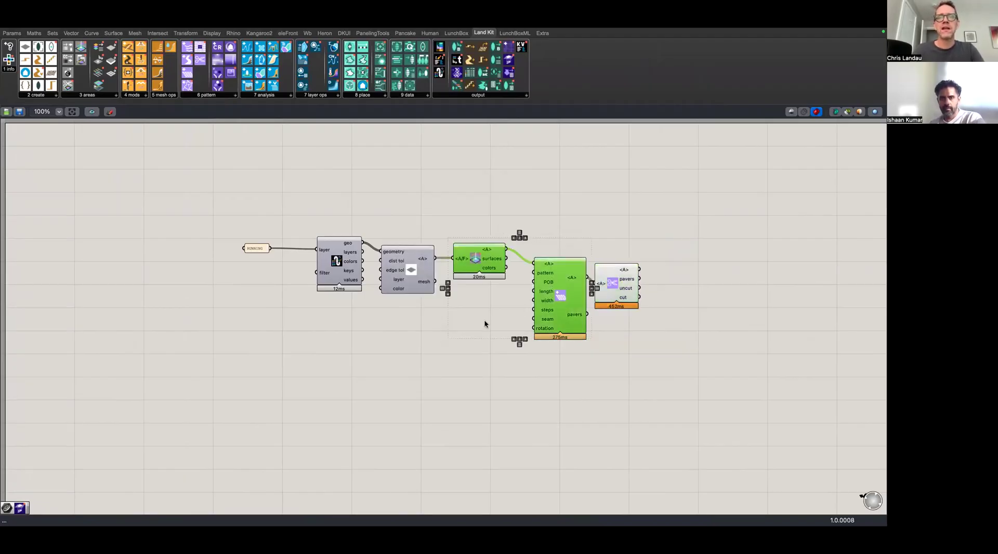
{"action": "key", "text": "ctrl+Left"}
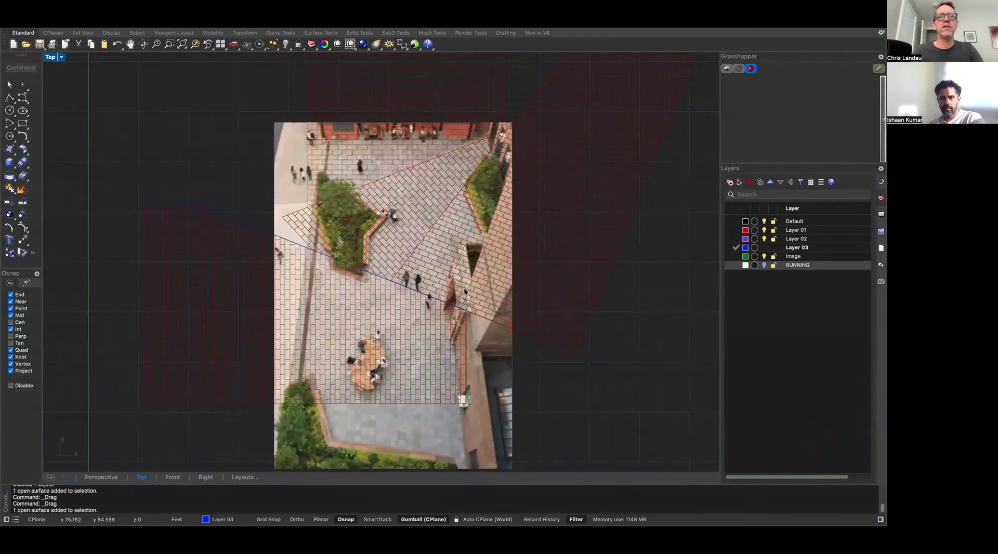
{"action": "left_click", "coordinate": [798, 265]}
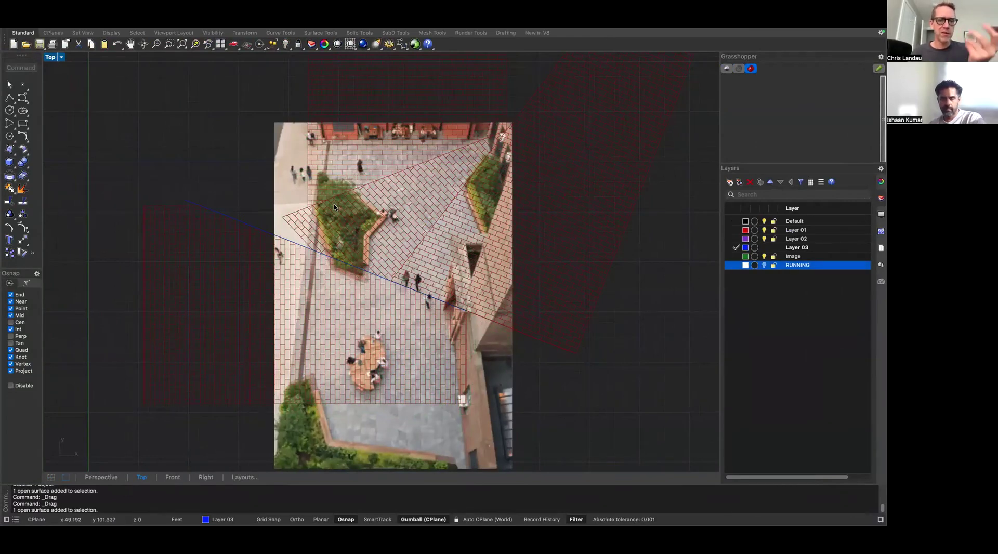
Change the aerial photo's material type to Custom and set its transparency to 70%
{"action": "left_click", "coordinate": [293, 148]}
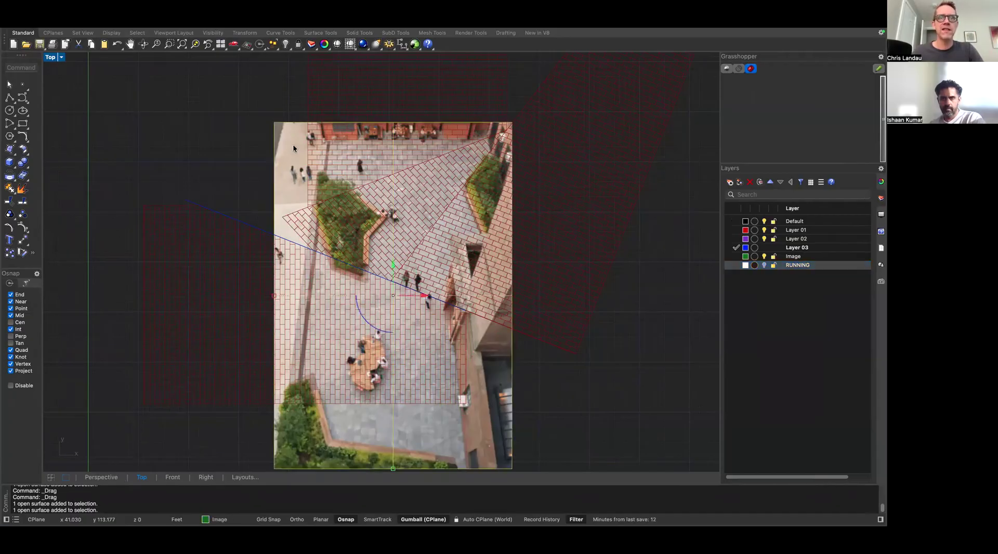
{"action": "left_click", "coordinate": [880, 196]}
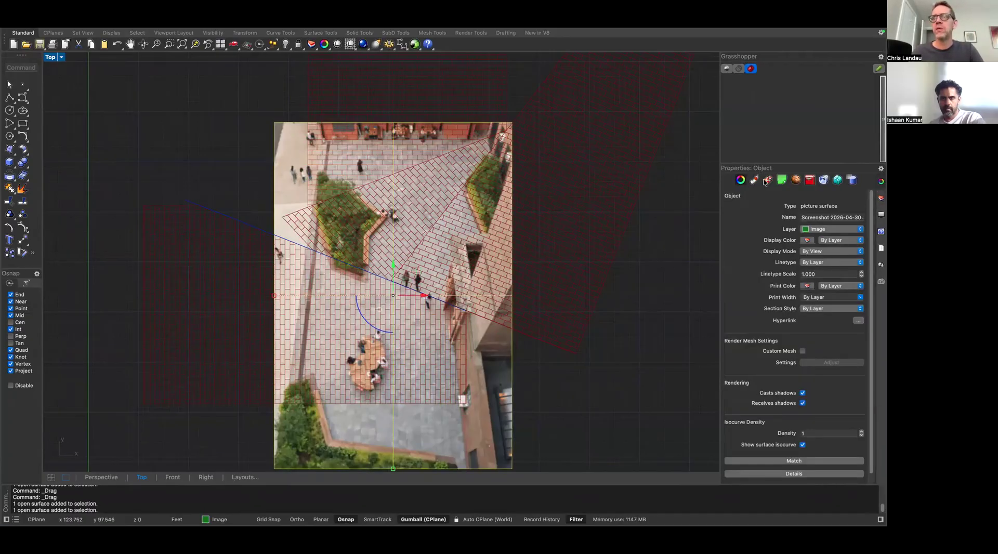
{"action": "left_click", "coordinate": [754, 180]}
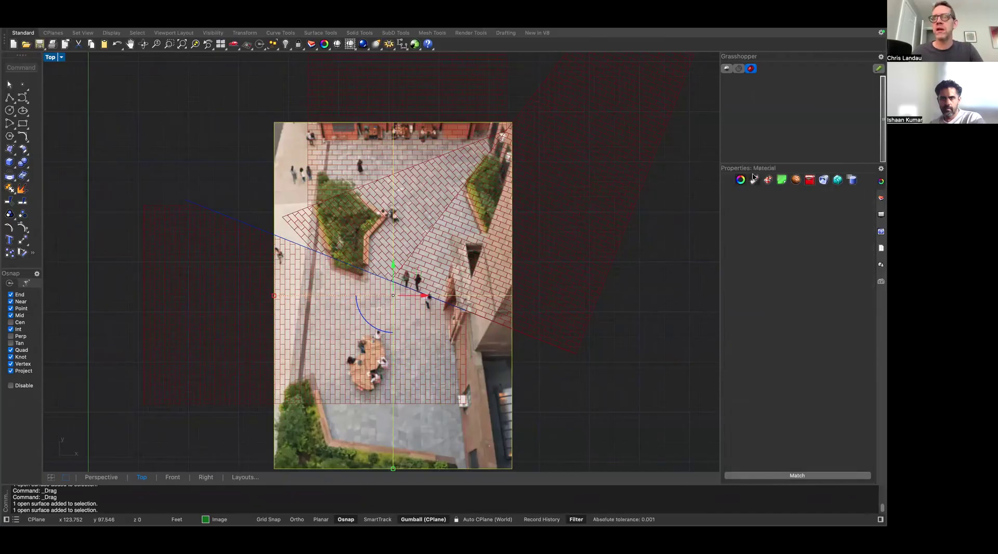
{"action": "left_click", "coordinate": [755, 181]}
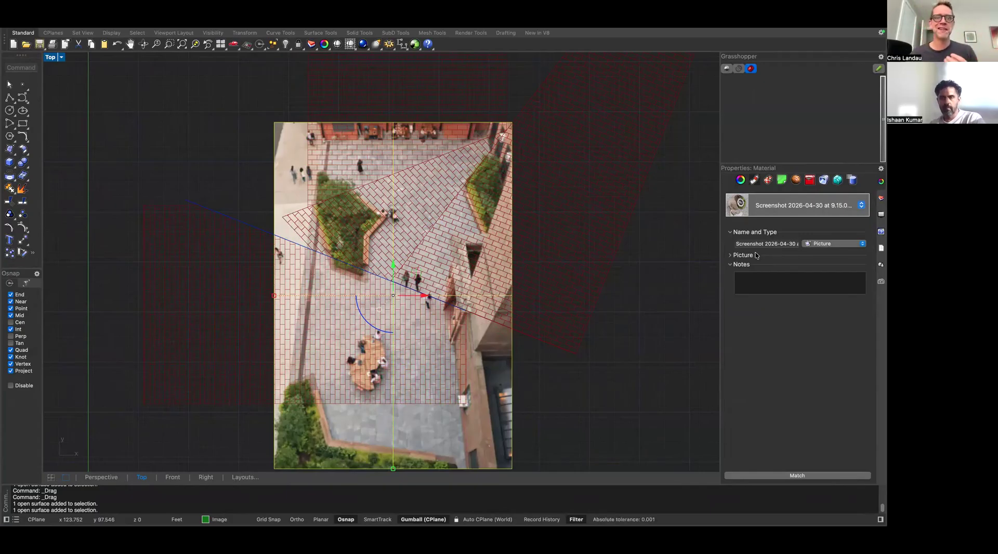
{"action": "left_click", "coordinate": [827, 246]}
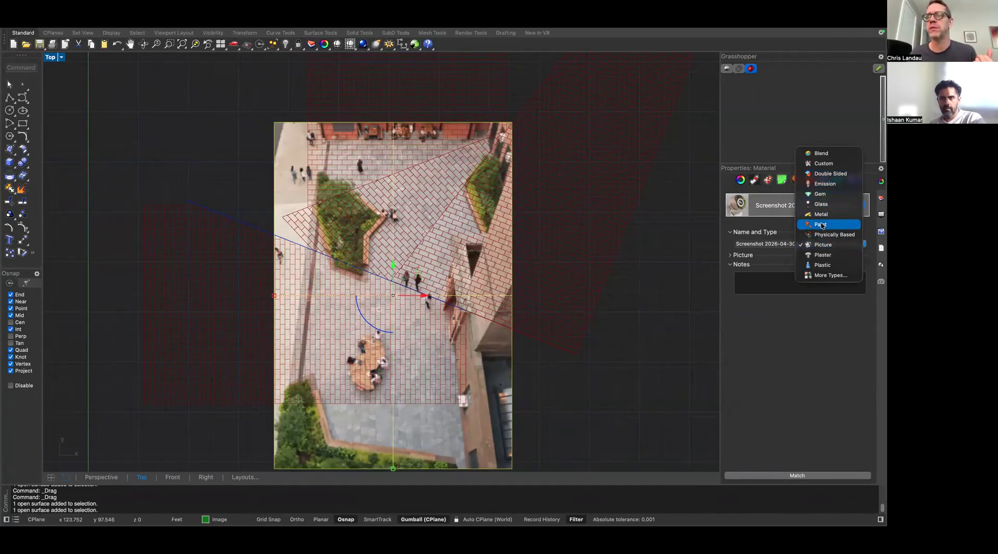
{"action": "left_click", "coordinate": [826, 164]}
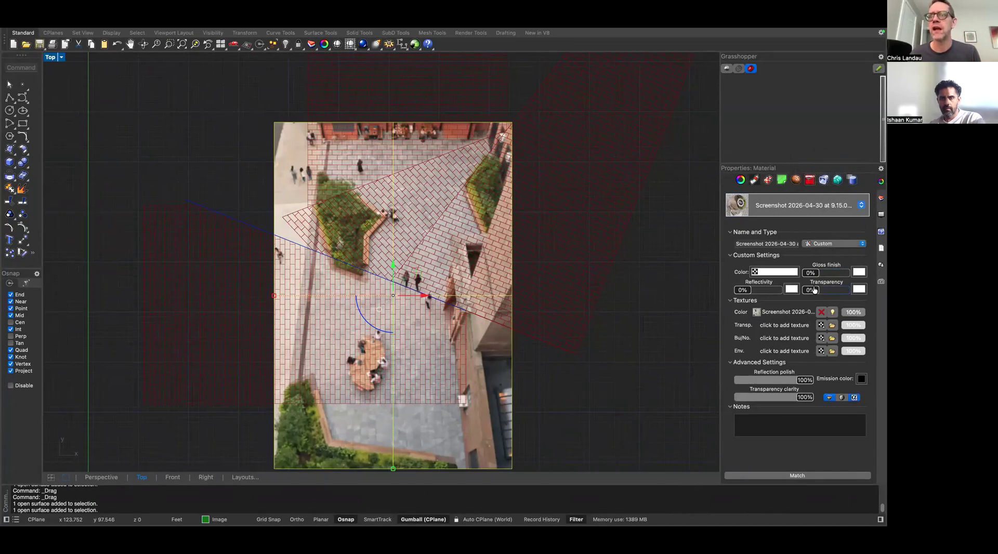
{"action": "left_click_drag", "start_coordinate": [812, 290], "coordinate": [832, 291]}
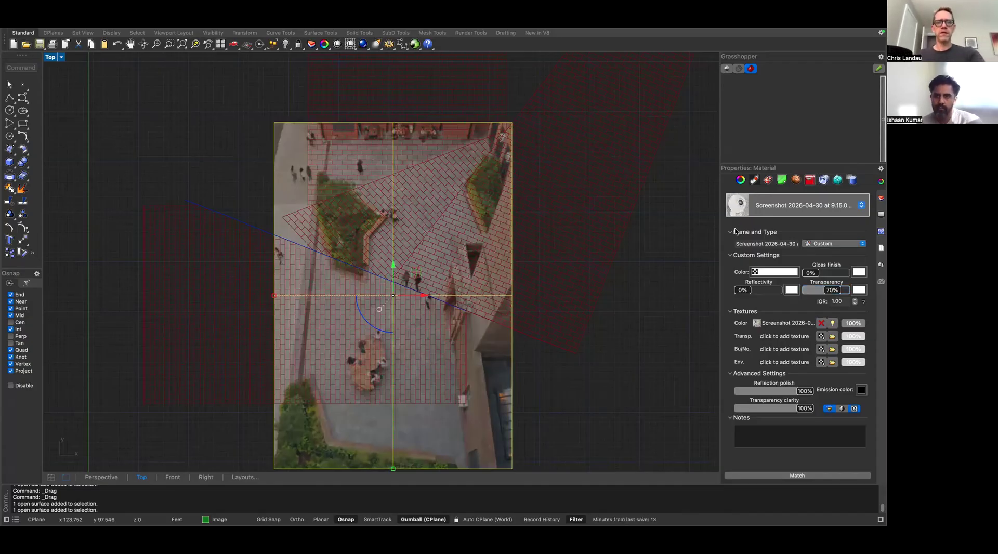
{"action": "left_click", "coordinate": [638, 432]}
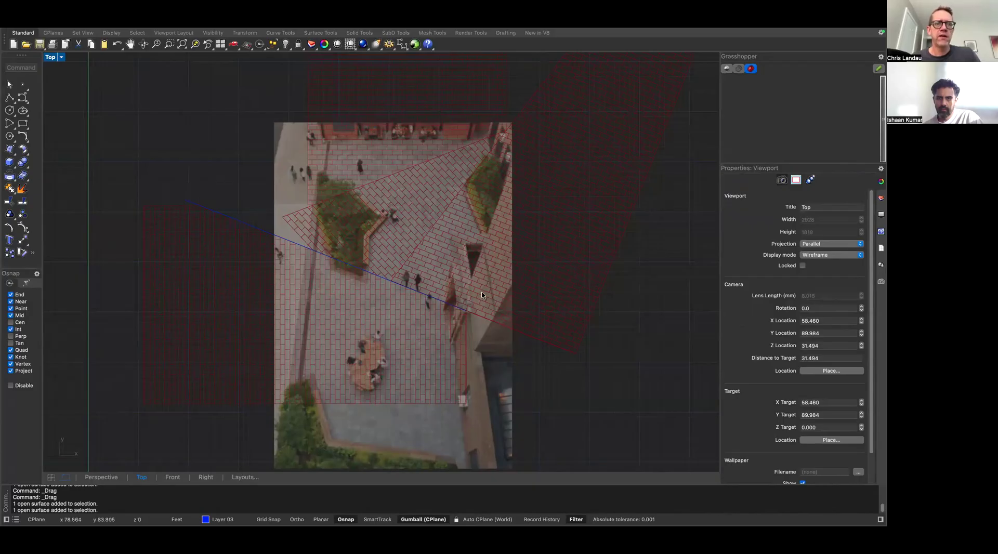
Return to the Grasshopper canvas and place a Bake+Preview component after Trim Pavers to Area
{"action": "key", "text": "ctrl+Right"}
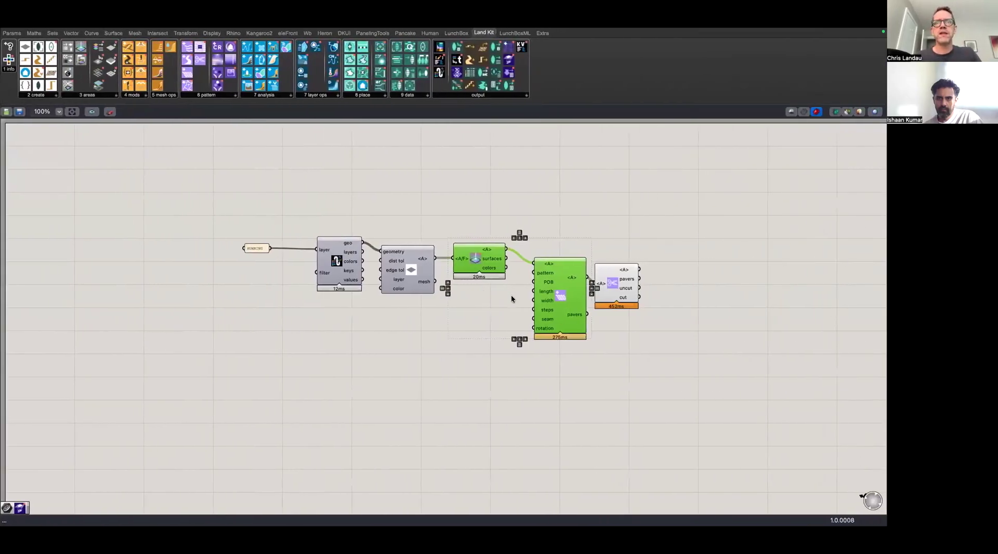
{"action": "left_click", "coordinate": [653, 347]}
{"action": "double_click", "coordinate": [654, 348]}
{"action": "type", "text": "prev"}
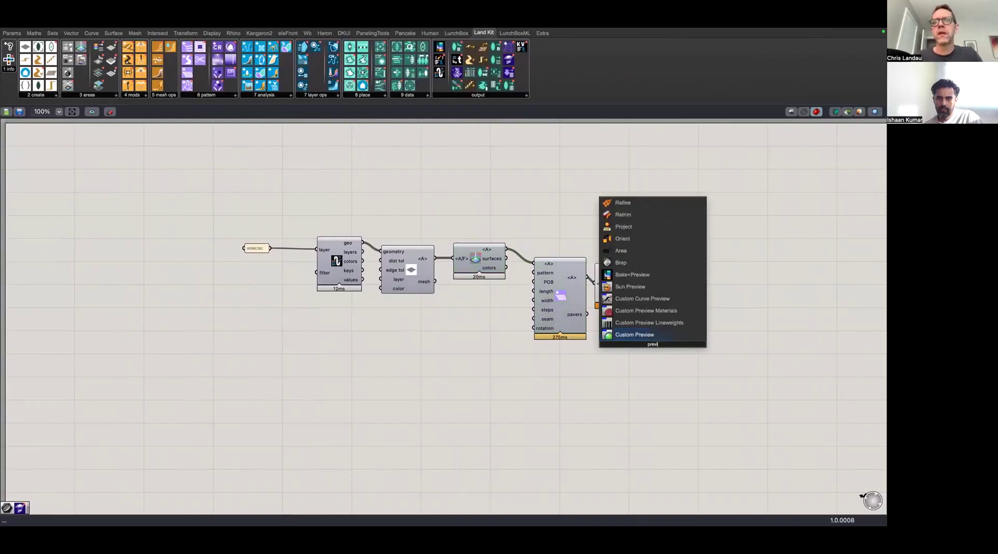
{"action": "left_click", "coordinate": [640, 274]}
{"action": "left_click_drag", "start_coordinate": [661, 345], "coordinate": [709, 322]}
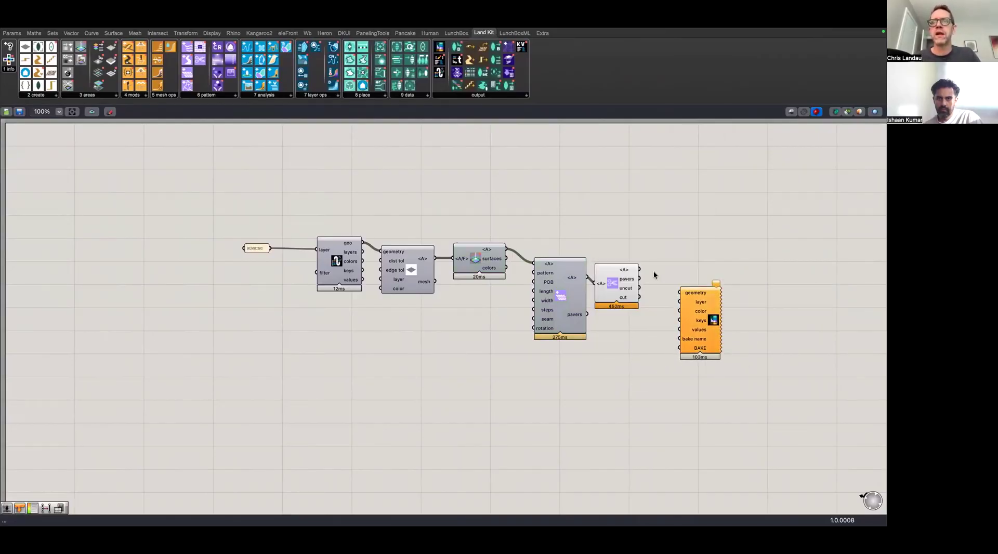
Connect the pavers output of Trim Pavers to Area to Bake+Preview's geometry input, turn off the trim component's preview, and check Rhino
{"action": "left_click_drag", "start_coordinate": [640, 269], "coordinate": [680, 293]}
{"action": "left_click", "coordinate": [612, 287]}
{"action": "middle_click", "coordinate": [612, 287]}
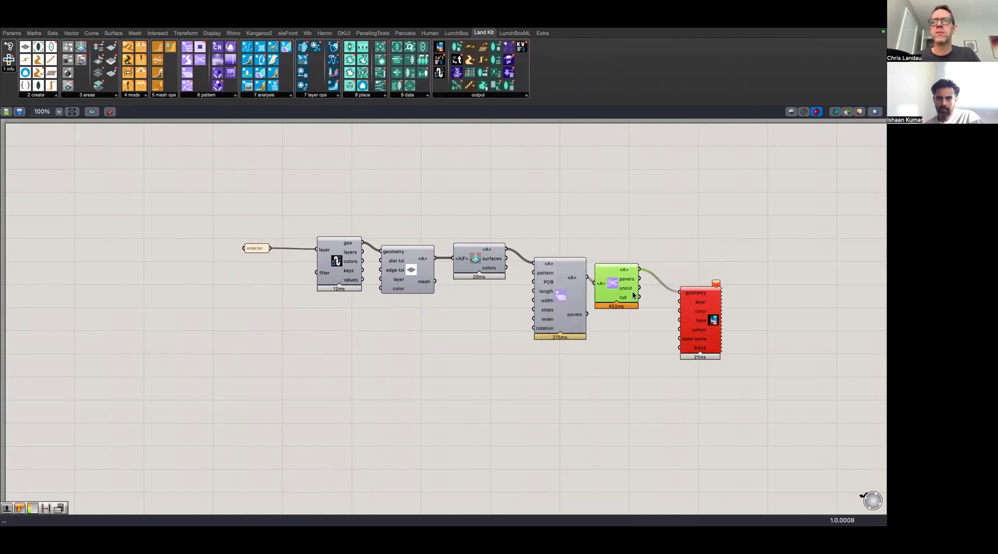
{"action": "left_click_drag", "start_coordinate": [640, 279], "coordinate": [680, 292]}
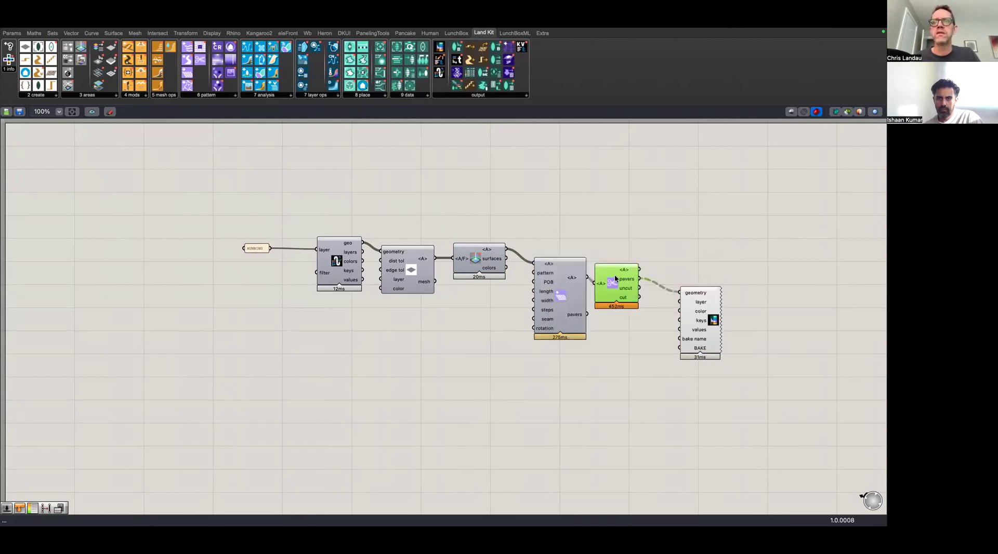
{"action": "key", "text": "ctrl+Left"}
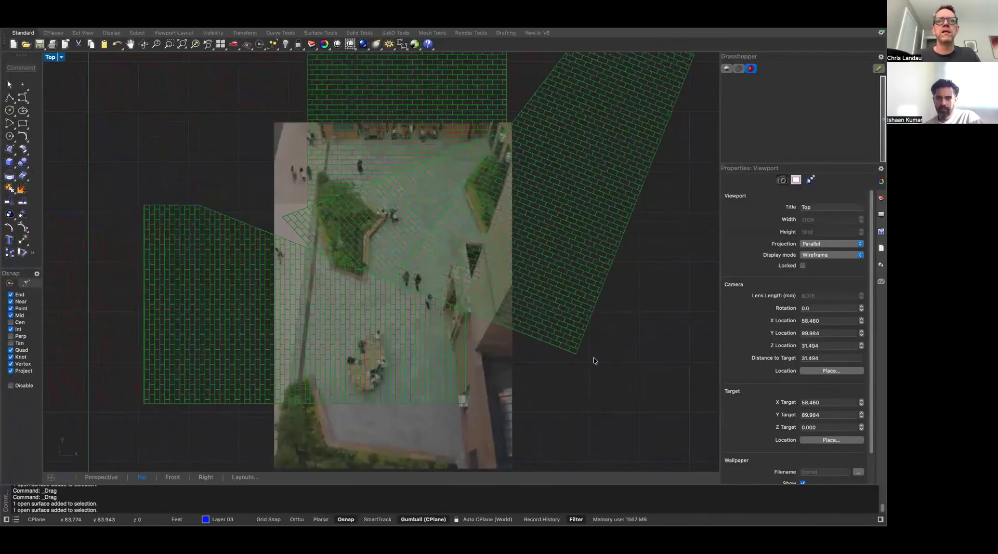
{"action": "key", "text": "ctrl+Right"}
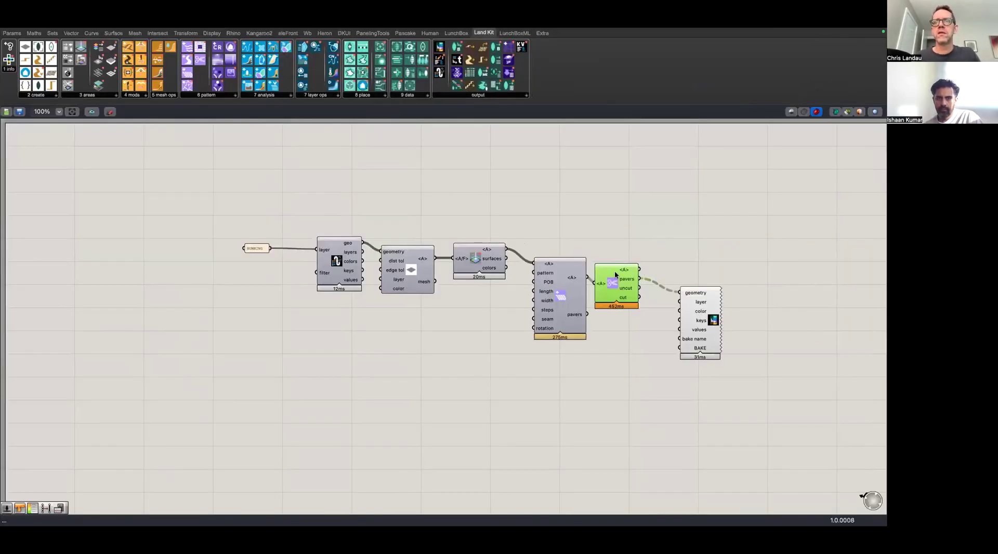
{"action": "key", "text": "space"}
{"action": "key", "text": "ctrl+Left"}
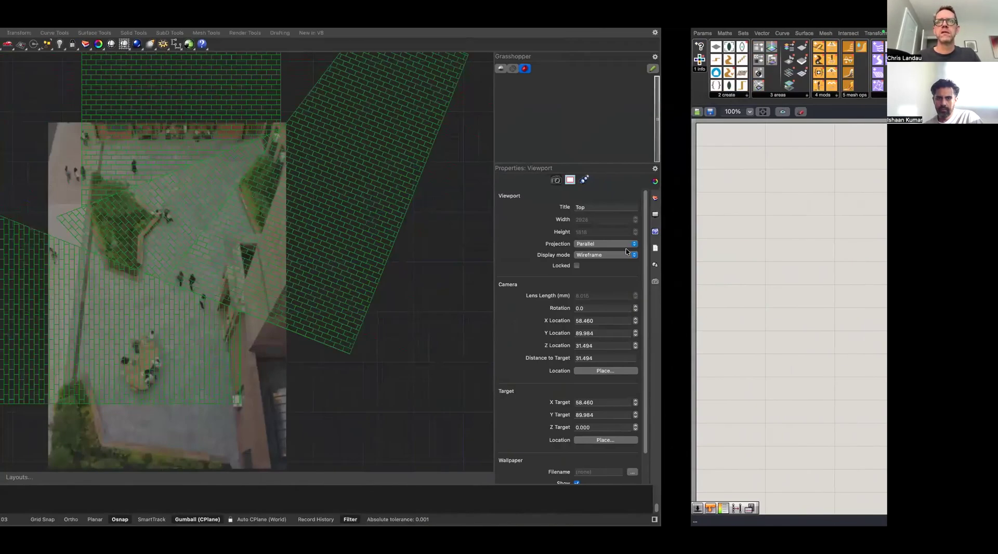
{"action": "key", "text": "ctrl+Right"}
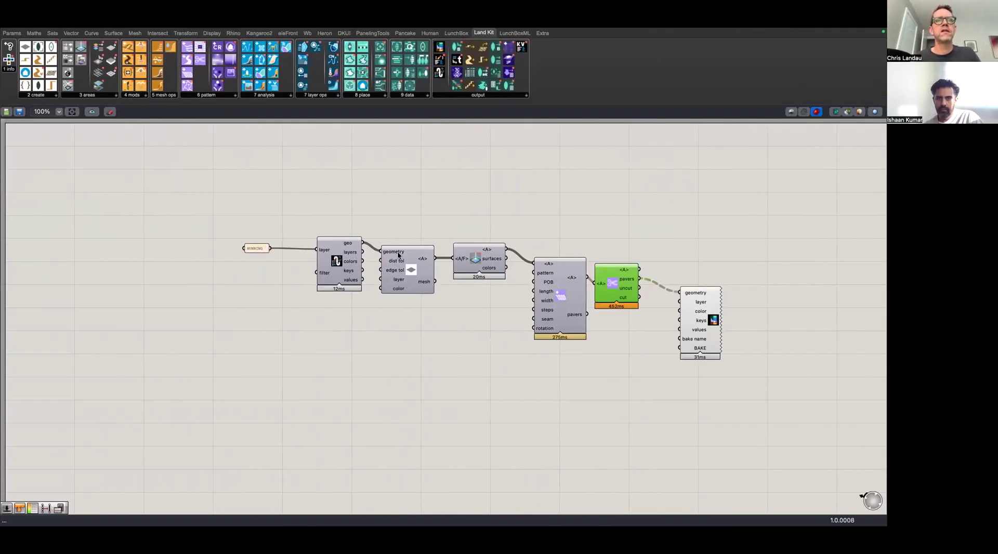
Turn on the preview of the component that trims and flattens the areas and check the result in Rhino
{"action": "left_click", "coordinate": [331, 252]}
{"action": "left_click", "coordinate": [461, 259]}
{"action": "middle_click", "coordinate": [482, 255]}
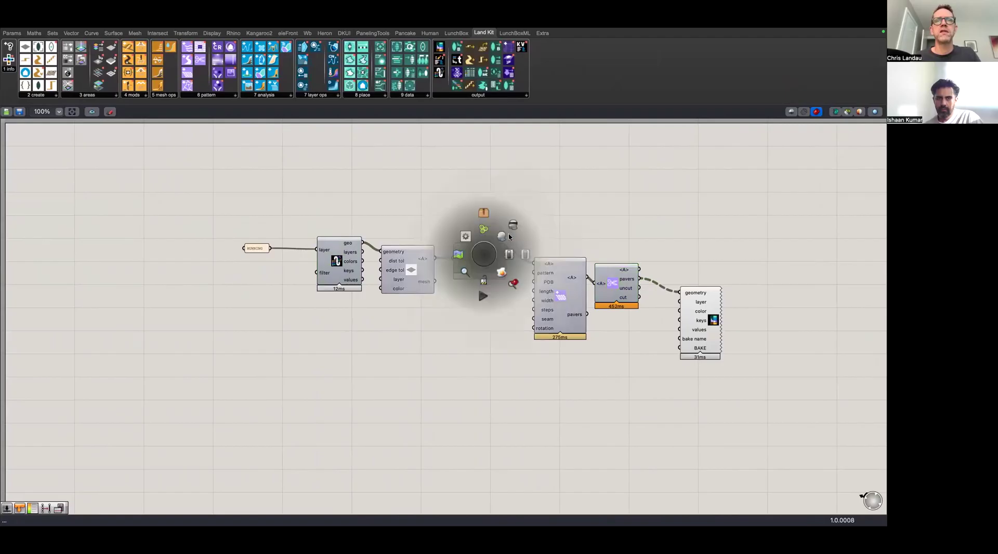
{"action": "left_click", "coordinate": [503, 235]}
{"action": "key", "text": "ctrl+Left"}
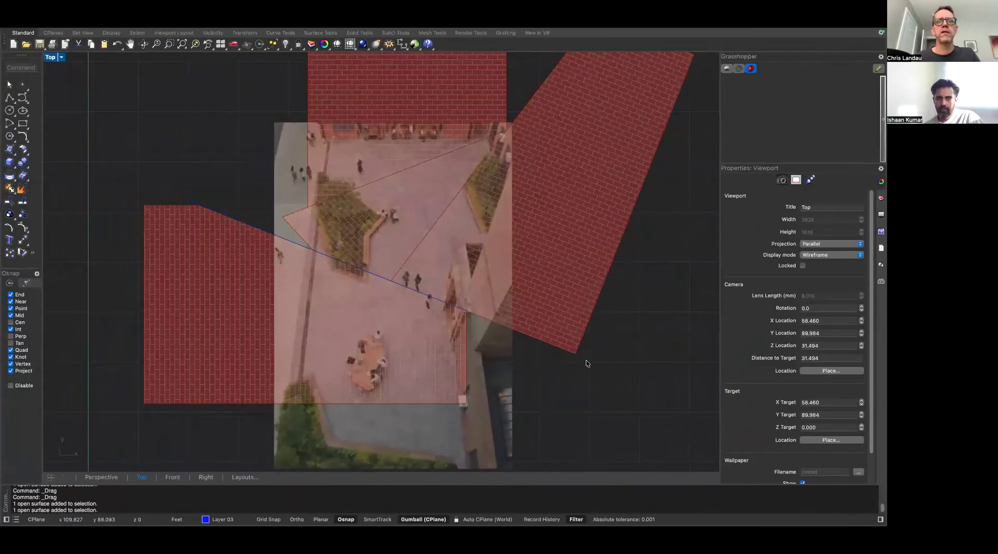
{"action": "key", "text": "ctrl+Right"}
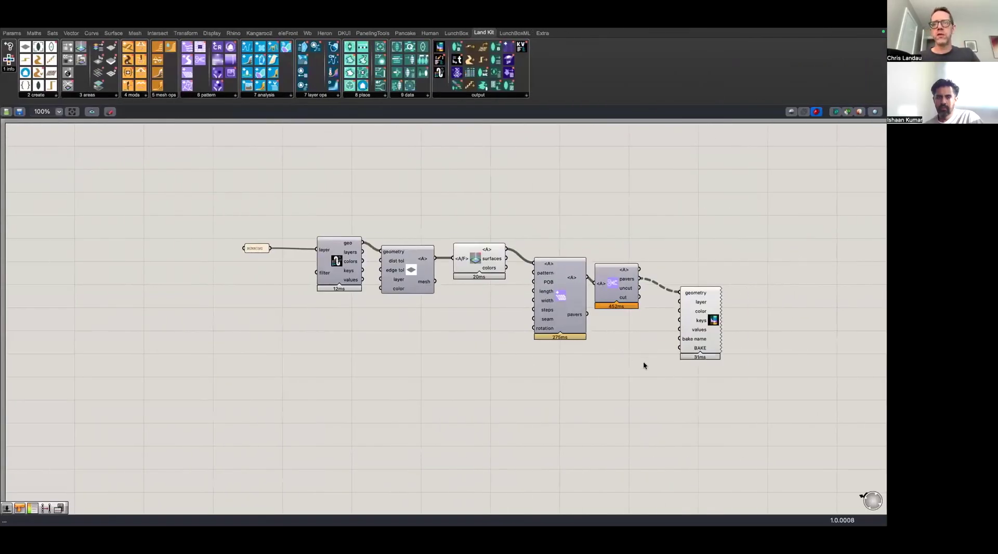
Add a white Colour Swatch and connect it to the color input of Bake+Preview
{"action": "double_click", "coordinate": [642, 361]}
{"action": "type", "text": "white"}
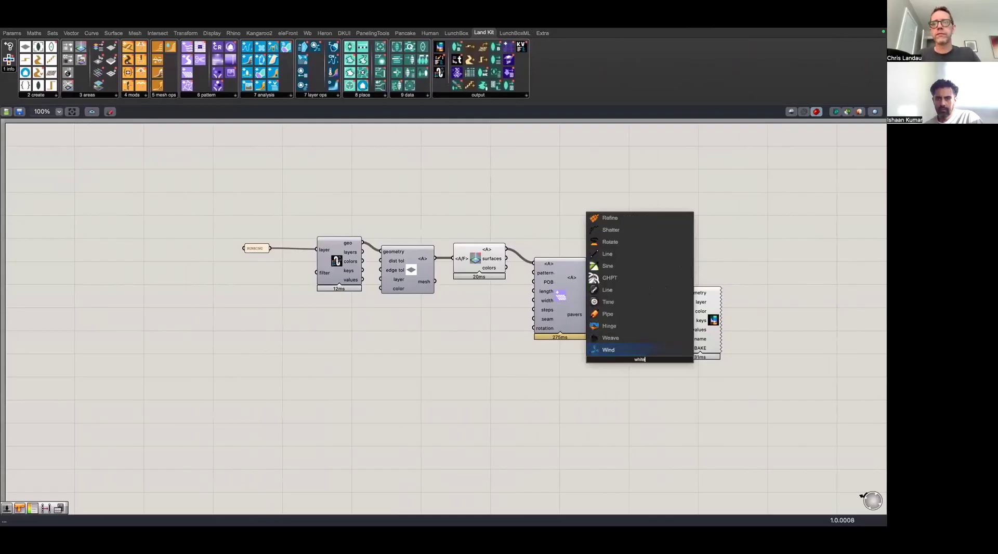
{"action": "key", "text": "BackSpace"}
{"action": "key", "text": "BackSpace"}
{"action": "key", "text": "BackSpace"}
{"action": "key", "text": "BackSpace"}
{"action": "key", "text": "BackSpace"}
{"action": "type", "text": "swatc"}
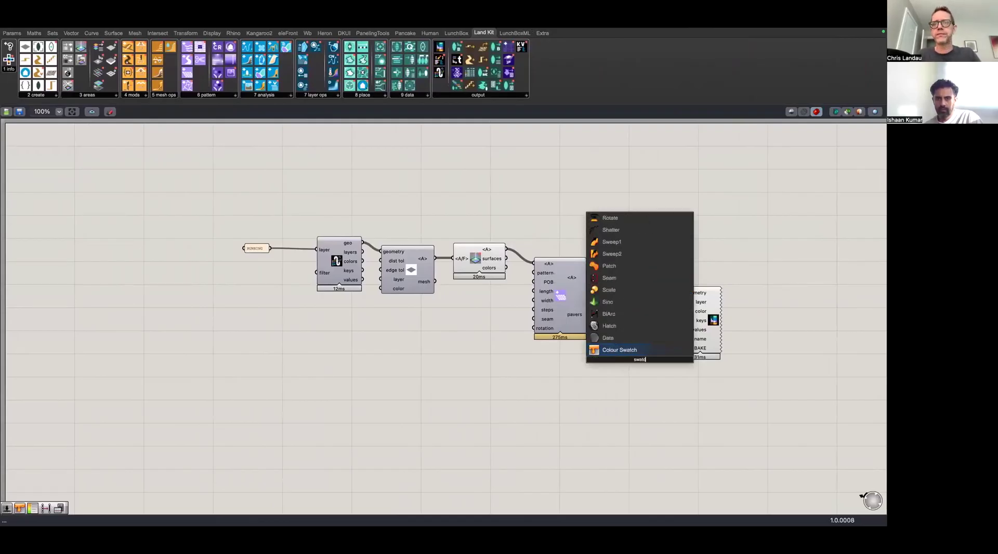
{"action": "key", "text": "Return"}
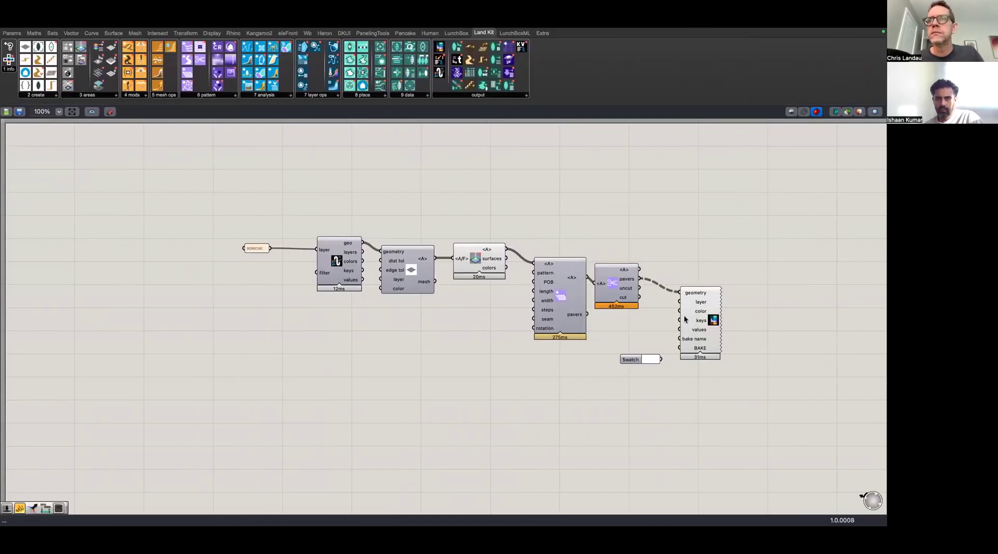
{"action": "left_click_drag", "start_coordinate": [680, 312], "coordinate": [628, 349]}
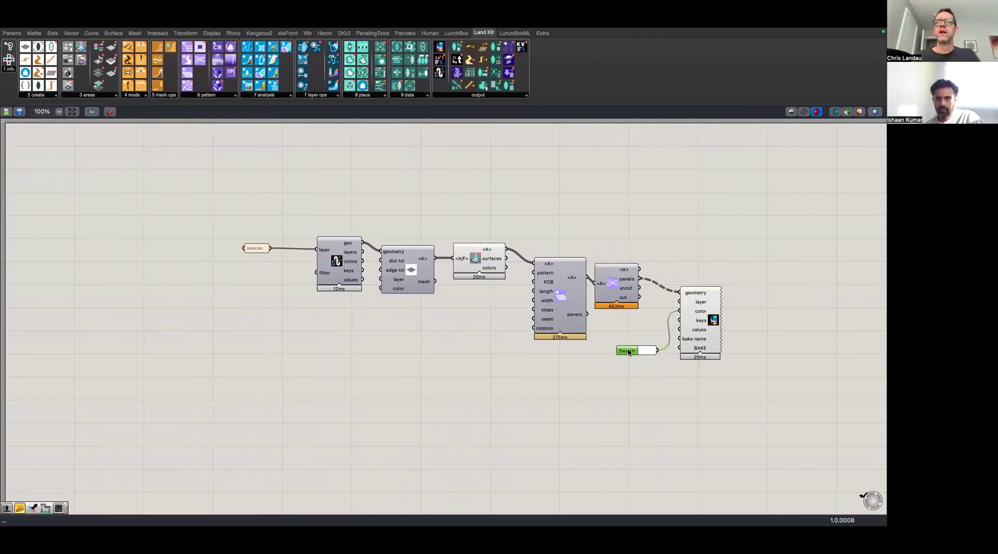
Examine the coloured paver preview over the faded aerial photo in Rhino's plan view
{"action": "key", "text": "ctrl+Left"}
{"action": "scroll", "coordinate": [480, 295], "scroll_direction": "up", "scroll_amount": 5}
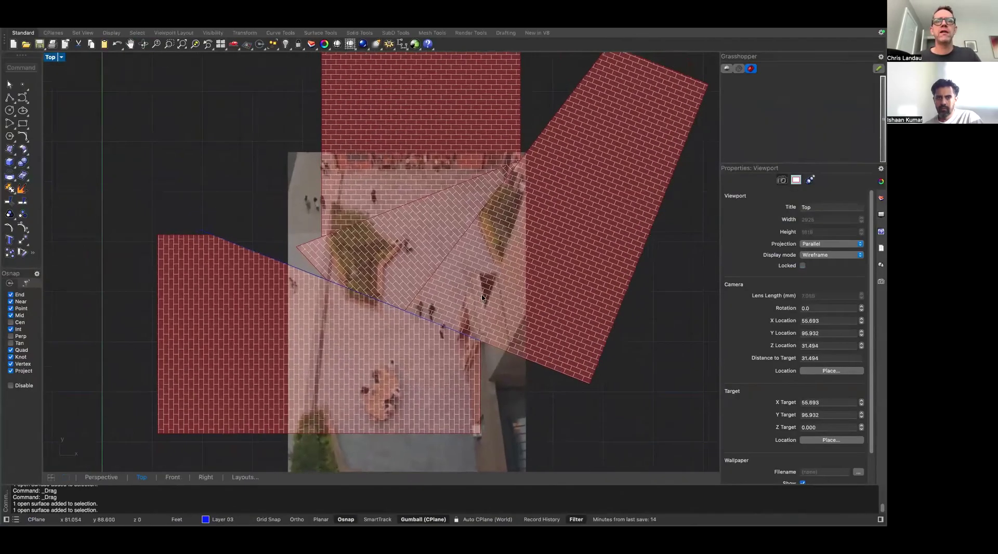
{"action": "scroll", "coordinate": [476, 295], "scroll_direction": "up", "scroll_amount": 3}
{"action": "scroll", "coordinate": [475, 294], "scroll_direction": "down", "scroll_amount": 6}
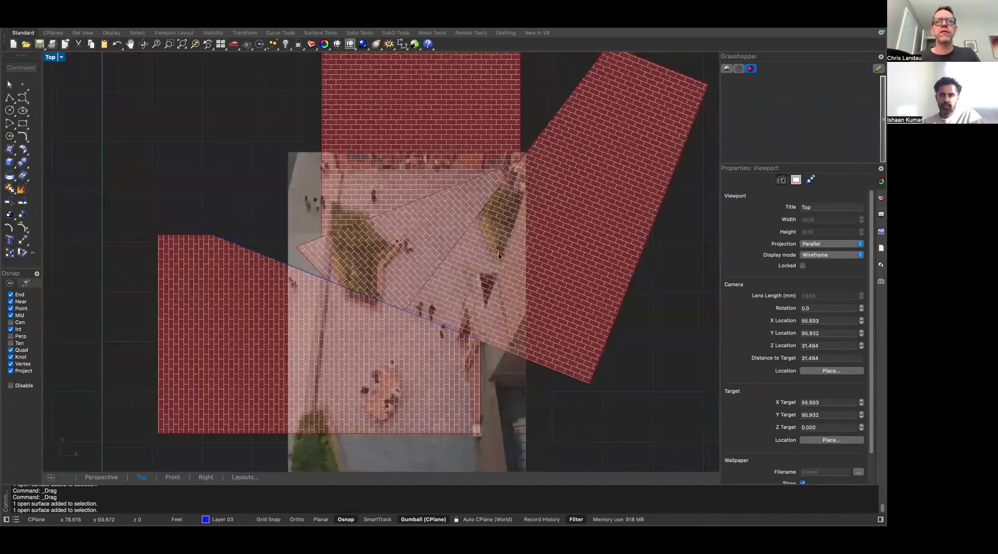
{"action": "scroll", "coordinate": [499, 255], "scroll_direction": "up", "scroll_amount": 4}
{"action": "scroll", "coordinate": [499, 254], "scroll_direction": "down", "scroll_amount": 5}
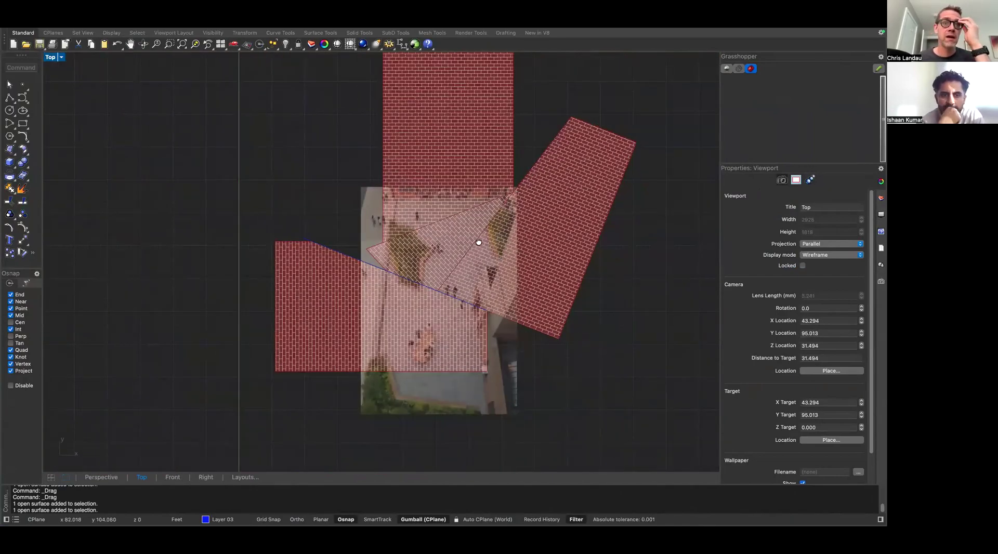
Switch to Grasshopper and space out the components, moving Bake+Preview, the swatch and the layer reference with its RUNNING panel away from the chain
{"action": "scroll", "coordinate": [470, 250], "scroll_direction": "up", "scroll_amount": 3}
{"action": "right_click_drag", "start_coordinate": [428, 254], "coordinate": [404, 255]}
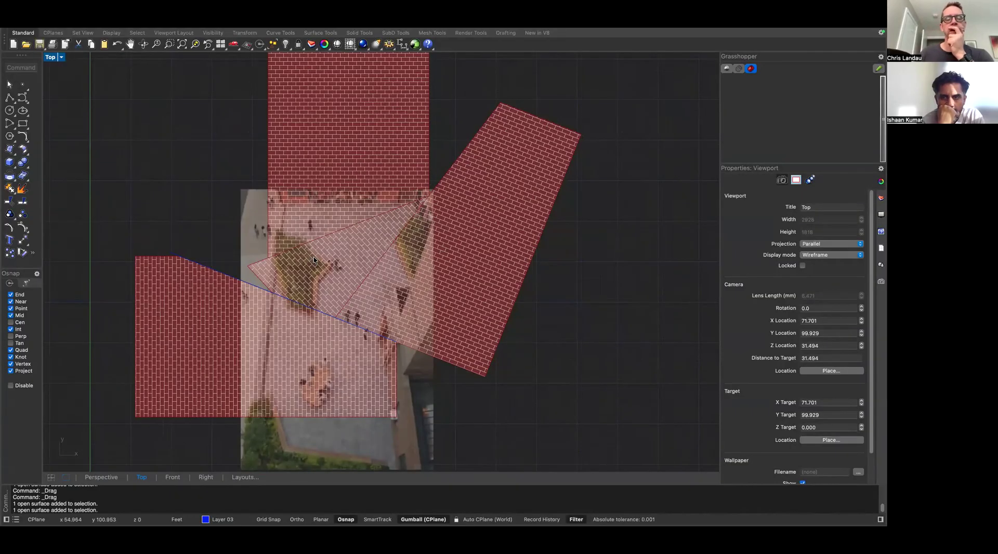
{"action": "key", "text": "ctrl+Right"}
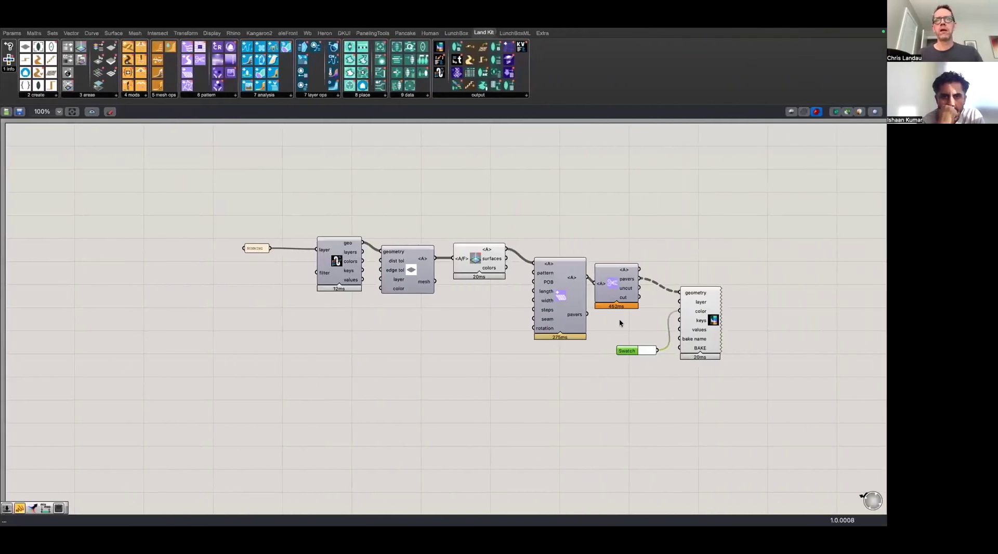
{"action": "right_click_drag", "start_coordinate": [614, 307], "coordinate": [484, 291]}
{"action": "left_click_drag", "start_coordinate": [581, 308], "coordinate": [646, 310]}
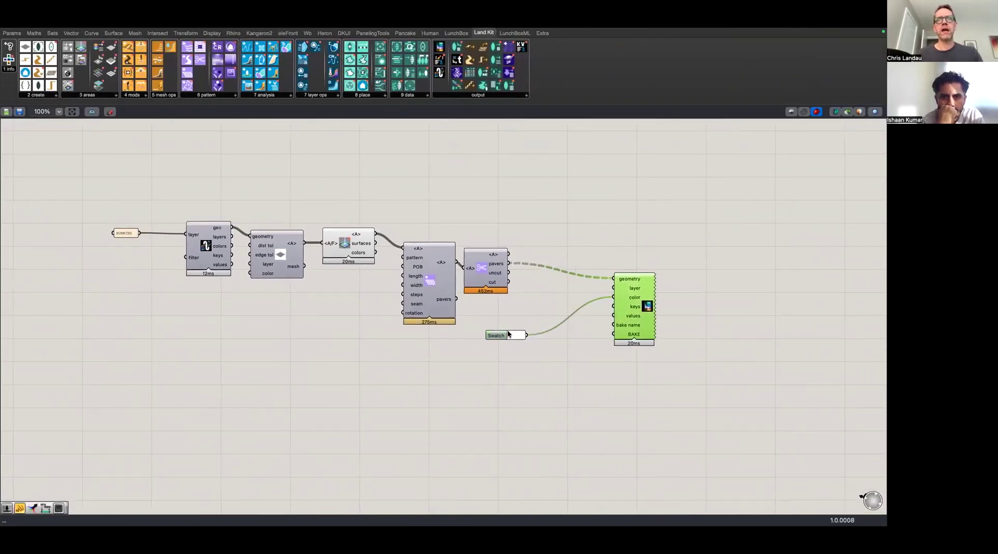
{"action": "left_click_drag", "start_coordinate": [497, 336], "coordinate": [522, 331]}
{"action": "right_click_drag", "start_coordinate": [261, 350], "coordinate": [331, 354]}
{"action": "left_click_drag", "start_coordinate": [283, 183], "coordinate": [184, 270]}
{"action": "left_click_drag", "start_coordinate": [285, 252], "coordinate": [246, 270]}
Add a Customize Parameters component below the layer reference and connect the RUNNING panel to its layer input
{"action": "double_click", "coordinate": [263, 384]}
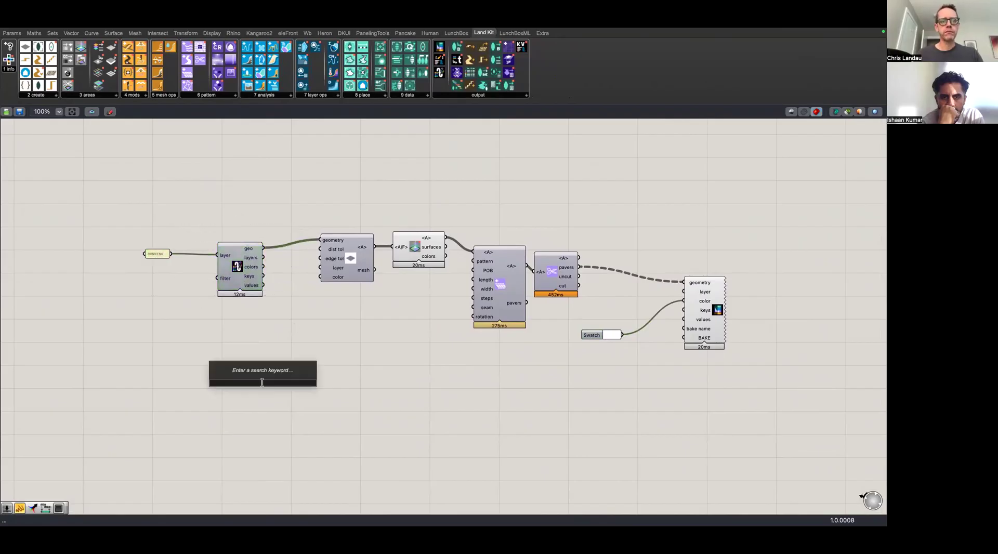
{"action": "type", "text": "custom"}
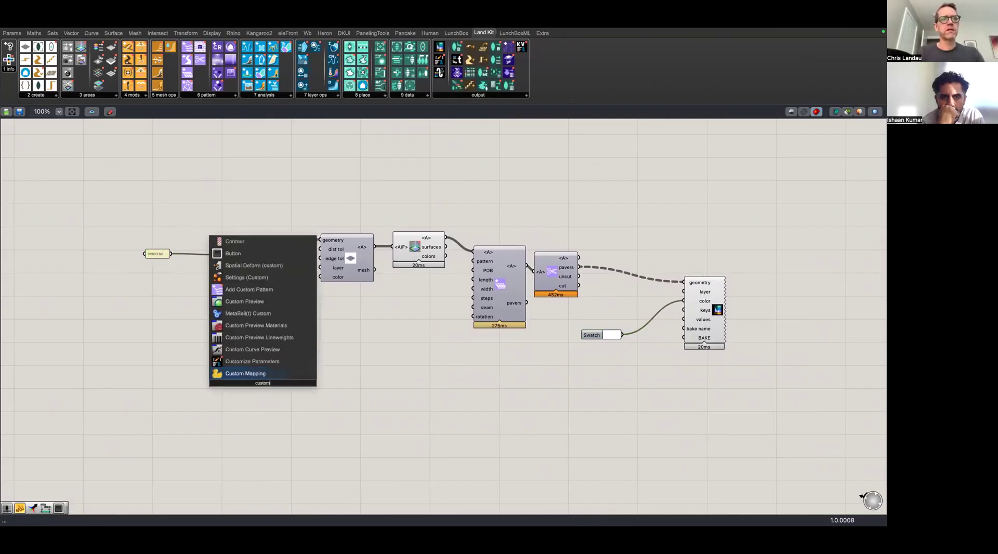
{"action": "key", "text": "Up"}
{"action": "key", "text": "Return"}
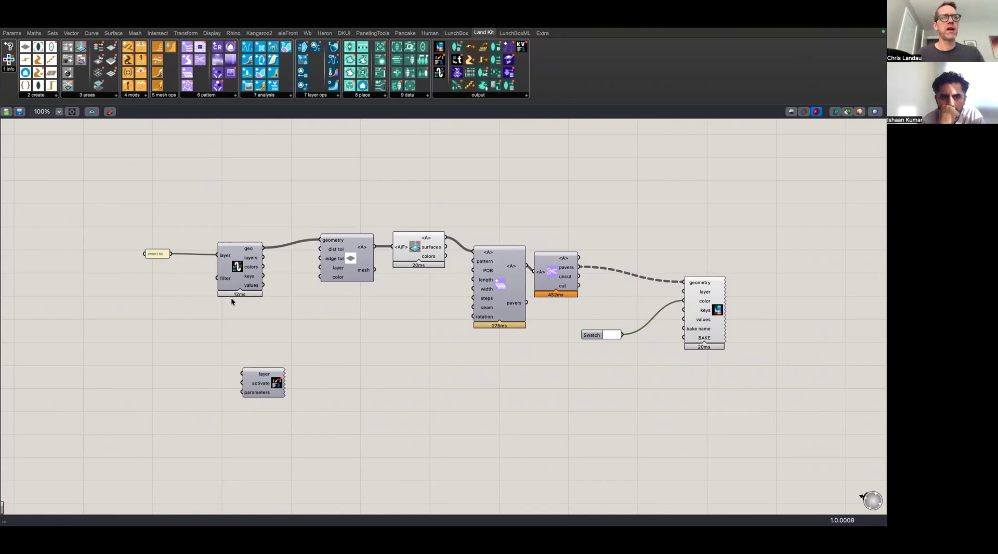
{"action": "left_click_drag", "start_coordinate": [170, 254], "coordinate": [236, 363]}
{"action": "double_click", "coordinate": [173, 378]}
{"action": "type", "text": "togg"}
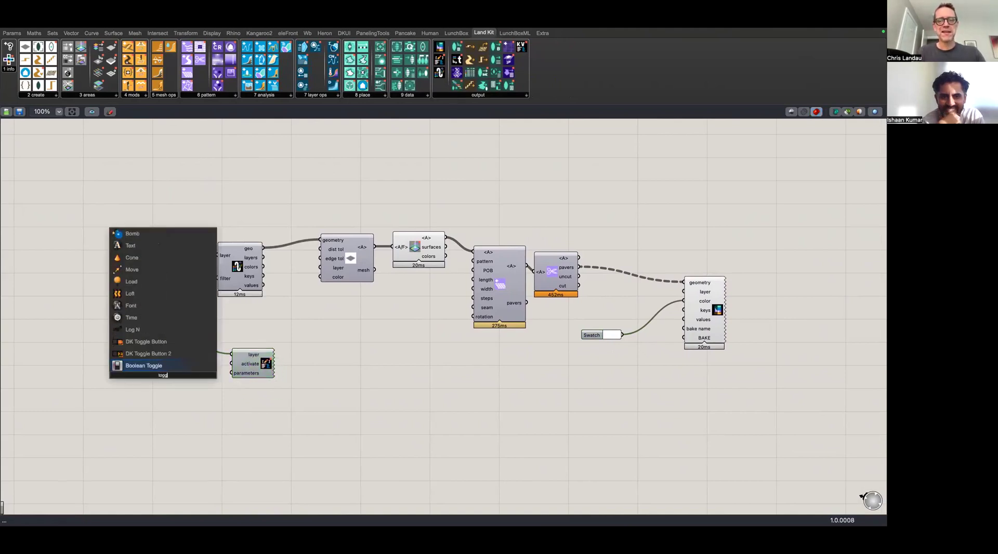
{"action": "key", "text": "Return"}
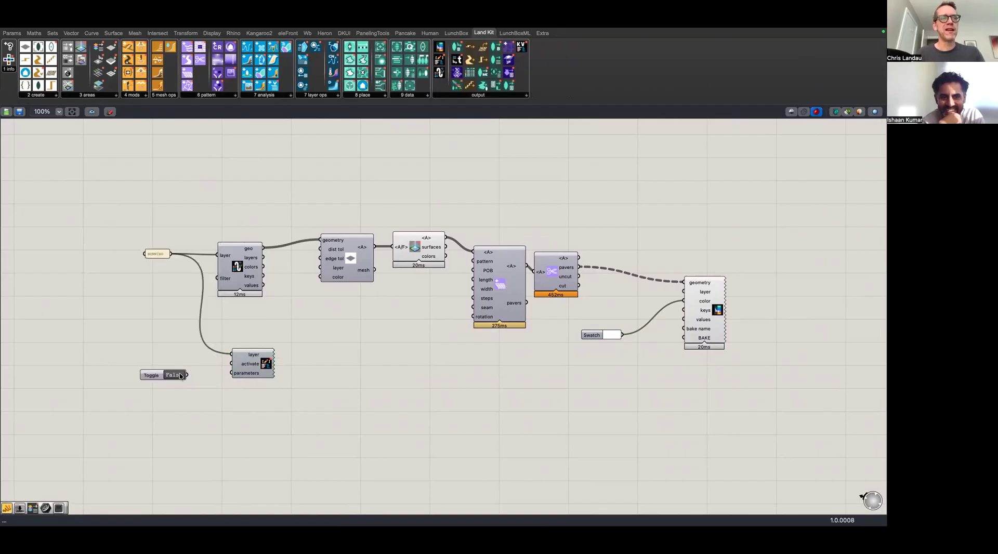
{"action": "left_click", "coordinate": [154, 375]}
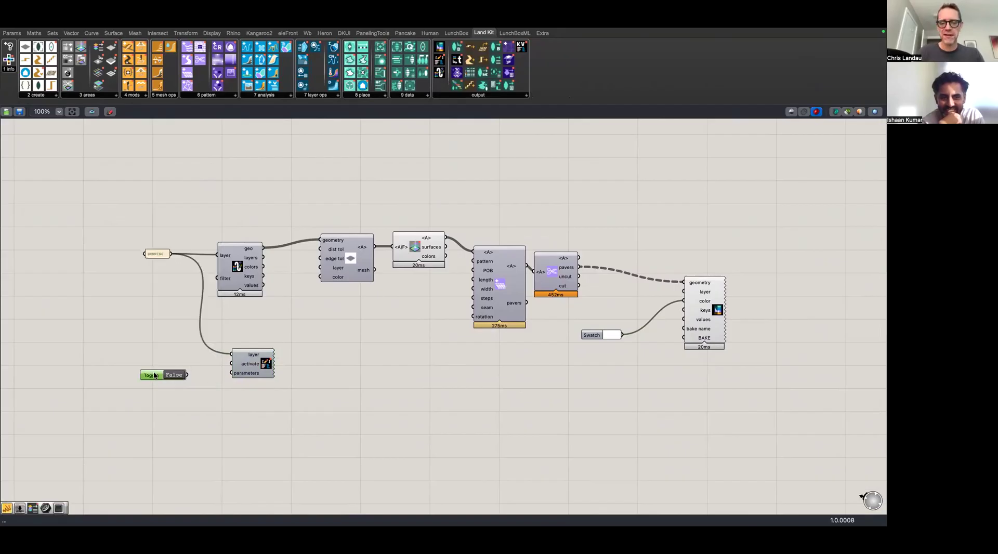
{"action": "key", "text": "Delete"}
Add a Button and connect it to the activate input of Customize Parameters
{"action": "double_click", "coordinate": [154, 375]}
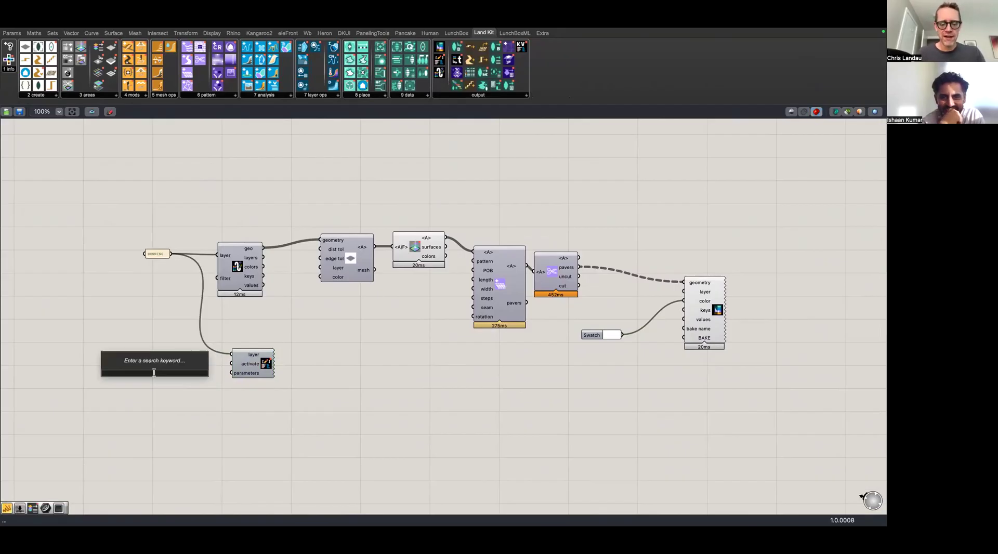
{"action": "type", "text": "butt"}
{"action": "key", "text": "Return"}
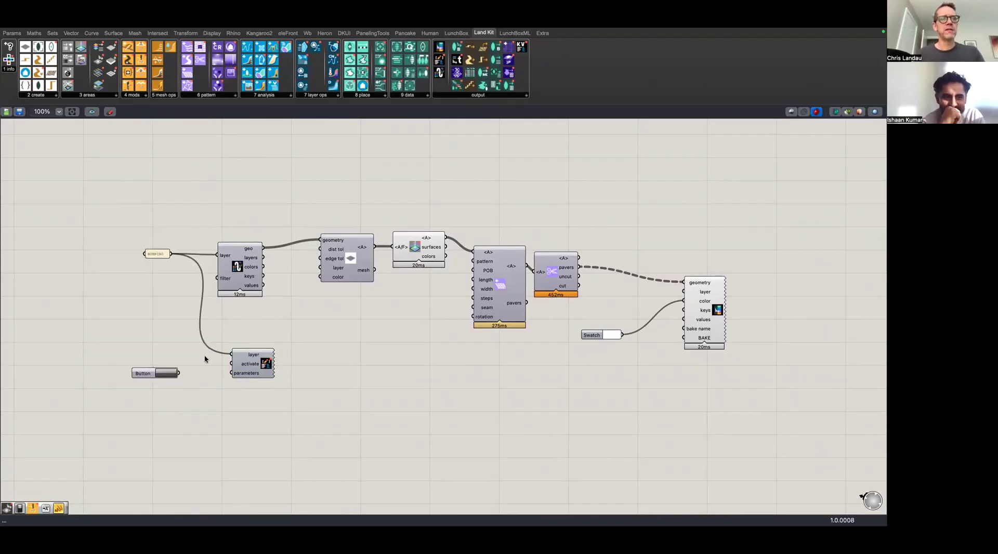
{"action": "left_click", "coordinate": [149, 370]}
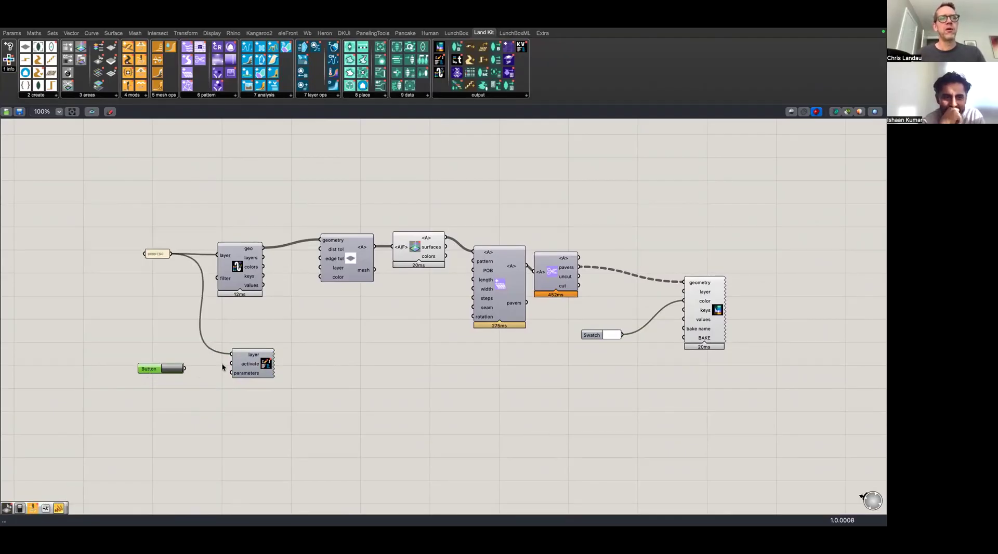
{"action": "left_click_drag", "start_coordinate": [231, 363], "coordinate": [184, 369]}
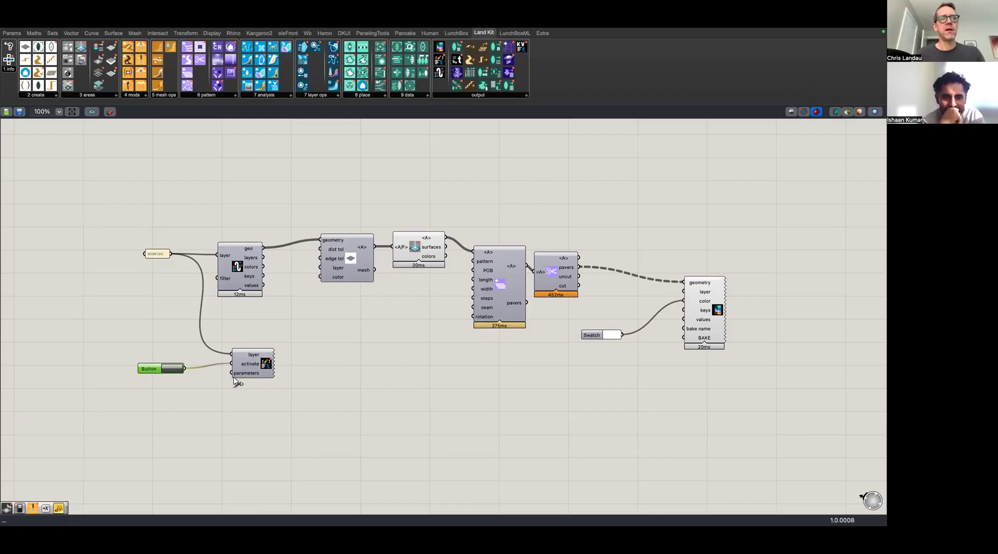
Add a panel containing "angle" and connect it to the parameters input of Customize Parameters
{"action": "double_click", "coordinate": [206, 410]}
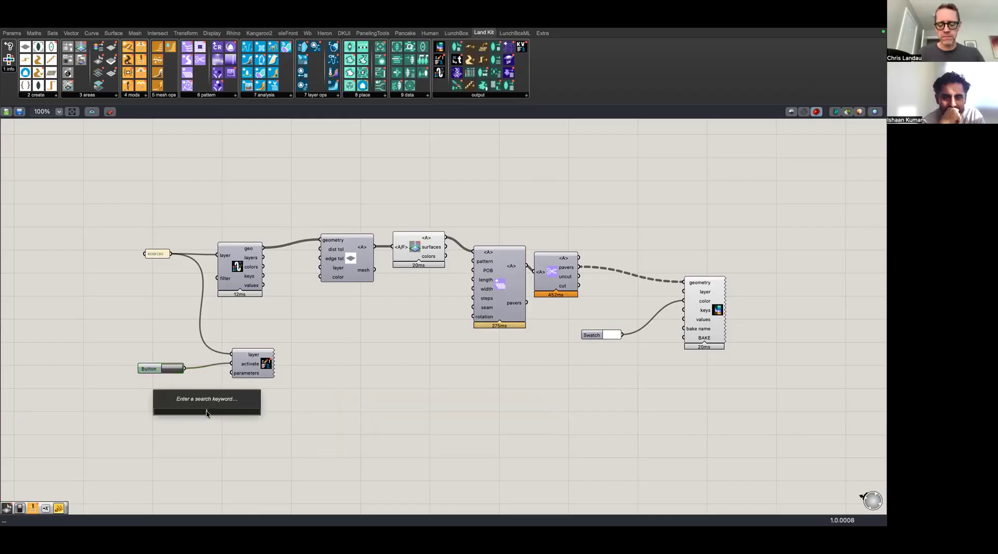
{"action": "type", "text": "panel"}
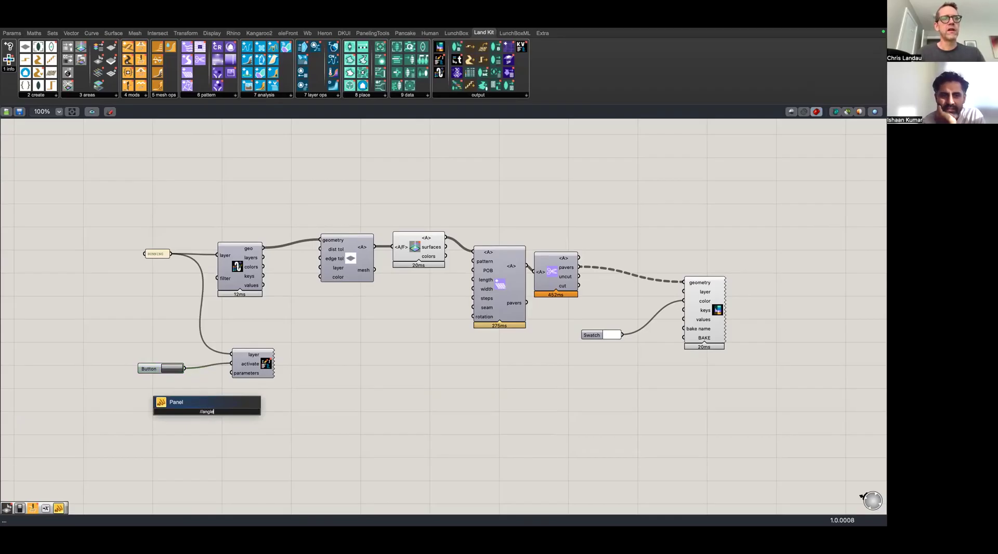
{"action": "key", "text": "Return"}
{"action": "left_click_drag", "start_coordinate": [231, 373], "coordinate": [196, 409]}
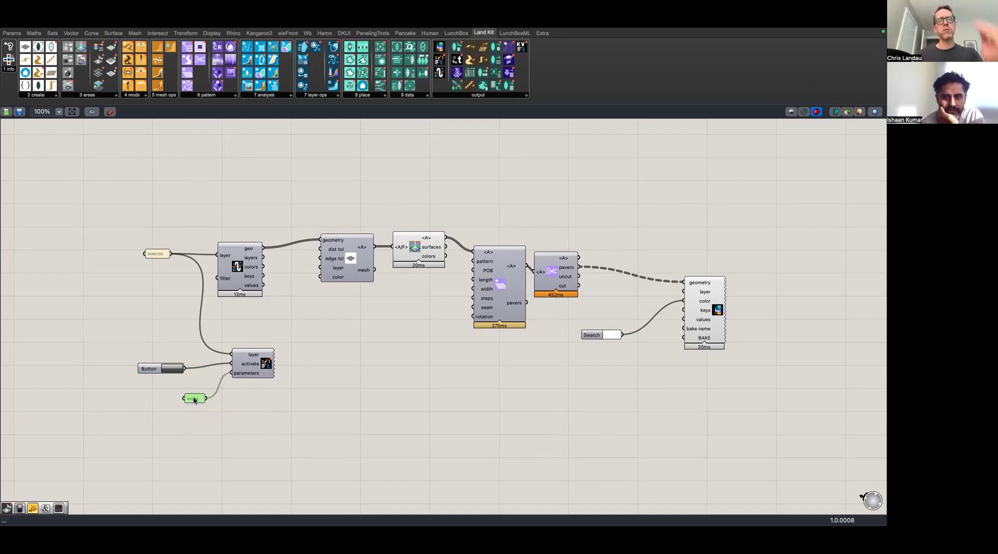
{"action": "right_click", "coordinate": [193, 398]}
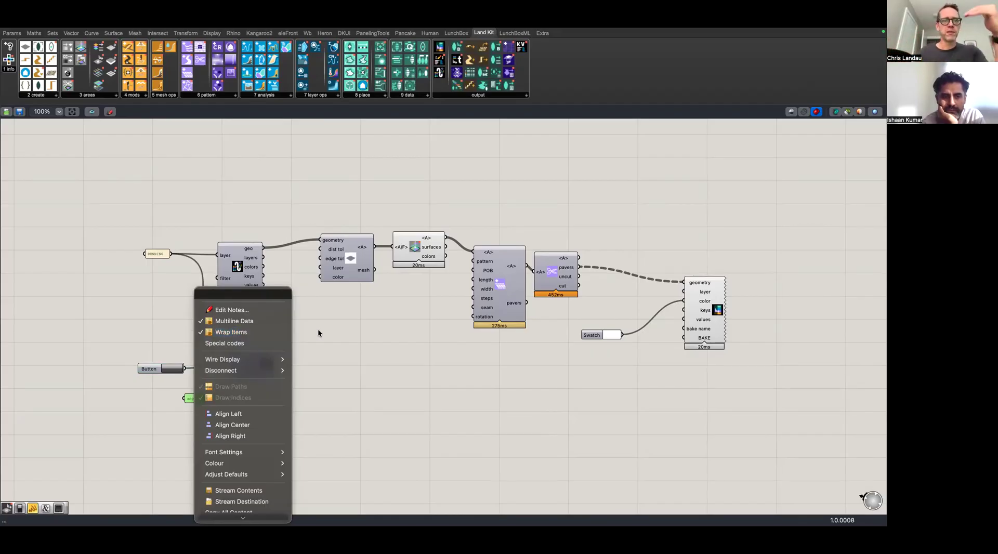
{"action": "left_click", "coordinate": [354, 371]}
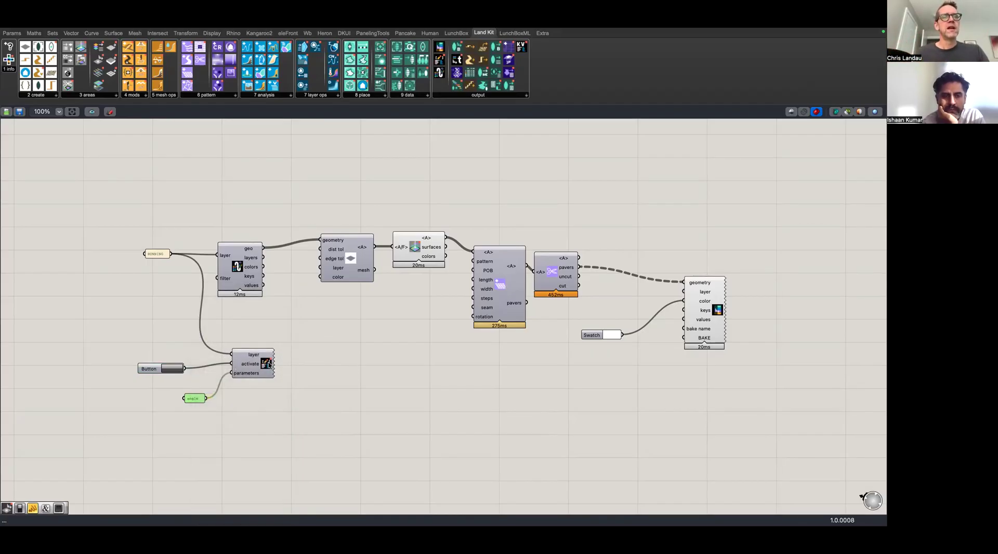
Activate Customize Parameters with its button and move the RUNNING parameter window clear of the components
{"action": "left_click", "coordinate": [265, 364]}
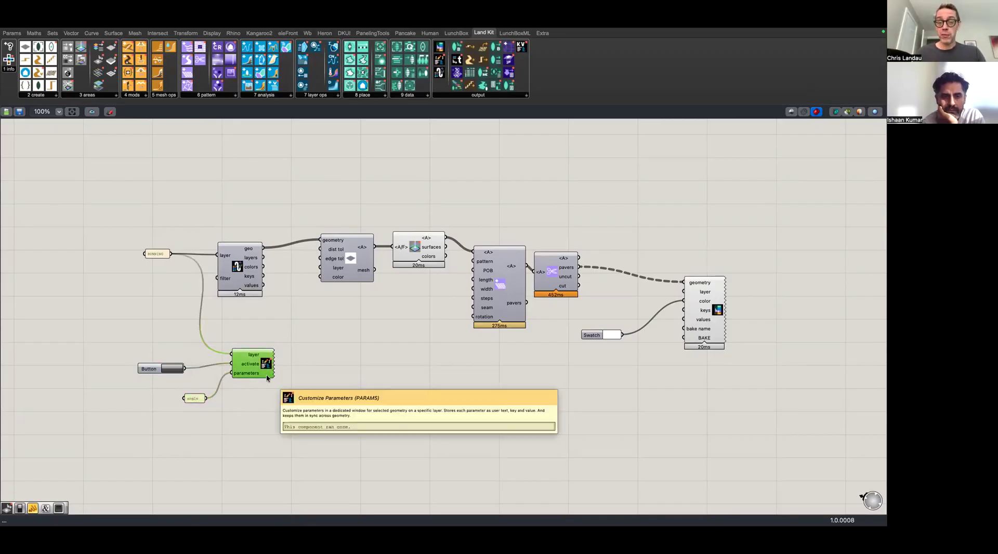
{"action": "left_click", "coordinate": [281, 415]}
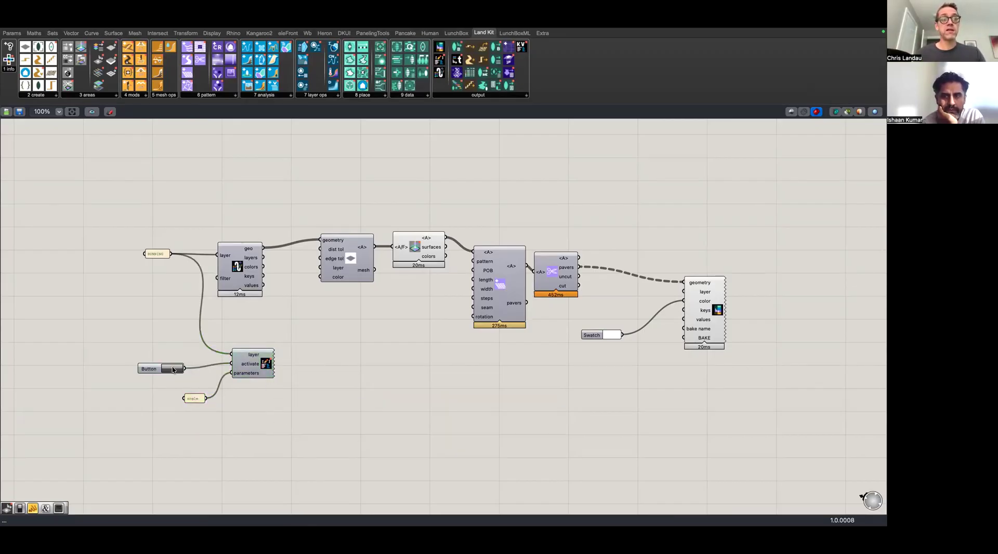
{"action": "left_click", "coordinate": [173, 369]}
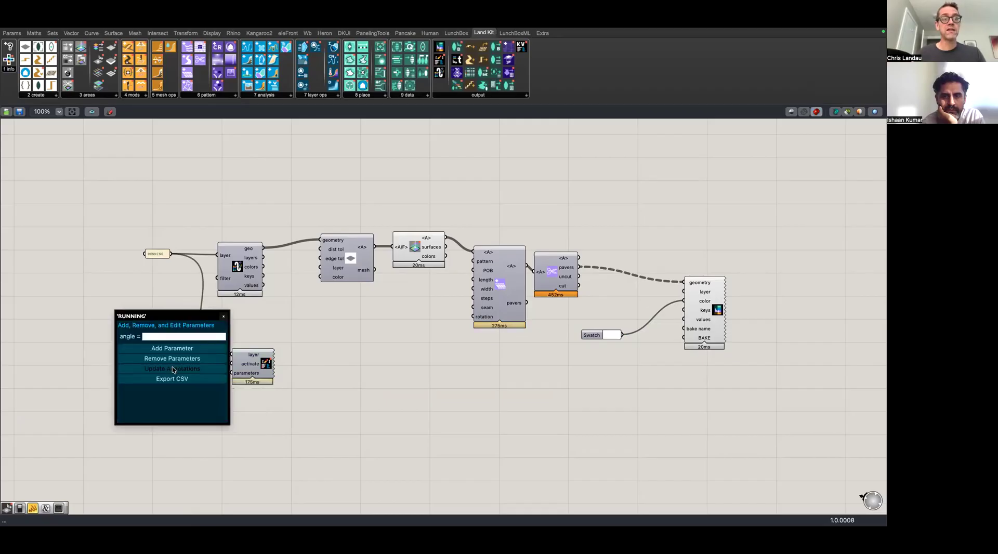
{"action": "left_click_drag", "start_coordinate": [175, 319], "coordinate": [120, 304]}
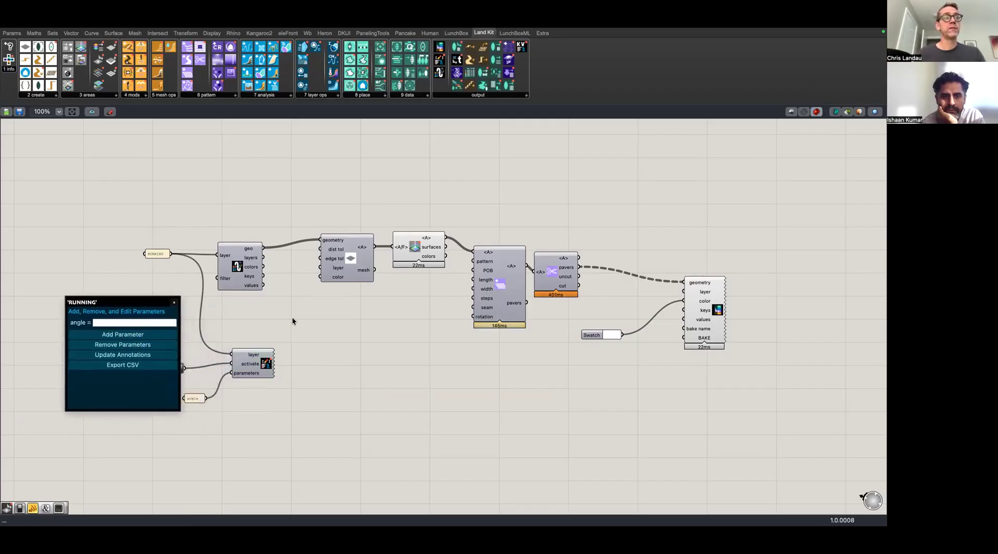
Switch to Rhino and delete the blue boundary curve along the slanted edge of the lower-left paved area
{"action": "key", "text": "ctrl+Left"}
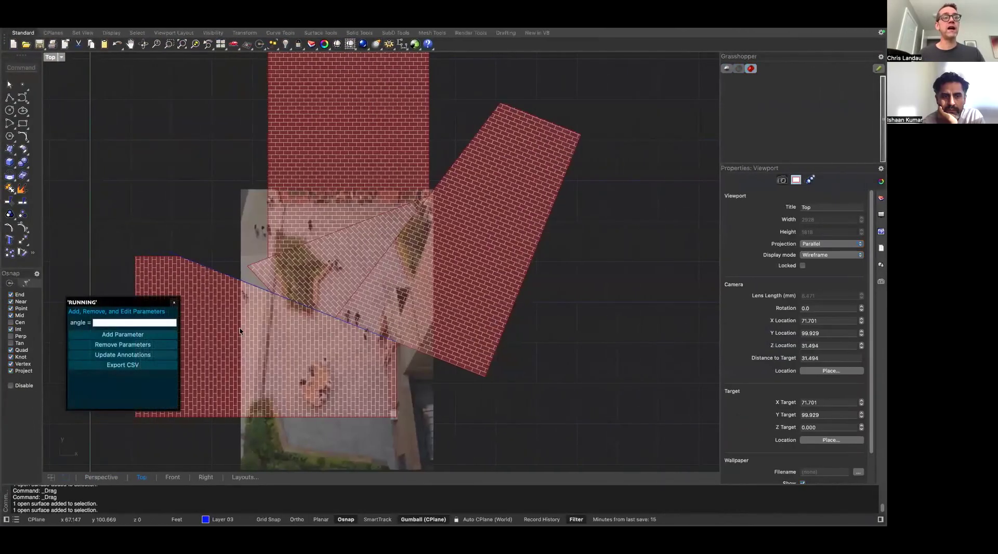
{"action": "left_click", "coordinate": [201, 266]}
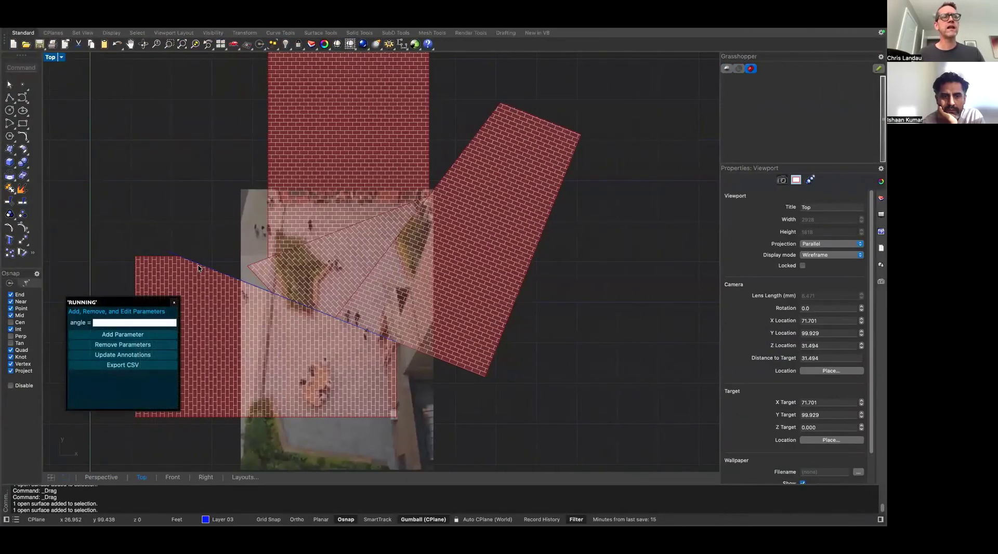
{"action": "key", "text": "Delete"}
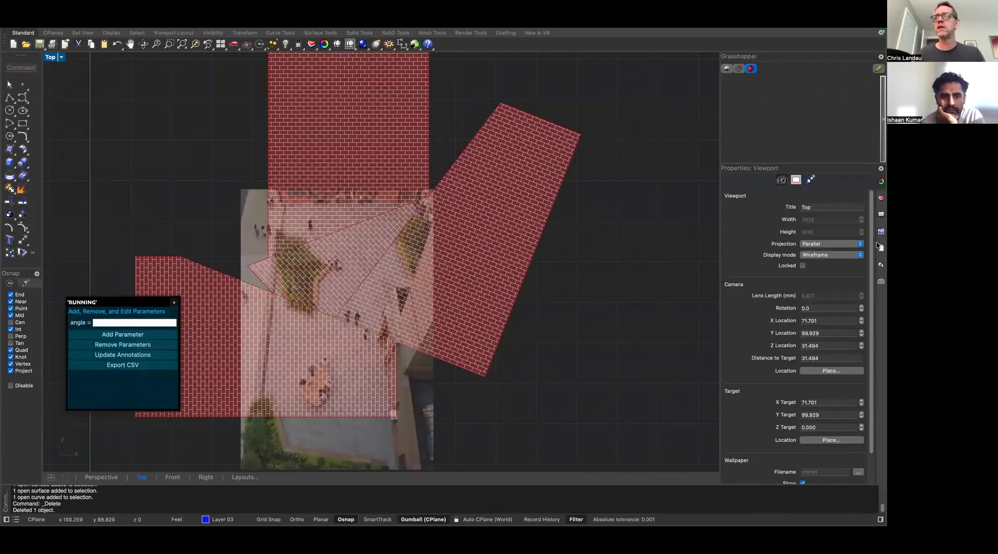
Turn on the RUNNING layer and set the angle parameter of the lower-left surface to 90
{"action": "left_click", "coordinate": [879, 182]}
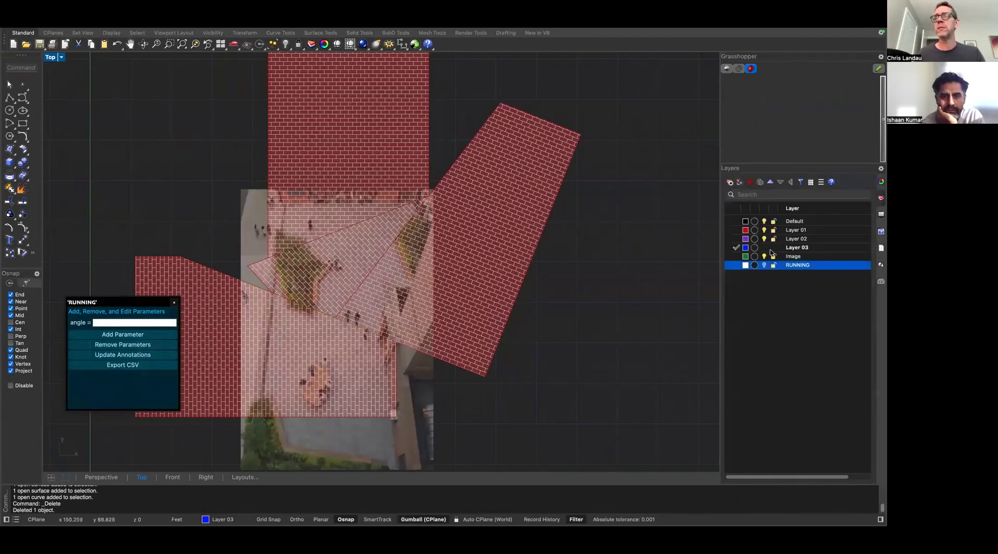
{"action": "left_click", "coordinate": [174, 258]}
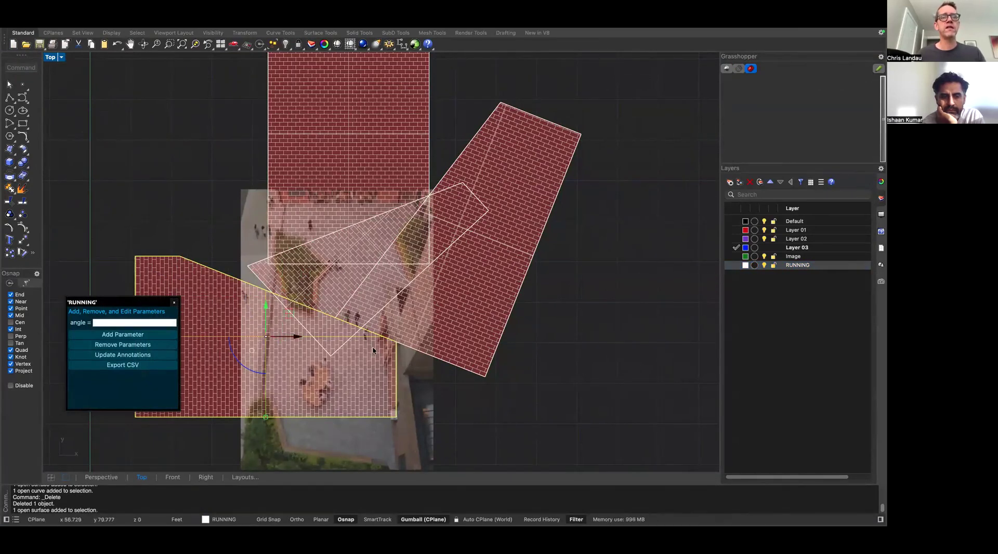
{"action": "left_click", "coordinate": [120, 324]}
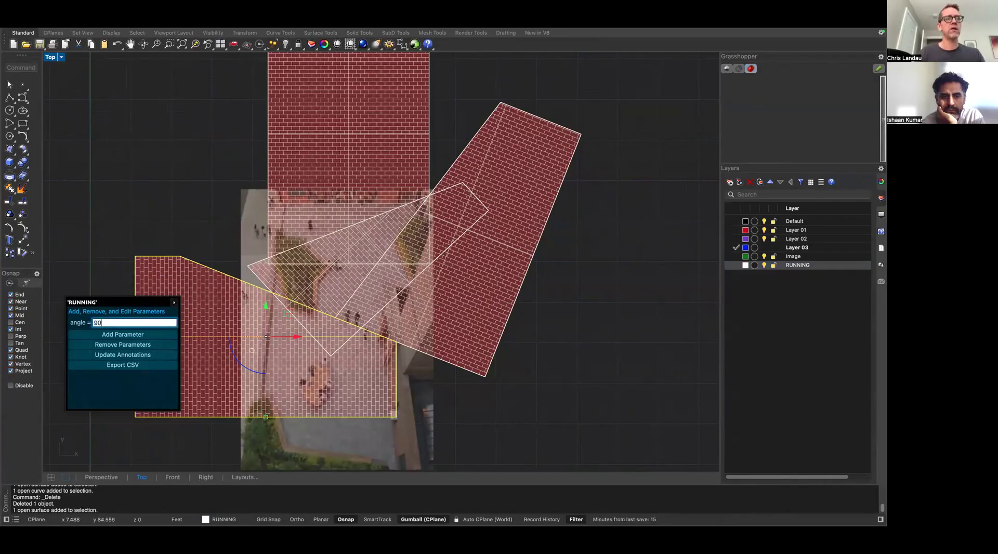
{"action": "left_click", "coordinate": [132, 220]}
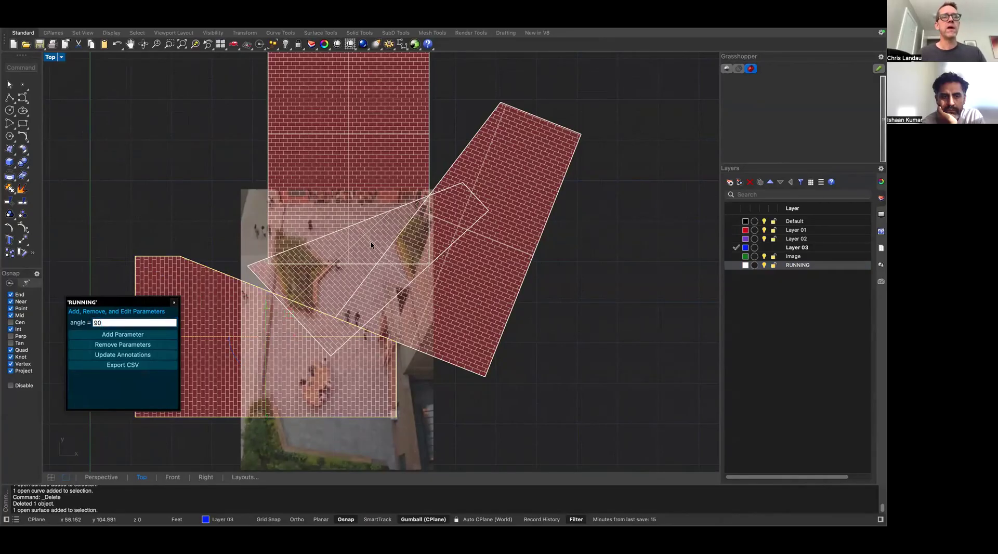
Select the other paving surfaces in turn to check their angle parameter
{"action": "left_click", "coordinate": [452, 187]}
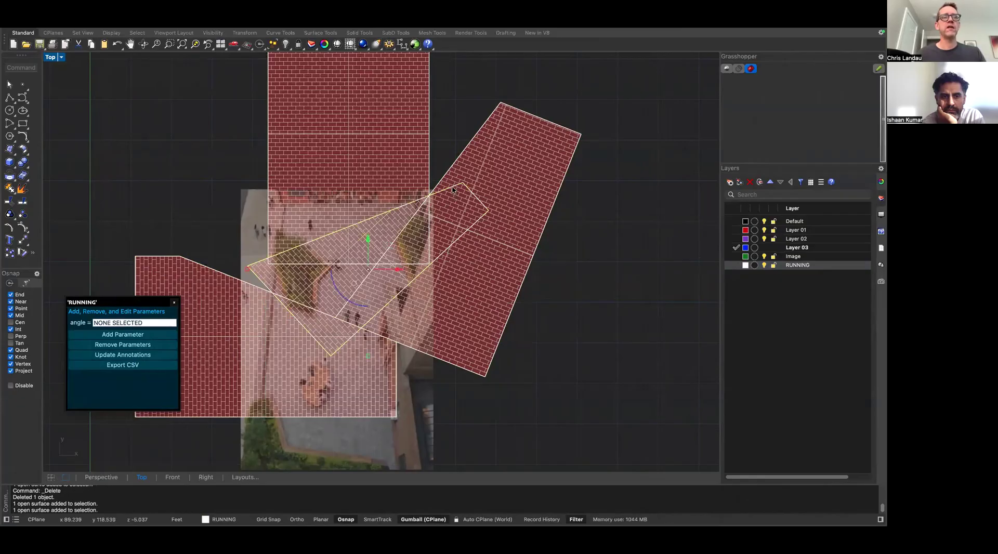
{"action": "left_click", "coordinate": [460, 159], "text": "shift"}
{"action": "left_click", "coordinate": [433, 160], "text": "shift"}
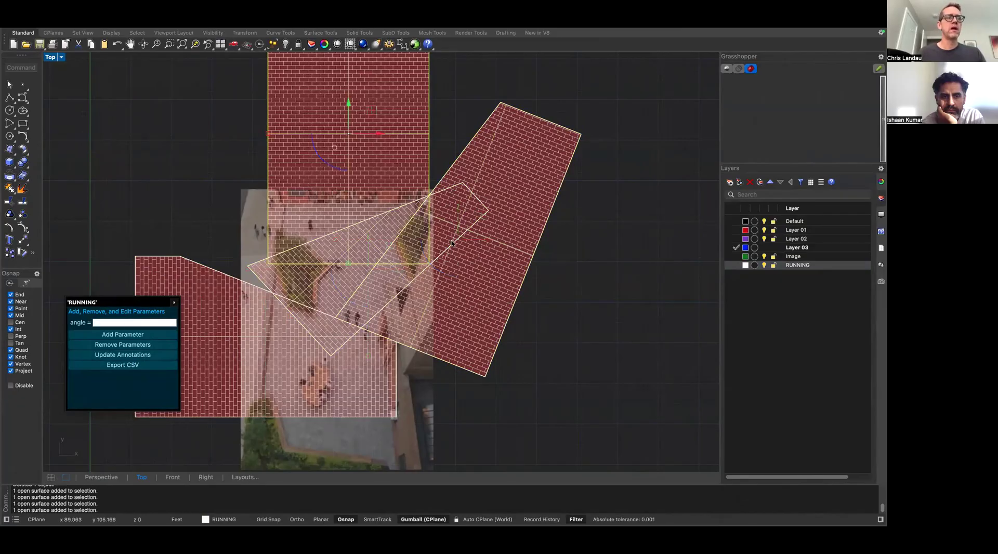
Switch to Grasshopper, add a Panel beneath the component that reads the RUNNING layer, and wire its keys output into the panel
{"action": "key", "text": "ctrl+Right"}
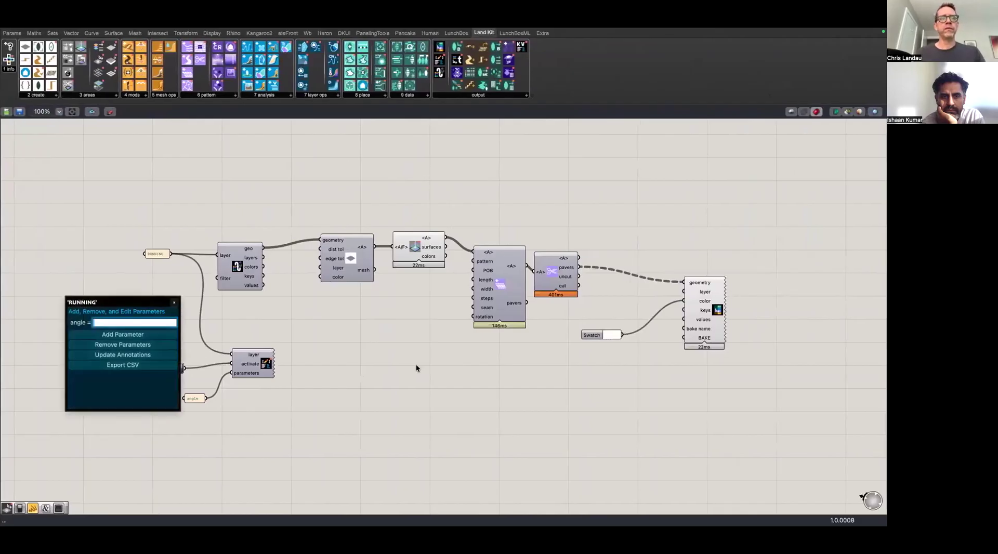
{"action": "mouse_move", "coordinate": [249, 277]}
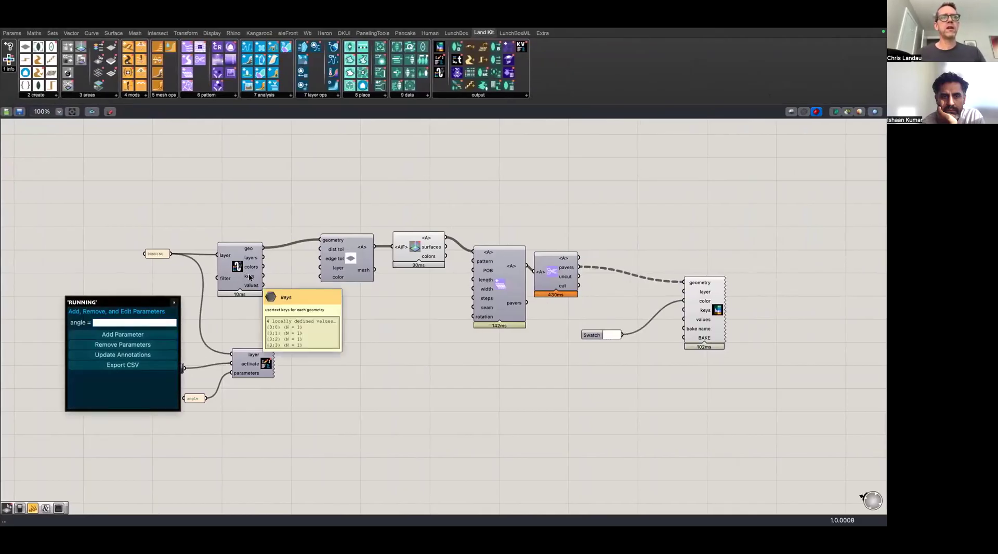
{"action": "double_click", "coordinate": [301, 332]}
{"action": "type", "text": "panel"}
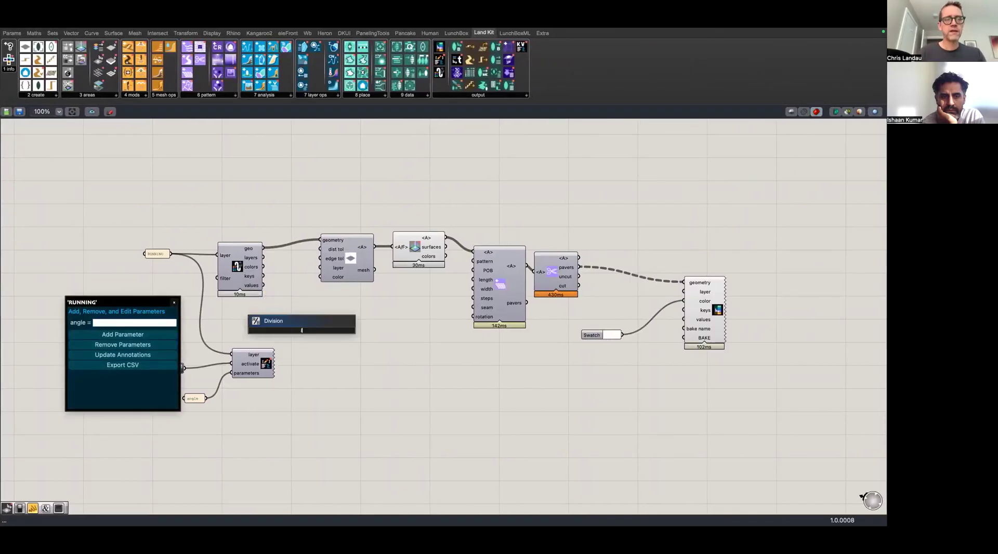
{"action": "key", "text": "Return"}
{"action": "left_click_drag", "start_coordinate": [251, 267], "coordinate": [257, 259]}
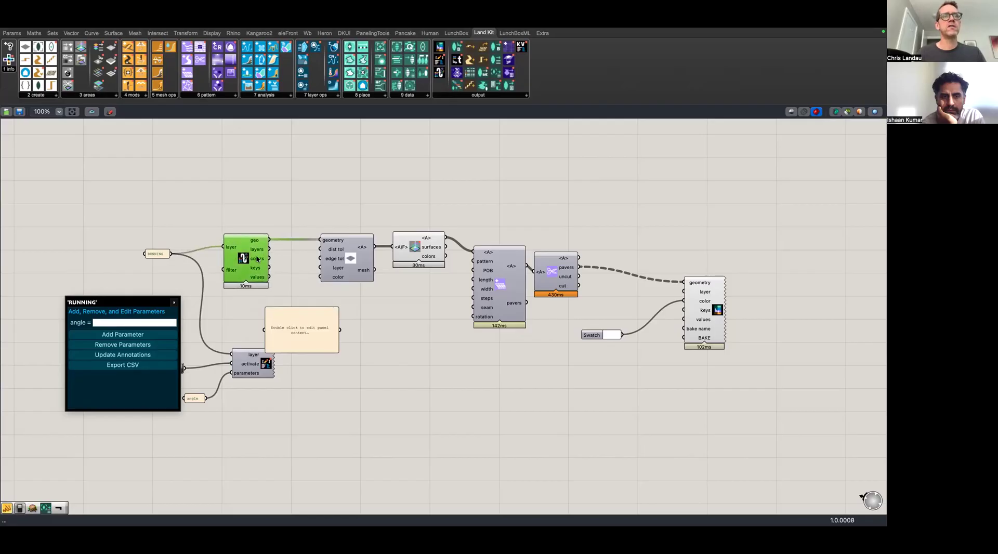
{"action": "left_click_drag", "start_coordinate": [281, 335], "coordinate": [314, 330]}
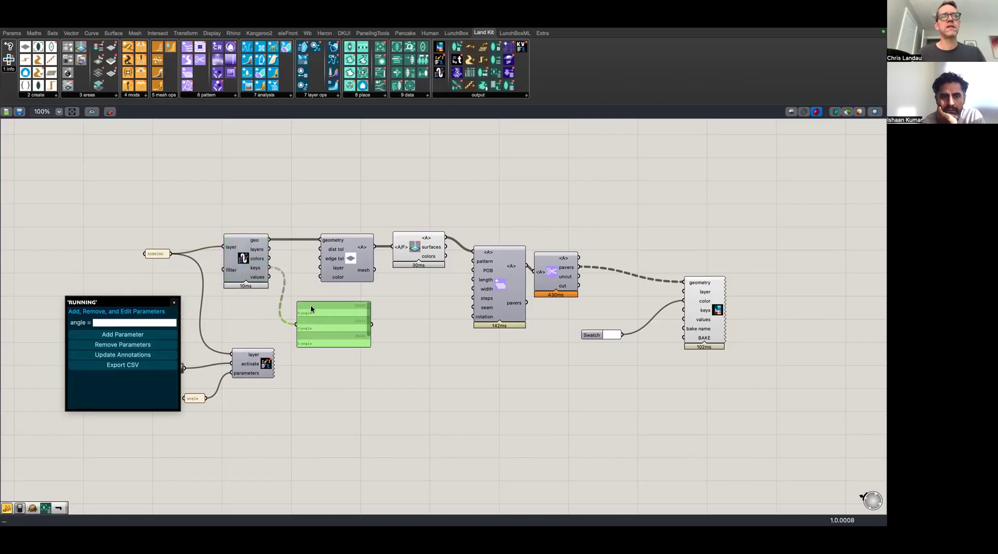
Feed the panel from the values output instead of keys and enlarge it to show every surface's value
{"action": "left_click_drag", "start_coordinate": [270, 277], "coordinate": [295, 327]}
{"action": "left_click_drag", "start_coordinate": [367, 345], "coordinate": [367, 386]}
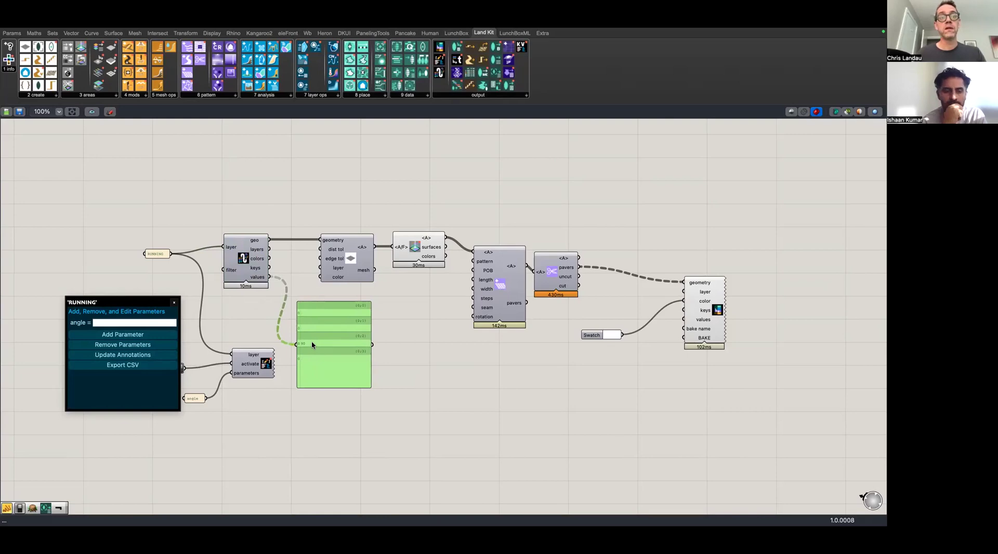
{"action": "scroll", "coordinate": [311, 342], "scroll_direction": "up", "scroll_amount": 2}
{"action": "scroll", "coordinate": [311, 344], "scroll_direction": "up", "scroll_amount": 4}
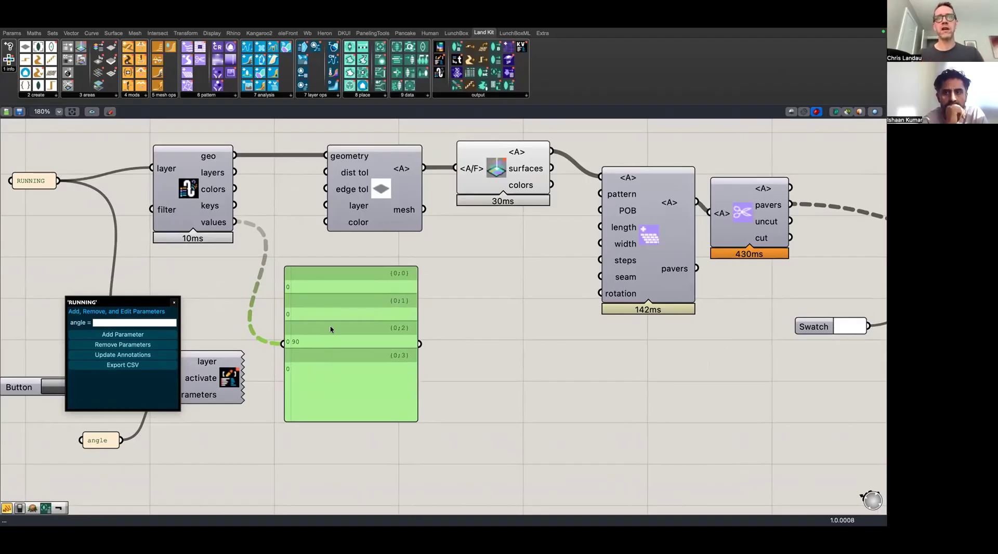
Move the values panel lower and shift the layer-reading and Customize Parameters components away from Create Area to free up space
{"action": "left_click_drag", "start_coordinate": [331, 332], "coordinate": [432, 383]}
{"action": "scroll", "coordinate": [390, 277], "scroll_direction": "left", "scroll_amount": 3}
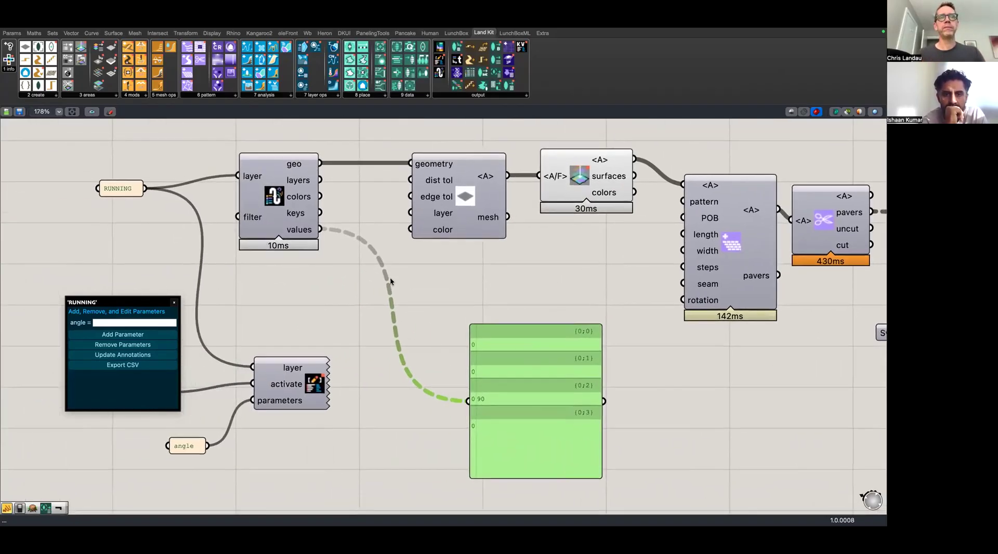
{"action": "scroll", "coordinate": [390, 277], "scroll_direction": "up", "scroll_amount": 3}
{"action": "scroll", "coordinate": [391, 280], "scroll_direction": "down", "scroll_amount": 8}
{"action": "right_click_drag", "start_coordinate": [435, 277], "coordinate": [523, 272]}
{"action": "mouse_move", "coordinate": [469, 217]}
{"action": "right_mouse_down"}
{"action": "mouse_move", "coordinate": [395, 208]}
{"action": "mouse_move", "coordinate": [452, 222]}
{"action": "right_mouse_up"}
{"action": "left_click_drag", "start_coordinate": [436, 173], "coordinate": [253, 414]}
{"action": "left_click_drag", "start_coordinate": [412, 335], "coordinate": [284, 325]}
{"action": "double_click", "coordinate": [360, 354]}
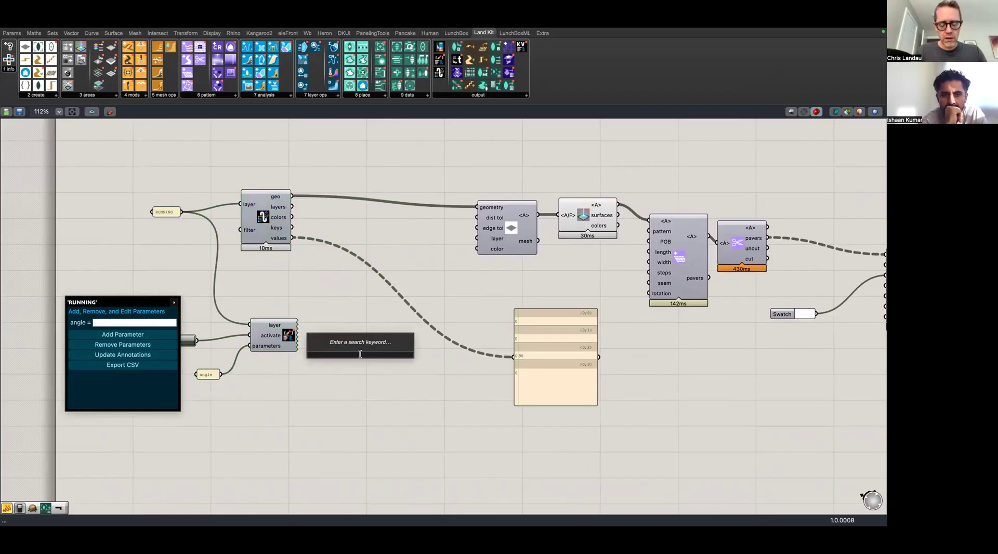
{"action": "type", "text": "dat"}
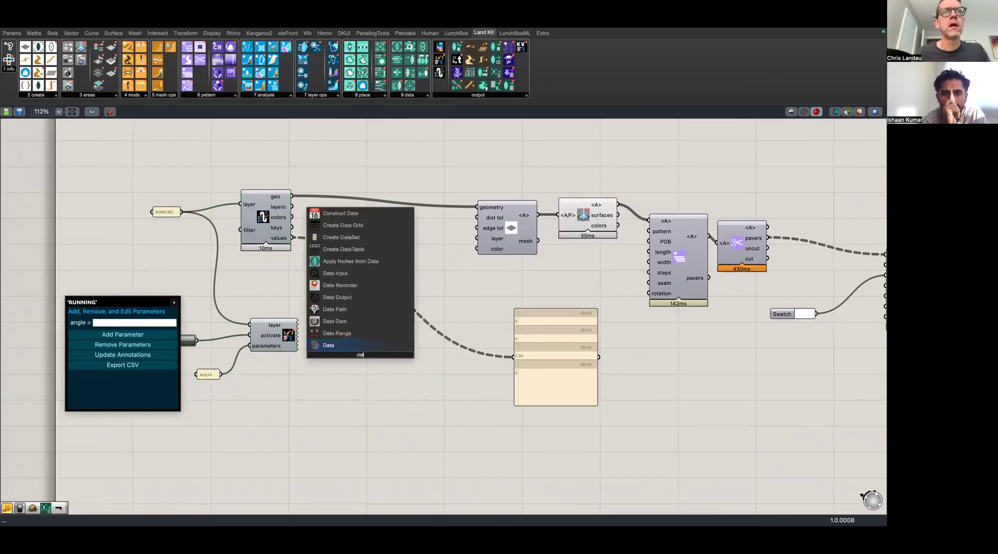
{"action": "left_click", "coordinate": [456, 302]}
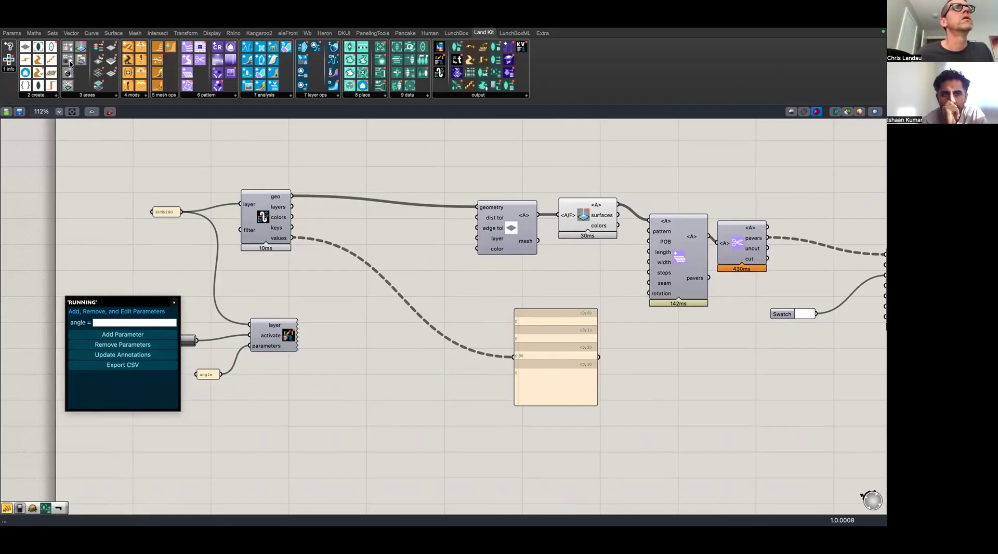
{"action": "left_click_drag", "start_coordinate": [70, 48], "coordinate": [387, 344]}
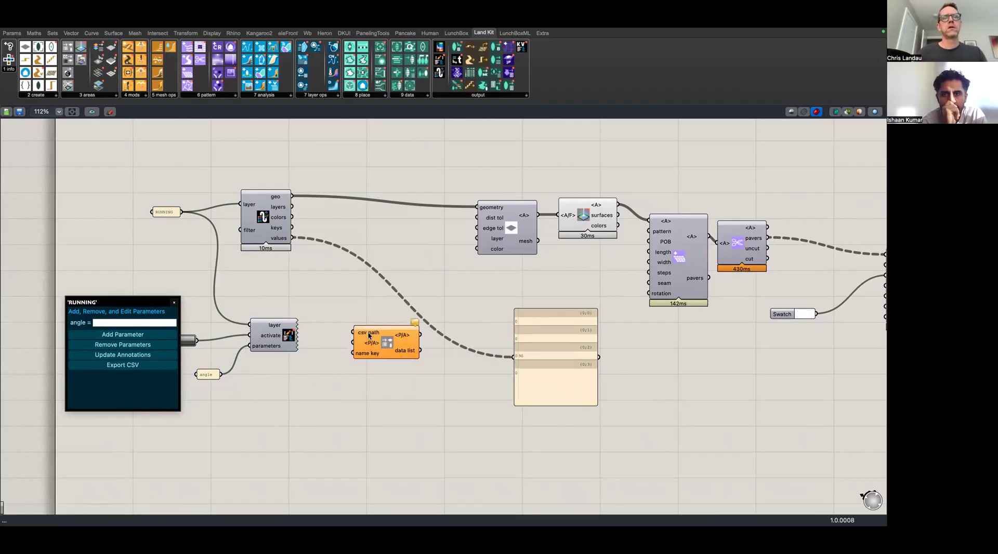
{"action": "left_click", "coordinate": [388, 346]}
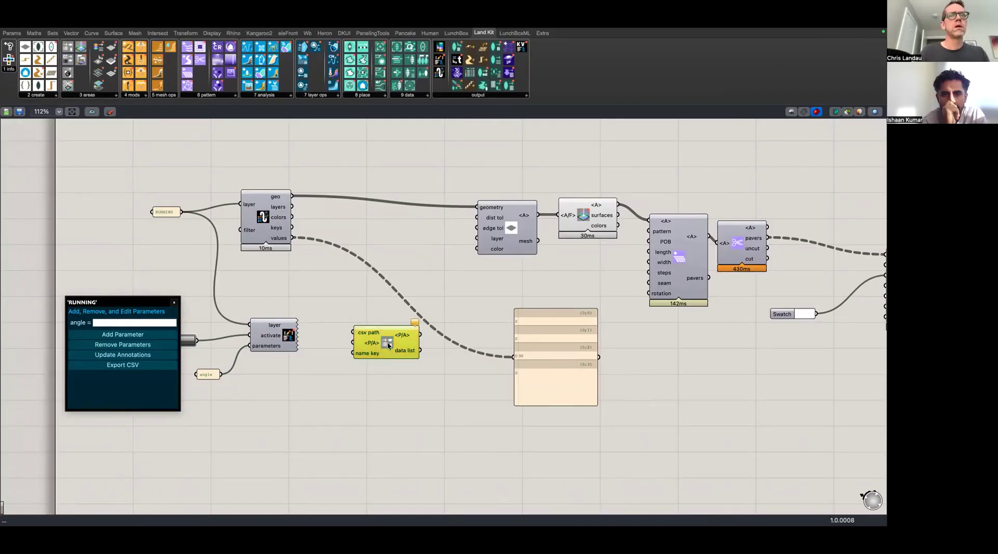
{"action": "key", "text": "Delete"}
Tidy the canvas by nudging the surface component, Create Area, the values panel, Customize Parameters and its angle panel into alignment
{"action": "right_click_drag", "start_coordinate": [506, 343], "coordinate": [412, 321]}
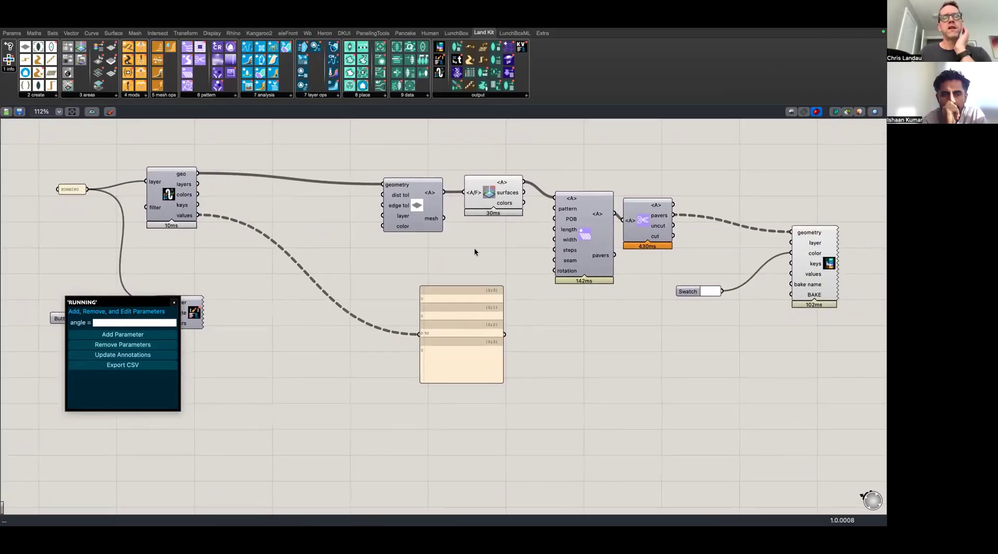
{"action": "left_click_drag", "start_coordinate": [481, 190], "coordinate": [483, 188]}
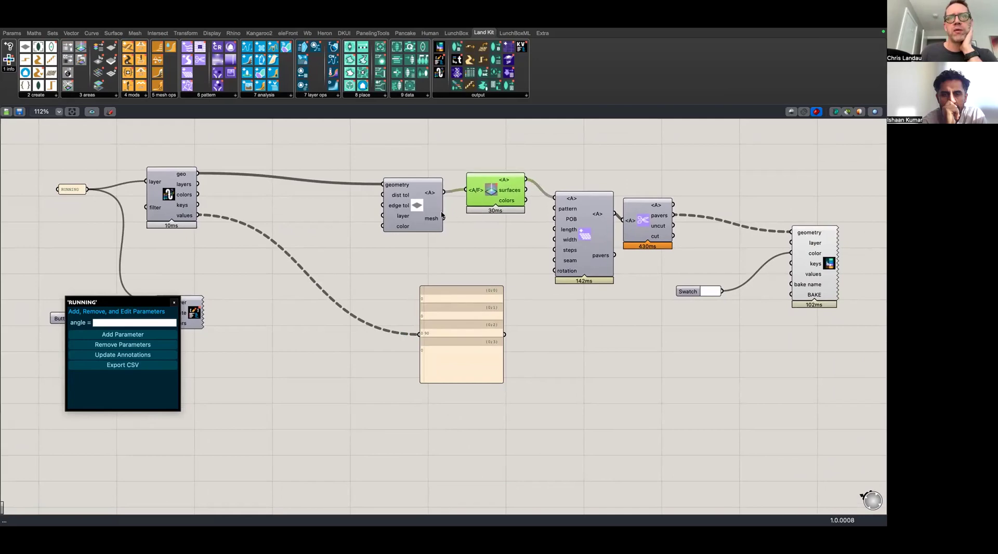
{"action": "left_click_drag", "start_coordinate": [395, 207], "coordinate": [395, 205]}
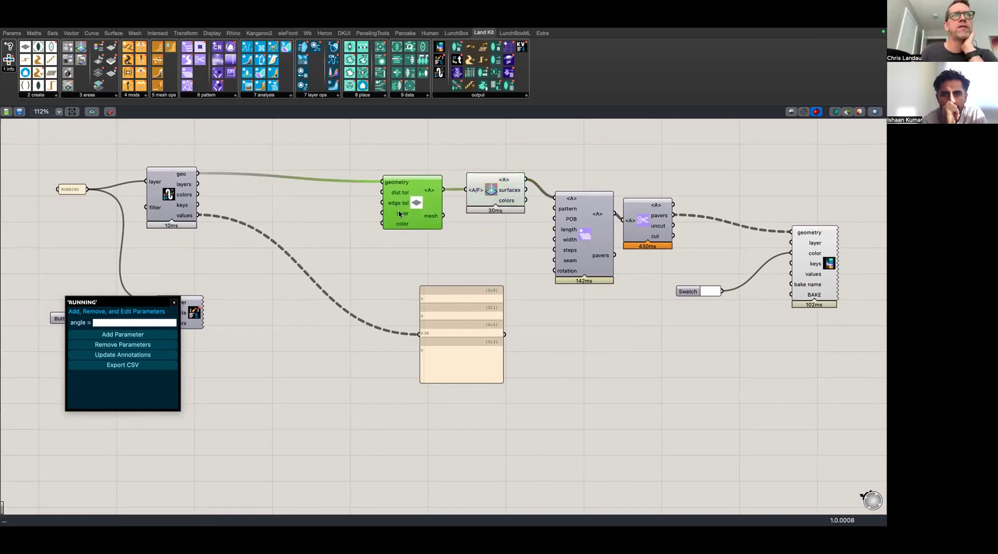
{"action": "left_click_drag", "start_coordinate": [463, 313], "coordinate": [480, 319]}
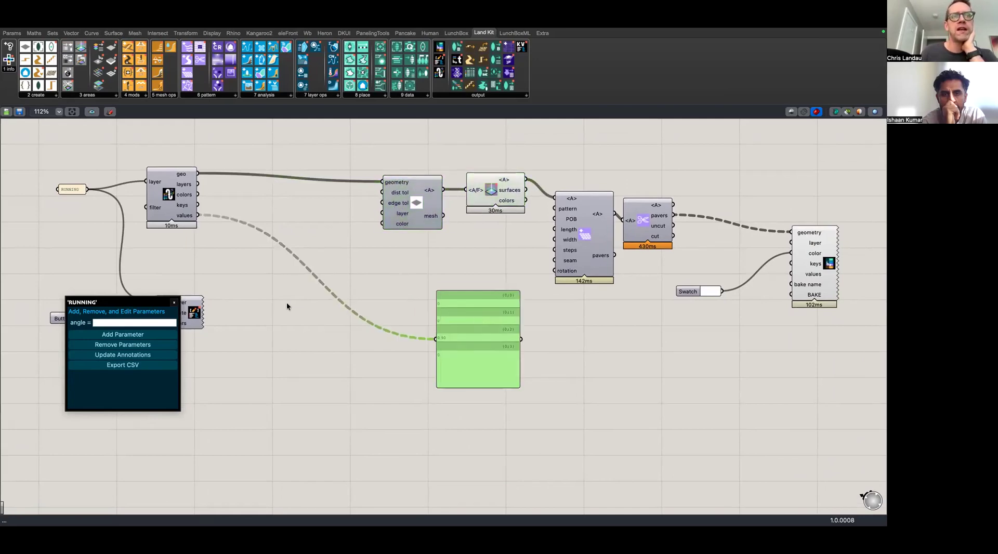
{"action": "right_click_drag", "start_coordinate": [255, 303], "coordinate": [375, 316]}
{"action": "left_click_drag", "start_coordinate": [315, 320], "coordinate": [318, 319]}
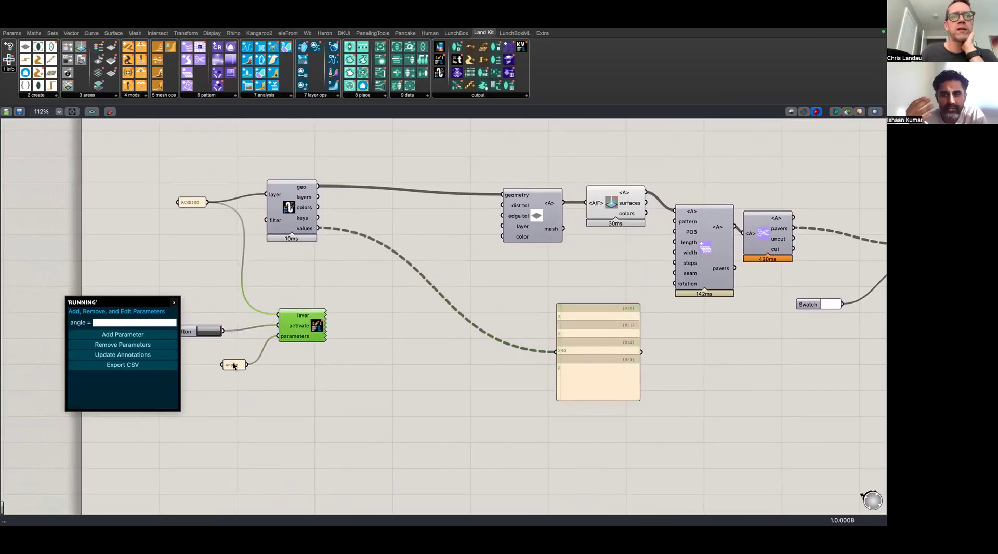
{"action": "left_click_drag", "start_coordinate": [232, 365], "coordinate": [216, 350]}
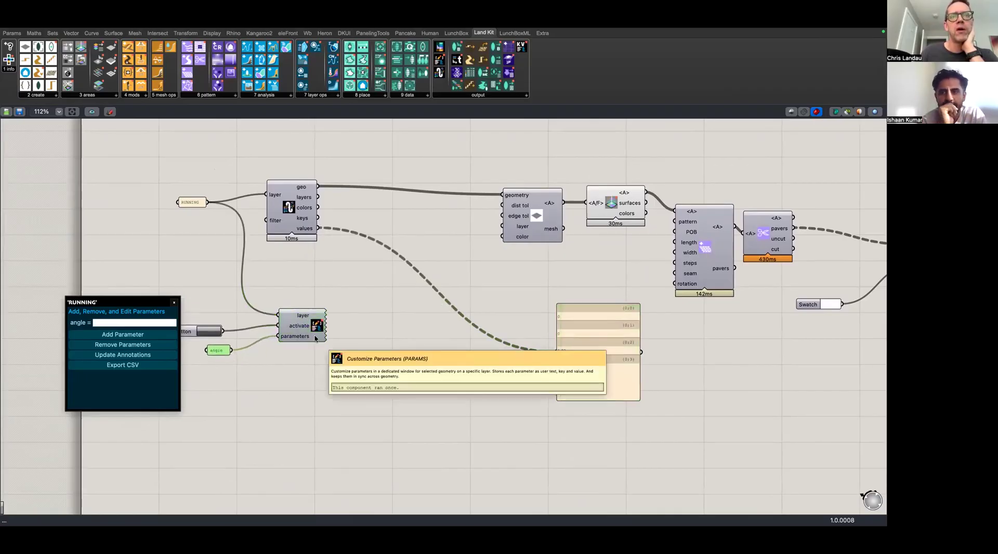
{"action": "right_click_drag", "start_coordinate": [571, 251], "coordinate": [539, 259]}
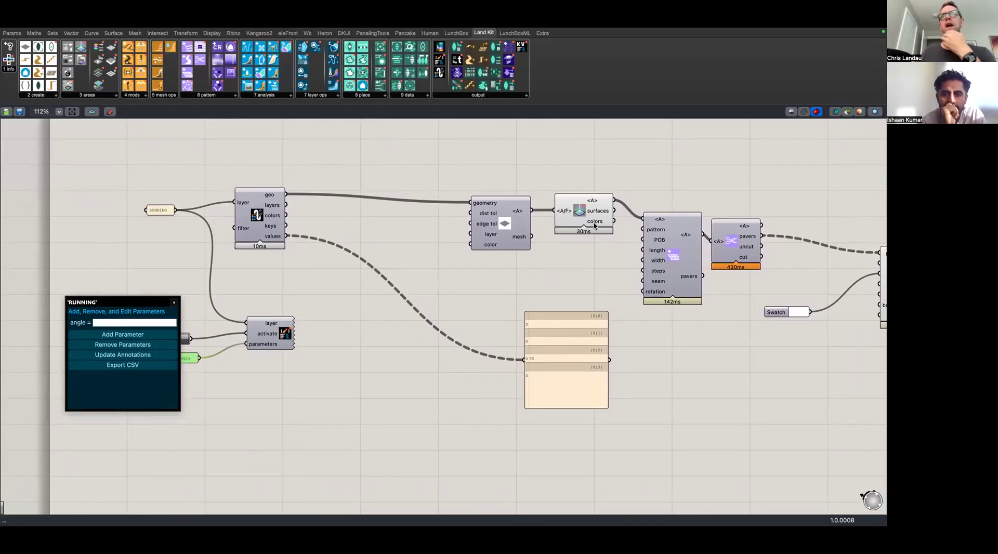
{"action": "mouse_move", "coordinate": [594, 225]}
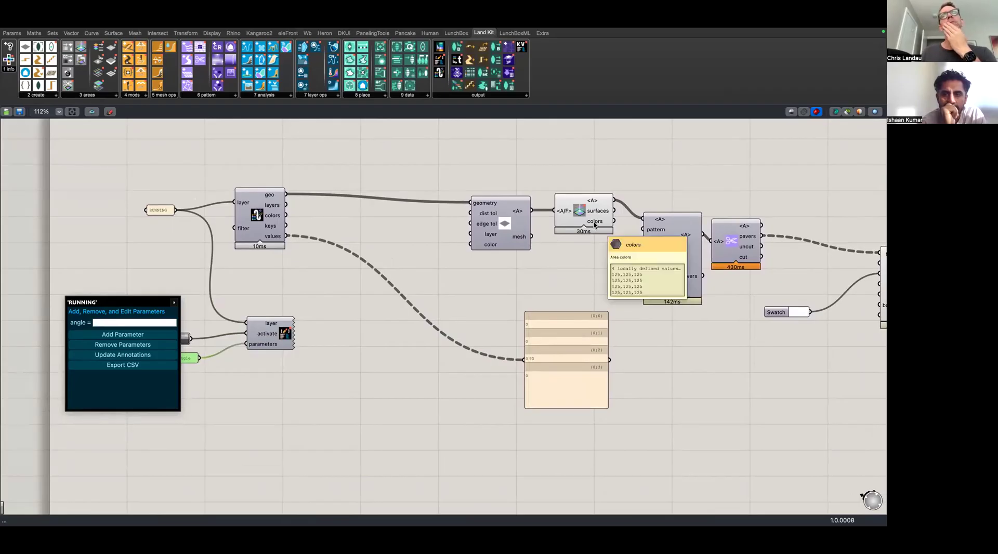
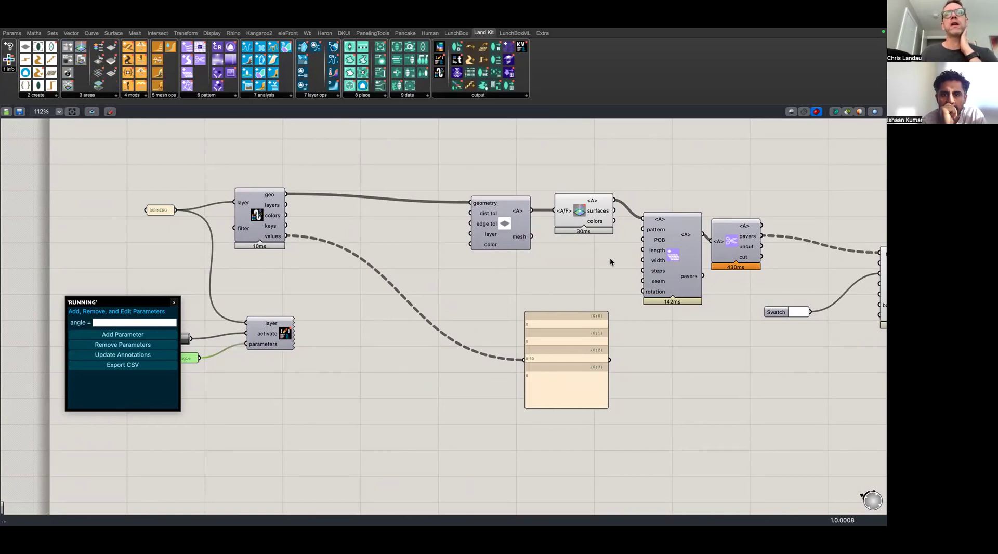
{"action": "right_click_drag", "start_coordinate": [726, 268], "coordinate": [575, 271]}
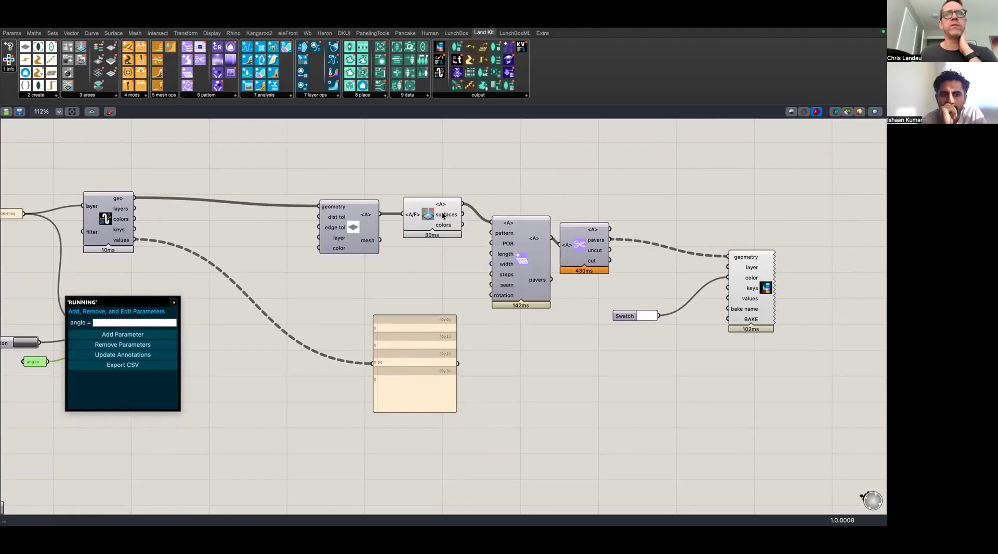
{"action": "mouse_move", "coordinate": [445, 232]}
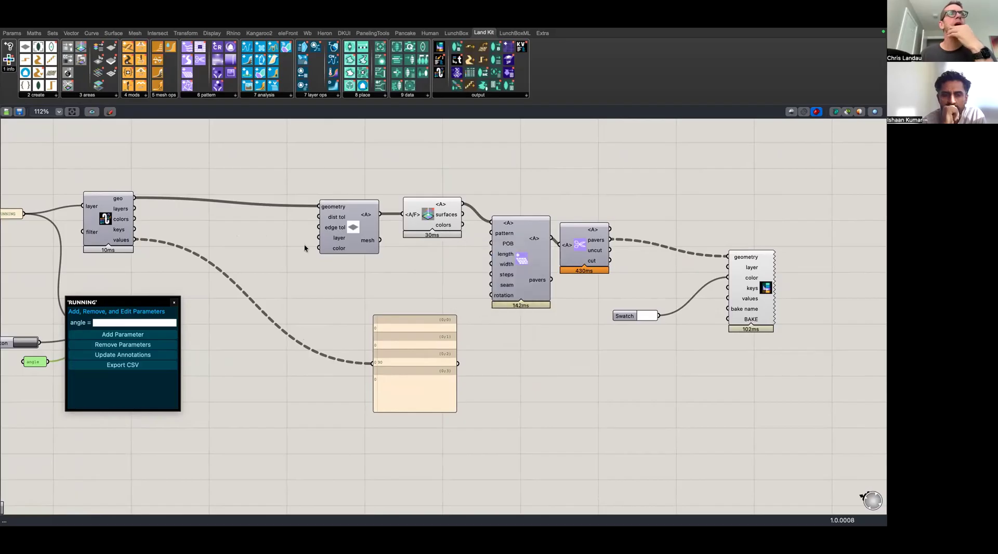
Flatten the values output, wire it into the layer input of Create Area, and move the values panel further down
{"action": "right_click_drag", "start_coordinate": [304, 247], "coordinate": [435, 251]}
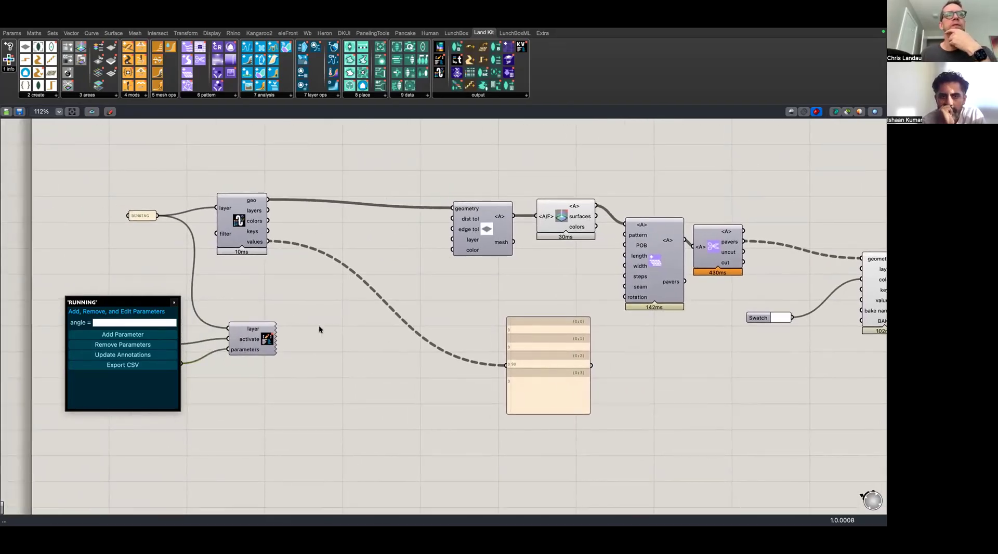
{"action": "right_click_drag", "start_coordinate": [319, 327], "coordinate": [384, 321]}
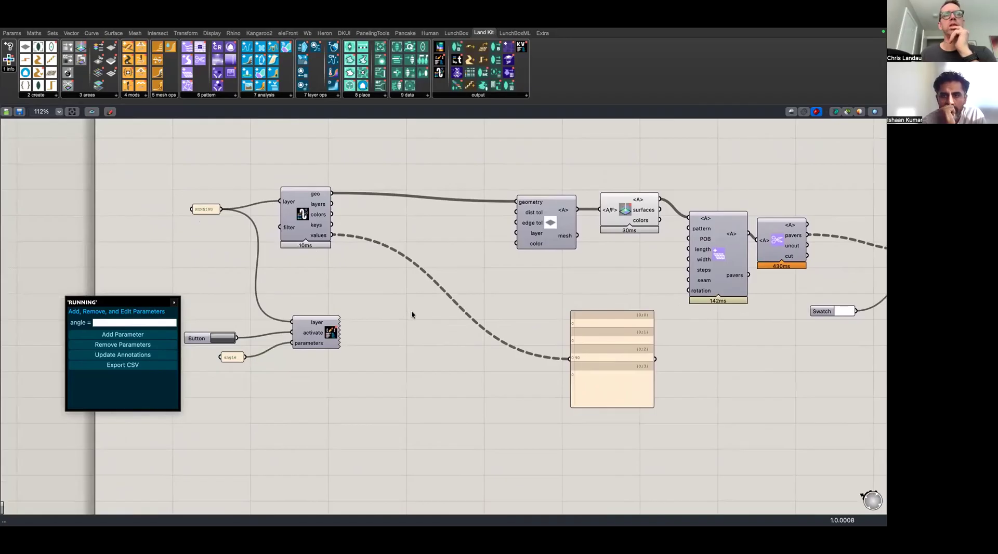
{"action": "right_click", "coordinate": [327, 237]}
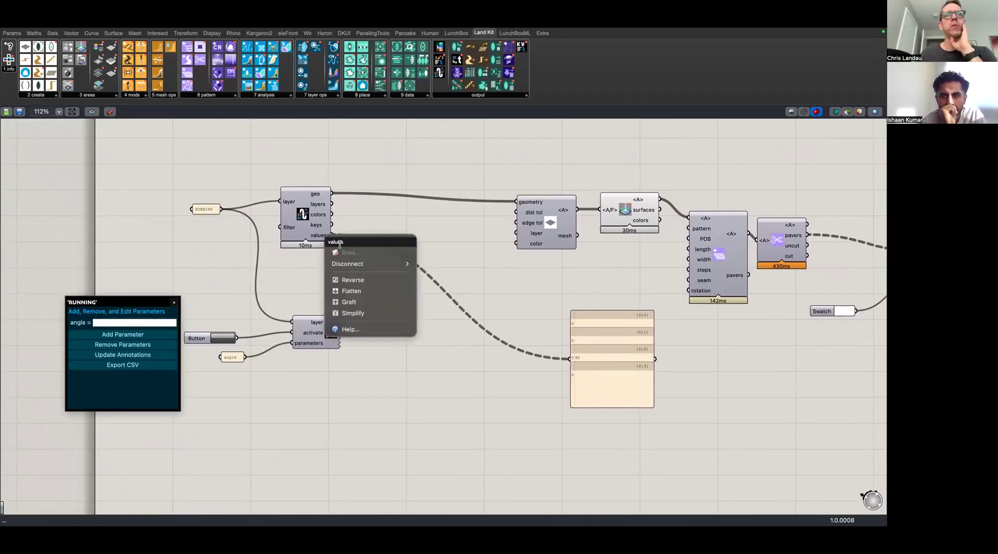
{"action": "left_click", "coordinate": [361, 291]}
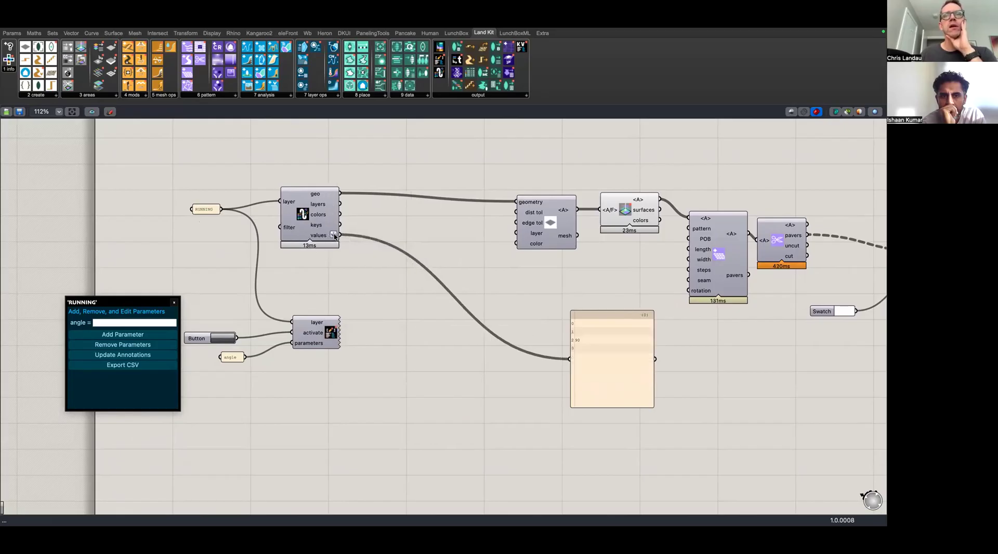
{"action": "left_click_drag", "start_coordinate": [335, 236], "coordinate": [519, 234]}
{"action": "right_click_drag", "start_coordinate": [579, 270], "coordinate": [441, 242]}
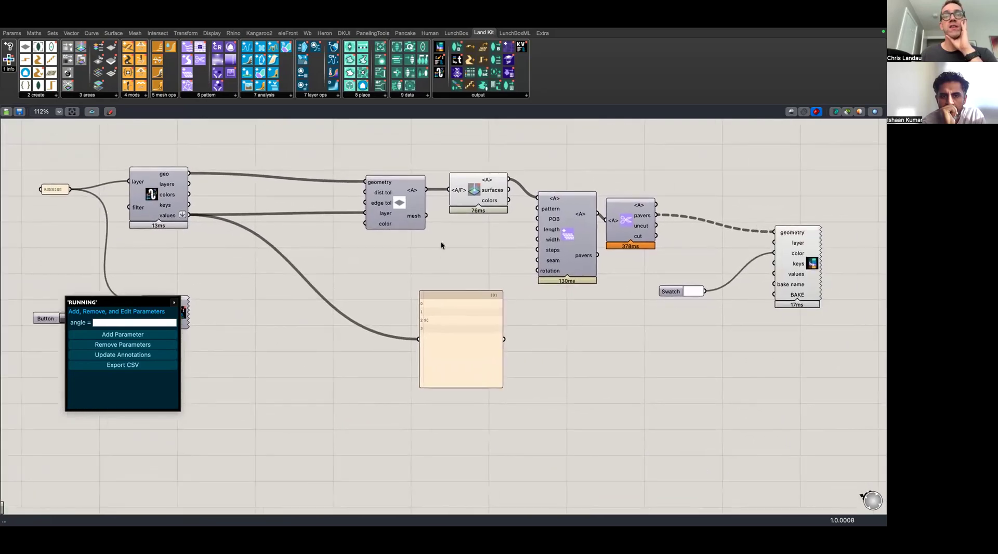
{"action": "left_click_drag", "start_coordinate": [443, 342], "coordinate": [449, 389]}
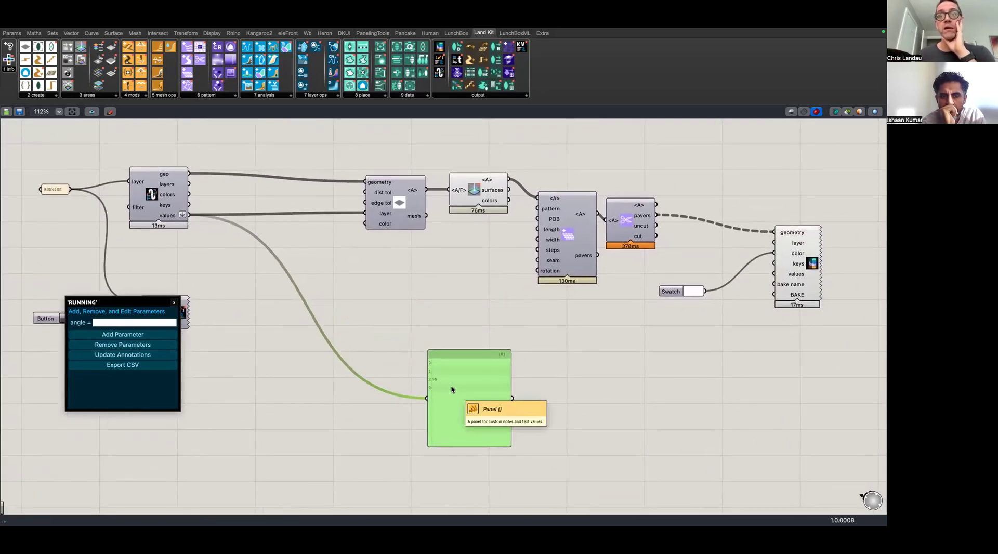
Add an Area Stats component below the Swatch
{"action": "right_click_drag", "start_coordinate": [665, 309], "coordinate": [519, 287]}
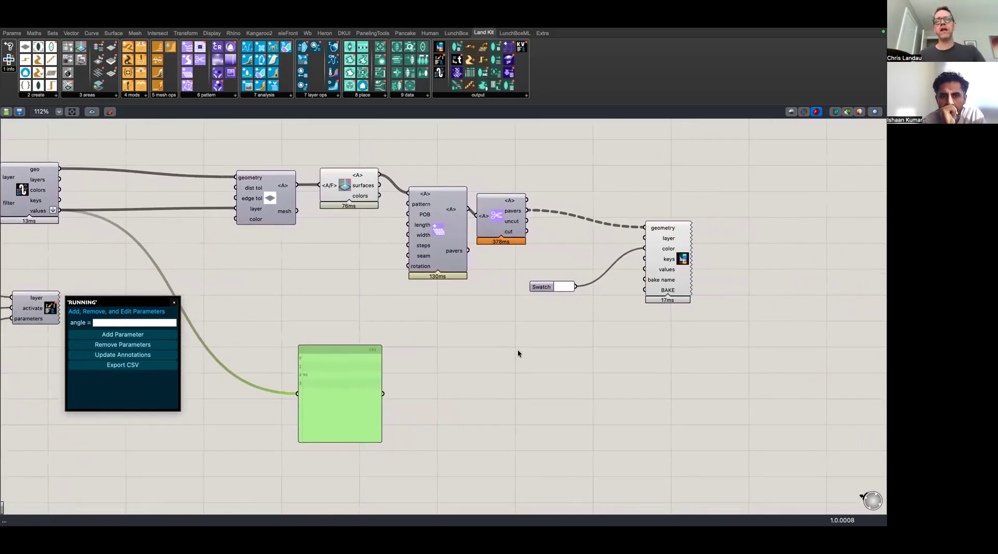
{"action": "double_click", "coordinate": [516, 349]}
{"action": "type", "text": "area"}
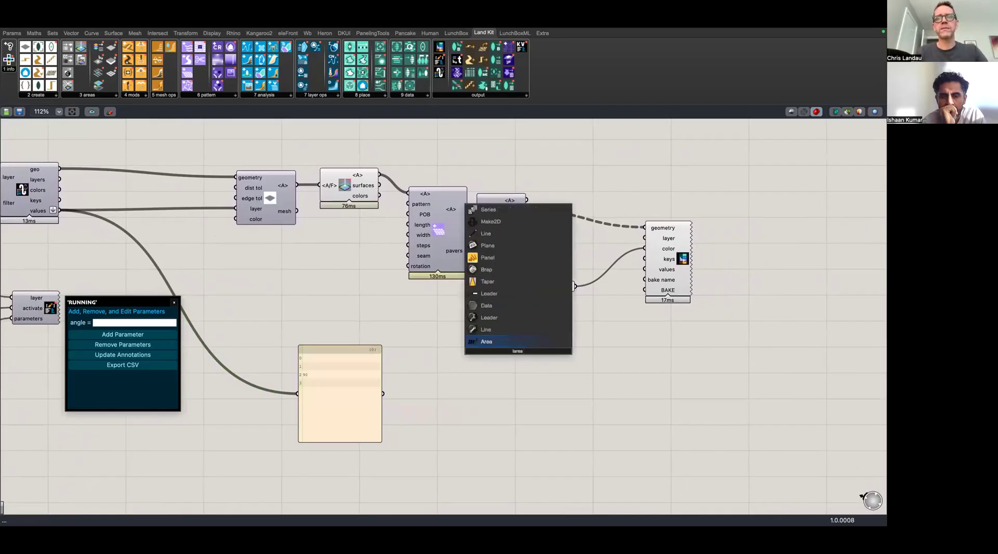
{"action": "key", "text": "BackSpace"}
{"action": "key", "text": "BackSpace"}
{"action": "key", "text": "BackSpace"}
{"action": "key", "text": "BackSpace"}
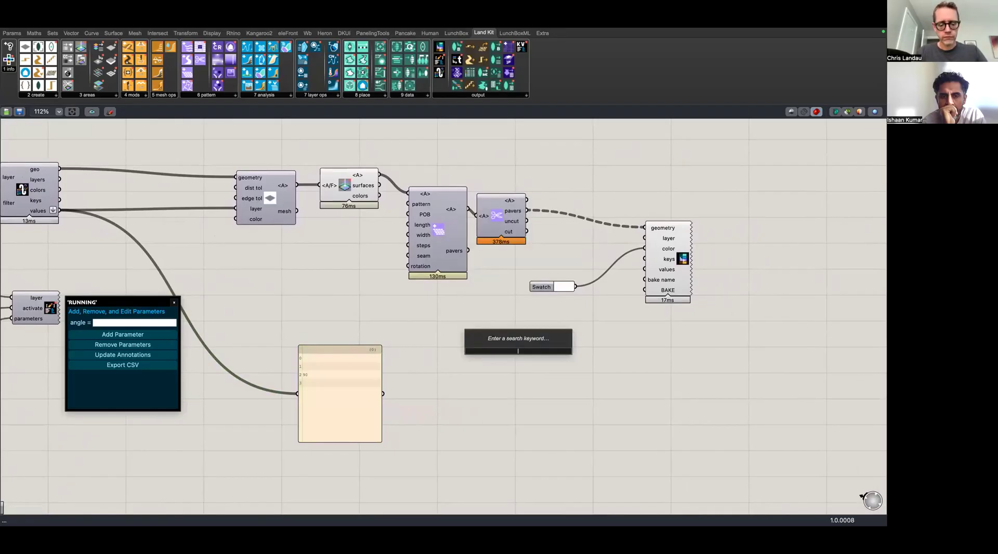
{"action": "type", "text": "area st"}
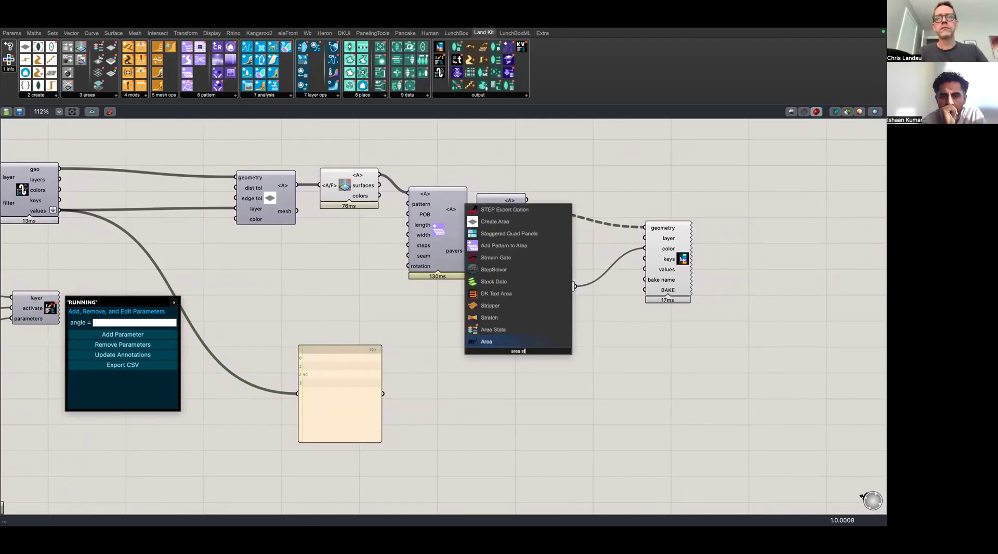
{"action": "key", "text": "Up"}
{"action": "key", "text": "Return"}
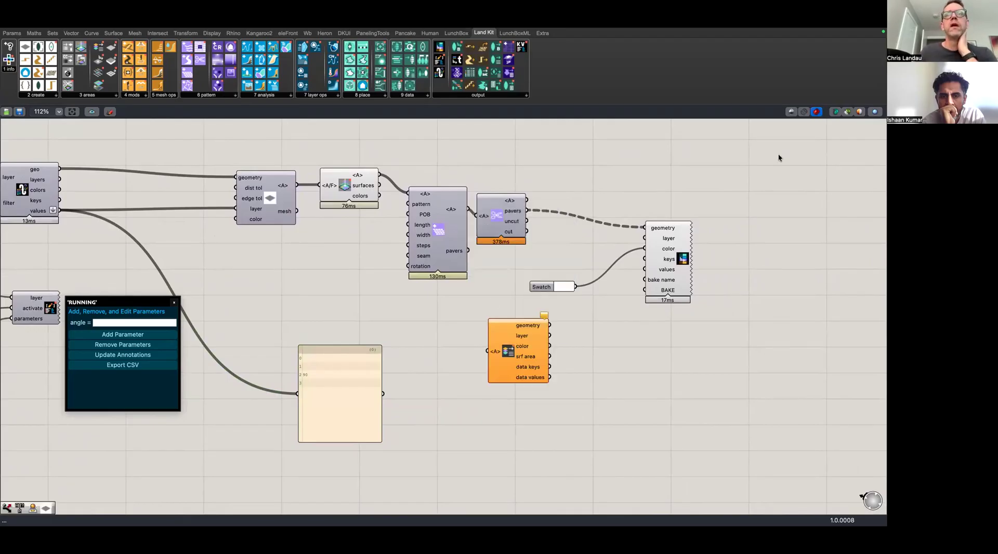
Place Area Stats ahead of the shifted paver pattern components, feed it the surfaces' area output, and wire its layer output to rotation
{"action": "left_click_drag", "start_coordinate": [778, 155], "coordinate": [584, 275]}
{"action": "left_click_drag", "start_coordinate": [531, 333], "coordinate": [474, 228]}
{"action": "left_click_drag", "start_coordinate": [543, 284], "coordinate": [711, 269]}
{"action": "left_click_drag", "start_coordinate": [441, 224], "coordinate": [417, 228]}
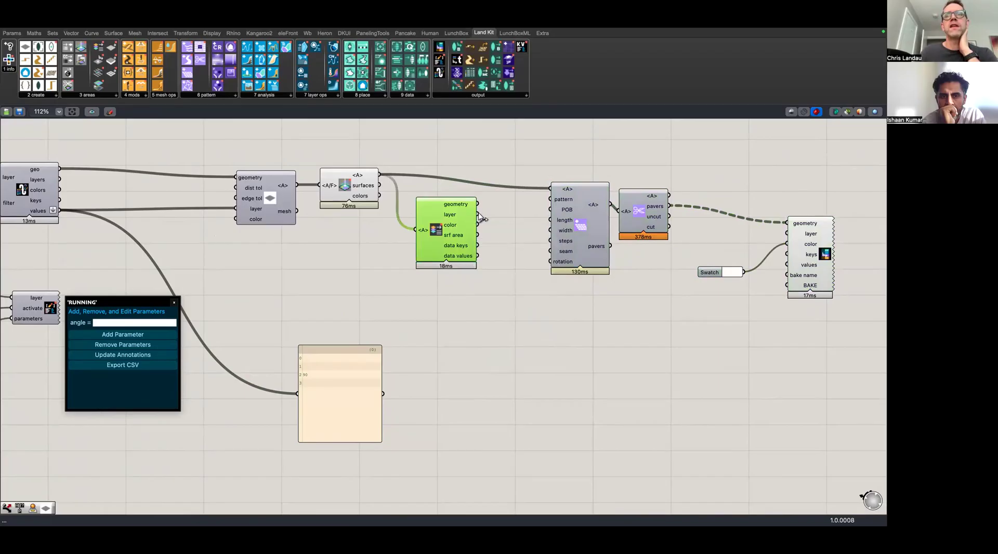
{"action": "left_click_drag", "start_coordinate": [479, 214], "coordinate": [551, 263]}
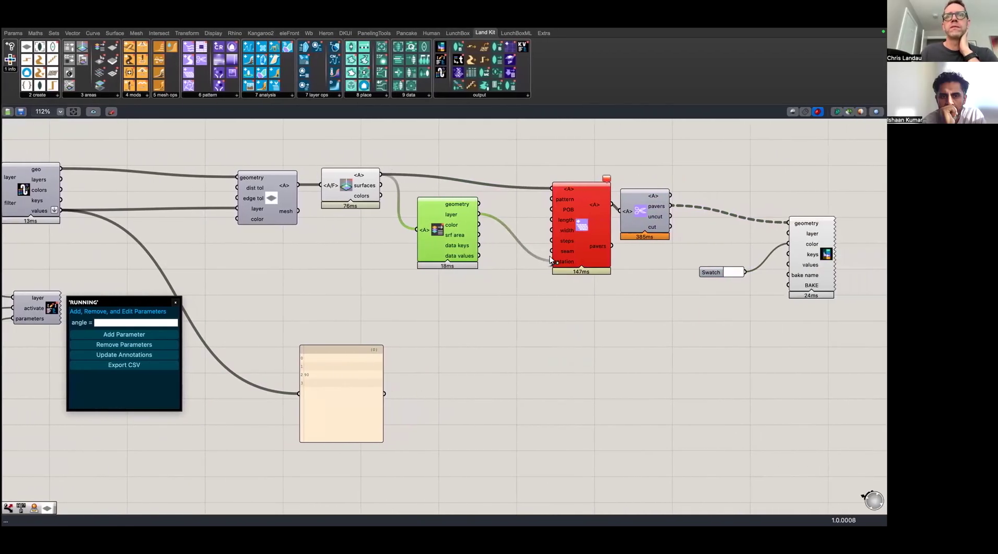
Add a Number parameter beside the pattern's rotation input and feed it the layer output of Area Stats
{"action": "left_click", "coordinate": [530, 270]}
{"action": "double_click", "coordinate": [530, 269]}
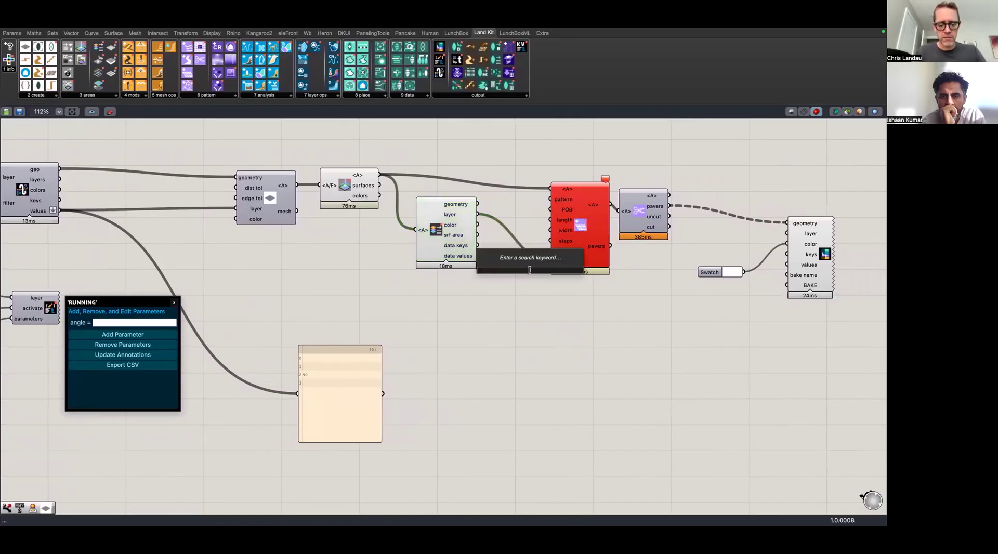
{"action": "type", "text": "num"}
{"action": "key", "text": "Return"}
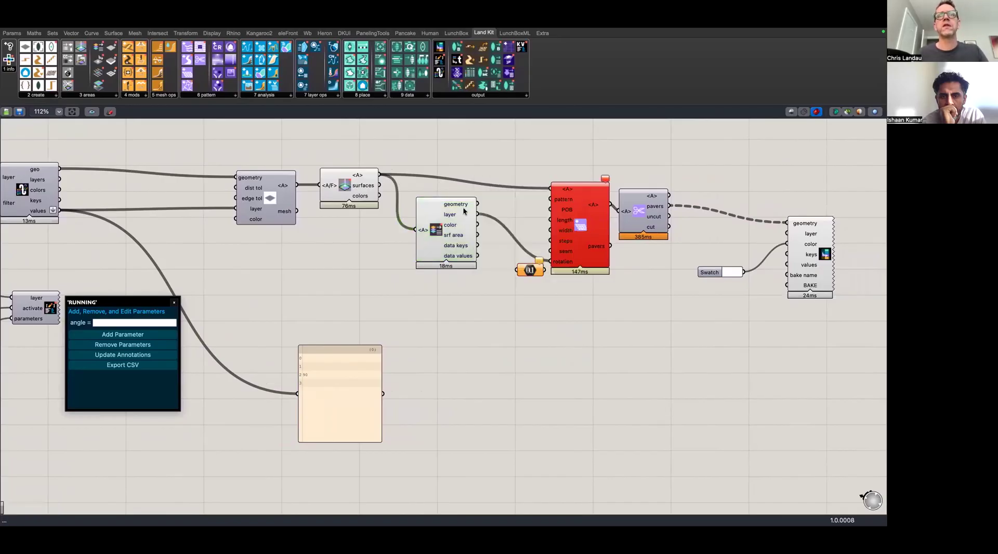
{"action": "left_click_drag", "start_coordinate": [478, 215], "coordinate": [517, 270]}
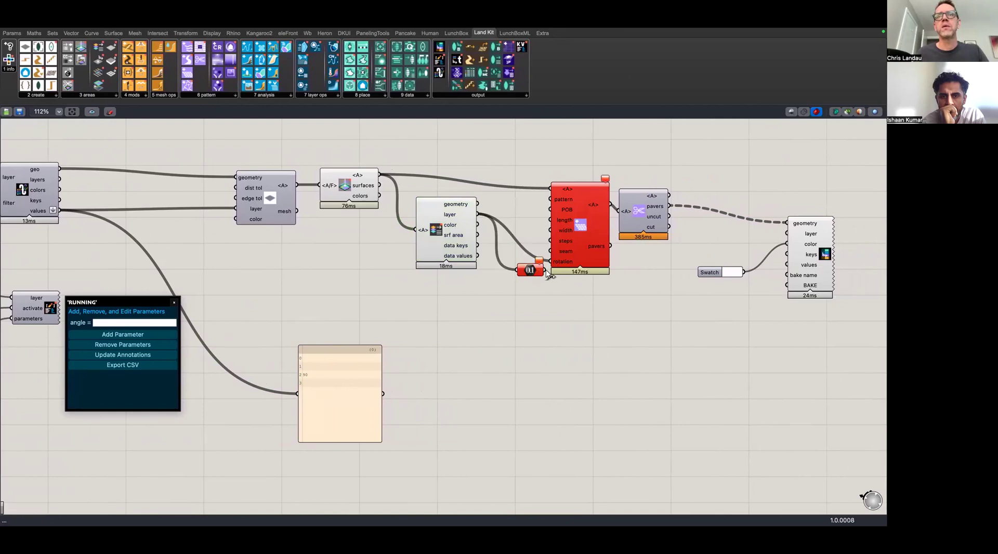
Insert a Text parameter between the Area Stats layer output and the Number parameter, and feed the Number into the pattern's rotation
{"action": "mouse_move", "coordinate": [457, 216]}
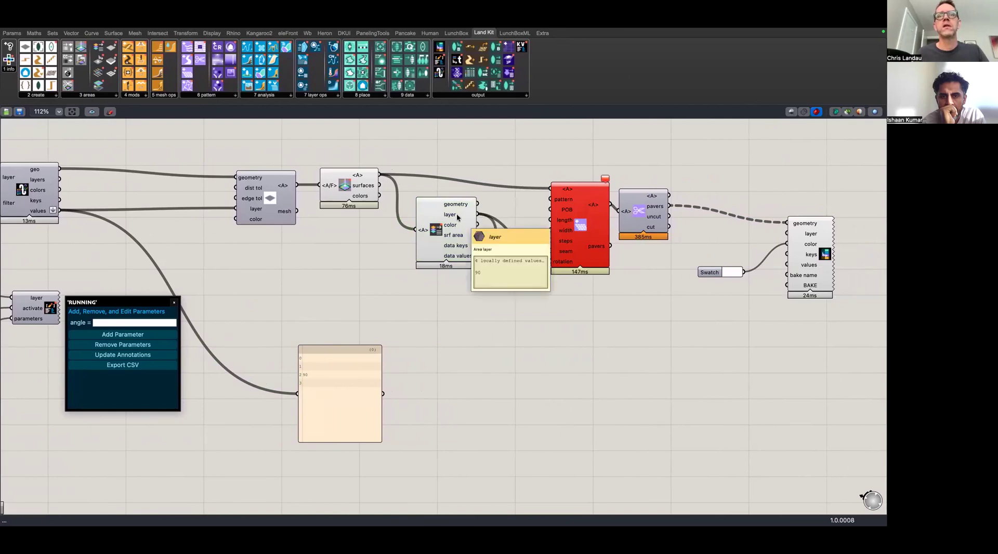
{"action": "double_click", "coordinate": [446, 297]}
{"action": "type", "text": "text"}
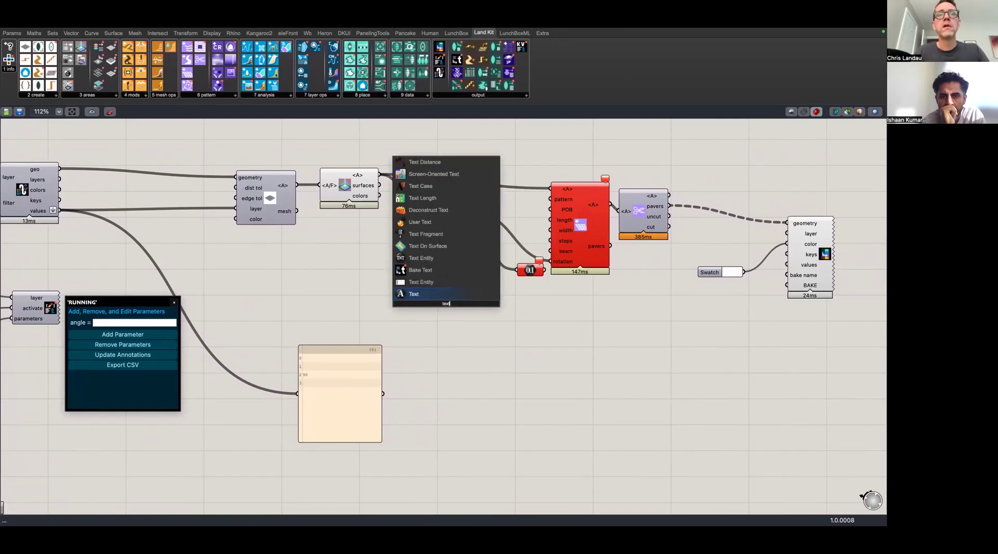
{"action": "left_click", "coordinate": [414, 234]}
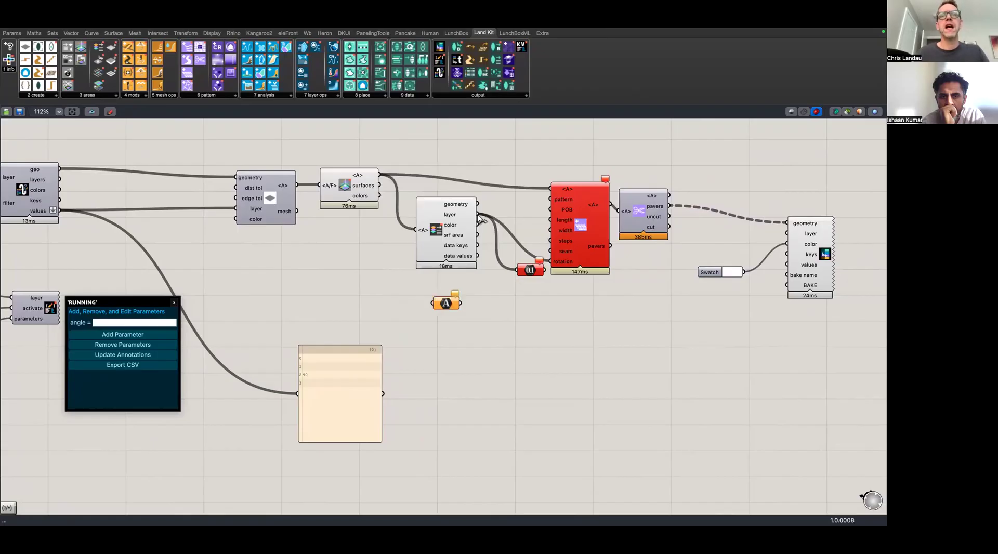
{"action": "left_click_drag", "start_coordinate": [477, 214], "coordinate": [507, 303]}
{"action": "left_click_drag", "start_coordinate": [432, 303], "coordinate": [460, 275]}
{"action": "left_click_drag", "start_coordinate": [501, 302], "coordinate": [522, 259]}
{"action": "mouse_move", "coordinate": [535, 255]}
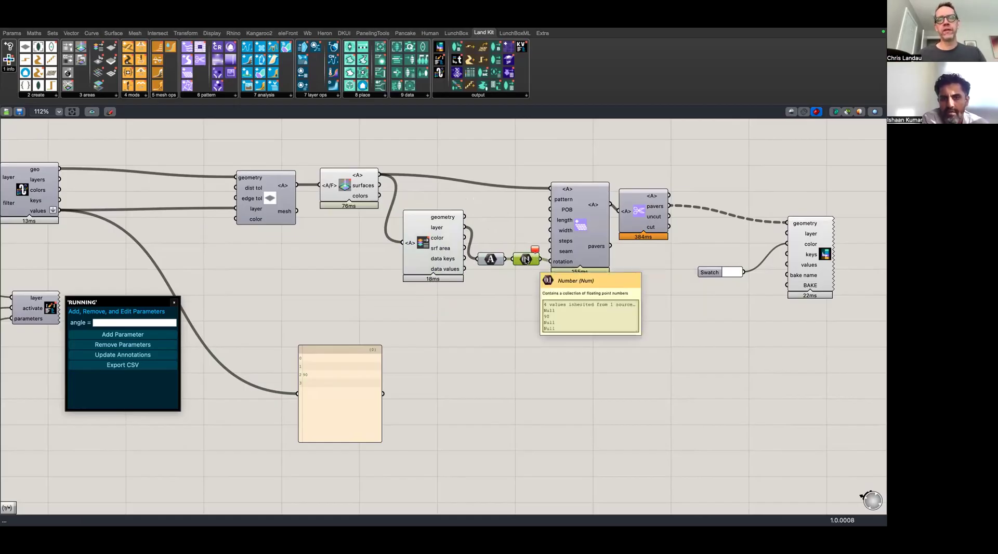
{"action": "mouse_move", "coordinate": [526, 260]}
{"action": "left_mouse_down"}
{"action": "mouse_move", "coordinate": [526, 271]}
{"action": "mouse_move", "coordinate": [526, 262]}
{"action": "left_mouse_up"}
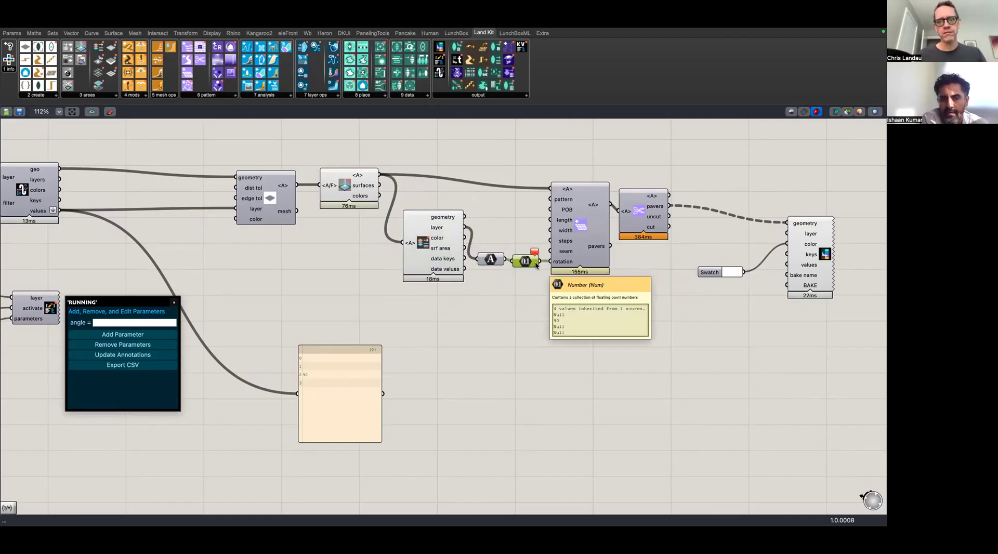
{"action": "left_click", "coordinate": [444, 363]}
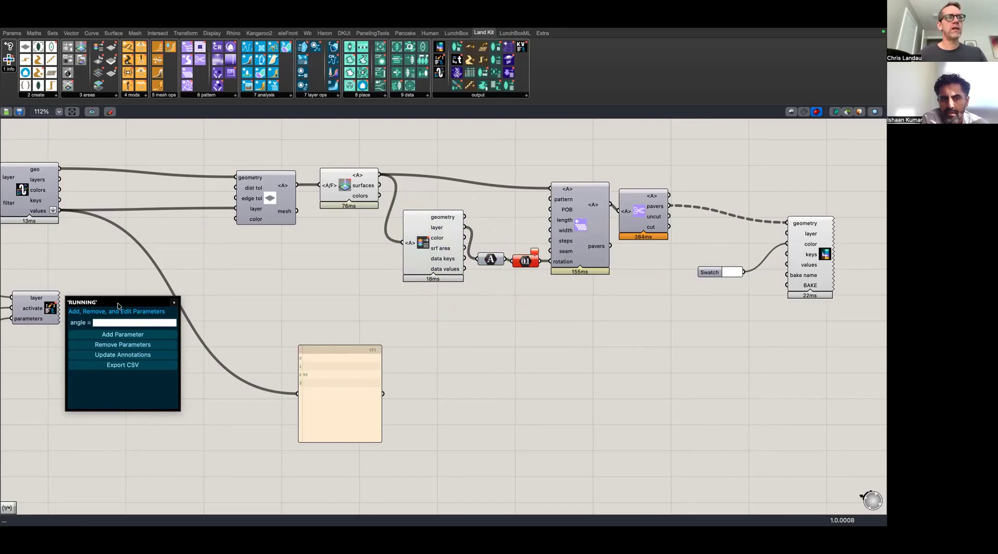
Shift the RUNNING angle parameter panel slightly and switch to Rhino's Top view of the paved surfaces
{"action": "left_click_drag", "start_coordinate": [118, 306], "coordinate": [138, 304]}
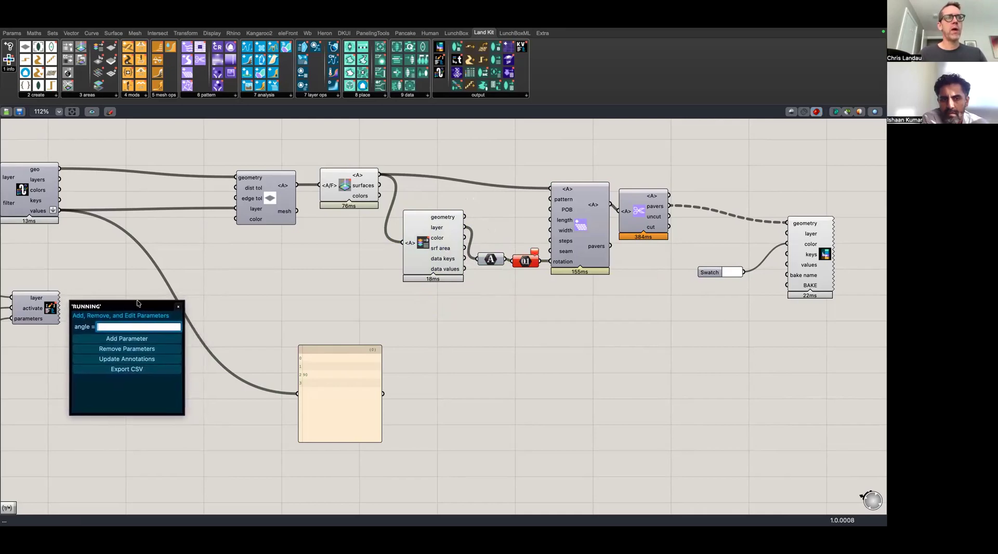
{"action": "key", "text": "ctrl+Left"}
{"action": "key", "text": "ctrl+Left"}
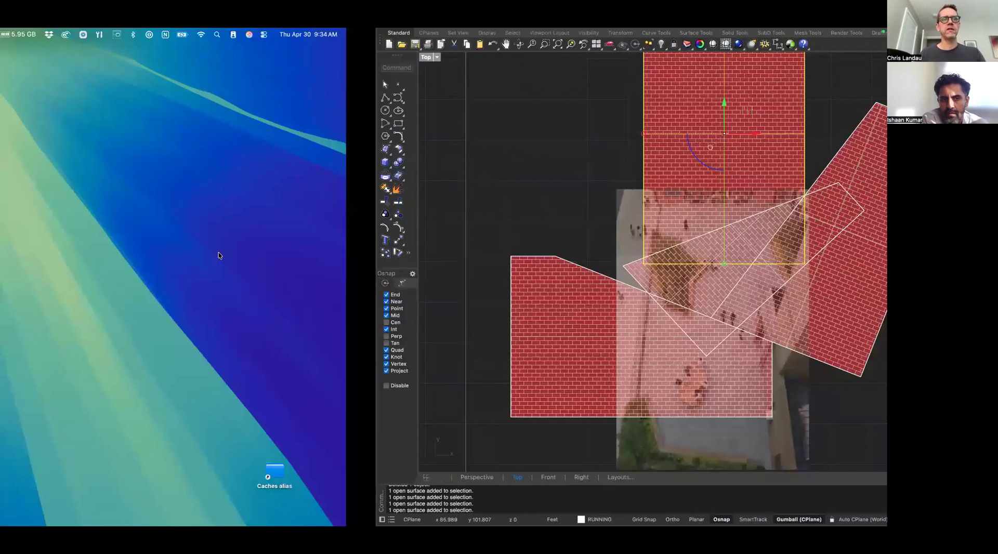
{"action": "key", "text": "ctrl+Right"}
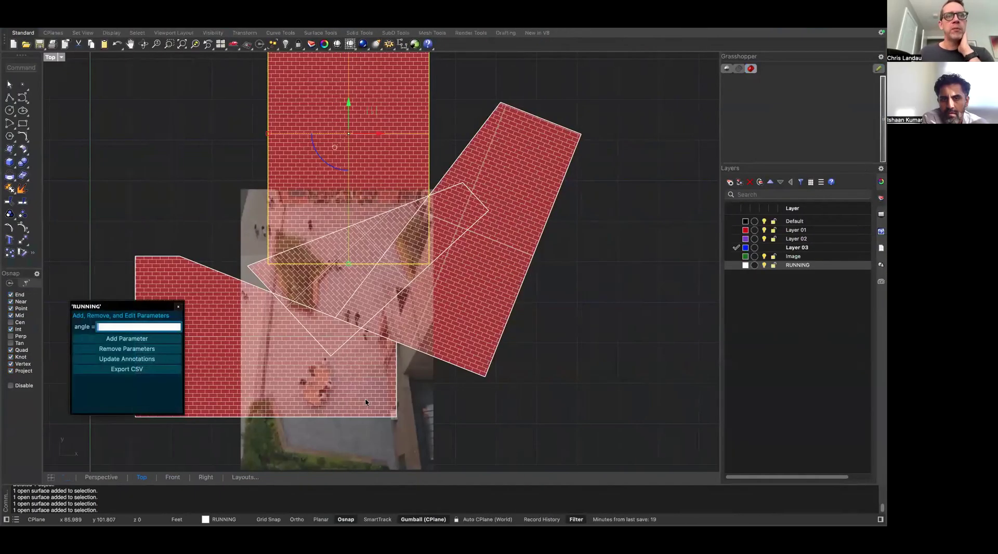
{"action": "right_click_drag", "start_coordinate": [356, 334], "coordinate": [426, 317]}
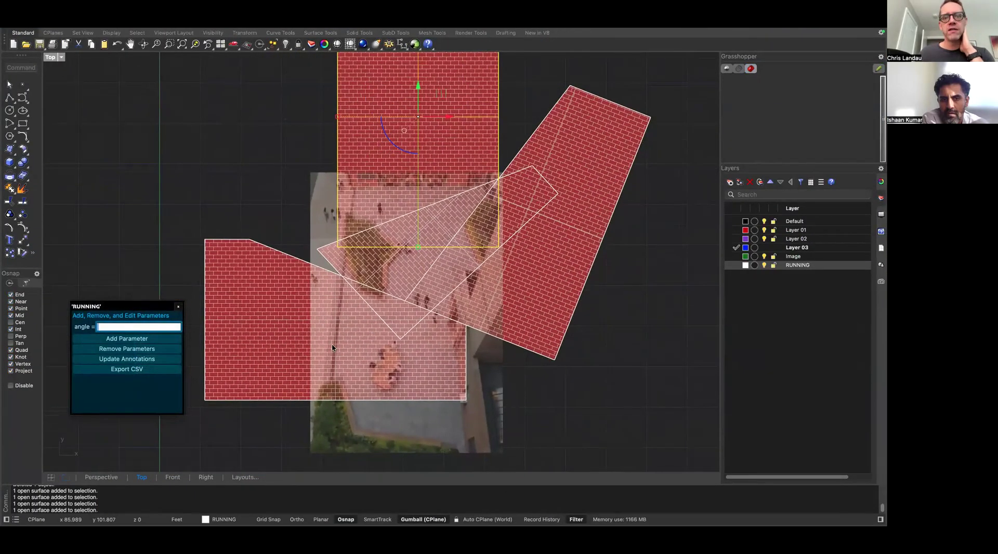
Try an angle of 0 on the lower-left paved surface and restore it to 90
{"action": "left_click", "coordinate": [238, 401]}
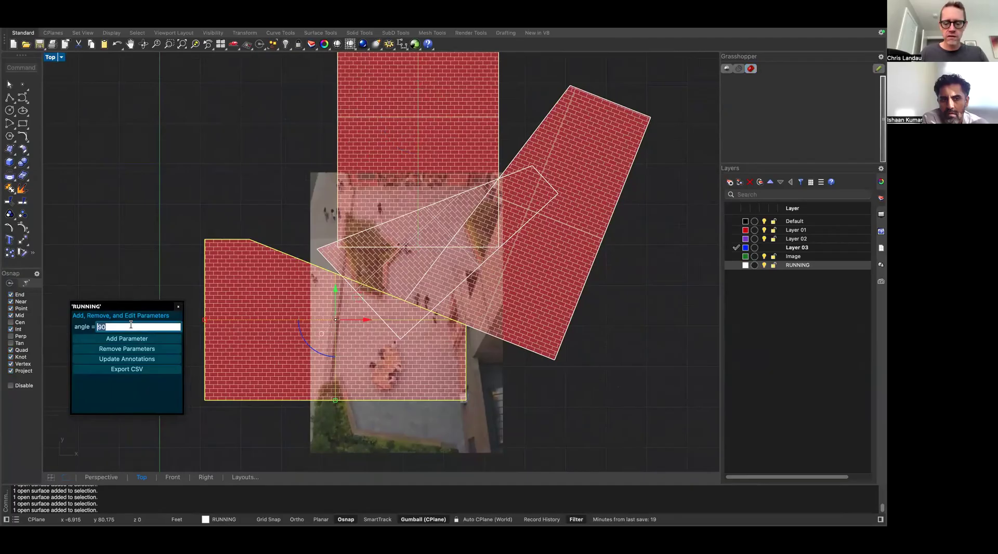
{"action": "type", "text": "0"}
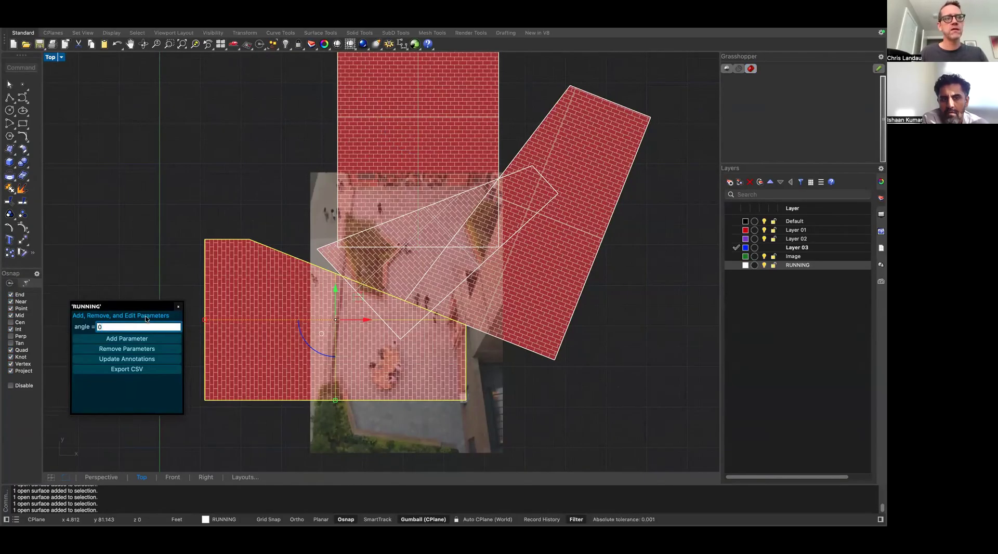
{"action": "key", "text": "BackSpace"}
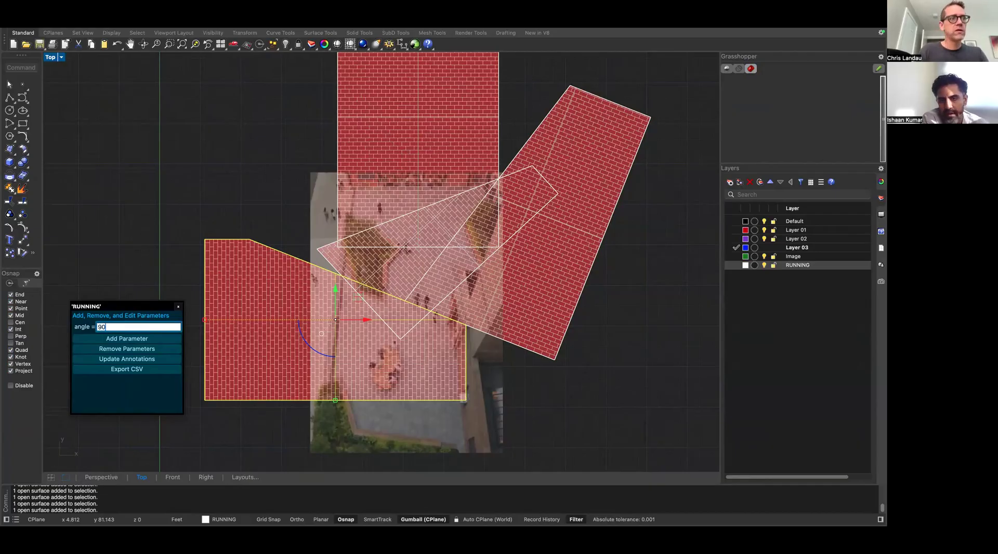
{"action": "key", "text": "BackSpace"}
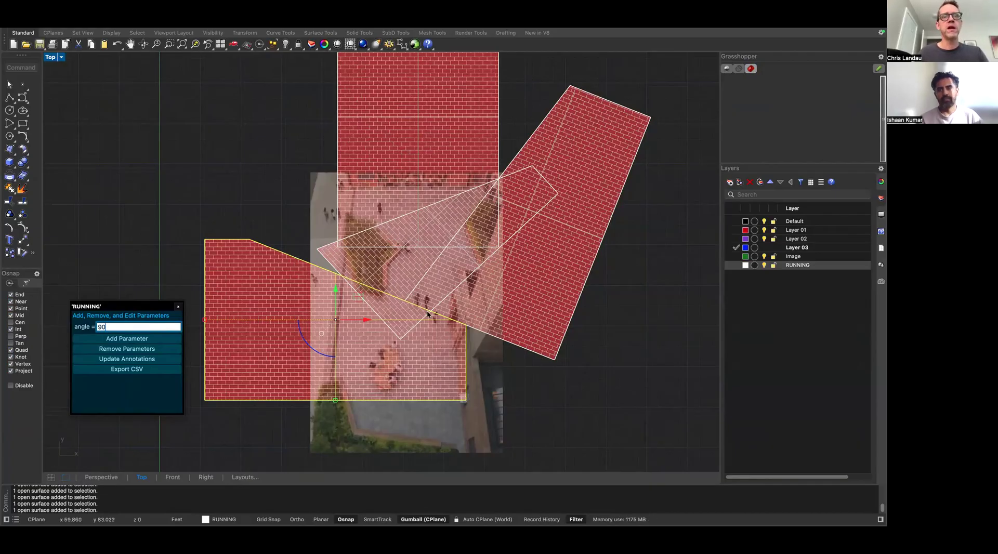
Dismiss the overlapping-object choice and set the angle of the tilted surface on the right to 90
{"action": "left_click", "coordinate": [338, 209]}
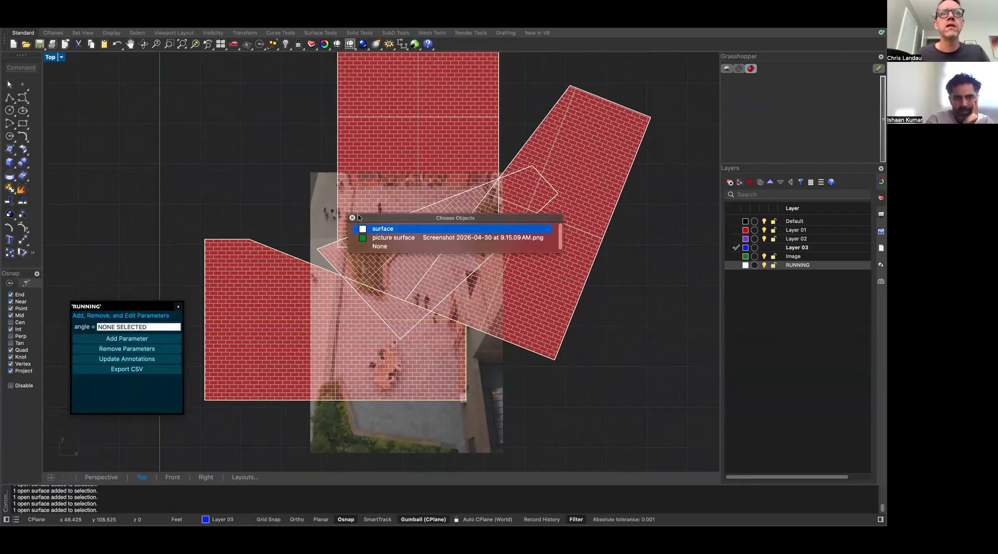
{"action": "left_click", "coordinate": [293, 140]}
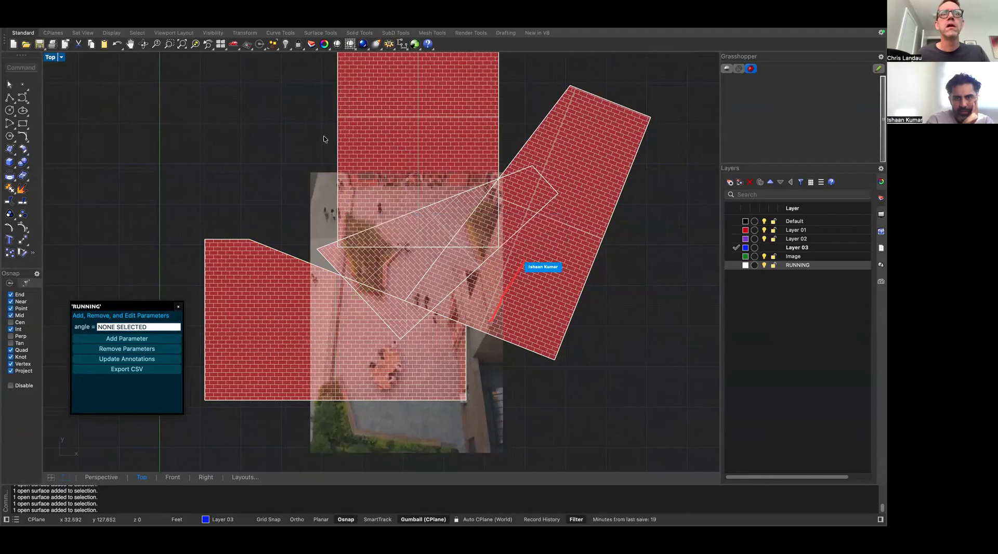
{"action": "left_click", "coordinate": [513, 345]}
{"action": "left_click", "coordinate": [111, 326]}
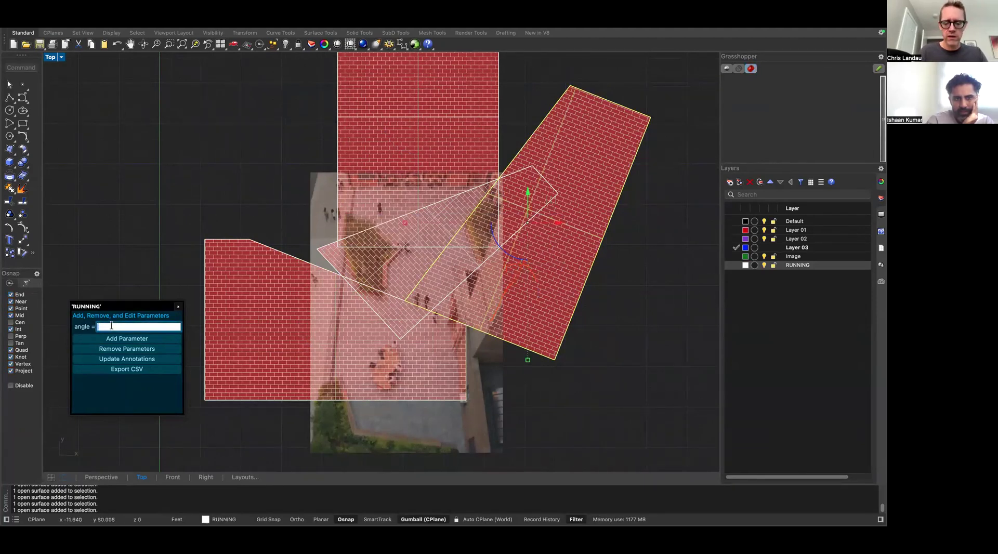
{"action": "type", "text": "90"}
{"action": "key", "text": "Return"}
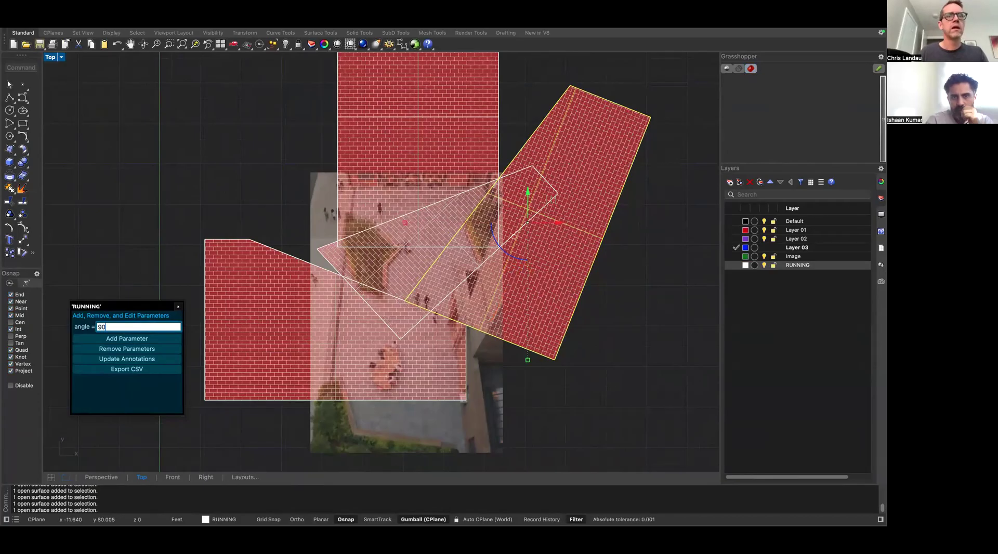
Select the diagonal middle surface rather than the picture and set its angle to 70
{"action": "left_click", "coordinate": [339, 271]}
{"action": "scroll", "coordinate": [404, 270], "scroll_direction": "up", "scroll_amount": 10}
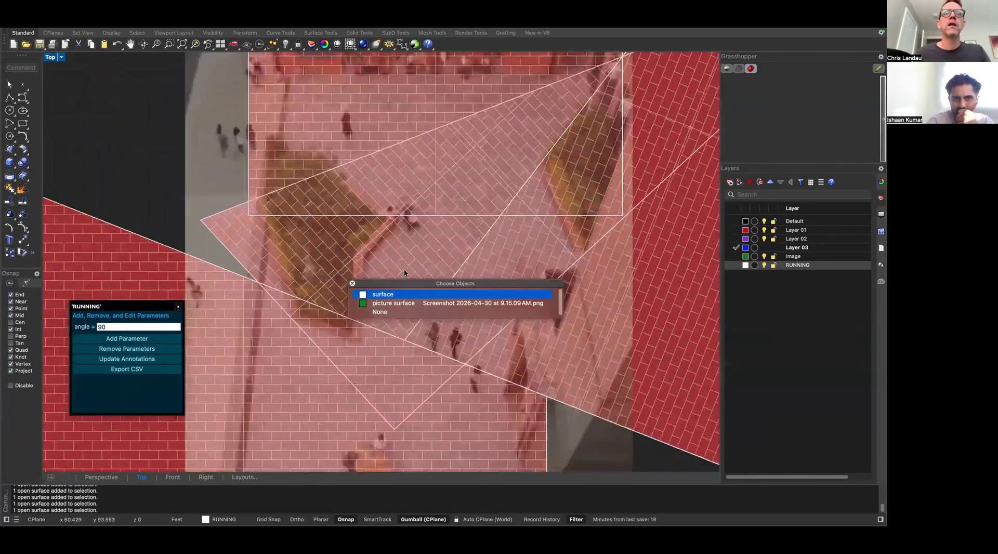
{"action": "scroll", "coordinate": [404, 270], "scroll_direction": "down", "scroll_amount": 10}
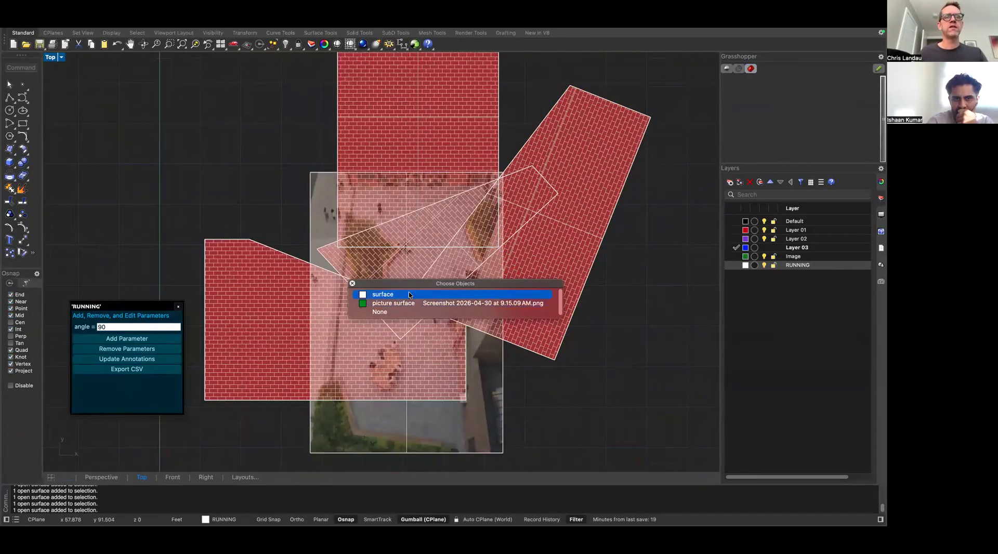
{"action": "left_click", "coordinate": [410, 294]}
{"action": "left_click", "coordinate": [138, 327]}
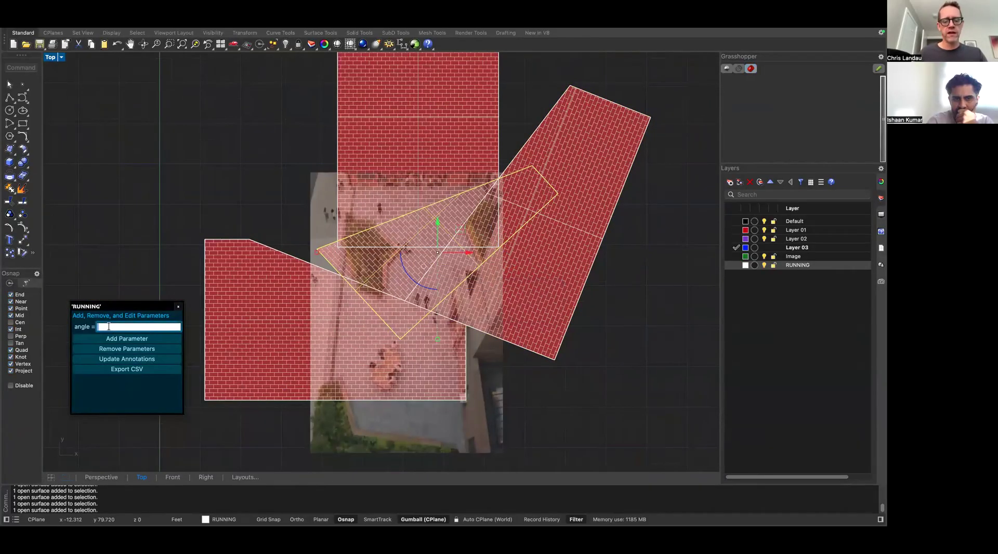
{"action": "type", "text": "790"}
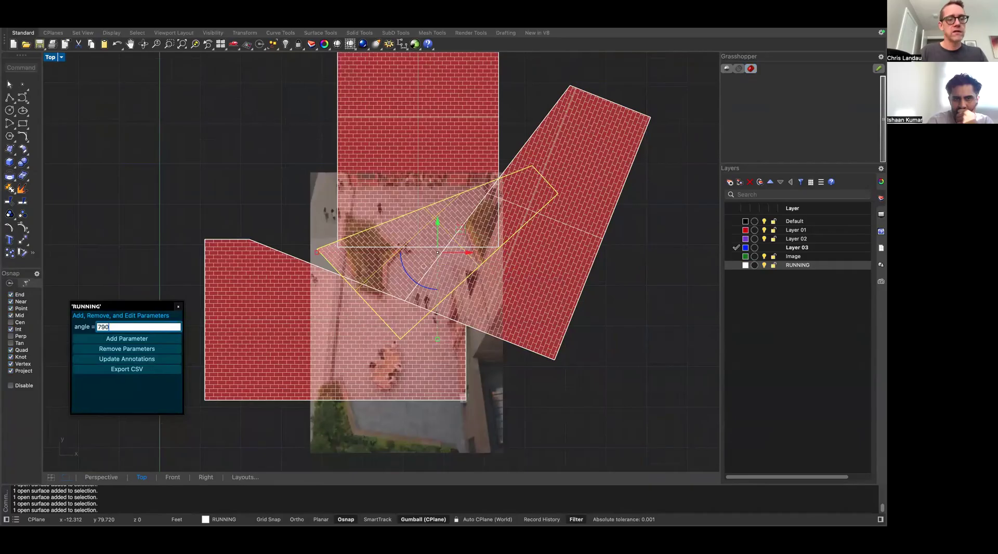
{"action": "type", "text": "0"}
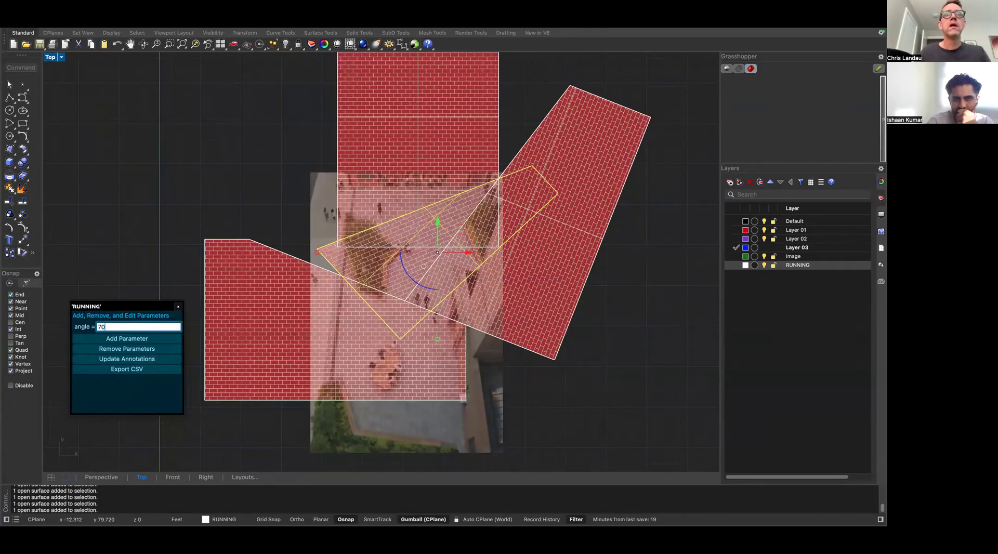
Compare the diagonal middle surface's pavers with the photo, set its angle to 69, and close the RUNNING parameter window
{"action": "scroll", "coordinate": [378, 239], "scroll_direction": "up", "scroll_amount": 5}
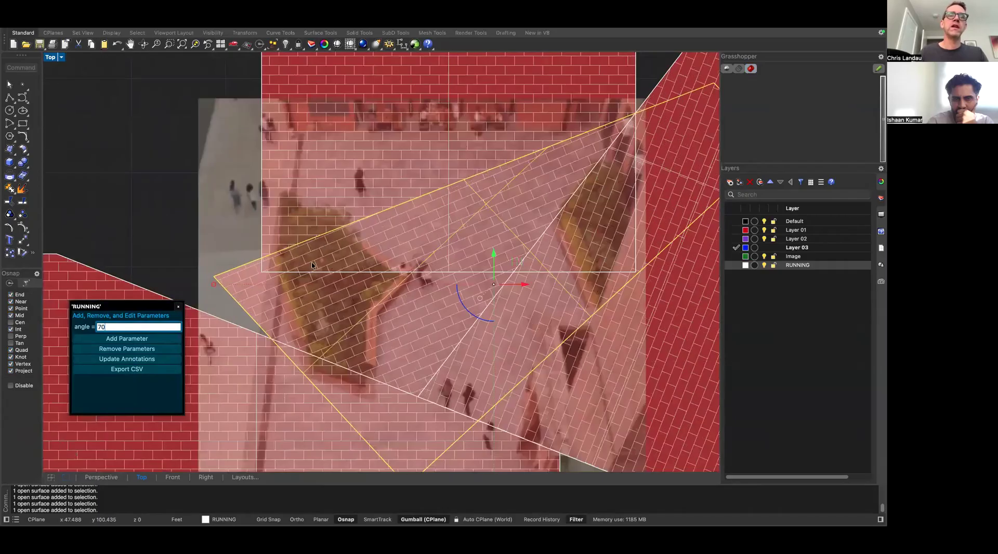
{"action": "right_click_drag", "start_coordinate": [413, 254], "coordinate": [356, 267]}
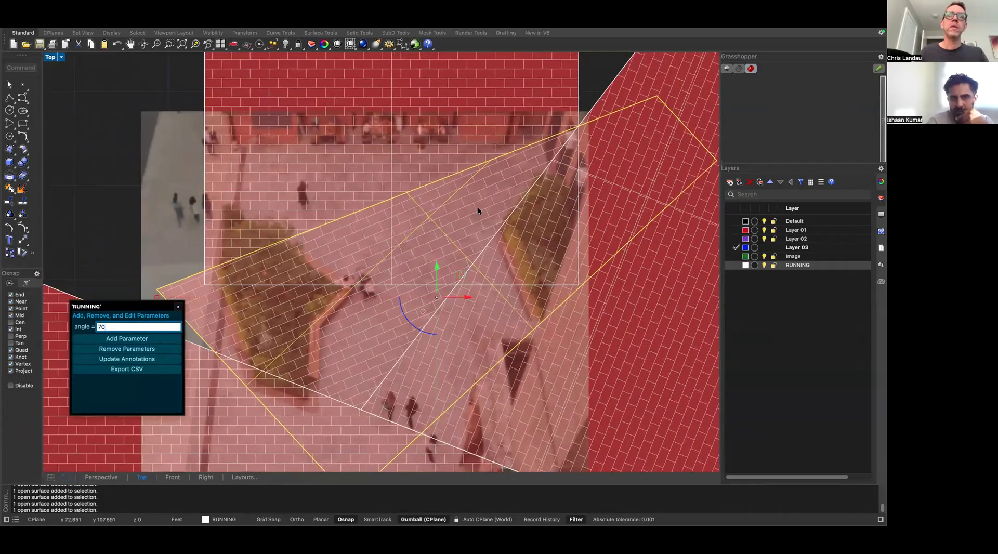
{"action": "right_click_drag", "start_coordinate": [427, 210], "coordinate": [465, 200]}
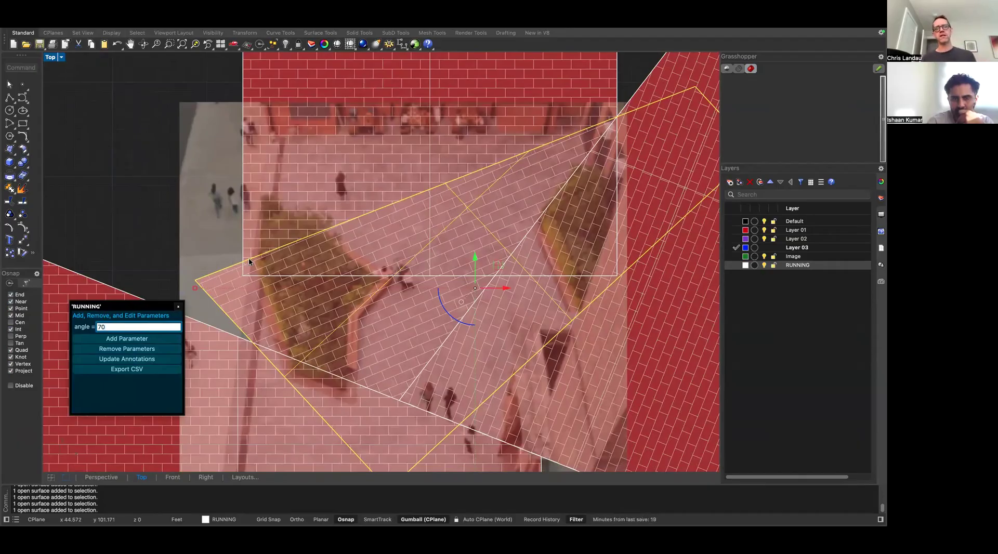
{"action": "right_click_drag", "start_coordinate": [329, 256], "coordinate": [378, 235]}
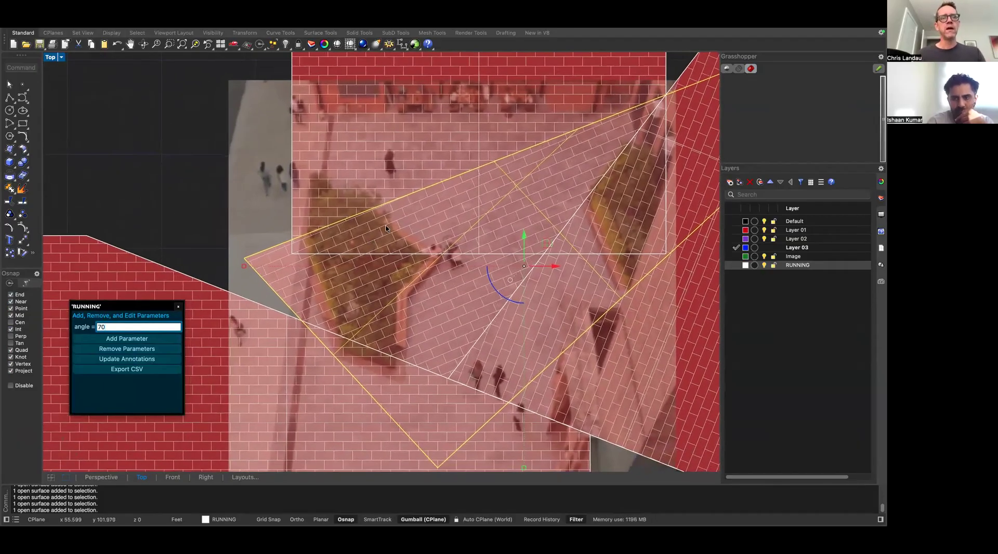
{"action": "scroll", "coordinate": [414, 272], "scroll_direction": "up", "scroll_amount": 2}
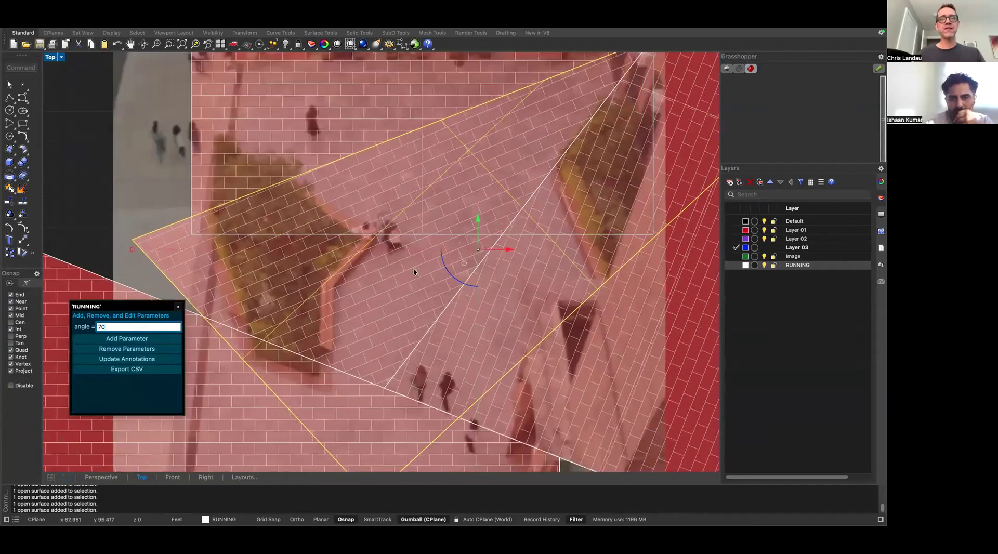
{"action": "scroll", "coordinate": [414, 272], "scroll_direction": "down", "scroll_amount": 5}
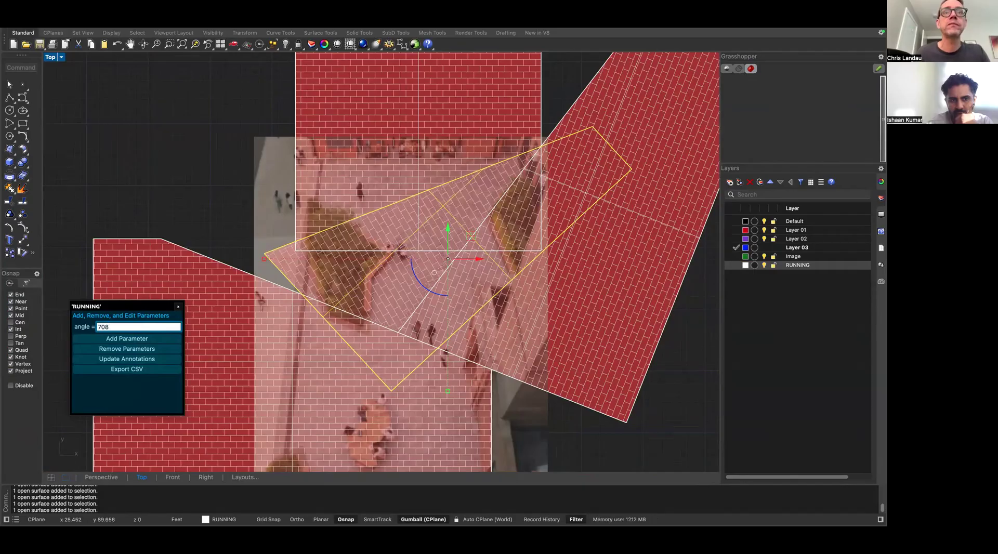
{"action": "left_click_drag", "start_coordinate": [105, 327], "coordinate": [95, 326]}
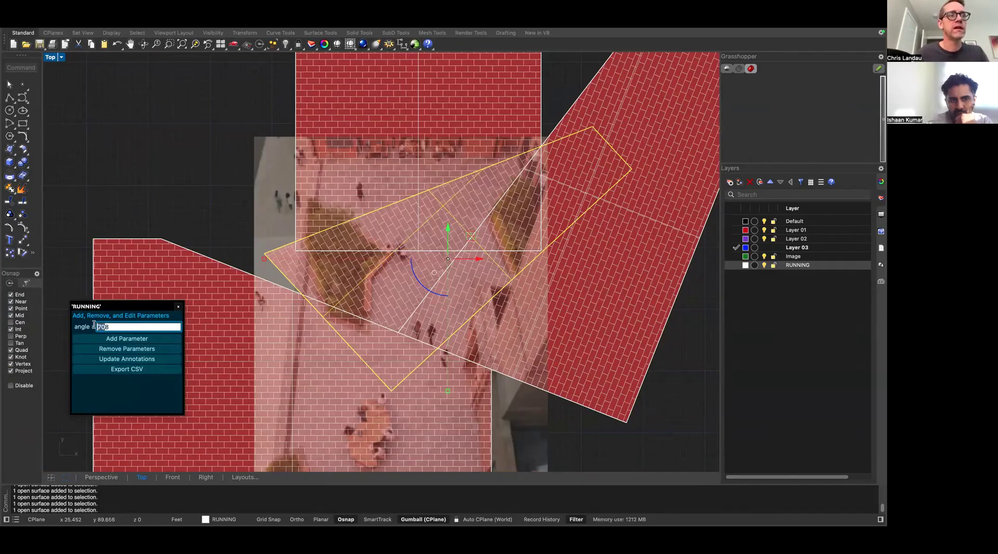
{"action": "type", "text": "6"}
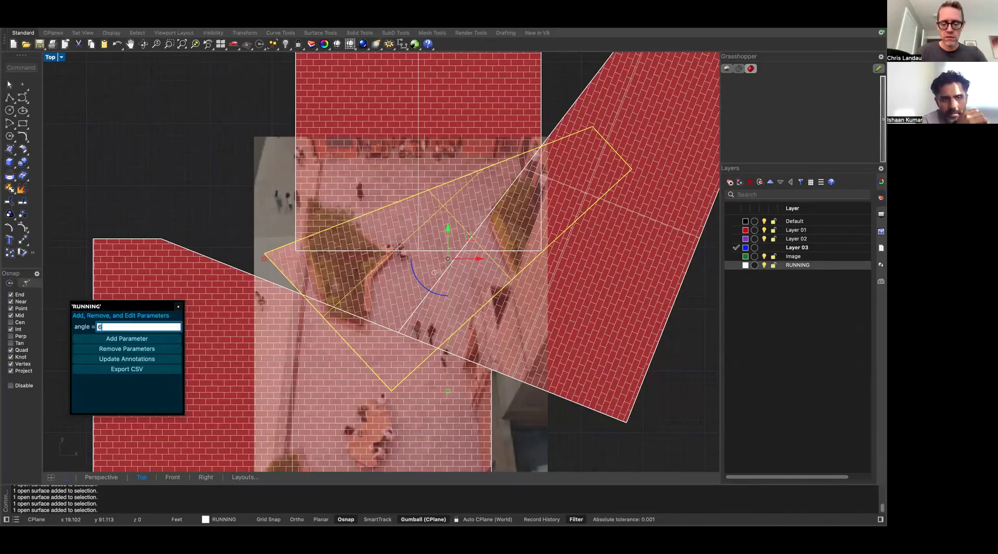
{"action": "type", "text": "89"}
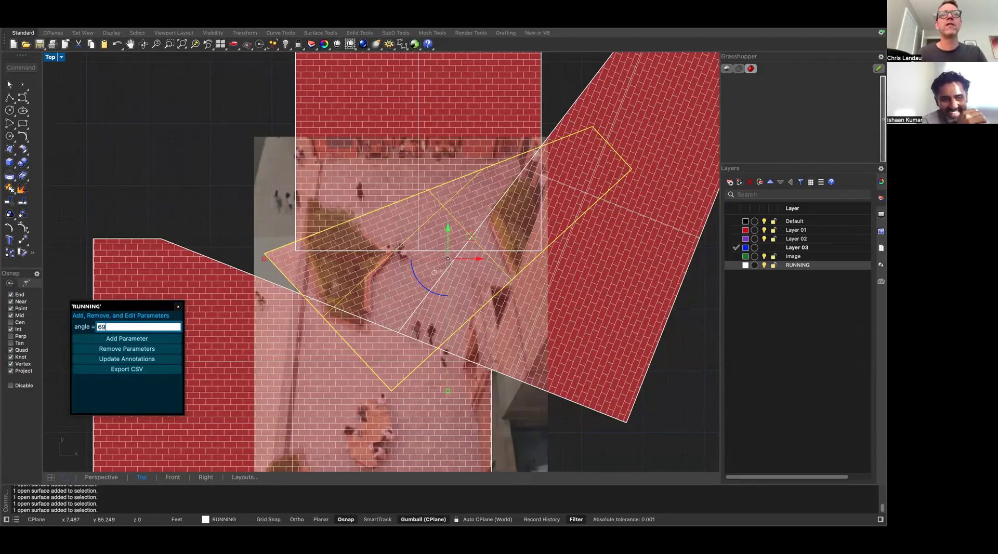
{"action": "left_click", "coordinate": [177, 307]}
Deselect the diagonal middle surface and hide the RUNNING layer so the surface outlines do not cover the pavers and photo
{"action": "mouse_move", "coordinate": [433, 284]}
{"action": "right_mouse_down"}
{"action": "mouse_move", "coordinate": [398, 260]}
{"action": "mouse_move", "coordinate": [426, 295]}
{"action": "right_mouse_up"}
{"action": "scroll", "coordinate": [399, 260], "scroll_direction": "up", "scroll_amount": 2}
{"action": "scroll", "coordinate": [398, 259], "scroll_direction": "down", "scroll_amount": 3}
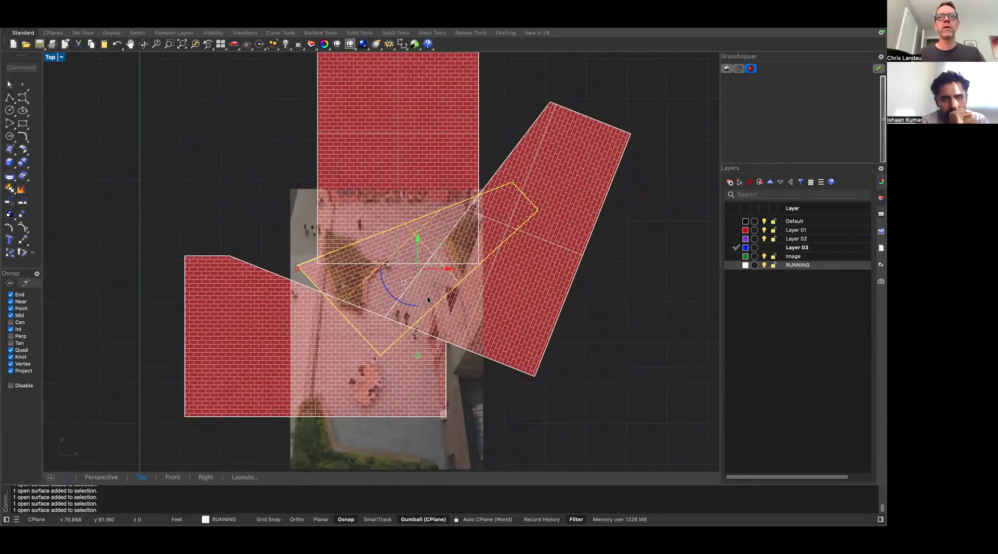
{"action": "scroll", "coordinate": [428, 293], "scroll_direction": "up", "scroll_amount": 2}
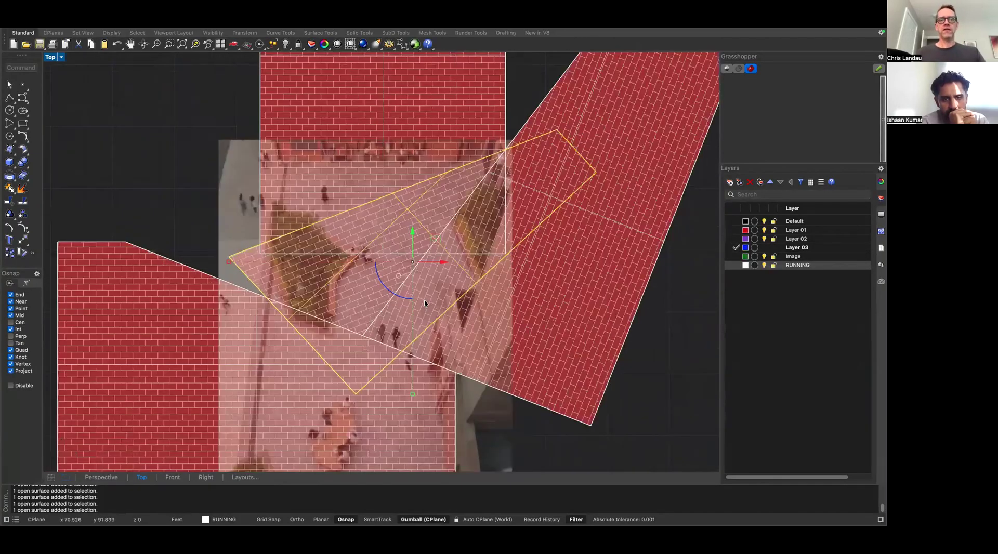
{"action": "key", "text": "Escape"}
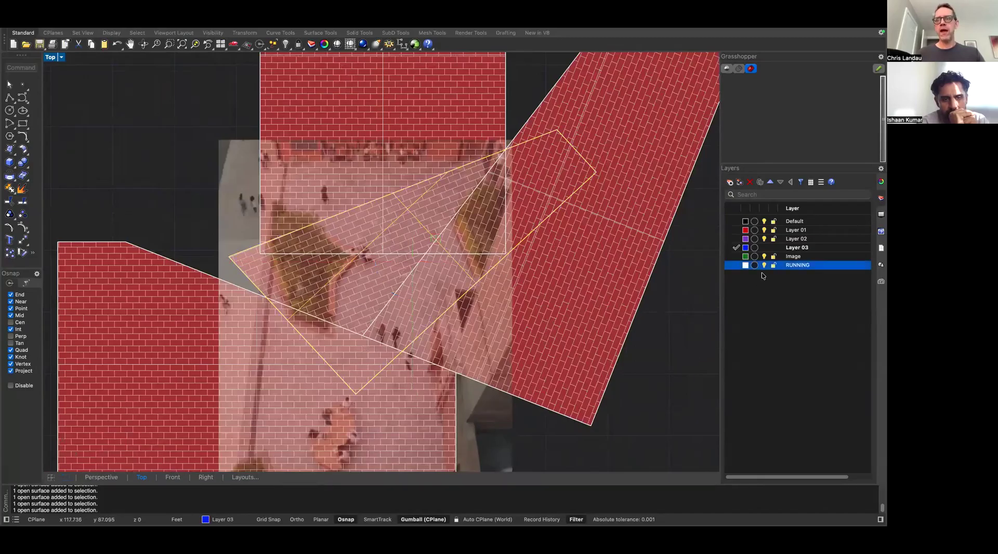
{"action": "scroll", "coordinate": [412, 299], "scroll_direction": "up", "scroll_amount": 1}
{"action": "scroll", "coordinate": [412, 299], "scroll_direction": "down", "scroll_amount": 2}
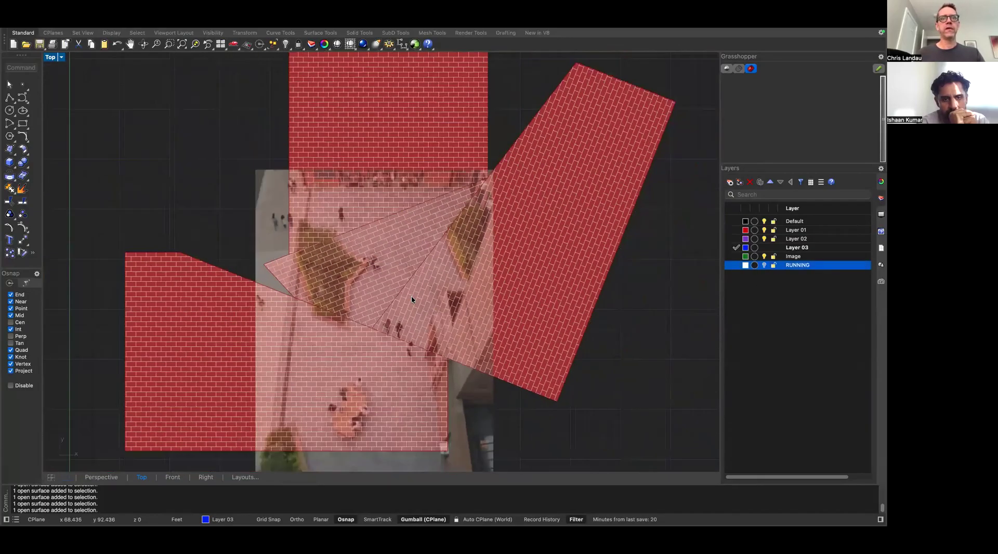
{"action": "right_click_drag", "start_coordinate": [411, 299], "coordinate": [403, 258]}
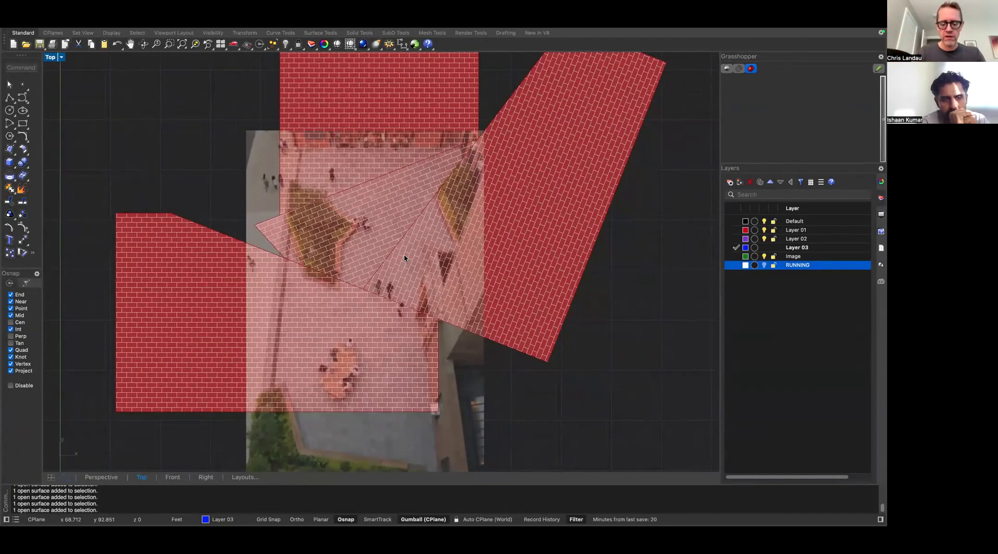
Draw an open polyline about 47 ft up the plaza's dark strip, 33 ft along the storefronts, and down to the right planter's tip
{"action": "type", "text": "plin"}
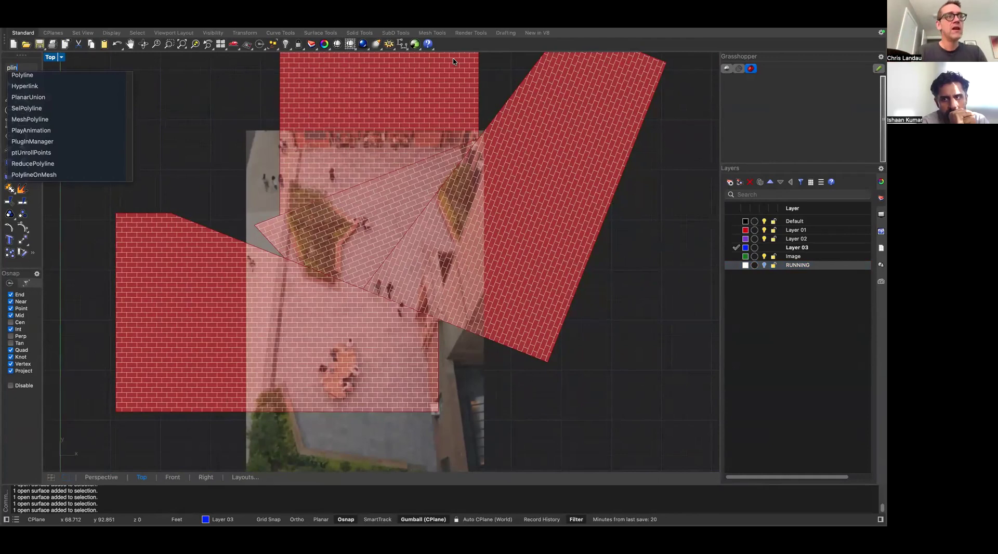
{"action": "key", "text": "Return"}
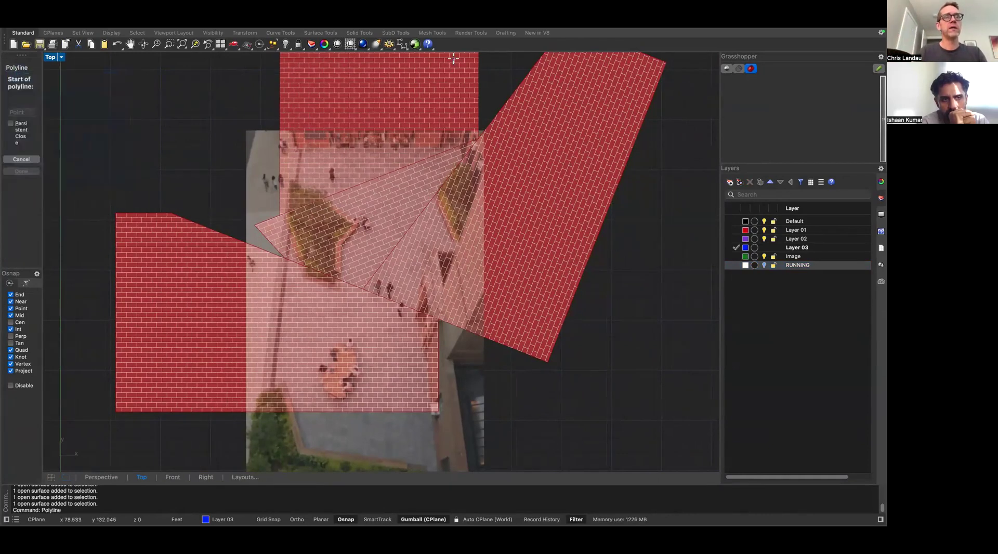
{"action": "left_click", "coordinate": [273, 385]}
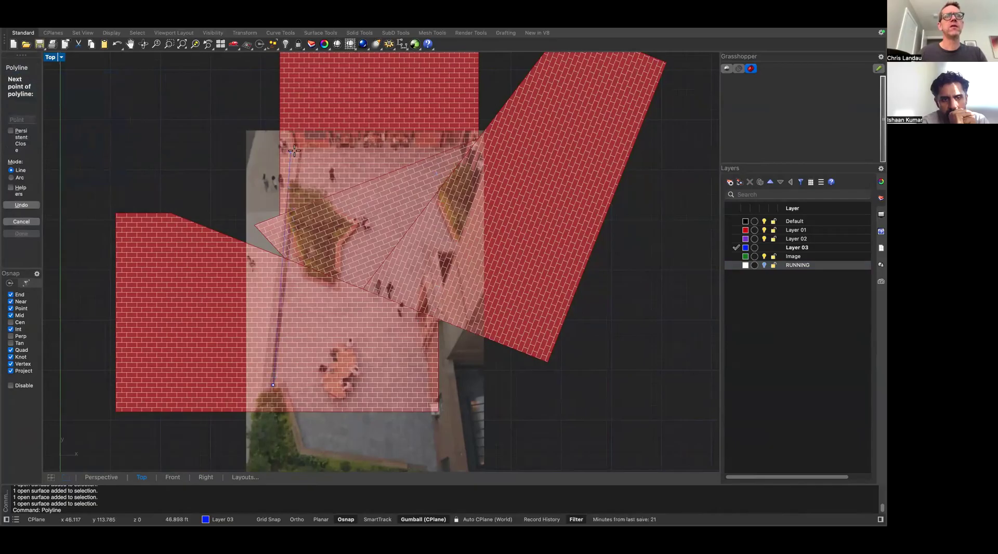
{"action": "left_click", "coordinate": [296, 149]}
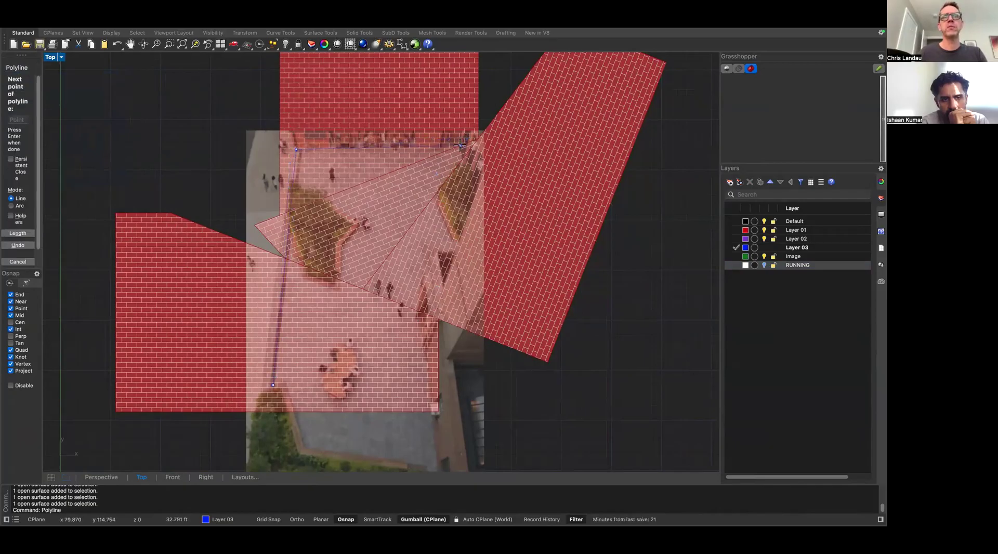
{"action": "left_click", "coordinate": [461, 146]}
{"action": "left_click", "coordinate": [465, 165]}
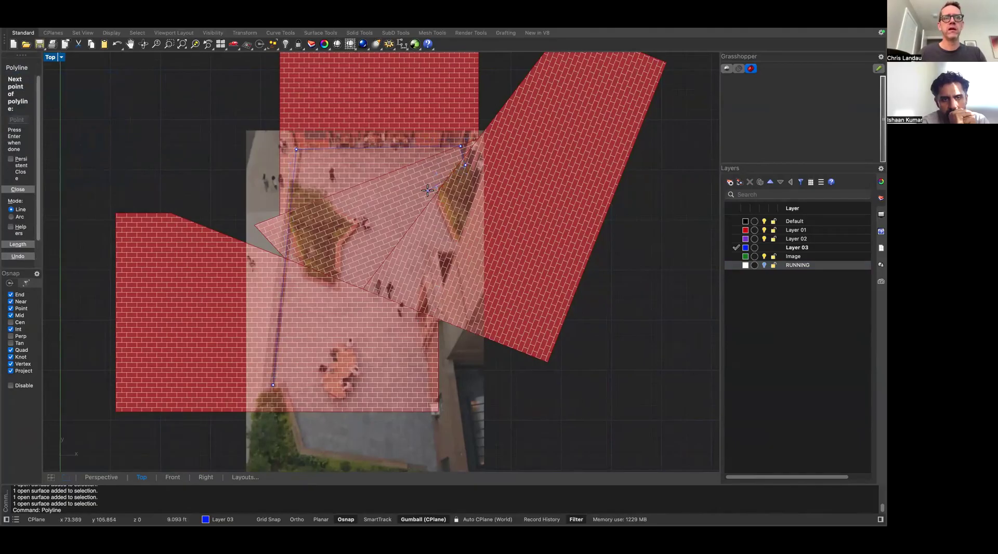
{"action": "key", "text": "Return"}
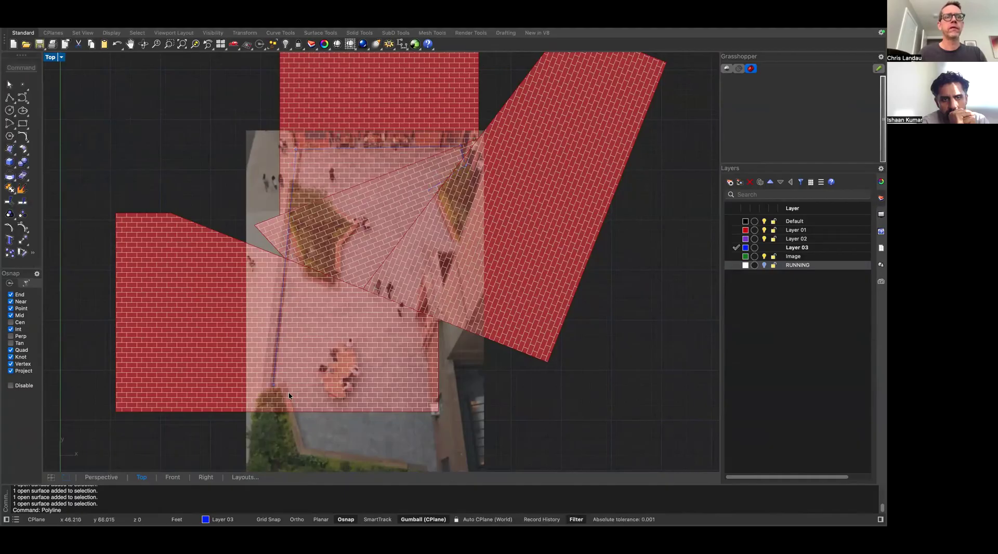
Trace a second polyline from the foot of the dark strip up to the large left planter and around its lower edges
{"action": "key", "text": "Return"}
{"action": "left_click", "coordinate": [271, 387]}
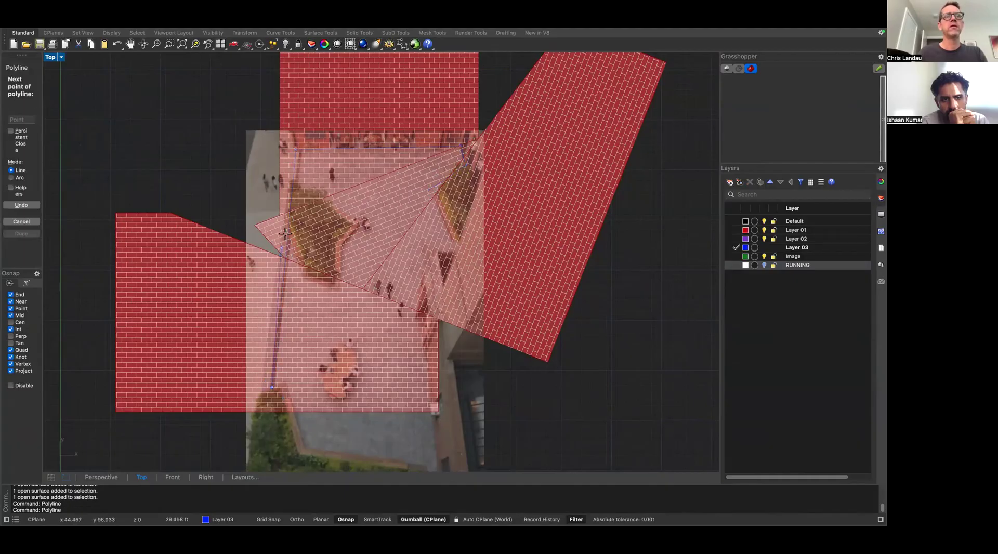
{"action": "left_click", "coordinate": [288, 229]}
{"action": "left_click", "coordinate": [305, 274]}
{"action": "left_click", "coordinate": [339, 288]}
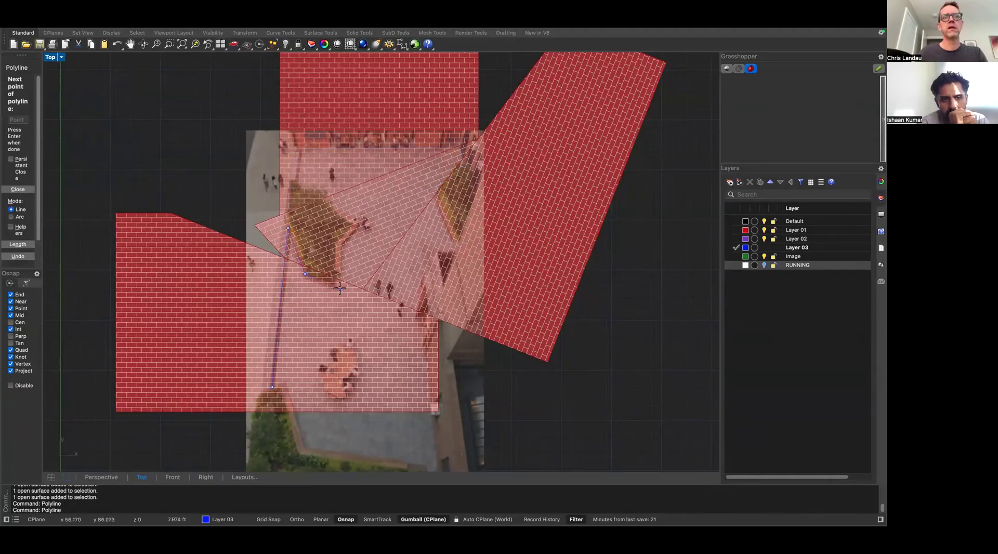
{"action": "left_click", "coordinate": [341, 242]}
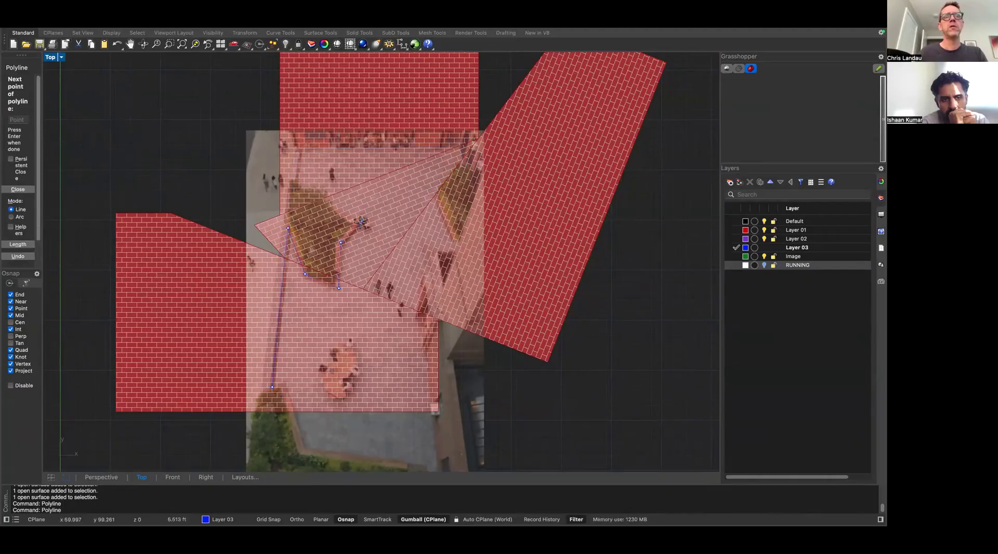
Undo the polyline points traced around the large planting bed, keeping the segment along the plaza's western edge
{"action": "left_click", "coordinate": [361, 222]}
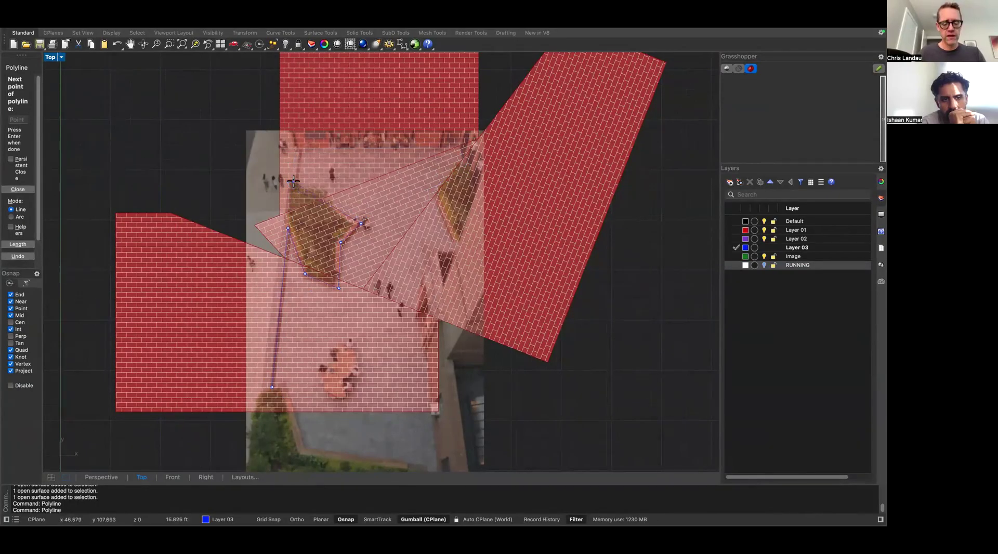
{"action": "key", "text": "ctrl+z"}
{"action": "key", "text": "ctrl+z"}
{"action": "key", "text": "ctrl+z"}
{"action": "key", "text": "ctrl+z"}
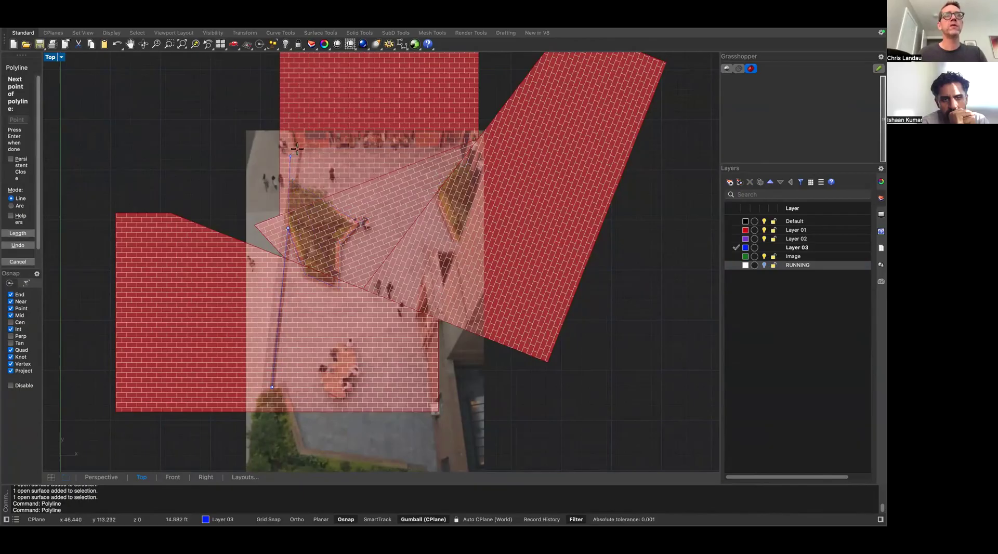
Trace the polyline along the north, east and south edges of the plaza and close it at its starting point
{"action": "left_click", "coordinate": [300, 147]}
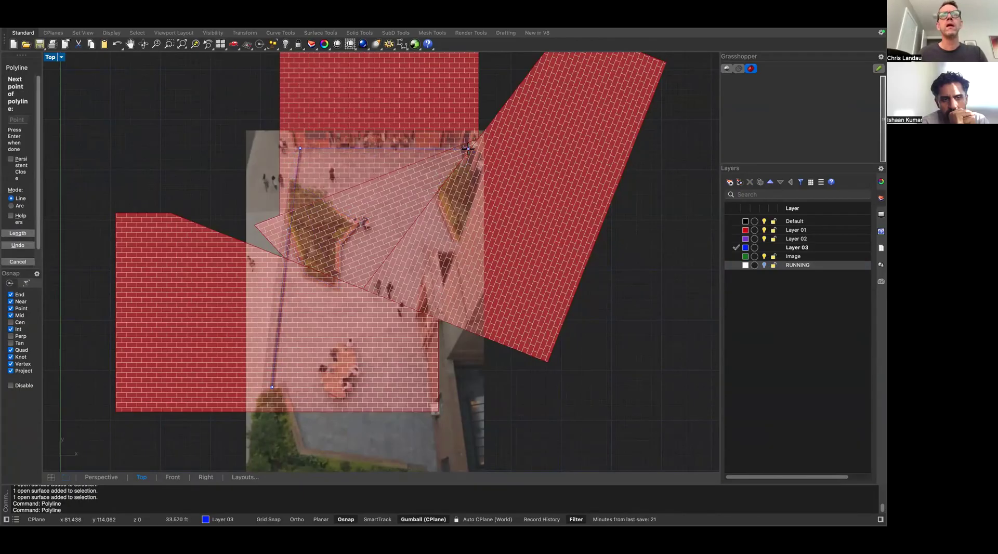
{"action": "left_click", "coordinate": [468, 148]}
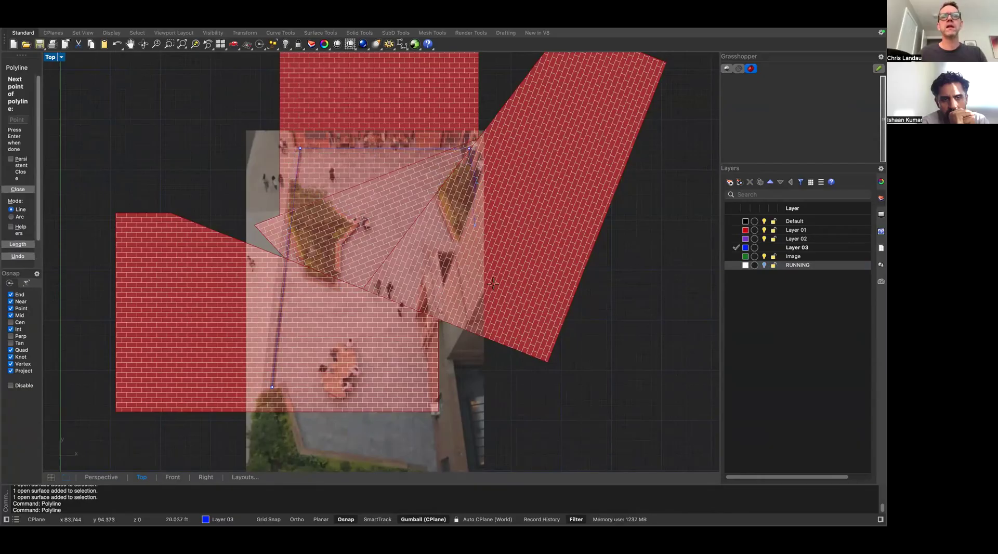
{"action": "left_click", "coordinate": [500, 290]}
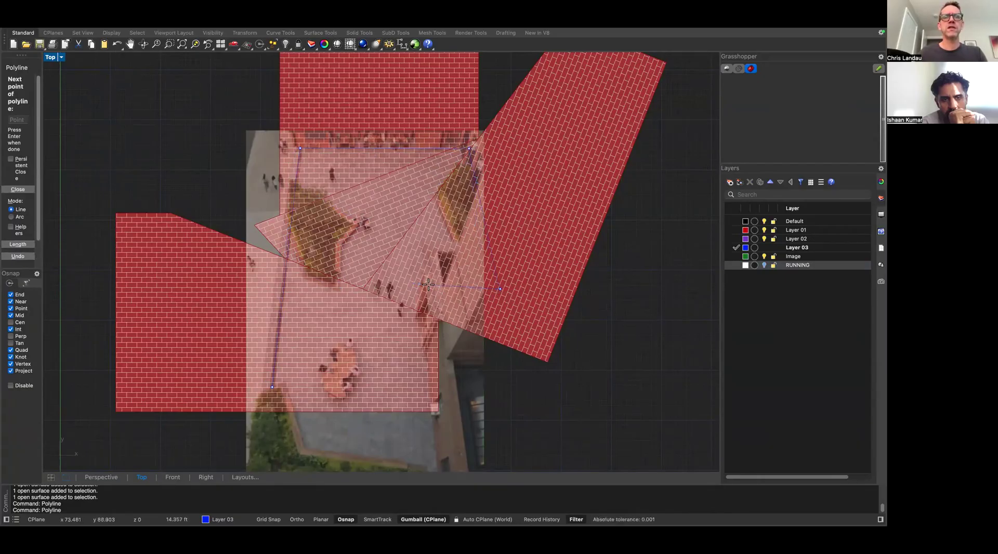
{"action": "left_click", "coordinate": [417, 284]}
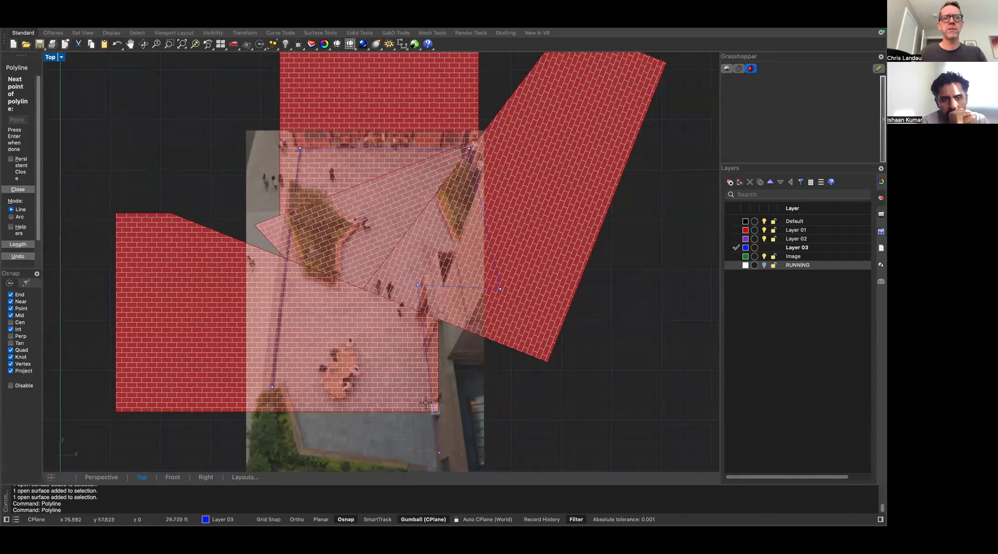
{"action": "scroll", "coordinate": [298, 239], "scroll_direction": "up", "scroll_amount": 5}
{"action": "scroll", "coordinate": [299, 236], "scroll_direction": "down", "scroll_amount": 6}
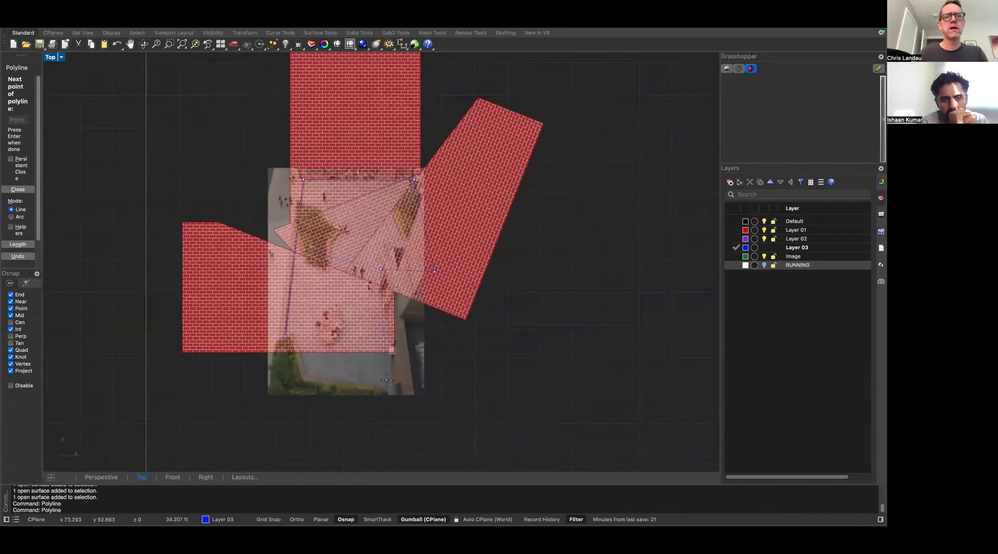
{"action": "left_click", "coordinate": [394, 401]}
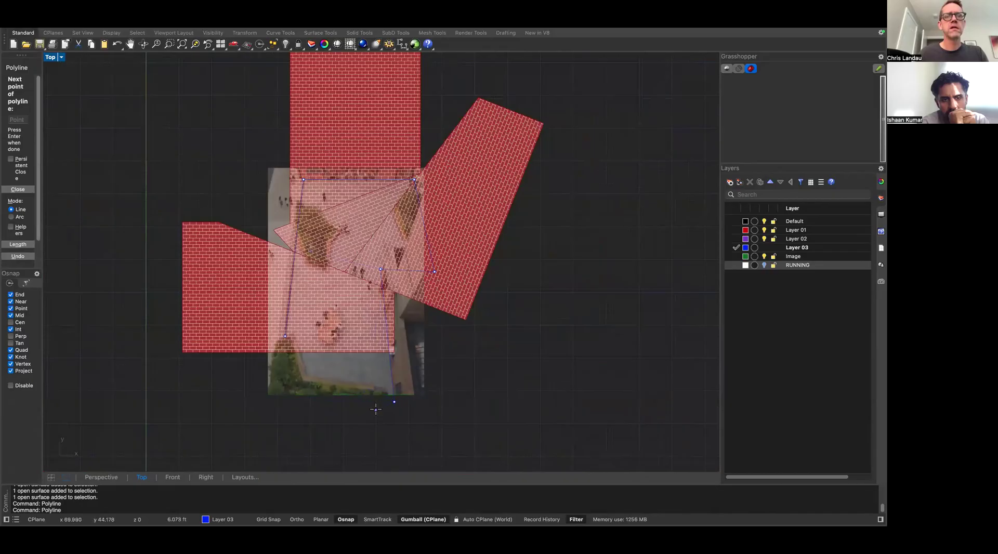
{"action": "left_click", "coordinate": [376, 406]}
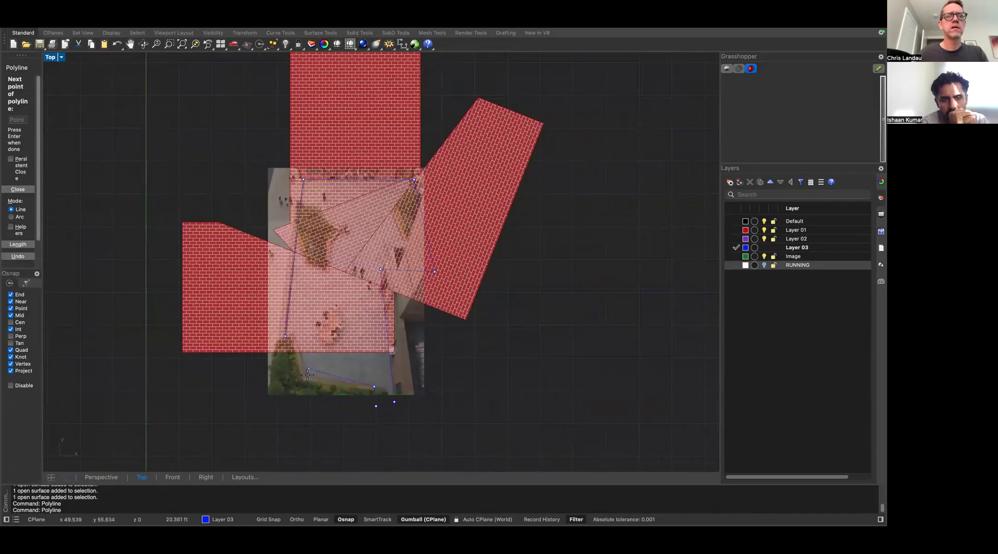
{"action": "left_click", "coordinate": [286, 337]}
{"action": "scroll", "coordinate": [408, 307], "scroll_direction": "up", "scroll_amount": 3}
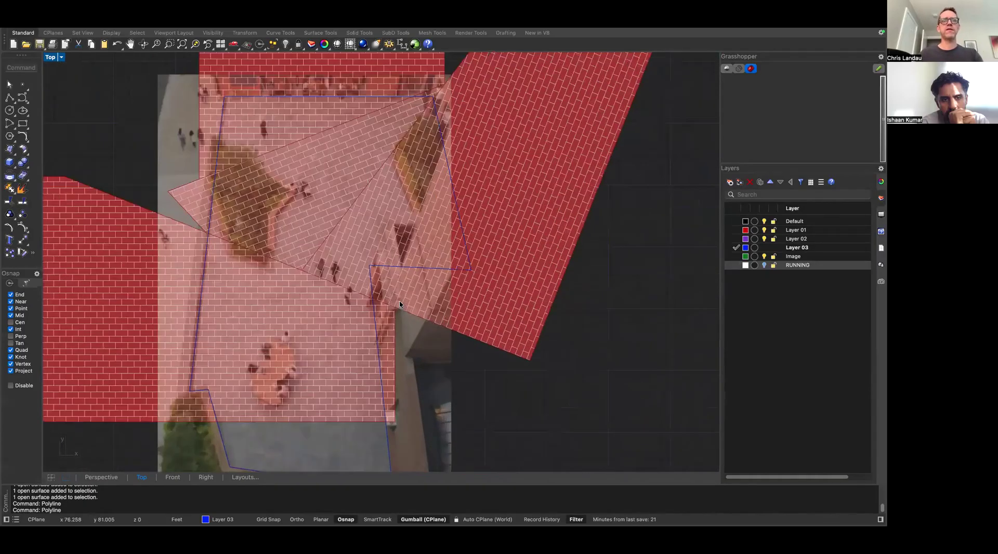
Rename Layer 03 as CLIP
{"action": "left_click", "coordinate": [804, 248]}
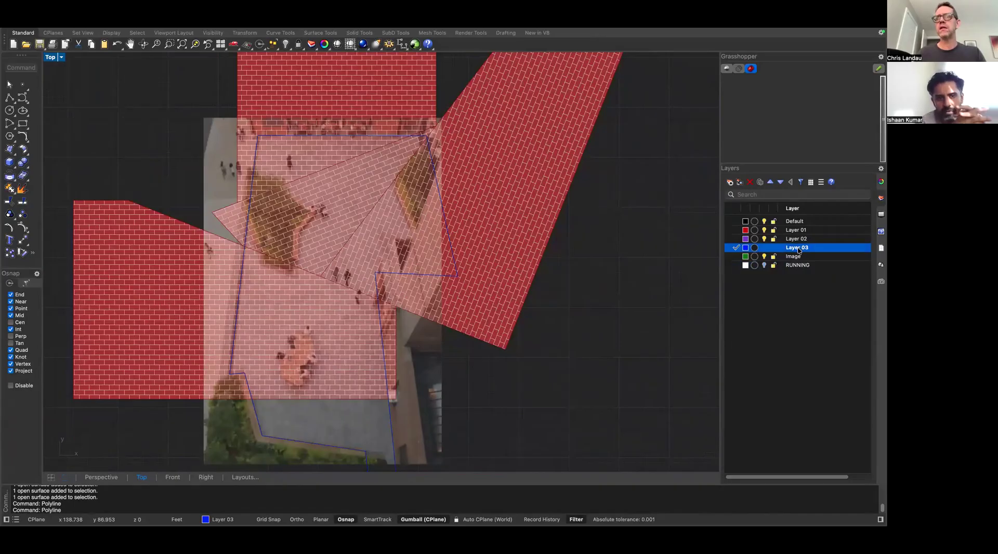
{"action": "left_click", "coordinate": [798, 247]}
{"action": "type", "text": "C"}
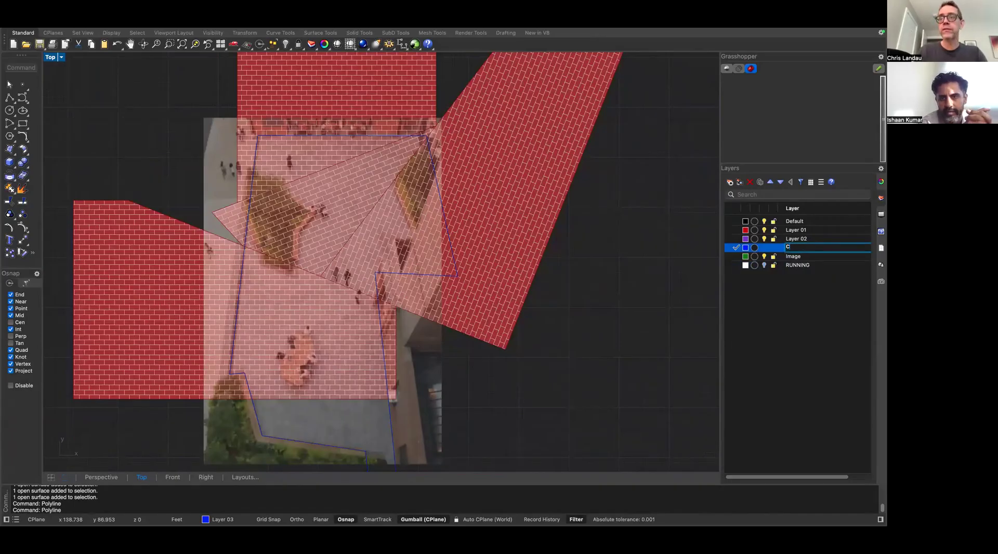
{"action": "type", "text": "KLIP"}
{"action": "key", "text": "Return"}
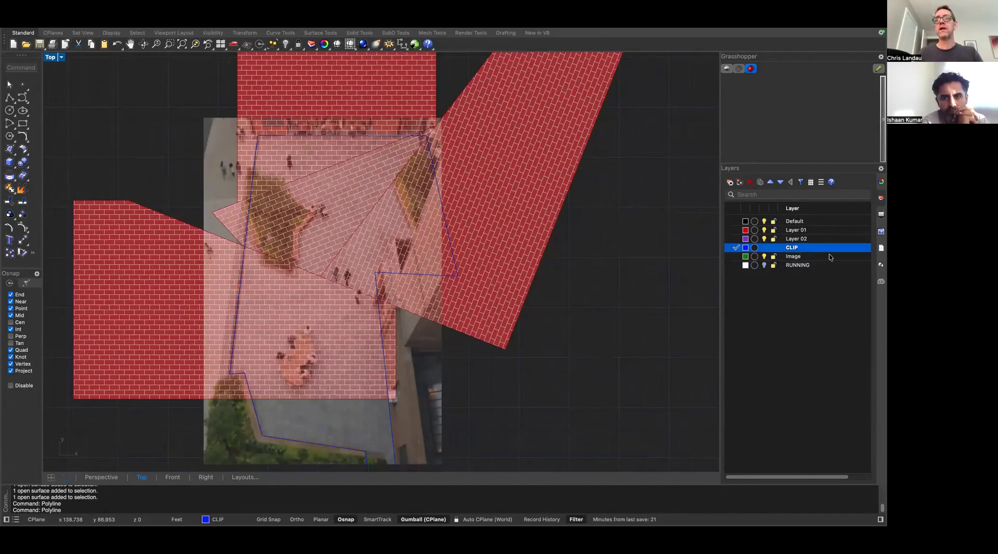
Switch to Grasshopper and save the definition on the Desktop as paving.gh
{"action": "key", "text": "ctrl+Right"}
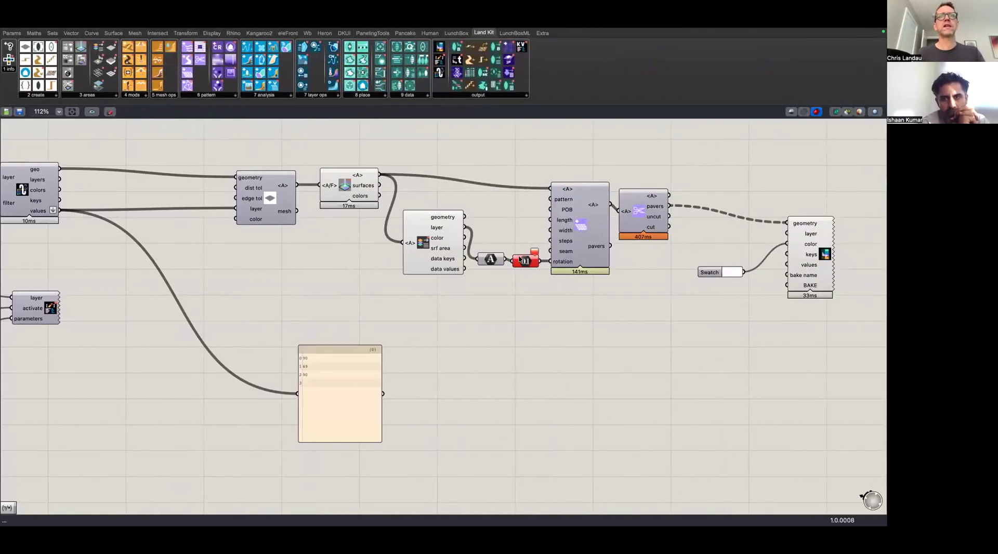
{"action": "key", "text": "super+s"}
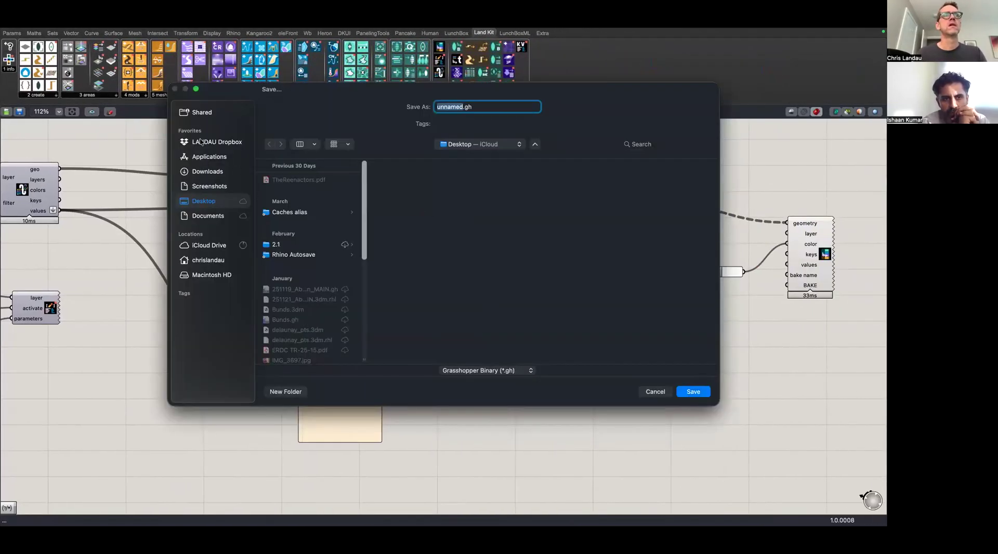
{"action": "type", "text": "paving"}
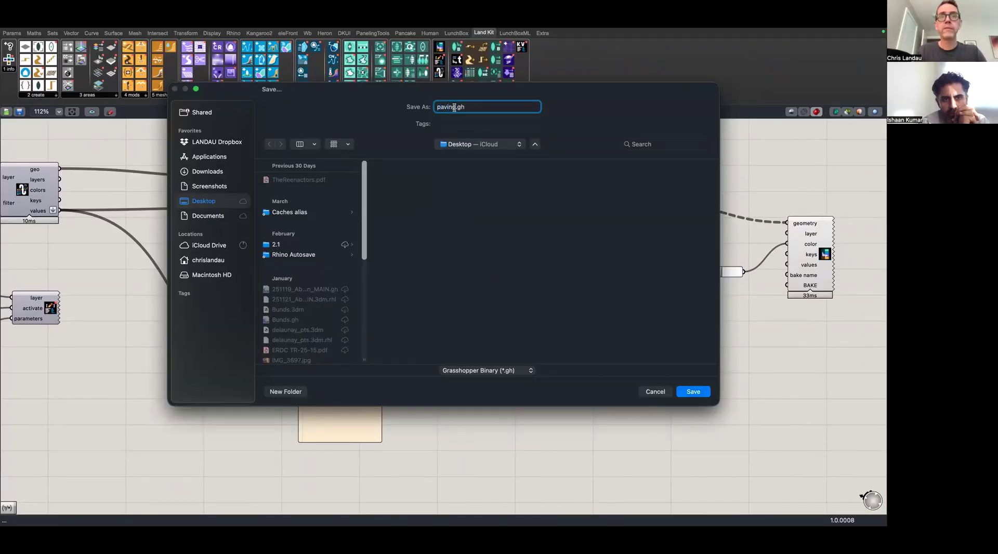
{"action": "key", "text": "Return"}
Switch to Rhino and save the model on the Desktop as paving.3dm
{"action": "key", "text": "super+grave"}
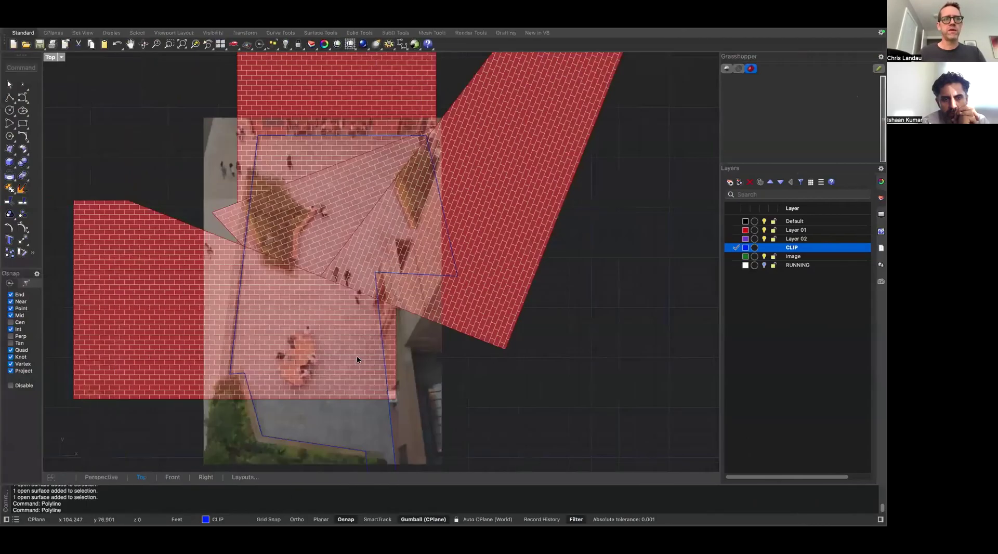
{"action": "key", "text": "super+s"}
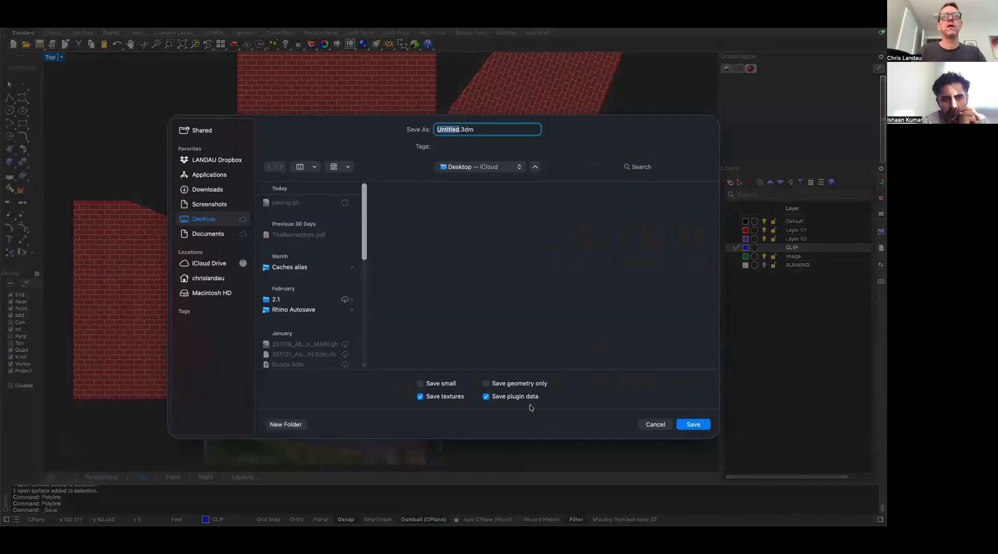
{"action": "type", "text": "paving"}
{"action": "key", "text": "Return"}
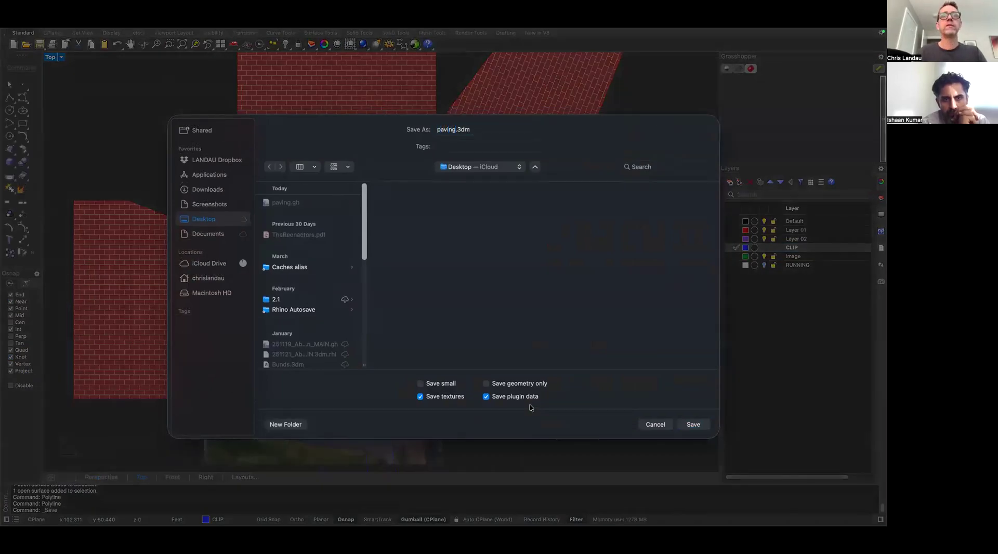
In Grasshopper, duplicate the RUNNING layer panel together with its connected layer geometry component
{"action": "key", "text": "super+grave"}
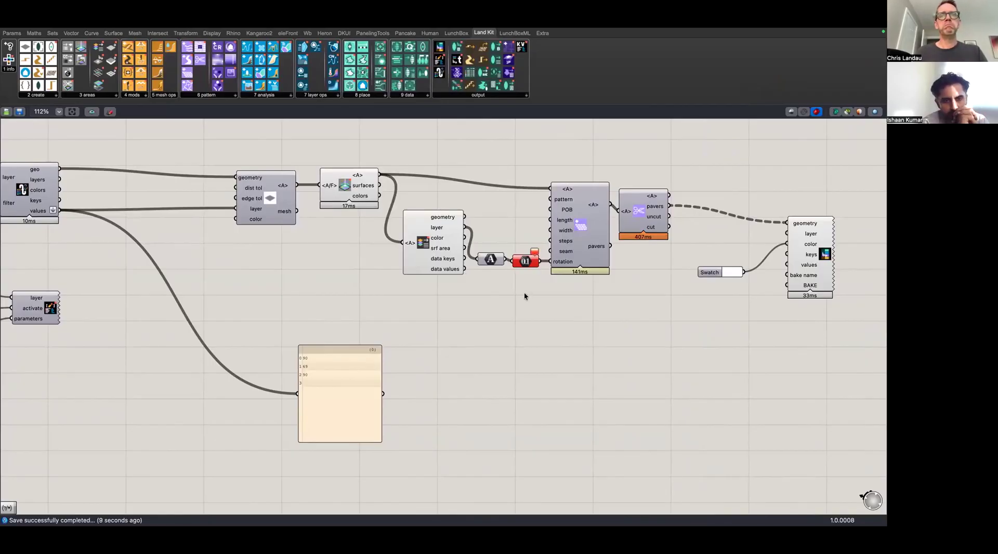
{"action": "scroll", "coordinate": [451, 326], "scroll_direction": "left", "scroll_amount": 15}
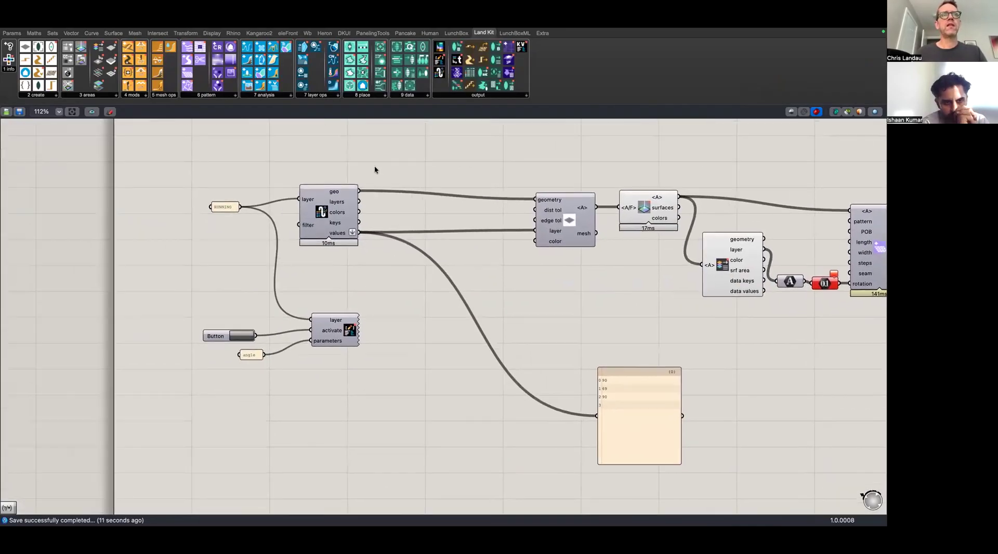
{"action": "left_click_drag", "start_coordinate": [374, 165], "coordinate": [234, 227]}
{"action": "scroll", "coordinate": [327, 290], "scroll_direction": "up", "scroll_amount": 5}
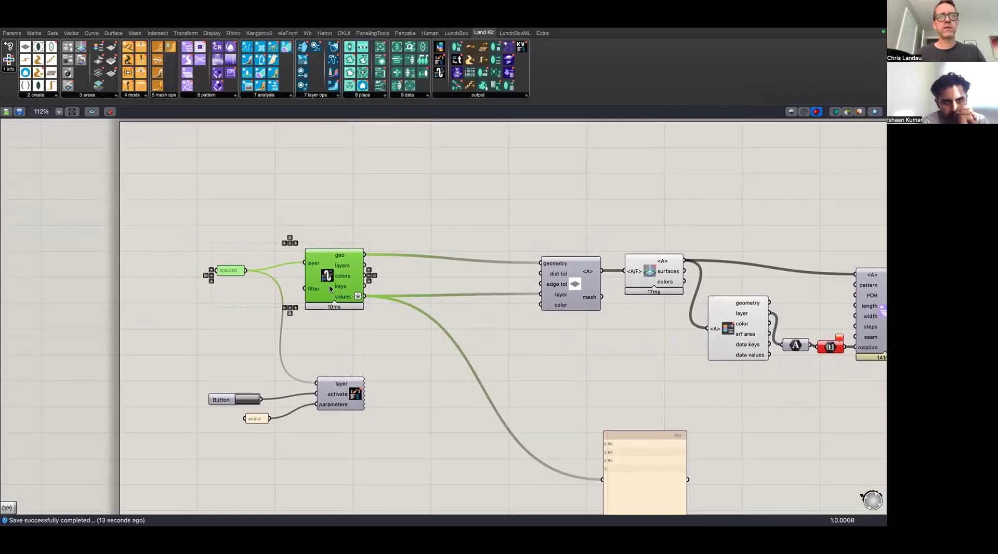
{"action": "key", "text": "ctrl+c"}
{"action": "key", "text": "ctrl+v"}
{"action": "left_click", "coordinate": [283, 213]}
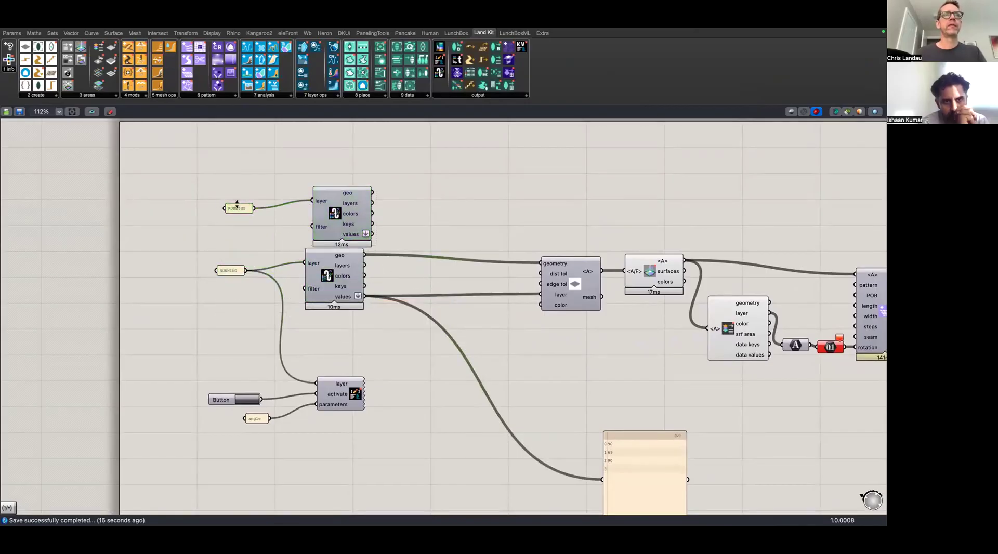
Set the copied panel's text to CLIP and move the copied pair above the components that build the paving areas
{"action": "double_click", "coordinate": [237, 209]}
{"action": "type", "text": "cl"}
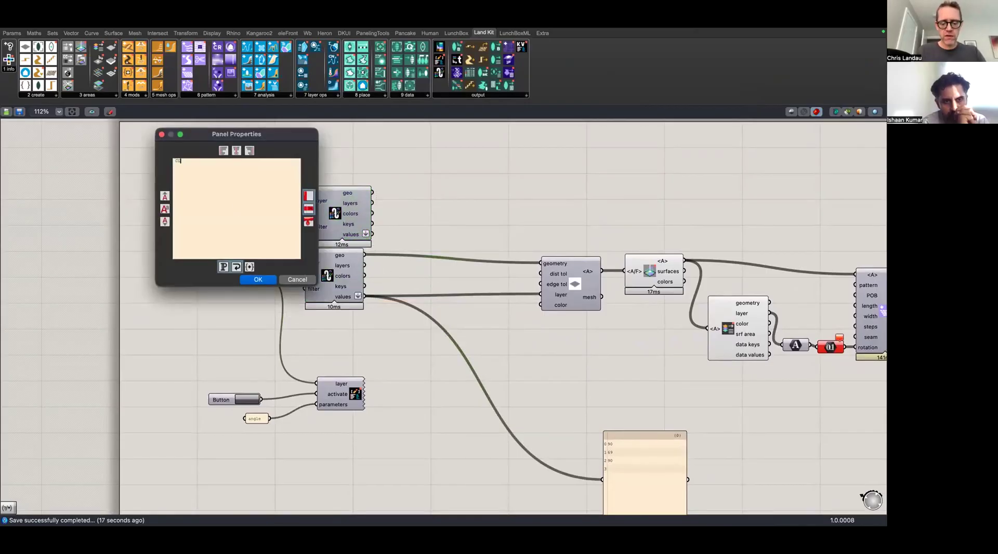
{"action": "key", "text": "Return"}
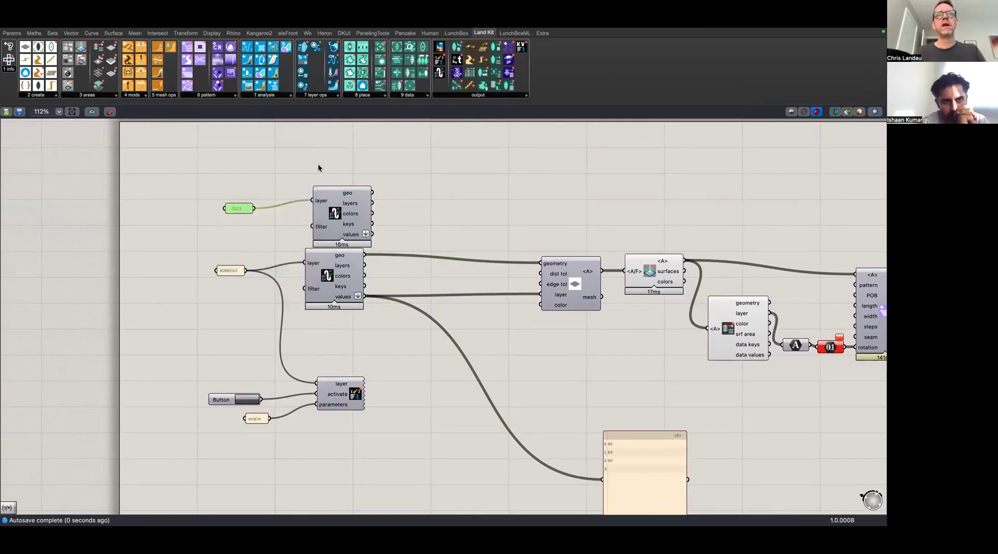
{"action": "left_click_drag", "start_coordinate": [351, 156], "coordinate": [199, 232]}
{"action": "left_click_drag", "start_coordinate": [335, 214], "coordinate": [629, 200]}
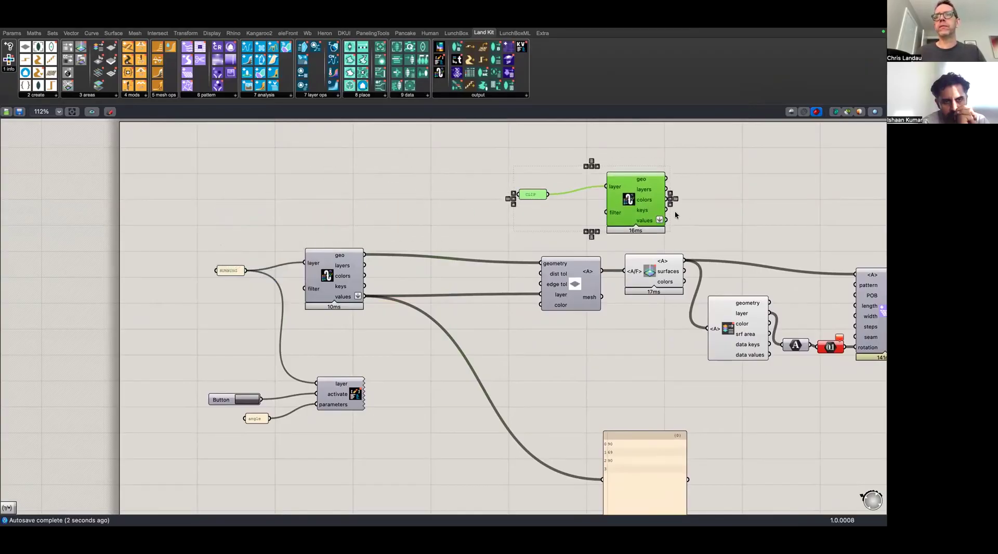
Shift the surface component and the downstream paving pattern components away from the area component to open a gap
{"action": "scroll", "coordinate": [675, 215], "scroll_direction": "right", "scroll_amount": 10}
{"action": "left_click", "coordinate": [784, 267]}
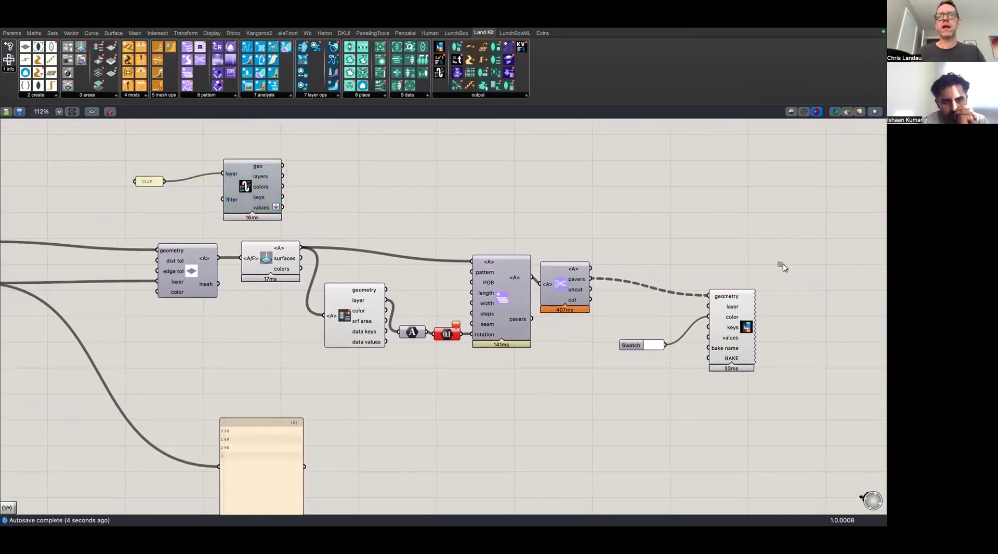
{"action": "left_click_drag", "start_coordinate": [790, 238], "coordinate": [315, 408]}
{"action": "left_click_drag", "start_coordinate": [349, 329], "coordinate": [529, 322]}
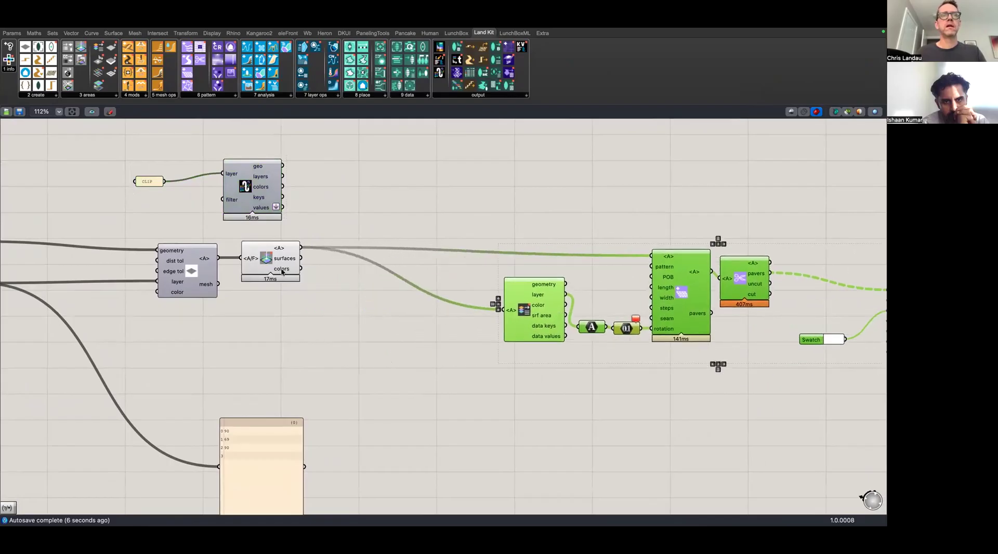
{"action": "left_click_drag", "start_coordinate": [282, 271], "coordinate": [412, 269]}
{"action": "right_click_drag", "start_coordinate": [379, 291], "coordinate": [426, 287]}
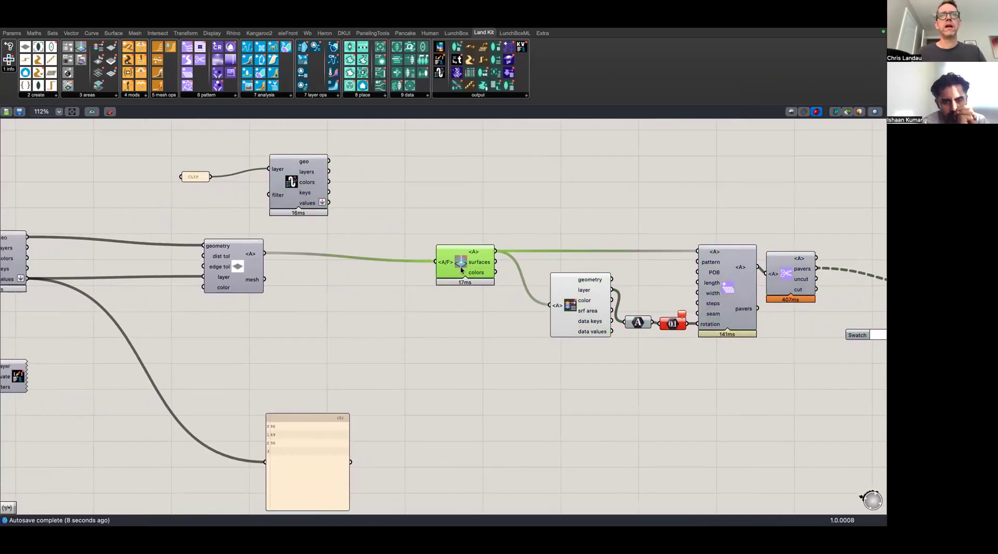
{"action": "double_click", "coordinate": [367, 279]}
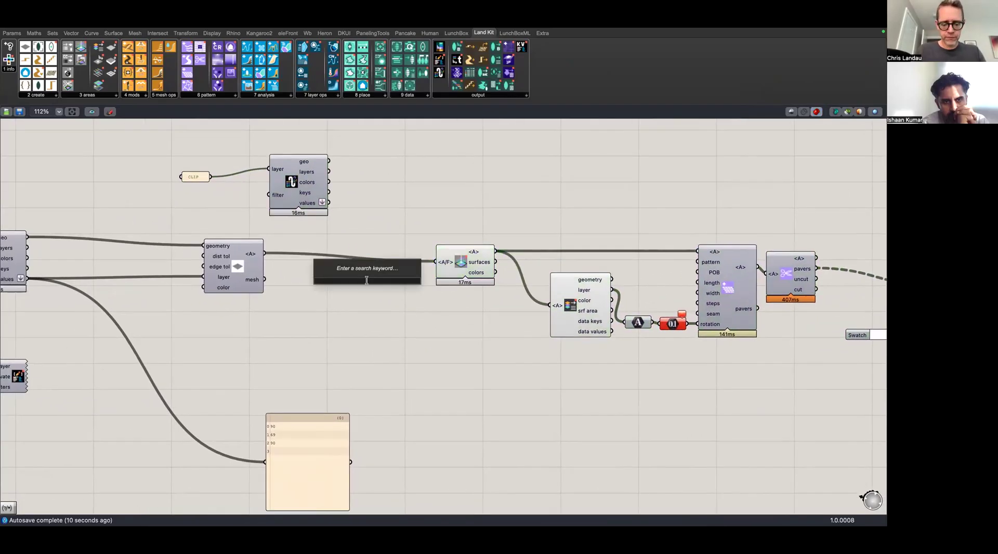
{"action": "type", "text": "flat"}
{"action": "key", "text": "Return"}
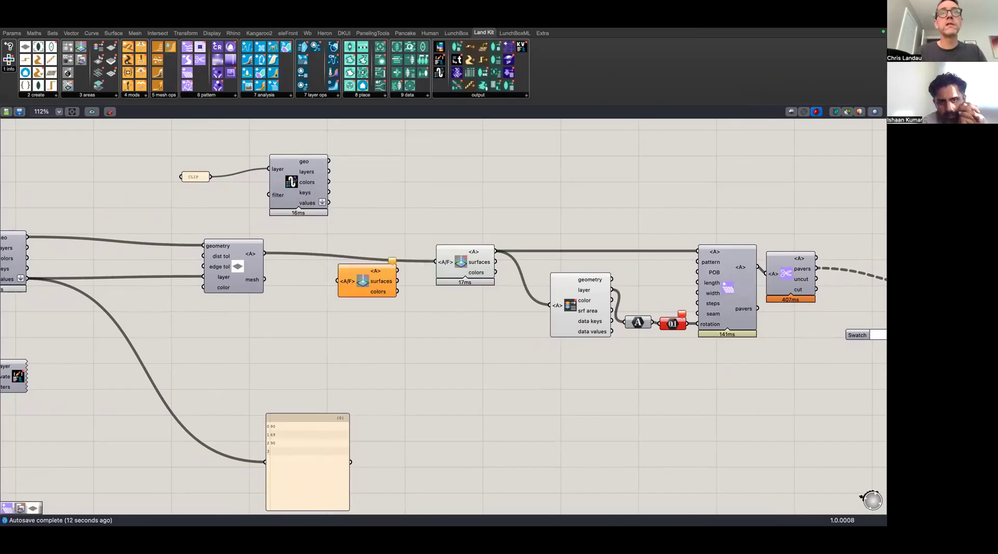
{"action": "left_click", "coordinate": [367, 281]}
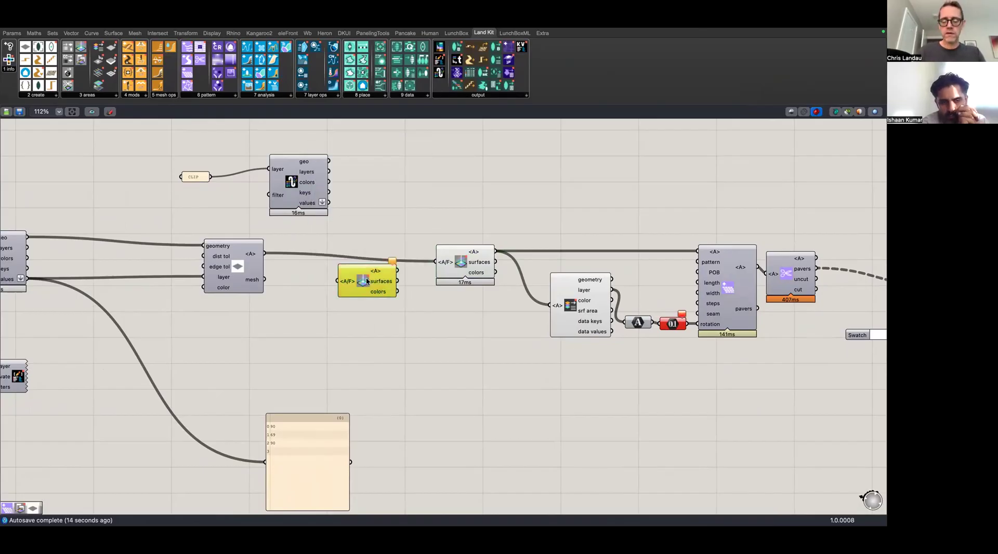
{"action": "key", "text": "Delete"}
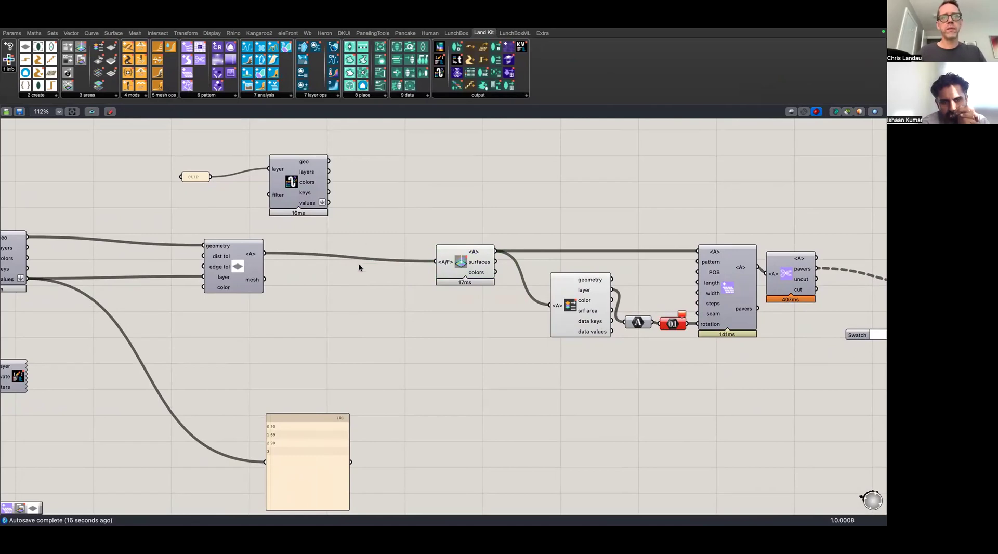
Add a Clip Areas component above the area wires and move the surface component back toward the area component
{"action": "double_click", "coordinate": [363, 231]}
{"action": "type", "text": "clip"}
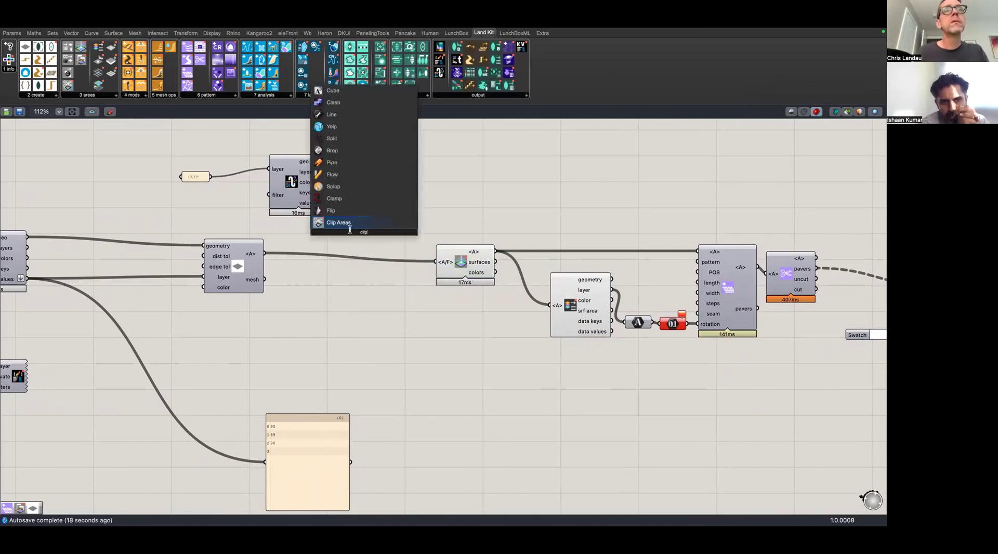
{"action": "left_click", "coordinate": [349, 224]}
{"action": "left_click_drag", "start_coordinate": [359, 218], "coordinate": [492, 205]}
{"action": "left_click_drag", "start_coordinate": [461, 254], "coordinate": [324, 257]}
With the solver locked, connect the CLIP geometry as the clip boundary and route the surface component's areas through Clip Areas to the downstream components
{"action": "middle_click", "coordinate": [410, 321]}
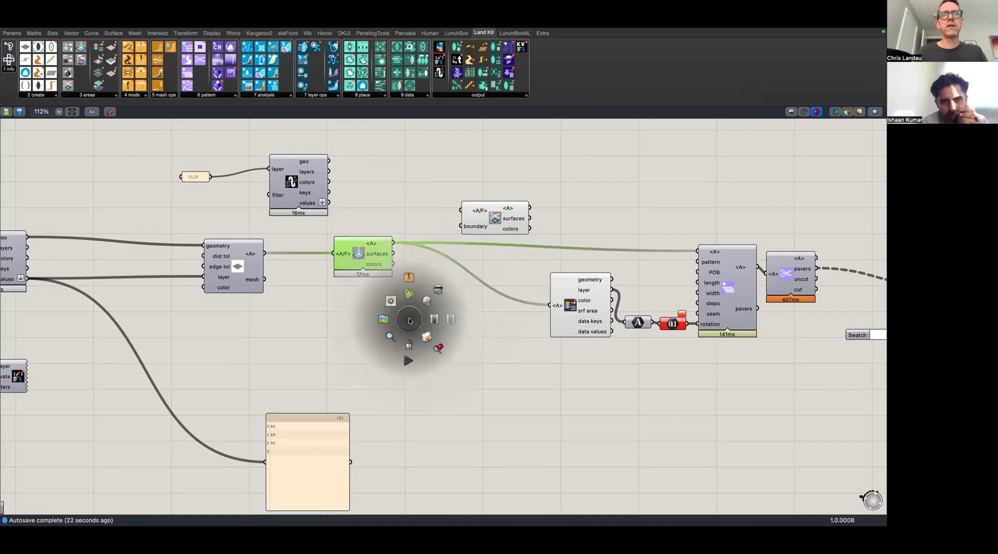
{"action": "left_click", "coordinate": [409, 340]}
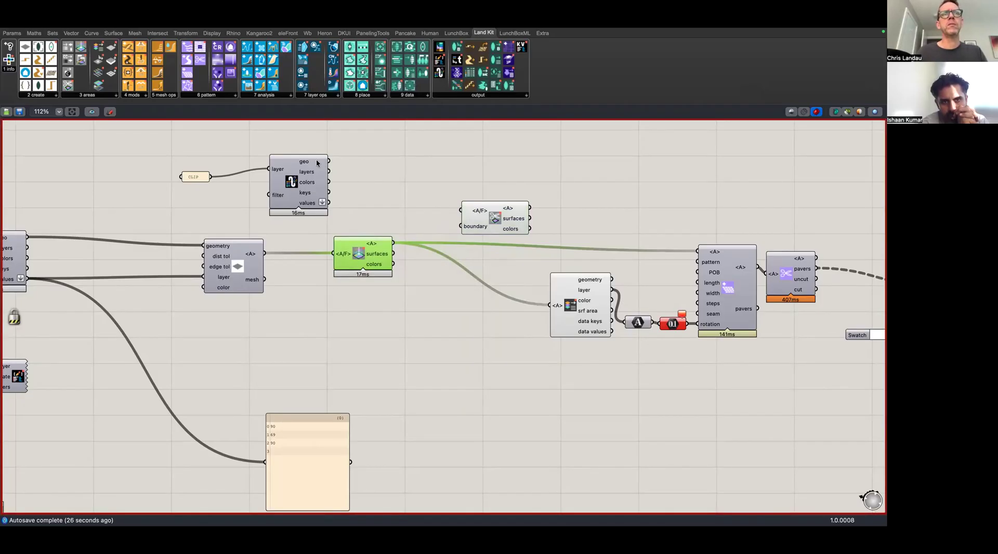
{"action": "left_click_drag", "start_coordinate": [329, 161], "coordinate": [395, 246]}
{"action": "left_click_drag", "start_coordinate": [490, 221], "coordinate": [549, 304]}
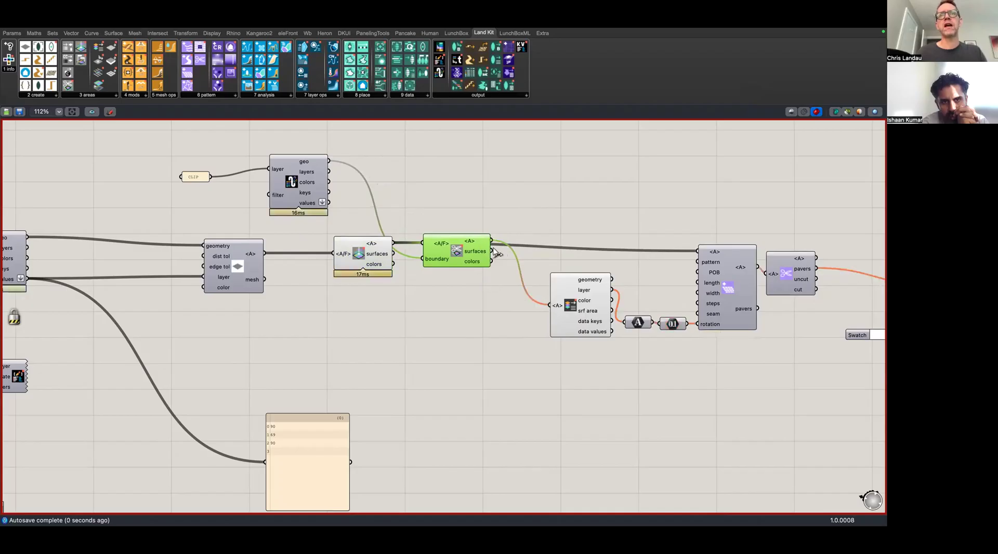
{"action": "left_click_drag", "start_coordinate": [491, 232], "coordinate": [697, 252]}
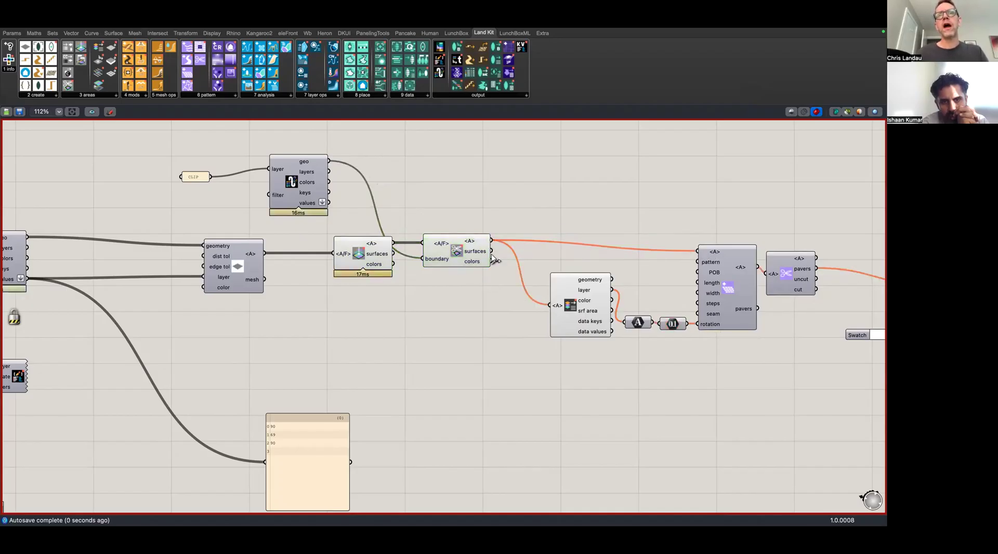
{"action": "mouse_move", "coordinate": [705, 250]}
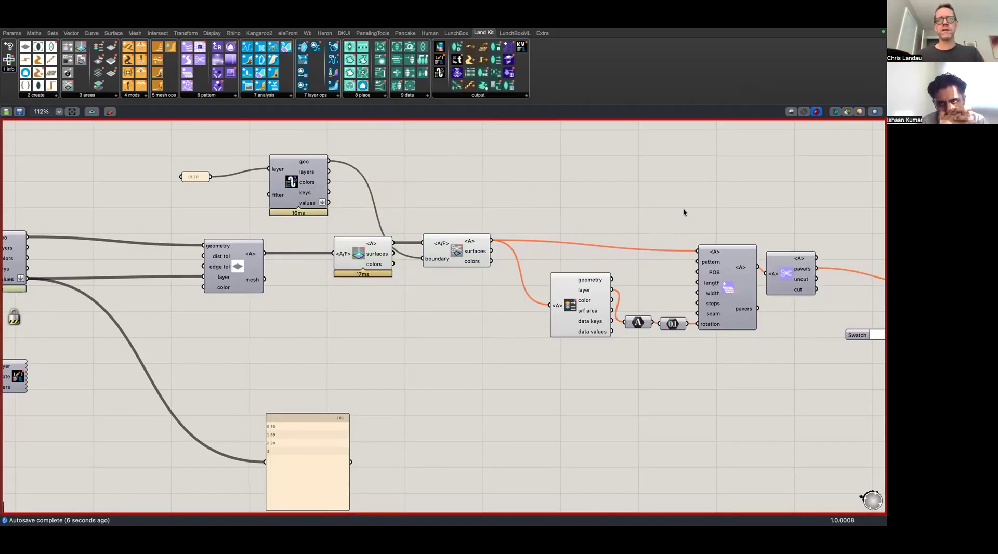
Space the Clip Areas and surface components apart along the wire, and unlock the solver
{"action": "left_click_drag", "start_coordinate": [454, 263], "coordinate": [480, 260]}
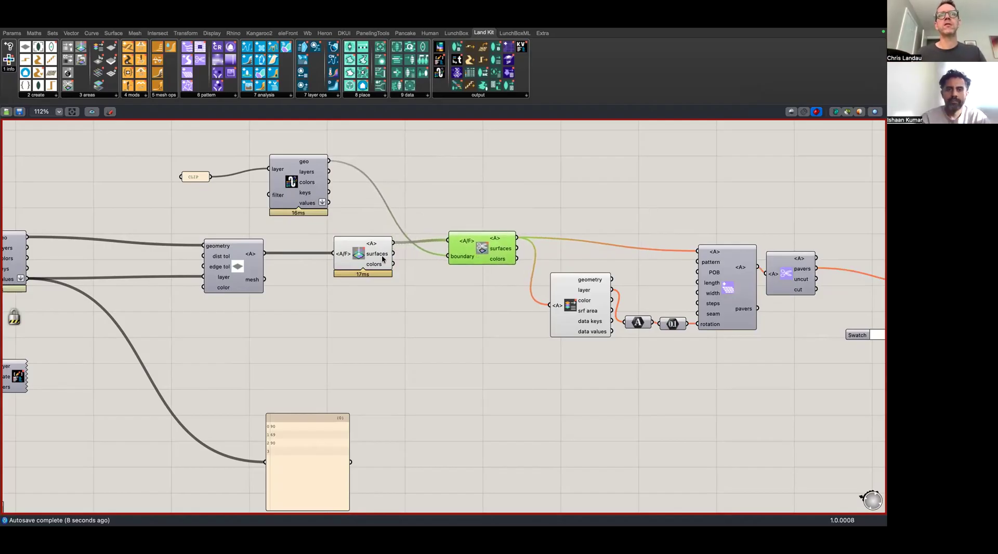
{"action": "left_click_drag", "start_coordinate": [370, 259], "coordinate": [349, 261]}
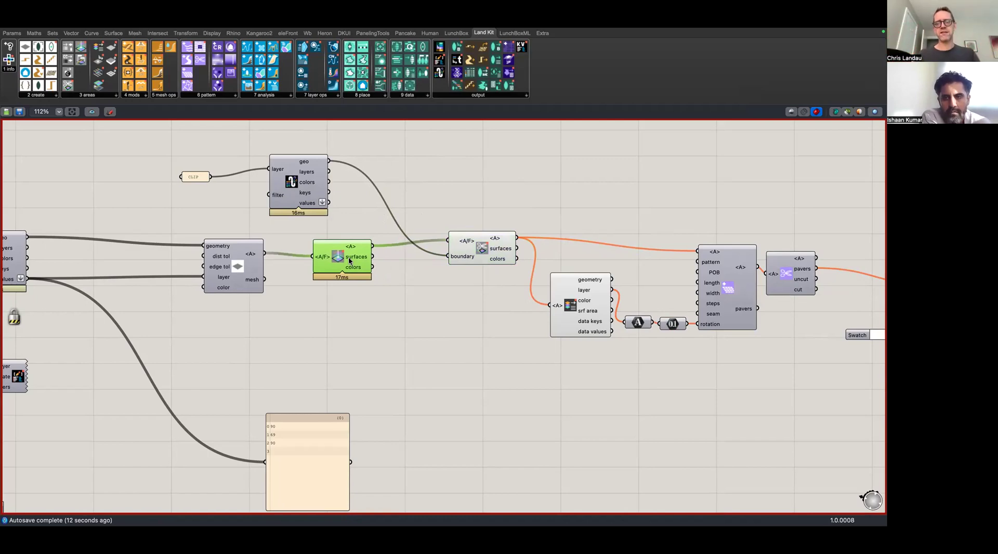
{"action": "left_click_drag", "start_coordinate": [585, 362], "coordinate": [343, 234]}
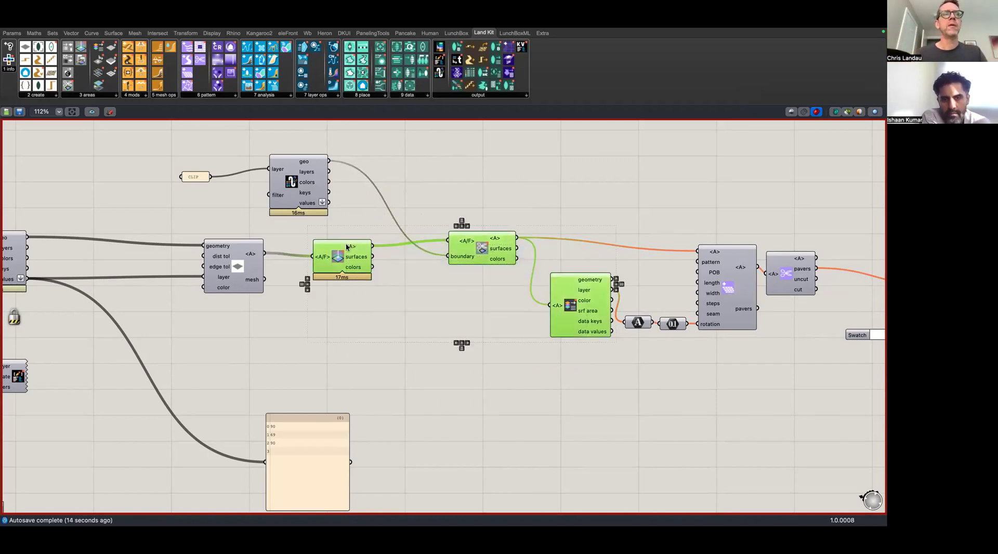
{"action": "key", "text": "space"}
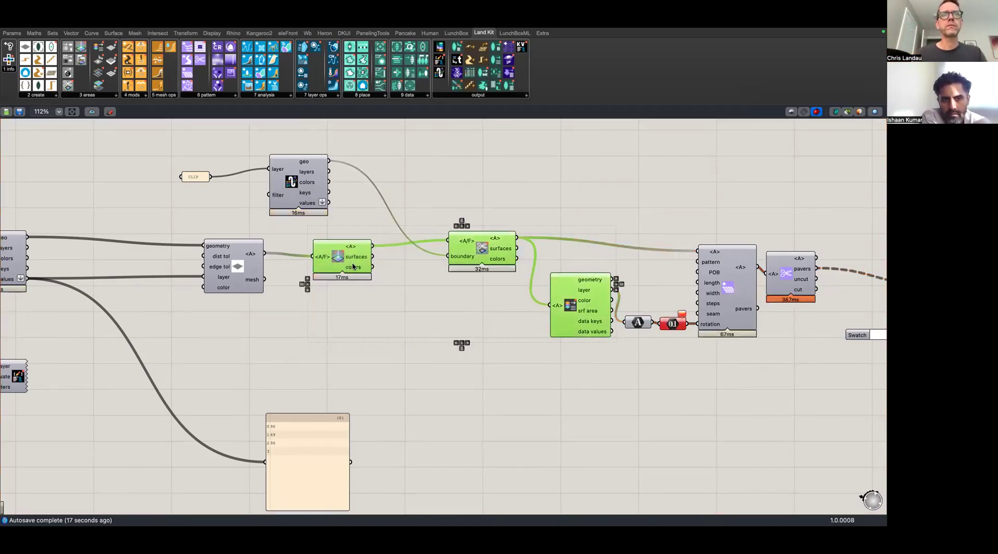
Disable the preview of the surface component and the area data component, leaving the Clip Areas preview on
{"action": "key", "text": "space"}
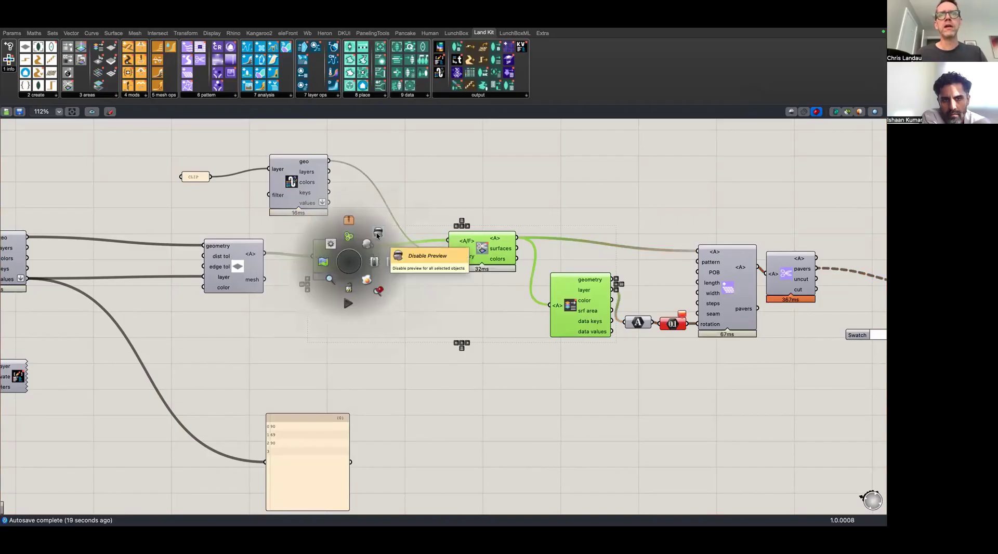
{"action": "left_click", "coordinate": [378, 235]}
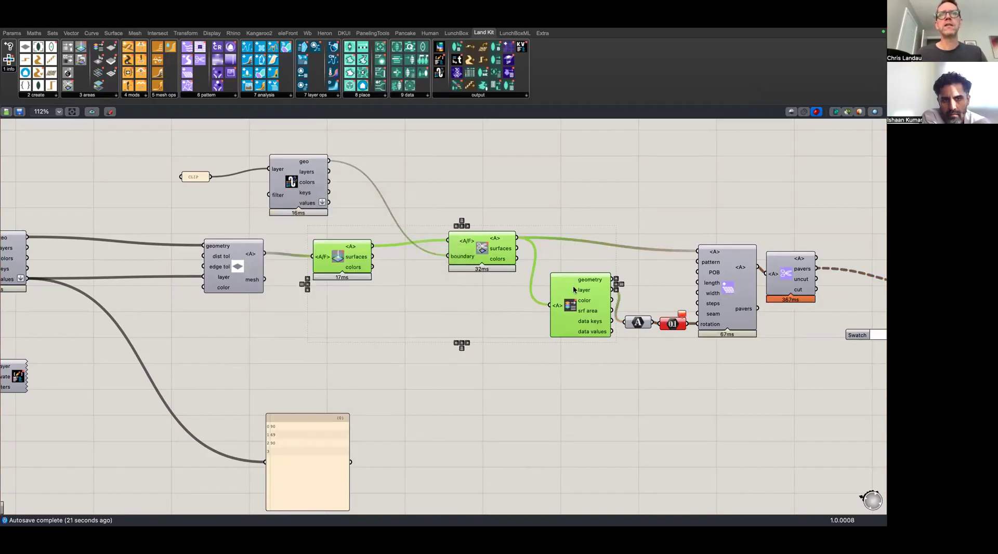
{"action": "left_click", "coordinate": [405, 300]}
{"action": "left_click", "coordinate": [360, 252]}
{"action": "left_click", "coordinate": [585, 302], "text": "shift"}
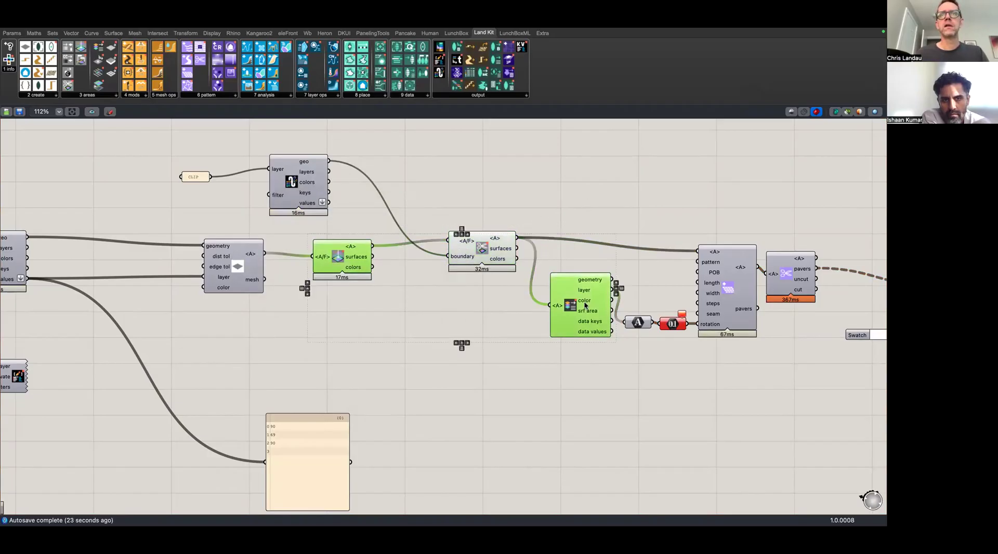
{"action": "middle_click", "coordinate": [584, 302]}
{"action": "left_click", "coordinate": [615, 274]}
{"action": "left_click", "coordinate": [463, 330]}
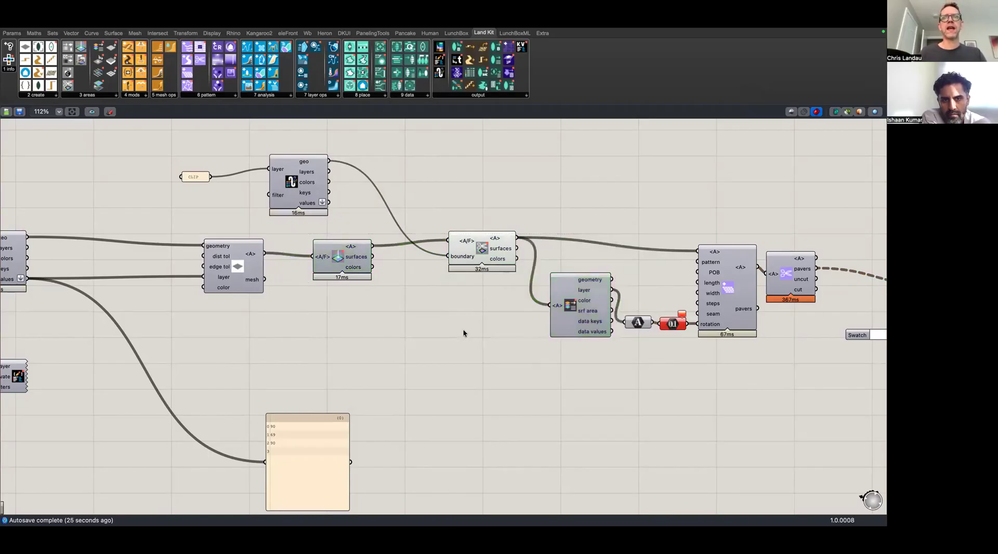
Switch to Rhino, create a layer named _AREAS and nest the RUNNING layer under it
{"action": "key", "text": "ctrl+Left"}
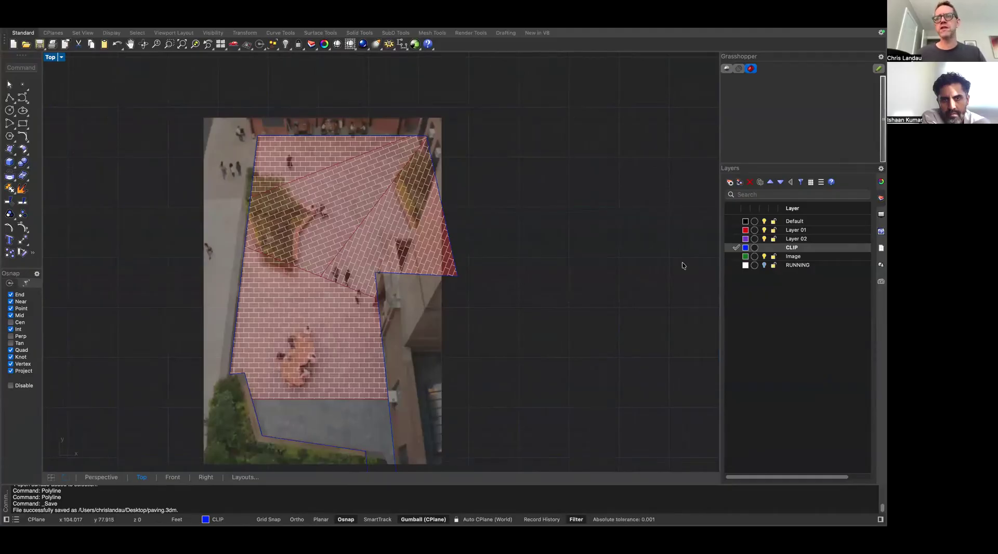
{"action": "left_click", "coordinate": [799, 266]}
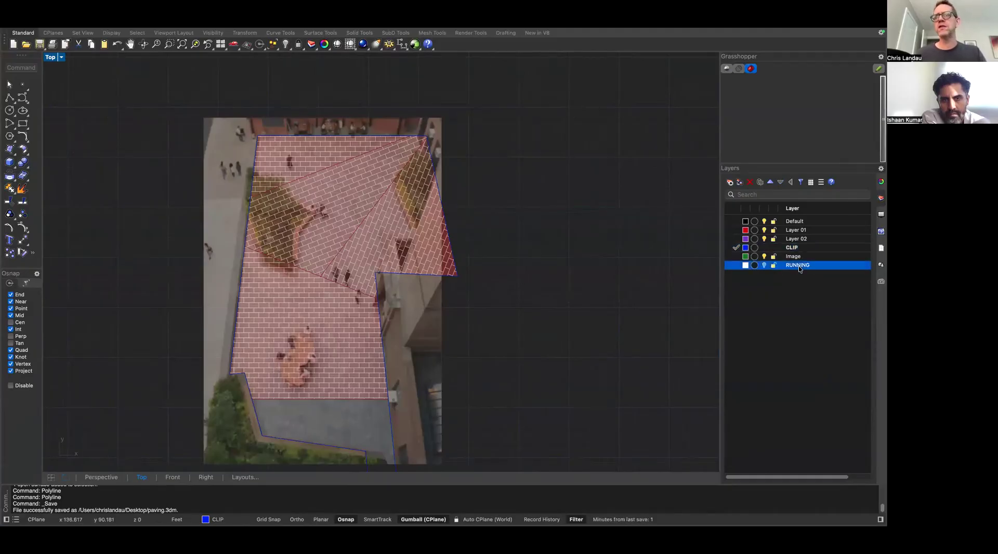
{"action": "left_click", "coordinate": [730, 183]}
{"action": "key", "text": "BackSpace"}
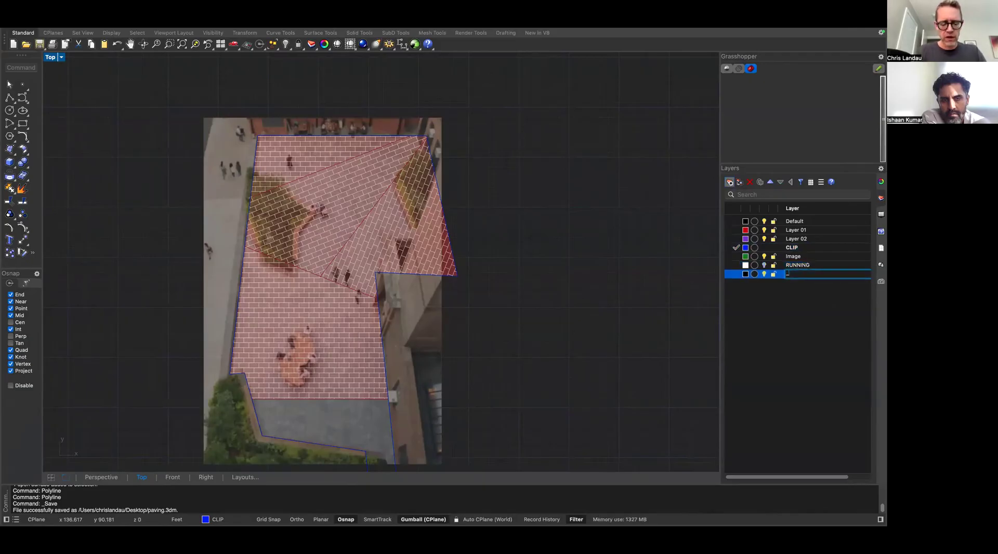
{"action": "type", "text": "_AREA"}
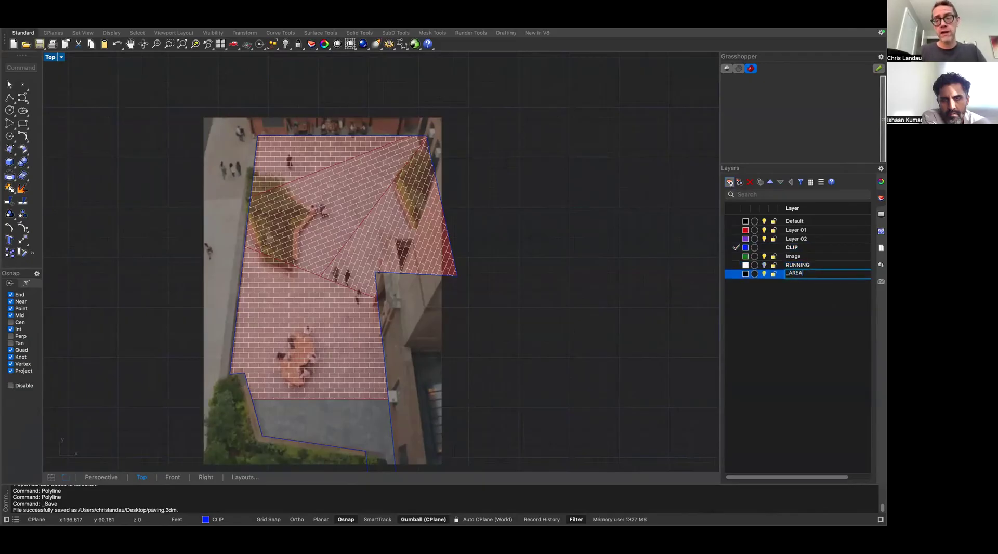
{"action": "type", "text": "S"}
{"action": "key", "text": "Return"}
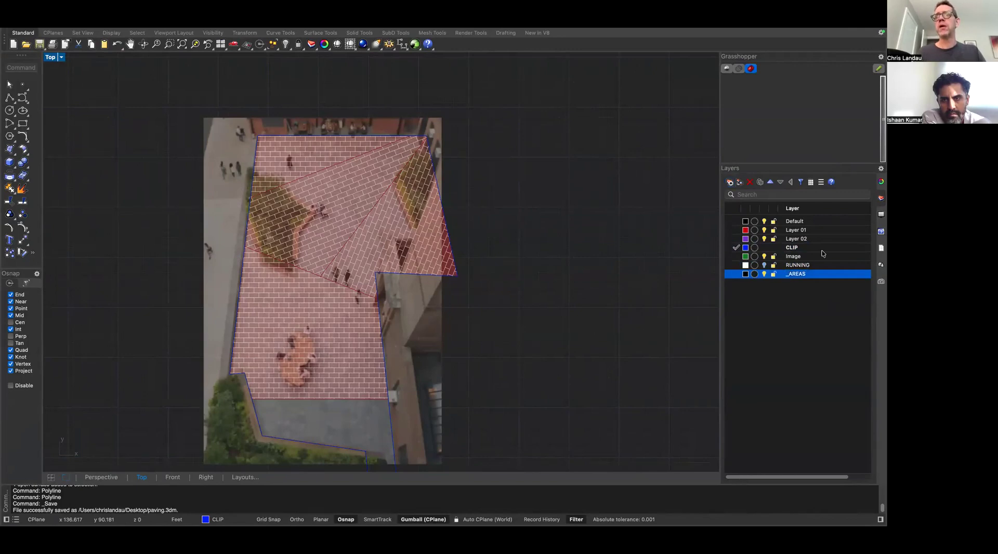
{"action": "left_click_drag", "start_coordinate": [793, 266], "coordinate": [793, 274]}
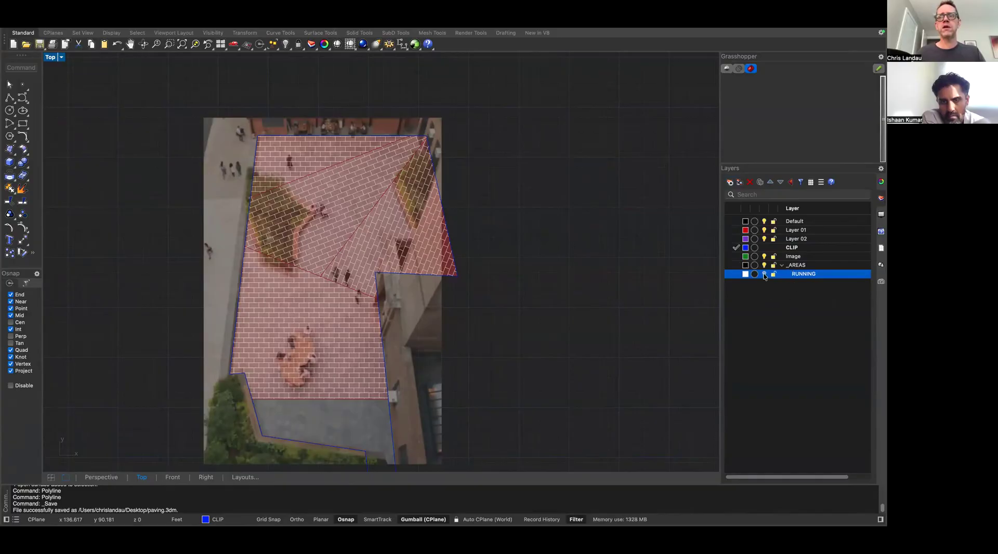
{"action": "key", "text": "ctrl+Right"}
{"action": "right_click_drag", "start_coordinate": [345, 301], "coordinate": [640, 312]}
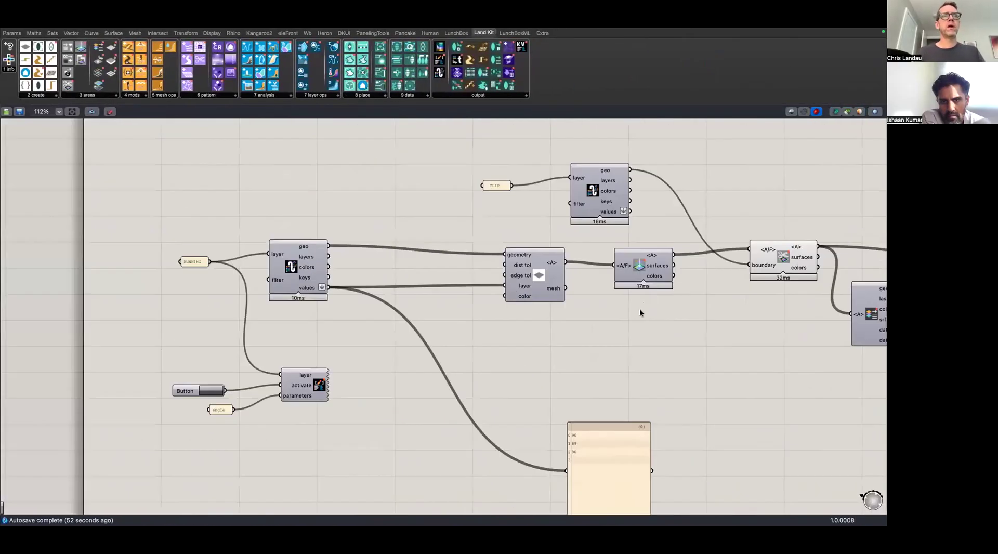
{"action": "right_click_drag", "start_coordinate": [352, 267], "coordinate": [444, 275]}
{"action": "middle_click", "coordinate": [485, 347]}
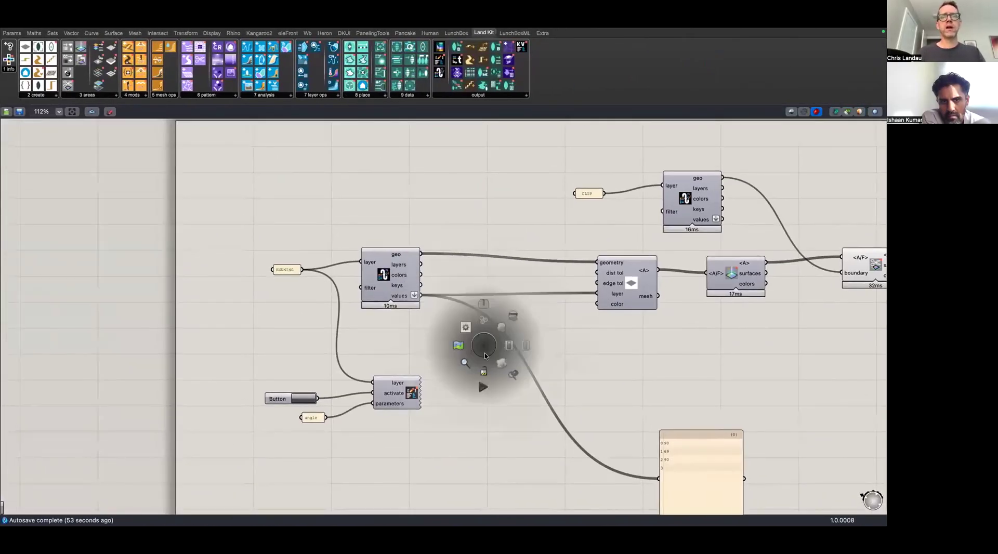
{"action": "double_click", "coordinate": [282, 271]}
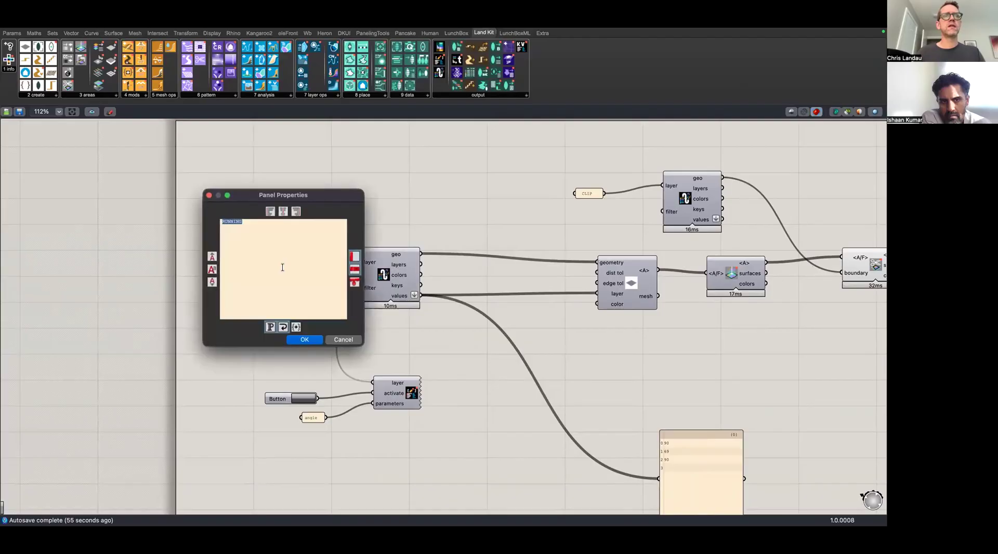
{"action": "left_click", "coordinate": [222, 221]}
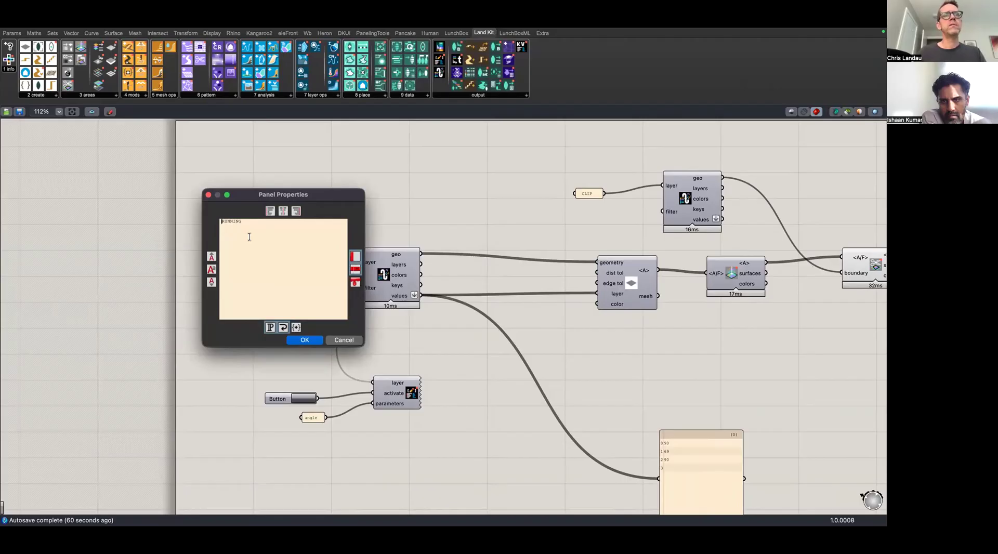
{"action": "left_click", "coordinate": [338, 340]}
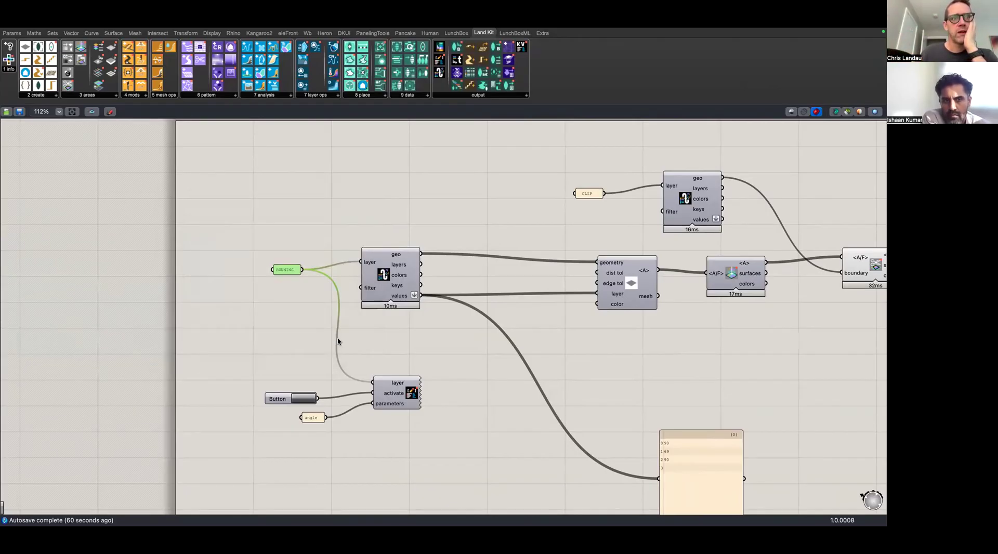
Switch back to Rhino, undo the nesting of the RUNNING layer and delete the _AREAS layer
{"action": "key", "text": "super+grave"}
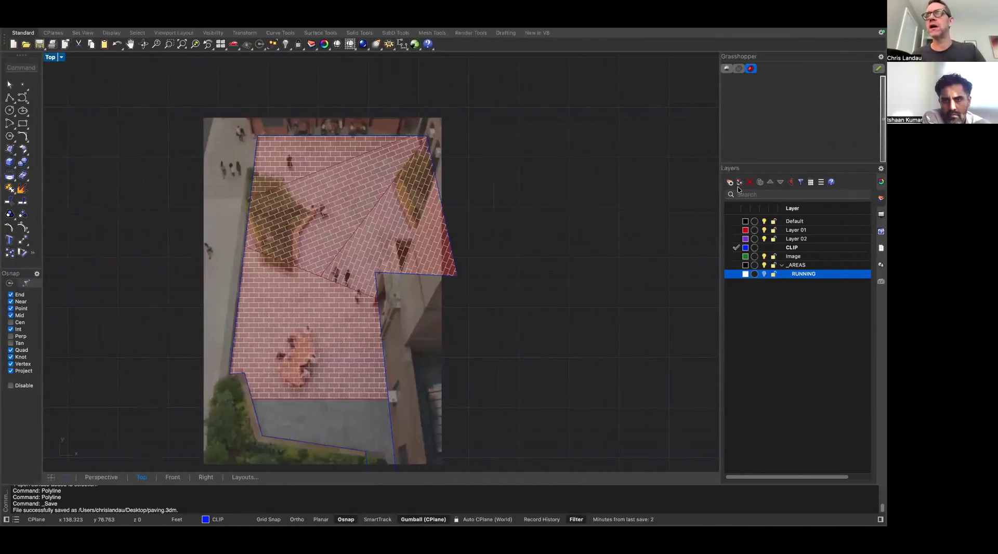
{"action": "key", "text": "super+z"}
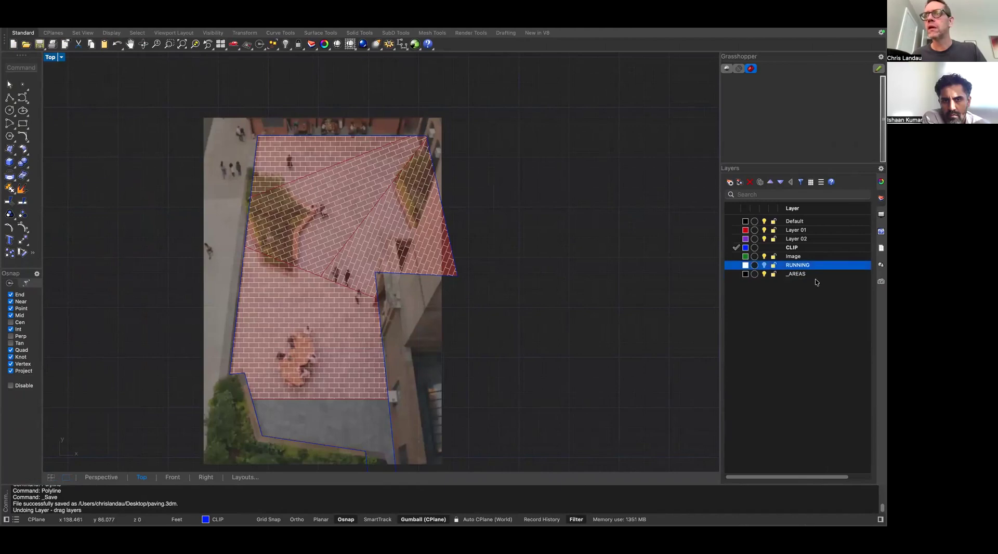
{"action": "left_click", "coordinate": [801, 275]}
{"action": "key", "text": "Delete"}
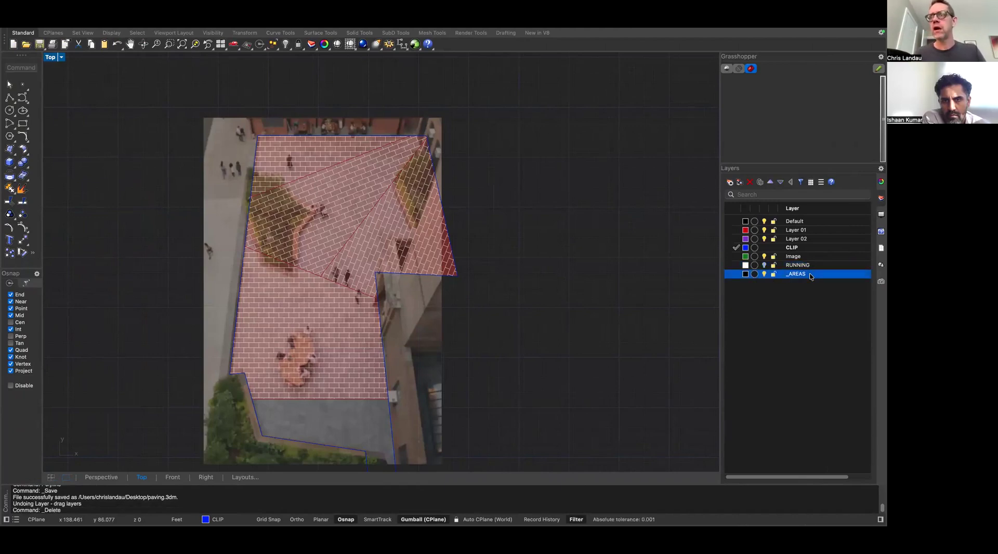
{"action": "left_click", "coordinate": [749, 182]}
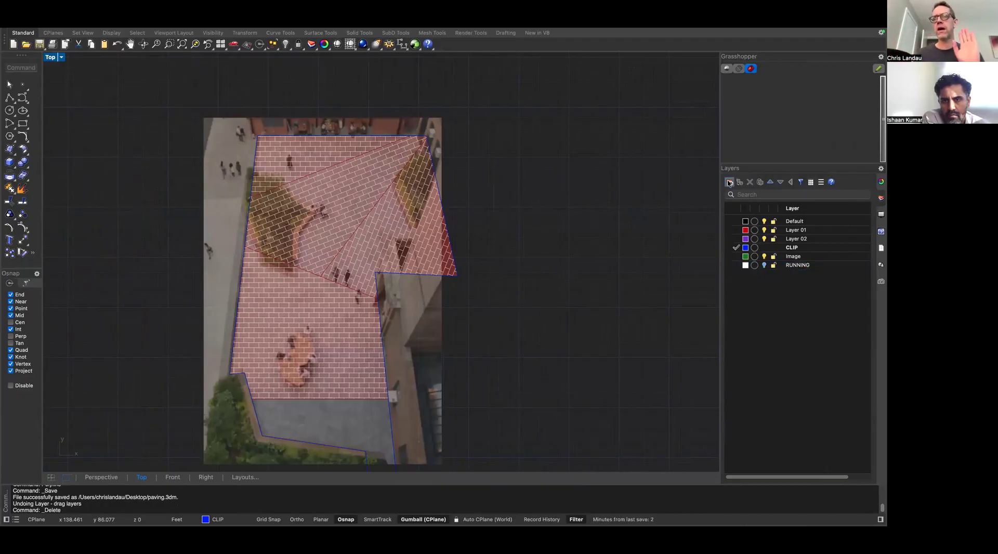
Add a new layer named GREEN and rename it PLANT_BEDS
{"action": "left_click", "coordinate": [729, 182]}
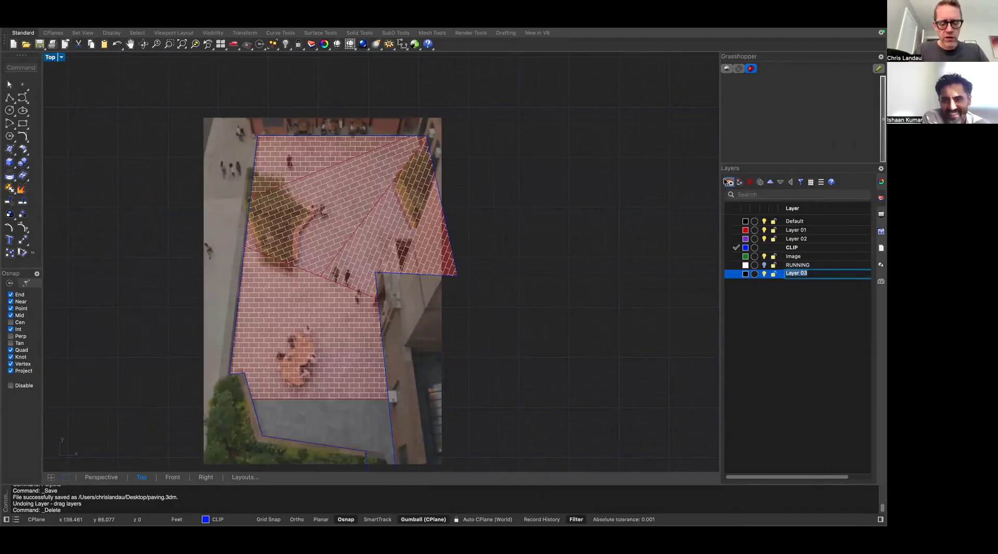
{"action": "type", "text": "GREEN"}
{"action": "key", "text": "Return"}
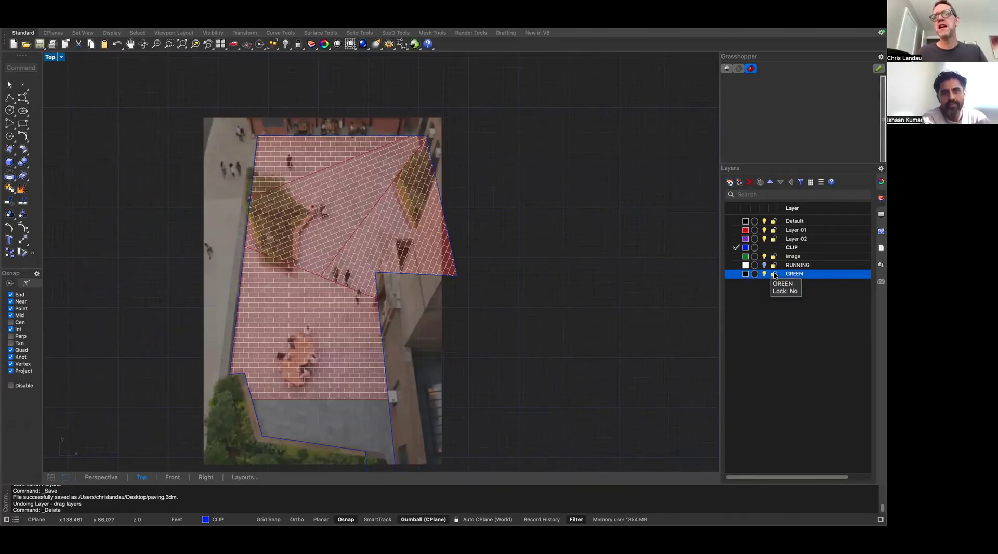
{"action": "left_click", "coordinate": [790, 273]}
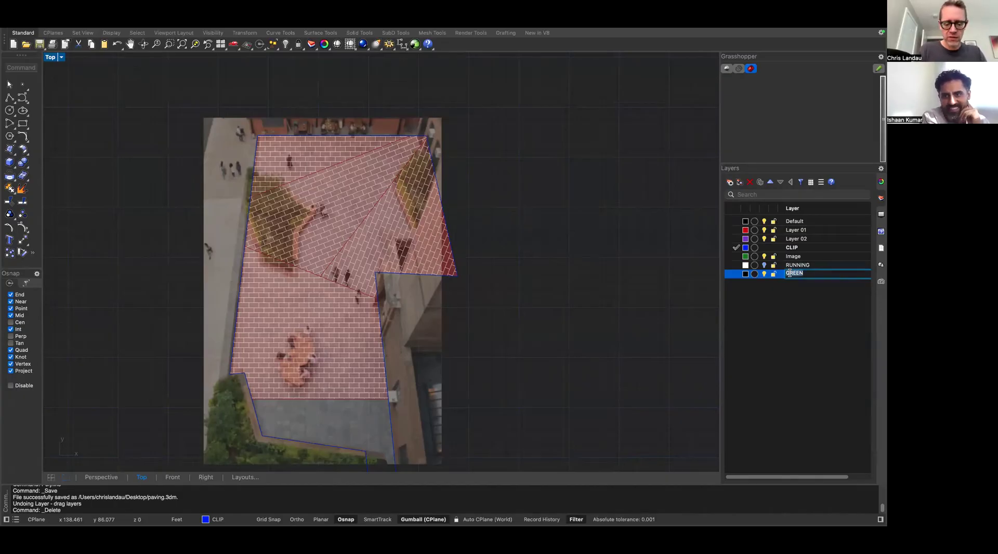
{"action": "type", "text": "PLANT_BE"}
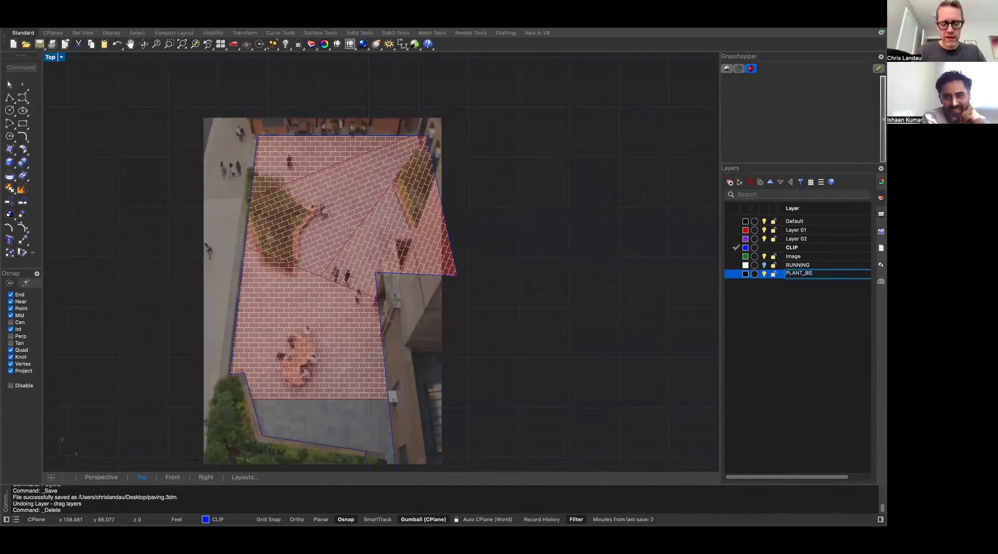
{"action": "type", "text": "DS"}
{"action": "key", "text": "Return"}
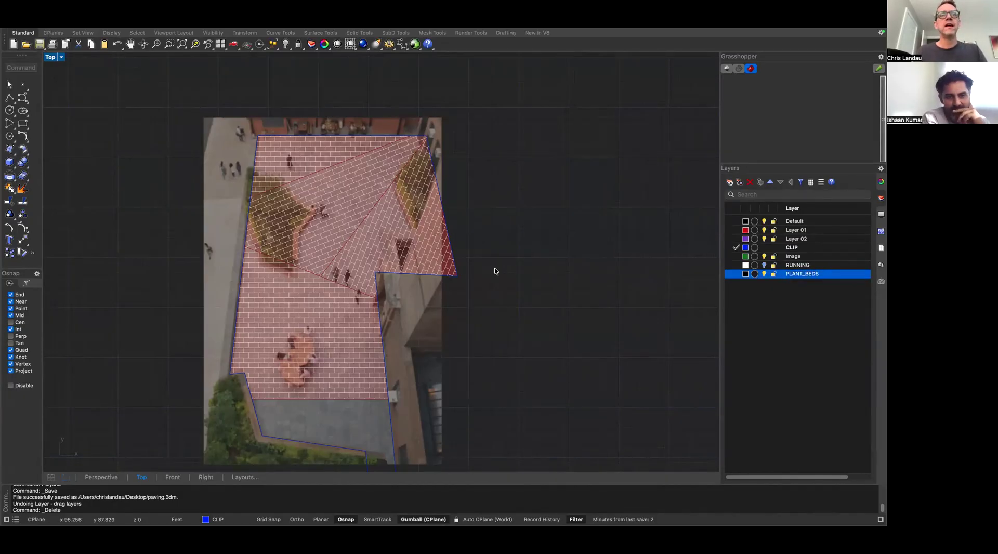
Draw a closed polyline around the large planting bed beside the plaza's west edge
{"action": "type", "text": "Polyline"}
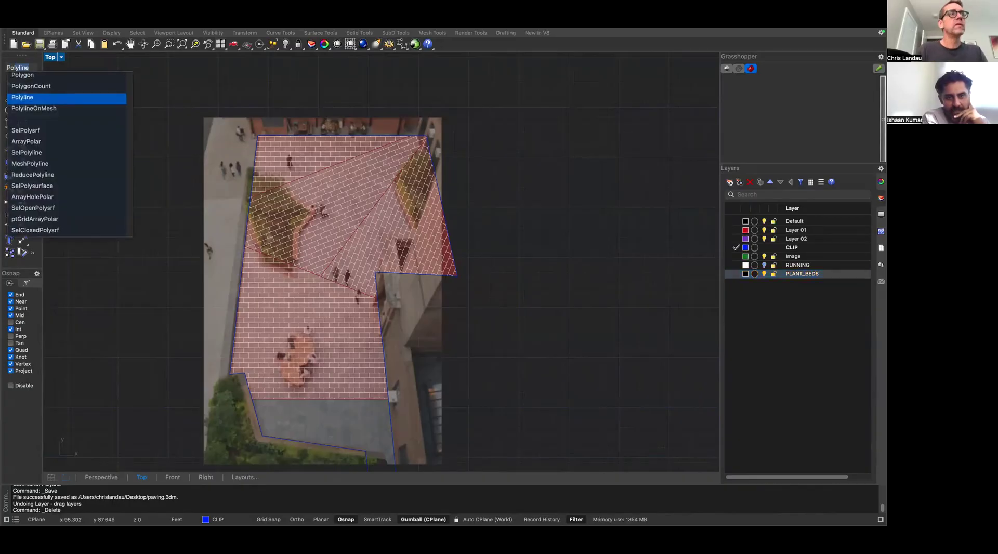
{"action": "key", "text": "Return"}
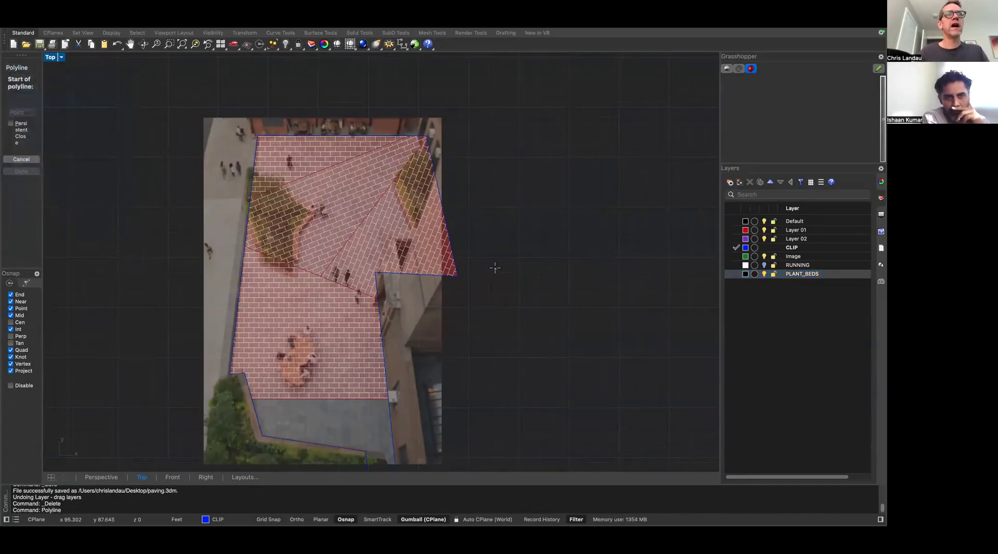
{"action": "left_click", "coordinate": [248, 166]}
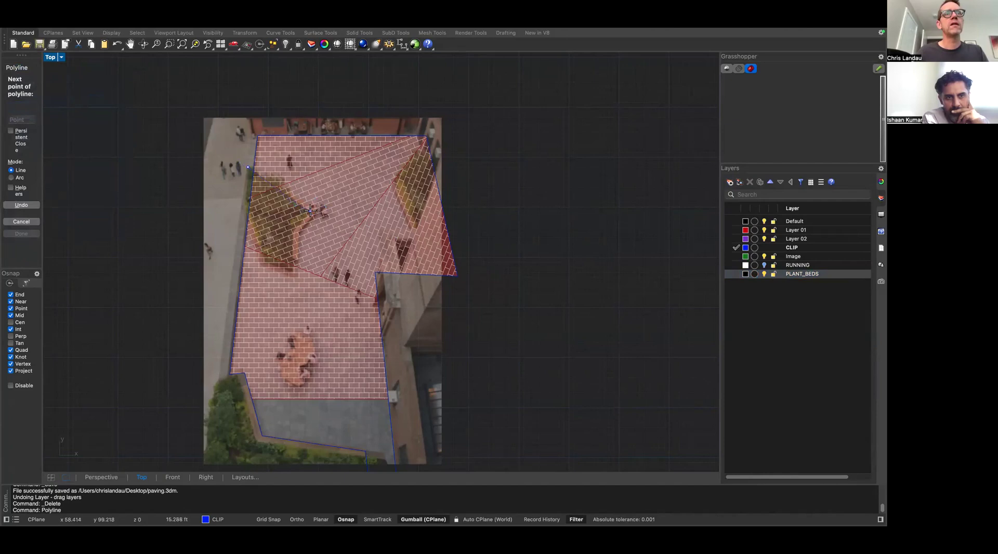
{"action": "left_click", "coordinate": [293, 229]}
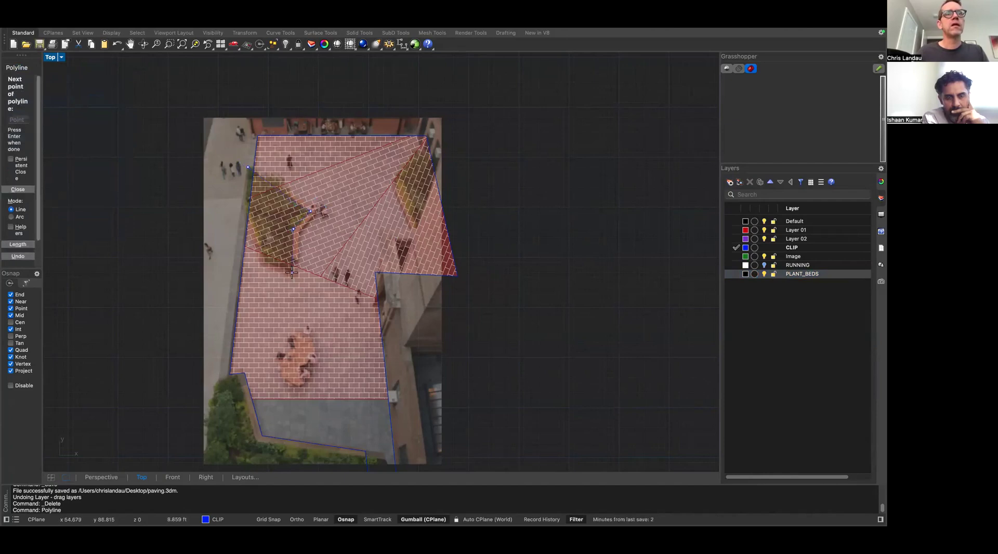
{"action": "left_click", "coordinate": [262, 258]}
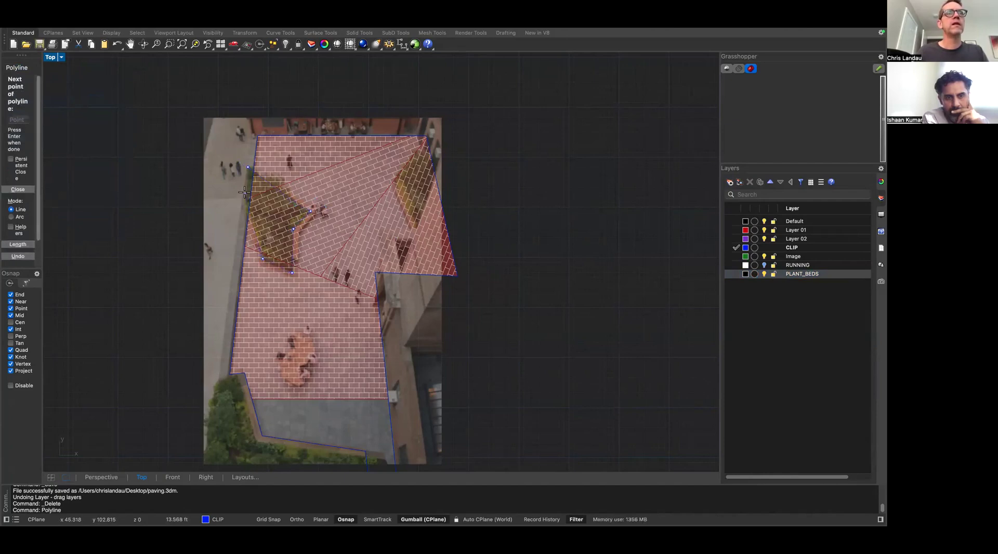
{"action": "left_click", "coordinate": [242, 196]}
{"action": "left_click", "coordinate": [248, 165]}
Select the traced bed curve, lock the Image layer and change the curve's layer to PLANT_BEDS
{"action": "left_click", "coordinate": [250, 179]}
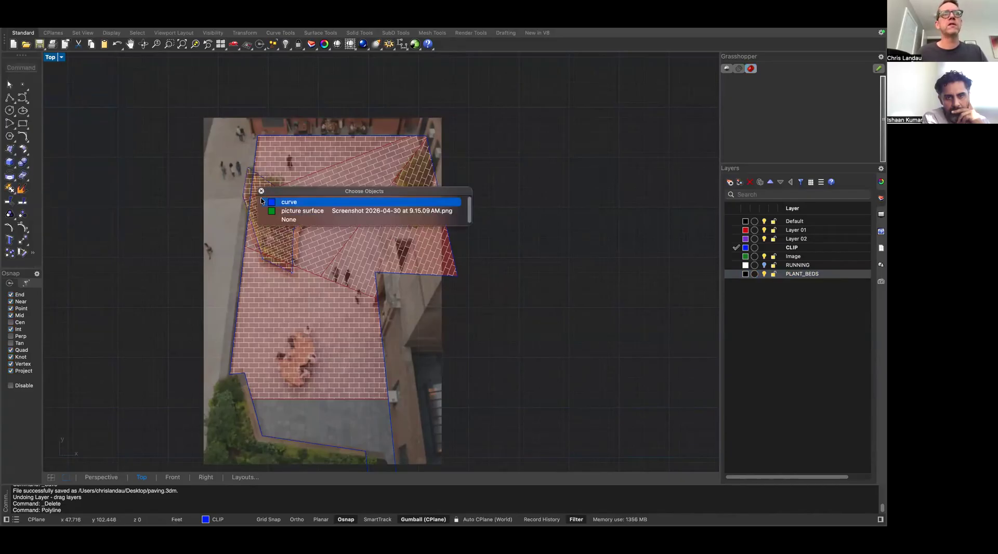
{"action": "left_click", "coordinate": [285, 202]}
{"action": "left_click", "coordinate": [773, 256]}
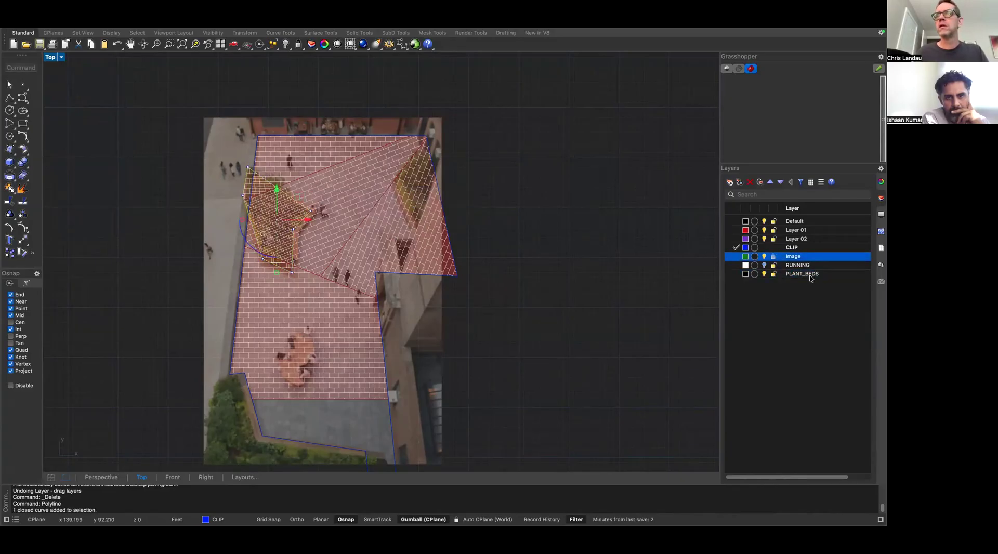
{"action": "right_click", "coordinate": [781, 274]}
{"action": "left_click", "coordinate": [803, 325]}
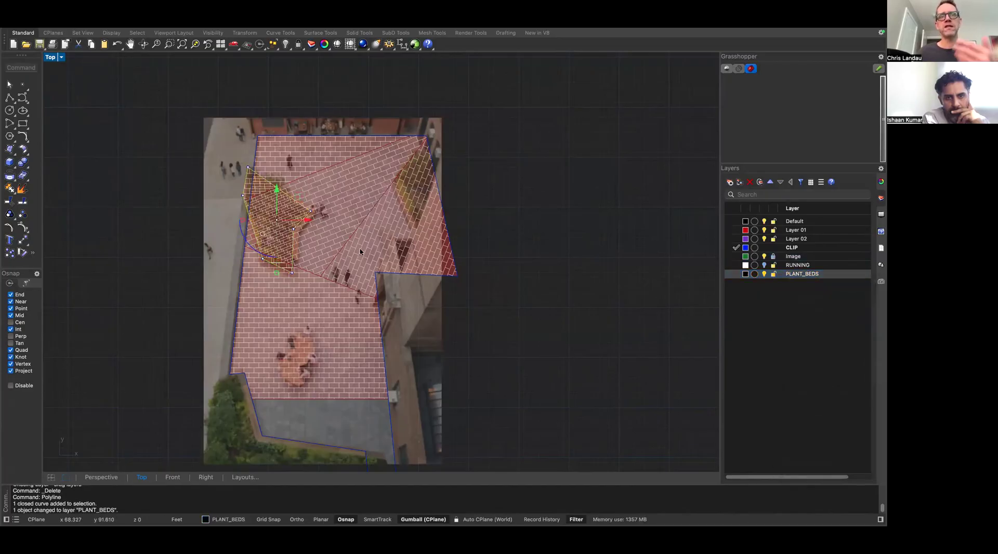
{"action": "right_click", "coordinate": [813, 276]}
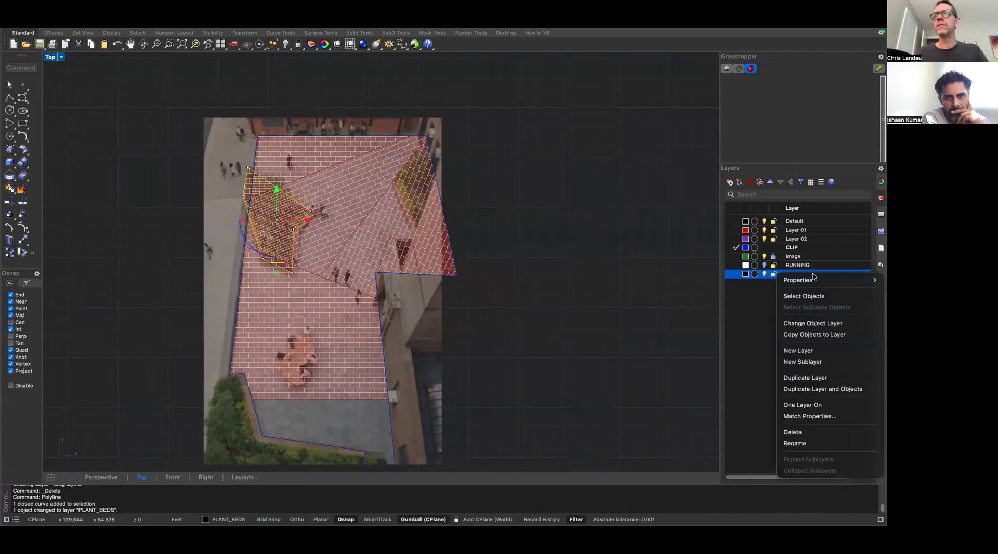
{"action": "left_click", "coordinate": [806, 324]}
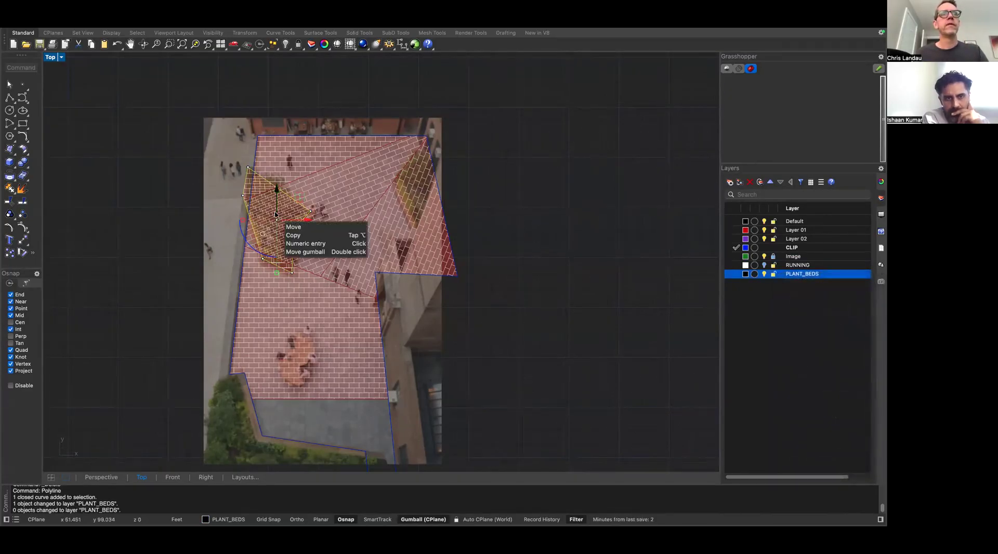
{"action": "left_click", "coordinate": [535, 219]}
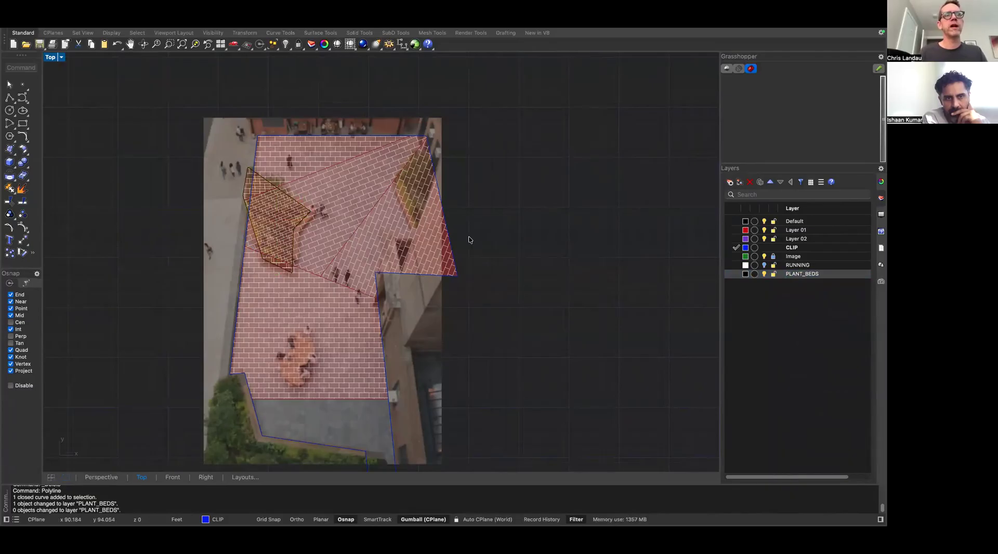
Switch to Grasshopper and shift the RUNNING panel and the component with the activate and parameters inputs slightly closer together
{"action": "key", "text": "ctrl+Right"}
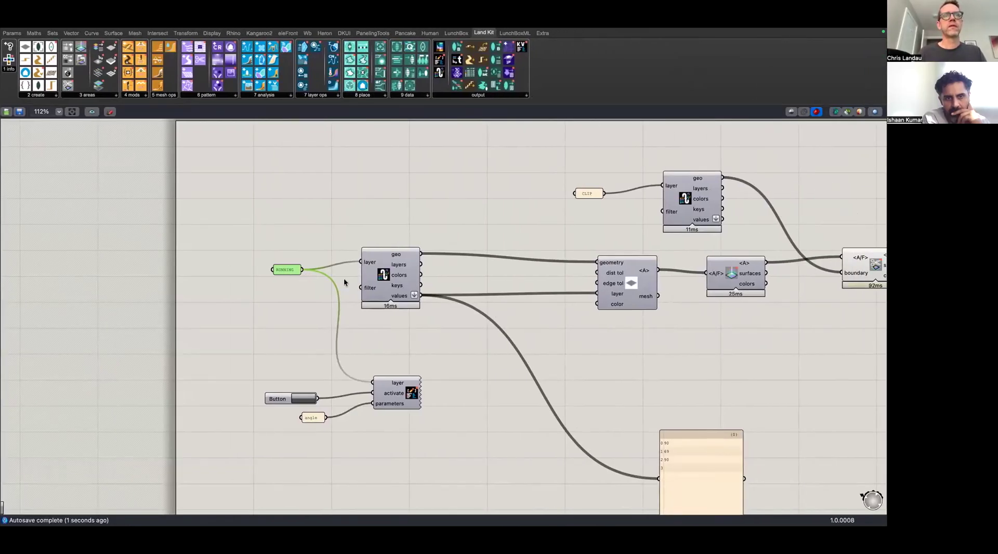
{"action": "key", "text": "ctrl+Left"}
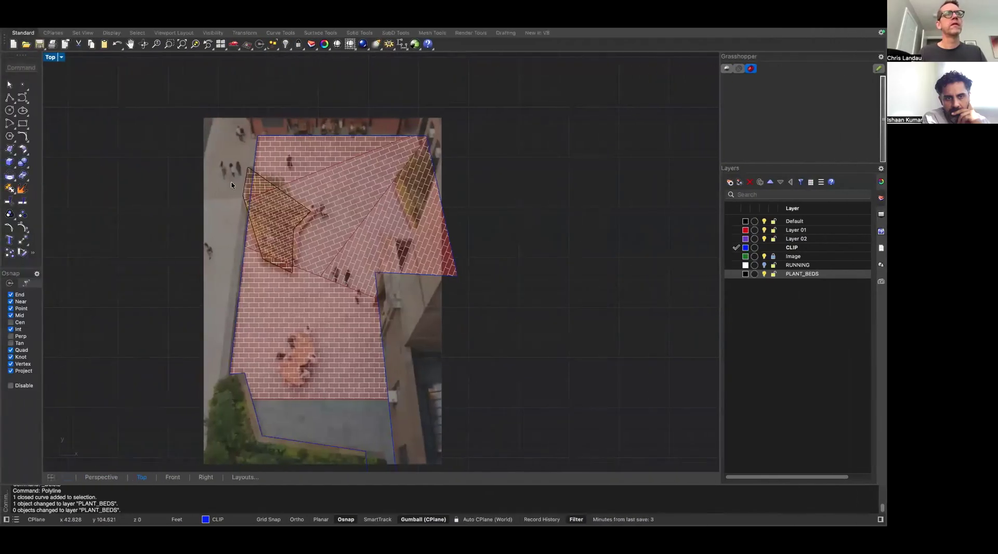
{"action": "left_click", "coordinate": [247, 177]}
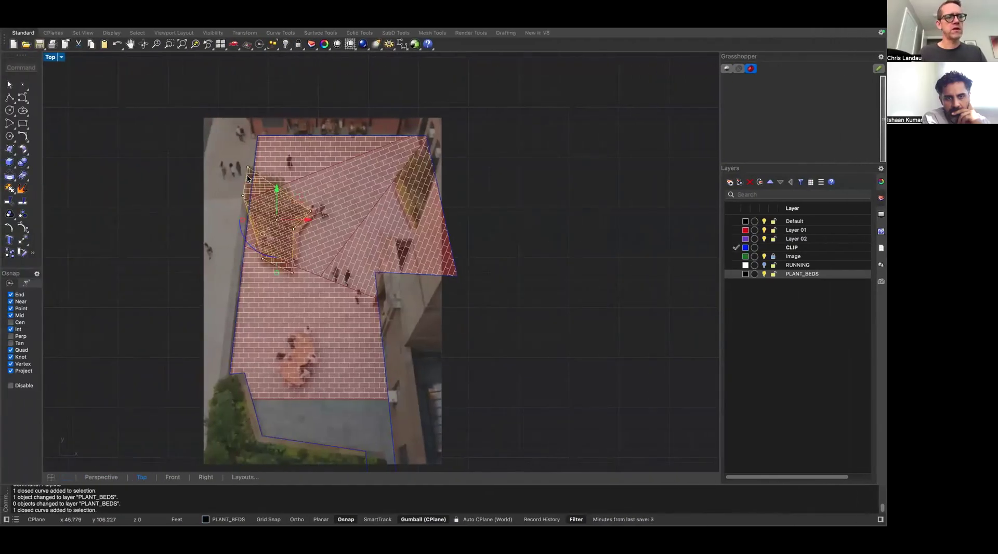
{"action": "key", "text": "ctrl+Right"}
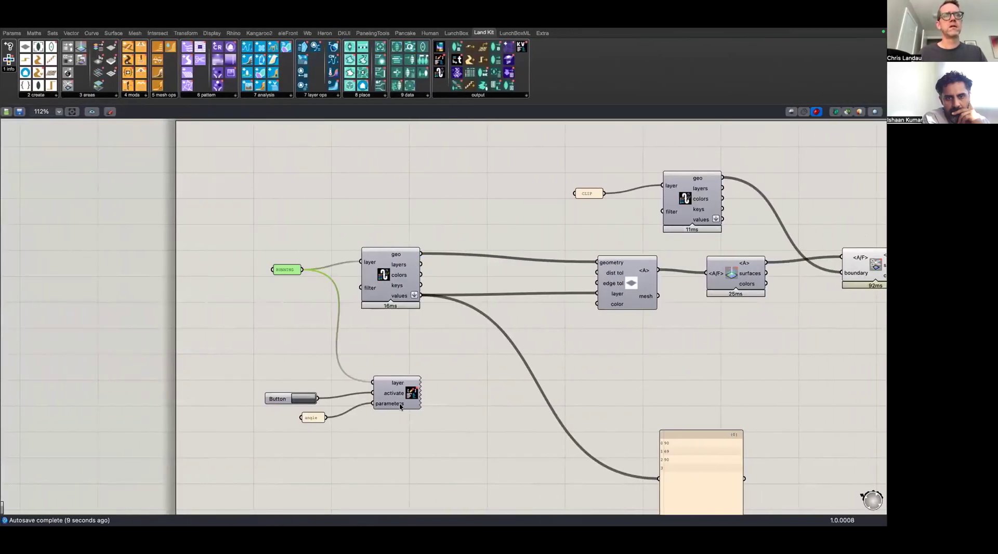
{"action": "left_click_drag", "start_coordinate": [400, 407], "coordinate": [402, 401]}
{"action": "left_click_drag", "start_coordinate": [281, 271], "coordinate": [283, 282]}
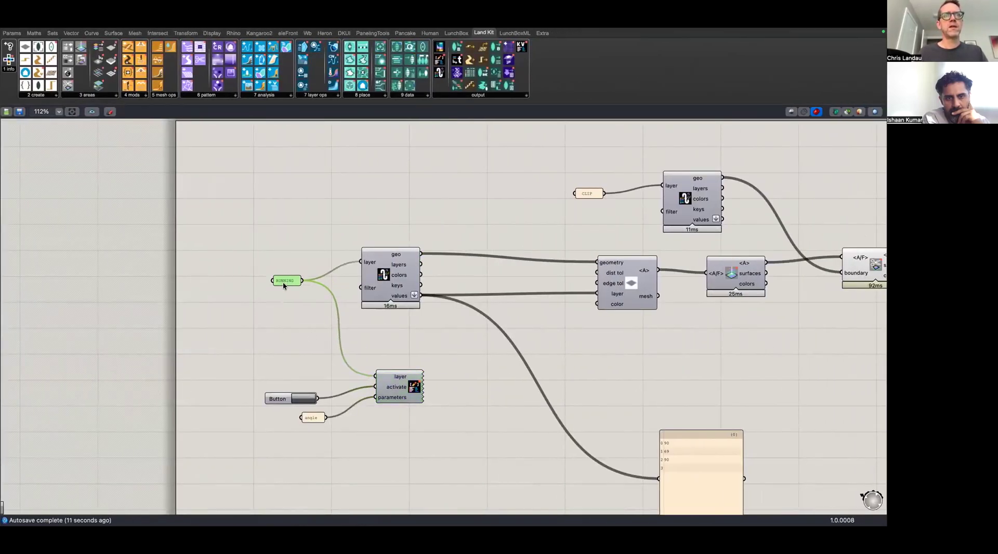
Switch to Rhino and set the PLANT_BEDS layer's color to green
{"action": "key", "text": "ctrl+Left"}
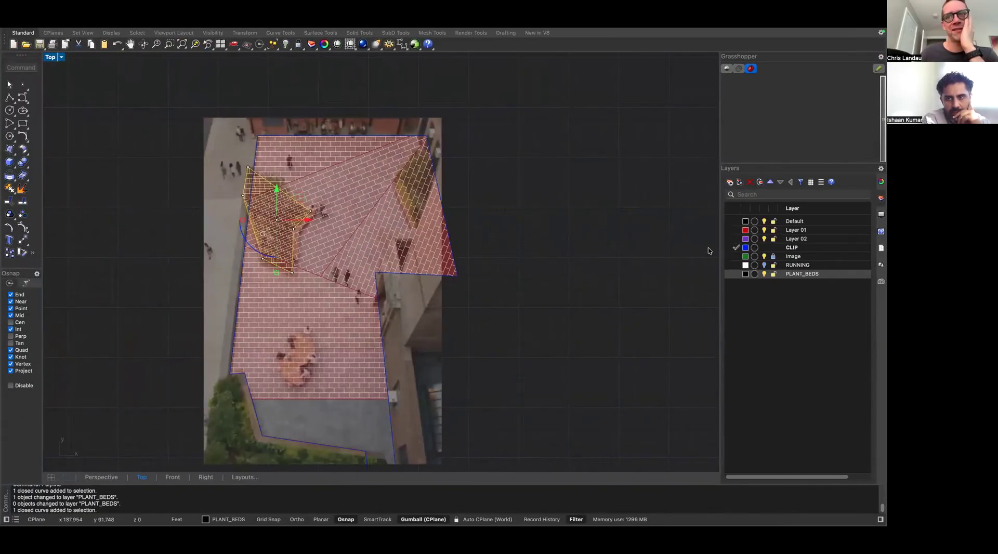
{"action": "left_click", "coordinate": [758, 274]}
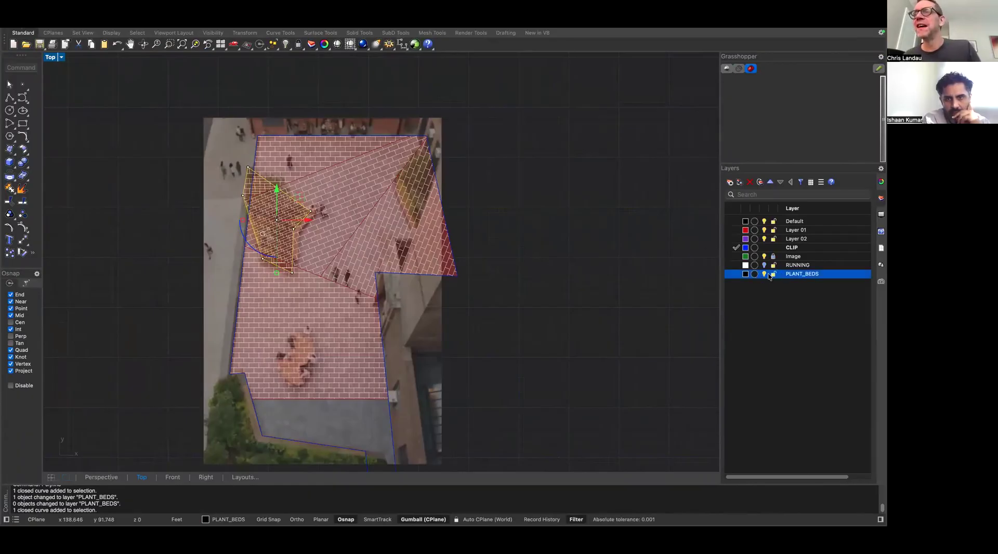
{"action": "left_click", "coordinate": [746, 274]}
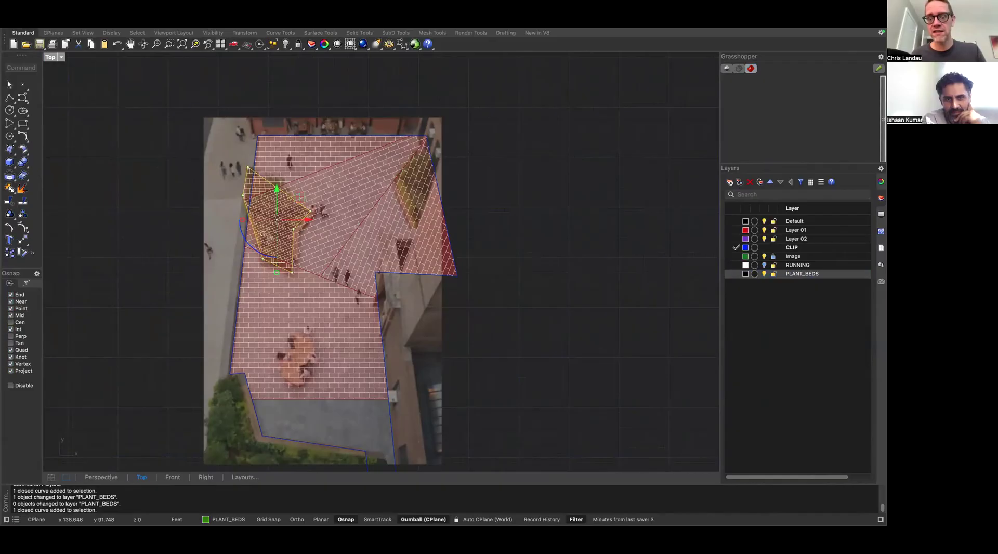
{"action": "left_click", "coordinate": [554, 293]}
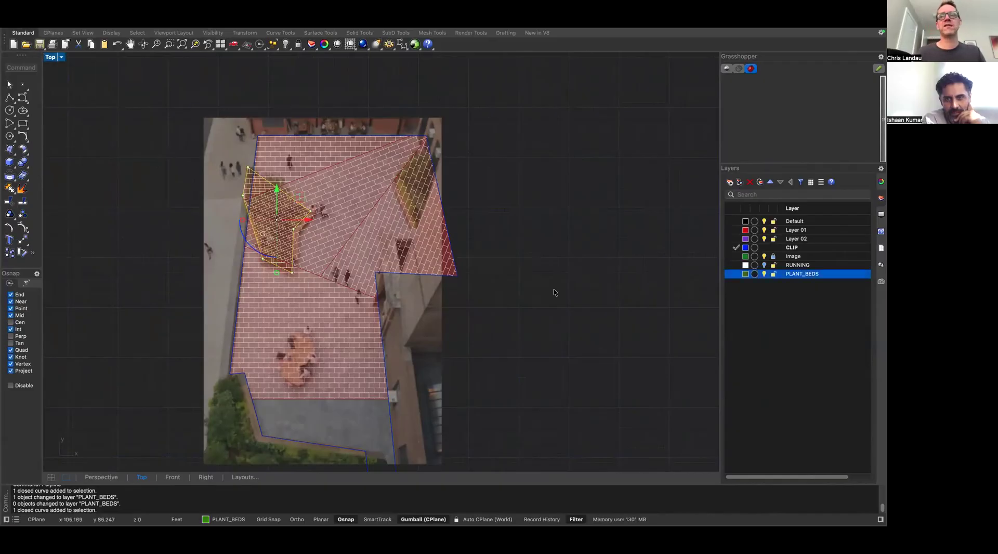
Switch to Grasshopper and inspect the geo output of the RUNNING layer component and the area output of the area component
{"action": "key", "text": "ctrl+Right"}
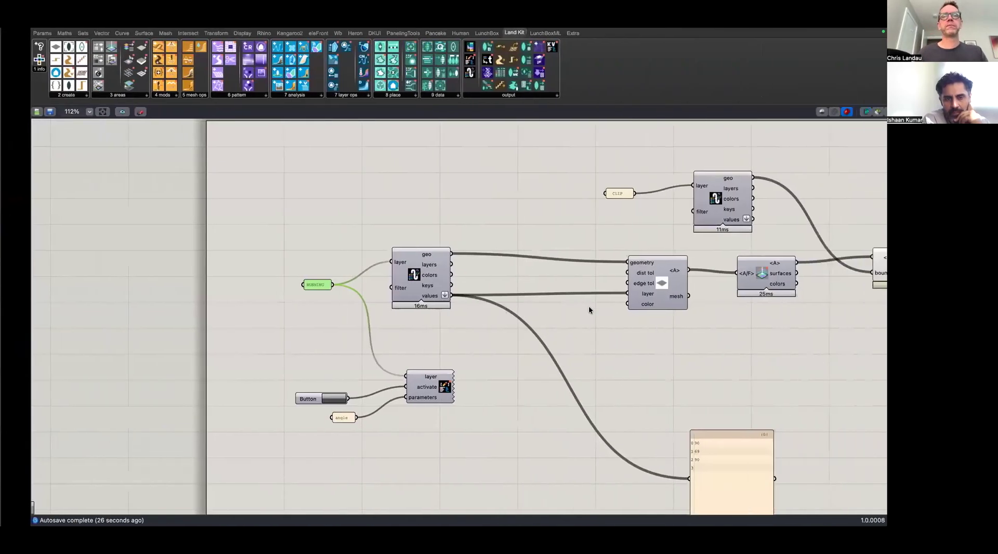
{"action": "mouse_move", "coordinate": [396, 257]}
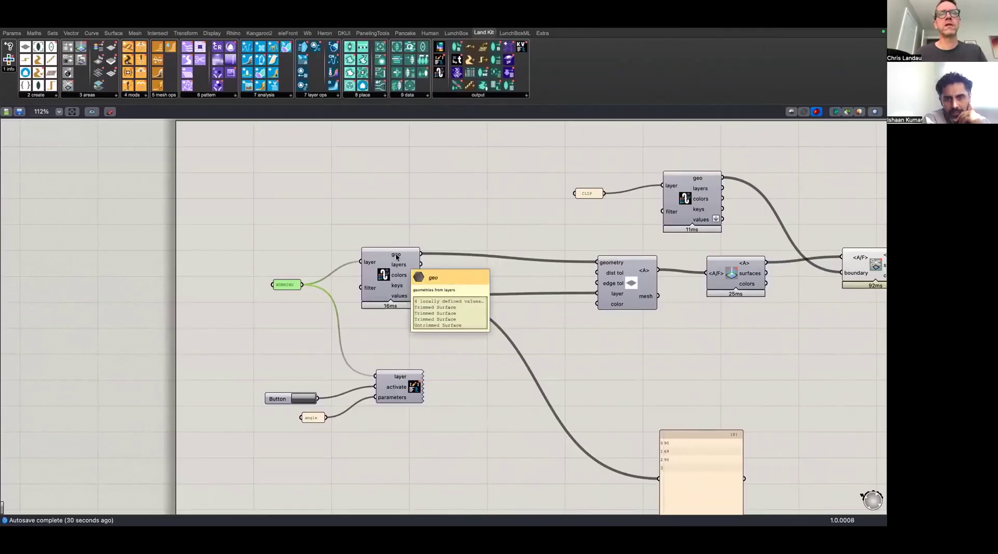
{"action": "scroll", "coordinate": [453, 258], "scroll_direction": "right", "scroll_amount": 10}
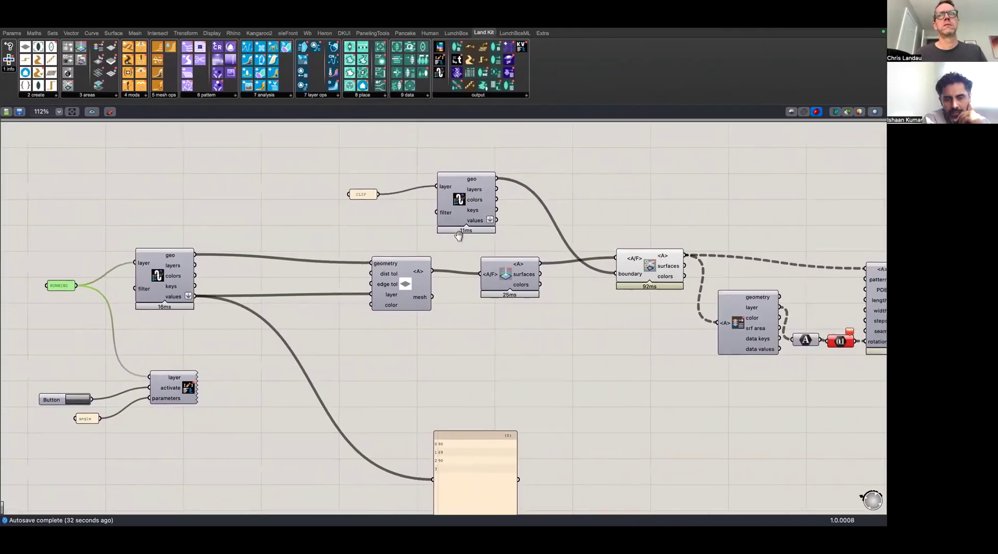
{"action": "mouse_move", "coordinate": [416, 274]}
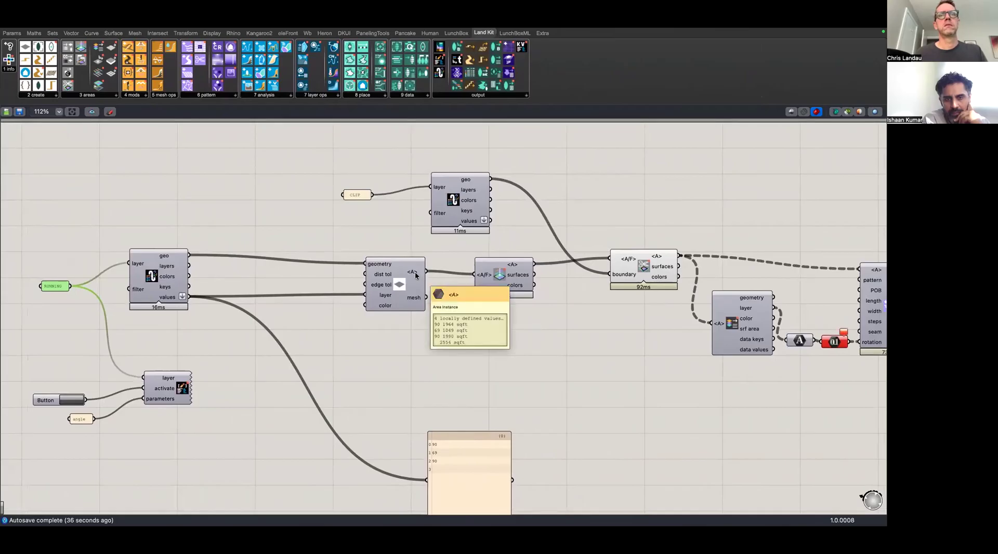
Switch to Rhino, try moving the planting bed curve away from the plaza, and undo the move
{"action": "key", "text": "ctrl+Left"}
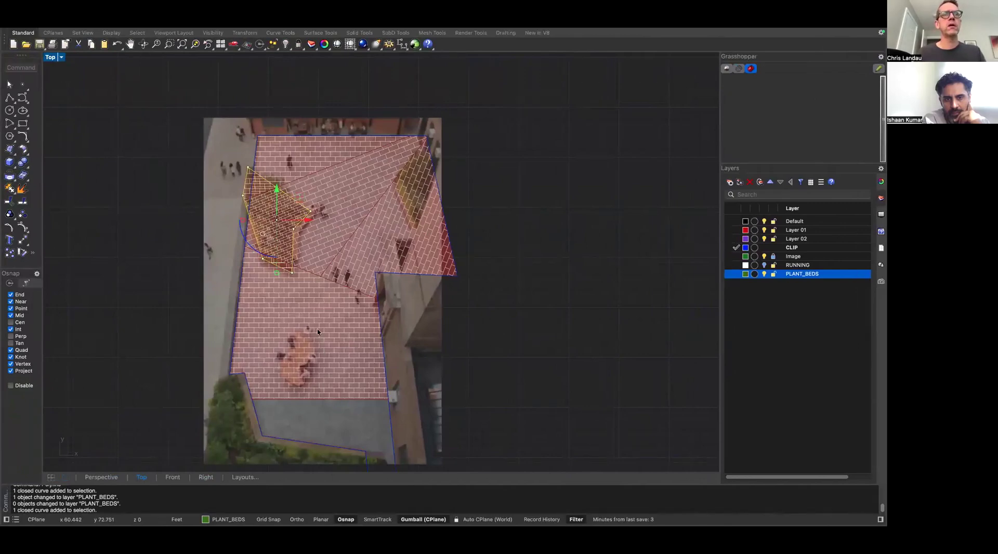
{"action": "left_click_drag", "start_coordinate": [305, 198], "coordinate": [160, 199]}
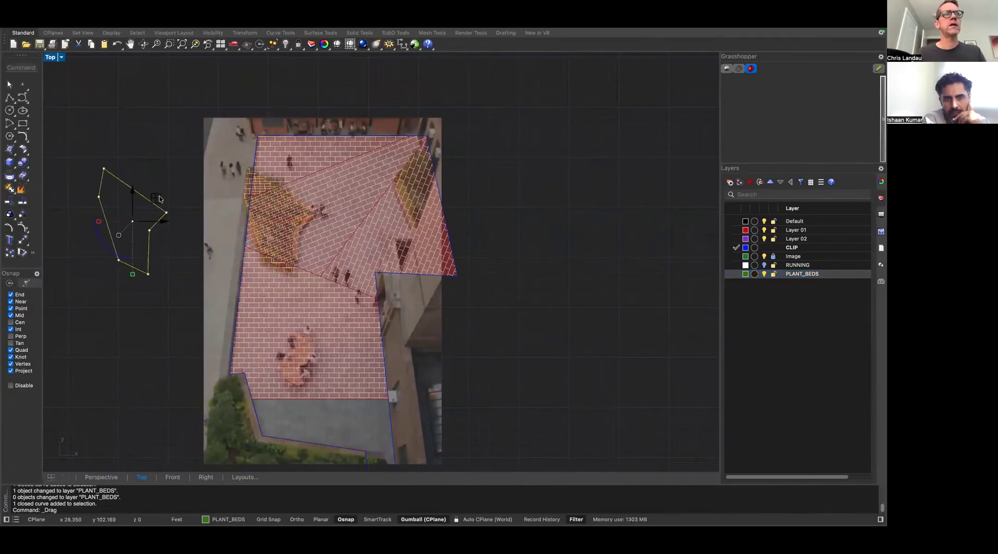
{"action": "key", "text": "super+z"}
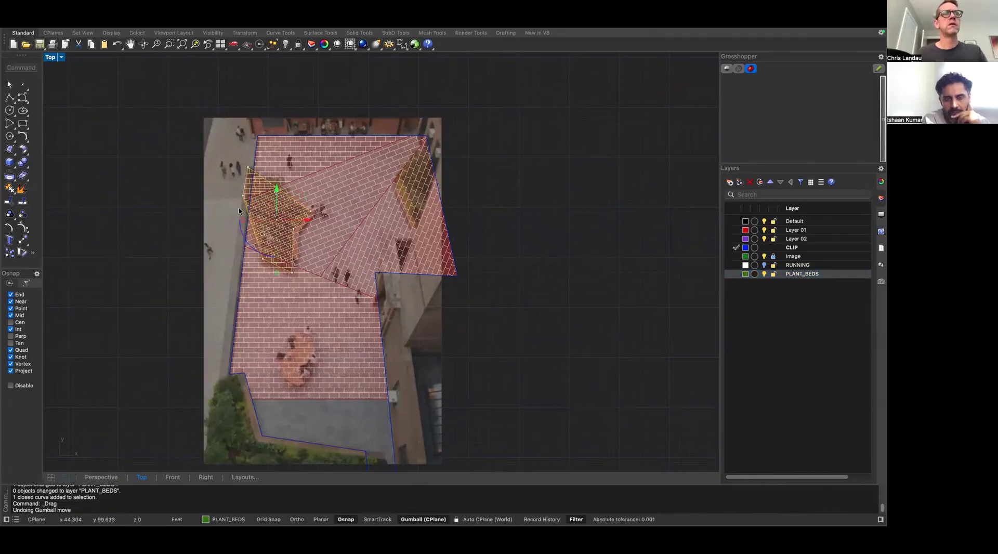
Switch to Grasshopper and examine how the CLIP layer geometry feeds the Clip Areas component and the paving pattern
{"action": "key", "text": "ctrl+Right"}
{"action": "right_click_drag", "start_coordinate": [707, 277], "coordinate": [294, 252]}
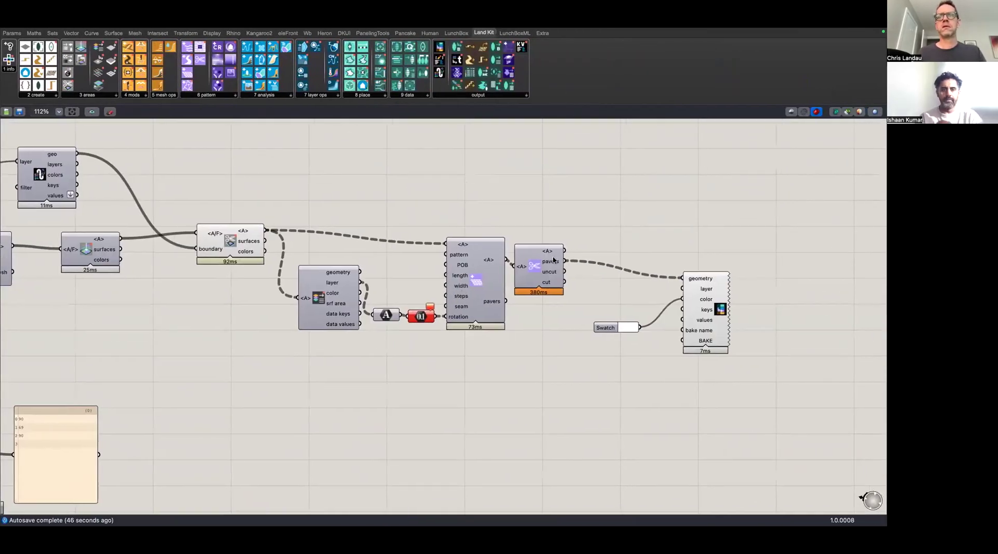
{"action": "left_click_drag", "start_coordinate": [265, 231], "coordinate": [305, 301]}
{"action": "right_click_drag", "start_coordinate": [220, 294], "coordinate": [486, 305]}
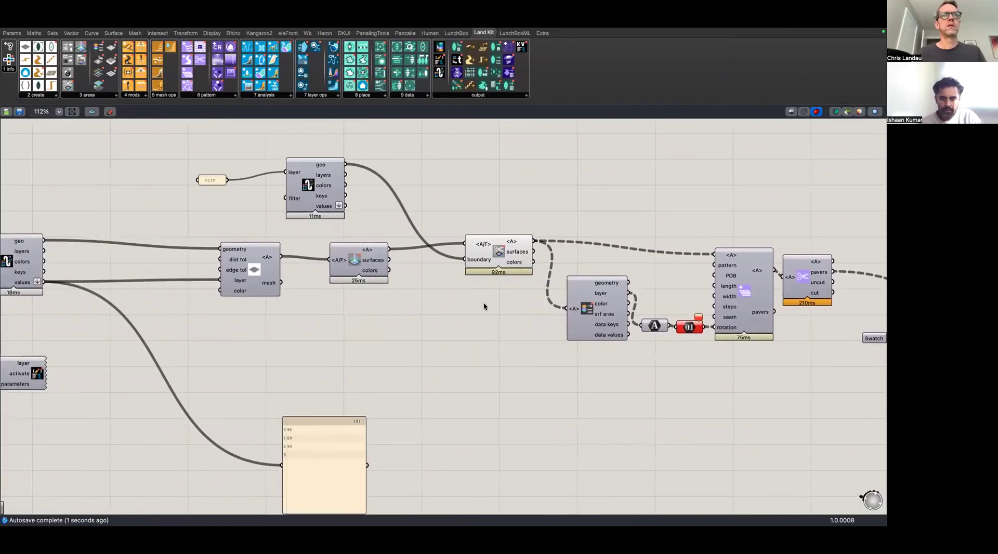
{"action": "mouse_move", "coordinate": [323, 165]}
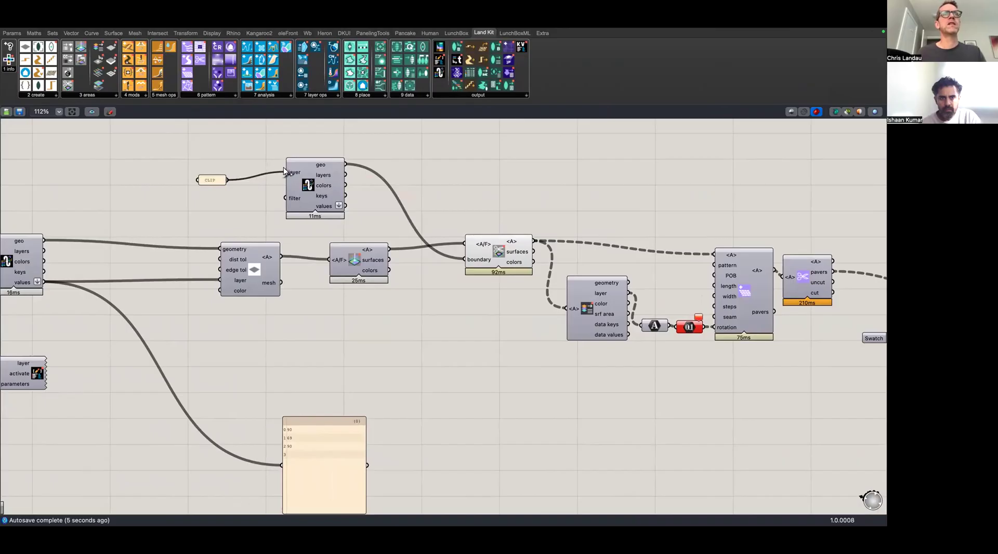
{"action": "right_click_drag", "start_coordinate": [272, 214], "coordinate": [465, 259]}
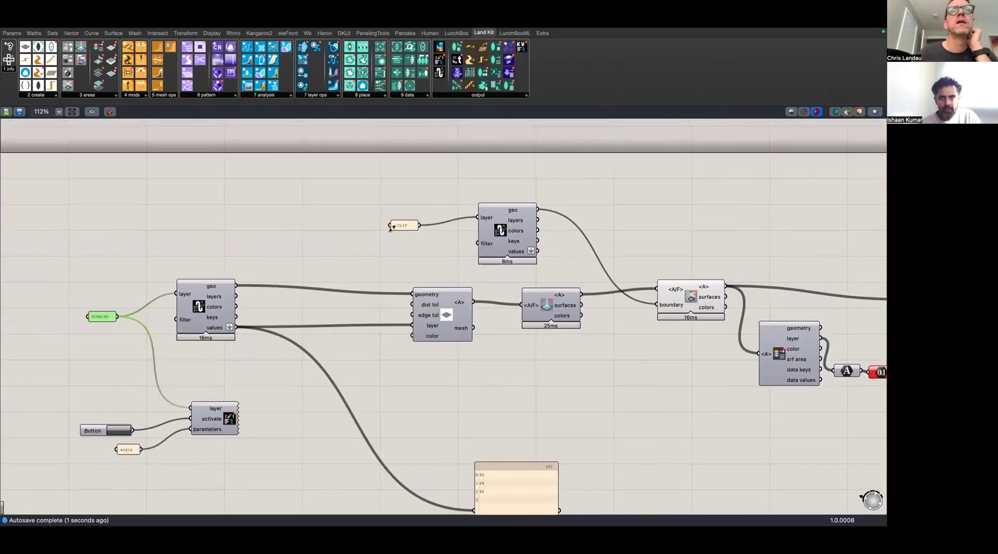
{"action": "left_click_drag", "start_coordinate": [396, 227], "coordinate": [409, 219]}
Switch to Rhino, deselect the planting bed curve, highlight the CLIP layer and return to Grasshopper
{"action": "key", "text": "ctrl+Left"}
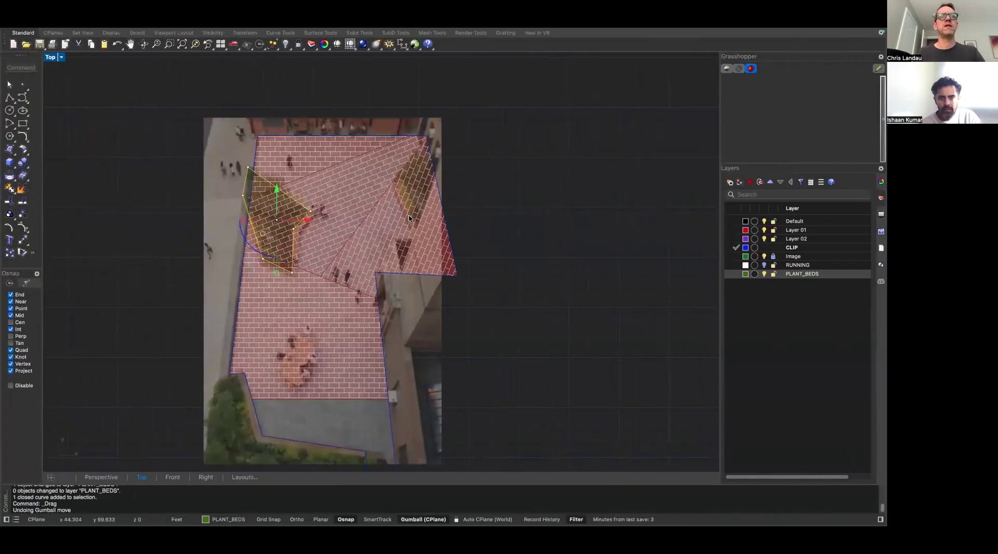
{"action": "left_click", "coordinate": [521, 202]}
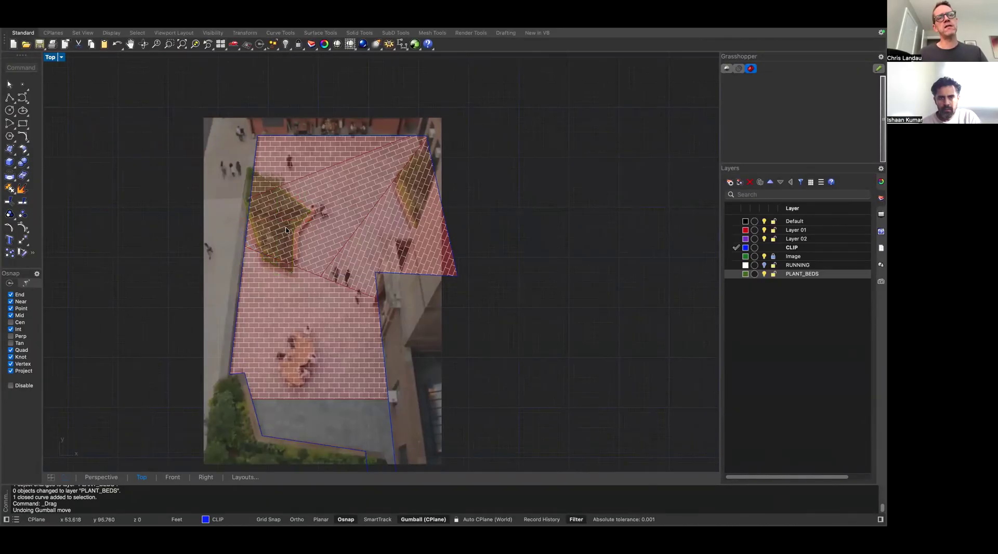
{"action": "right_click", "coordinate": [824, 248]}
{"action": "left_click", "coordinate": [662, 269]}
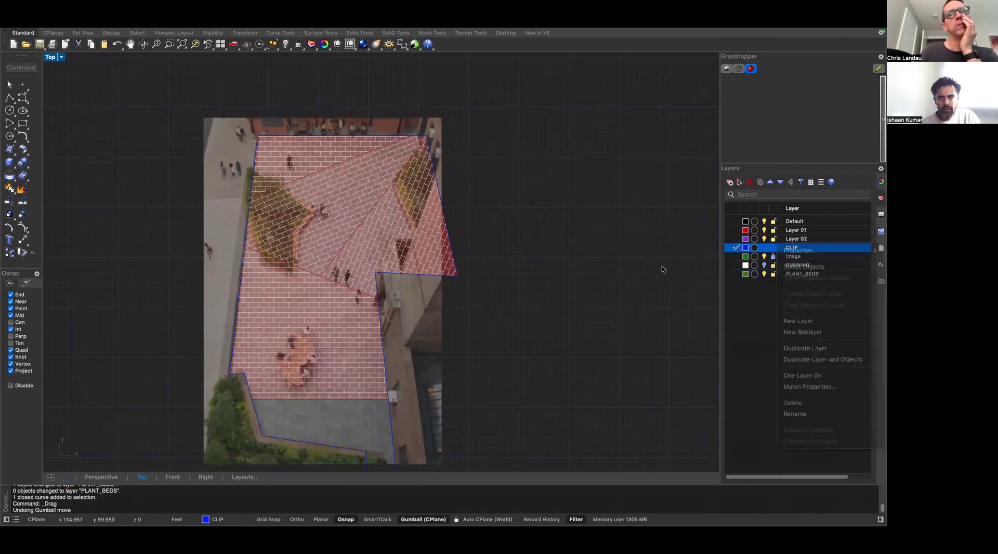
{"action": "key", "text": "ctrl+Right"}
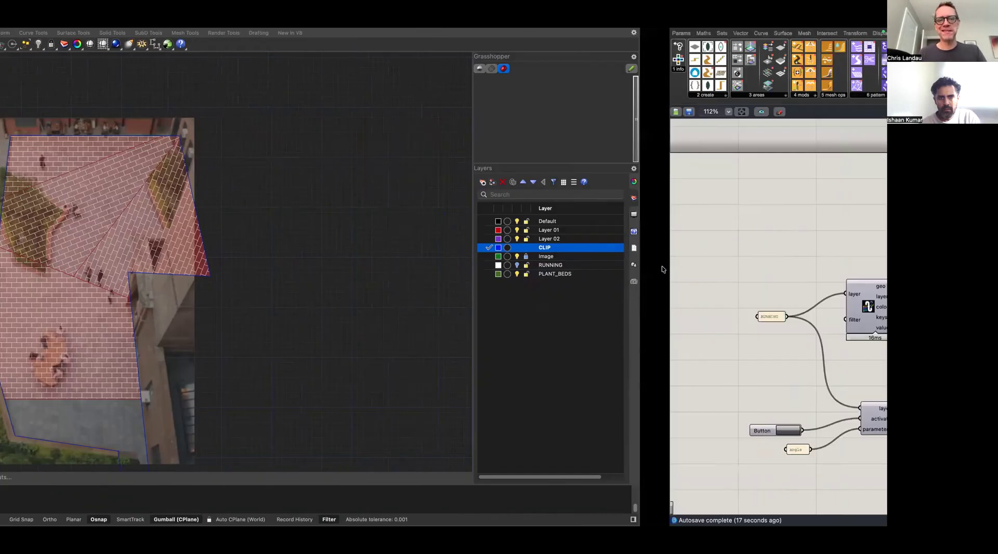
Switch to Rhino, select the planting bed curve and add a new layer named _AREAS below the RUNNING layer
{"action": "right_click_drag", "start_coordinate": [191, 290], "coordinate": [365, 293]}
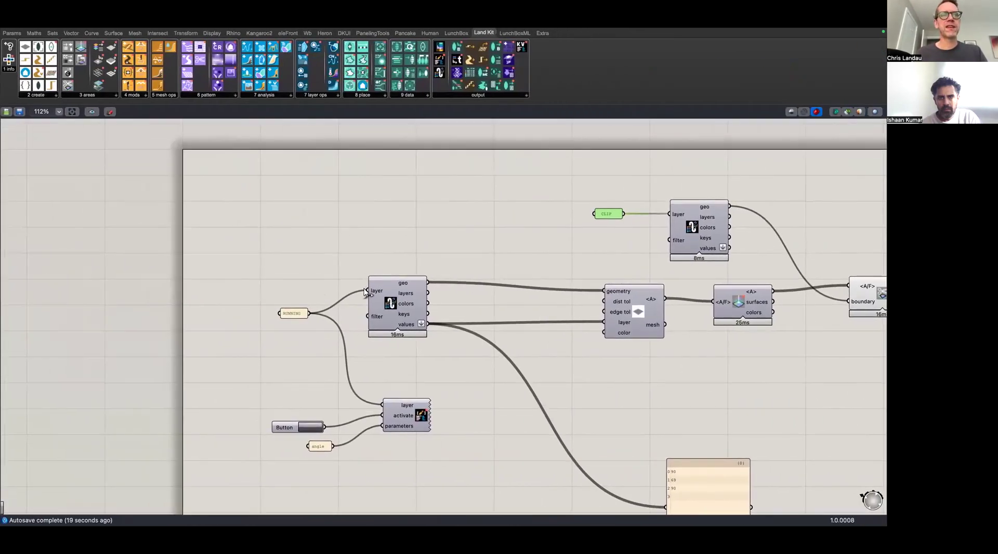
{"action": "key", "text": "ctrl+Left"}
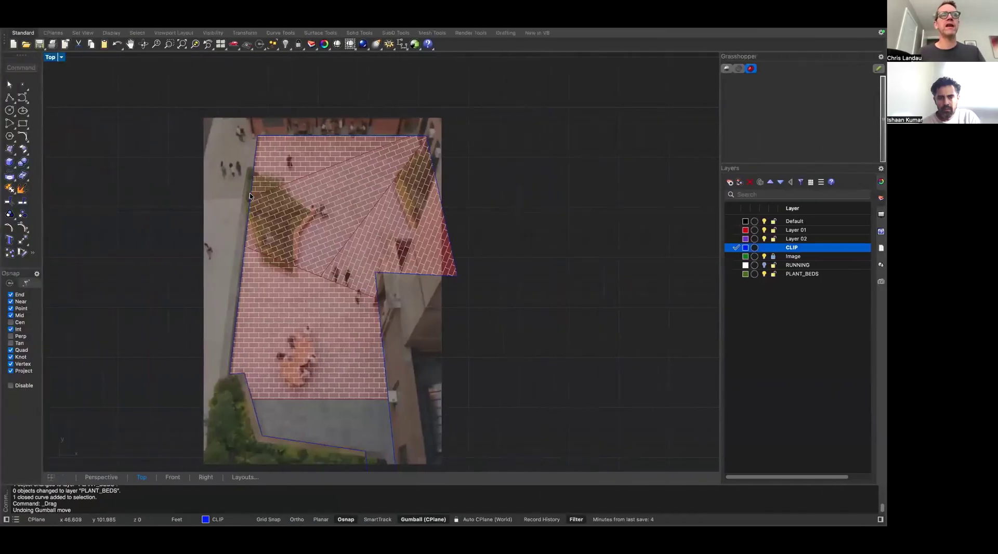
{"action": "left_click", "coordinate": [243, 189]}
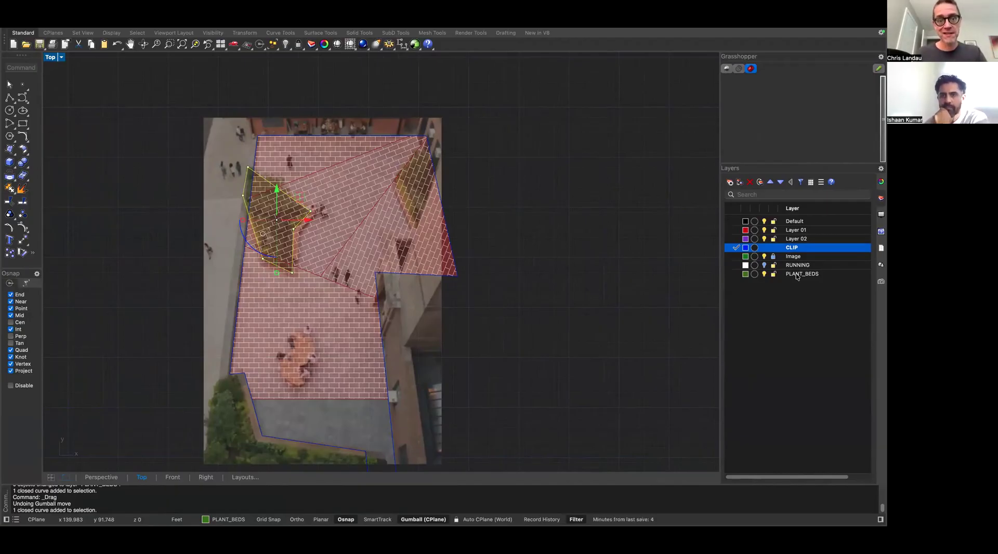
{"action": "left_click", "coordinate": [797, 274]}
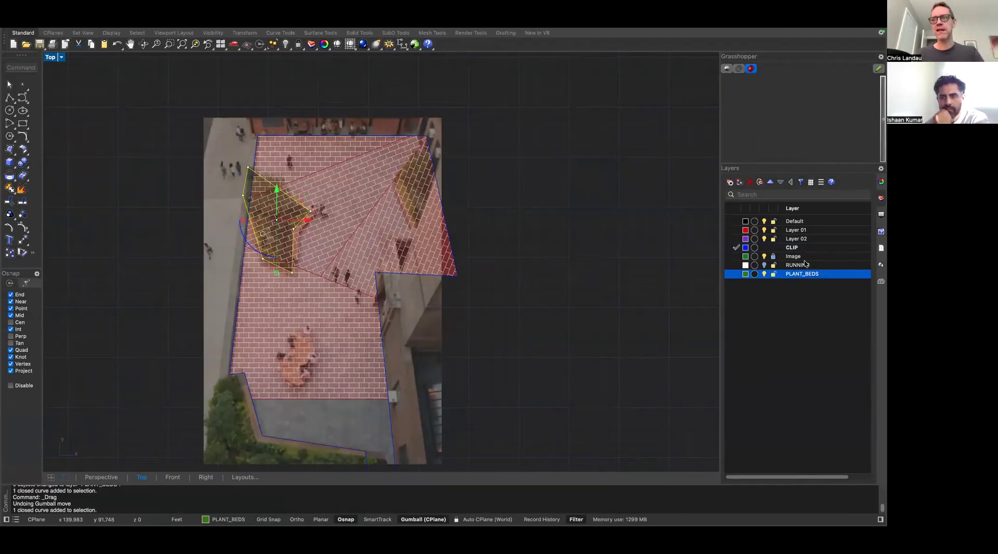
{"action": "left_click", "coordinate": [804, 265]}
{"action": "left_click", "coordinate": [729, 182]}
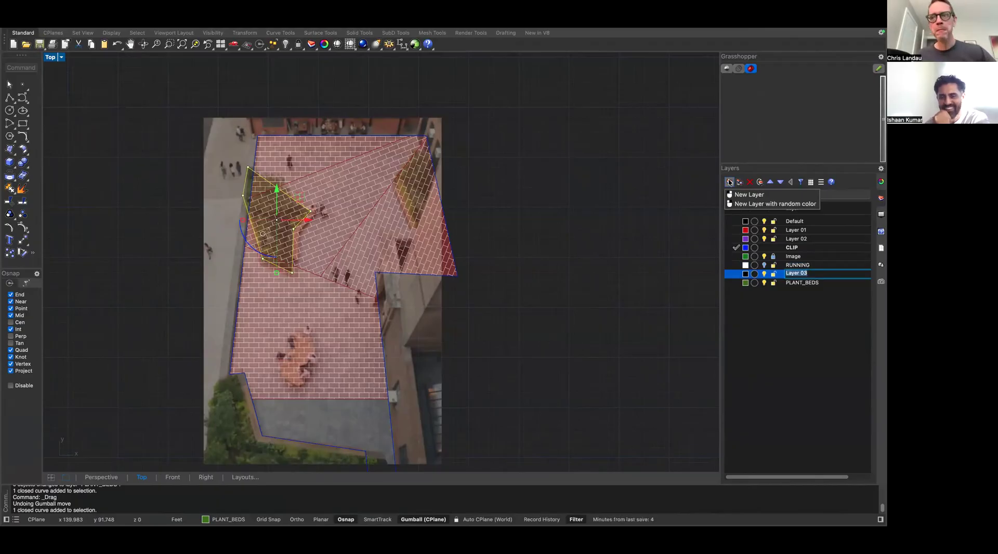
{"action": "type", "text": "_AREAS"}
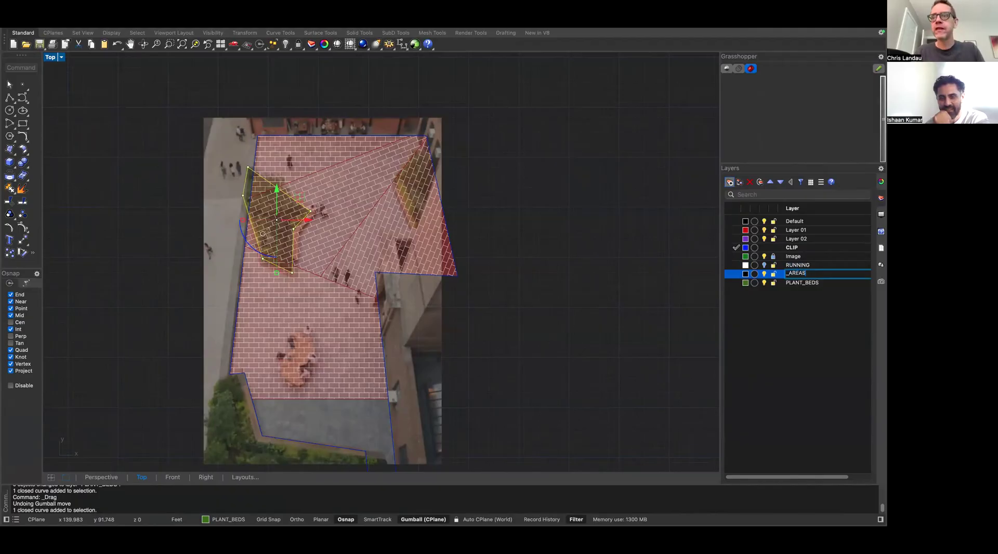
{"action": "key", "text": "Return"}
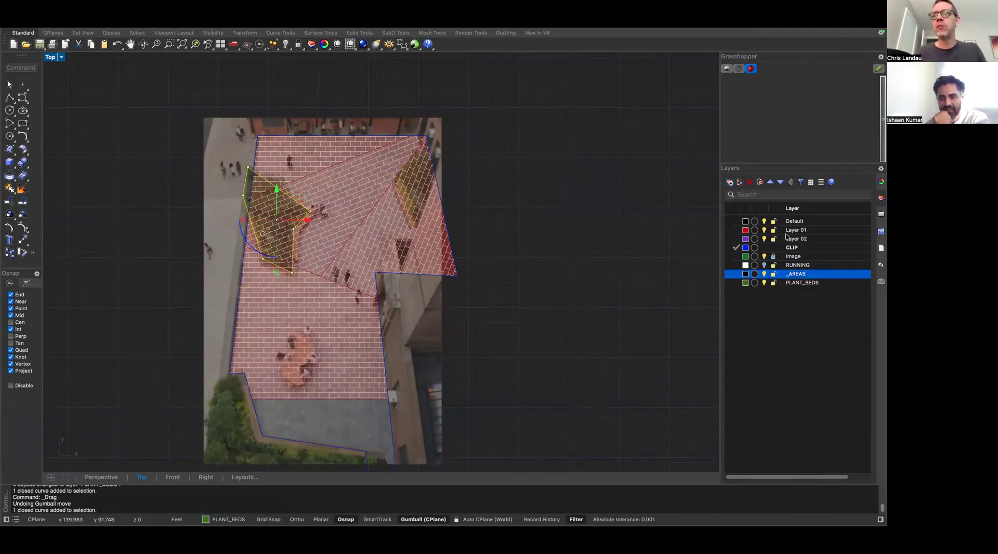
Nest the RUNNING and PLANT_BEDS layers under _AREAS, deselect the planting bed curve and save the Rhino file
{"action": "left_click_drag", "start_coordinate": [802, 282], "coordinate": [802, 274]}
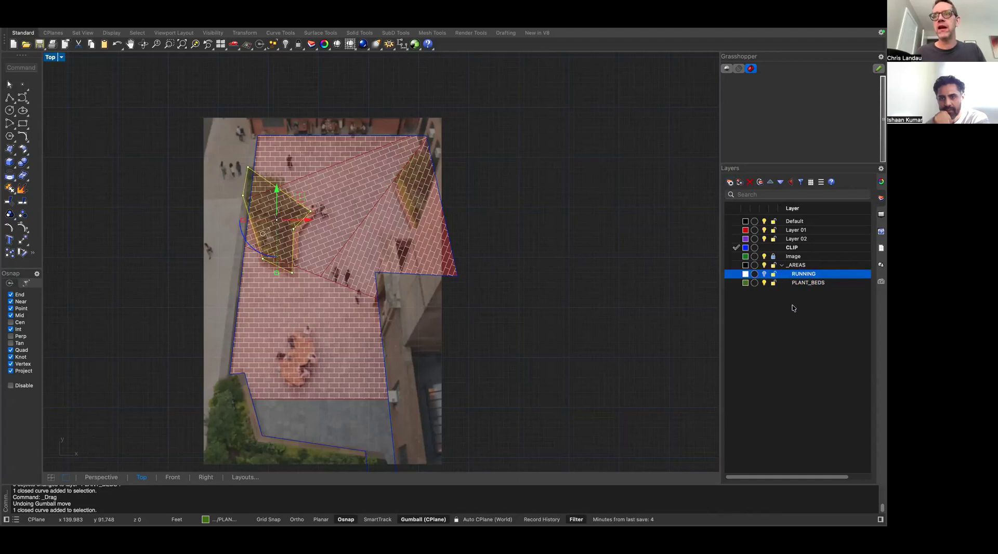
{"action": "left_click", "coordinate": [572, 308]}
{"action": "key", "text": "super+s"}
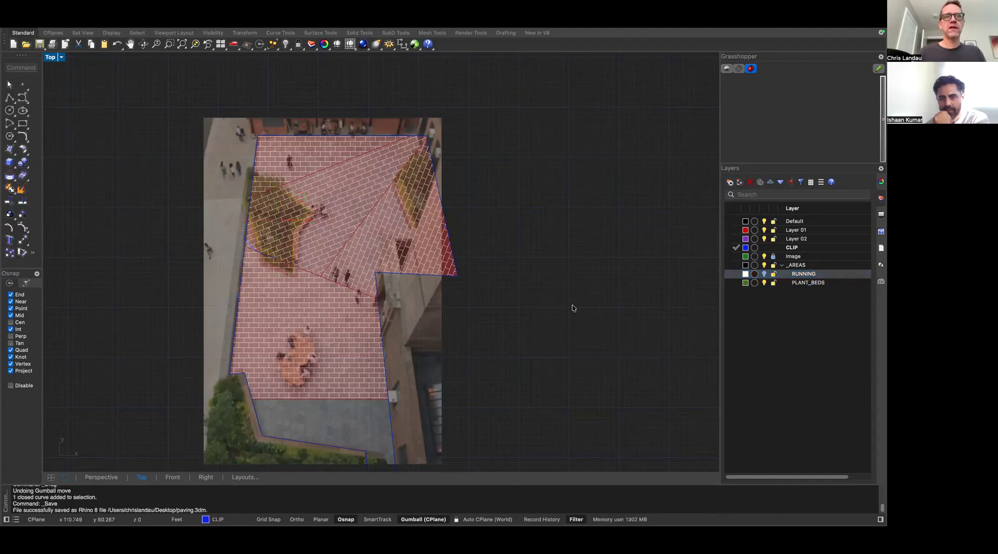
Switch to Grasshopper and replace the RUNNING layer name in the input panel with _AREAS::*
{"action": "key", "text": "ctrl+Right"}
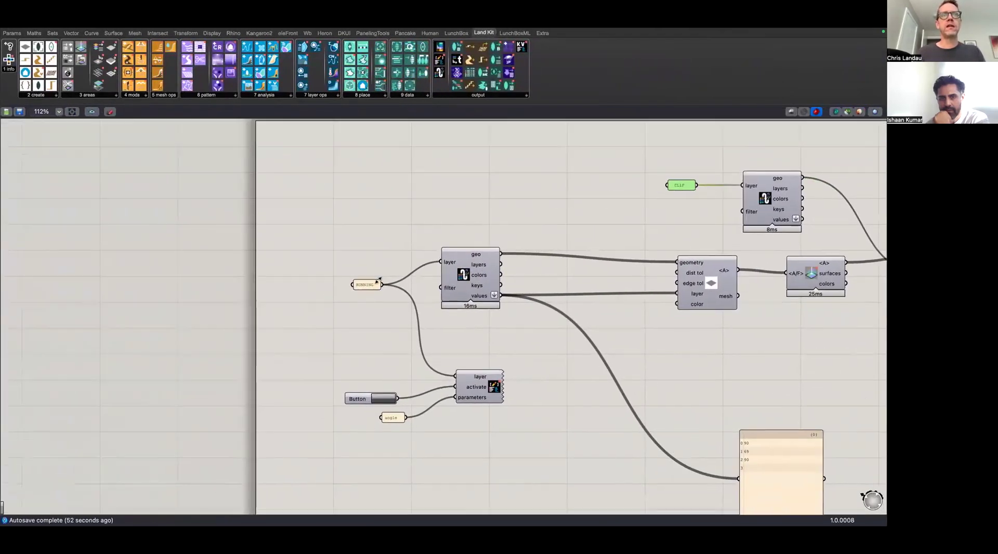
{"action": "double_click", "coordinate": [367, 285]}
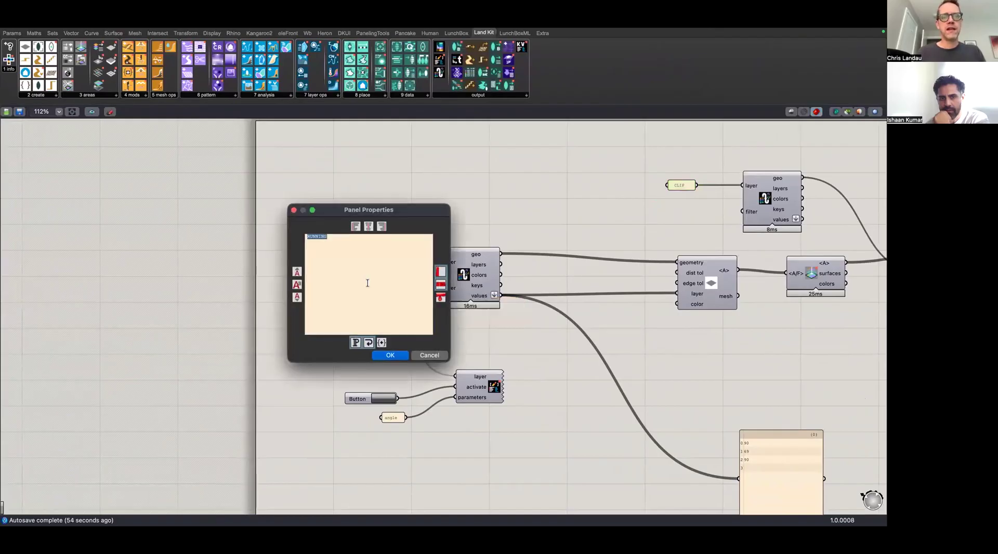
{"action": "type", "text": "AREAS::*"}
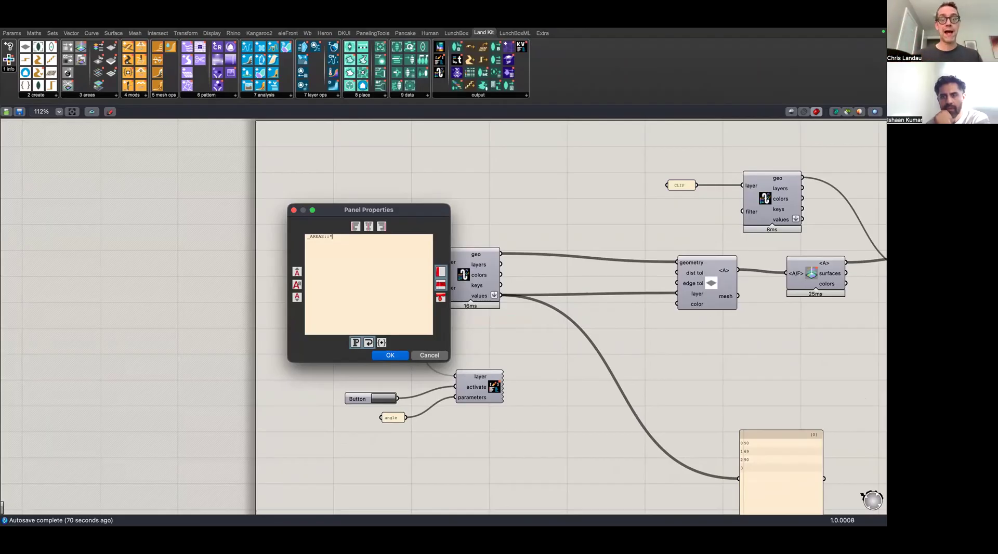
{"action": "left_click", "coordinate": [388, 355]}
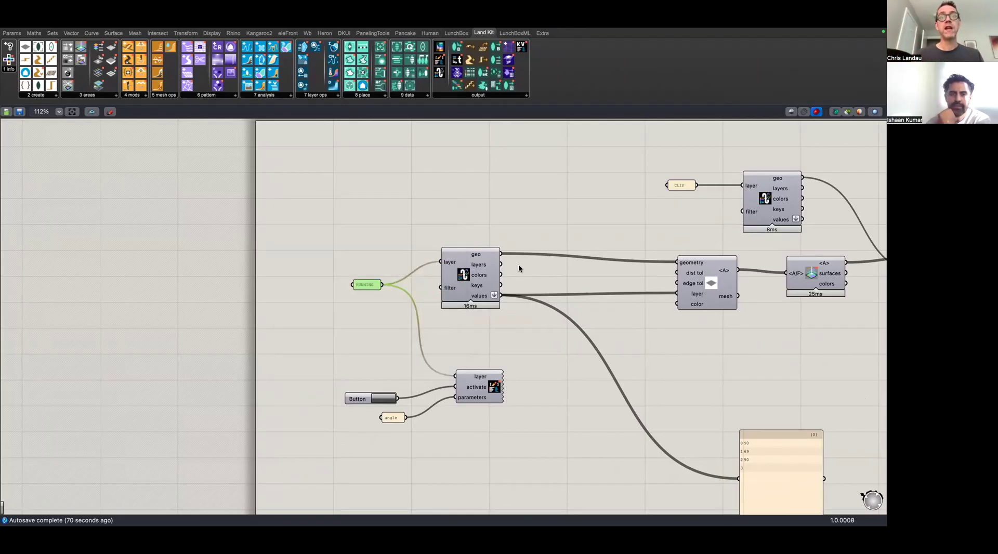
{"action": "mouse_move", "coordinate": [480, 256]}
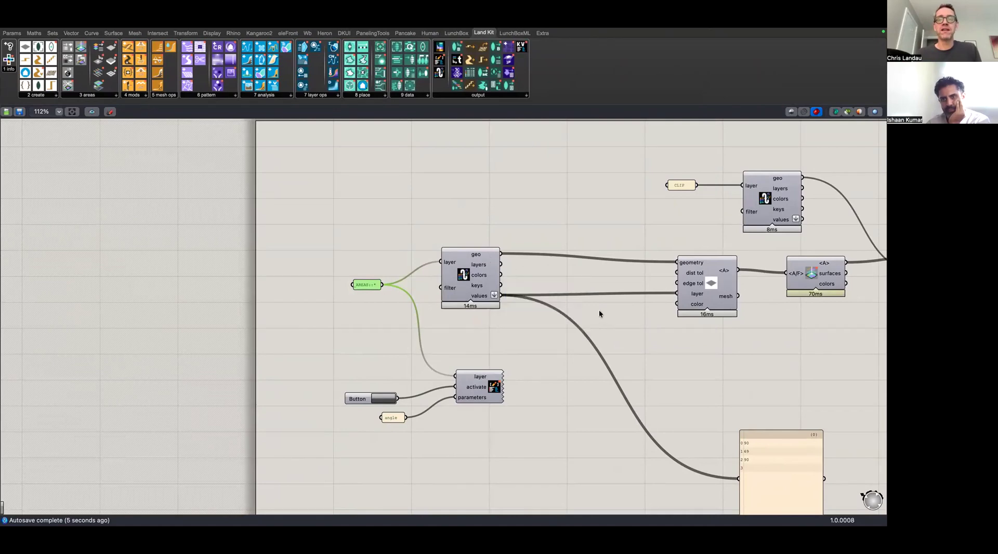
Connect the layer component's layers output to the area component's layer input, and its colors output to the color input
{"action": "right_click_drag", "start_coordinate": [688, 321], "coordinate": [602, 316]}
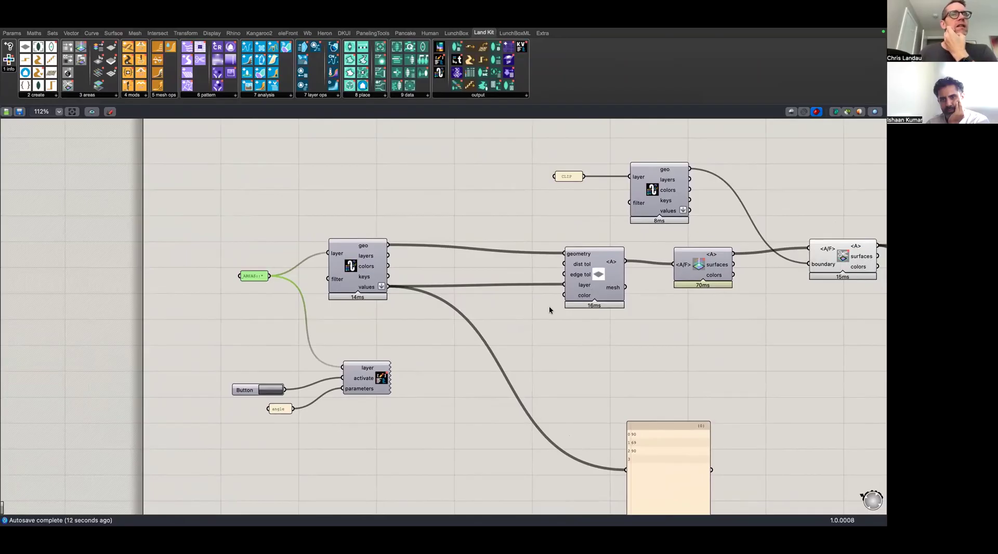
{"action": "left_click_drag", "start_coordinate": [387, 267], "coordinate": [535, 329]}
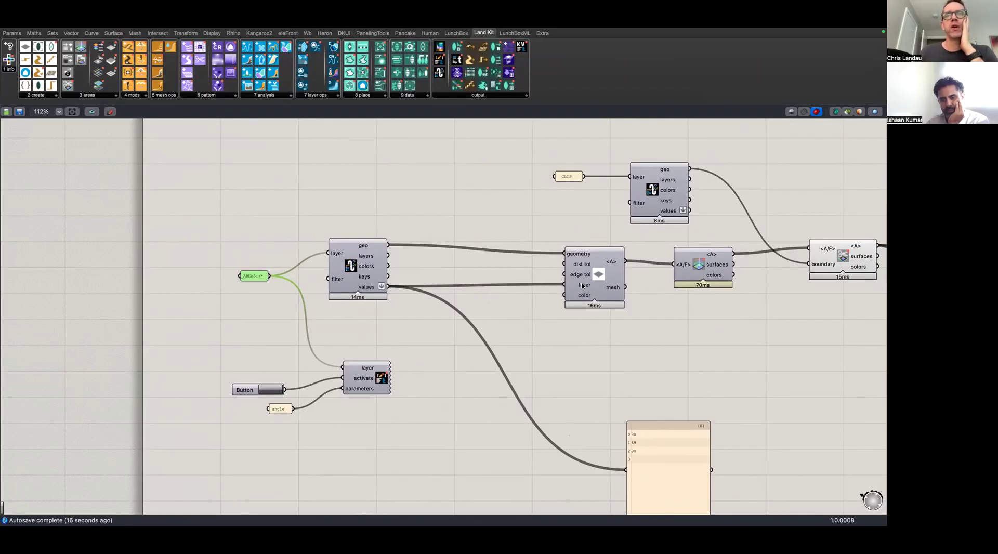
{"action": "mouse_move", "coordinate": [581, 282]}
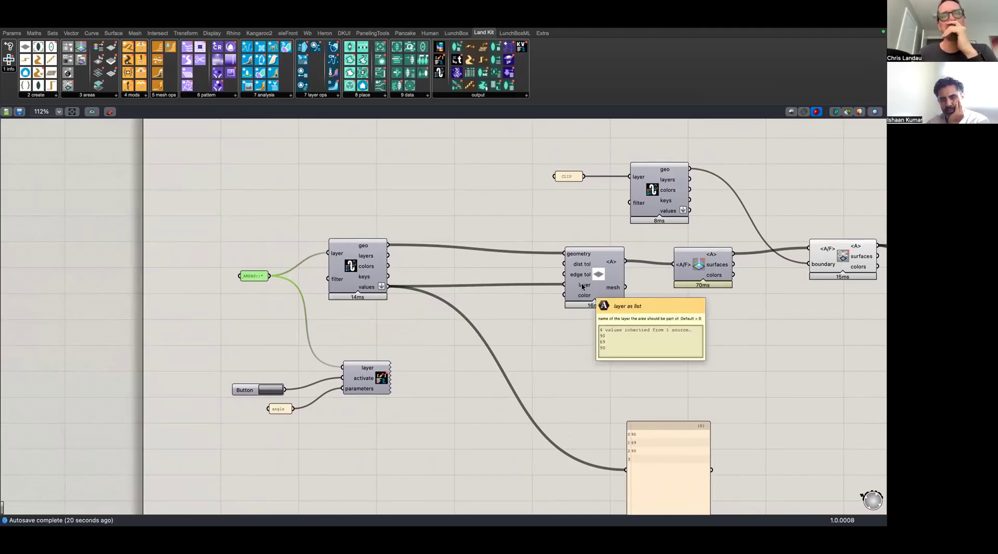
{"action": "scroll", "coordinate": [493, 347], "scroll_direction": "right", "scroll_amount": 5}
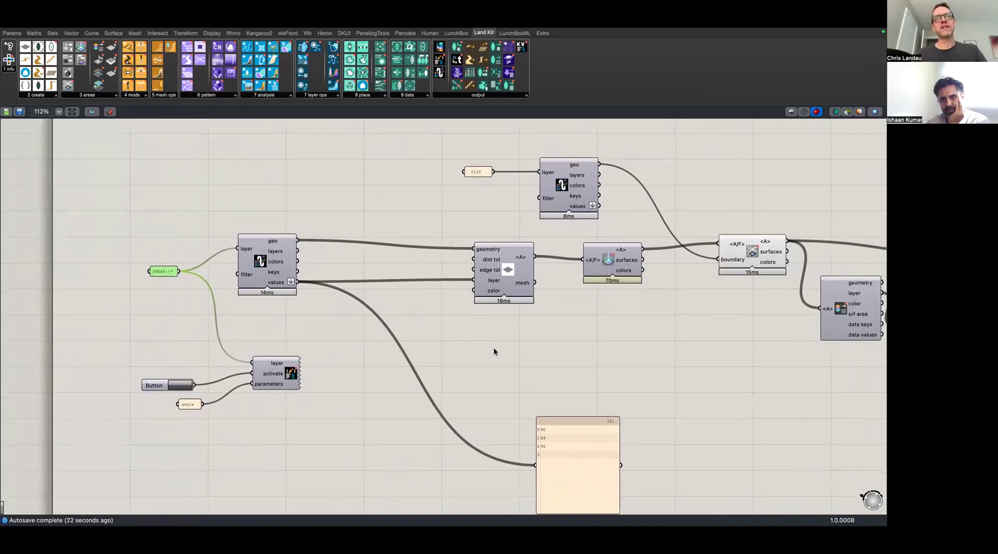
{"action": "left_click_drag", "start_coordinate": [515, 283], "coordinate": [505, 277]}
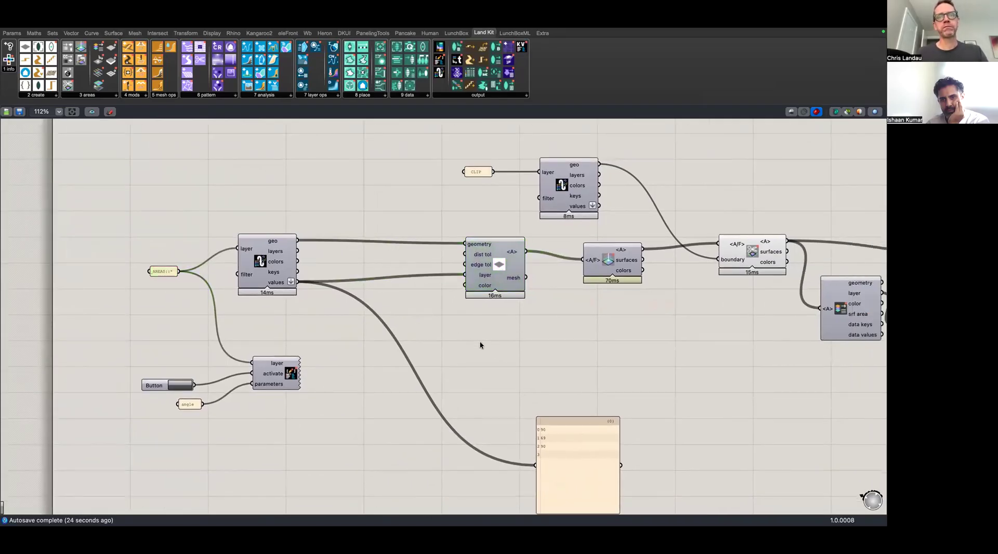
{"action": "double_click", "coordinate": [456, 334]}
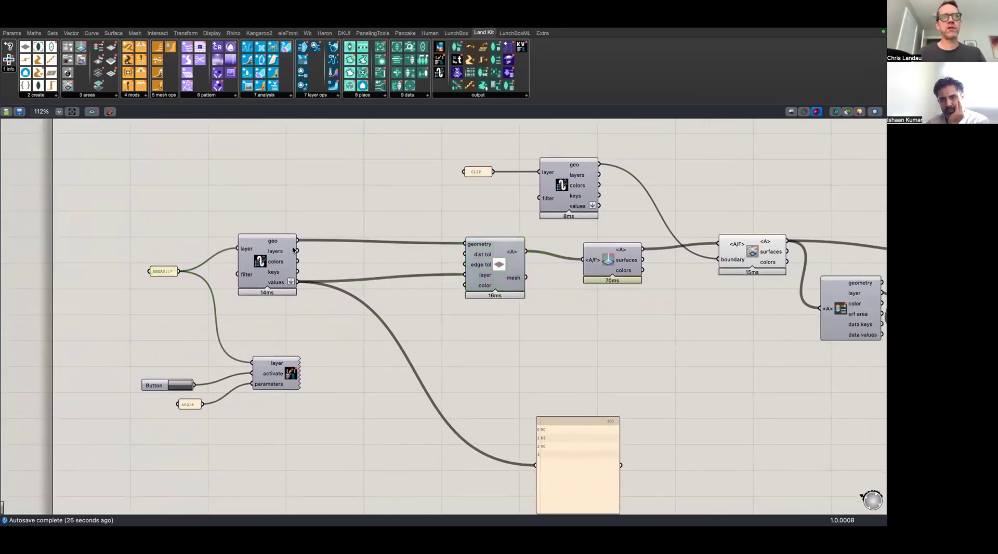
{"action": "left_click_drag", "start_coordinate": [294, 250], "coordinate": [466, 274]}
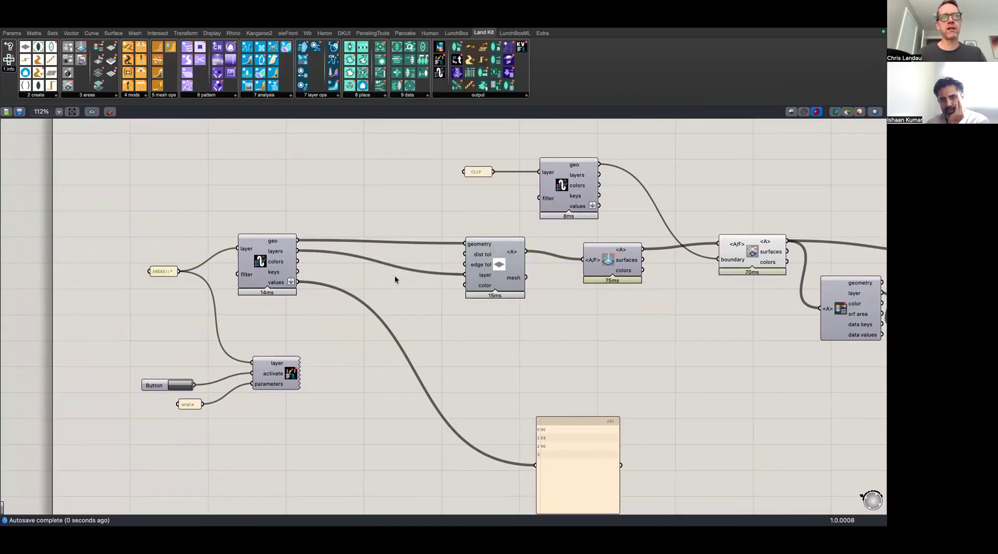
{"action": "left_click_drag", "start_coordinate": [298, 261], "coordinate": [464, 285]}
Tidy the positions of the surface component following the area component and of the CLIP layer component, and select the CLIP panel
{"action": "right_click_drag", "start_coordinate": [518, 296], "coordinate": [408, 291]}
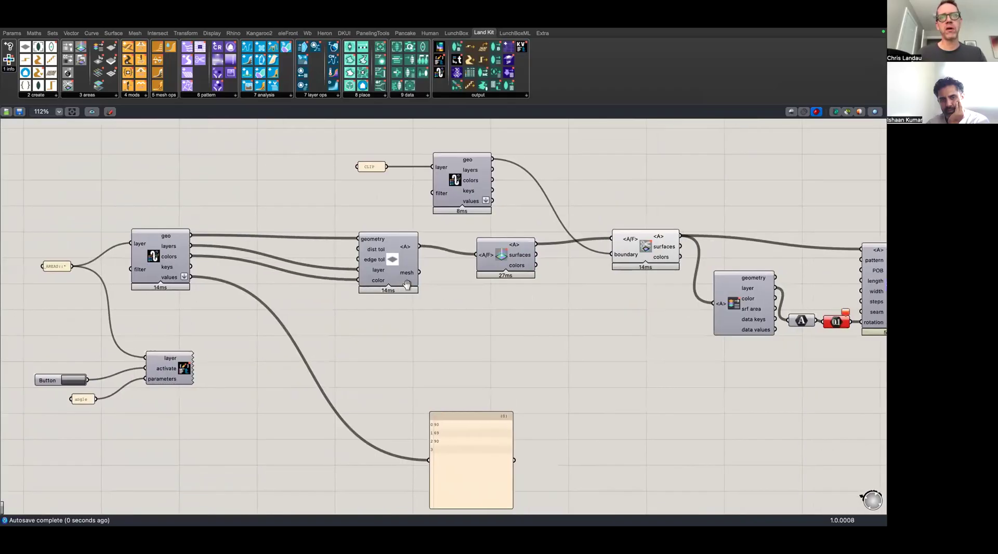
{"action": "right_click_drag", "start_coordinate": [584, 277], "coordinate": [455, 286]}
{"action": "left_click_drag", "start_coordinate": [396, 273], "coordinate": [387, 264]}
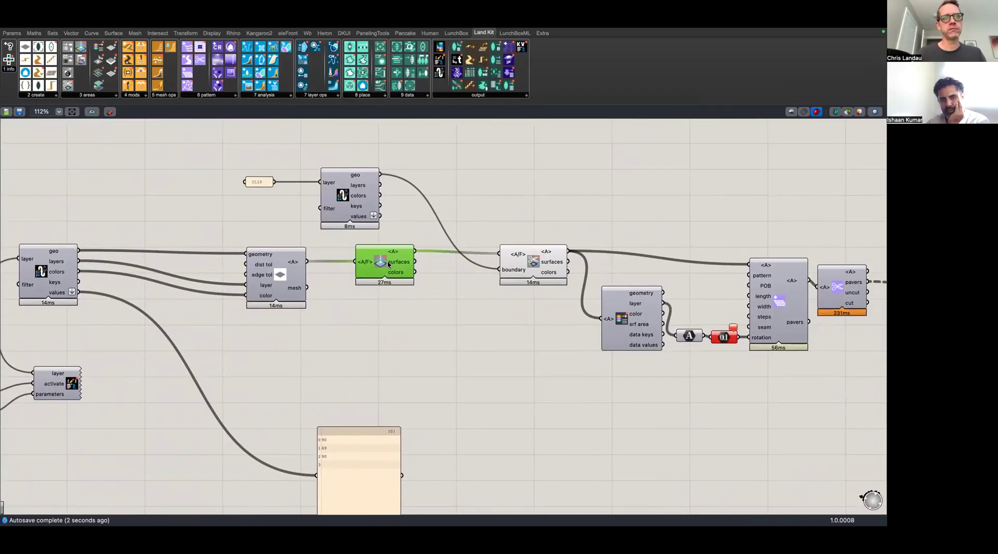
{"action": "right_click_drag", "start_coordinate": [342, 274], "coordinate": [394, 273]}
{"action": "left_click_drag", "start_coordinate": [417, 207], "coordinate": [445, 207]}
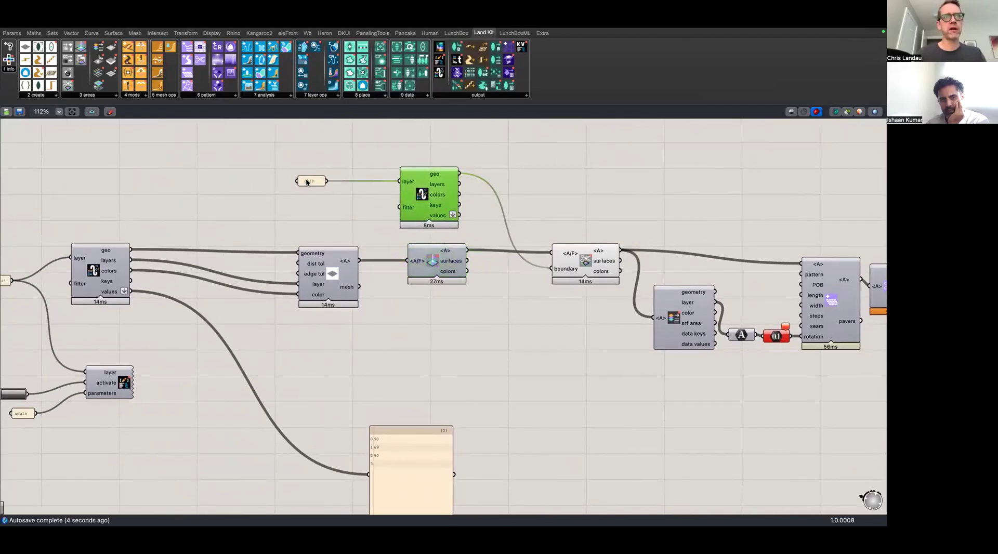
{"action": "left_click", "coordinate": [311, 181]}
Inspect the Clip Areas output, the geo output of the _AREAS layer component and the area component's output
{"action": "right_click_drag", "start_coordinate": [532, 286], "coordinate": [474, 304]}
{"action": "right_click_drag", "start_coordinate": [559, 301], "coordinate": [479, 288]}
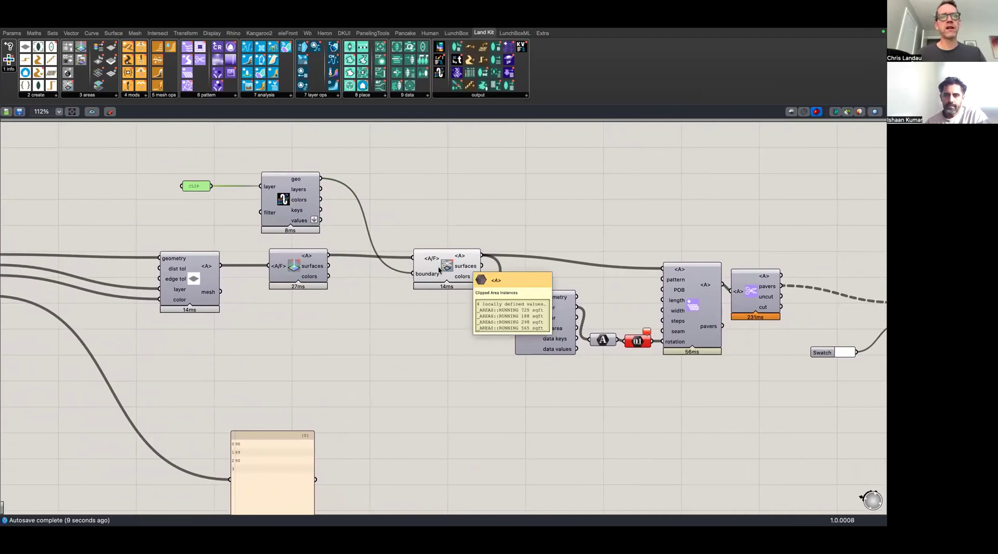
{"action": "right_click_drag", "start_coordinate": [317, 313], "coordinate": [522, 303]}
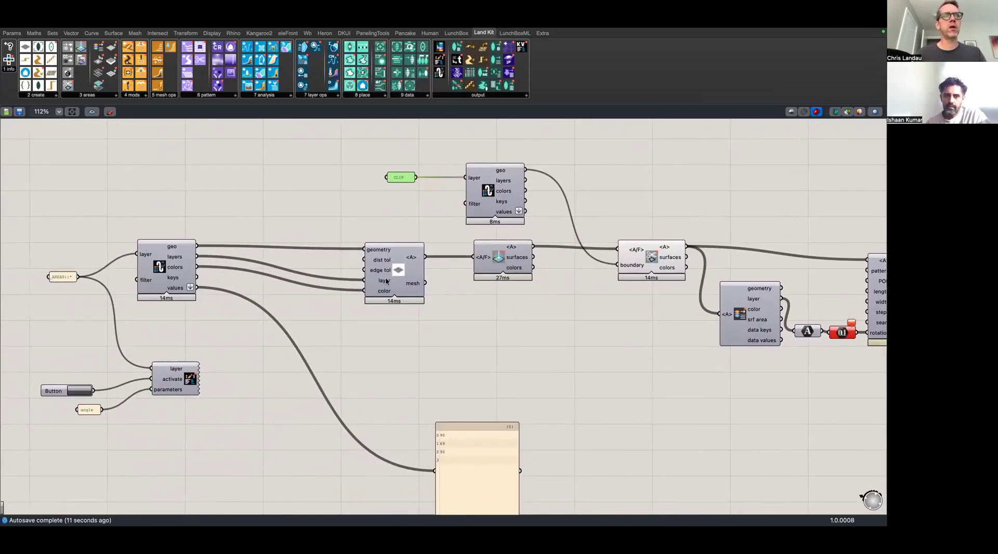
{"action": "mouse_move", "coordinate": [173, 248]}
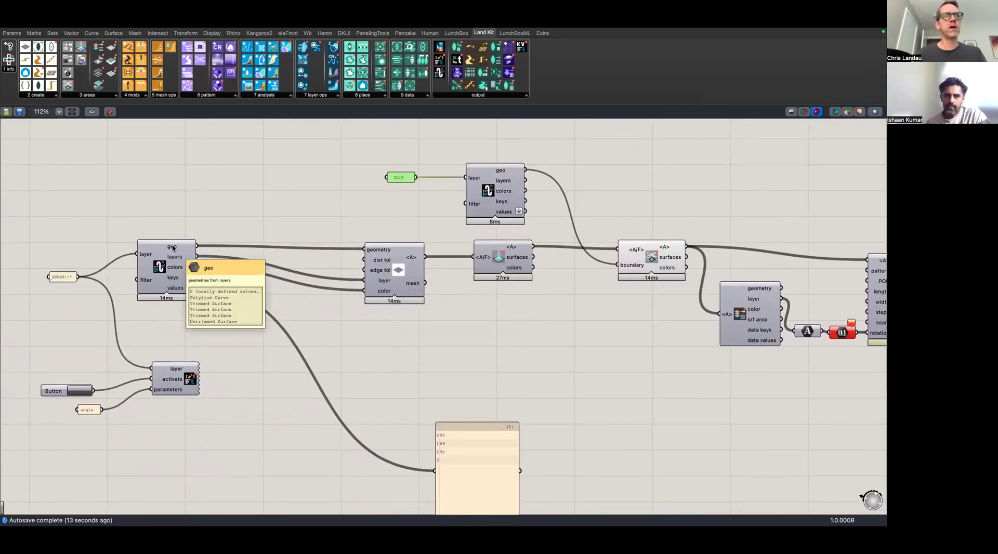
{"action": "mouse_move", "coordinate": [419, 262]}
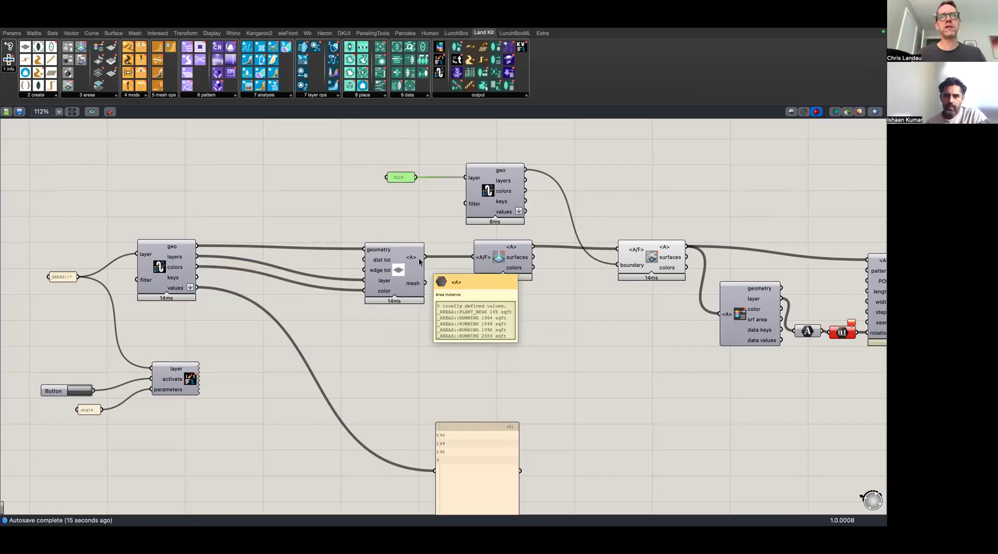
Switch to Rhino, show all four viewports, toggle the RUNNING layer's visibility and raise the planting bed curve vertically above the plaza
{"action": "key", "text": "ctrl+Left"}
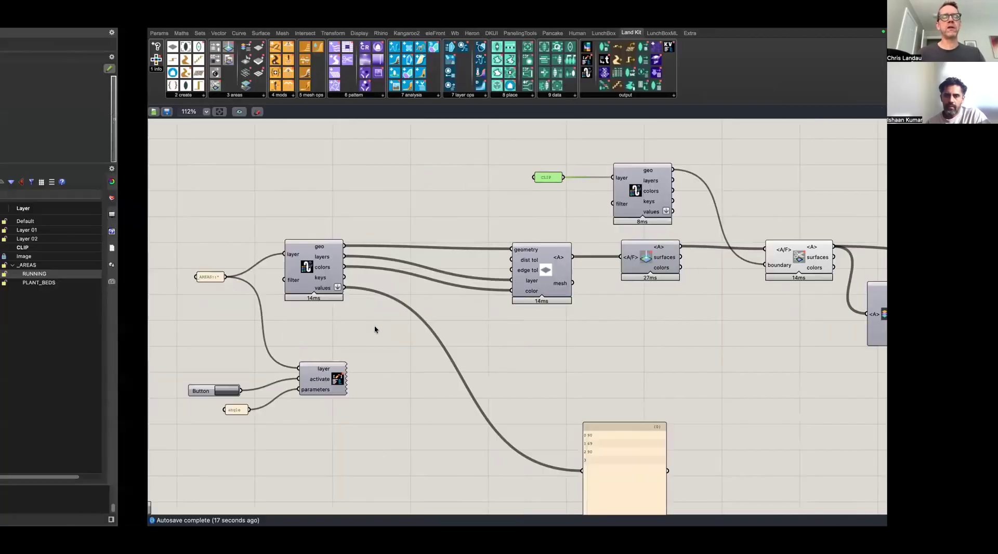
{"action": "left_click", "coordinate": [246, 178]}
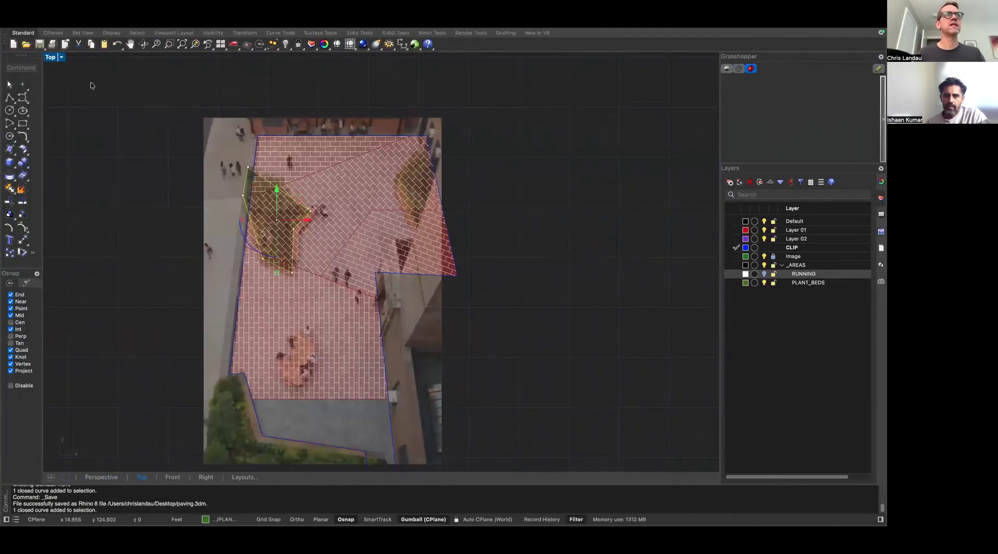
{"action": "double_click", "coordinate": [51, 57]}
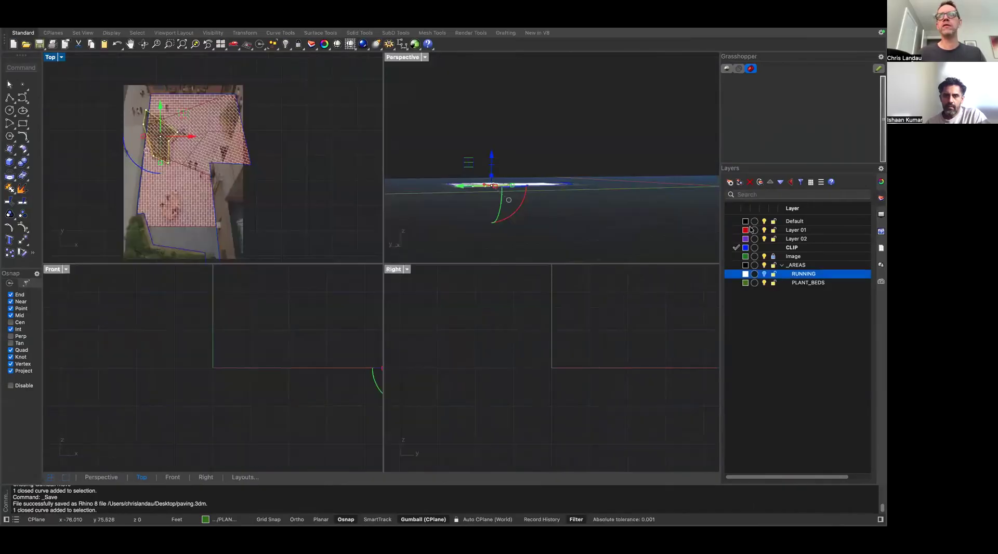
{"action": "left_click", "coordinate": [764, 274]}
{"action": "left_click_drag", "start_coordinate": [492, 159], "coordinate": [491, 116]}
Switch to Grasshopper and check the Clip Areas output and the paving pattern components that follow it
{"action": "key", "text": "ctrl+Right"}
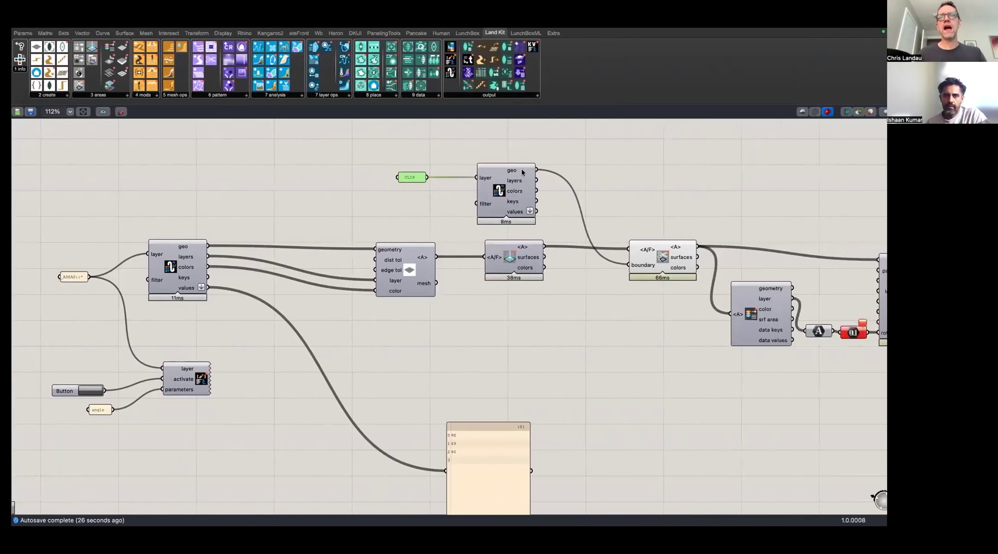
{"action": "mouse_move", "coordinate": [669, 250]}
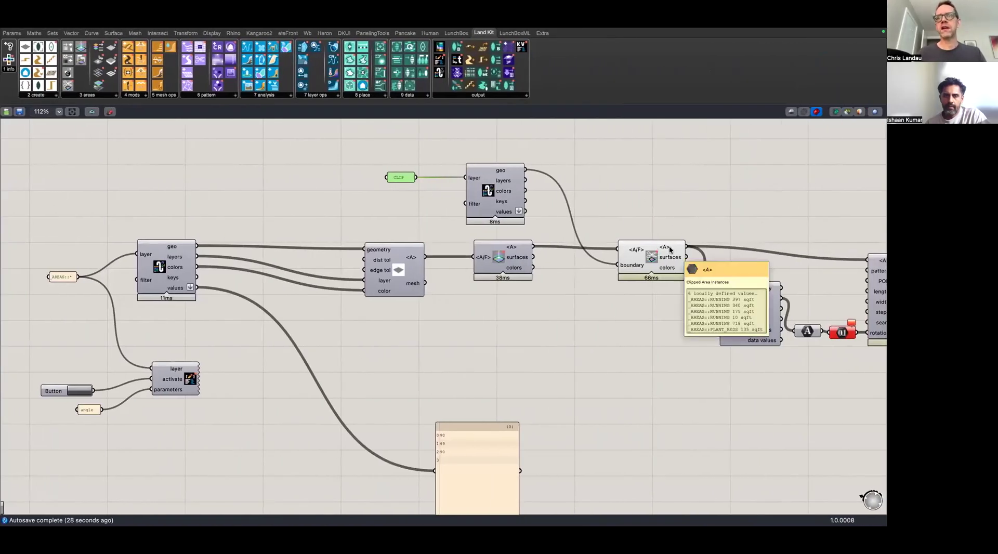
{"action": "right_click_drag", "start_coordinate": [709, 232], "coordinate": [431, 232]}
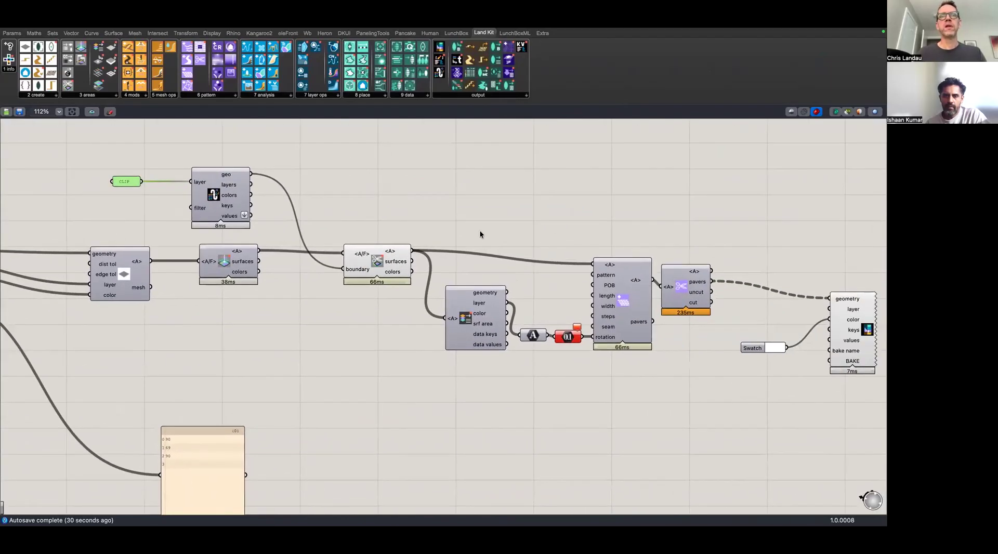
{"action": "right_click_drag", "start_coordinate": [601, 250], "coordinate": [438, 248]}
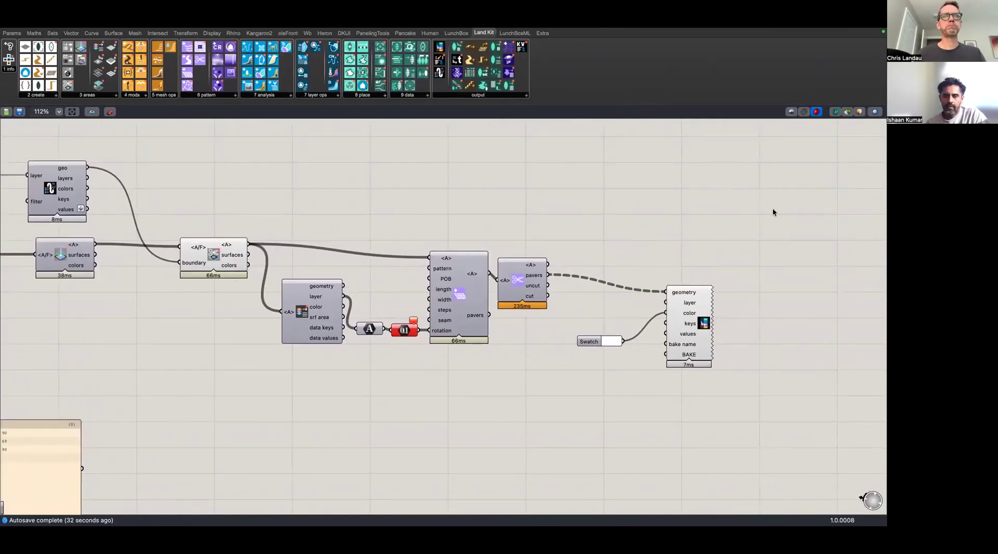
Shift the paving pattern components aside and add a Pull Areas by Name component fed by the Clip Areas output
{"action": "left_click_drag", "start_coordinate": [785, 210], "coordinate": [285, 401]}
{"action": "left_click_drag", "start_coordinate": [302, 311], "coordinate": [457, 294]}
{"action": "double_click", "coordinate": [321, 304]}
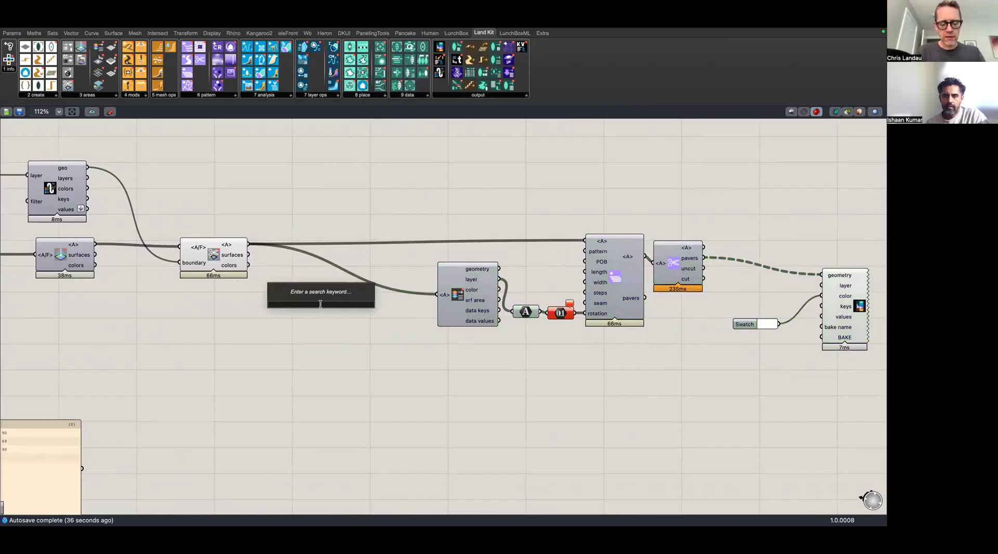
{"action": "type", "text": "laye"}
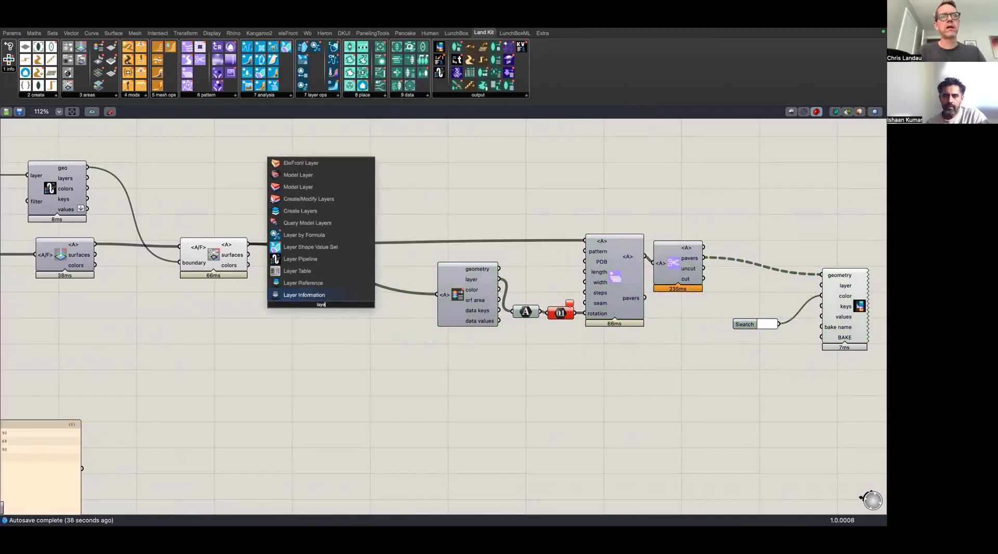
{"action": "key", "text": "BackSpace"}
{"action": "key", "text": "BackSpace"}
{"action": "key", "text": "BackSpace"}
{"action": "key", "text": "BackSpace"}
{"action": "type", "text": "are"}
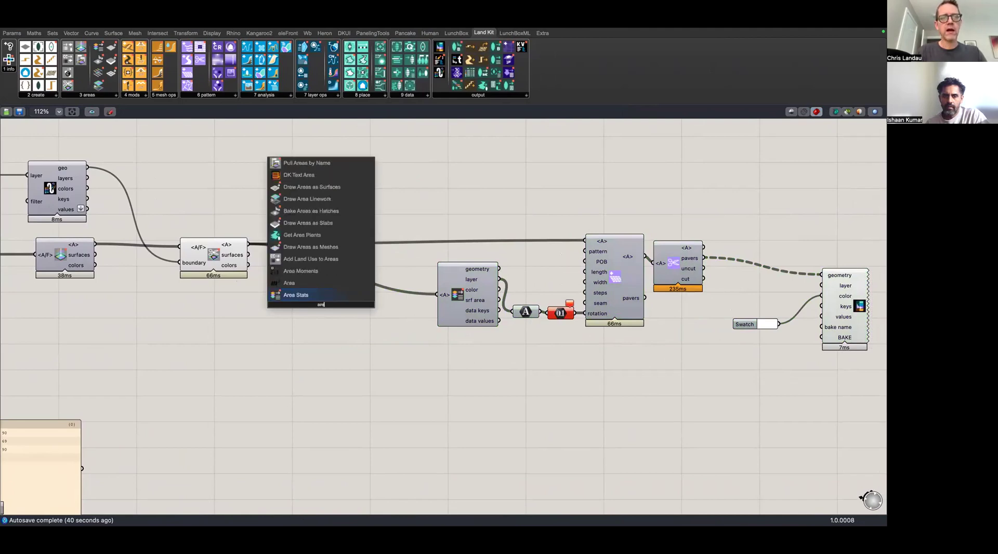
{"action": "type", "text": "a by bam"}
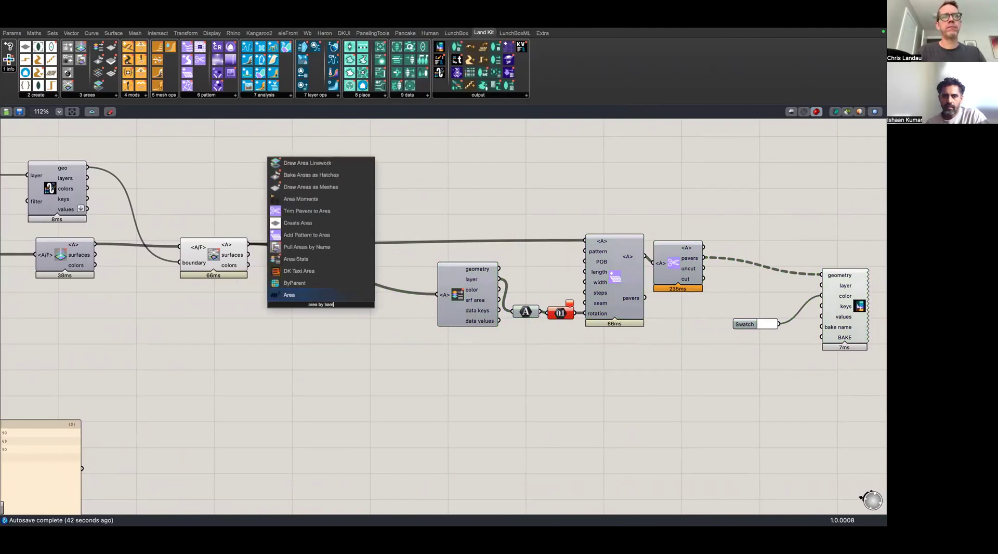
{"action": "key", "text": "BackSpace"}
{"action": "key", "text": "BackSpace"}
{"action": "key", "text": "BackSpace"}
{"action": "type", "text": "nam"}
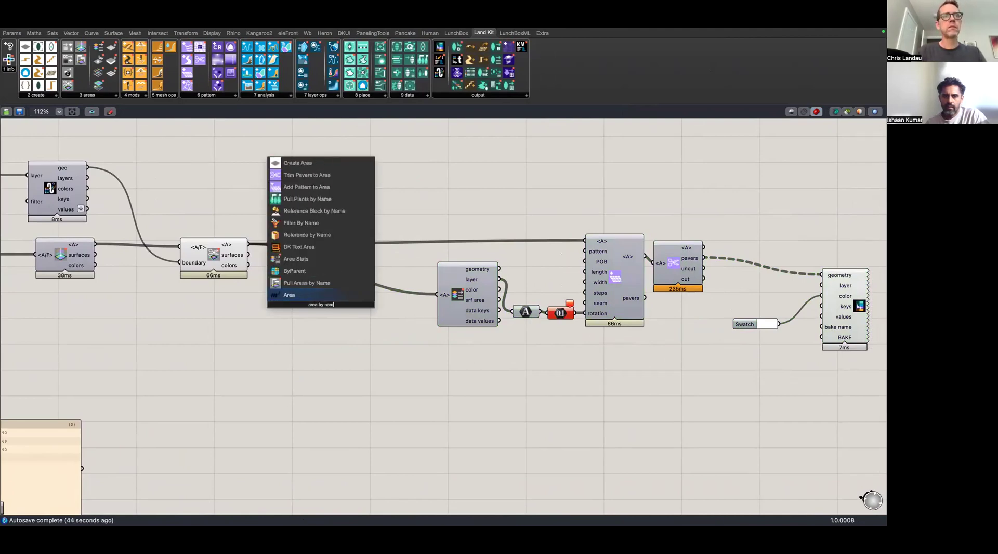
{"action": "left_click", "coordinate": [312, 283]}
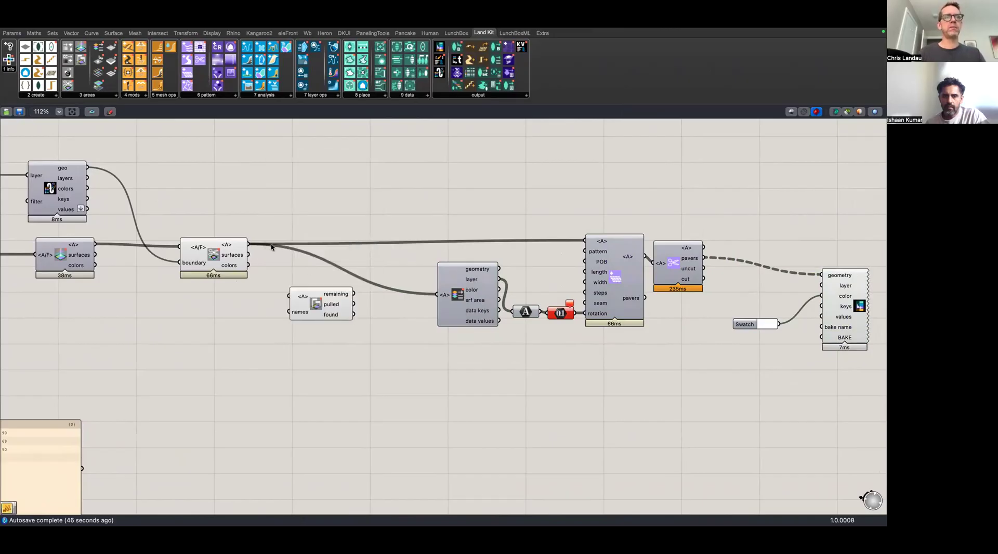
{"action": "left_click_drag", "start_coordinate": [251, 247], "coordinate": [342, 298]}
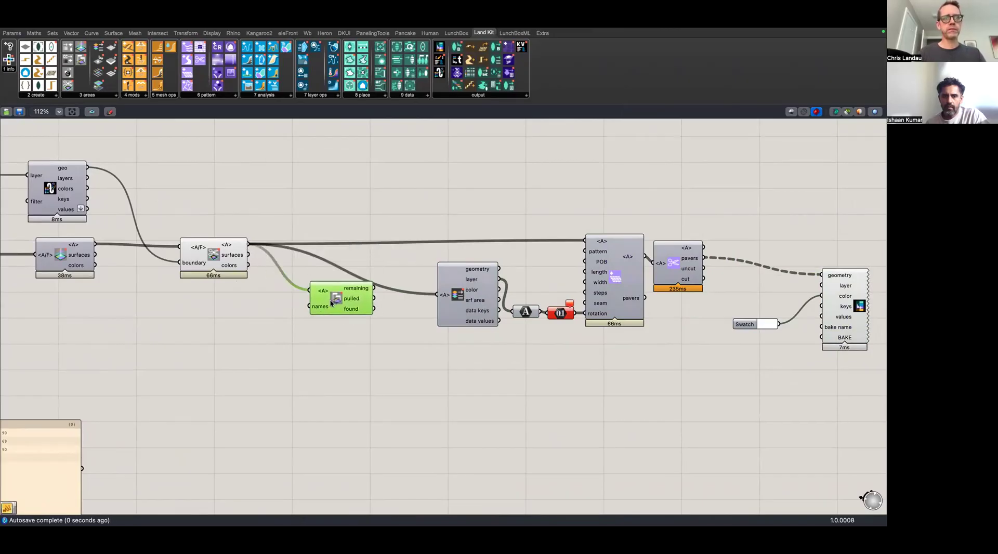
Add a text panel containing RUNNING beside the Pull Areas by Name component
{"action": "right_click_drag", "start_coordinate": [283, 332], "coordinate": [575, 298]}
{"action": "double_click", "coordinate": [598, 295]}
{"action": "type", "text": "Panel"}
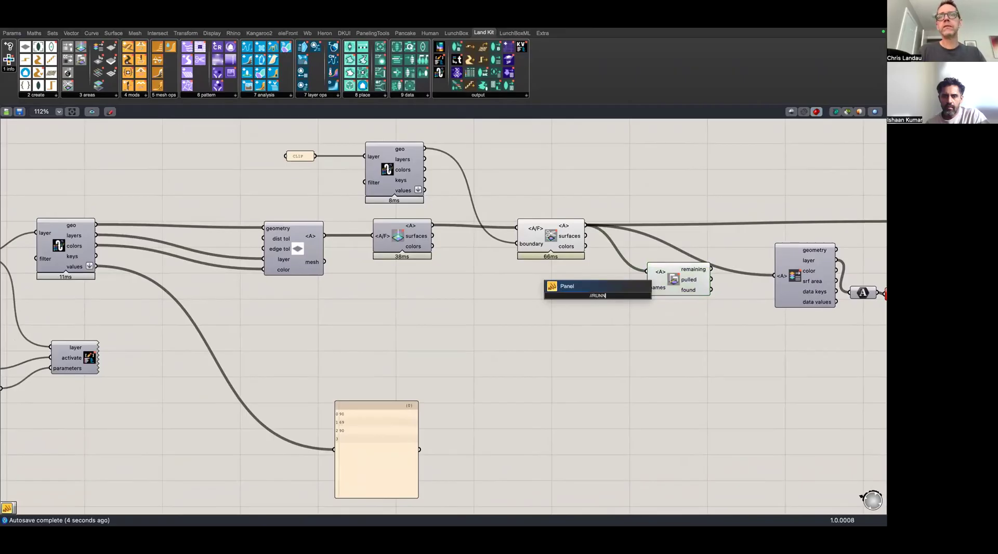
{"action": "type", "text": "ING"}
{"action": "key", "text": "Return"}
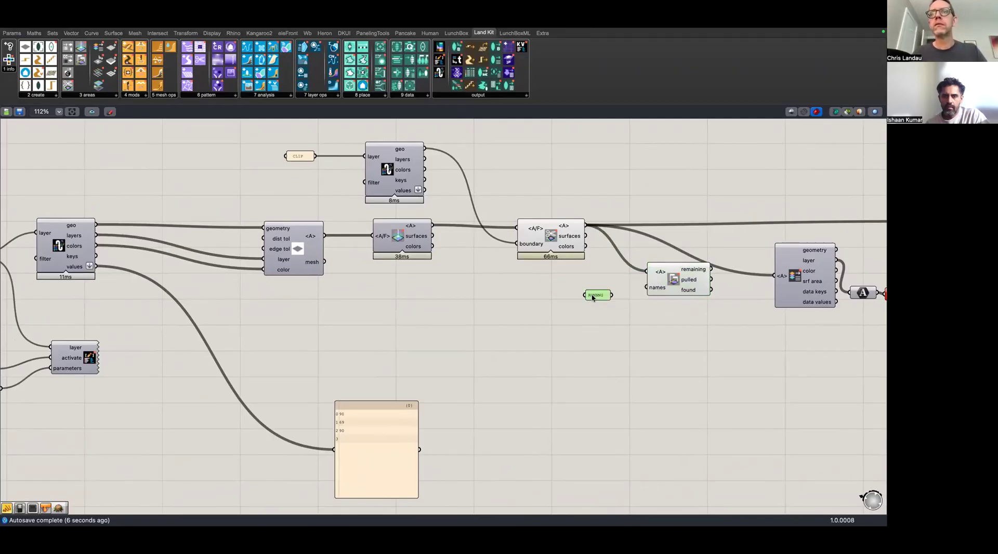
Change the panel text to _AREAS::RUNNING and connect it to the names input of Pull Areas by Name
{"action": "double_click", "coordinate": [596, 295]}
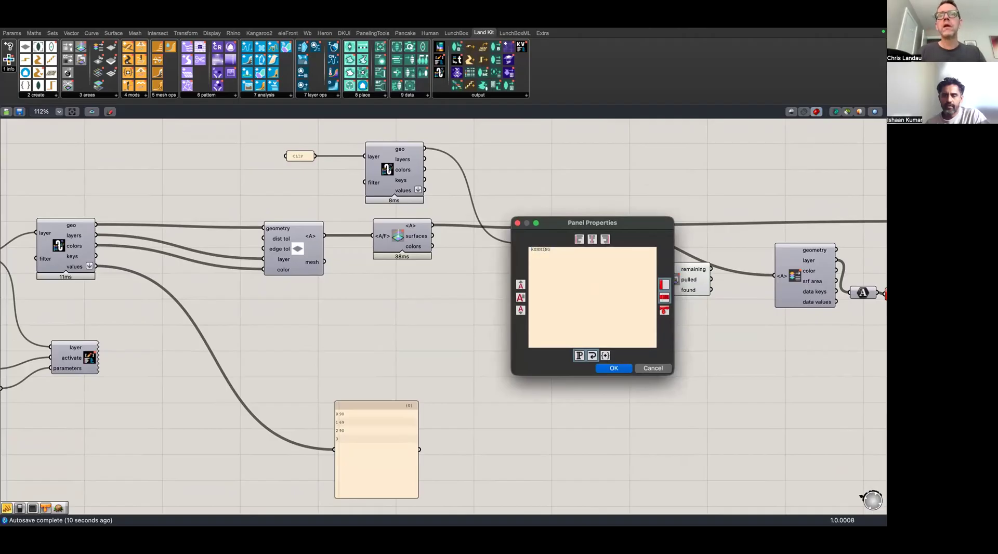
{"action": "type", "text": "_ARE"}
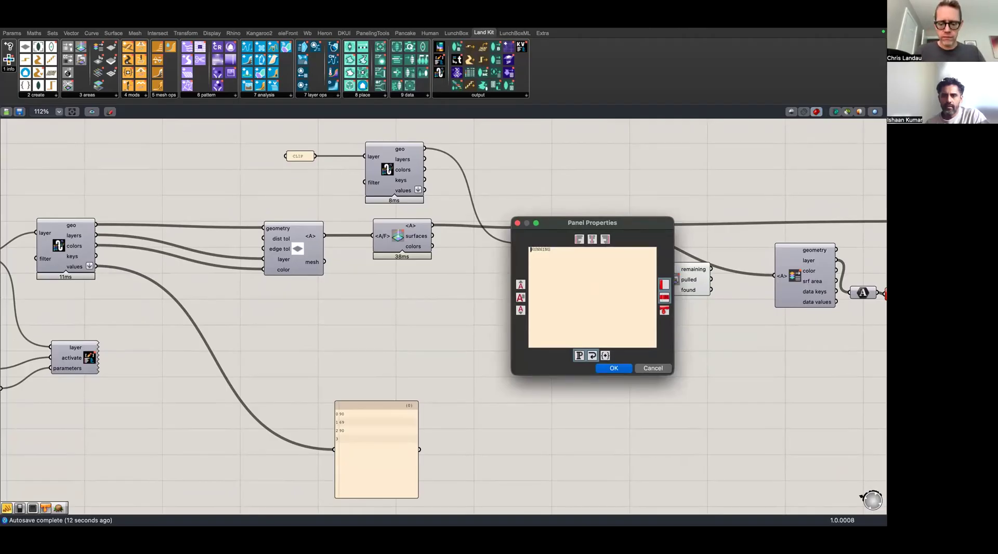
{"action": "type", "text": "AS::"}
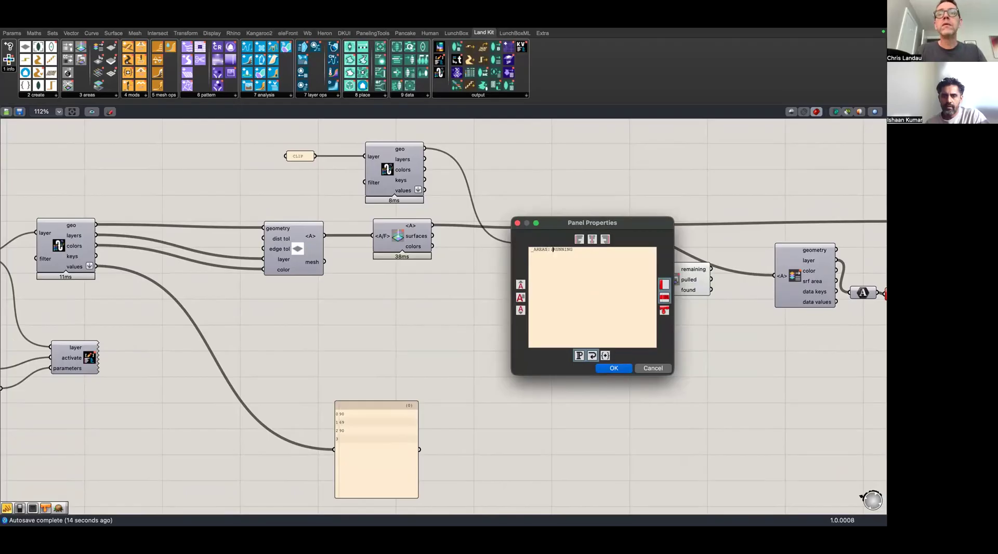
{"action": "key", "text": "Return"}
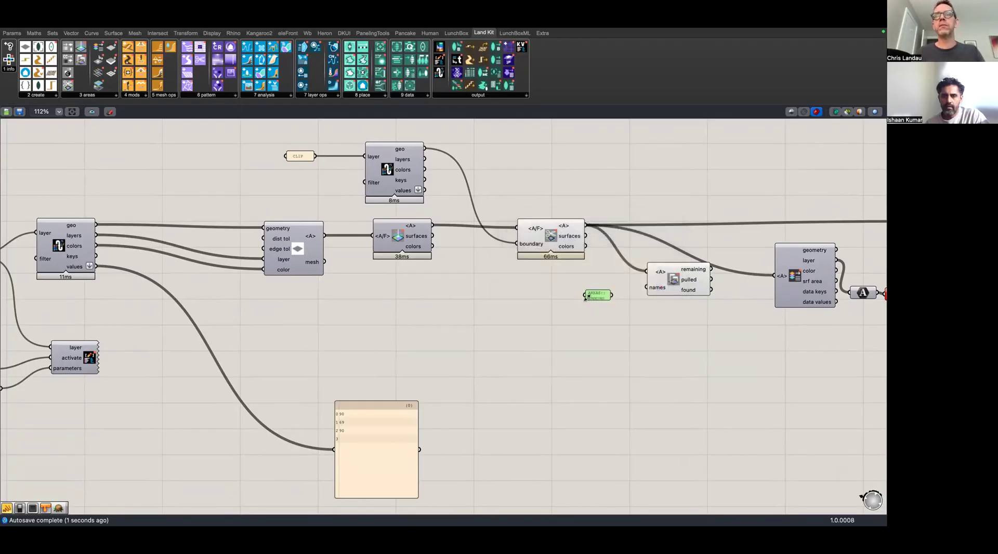
{"action": "left_click_drag", "start_coordinate": [586, 297], "coordinate": [653, 279]}
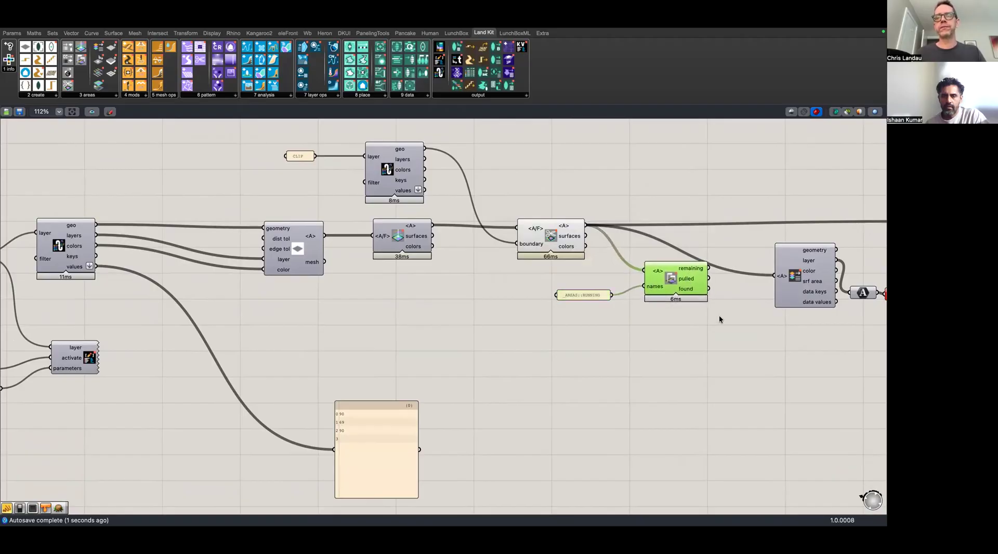
Feed the pulled areas into the area data component and the paving pattern component, and align Pull Areas by Name with Clip Areas
{"action": "right_click_drag", "start_coordinate": [719, 319], "coordinate": [447, 329]}
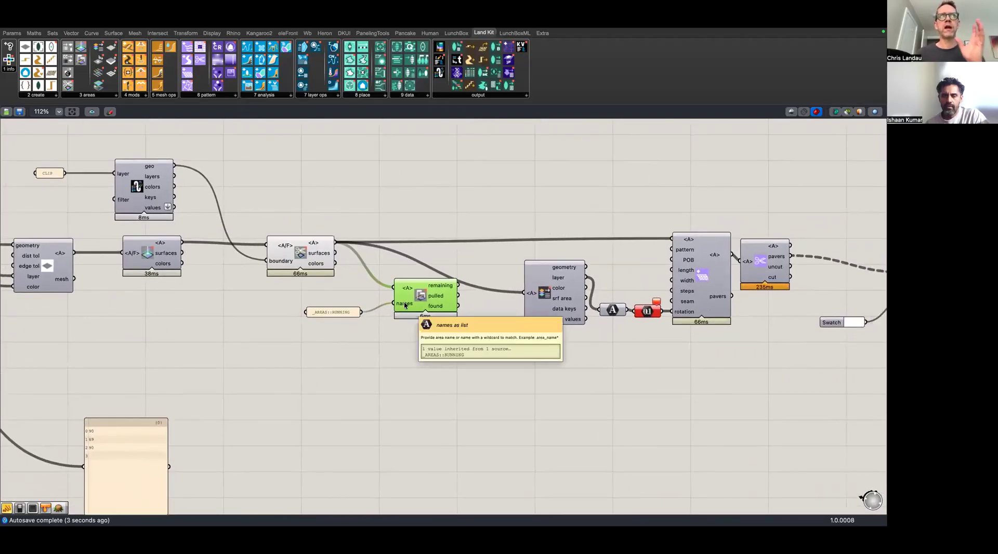
{"action": "left_click", "coordinate": [446, 349]}
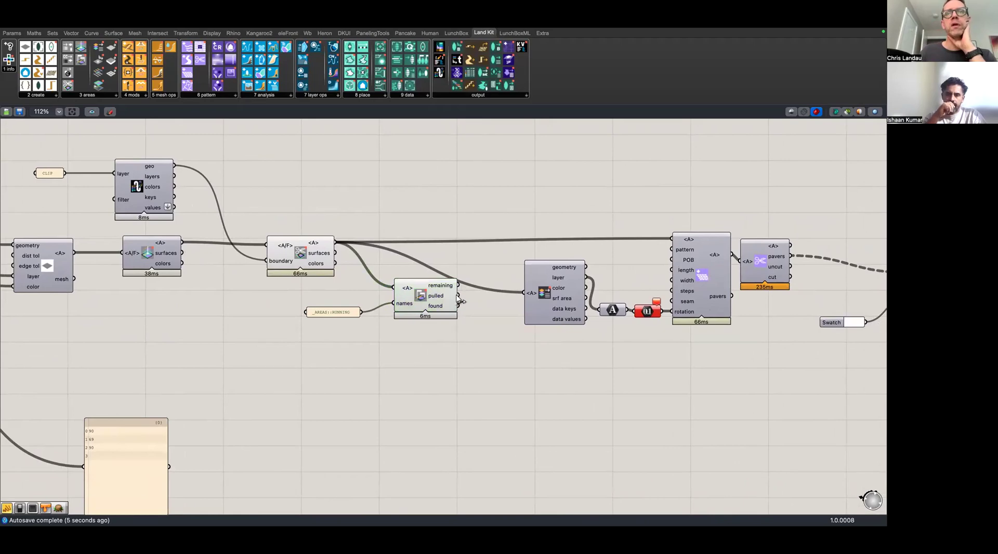
{"action": "left_click_drag", "start_coordinate": [458, 295], "coordinate": [523, 293]}
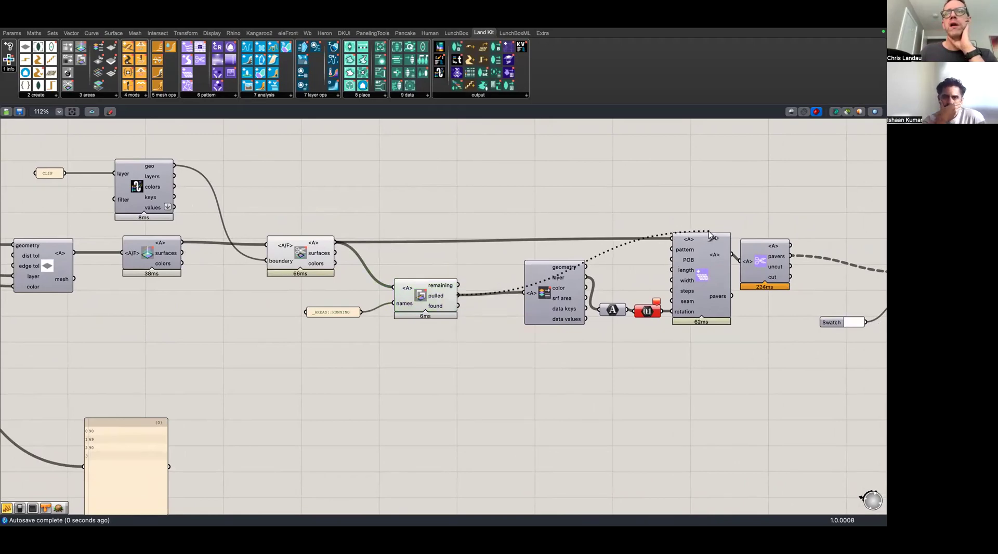
{"action": "left_click_drag", "start_coordinate": [429, 287], "coordinate": [431, 248]}
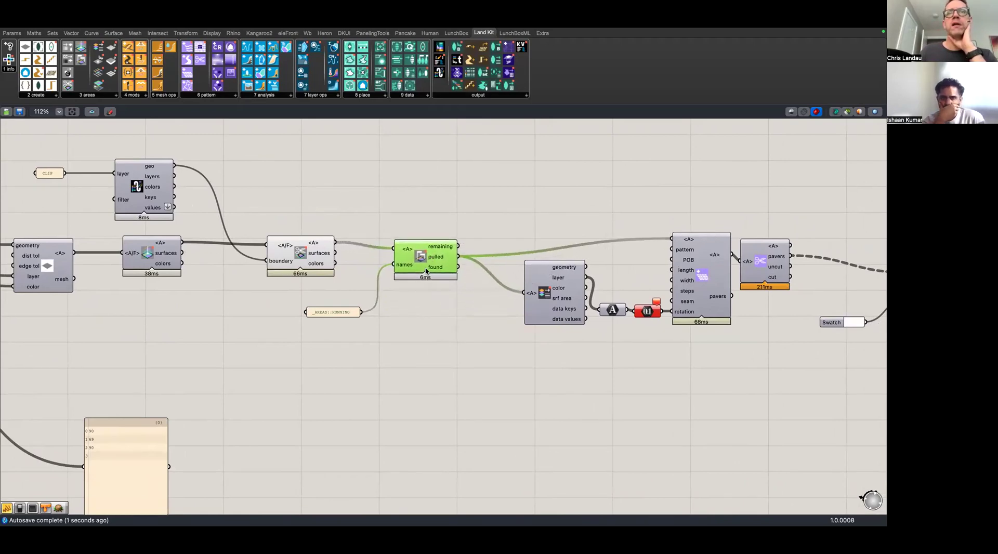
Widen the gap before the paving pattern component and disconnect the number parameter from its rotation input
{"action": "right_click_drag", "start_coordinate": [426, 289], "coordinate": [460, 290]}
{"action": "right_click_drag", "start_coordinate": [783, 312], "coordinate": [762, 310]}
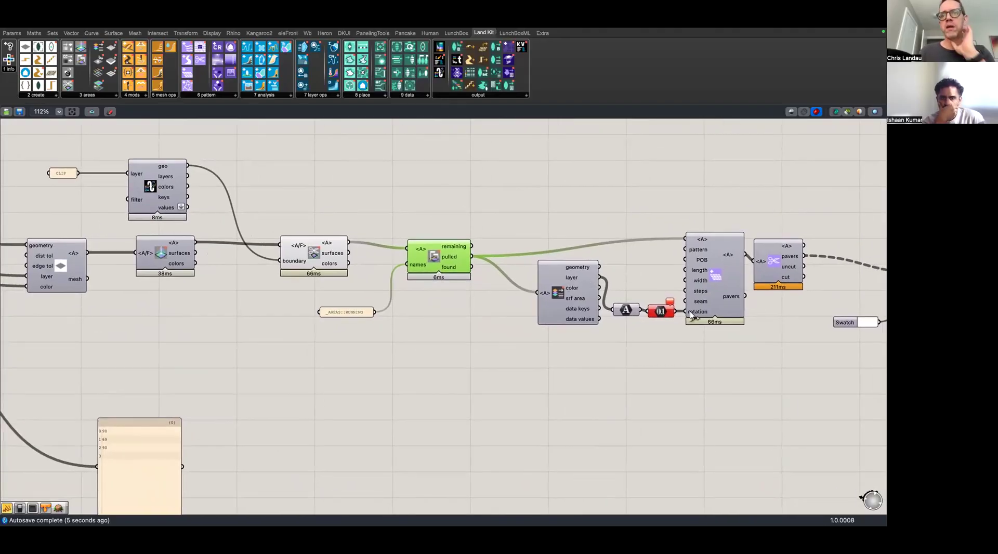
{"action": "left_click_drag", "start_coordinate": [687, 312], "coordinate": [676, 311], "text": "alt"}
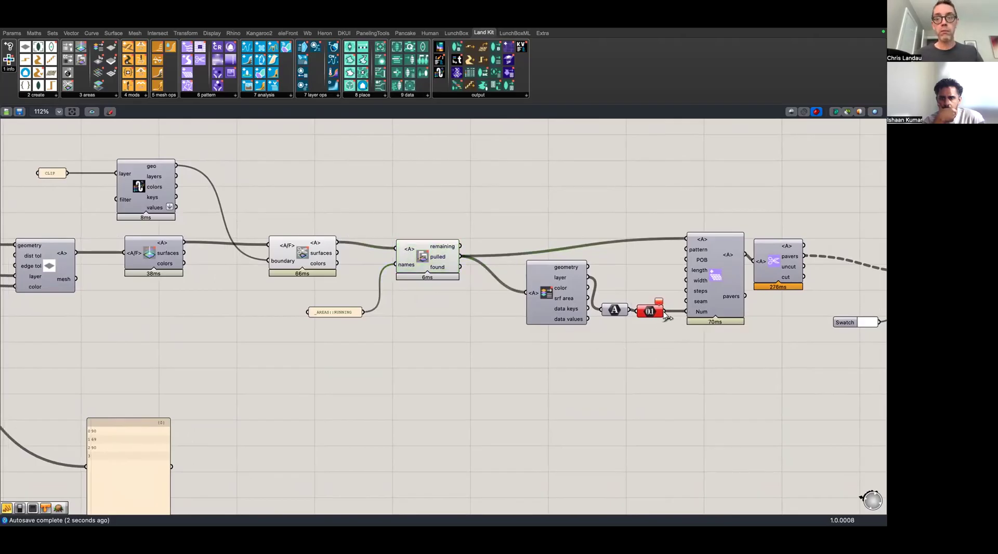
{"action": "left_click_drag", "start_coordinate": [663, 312], "coordinate": [685, 312], "text": "ctrl"}
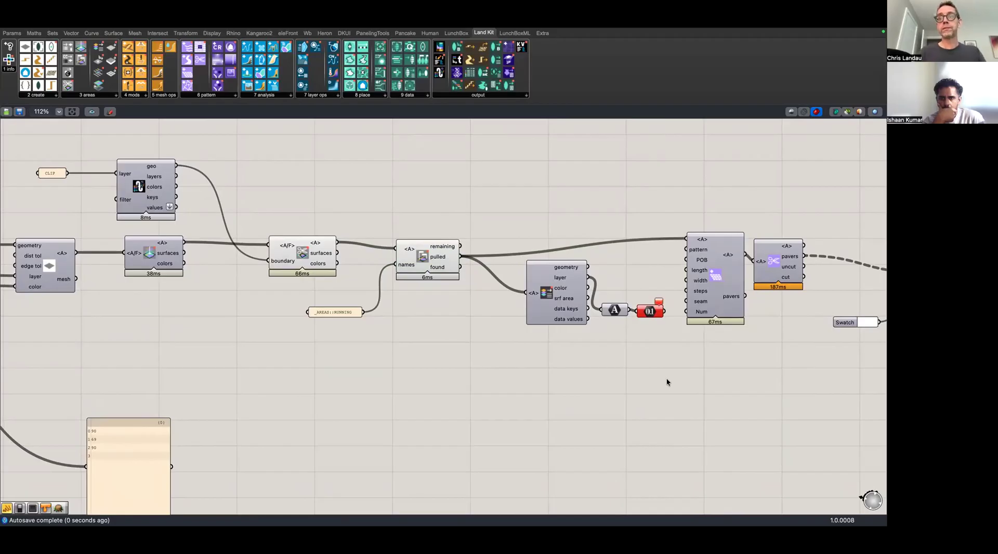
Switch to Rhino, maximize the Top view, clear the curve selection and make PLANT_BEDS the current layer
{"action": "key", "text": "ctrl+Left"}
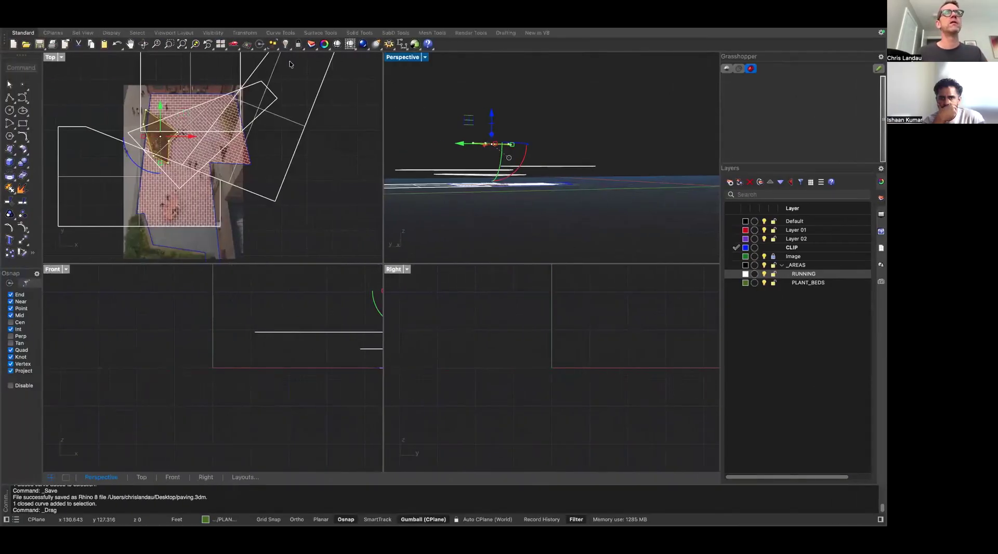
{"action": "double_click", "coordinate": [50, 57]}
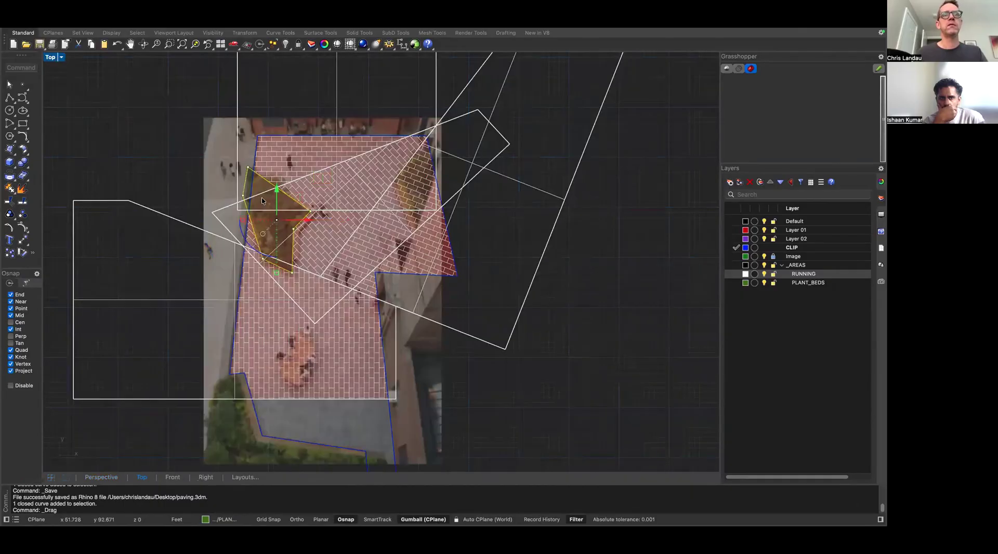
{"action": "key", "text": "Escape"}
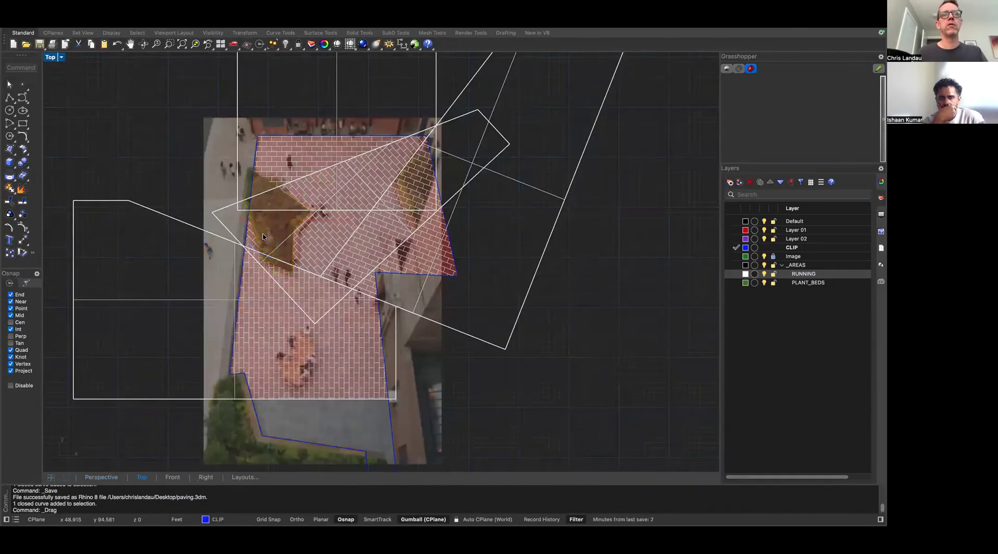
{"action": "right_click_drag", "start_coordinate": [263, 236], "coordinate": [246, 276]}
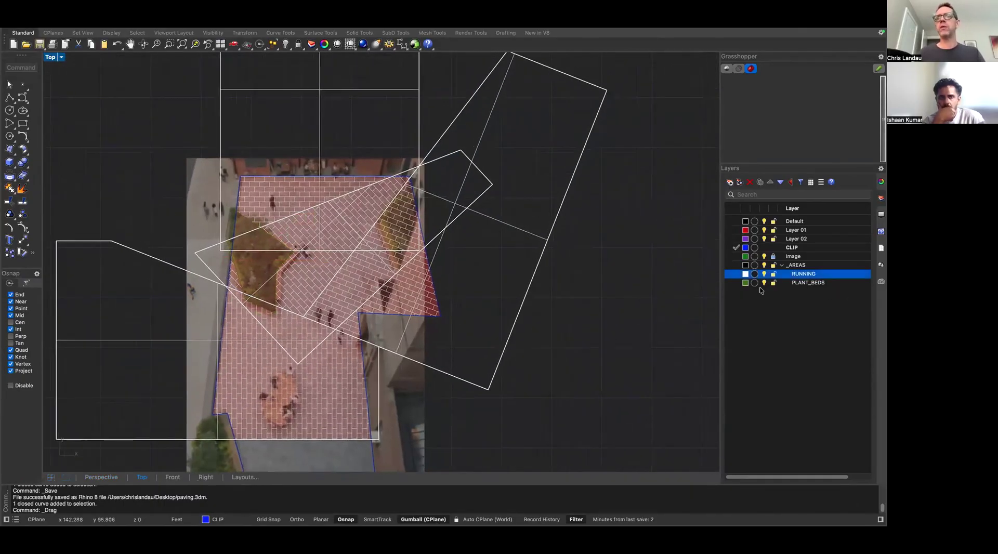
{"action": "left_click", "coordinate": [736, 282]}
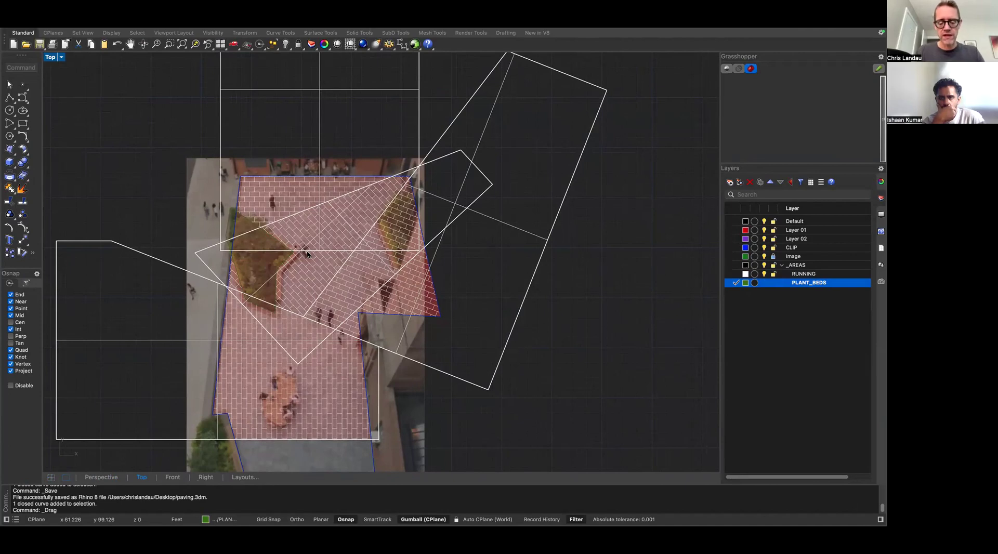
Set the construction plane origin on the plaza's edge just above the larger planting bed
{"action": "type", "text": "CPlane"}
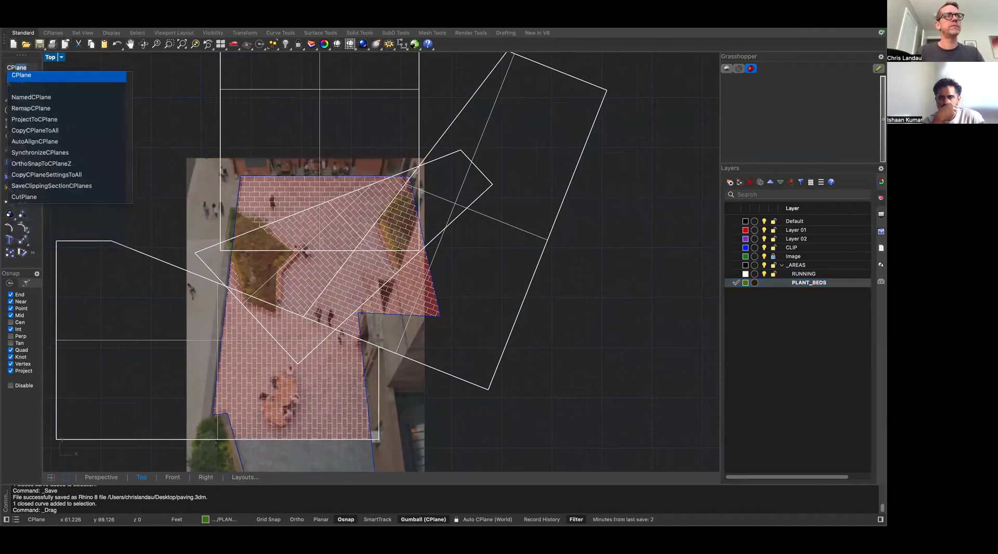
{"action": "key", "text": "Return"}
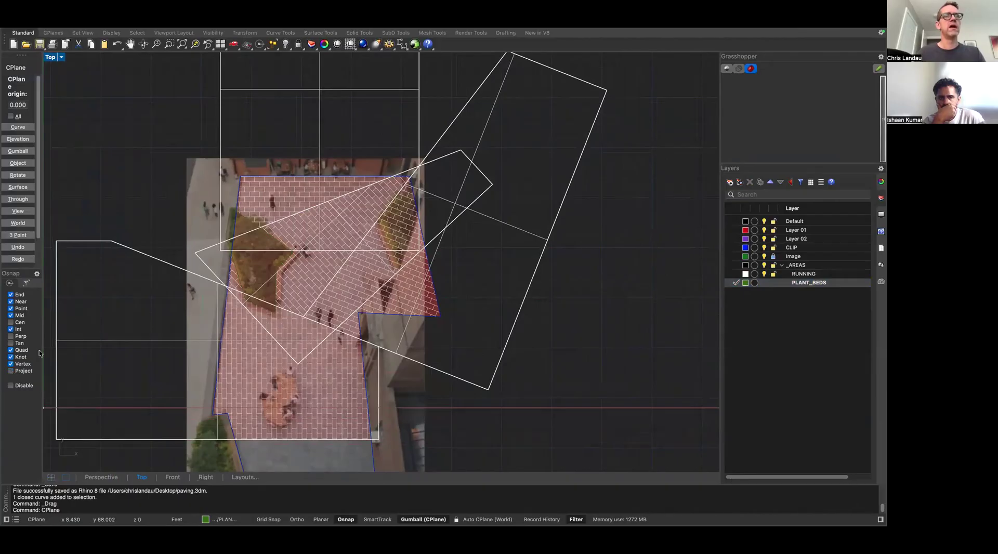
{"action": "left_click", "coordinate": [229, 207]}
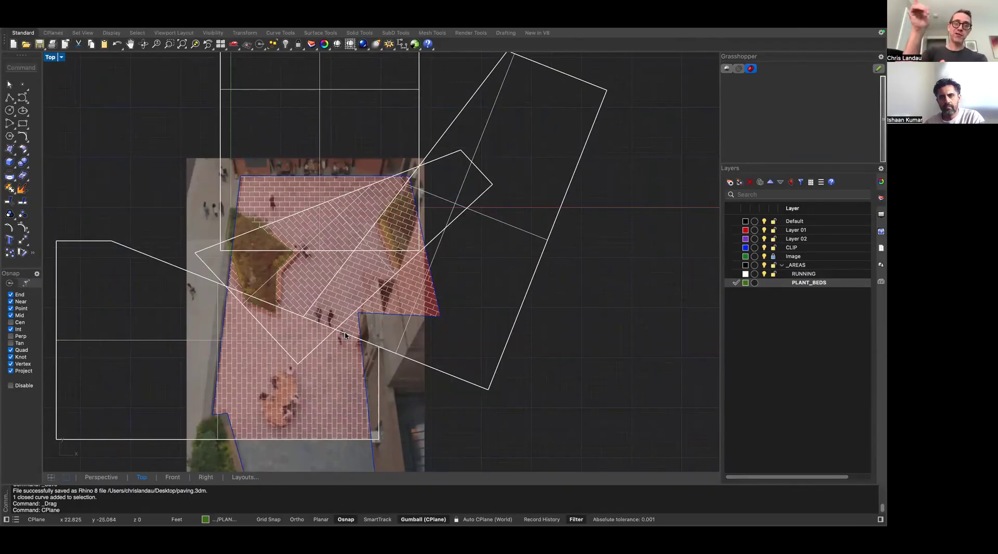
{"action": "type", "text": "polyline"}
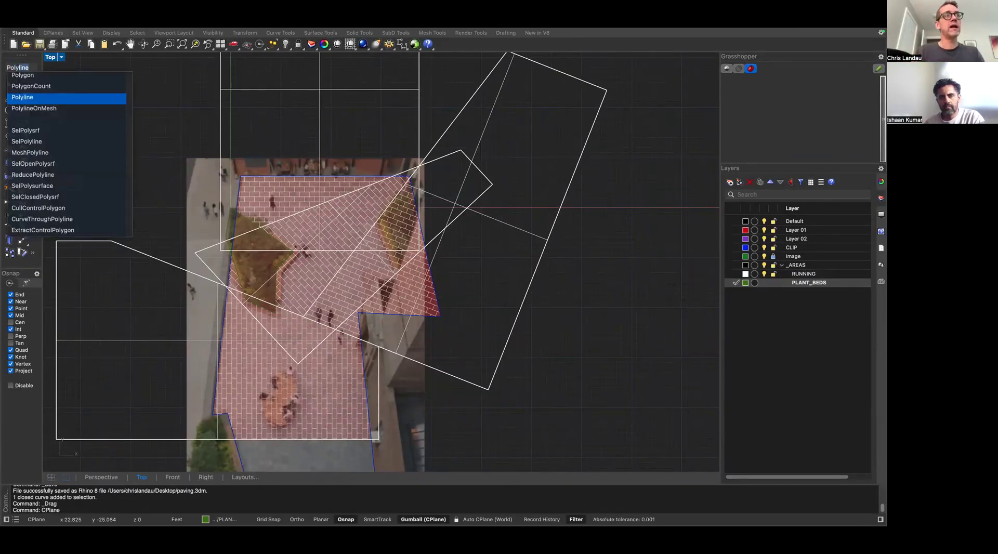
{"action": "key", "text": "Return"}
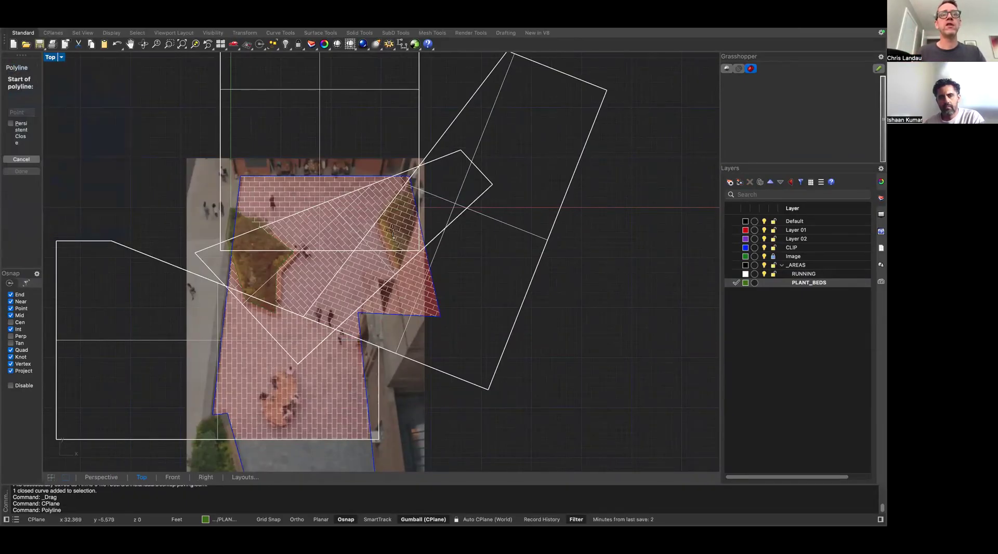
{"action": "left_click", "coordinate": [408, 177]}
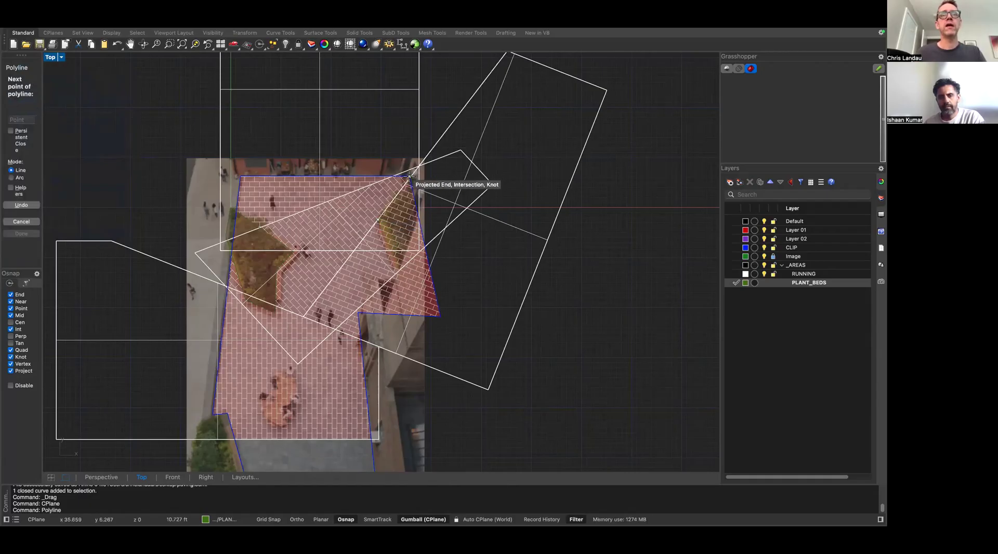
{"action": "left_click", "coordinate": [416, 170]}
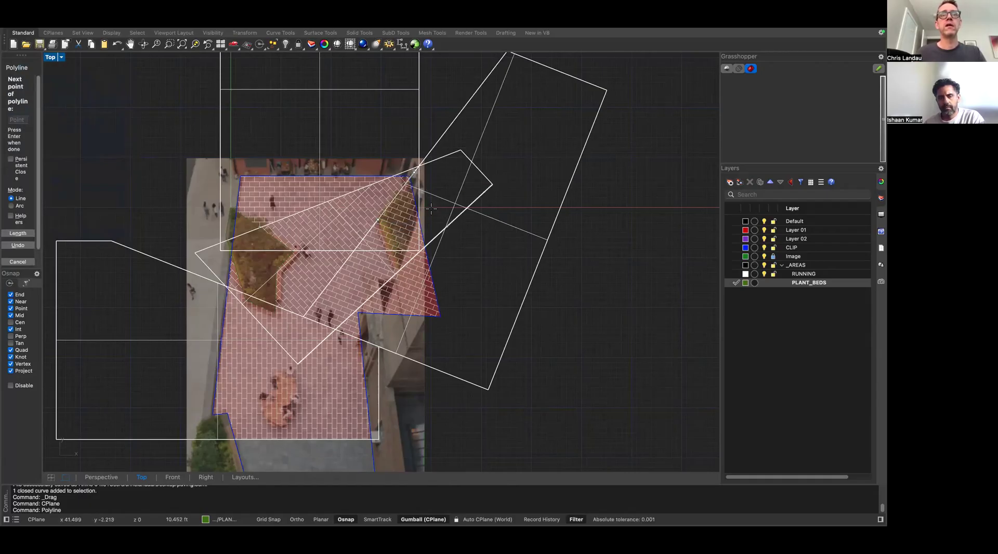
{"action": "scroll", "coordinate": [422, 196], "scroll_direction": "up", "scroll_amount": 3}
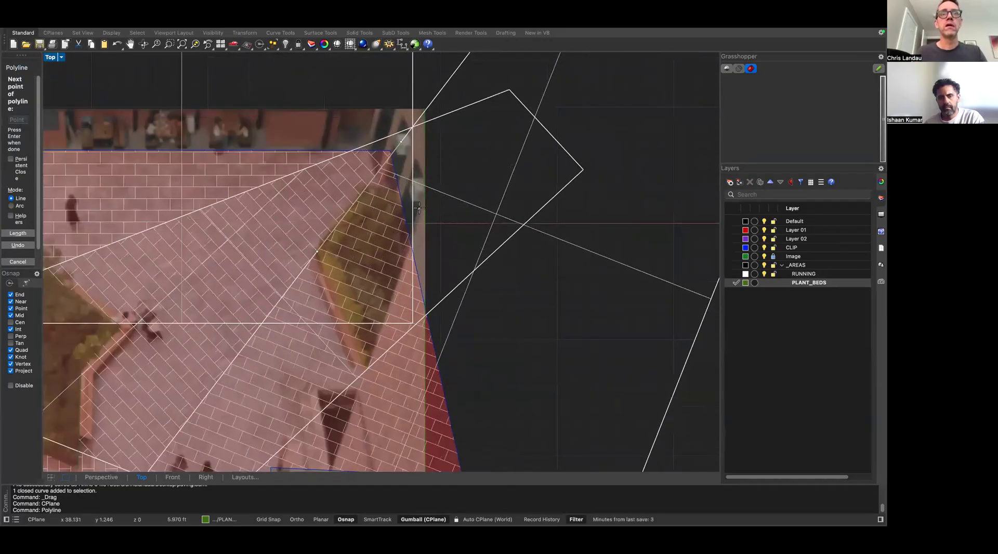
{"action": "left_click", "coordinate": [420, 208]}
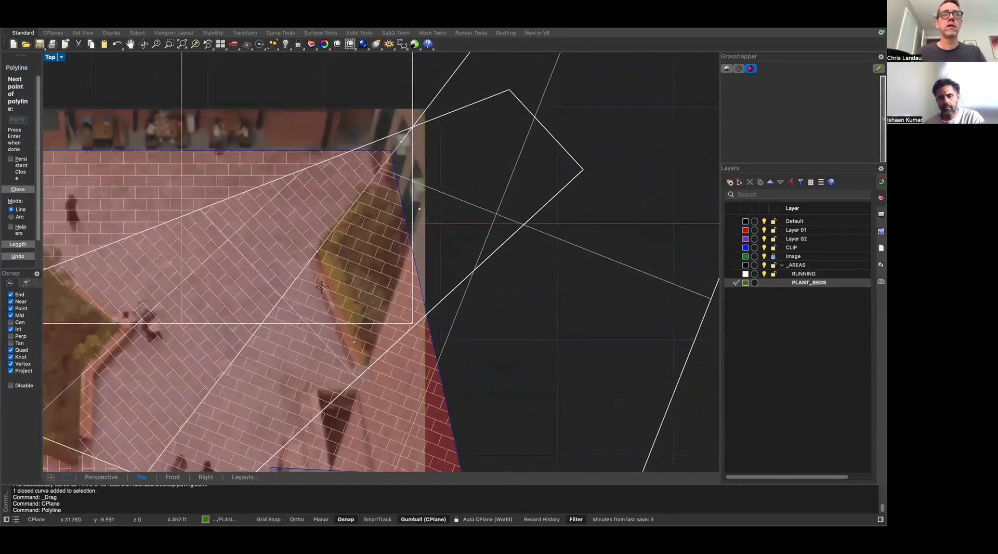
{"action": "left_click", "coordinate": [317, 252]}
{"action": "scroll", "coordinate": [438, 318], "scroll_direction": "up", "scroll_amount": 2}
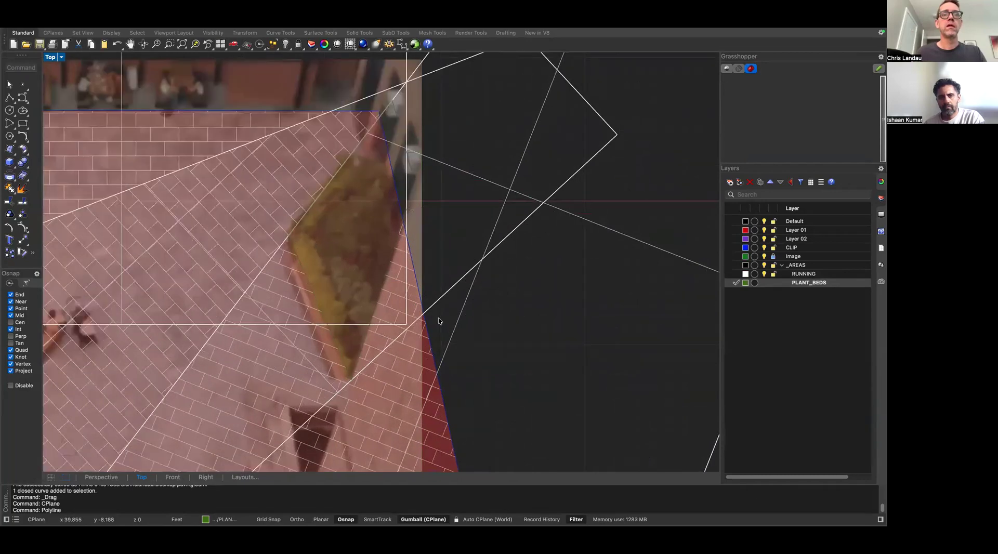
Try moving the inner corner point of the larger planting bed's outline to test how the paving pattern responds
{"action": "scroll", "coordinate": [438, 318], "scroll_direction": "down", "scroll_amount": 6}
{"action": "right_click_drag", "start_coordinate": [425, 338], "coordinate": [470, 295]}
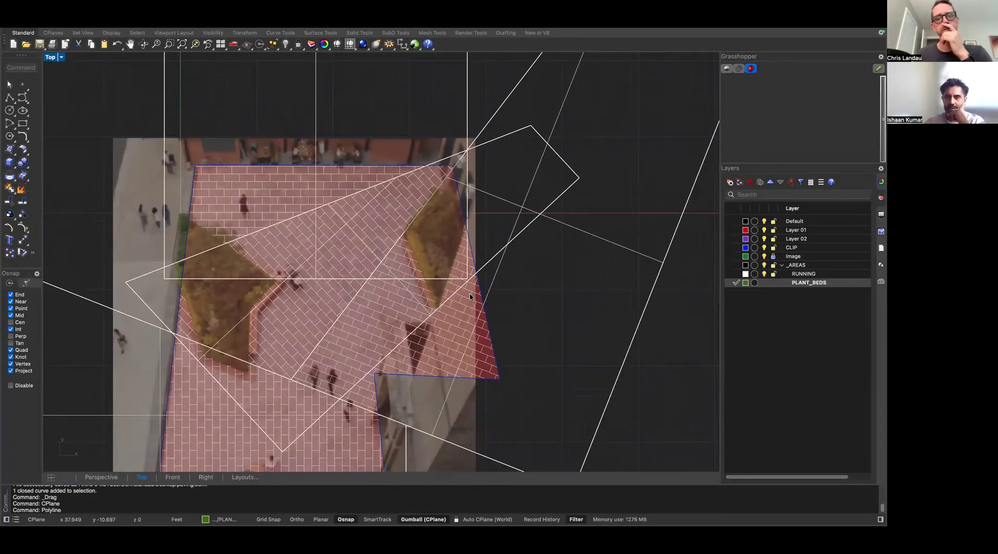
{"action": "left_click", "coordinate": [256, 302]}
{"action": "left_click", "coordinate": [250, 308]}
{"action": "left_click_drag", "start_coordinate": [250, 308], "coordinate": [270, 291]}
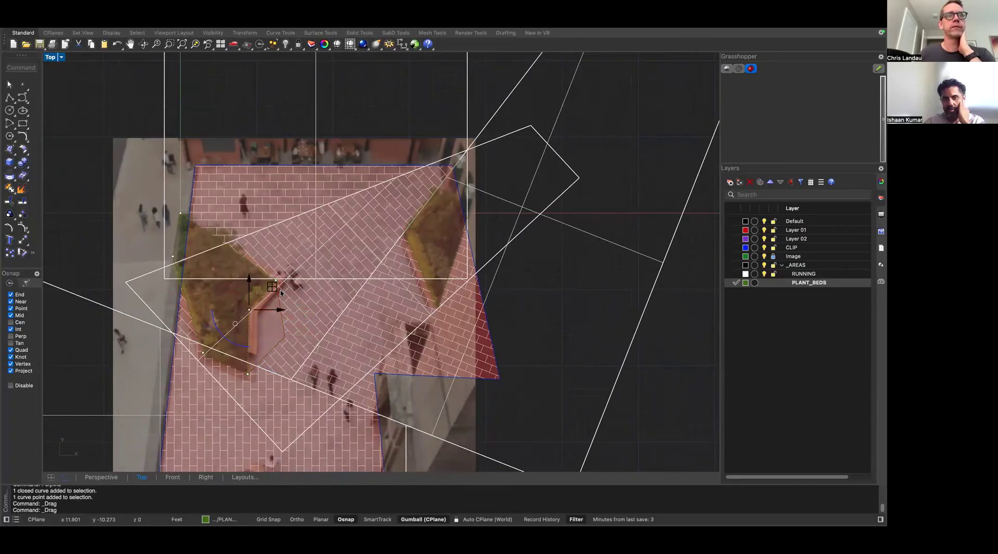
Shift the diagonal paving surface between the two planting beds slightly, undo that move and clear the selection
{"action": "left_click", "coordinate": [327, 206]}
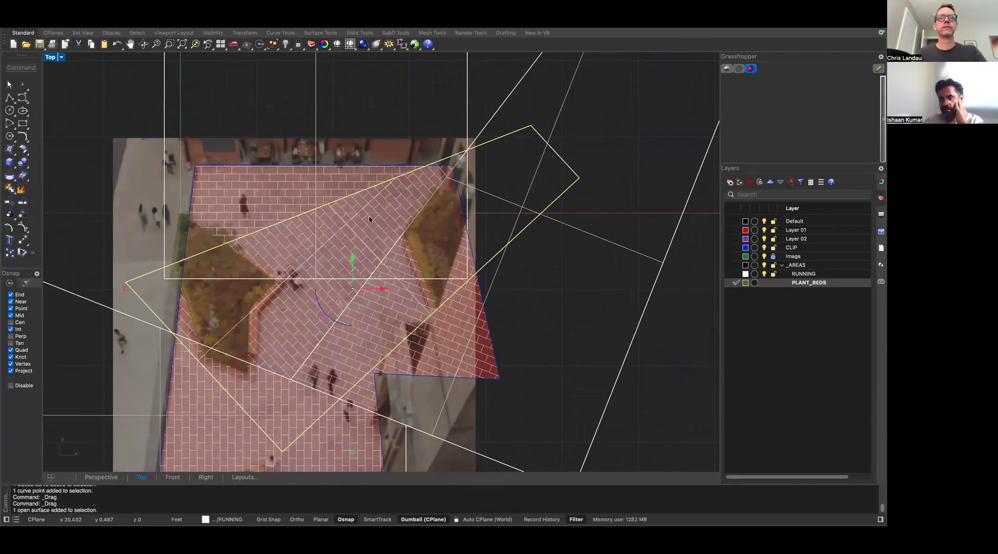
{"action": "left_click_drag", "start_coordinate": [376, 268], "coordinate": [370, 256]}
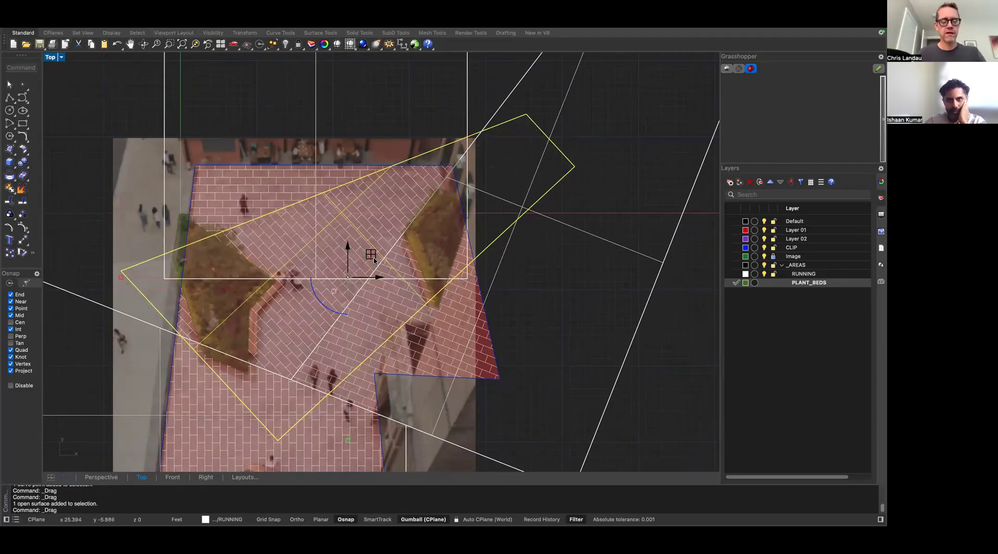
{"action": "key", "text": "super+z"}
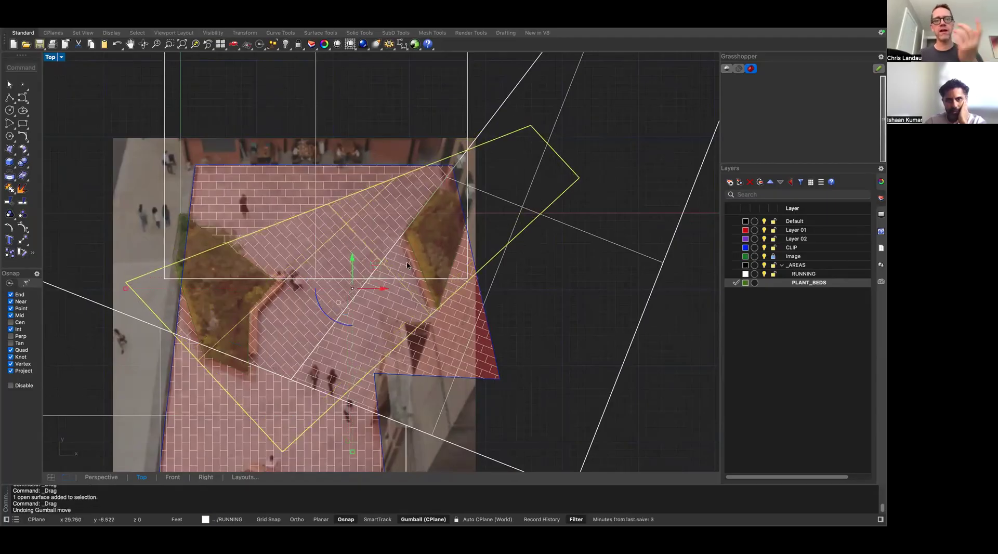
{"action": "right_click_drag", "start_coordinate": [415, 267], "coordinate": [416, 197]}
{"action": "scroll", "coordinate": [406, 213], "scroll_direction": "up", "scroll_amount": 4}
{"action": "scroll", "coordinate": [407, 213], "scroll_direction": "down", "scroll_amount": 6}
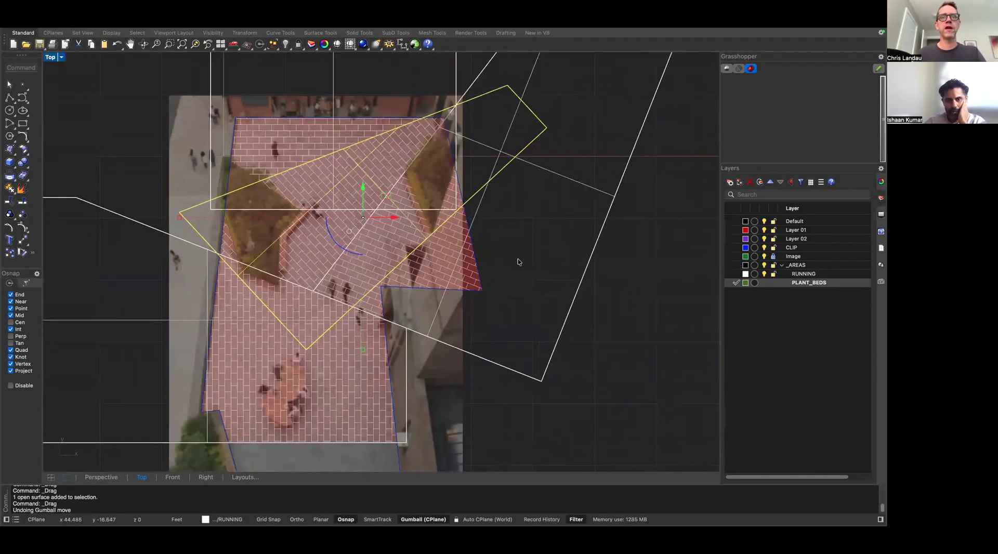
{"action": "left_click", "coordinate": [529, 250]}
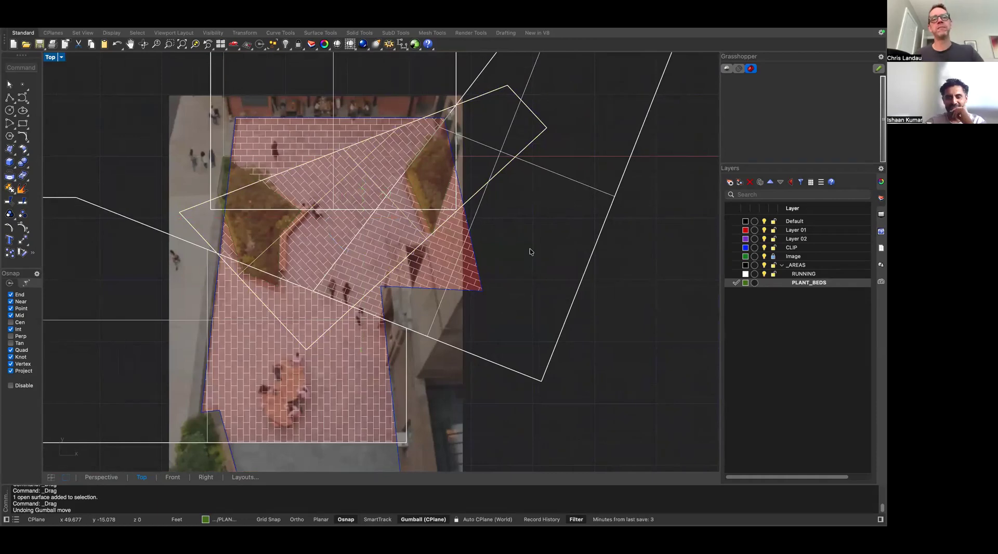
Start the Point command, rename Layer 02 to POB and make it the current layer
{"action": "scroll", "coordinate": [490, 265], "scroll_direction": "up", "scroll_amount": 2}
{"action": "right_click_drag", "start_coordinate": [530, 252], "coordinate": [457, 292]}
{"action": "scroll", "coordinate": [490, 265], "scroll_direction": "down", "scroll_amount": 6}
{"action": "scroll", "coordinate": [458, 294], "scroll_direction": "up", "scroll_amount": 2}
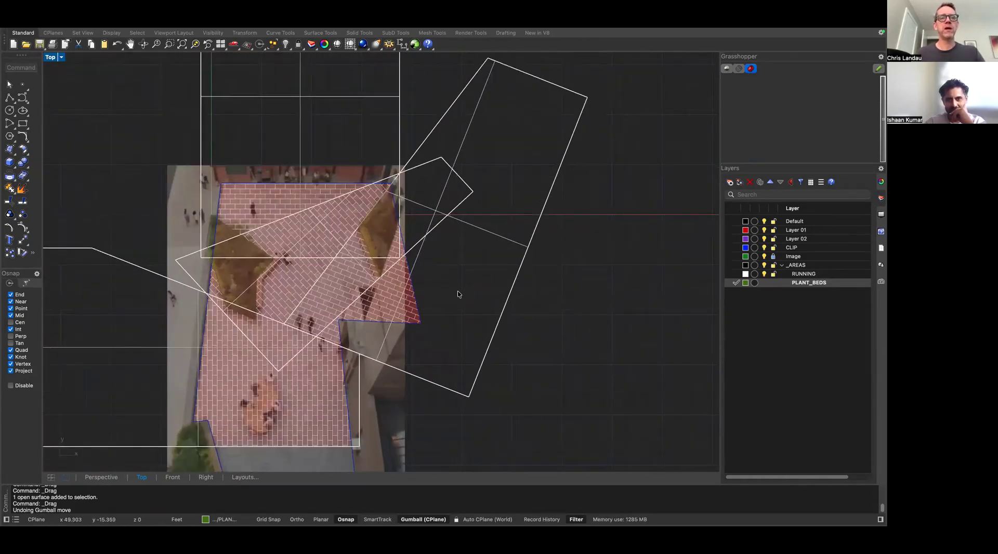
{"action": "type", "text": "point"}
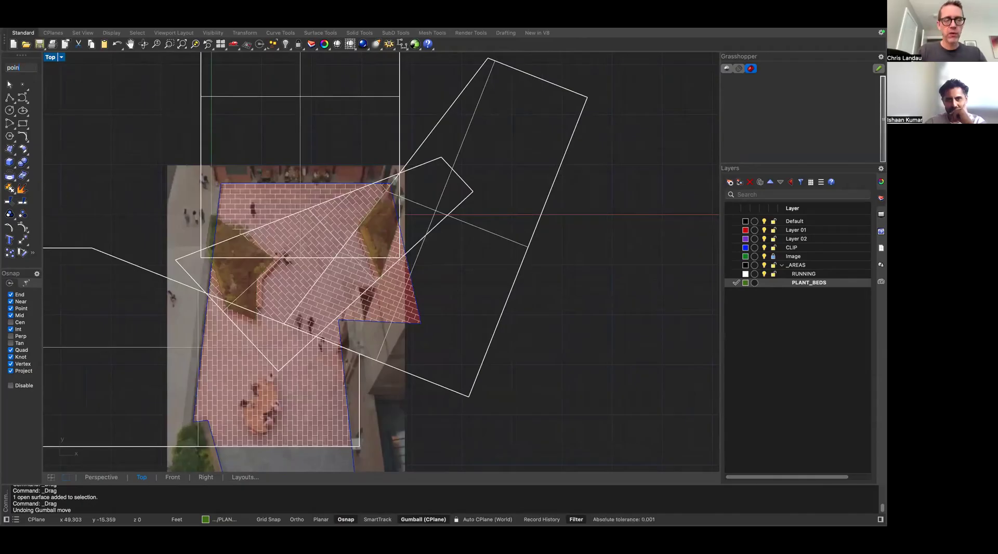
{"action": "key", "text": "Return"}
{"action": "scroll", "coordinate": [261, 227], "scroll_direction": "up", "scroll_amount": 4}
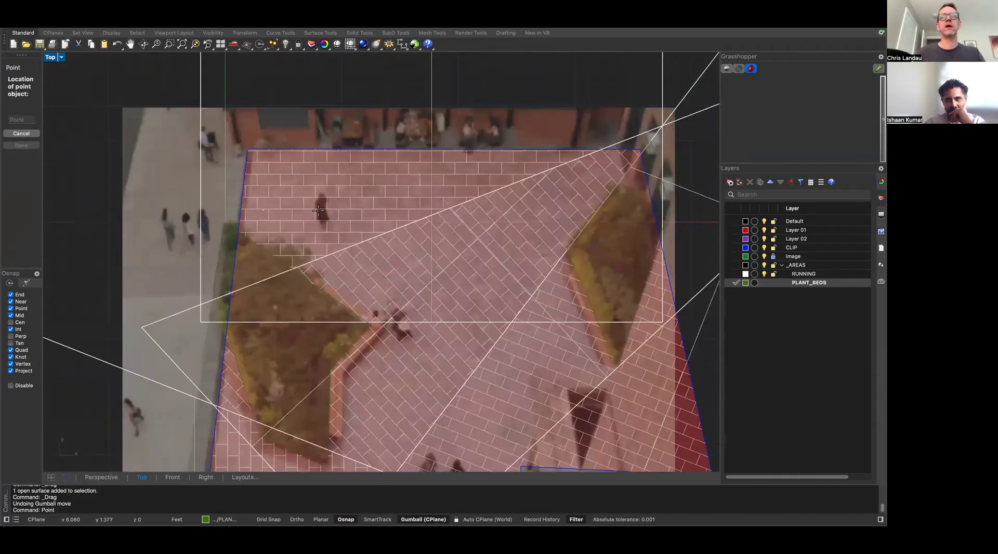
{"action": "left_click", "coordinate": [795, 239]}
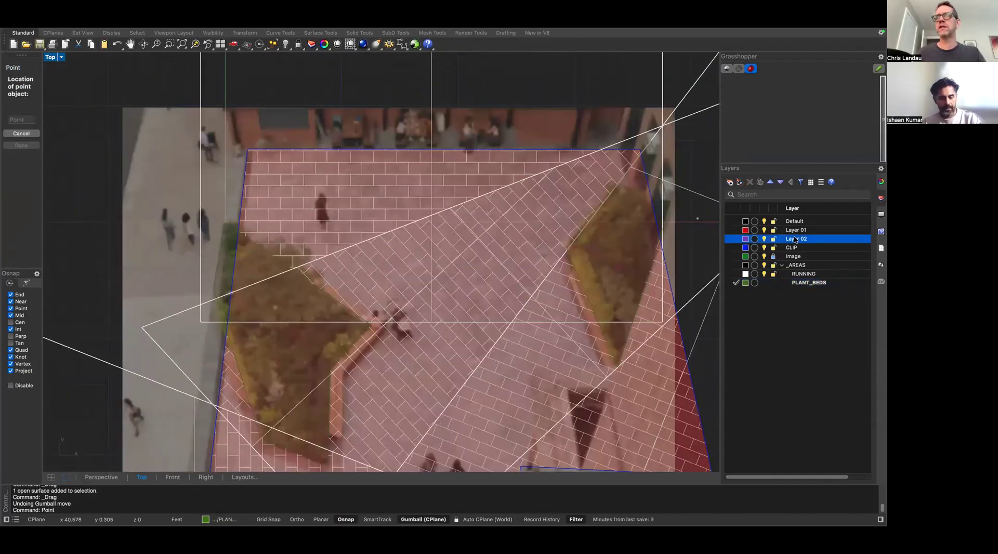
{"action": "left_click", "coordinate": [794, 238]}
{"action": "type", "text": "P"}
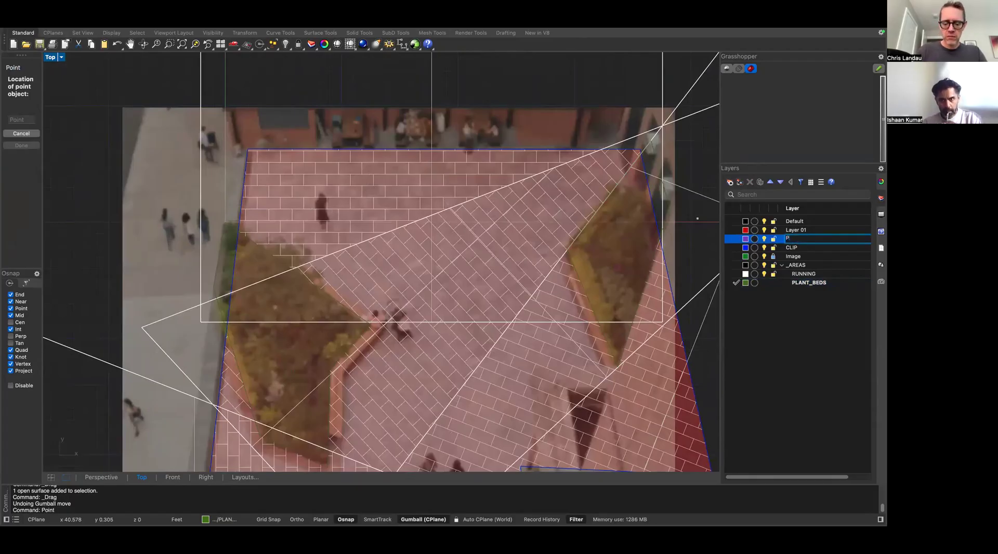
{"action": "type", "text": "OB"}
{"action": "key", "text": "Return"}
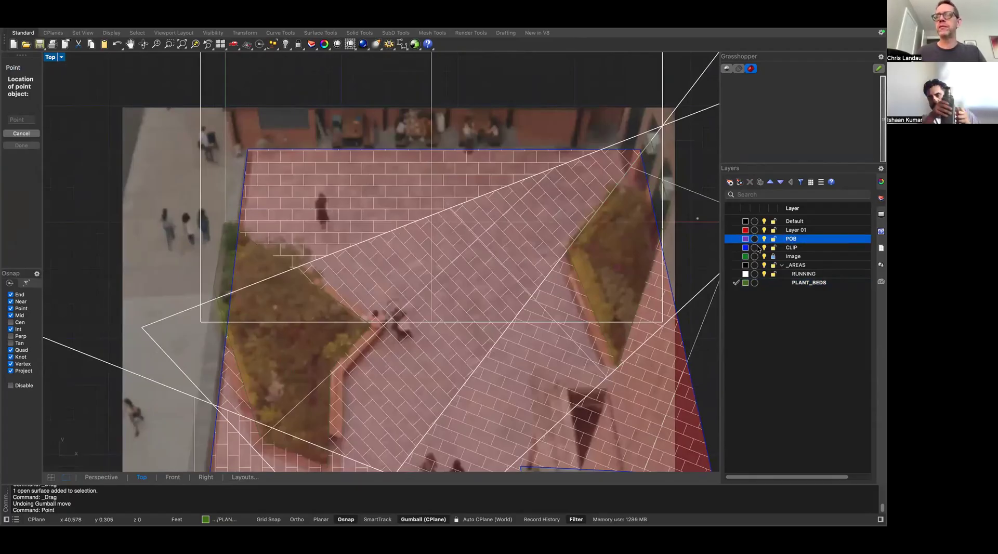
{"action": "left_click", "coordinate": [734, 242]}
Place one point inside each of the four paving areas of the plaza on the POB layer
{"action": "left_click", "coordinate": [359, 203]}
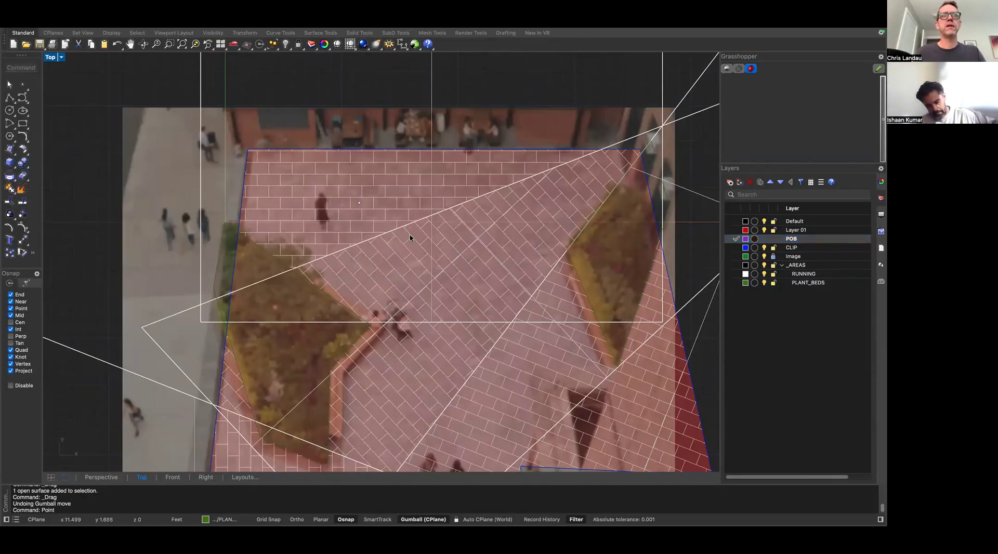
{"action": "right_click_drag", "start_coordinate": [497, 241], "coordinate": [334, 186]}
{"action": "key", "text": "Return"}
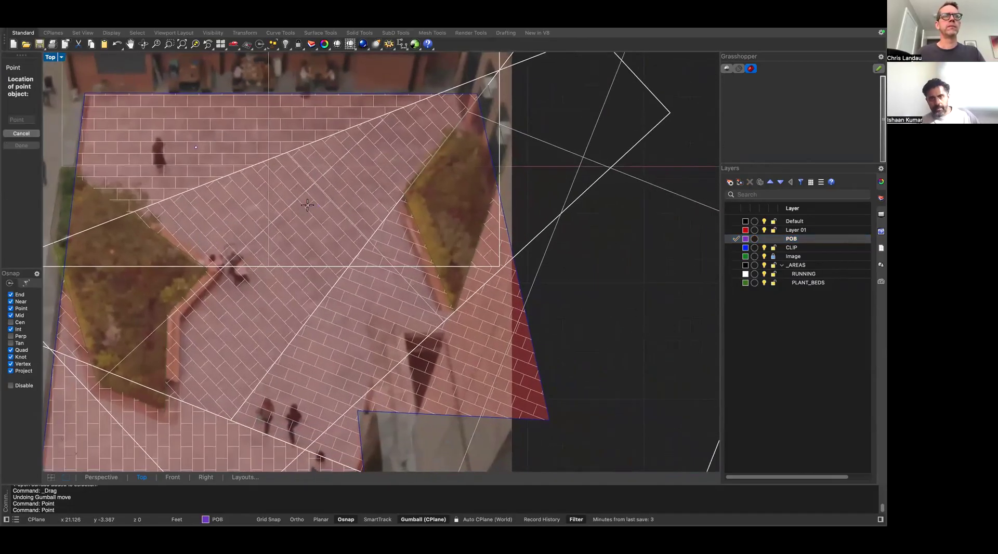
{"action": "left_click", "coordinate": [231, 209]}
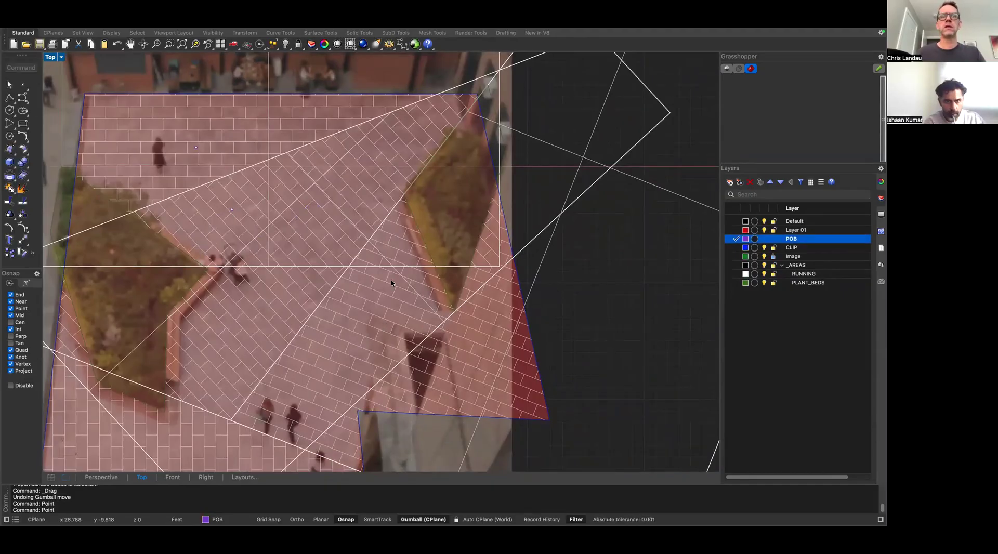
{"action": "right_click", "coordinate": [382, 310]}
{"action": "left_click", "coordinate": [384, 306]}
{"action": "right_click_drag", "start_coordinate": [387, 343], "coordinate": [390, 188]}
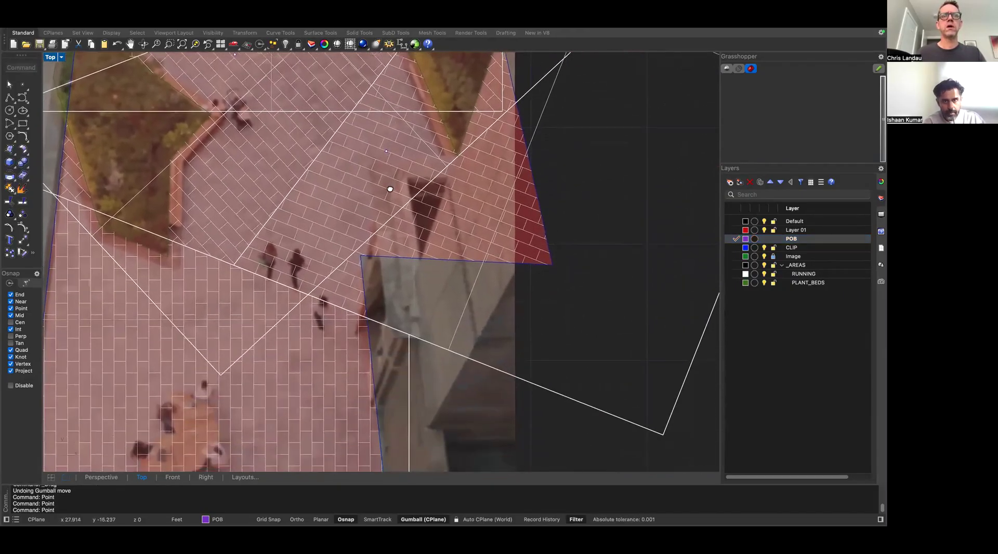
{"action": "right_click_drag", "start_coordinate": [369, 266], "coordinate": [432, 245]}
{"action": "scroll", "coordinate": [440, 266], "scroll_direction": "up", "scroll_amount": 4}
{"action": "scroll", "coordinate": [443, 269], "scroll_direction": "down", "scroll_amount": 8}
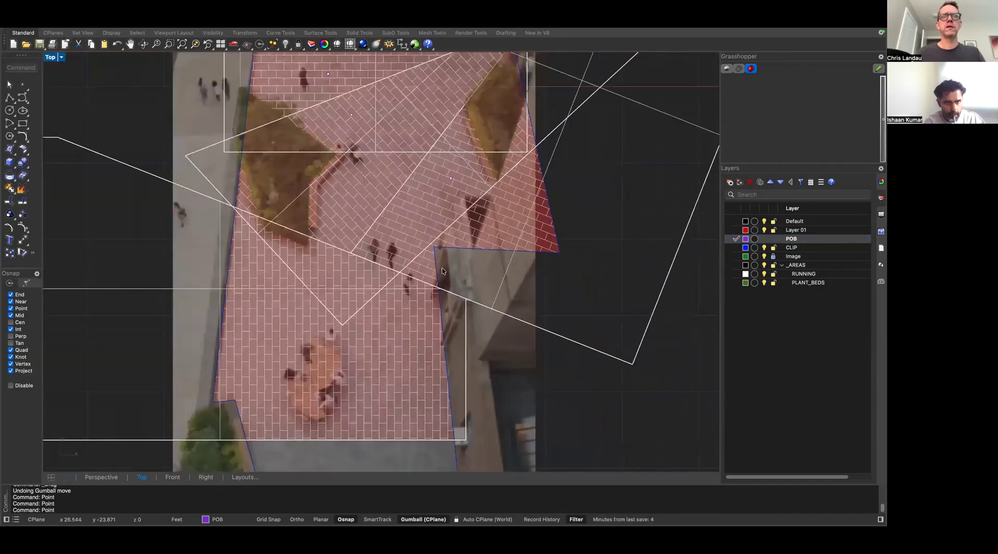
{"action": "right_click", "coordinate": [357, 318]}
{"action": "left_click", "coordinate": [249, 266]}
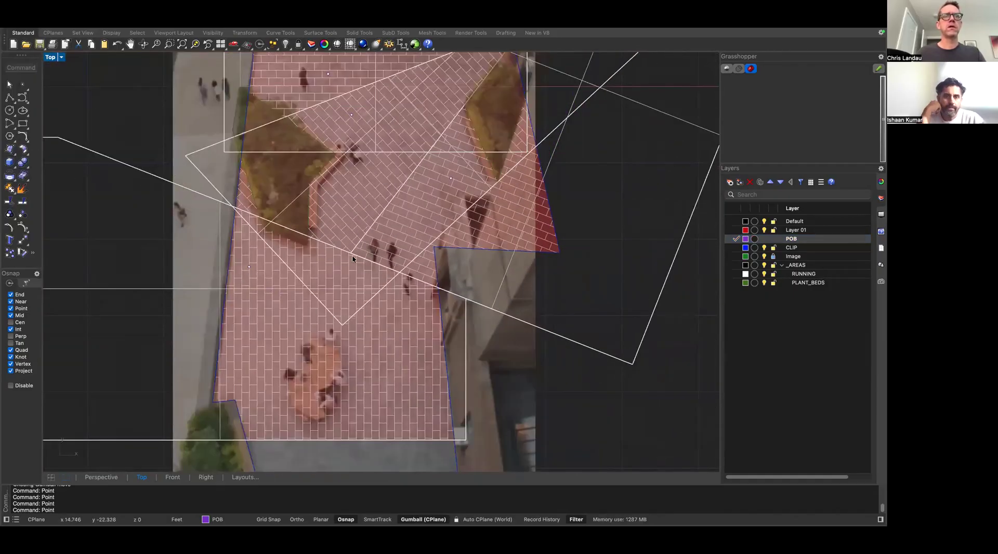
{"action": "right_click_drag", "start_coordinate": [351, 255], "coordinate": [349, 302]}
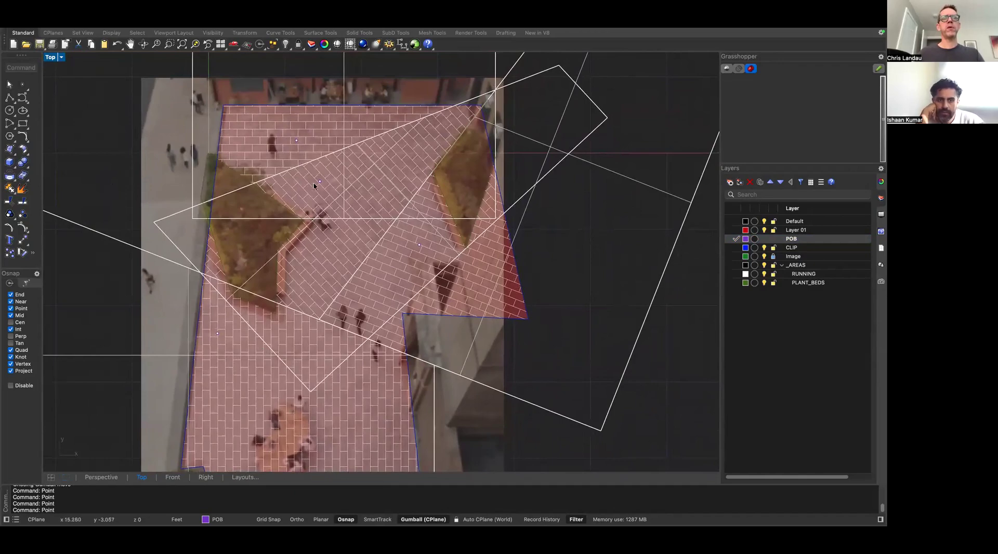
Switch to Grasshopper and copy the CLIP panel with its connected layer geometry component to above the area data component
{"action": "key", "text": "ctrl+Right"}
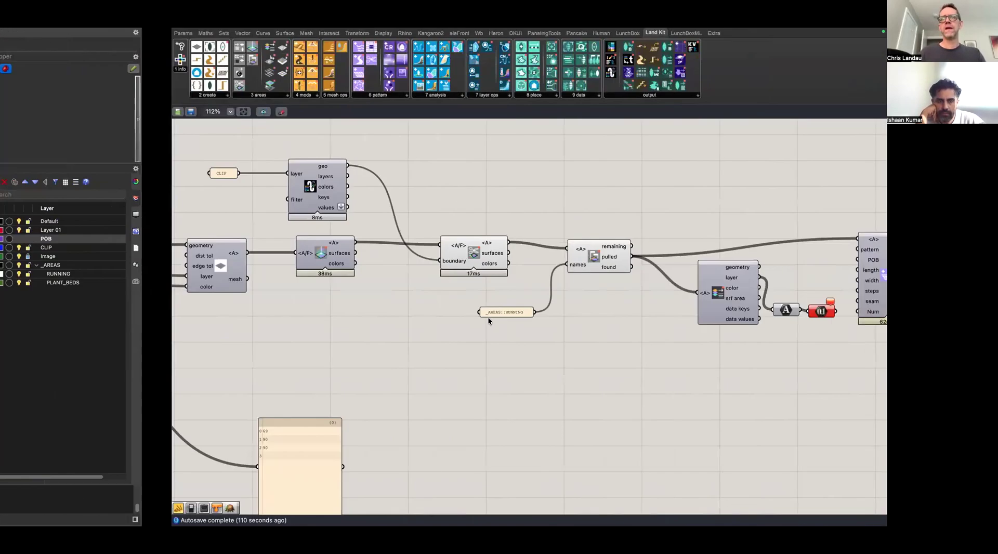
{"action": "right_click_drag", "start_coordinate": [303, 259], "coordinate": [607, 272]}
{"action": "right_click_drag", "start_coordinate": [291, 268], "coordinate": [457, 268]}
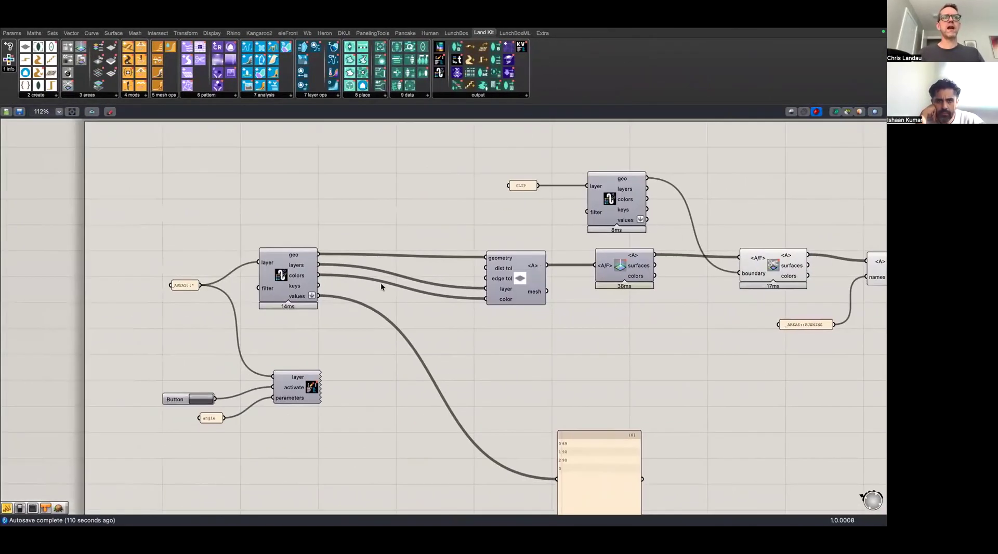
{"action": "left_click_drag", "start_coordinate": [670, 170], "coordinate": [470, 225]}
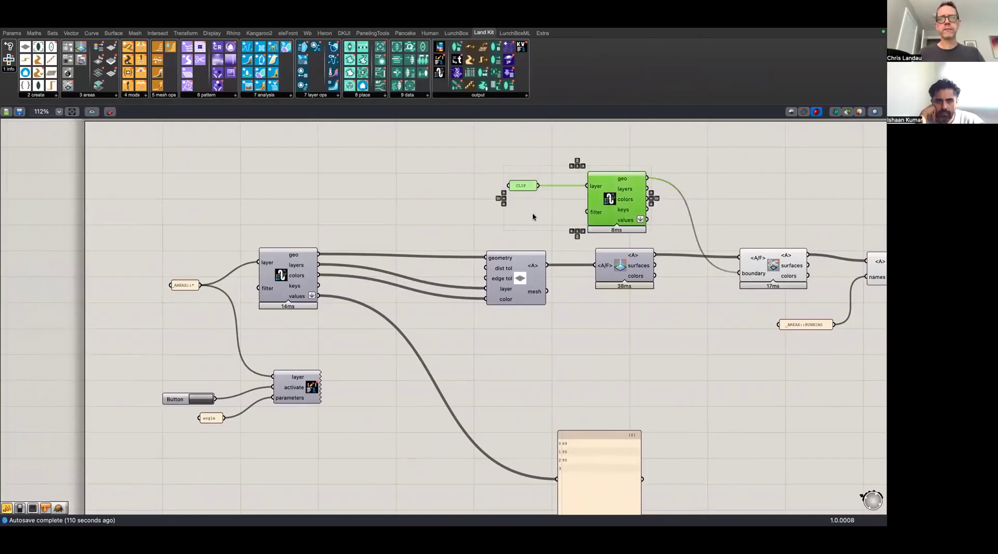
{"action": "left_click_drag", "start_coordinate": [621, 188], "coordinate": [734, 194], "text": "alt"}
{"action": "scroll", "coordinate": [404, 216], "scroll_direction": "down", "scroll_amount": 5}
{"action": "scroll", "coordinate": [673, 193], "scroll_direction": "up", "scroll_amount": 3}
{"action": "right_click_drag", "start_coordinate": [733, 212], "coordinate": [507, 265]}
{"action": "scroll", "coordinate": [729, 279], "scroll_direction": "down", "scroll_amount": 2}
{"action": "scroll", "coordinate": [727, 278], "scroll_direction": "up", "scroll_amount": 8}
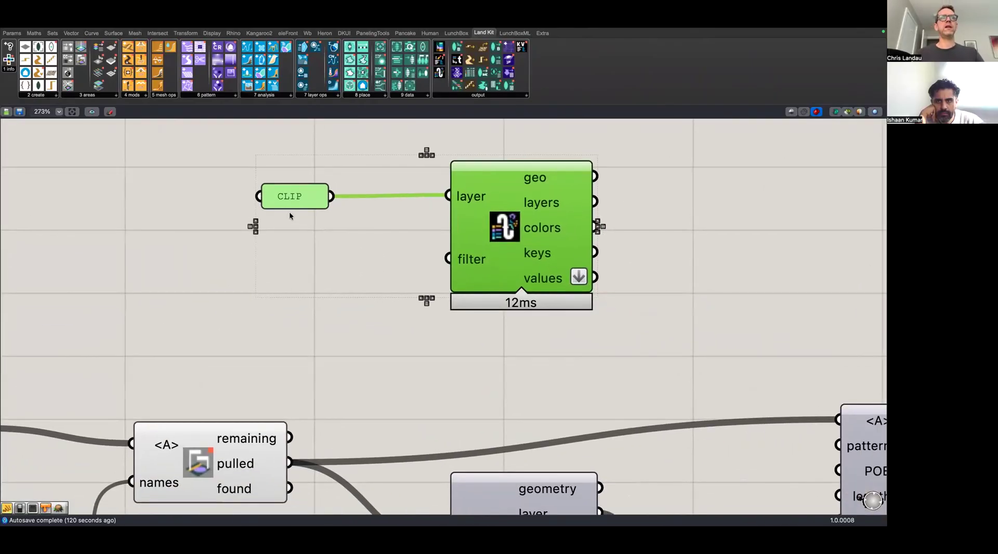
Set the copied panel's layer name to POB
{"action": "double_click", "coordinate": [288, 198]}
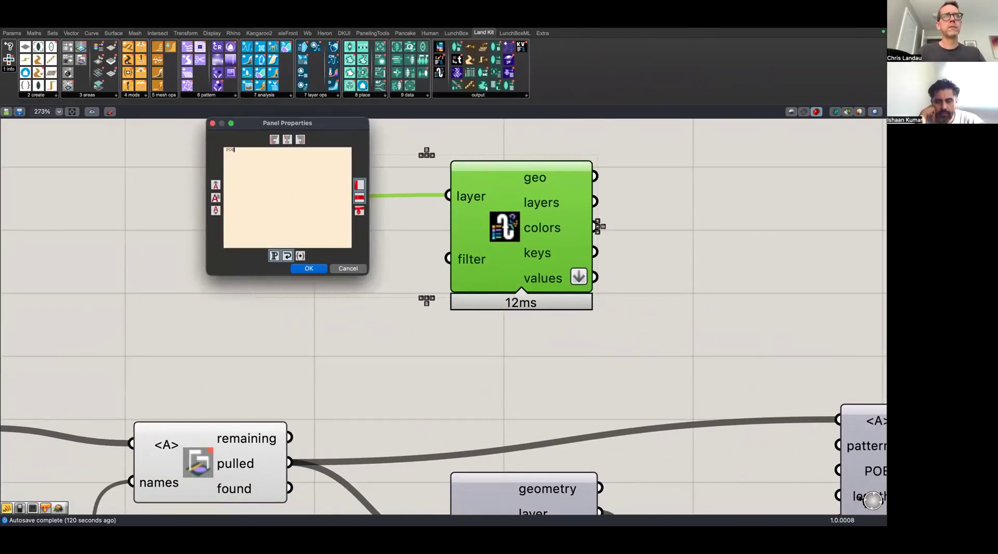
{"action": "key", "text": "Return"}
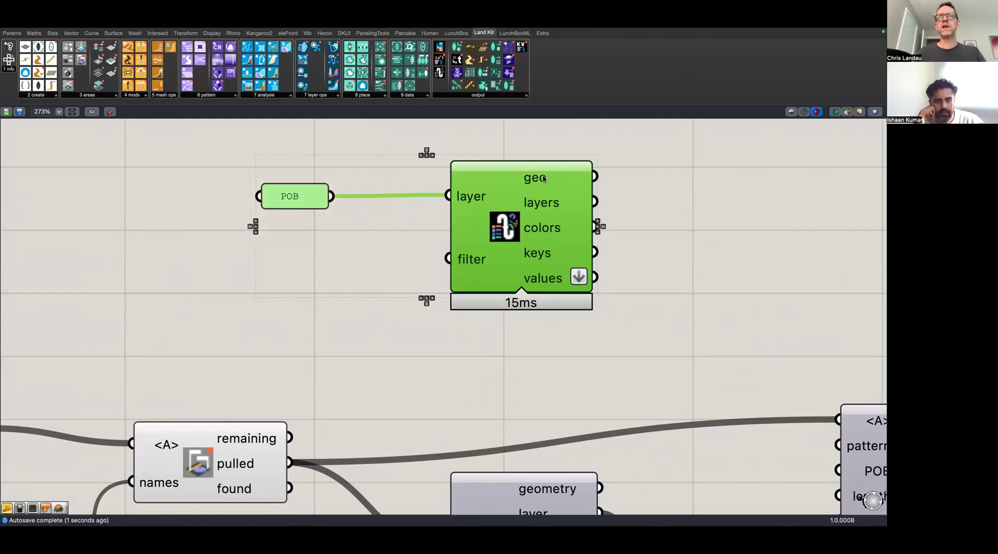
{"action": "scroll", "coordinate": [540, 203], "scroll_direction": "right", "scroll_amount": 3}
{"action": "scroll", "coordinate": [507, 220], "scroll_direction": "up", "scroll_amount": 1}
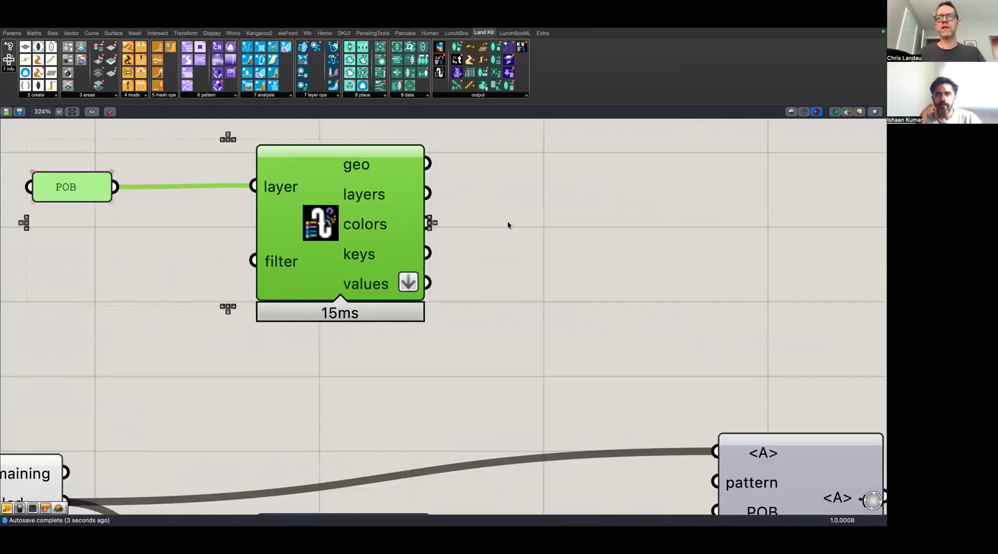
{"action": "scroll", "coordinate": [507, 221], "scroll_direction": "down", "scroll_amount": 3}
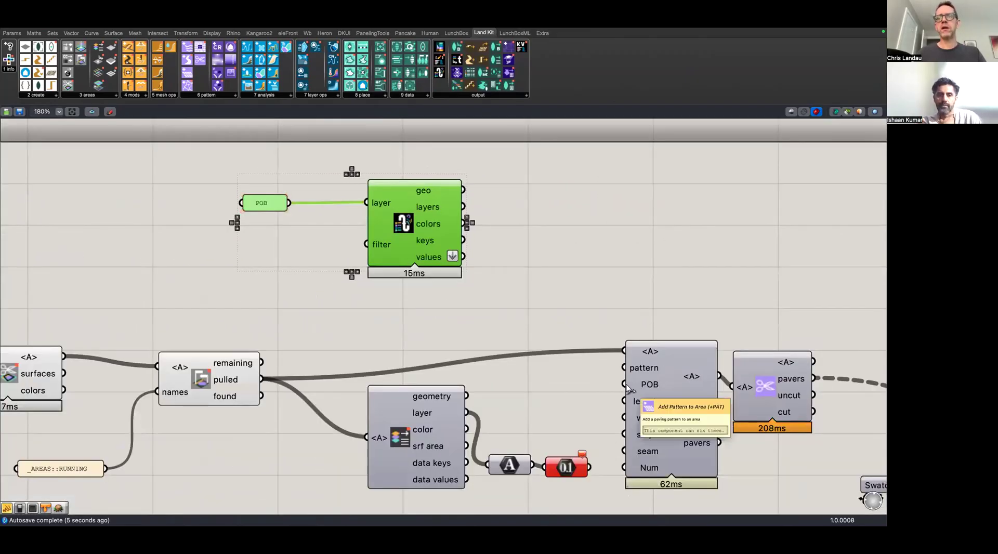
Connect the POB layer component's geo output to the POB input of the Add Pattern to Area component, and switch to Rhino
{"action": "left_click_drag", "start_coordinate": [625, 385], "coordinate": [462, 190]}
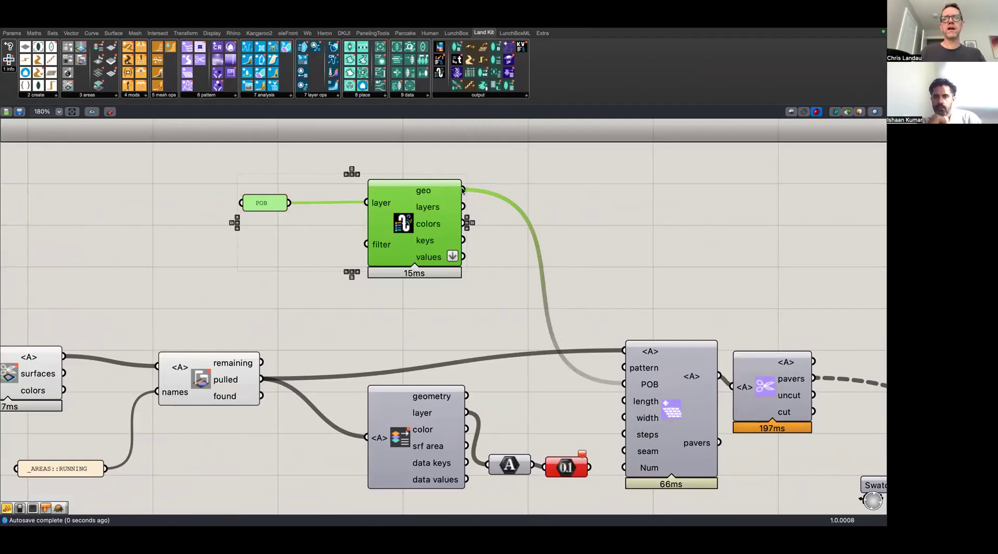
{"action": "key", "text": "ctrl+Left"}
Examine how the brick pattern lines up with the POB point in each of the four paving areas
{"action": "right_click_drag", "start_coordinate": [307, 183], "coordinate": [322, 189]}
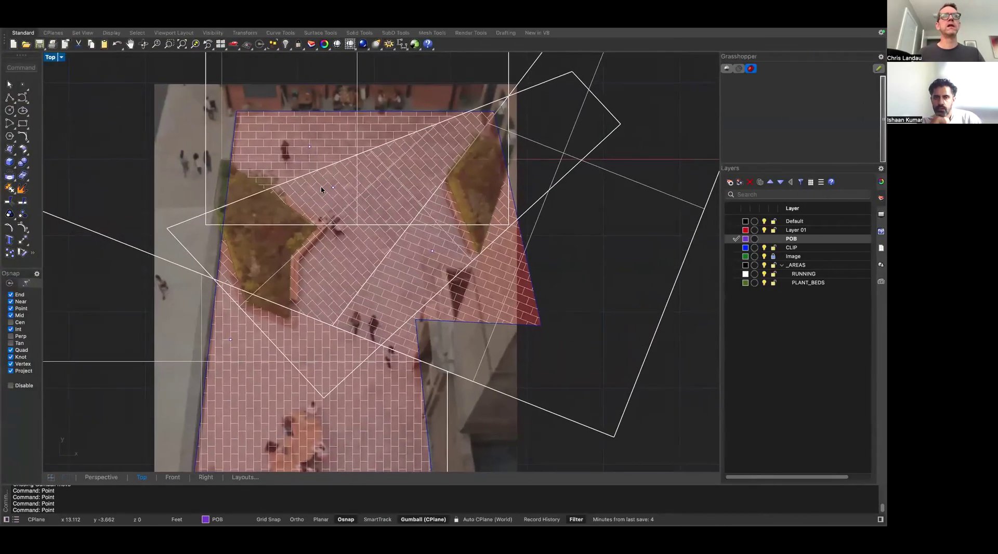
{"action": "scroll", "coordinate": [321, 187], "scroll_direction": "up", "scroll_amount": 5}
{"action": "scroll", "coordinate": [277, 130], "scroll_direction": "up", "scroll_amount": 1}
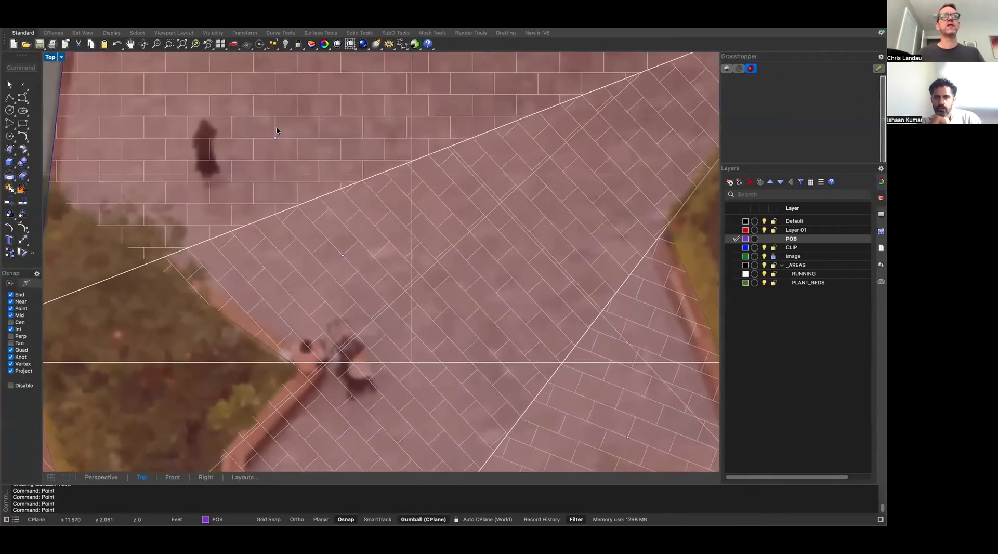
{"action": "scroll", "coordinate": [274, 139], "scroll_direction": "up", "scroll_amount": 4}
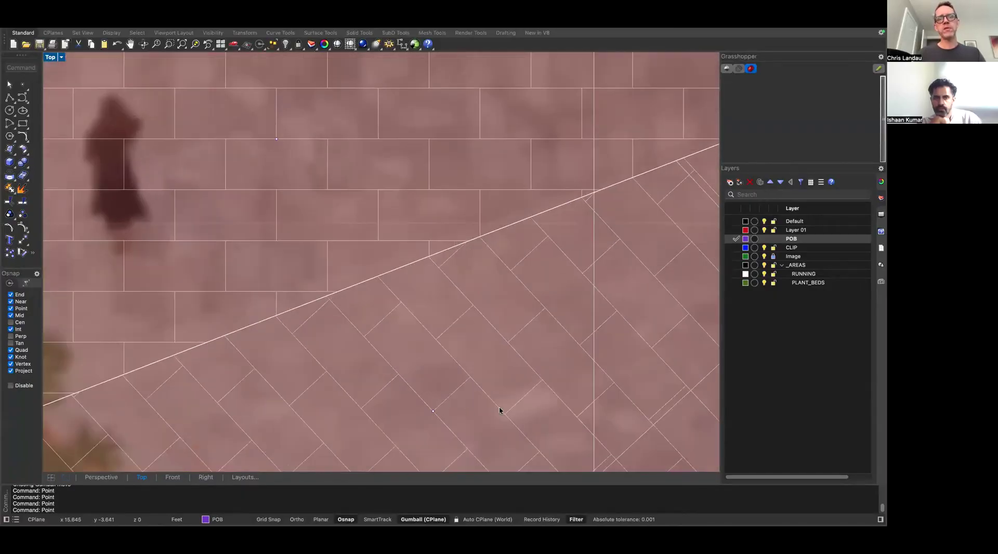
{"action": "right_click_drag", "start_coordinate": [462, 386], "coordinate": [414, 300]}
{"action": "scroll", "coordinate": [415, 301], "scroll_direction": "down", "scroll_amount": 11}
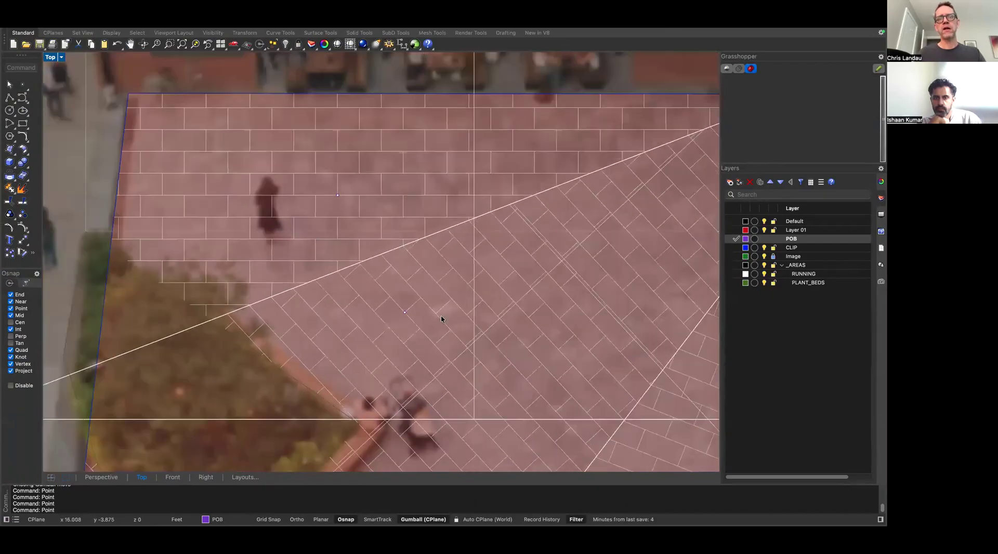
{"action": "right_click_drag", "start_coordinate": [469, 256], "coordinate": [233, 134]}
{"action": "scroll", "coordinate": [381, 316], "scroll_direction": "up", "scroll_amount": 2}
{"action": "scroll", "coordinate": [335, 308], "scroll_direction": "up", "scroll_amount": 4}
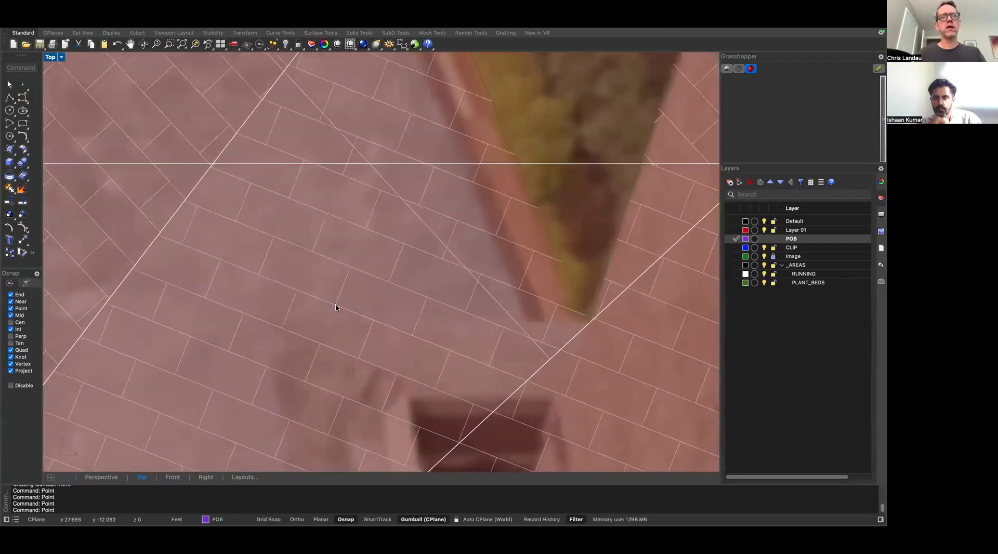
{"action": "right_click_drag", "start_coordinate": [313, 314], "coordinate": [400, 255]}
{"action": "scroll", "coordinate": [366, 275], "scroll_direction": "up", "scroll_amount": 3}
{"action": "scroll", "coordinate": [366, 277], "scroll_direction": "down", "scroll_amount": 8}
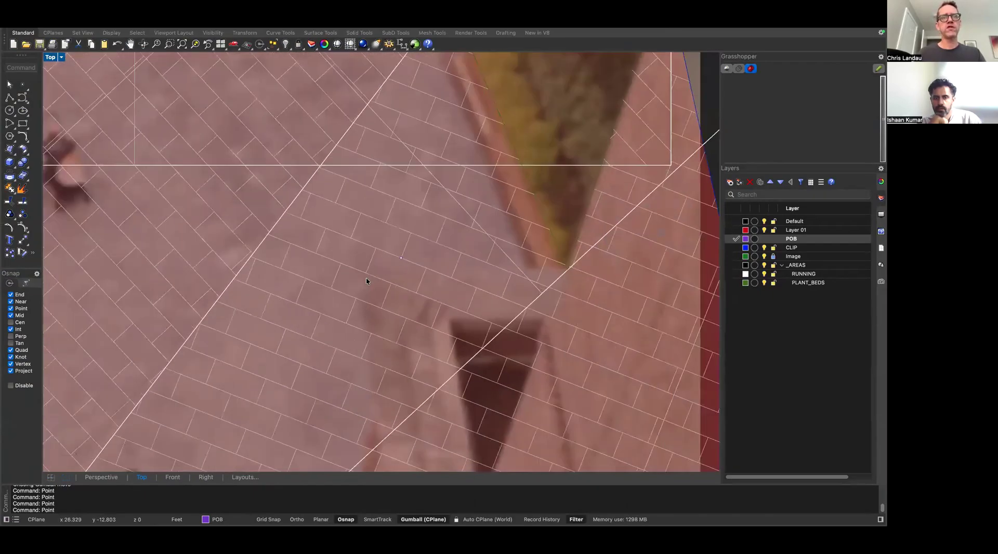
{"action": "right_click_drag", "start_coordinate": [301, 282], "coordinate": [534, 139]}
{"action": "right_click_drag", "start_coordinate": [170, 314], "coordinate": [414, 185]}
{"action": "scroll", "coordinate": [280, 254], "scroll_direction": "up", "scroll_amount": 3}
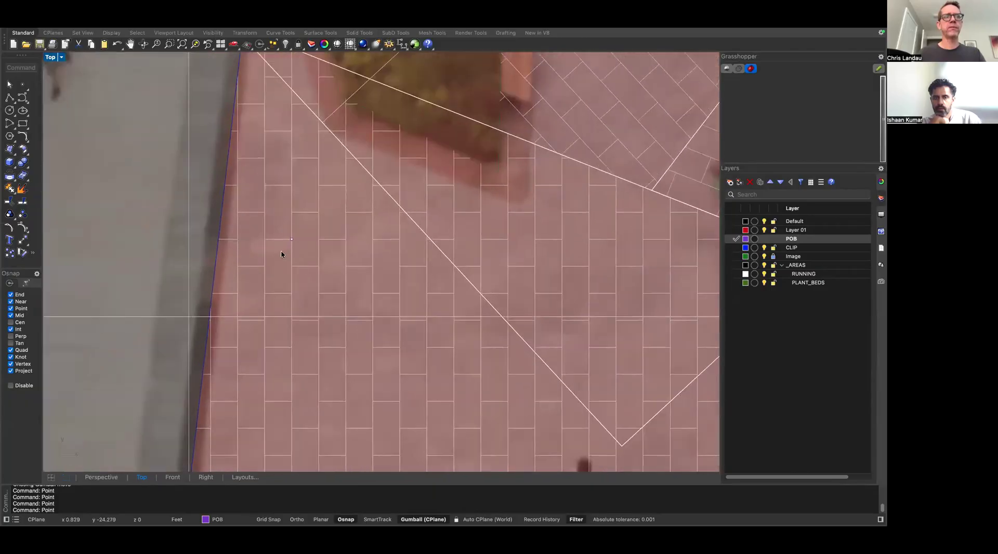
{"action": "scroll", "coordinate": [292, 236], "scroll_direction": "up", "scroll_amount": 3}
{"action": "scroll", "coordinate": [292, 236], "scroll_direction": "down", "scroll_amount": 6}
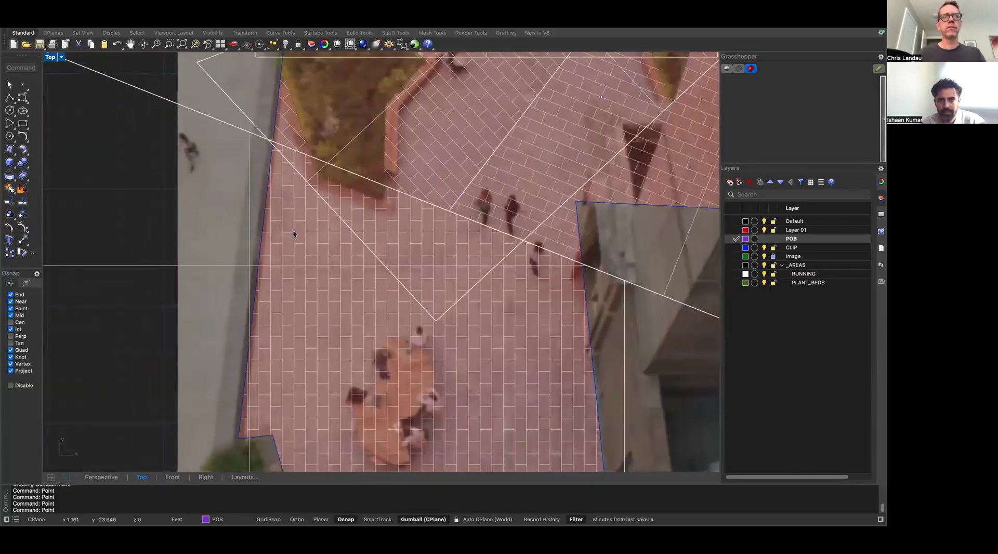
Move the southern paving area's POB point onto the plaza's western clip boundary, just below the planting bed
{"action": "left_click", "coordinate": [298, 229]}
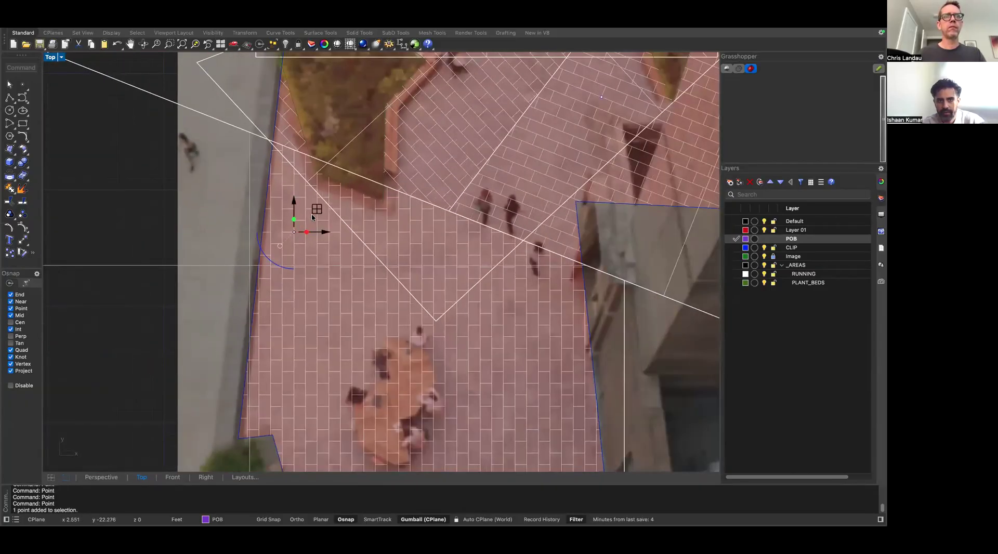
{"action": "left_click_drag", "start_coordinate": [313, 215], "coordinate": [307, 218]}
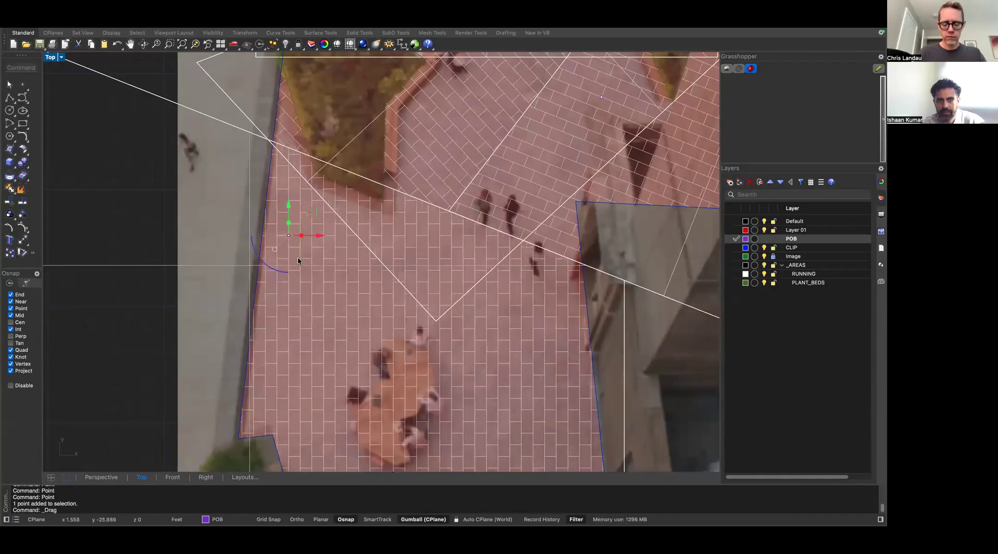
{"action": "type", "text": "m"}
{"action": "key", "text": "Return"}
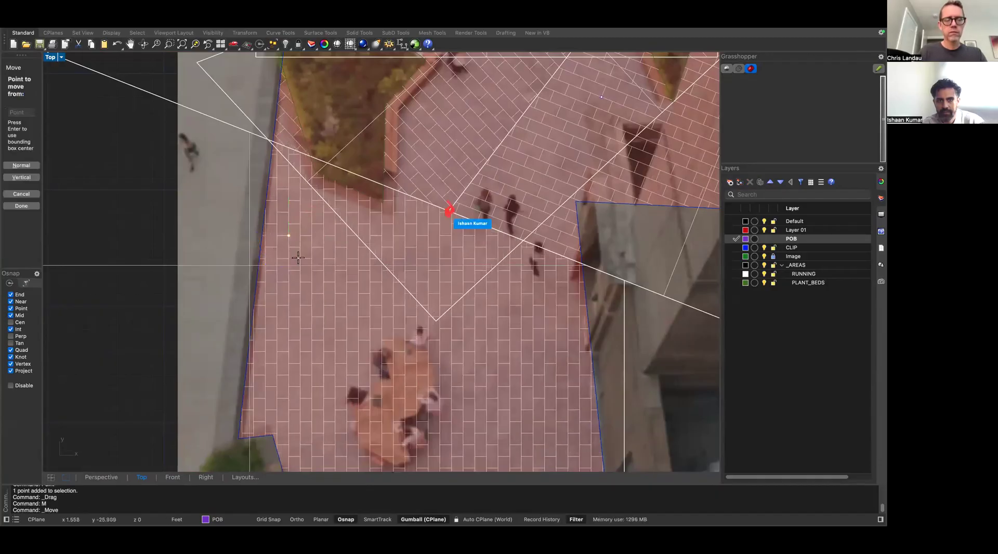
{"action": "left_click", "coordinate": [287, 232]}
{"action": "left_click", "coordinate": [267, 190]}
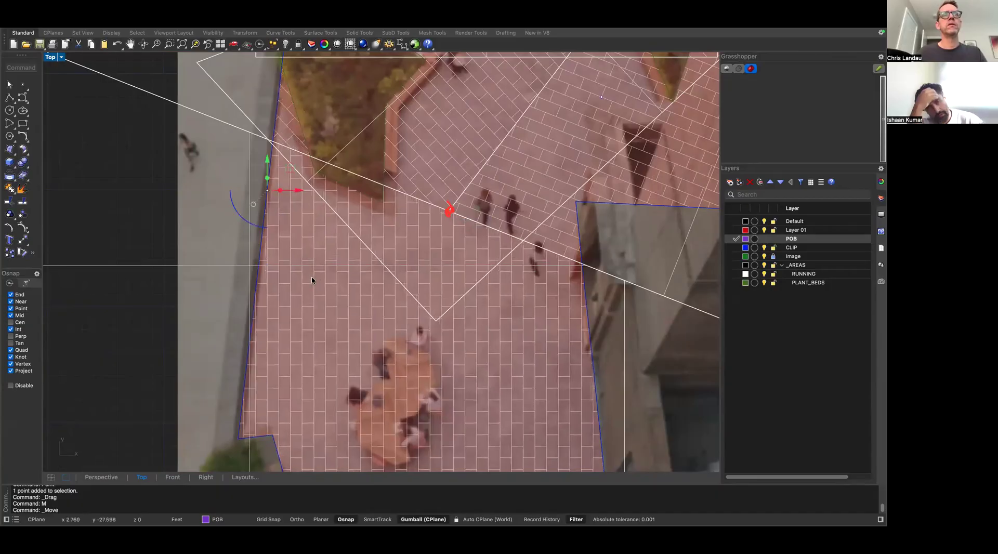
{"action": "right_click_drag", "start_coordinate": [359, 193], "coordinate": [355, 208]}
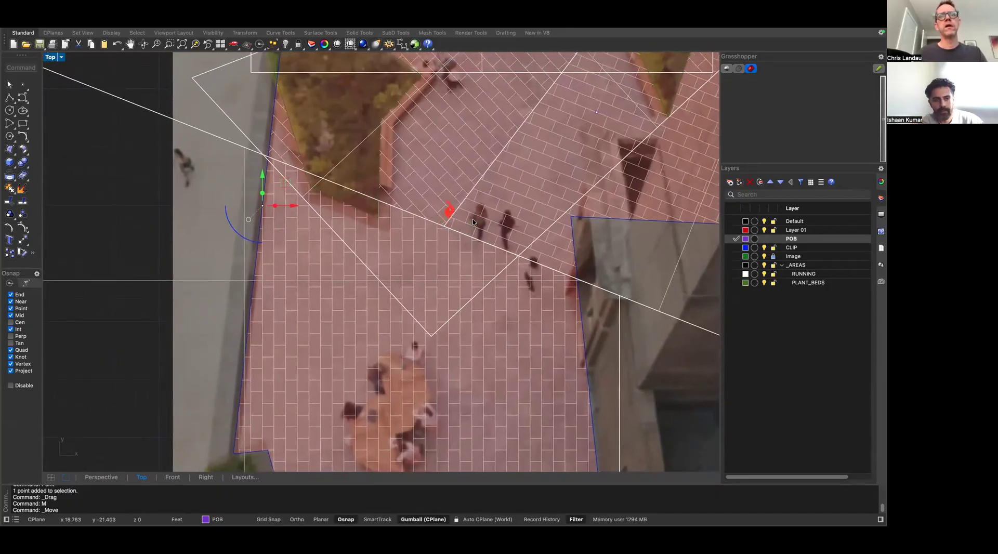
Move the central diagonal area's POB point to the corner where it meets the southern and eastern paving areas
{"action": "right_click_drag", "start_coordinate": [496, 200], "coordinate": [469, 310]}
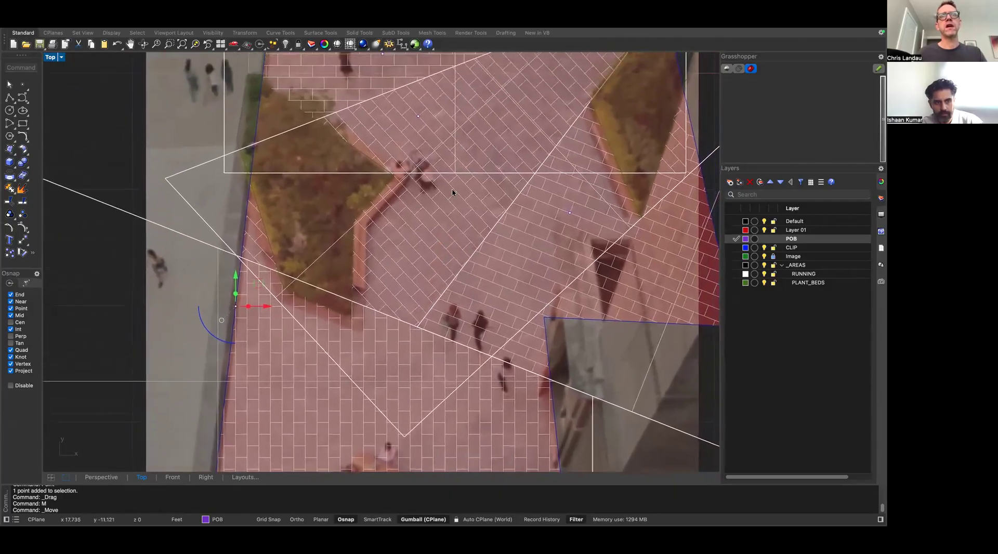
{"action": "left_click", "coordinate": [417, 123]}
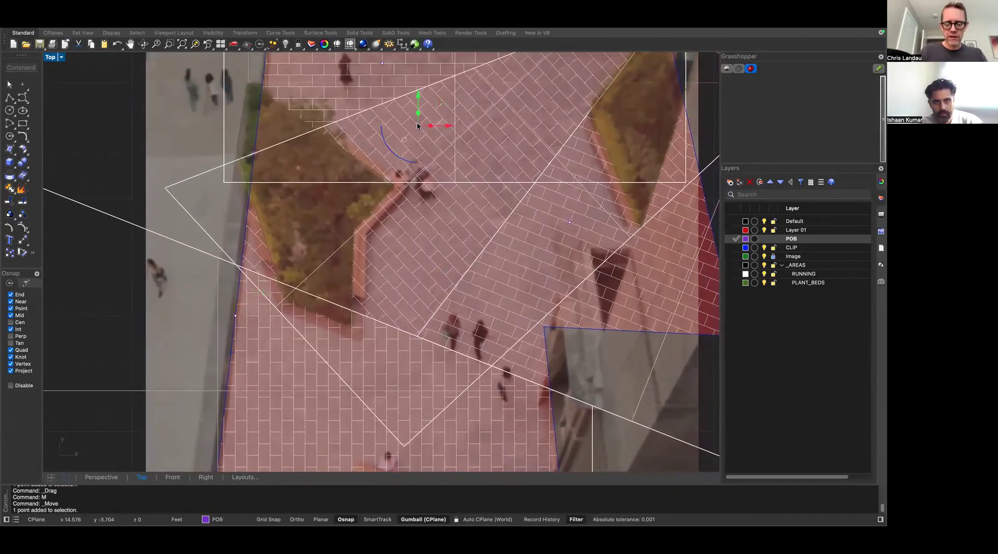
{"action": "type", "text": "M"}
{"action": "key", "text": "Return"}
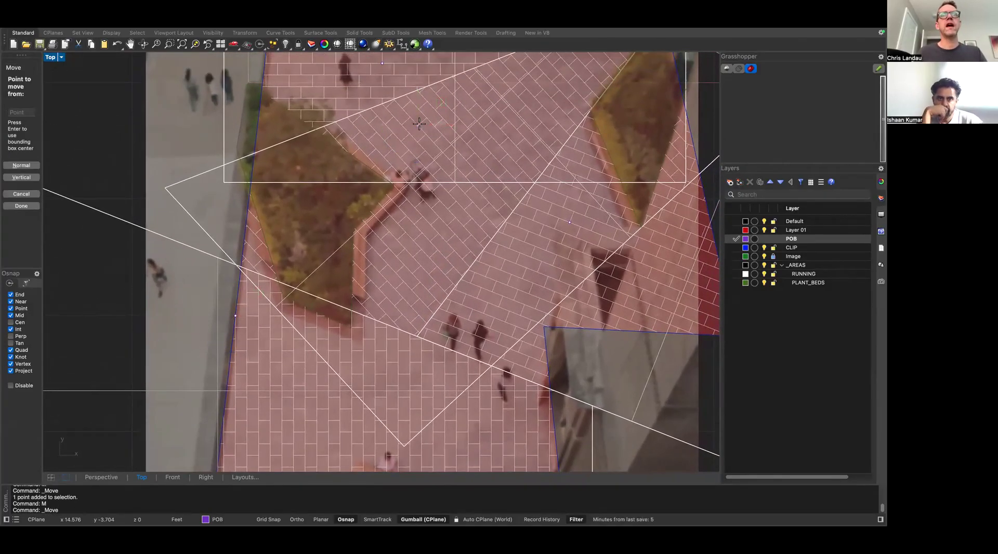
{"action": "left_click", "coordinate": [419, 123]}
{"action": "left_click", "coordinate": [416, 339]}
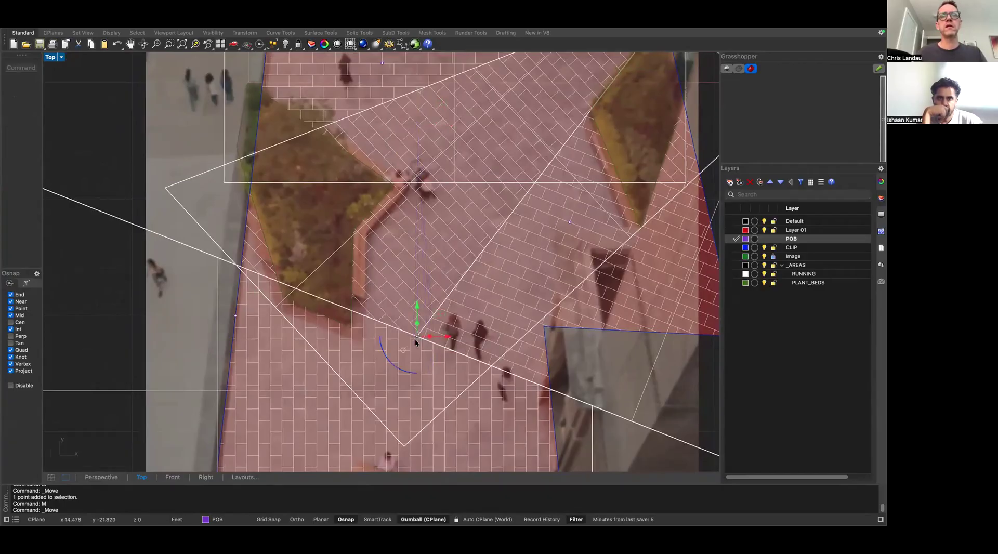
Delete the POB point on the western boundary and the one in the eastern paving area
{"action": "left_click", "coordinate": [235, 315]}
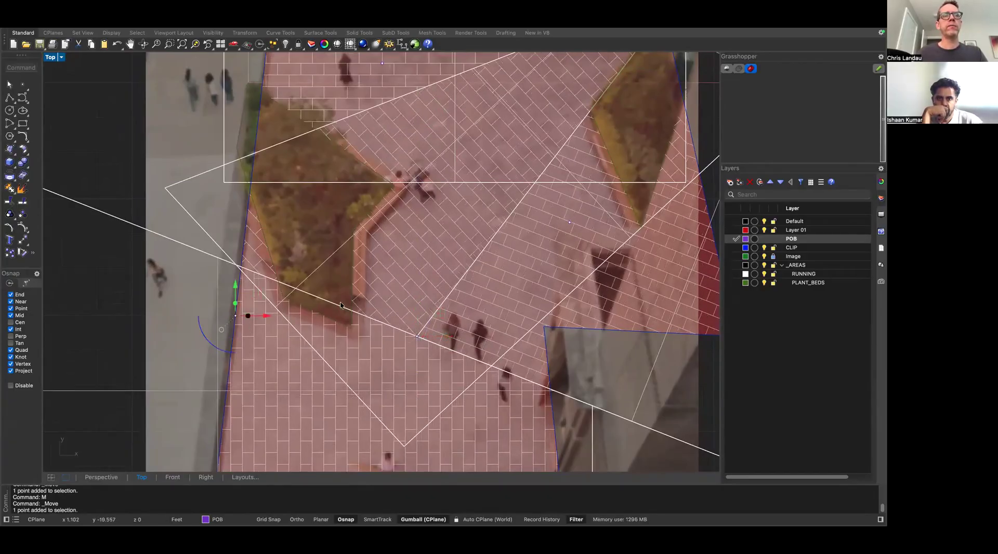
{"action": "left_click", "coordinate": [570, 223], "text": "shift"}
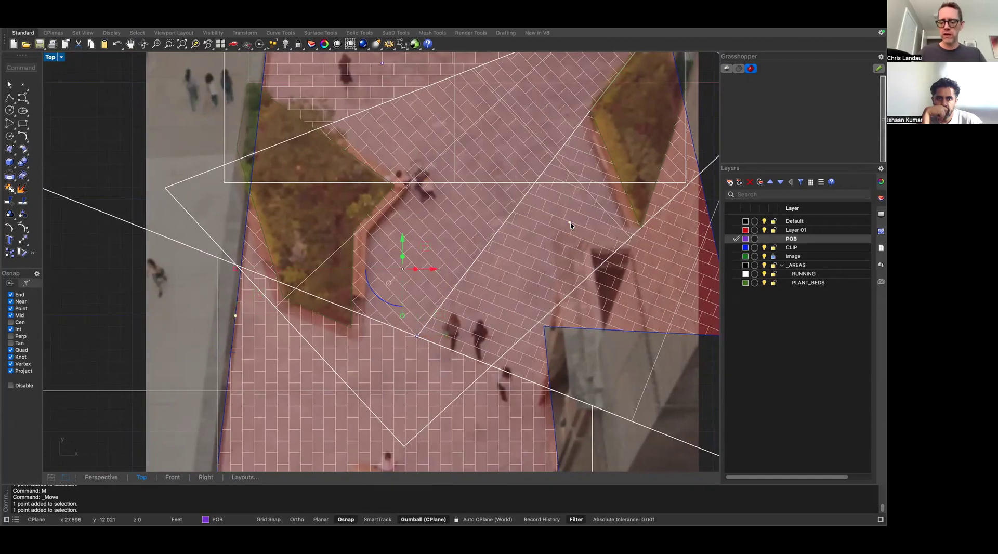
{"action": "key", "text": "Delete"}
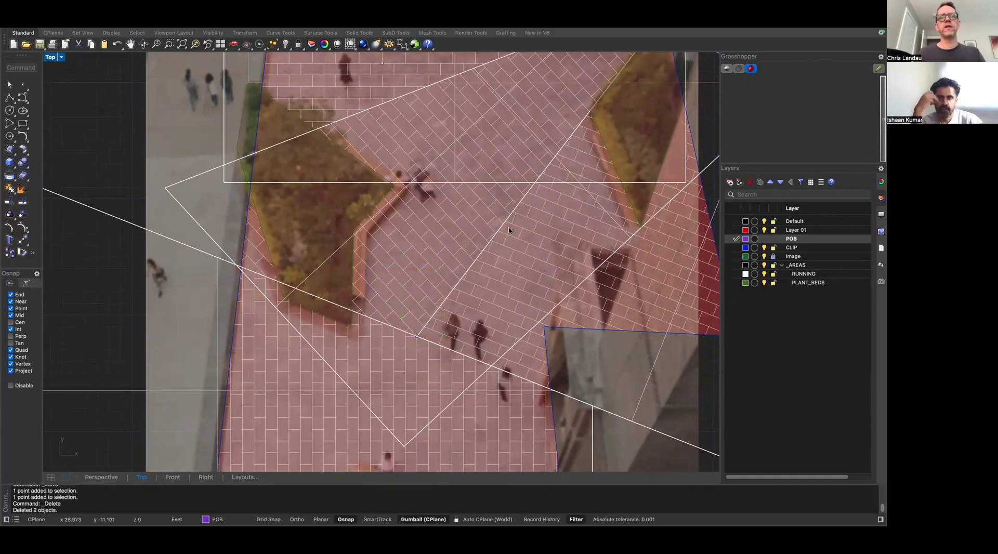
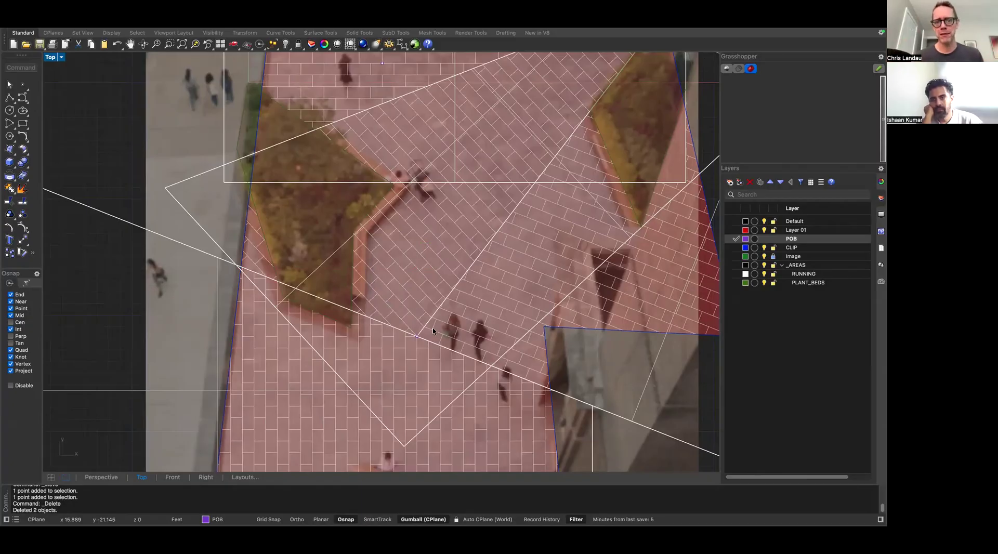
Examine how the neighbouring paving patterns start from the shared corner POB point
{"action": "scroll", "coordinate": [396, 353], "scroll_direction": "down", "scroll_amount": 2}
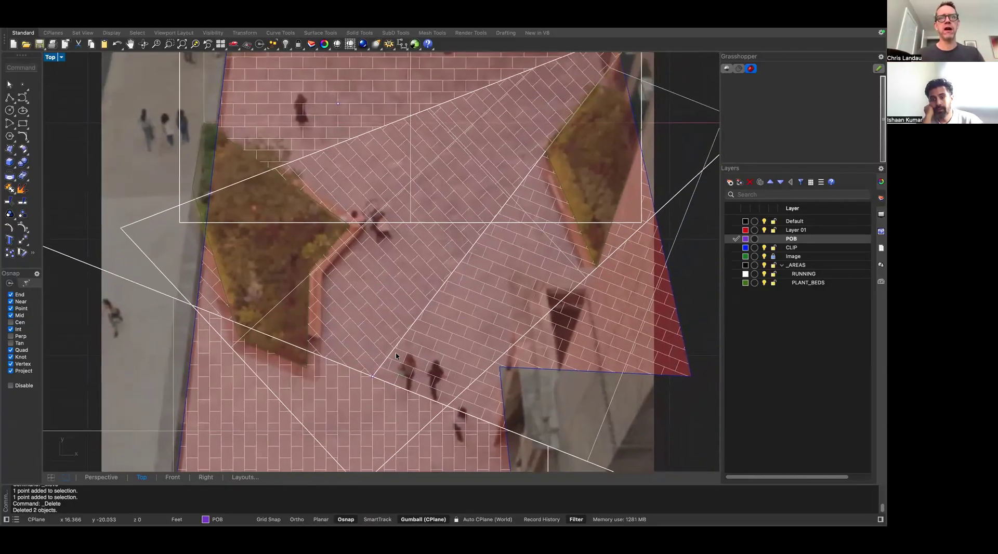
{"action": "scroll", "coordinate": [395, 352], "scroll_direction": "down", "scroll_amount": 4}
{"action": "scroll", "coordinate": [414, 306], "scroll_direction": "up", "scroll_amount": 3}
{"action": "scroll", "coordinate": [415, 305], "scroll_direction": "up", "scroll_amount": 2}
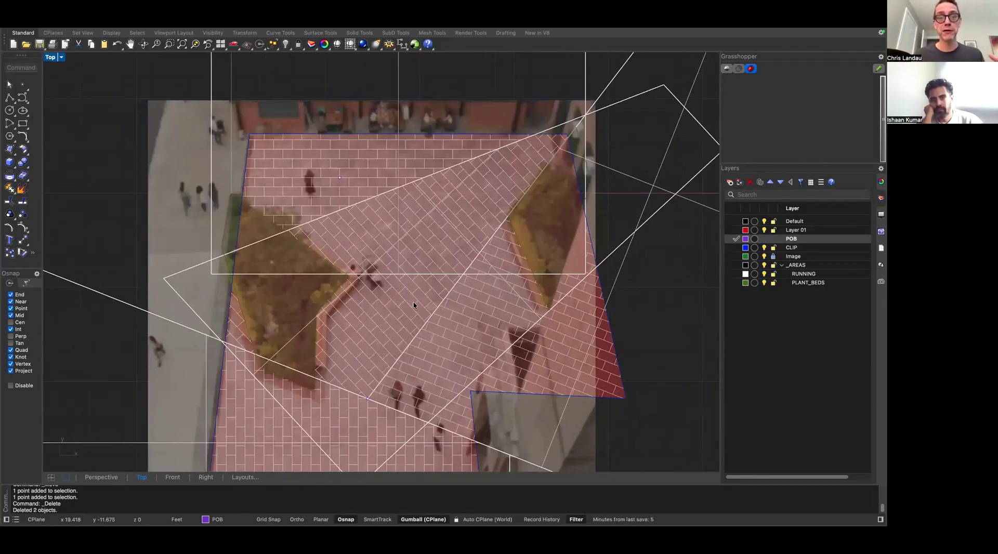
{"action": "scroll", "coordinate": [438, 270], "scroll_direction": "up", "scroll_amount": 3}
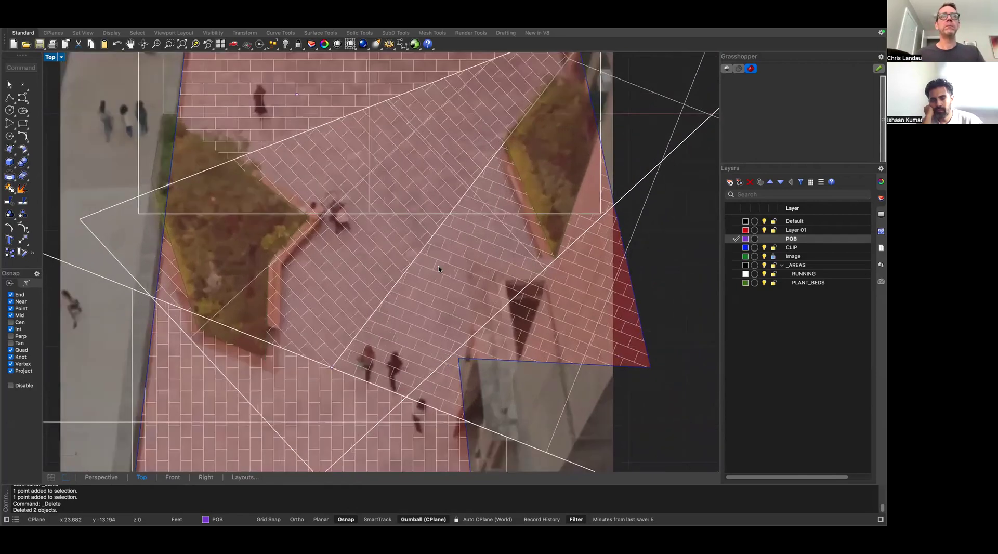
{"action": "scroll", "coordinate": [438, 270], "scroll_direction": "down", "scroll_amount": 5}
{"action": "scroll", "coordinate": [401, 276], "scroll_direction": "up", "scroll_amount": 2}
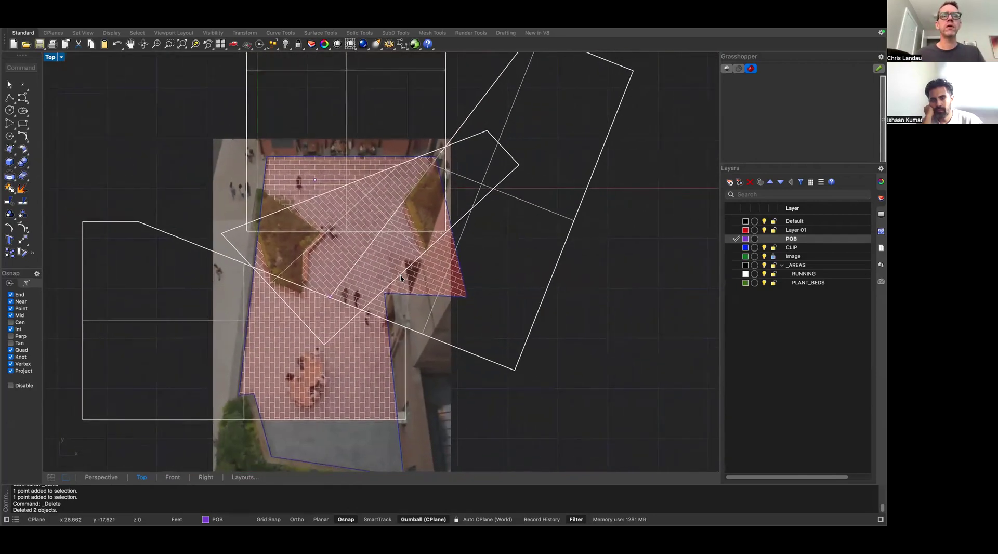
Hide the Image layer and the RUNNING sublayer to leave the clipped pavers and POB points in view
{"action": "left_click", "coordinate": [801, 239]}
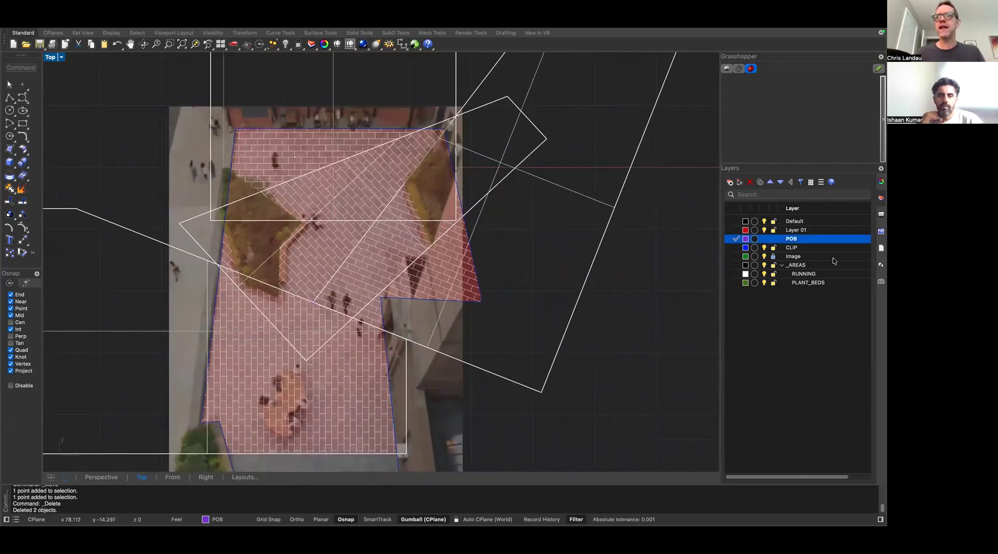
{"action": "left_click", "coordinate": [764, 257]}
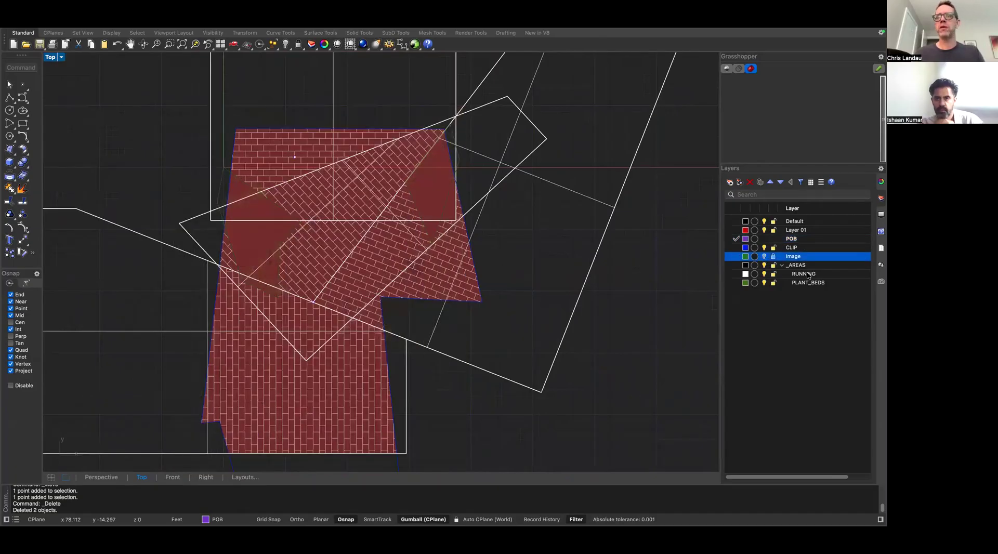
{"action": "left_click", "coordinate": [765, 274]}
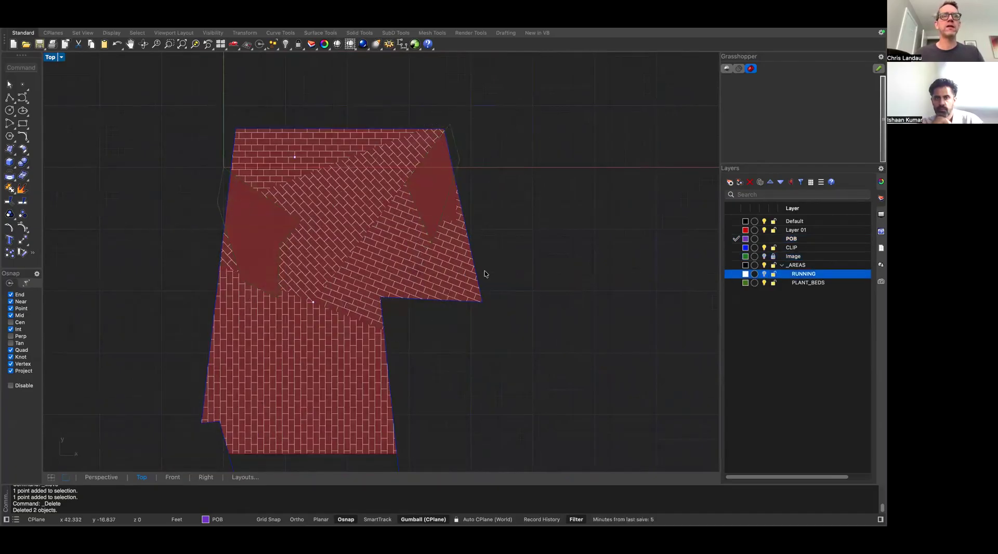
{"action": "scroll", "coordinate": [485, 274], "scroll_direction": "up", "scroll_amount": 2}
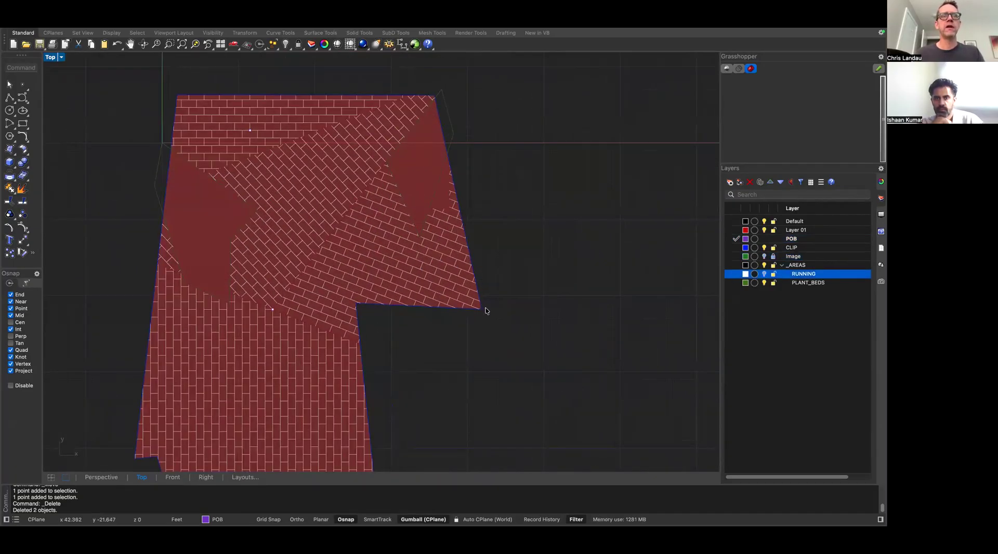
{"action": "scroll", "coordinate": [490, 314], "scroll_direction": "up", "scroll_amount": 1}
{"action": "scroll", "coordinate": [490, 314], "scroll_direction": "down", "scroll_amount": 2}
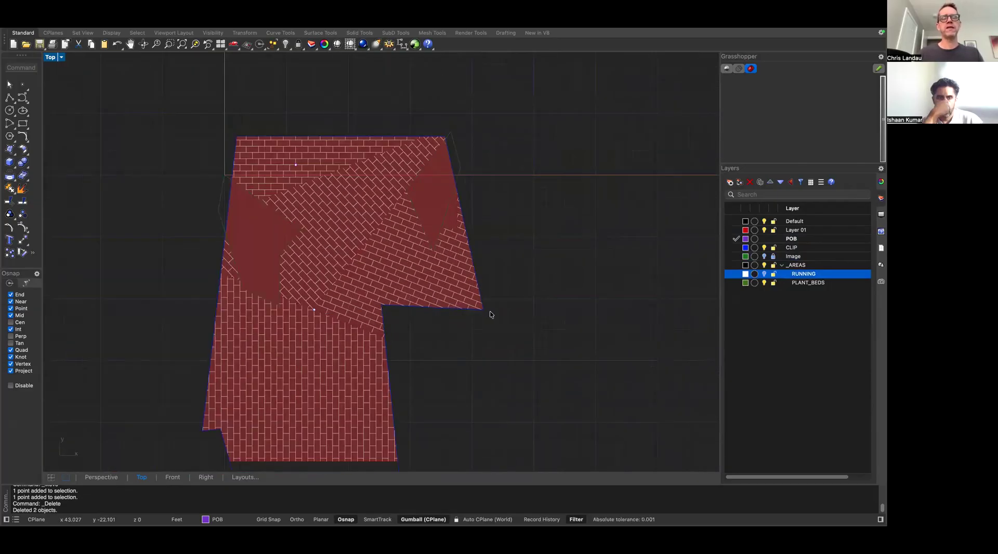
Switch to Grasshopper and add a Bake+Preview component in the free space above the paver trimming component
{"action": "key", "text": "ctrl+Right"}
{"action": "scroll", "coordinate": [523, 311], "scroll_direction": "right", "scroll_amount": 10}
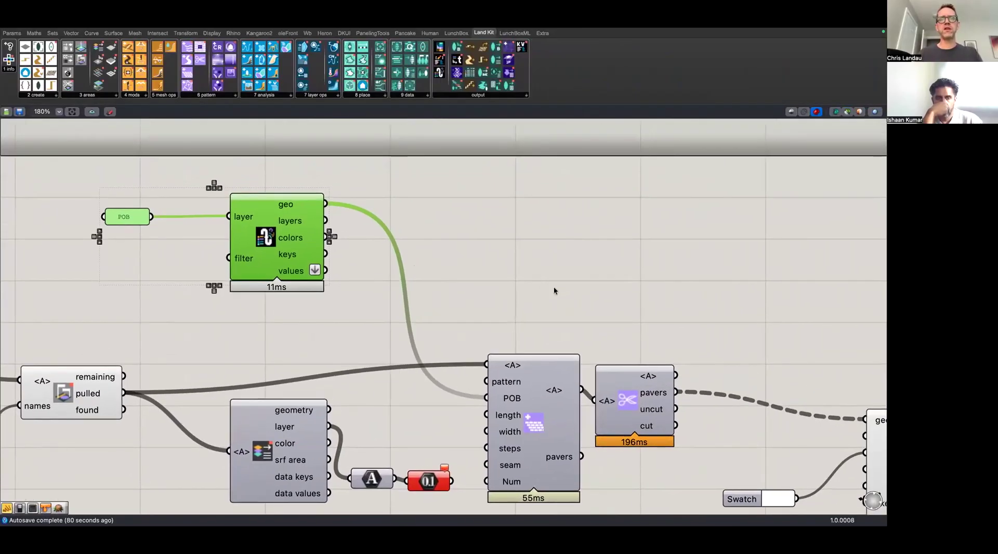
{"action": "double_click", "coordinate": [427, 284]}
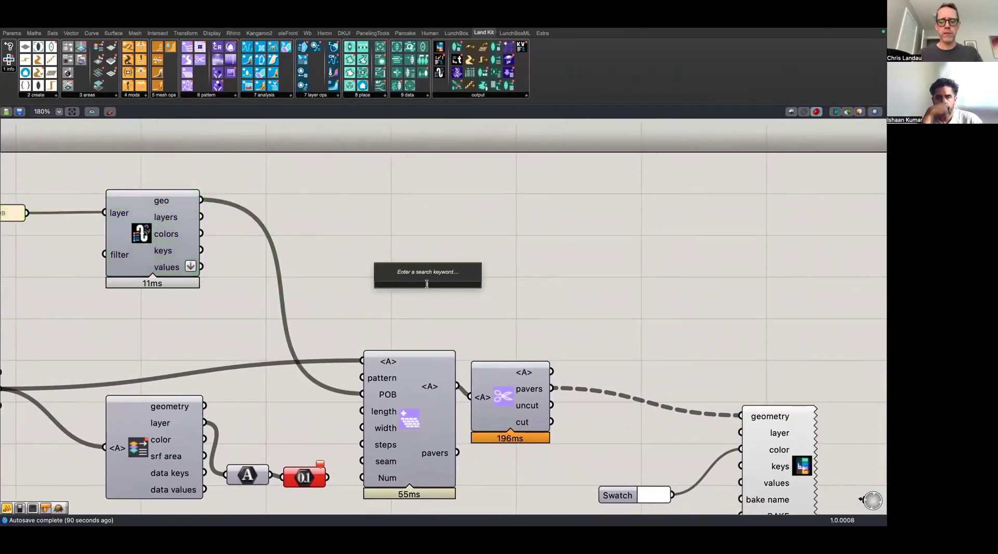
{"action": "type", "text": "layer"}
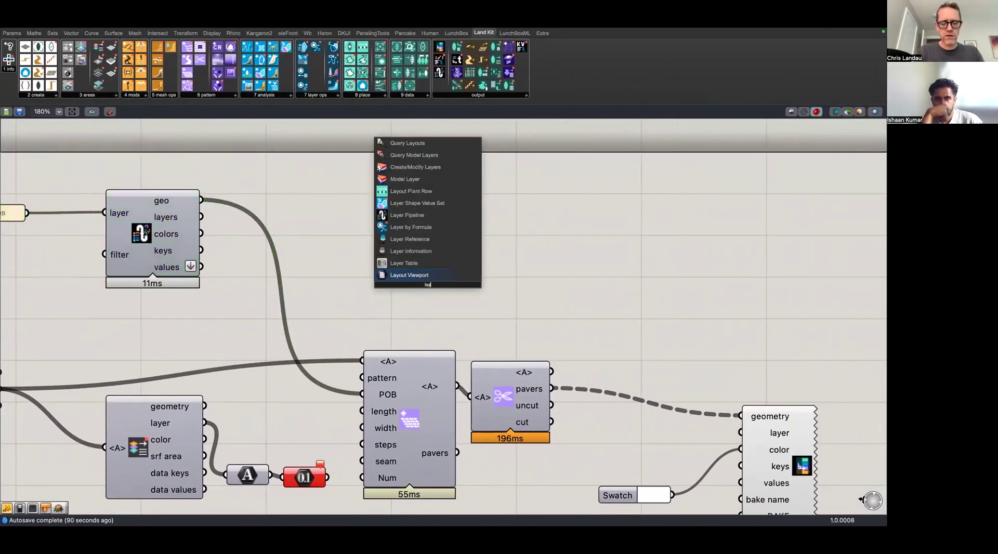
{"action": "key", "text": "BackSpace"}
{"action": "key", "text": "BackSpace"}
{"action": "key", "text": "BackSpace"}
{"action": "key", "text": "BackSpace"}
{"action": "key", "text": "BackSpace"}
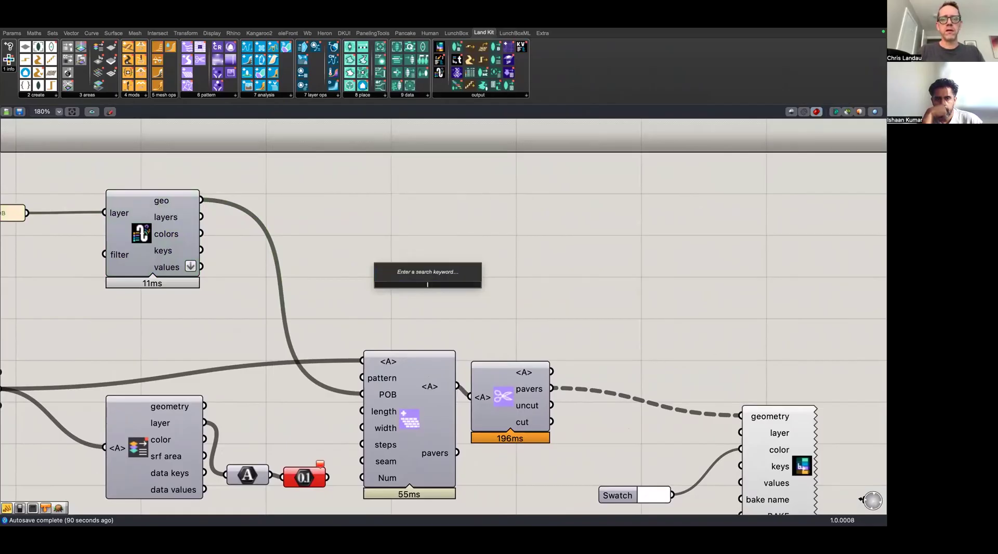
{"action": "type", "text": "bake+"}
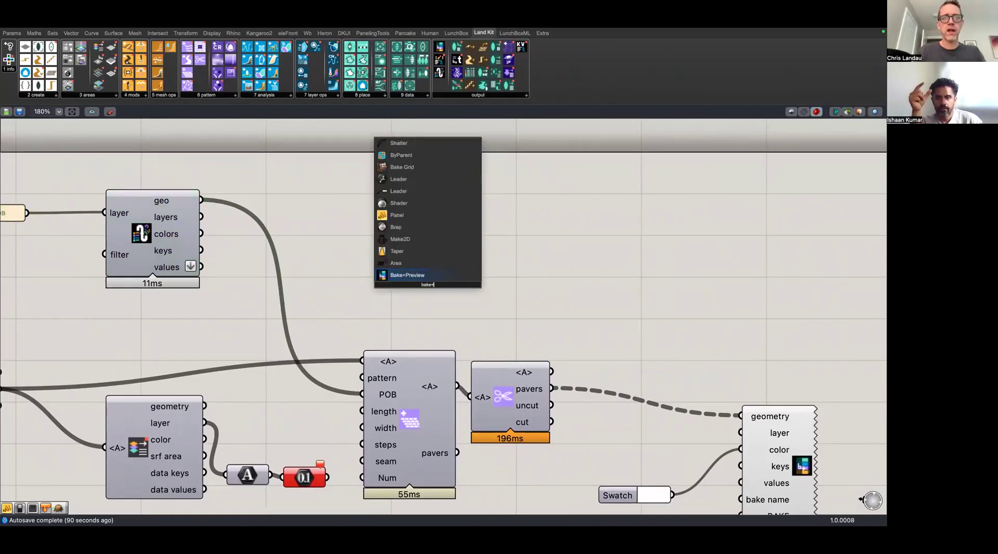
{"action": "key", "text": "Return"}
{"action": "right_click_drag", "start_coordinate": [402, 305], "coordinate": [419, 219]}
{"action": "left_click", "coordinate": [449, 206]}
{"action": "left_click_drag", "start_coordinate": [449, 208], "coordinate": [566, 194]}
Move the new Bake+Preview component into the empty canvas area below the existing Area Stats component
{"action": "right_click_drag", "start_coordinate": [257, 301], "coordinate": [397, 319]}
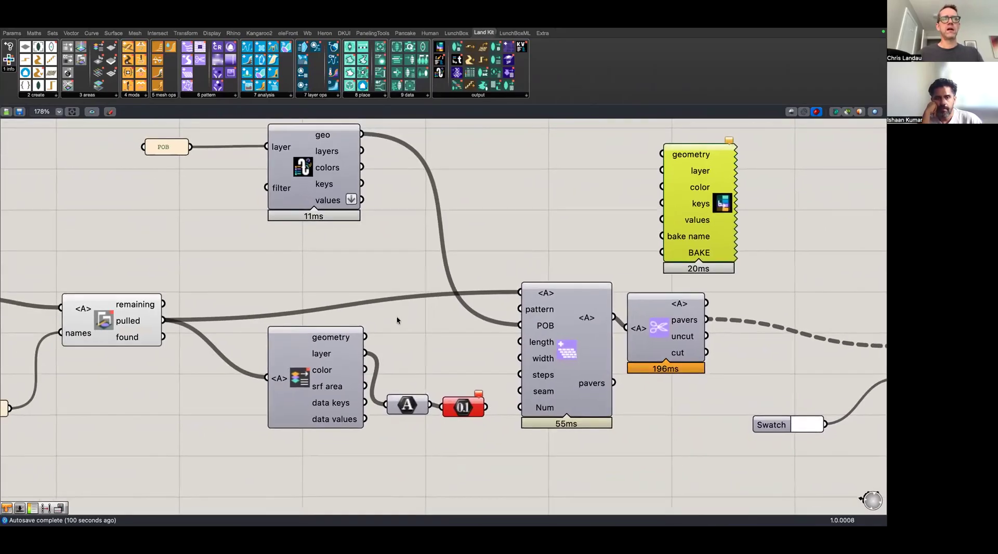
{"action": "left_click_drag", "start_coordinate": [104, 319], "coordinate": [111, 313]}
{"action": "mouse_move", "coordinate": [133, 305]}
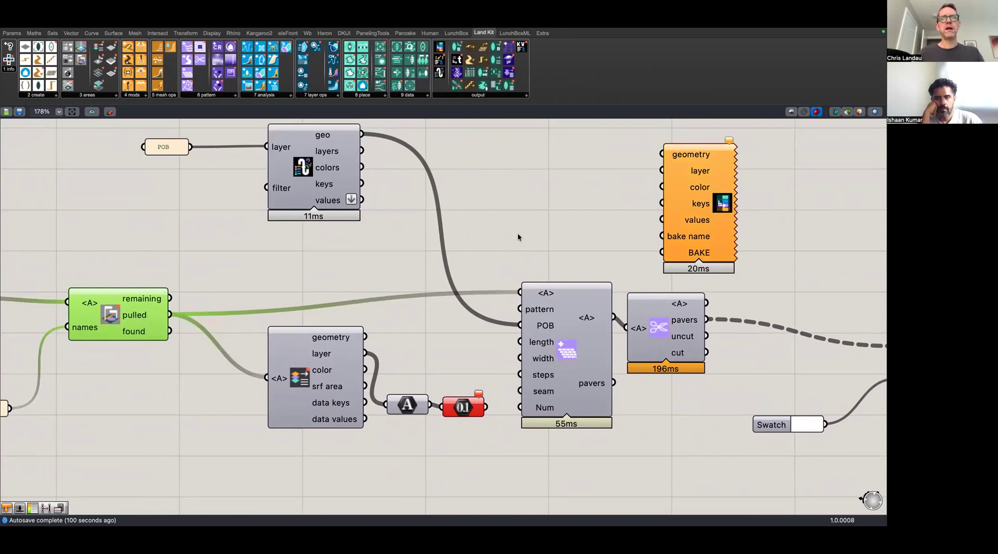
{"action": "scroll", "coordinate": [527, 229], "scroll_direction": "down", "scroll_amount": 3}
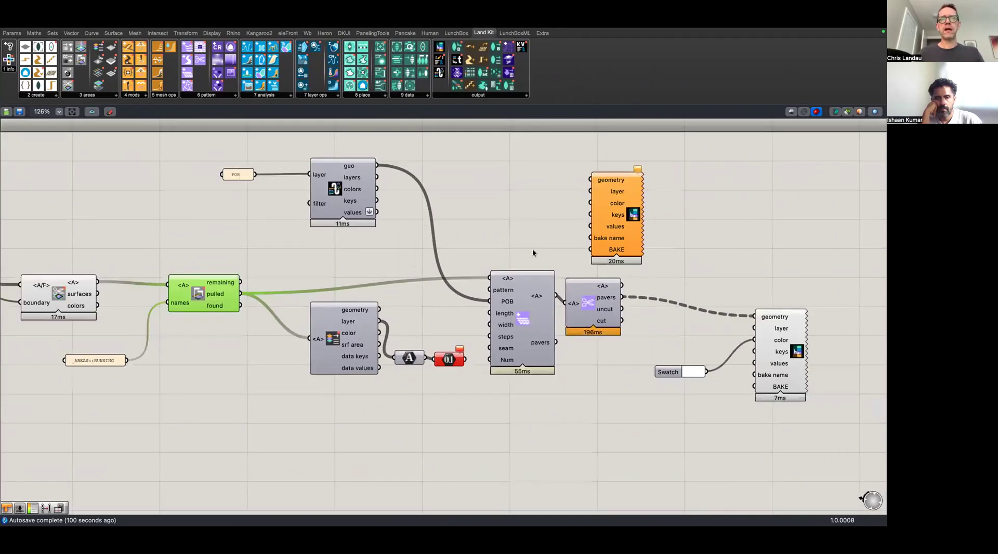
{"action": "left_click_drag", "start_coordinate": [628, 223], "coordinate": [409, 415]}
{"action": "scroll", "coordinate": [468, 236], "scroll_direction": "down", "scroll_amount": 3}
{"action": "right_click_drag", "start_coordinate": [410, 388], "coordinate": [500, 350]}
{"action": "scroll", "coordinate": [446, 329], "scroll_direction": "up", "scroll_amount": 1}
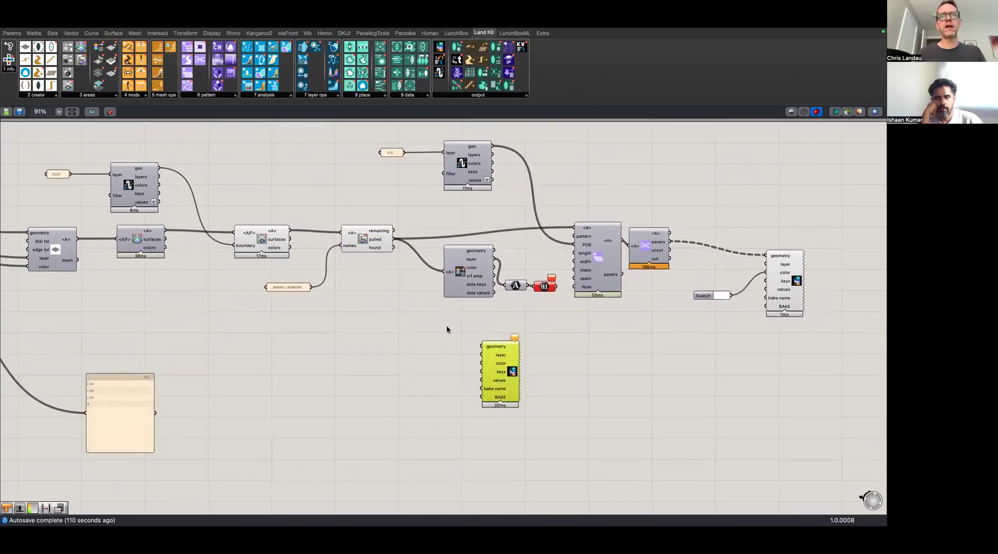
Add a second Area Stats component beside the new Bake+Preview and feed it the remaining areas from the component pulling _AREAS::RUNNING
{"action": "double_click", "coordinate": [446, 328]}
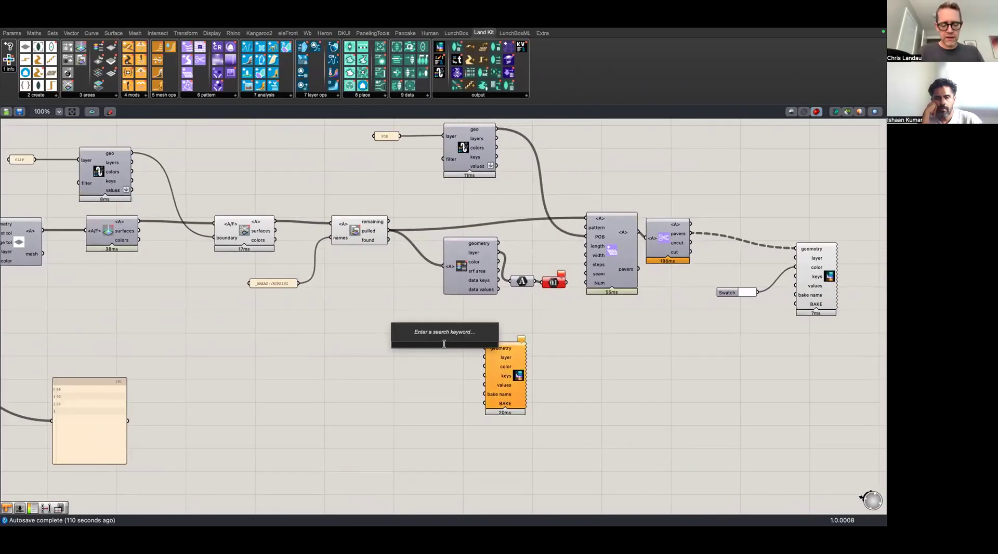
{"action": "type", "text": "a"}
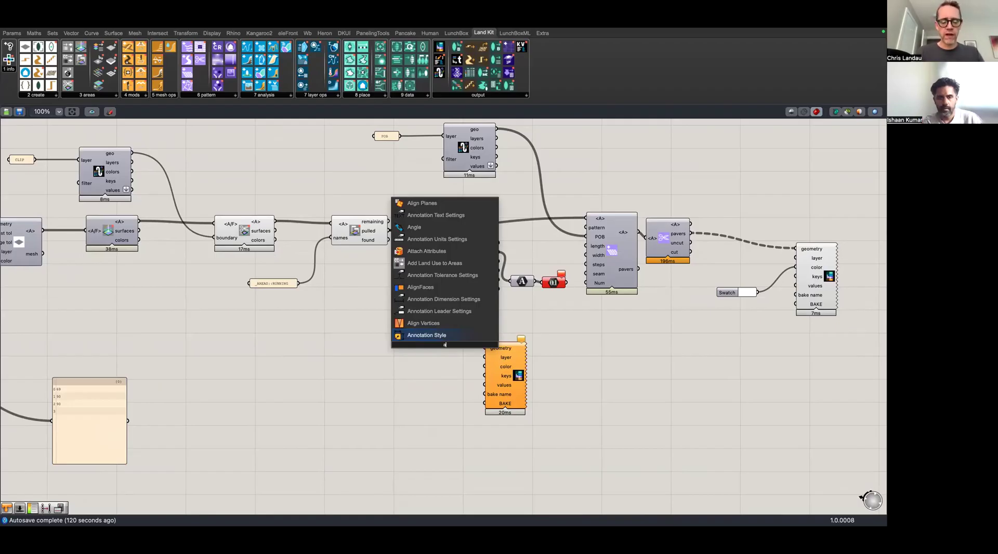
{"action": "type", "text": "rea"}
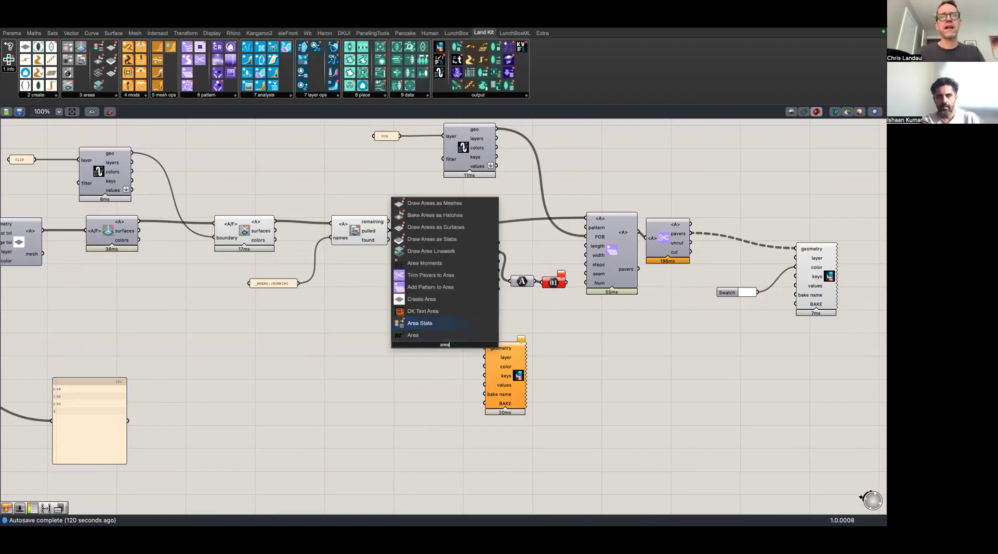
{"action": "key", "text": "Return"}
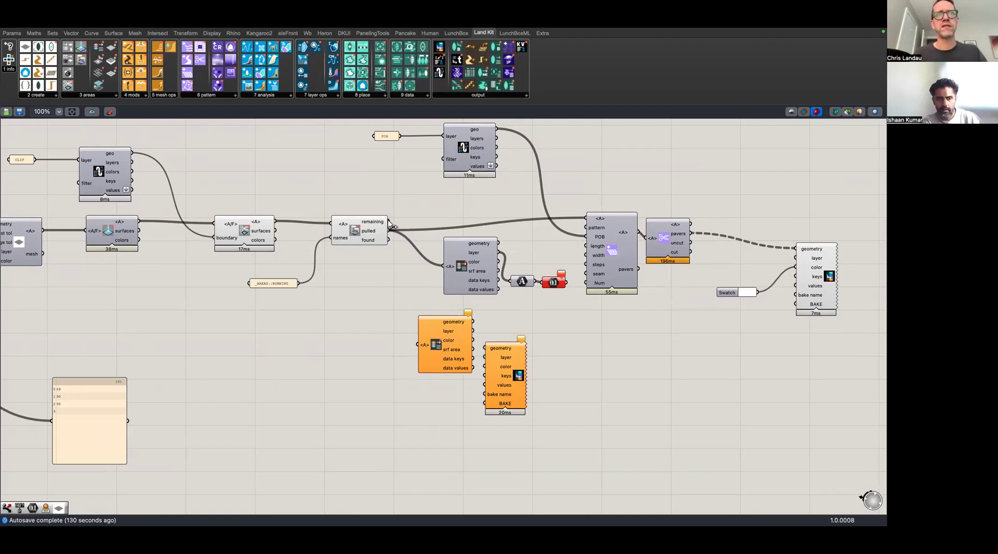
{"action": "left_click_drag", "start_coordinate": [389, 222], "coordinate": [419, 345]}
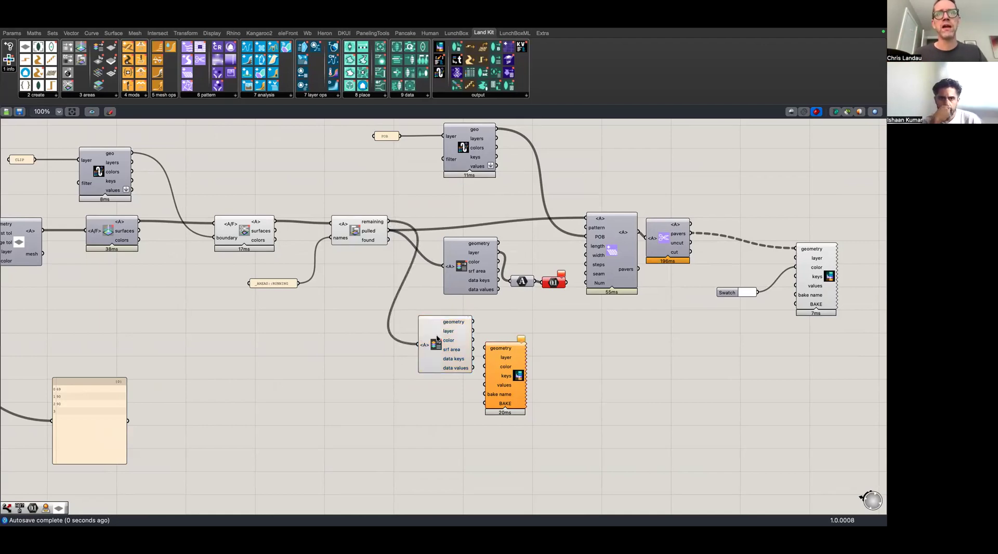
Connect the new Area Stats geometry, layer and color outputs to the matching Bake+Preview inputs and turn off the Area Stats preview
{"action": "scroll", "coordinate": [508, 357], "scroll_direction": "down", "scroll_amount": 1}
{"action": "scroll", "coordinate": [510, 357], "scroll_direction": "up", "scroll_amount": 5}
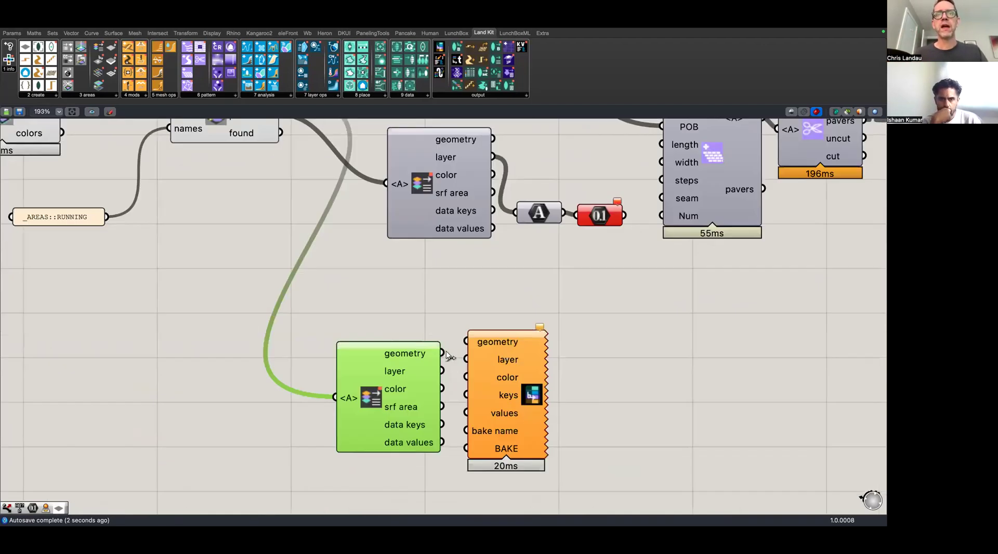
{"action": "left_click_drag", "start_coordinate": [442, 353], "coordinate": [527, 385]}
{"action": "left_click", "coordinate": [359, 381]}
{"action": "middle_click", "coordinate": [387, 364]}
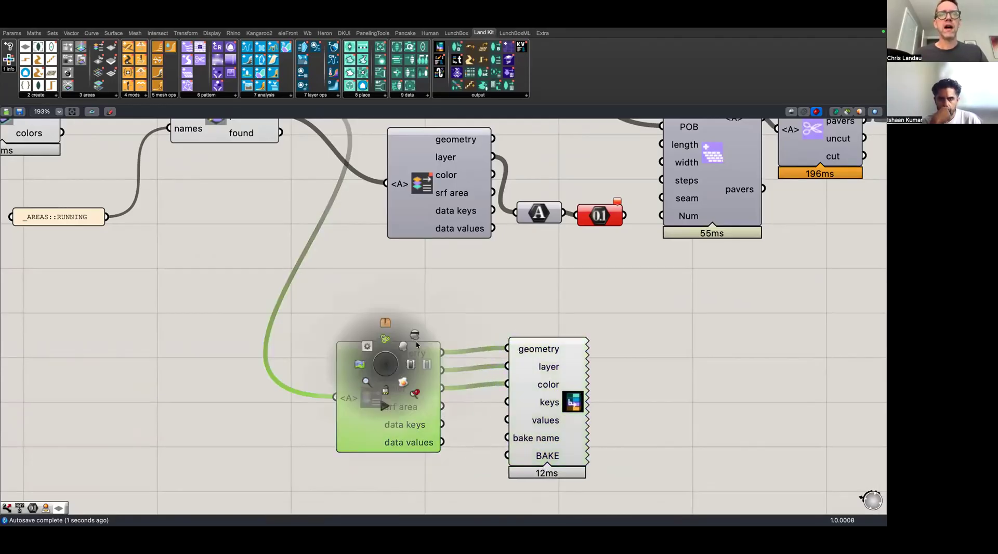
Turn off the previews of the boundary clipping and layer pulling components, checking the planting beds and pavers in Rhino
{"action": "key", "text": "ctrl+Left"}
{"action": "key", "text": "ctrl+Left"}
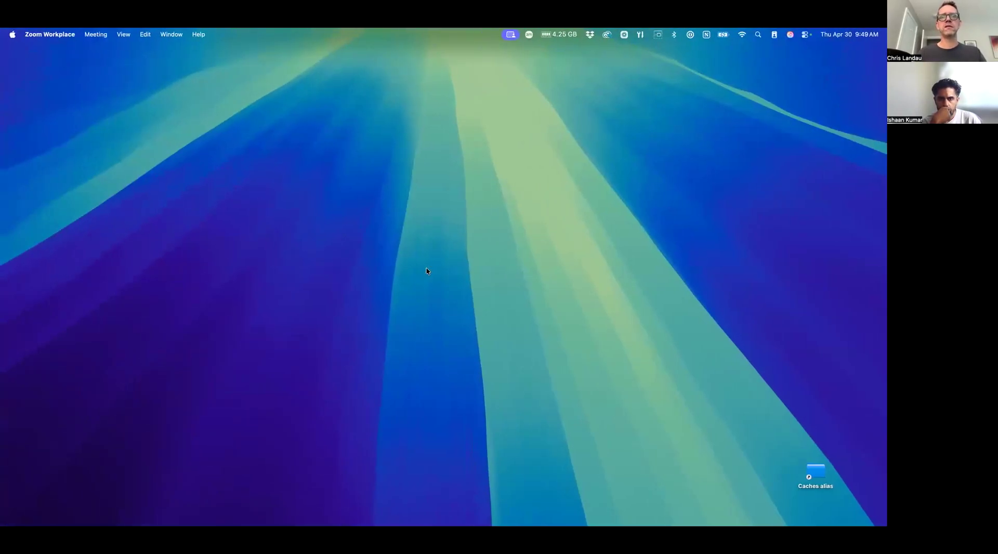
{"action": "key", "text": "ctrl+Right"}
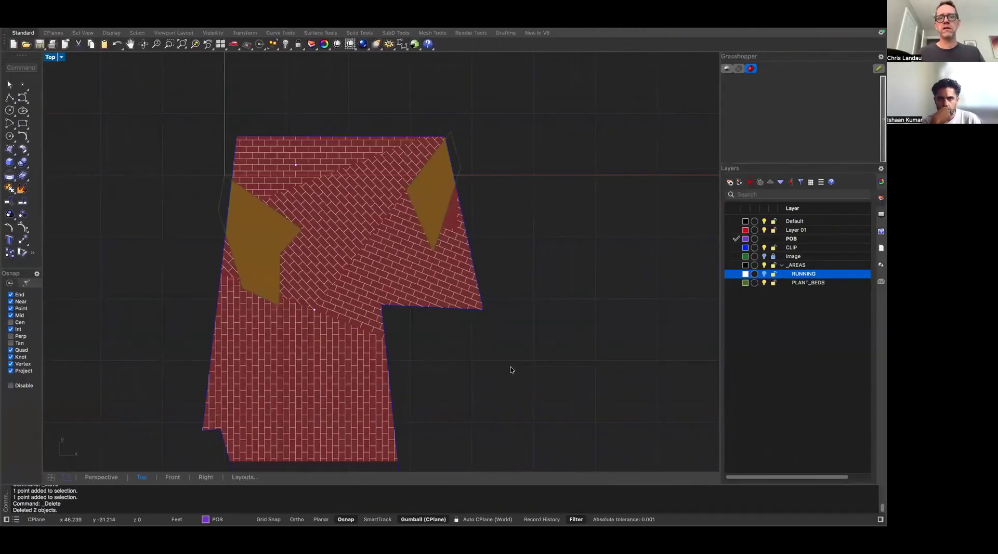
{"action": "key", "text": "ctrl+Right"}
{"action": "scroll", "coordinate": [427, 308], "scroll_direction": "up", "scroll_amount": 5}
{"action": "scroll", "coordinate": [427, 308], "scroll_direction": "left", "scroll_amount": 5}
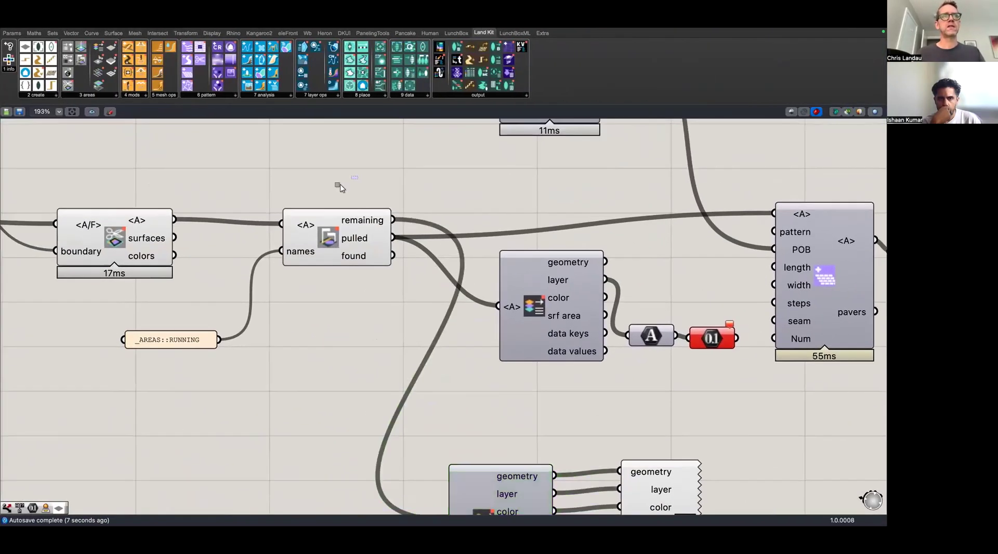
{"action": "left_click_drag", "start_coordinate": [341, 182], "coordinate": [128, 240]}
{"action": "middle_click", "coordinate": [137, 228]}
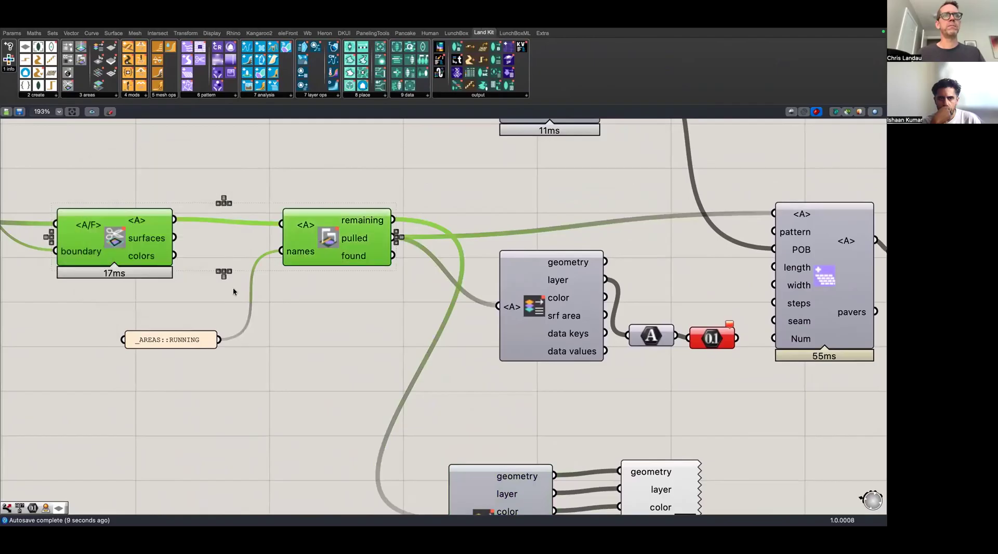
{"action": "key", "text": "ctrl+Left"}
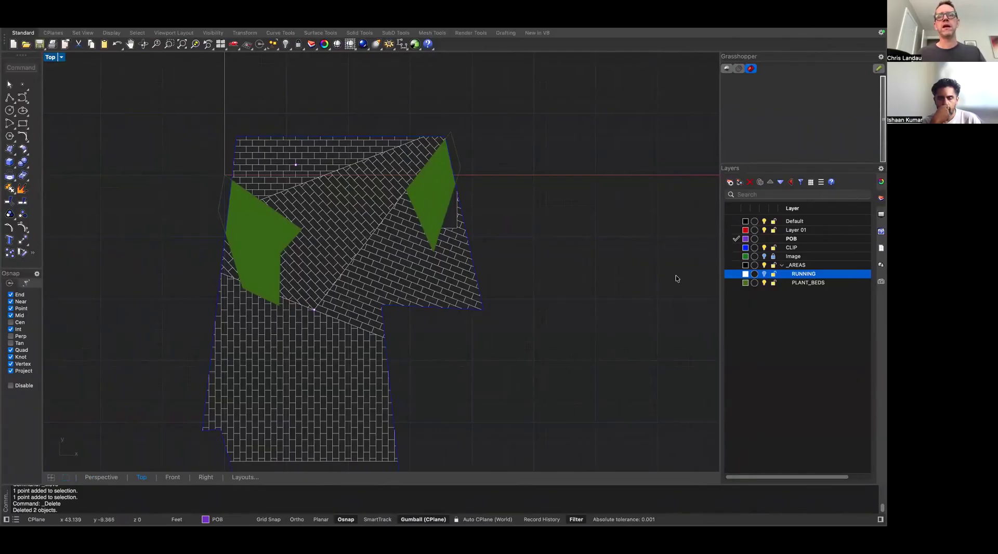
Show the RUNNING sublayer and draw a diagonal line across the southeast corner of the northern paving area
{"action": "left_click", "coordinate": [764, 250]}
{"action": "left_click", "coordinate": [765, 250]}
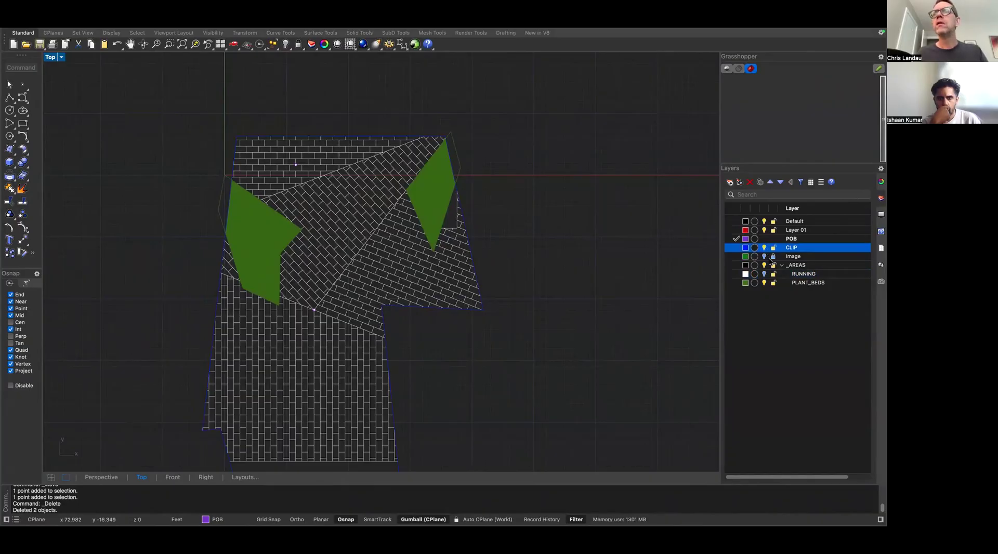
{"action": "left_click", "coordinate": [764, 274]}
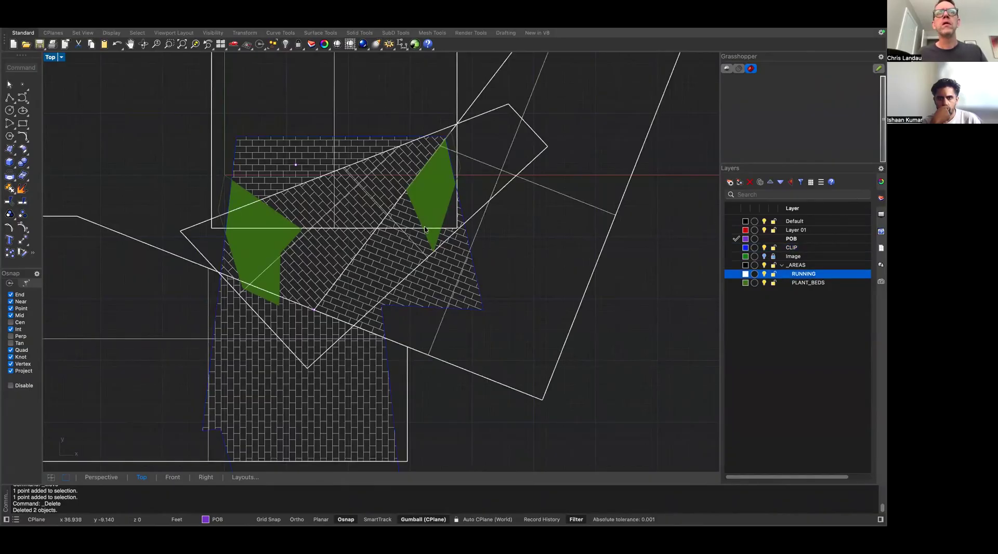
{"action": "left_click", "coordinate": [458, 216]}
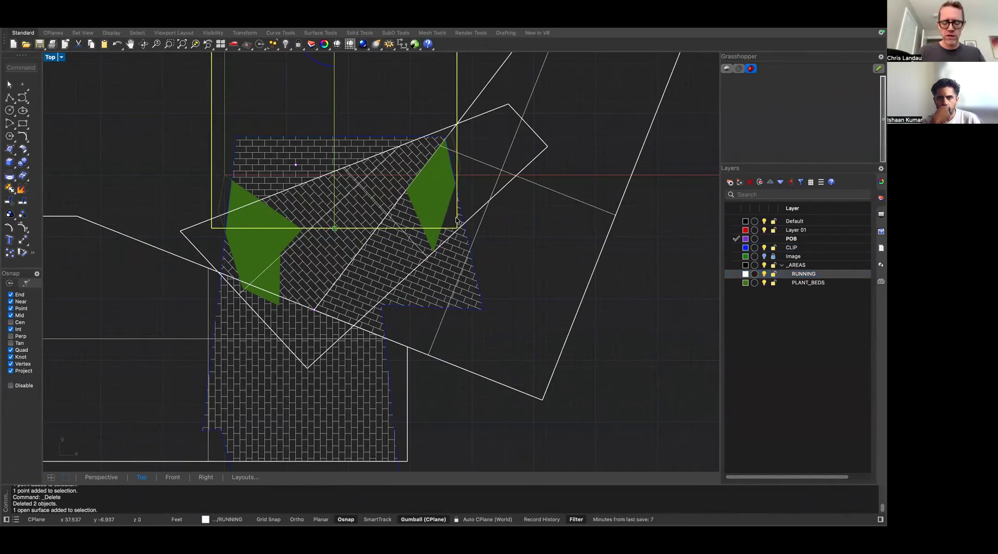
{"action": "type", "text": "line"}
{"action": "key", "text": "Return"}
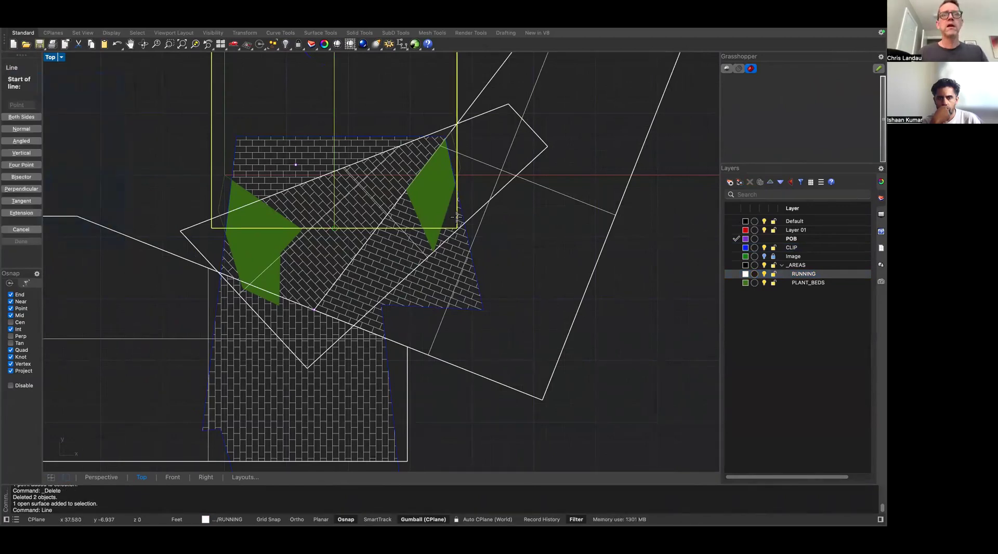
{"action": "left_click", "coordinate": [394, 228]}
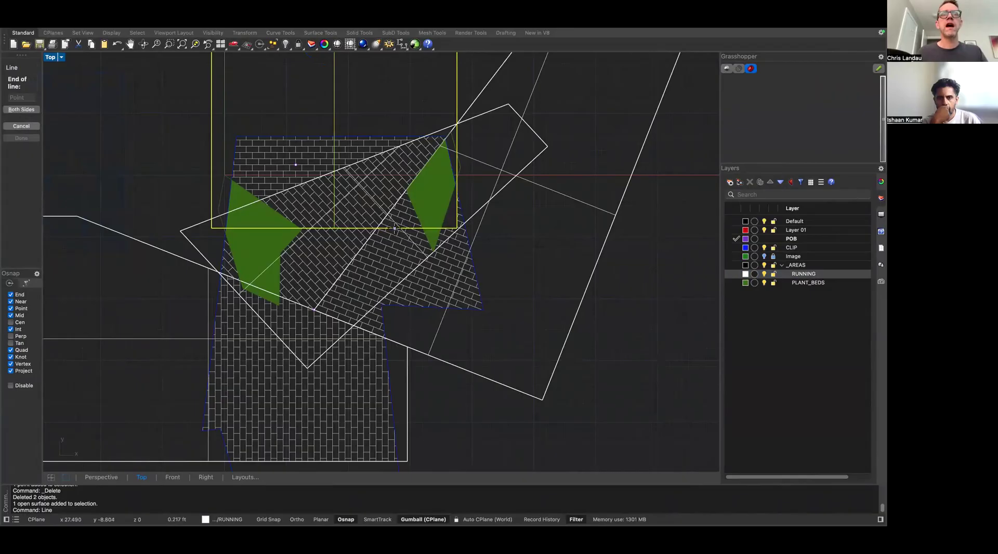
{"action": "left_click", "coordinate": [457, 166]}
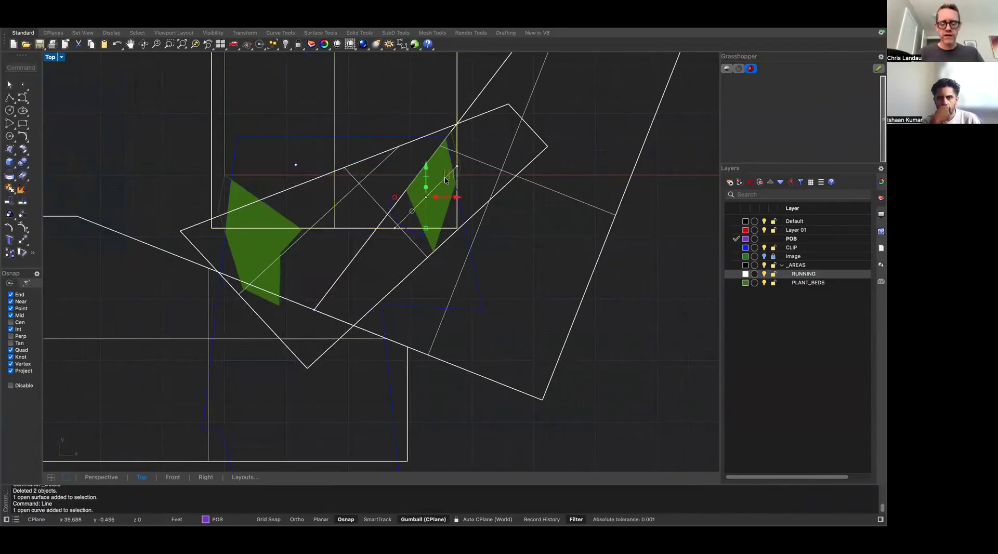
Trim the southeast corner off the northern paving area along the diagonal line and delete the line
{"action": "type", "text": "trim"}
{"action": "key", "text": "Return"}
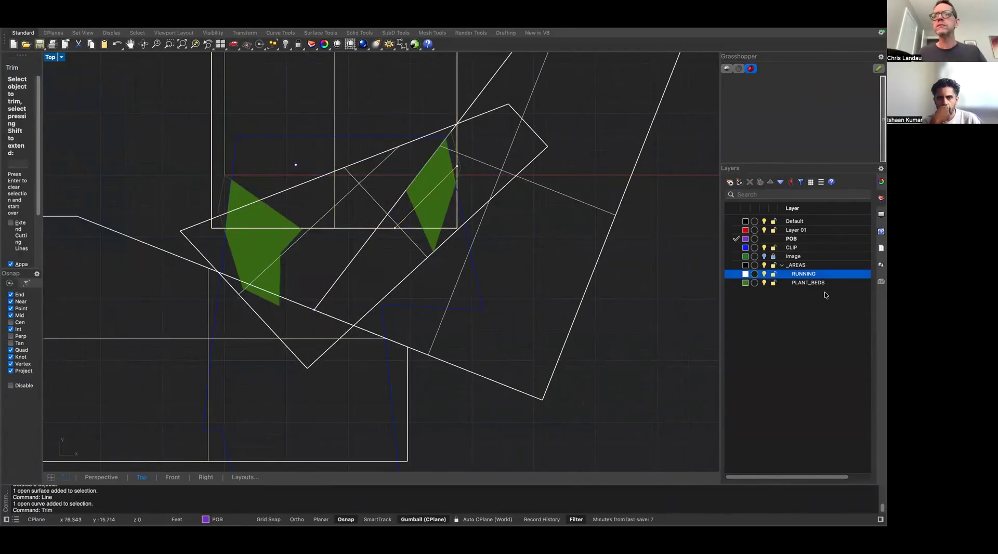
{"action": "key", "text": "Delete"}
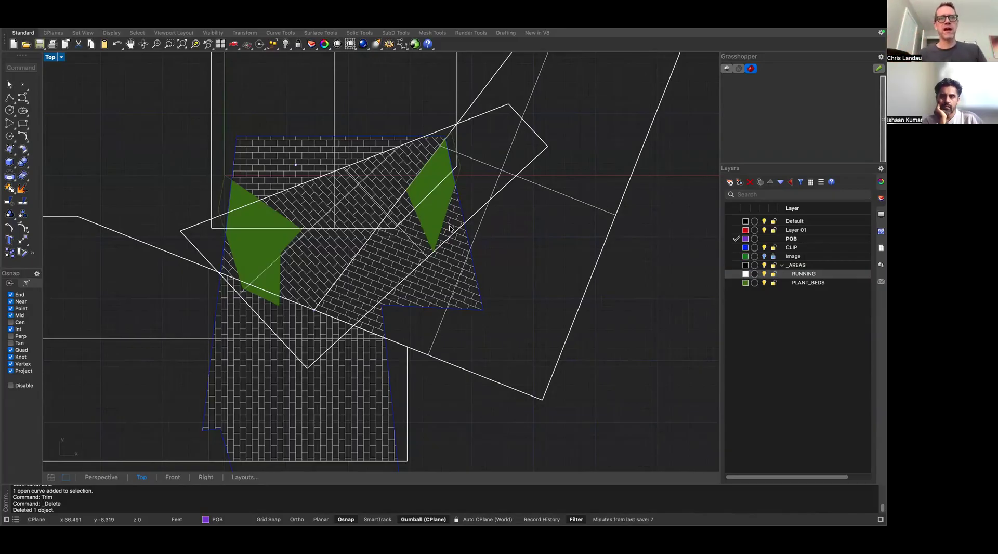
Inspect the eastern and northern paving surfaces, toggling the RUNNING sublayer to compare their outlines with the resulting paver boundary
{"action": "left_click", "coordinate": [458, 369]}
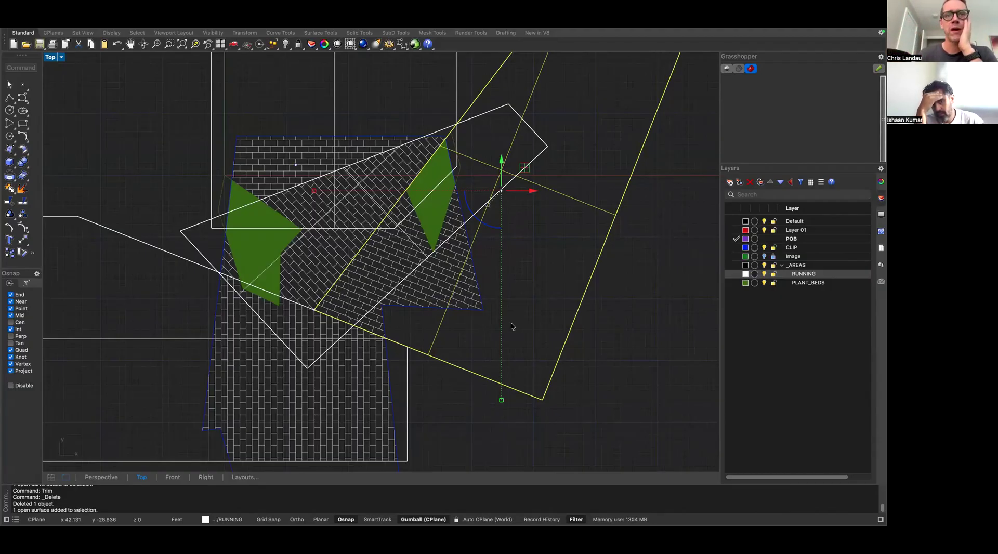
{"action": "left_click", "coordinate": [539, 320]}
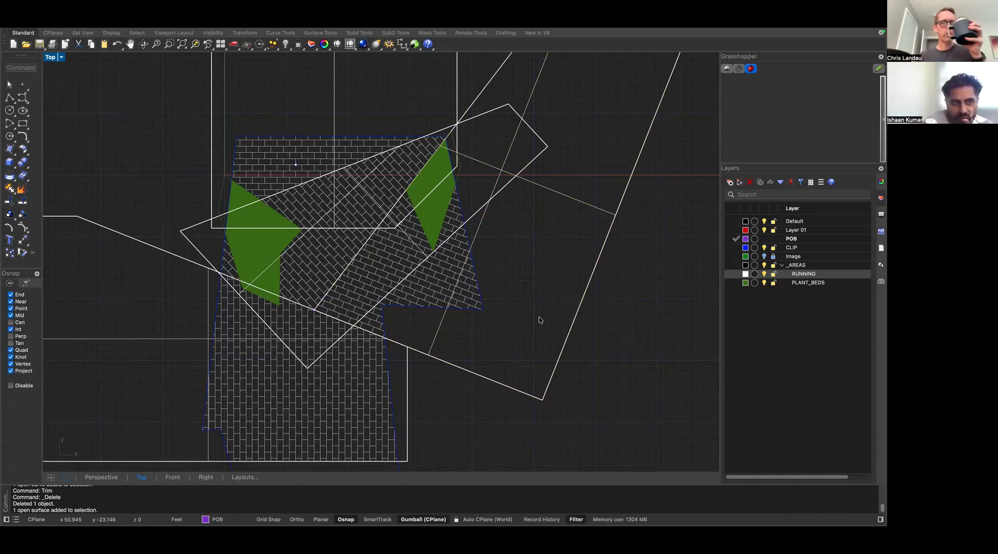
{"action": "left_click", "coordinate": [764, 277]}
{"action": "left_click", "coordinate": [765, 274]}
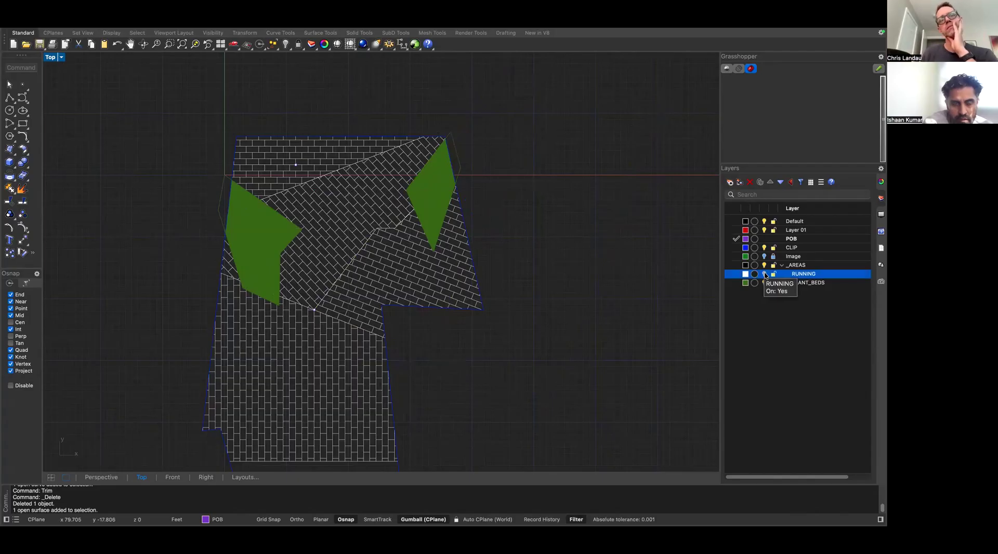
{"action": "left_click", "coordinate": [765, 273]}
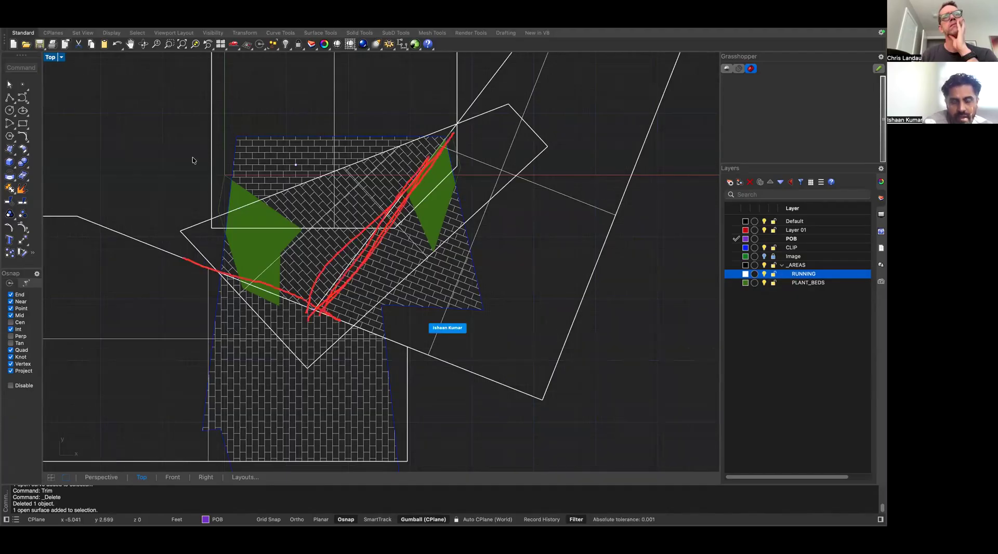
{"action": "left_click", "coordinate": [212, 151]}
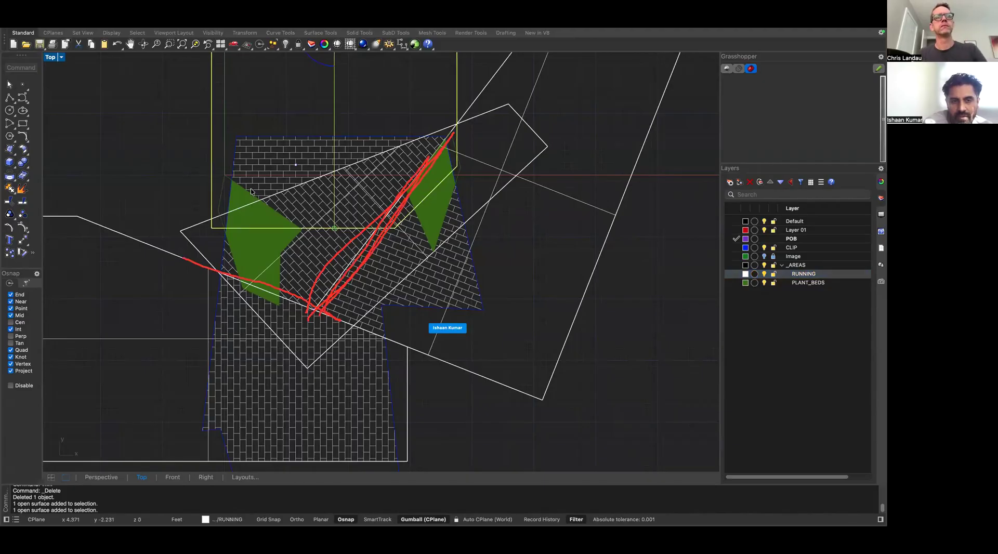
{"action": "left_click", "coordinate": [192, 176]}
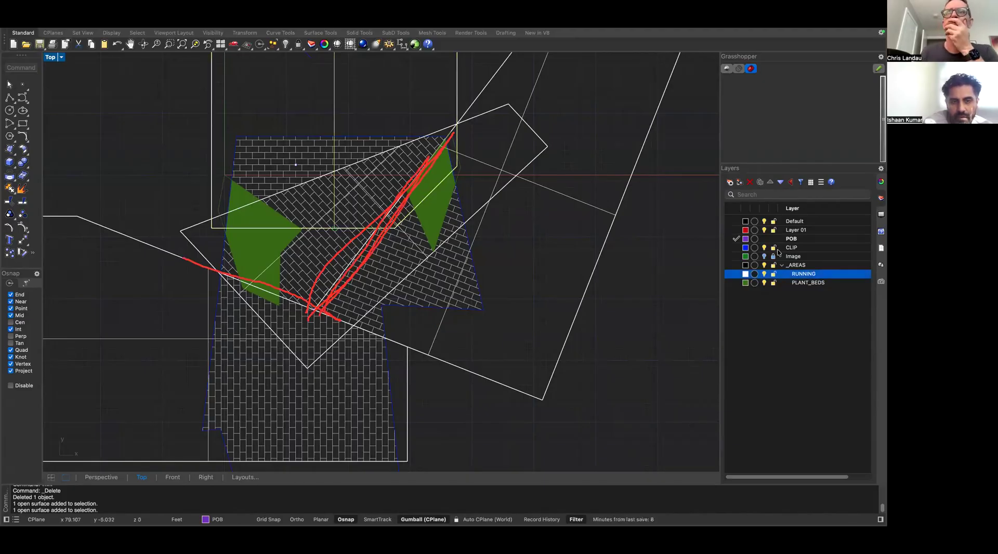
Rotate the central and eastern paving surfaces clockwise about the shared POB point, and hide the RUNNING sublayer to check the pavers
{"action": "left_click", "coordinate": [764, 274]}
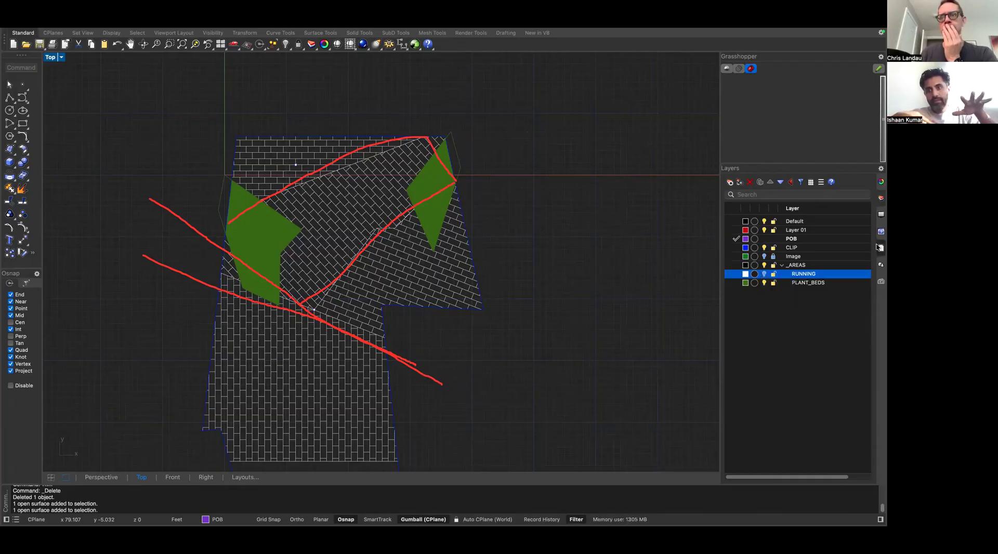
{"action": "left_click", "coordinate": [763, 273]}
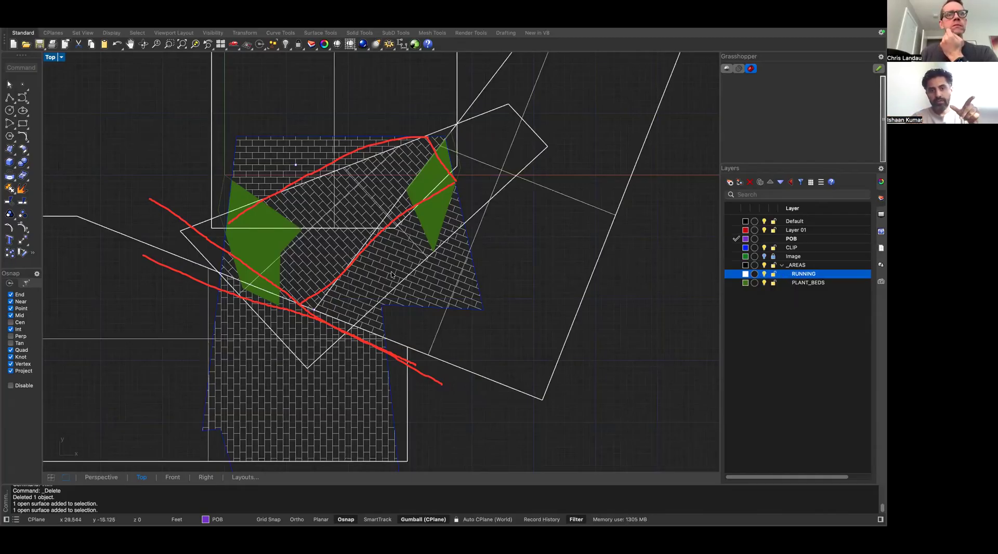
{"action": "left_click", "coordinate": [370, 240]}
{"action": "left_click", "coordinate": [301, 237], "text": "shift"}
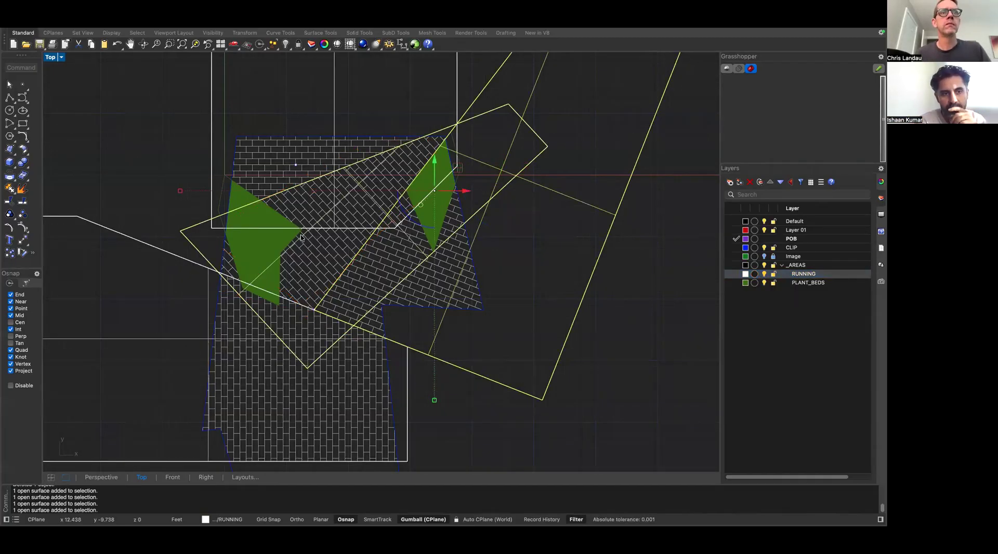
{"action": "type", "text": "ro"}
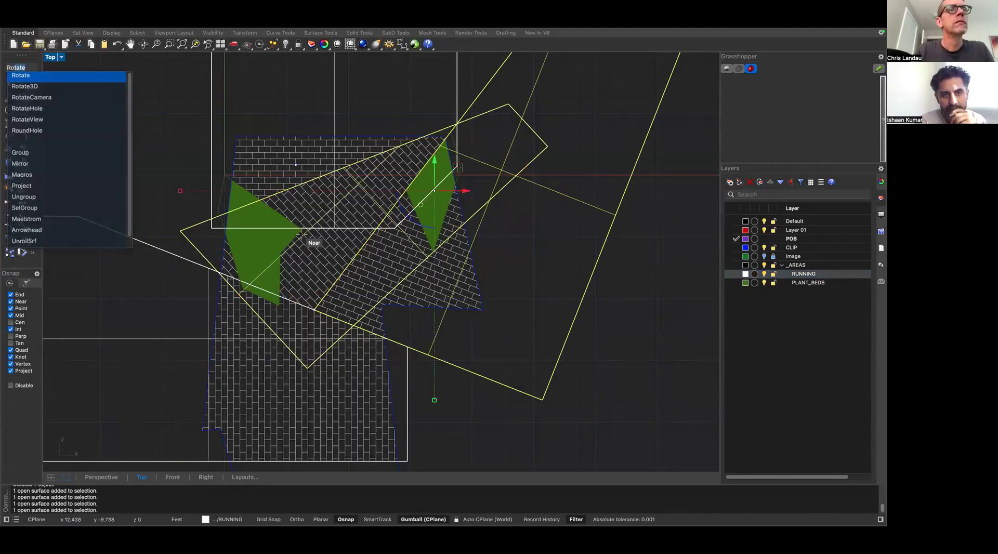
{"action": "key", "text": "Return"}
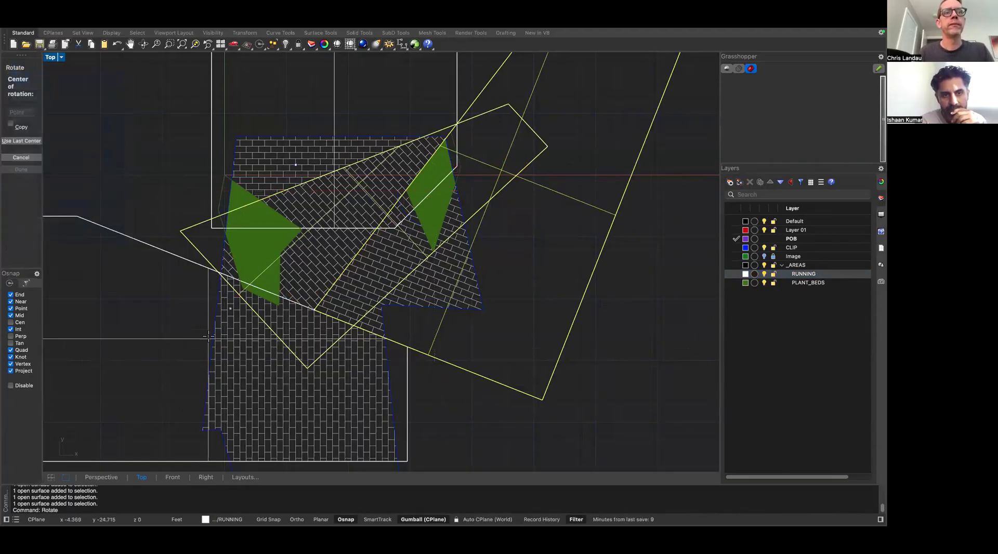
{"action": "left_click", "coordinate": [314, 310]}
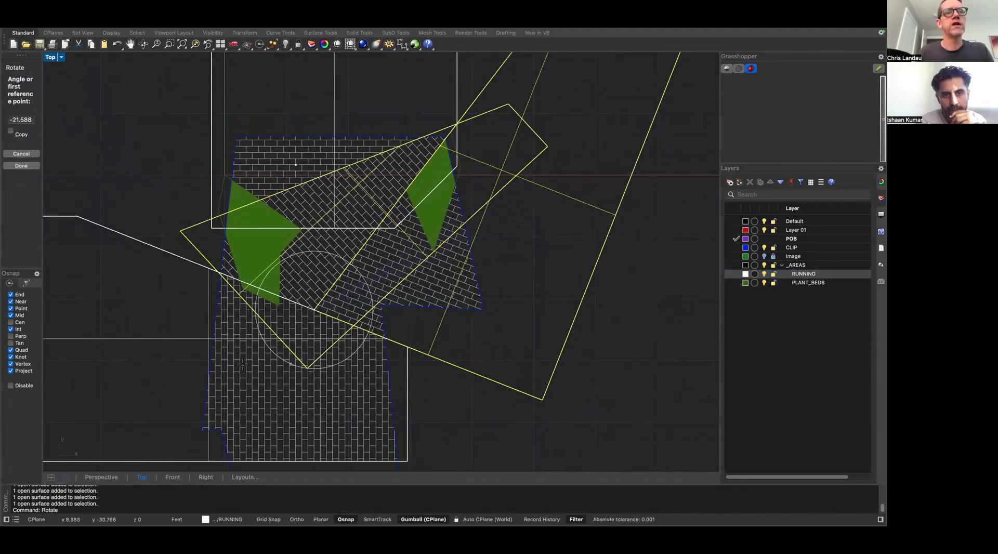
{"action": "left_click", "coordinate": [354, 325]}
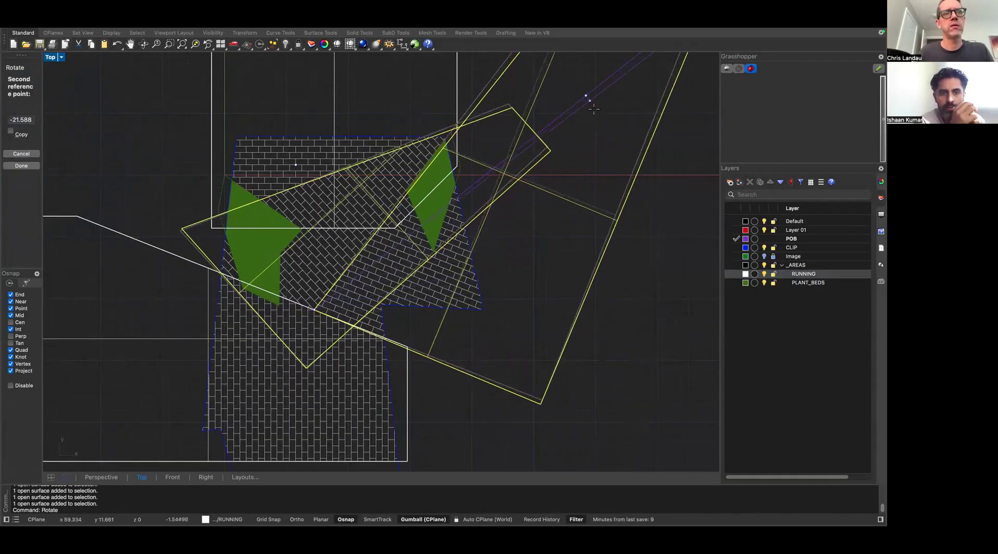
{"action": "left_click", "coordinate": [601, 166]}
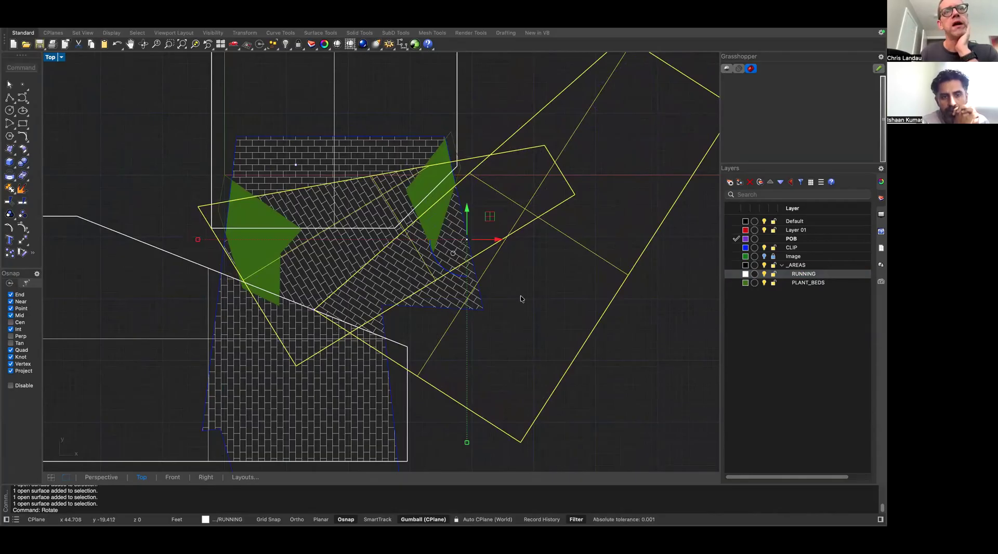
{"action": "left_click", "coordinate": [536, 304]}
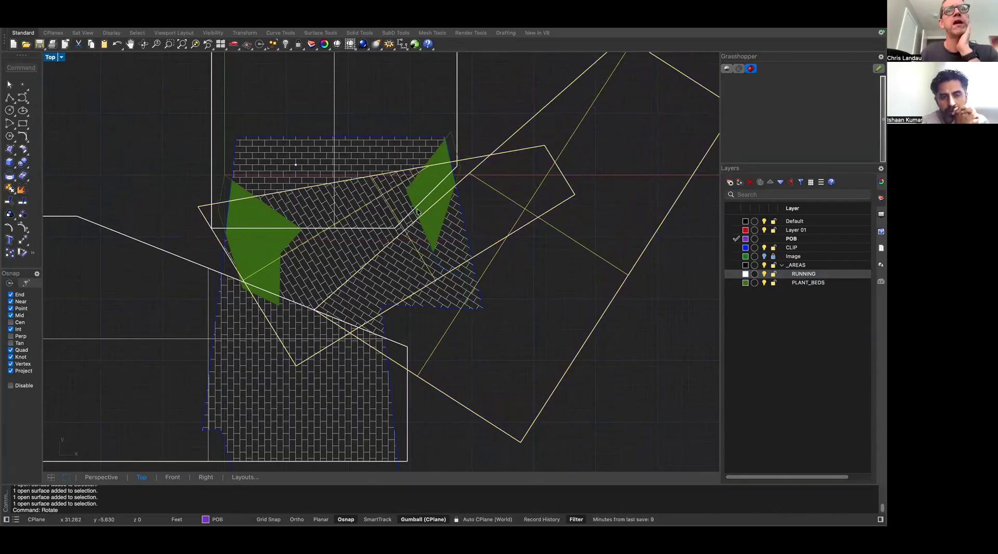
{"action": "left_click", "coordinate": [764, 274]}
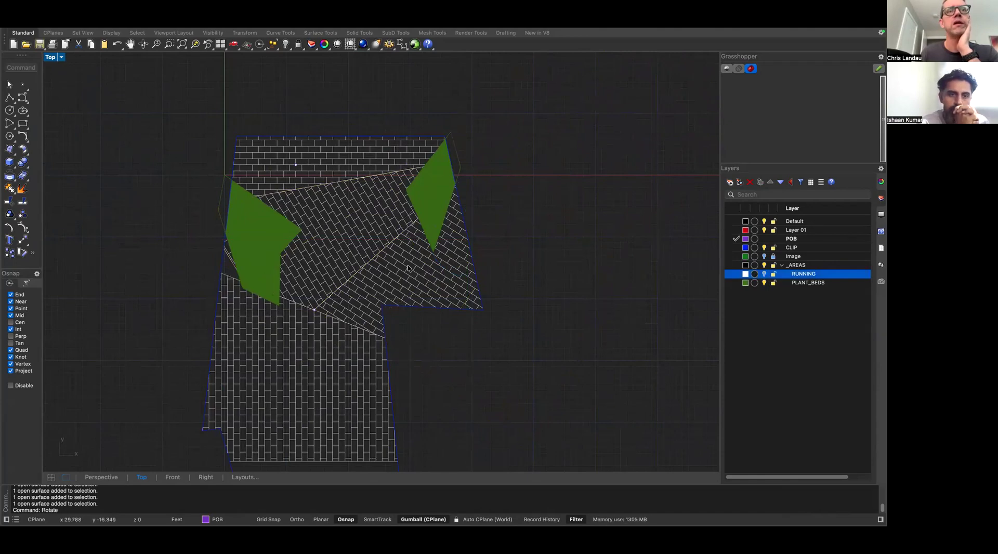
Show the RUNNING sublayer alongside the Perspective view and raise the northern paving surface slightly in the vertical direction
{"action": "double_click", "coordinate": [50, 57]}
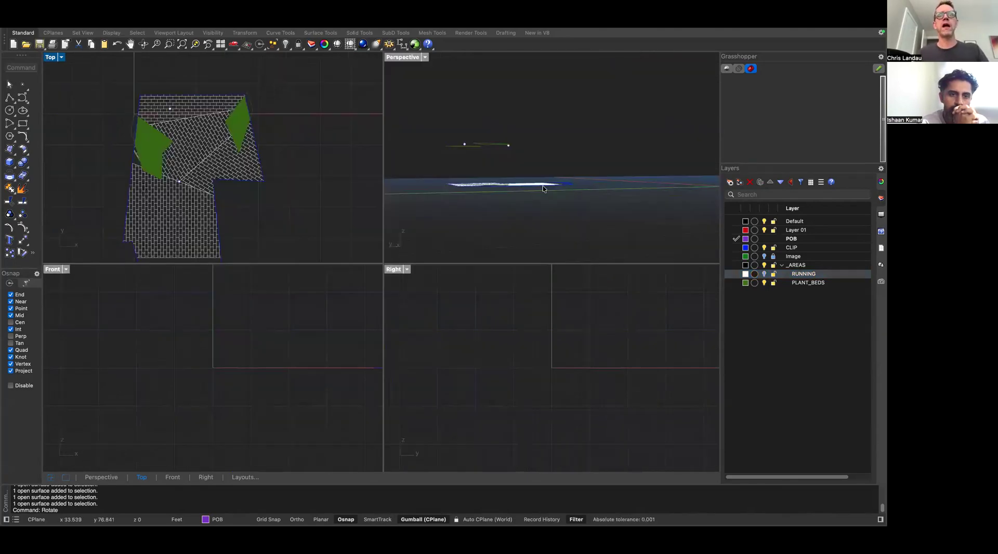
{"action": "left_click", "coordinate": [765, 272]}
{"action": "right_click_drag", "start_coordinate": [281, 141], "coordinate": [325, 194]}
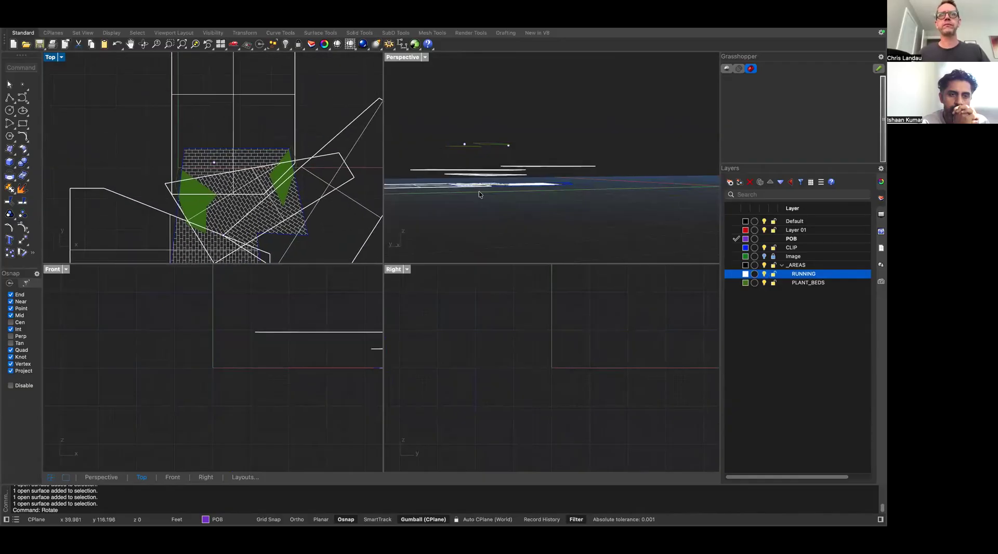
{"action": "right_click_drag", "start_coordinate": [517, 182], "coordinate": [469, 189]}
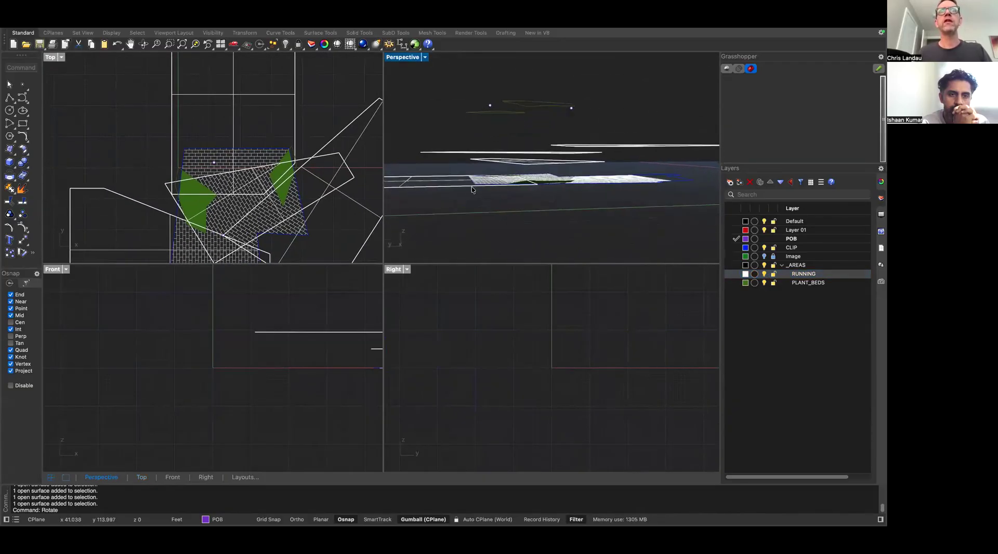
{"action": "left_click", "coordinate": [464, 188]}
{"action": "left_click_drag", "start_coordinate": [406, 156], "coordinate": [406, 153]}
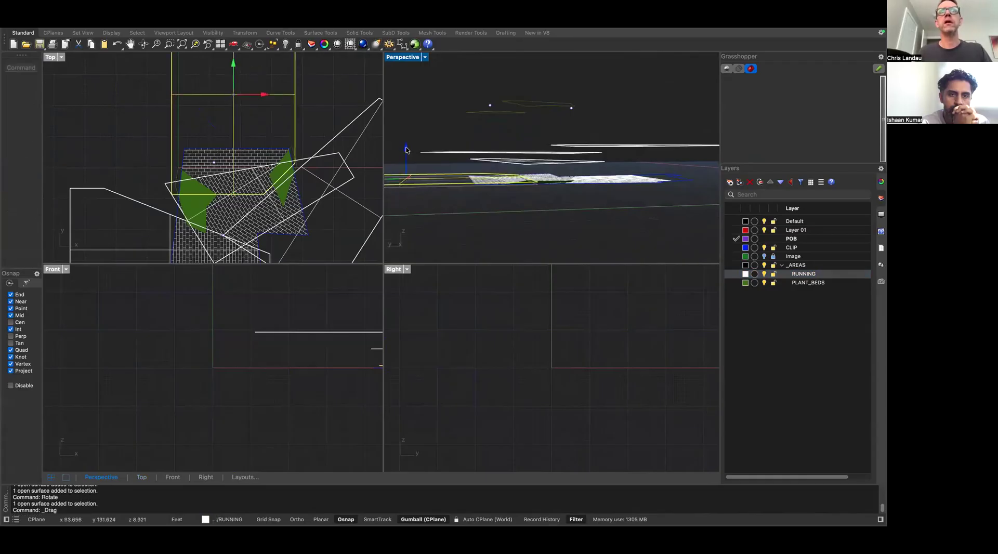
Hide the RUNNING sublayer and inspect the paver edges around the western planting bed in the Top view
{"action": "left_click", "coordinate": [764, 274]}
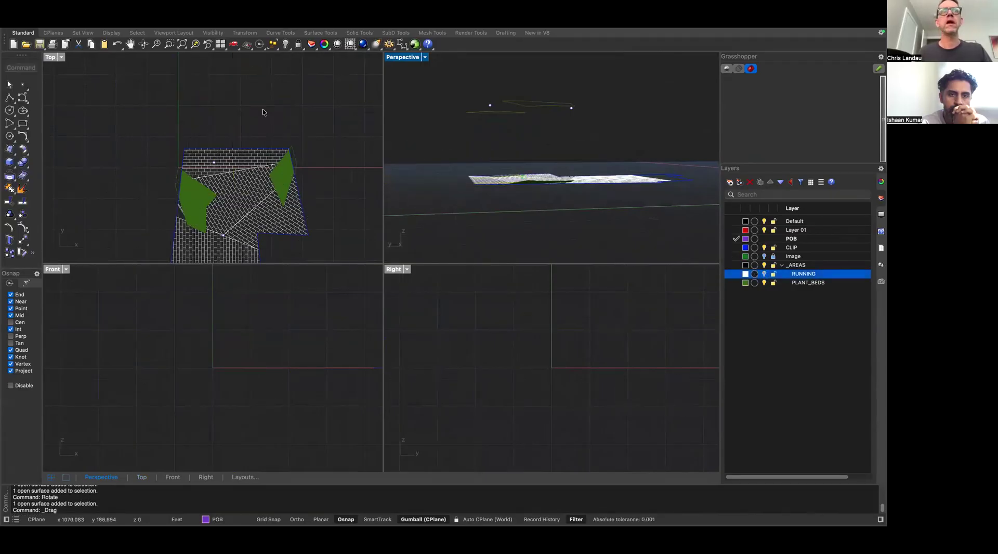
{"action": "scroll", "coordinate": [239, 170], "scroll_direction": "up", "scroll_amount": 6}
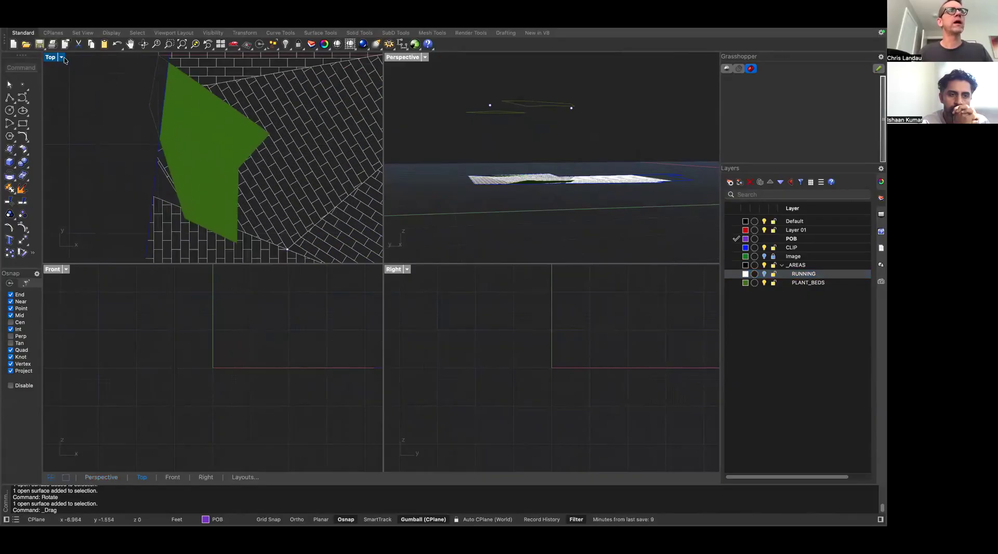
{"action": "double_click", "coordinate": [50, 57]}
{"action": "scroll", "coordinate": [338, 214], "scroll_direction": "up", "scroll_amount": 3}
{"action": "scroll", "coordinate": [358, 217], "scroll_direction": "down", "scroll_amount": 10}
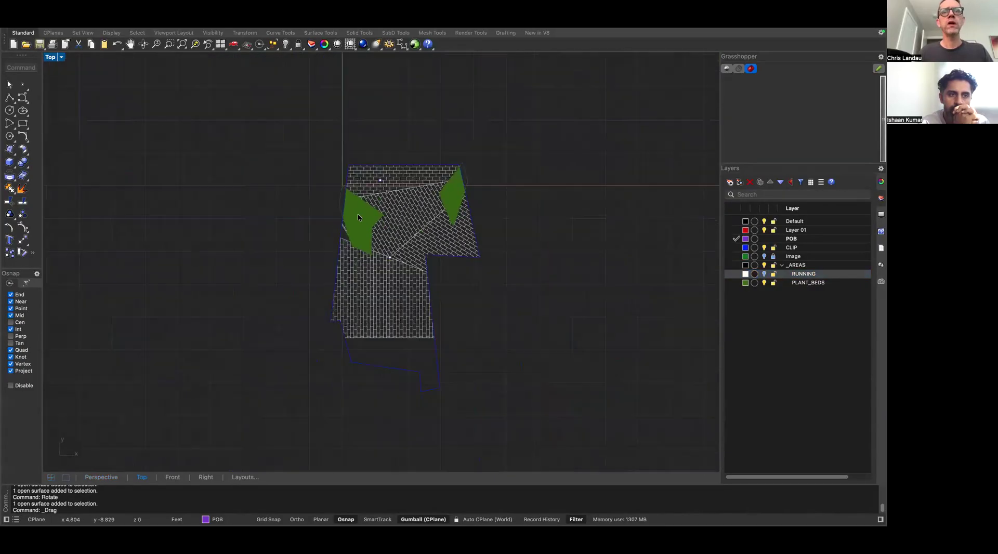
Show the RUNNING sublayer and scale up the central paving surface from its eastern corner, extending it westward
{"action": "left_click", "coordinate": [785, 274]}
{"action": "left_click", "coordinate": [764, 274]}
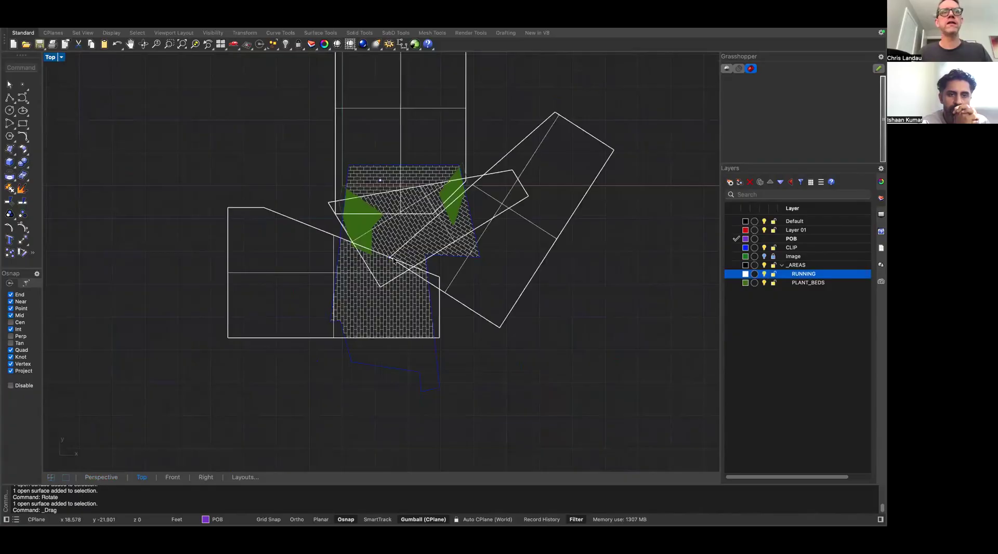
{"action": "left_click", "coordinate": [341, 228]}
{"action": "left_click", "coordinate": [514, 207]}
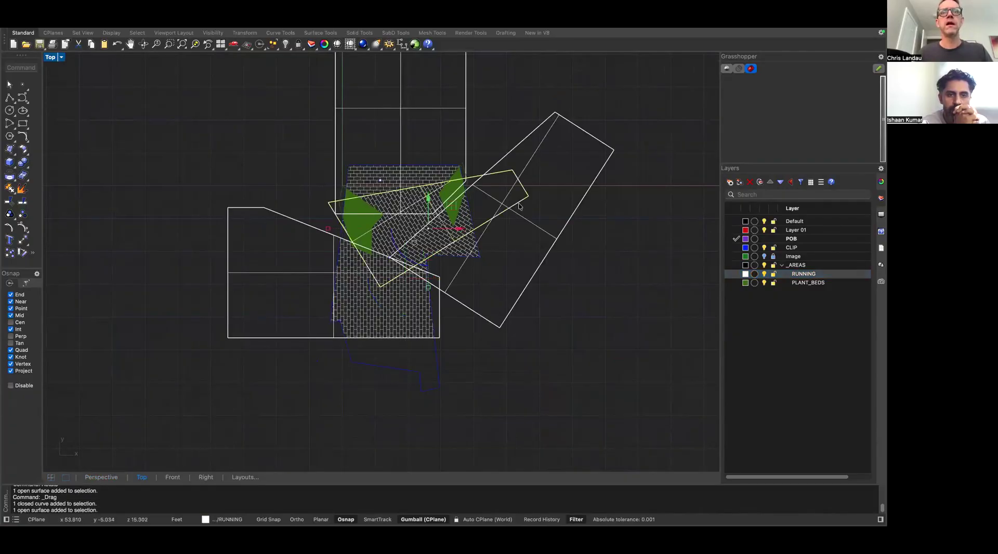
{"action": "type", "text": "S"}
{"action": "key", "text": "Return"}
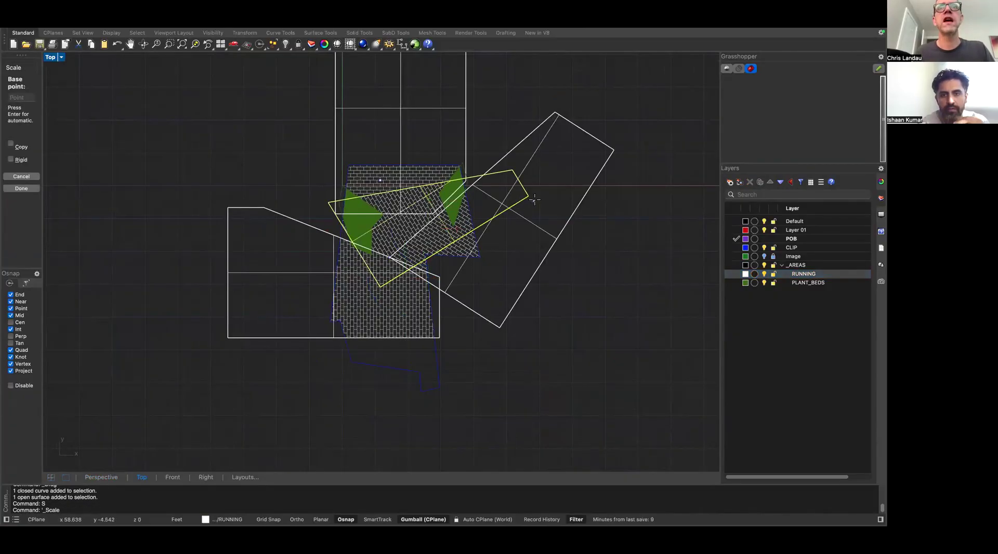
{"action": "left_click", "coordinate": [529, 197]}
{"action": "left_click", "coordinate": [541, 181]}
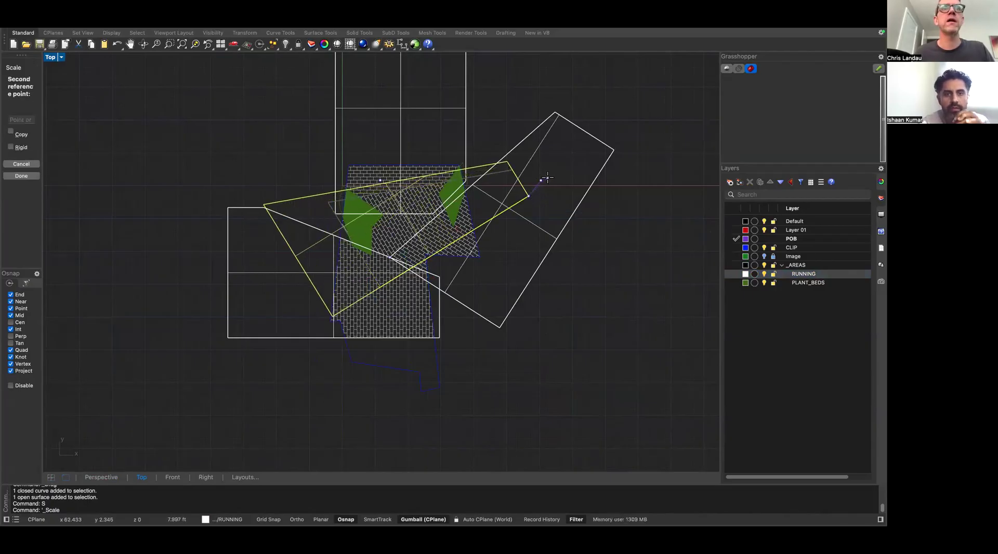
{"action": "left_click", "coordinate": [545, 177]}
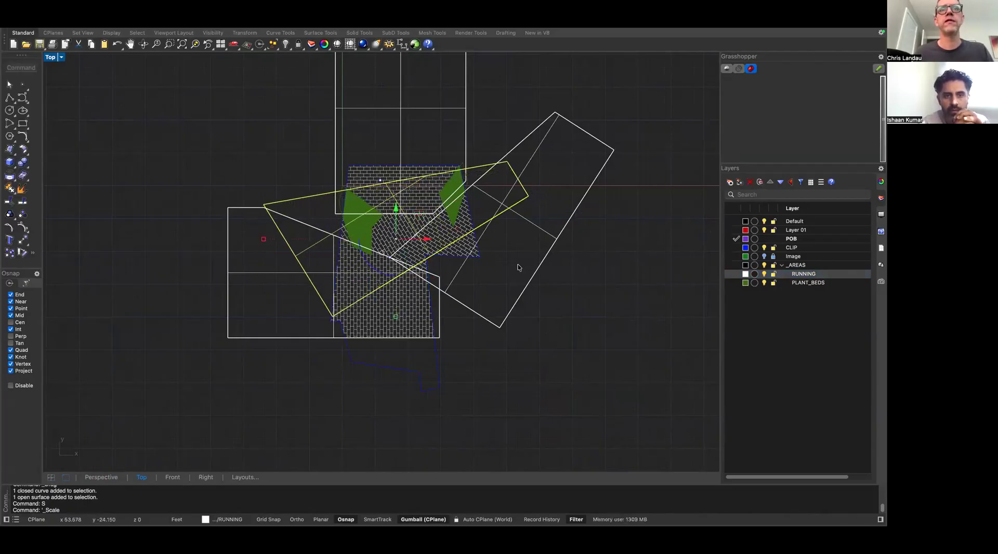
{"action": "scroll", "coordinate": [406, 193], "scroll_direction": "up", "scroll_amount": 3}
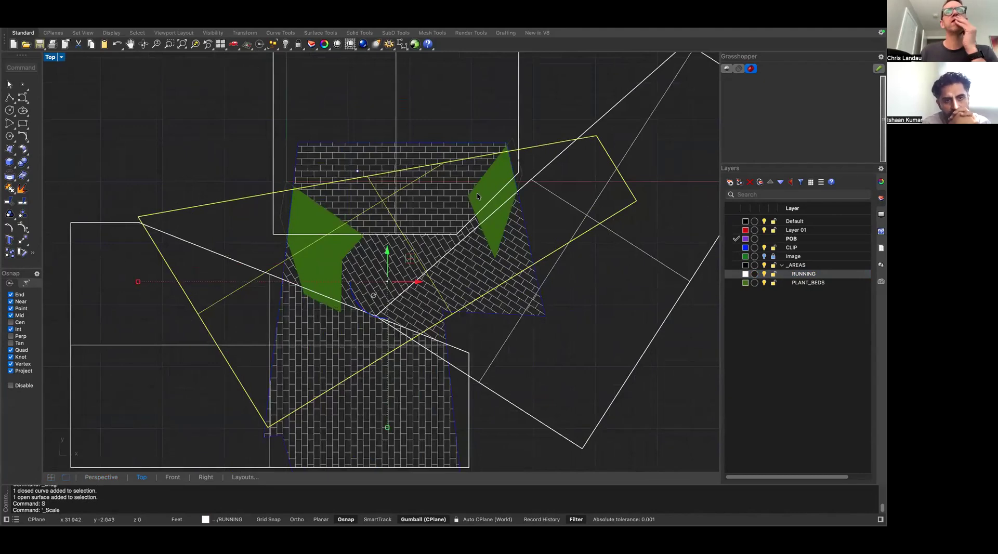
Raise the enlarged central paving surface vertically above the northern surface, and clear the selection to check the pavers
{"action": "left_click", "coordinate": [274, 212], "text": "shift"}
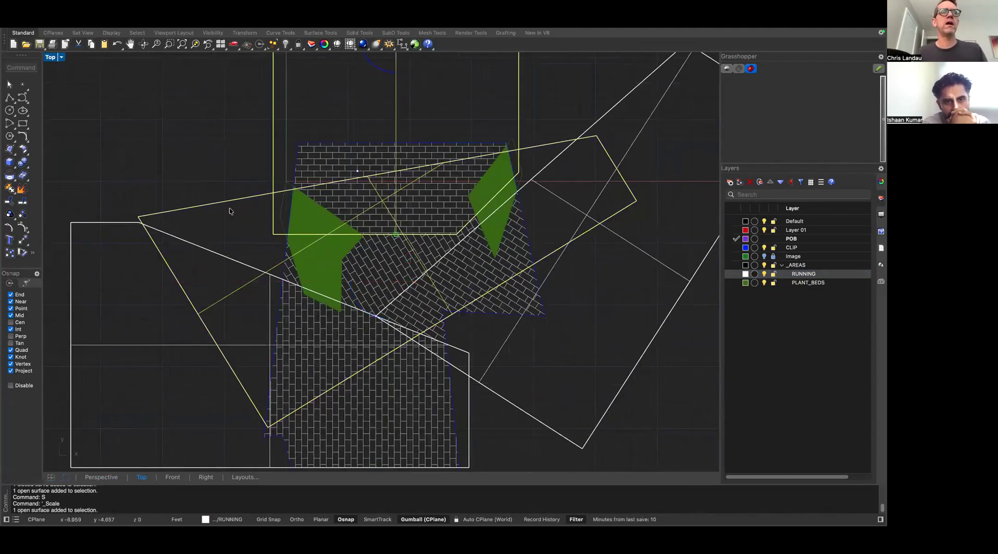
{"action": "left_click", "coordinate": [229, 208], "text": "shift"}
{"action": "double_click", "coordinate": [51, 59]}
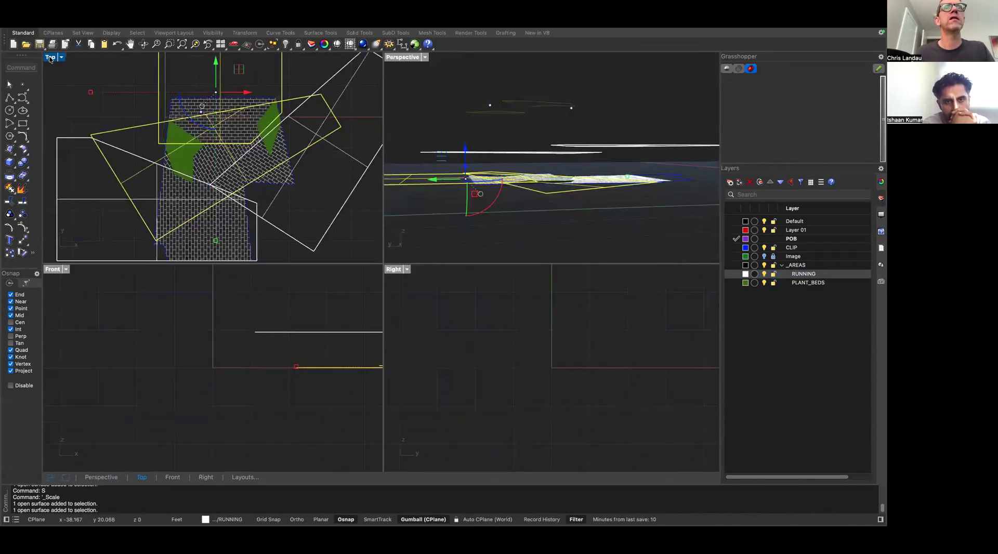
{"action": "mouse_move", "coordinate": [569, 208]}
{"action": "right_mouse_down"}
{"action": "mouse_move", "coordinate": [538, 185]}
{"action": "mouse_move", "coordinate": [552, 216]}
{"action": "right_mouse_up"}
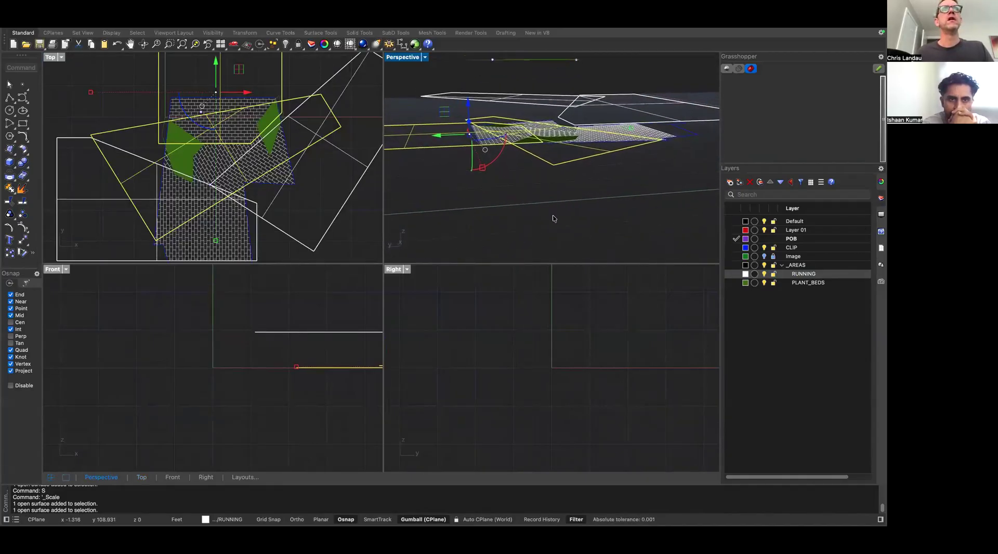
{"action": "left_click", "coordinate": [541, 129], "text": "shift"}
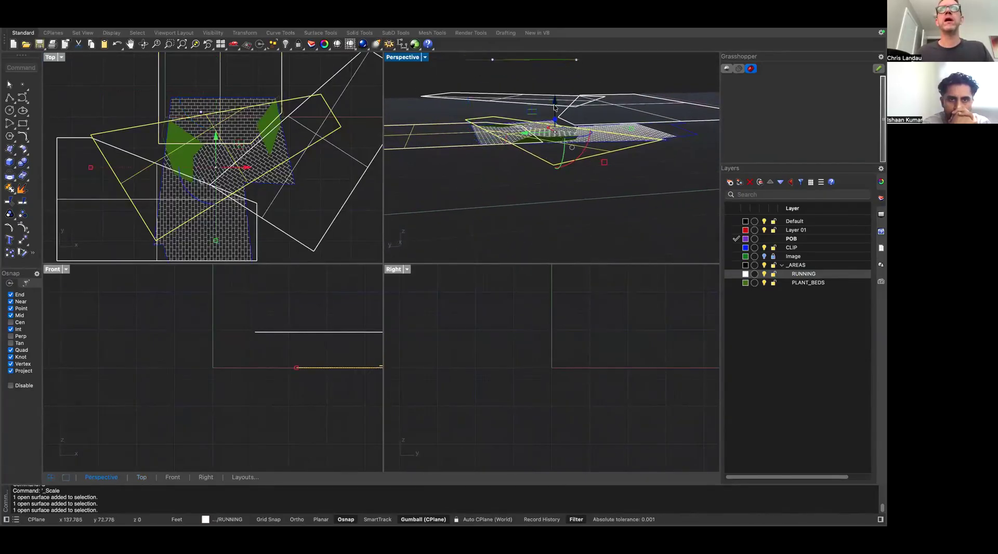
{"action": "left_click_drag", "start_coordinate": [555, 100], "coordinate": [556, 93]}
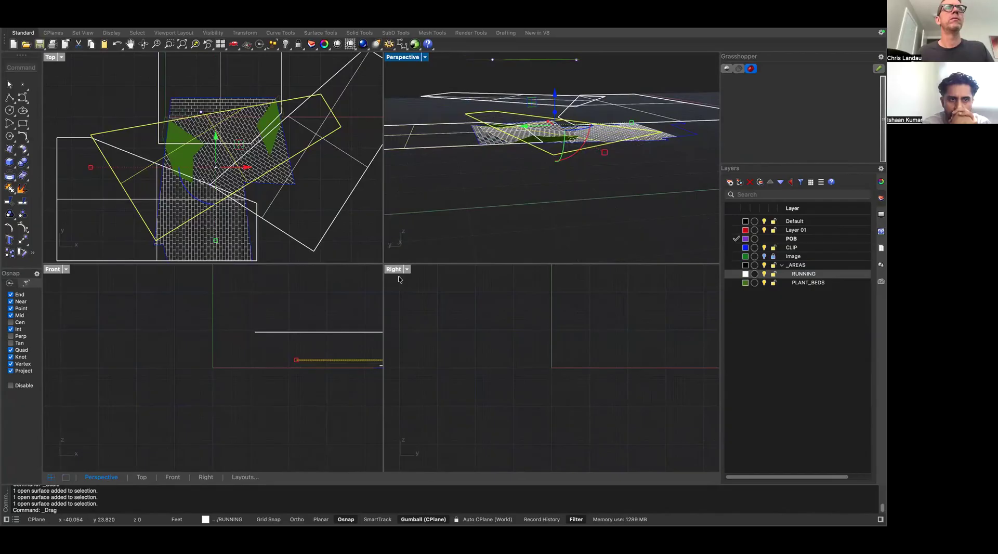
{"action": "left_click", "coordinate": [118, 100]}
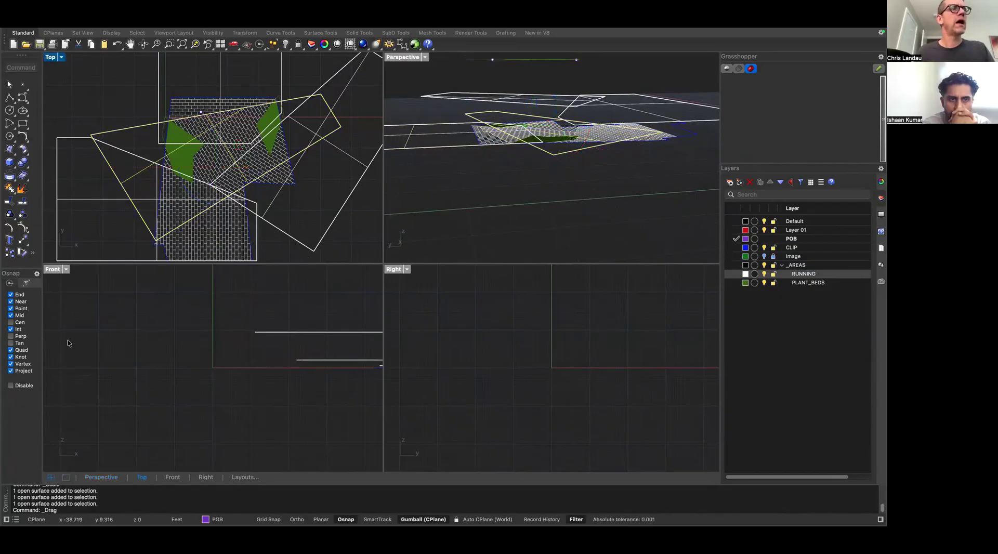
{"action": "right_click_drag", "start_coordinate": [273, 153], "coordinate": [269, 158]}
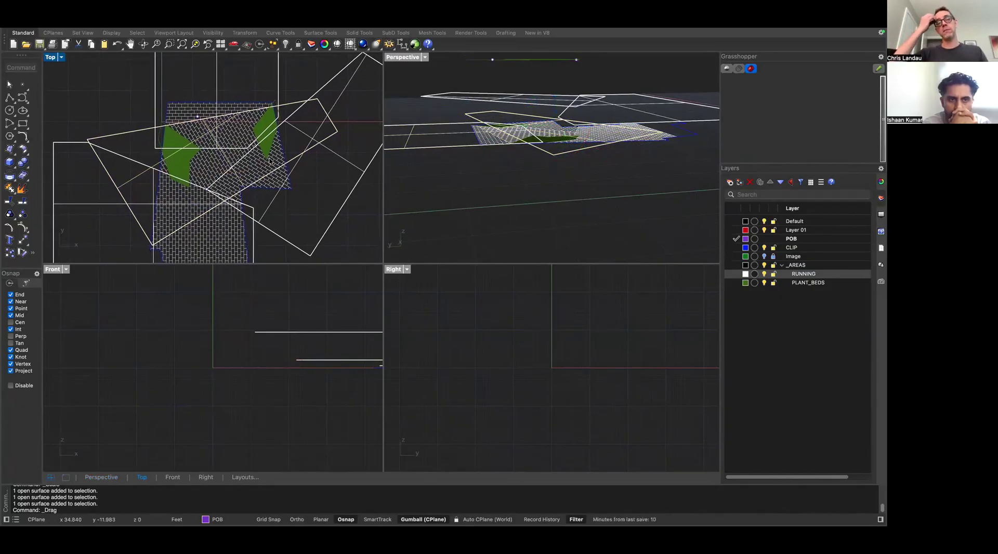
{"action": "right_click_drag", "start_coordinate": [198, 172], "coordinate": [227, 172]}
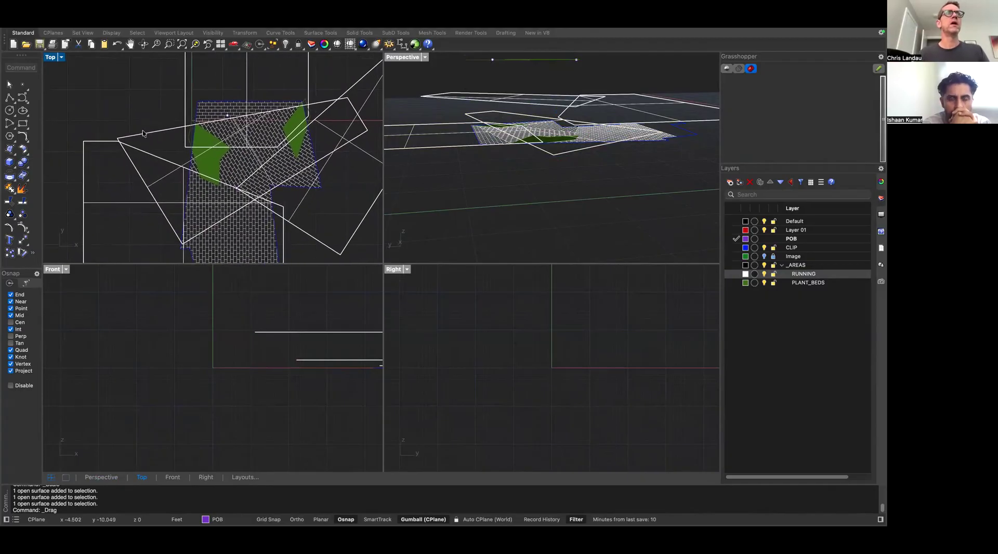
Reset the Top view's construction plane to World Top
{"action": "type", "text": "CPlane"}
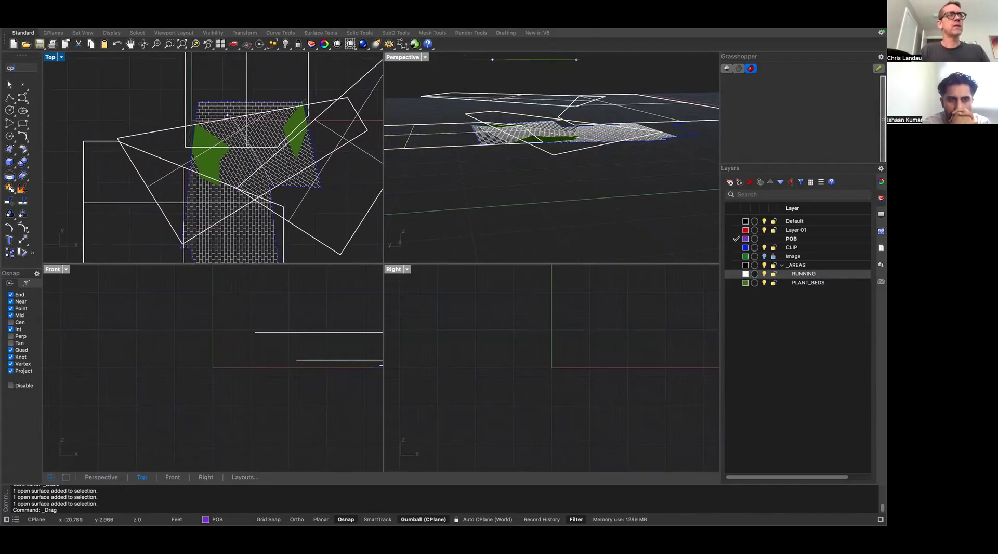
{"action": "key", "text": "Return"}
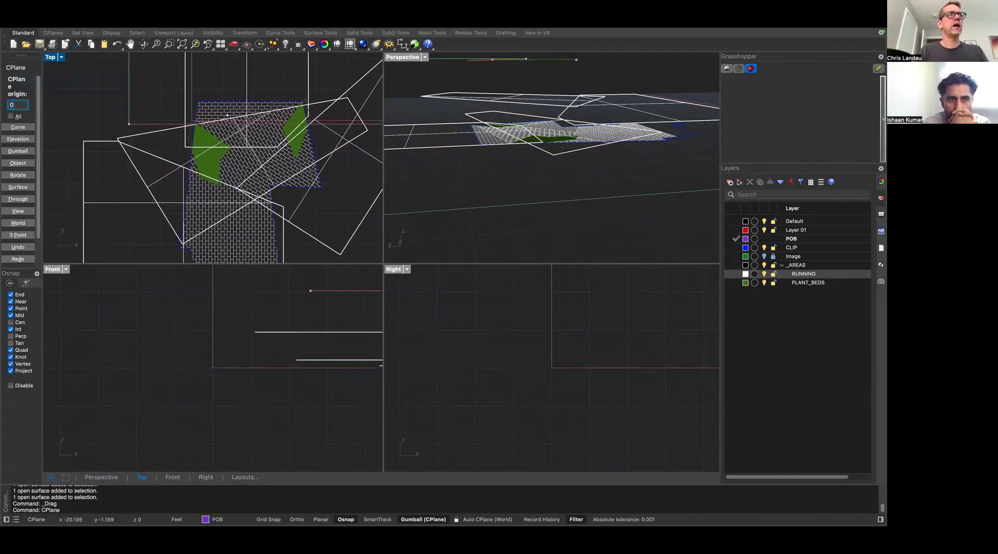
{"action": "type", "text": "0"}
{"action": "key", "text": "Return"}
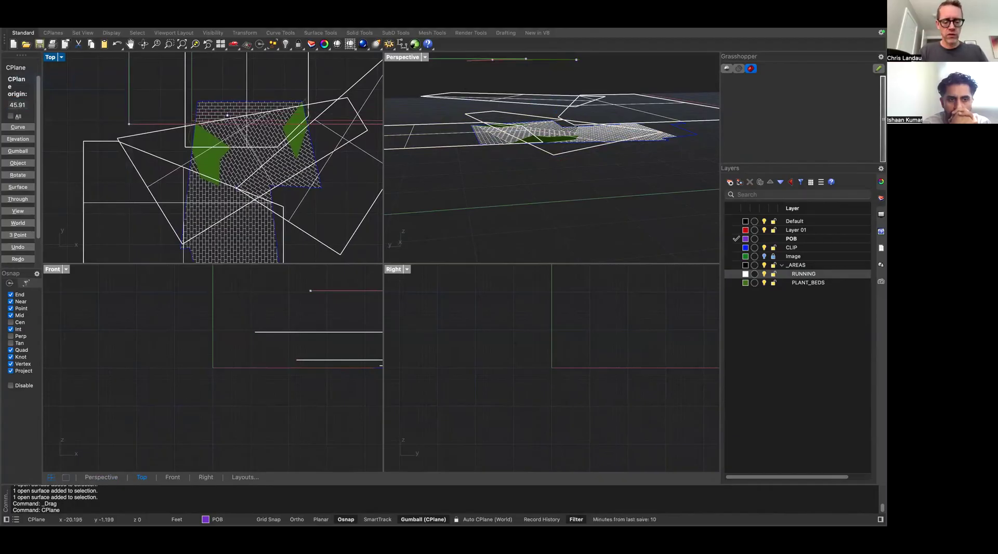
{"action": "type", "text": "w"}
{"action": "key", "text": "Return"}
{"action": "type", "text": "t"}
{"action": "key", "text": "Return"}
{"action": "key", "text": "Return"}
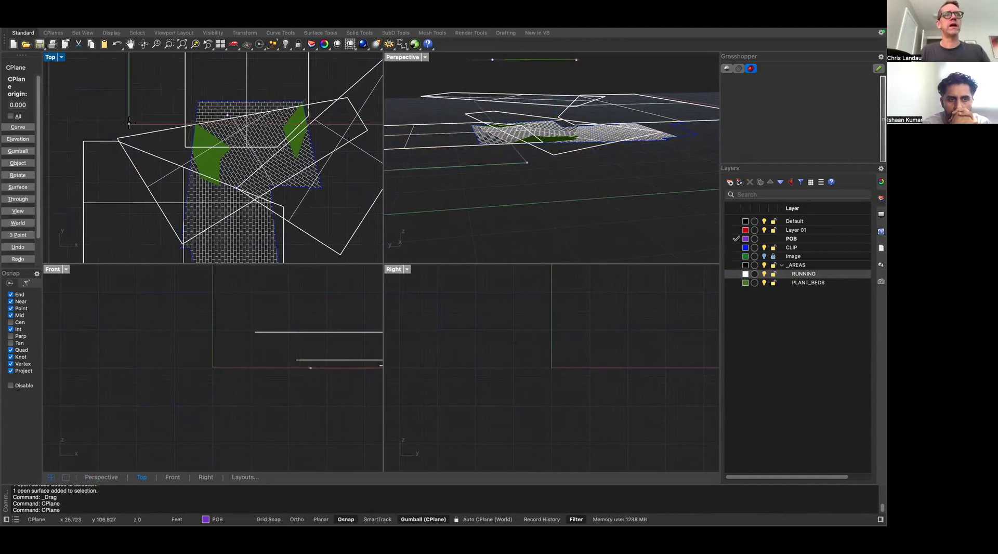
Maximize the Top view and examine the brick pavers between the two planting beds
{"action": "key", "text": "Escape"}
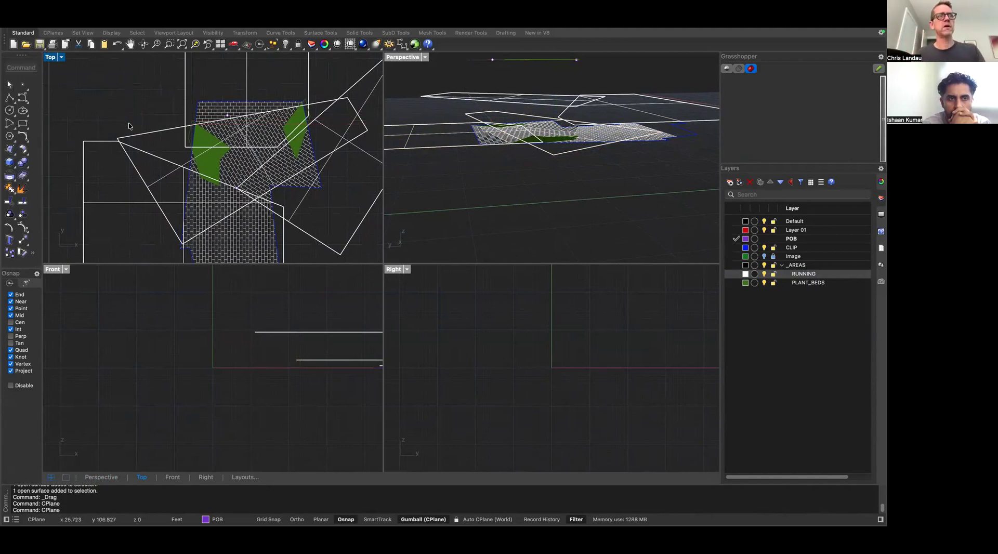
{"action": "double_click", "coordinate": [49, 58]}
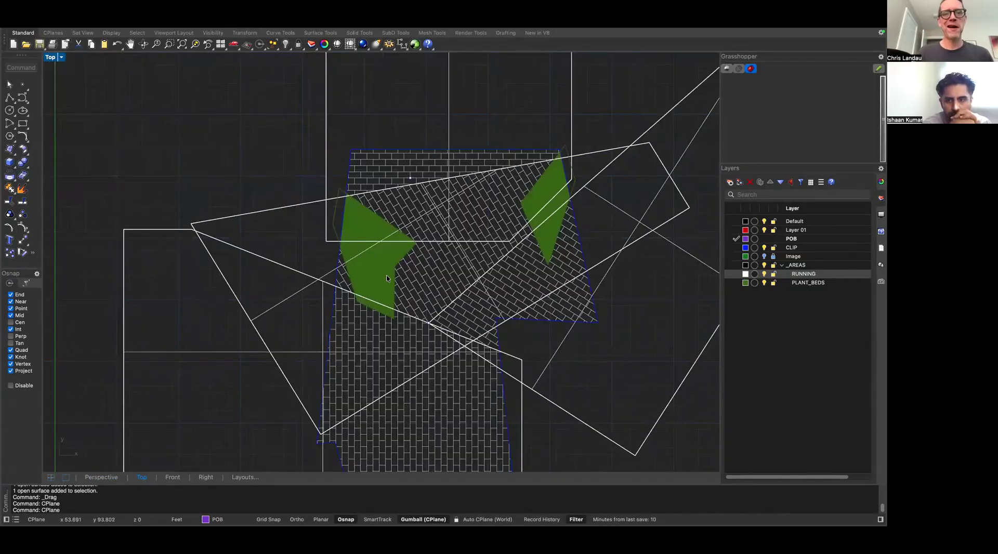
{"action": "right_click_drag", "start_coordinate": [534, 312], "coordinate": [411, 287]}
{"action": "scroll", "coordinate": [451, 298], "scroll_direction": "down", "scroll_amount": 3}
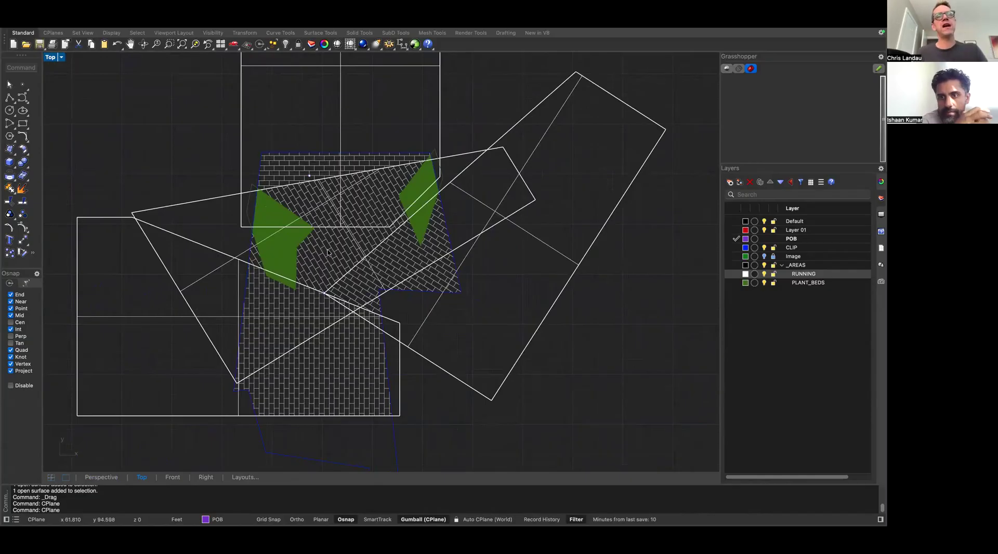
{"action": "scroll", "coordinate": [327, 253], "scroll_direction": "up", "scroll_amount": 3}
{"action": "scroll", "coordinate": [327, 253], "scroll_direction": "up", "scroll_amount": 2}
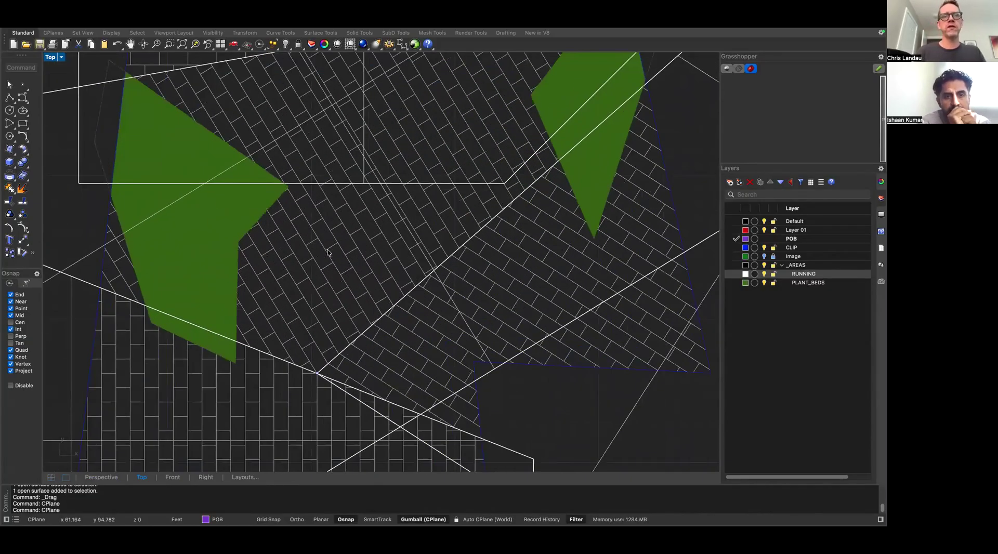
Switch to Grasshopper and move the area-deconstruct component with its text and number parameters lower, clearing space beside the paver component's inputs
{"action": "key", "text": "ctrl+Right"}
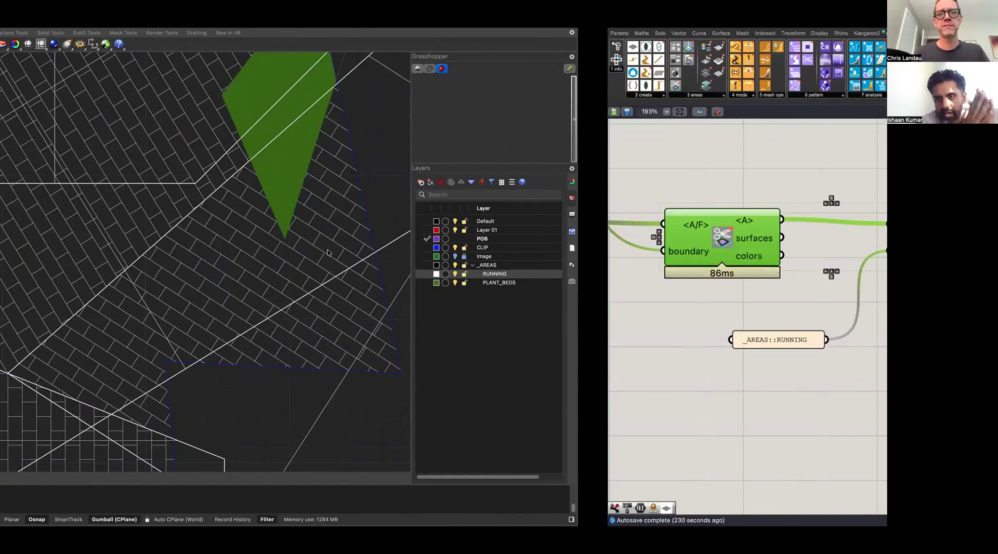
{"action": "right_click_drag", "start_coordinate": [460, 318], "coordinate": [643, 310]}
{"action": "scroll", "coordinate": [644, 310], "scroll_direction": "down", "scroll_amount": 1}
{"action": "scroll", "coordinate": [644, 309], "scroll_direction": "down", "scroll_amount": 5}
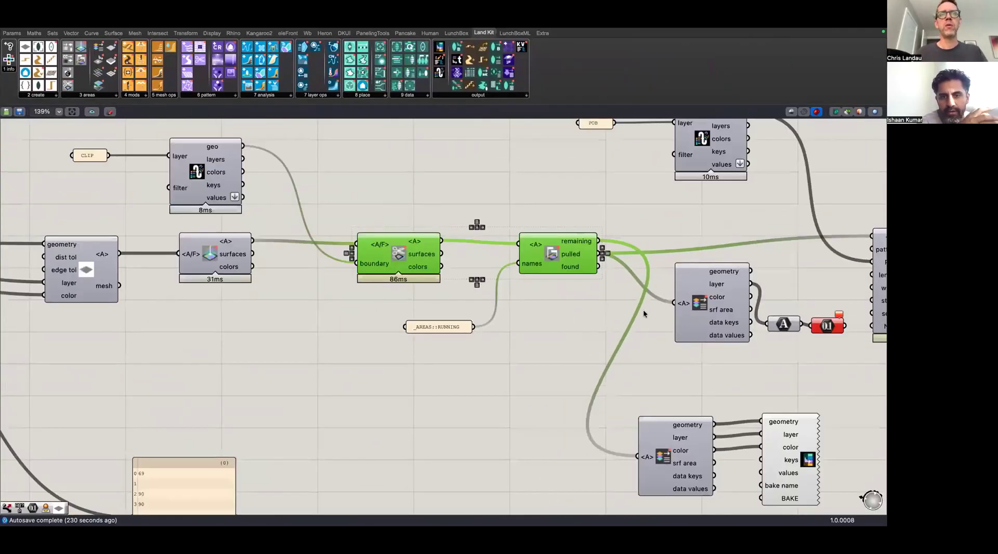
{"action": "right_click_drag", "start_coordinate": [805, 312], "coordinate": [676, 306]}
{"action": "scroll", "coordinate": [676, 306], "scroll_direction": "up", "scroll_amount": 3}
{"action": "right_click_drag", "start_coordinate": [774, 290], "coordinate": [638, 273]}
{"action": "scroll", "coordinate": [638, 273], "scroll_direction": "up", "scroll_amount": 2}
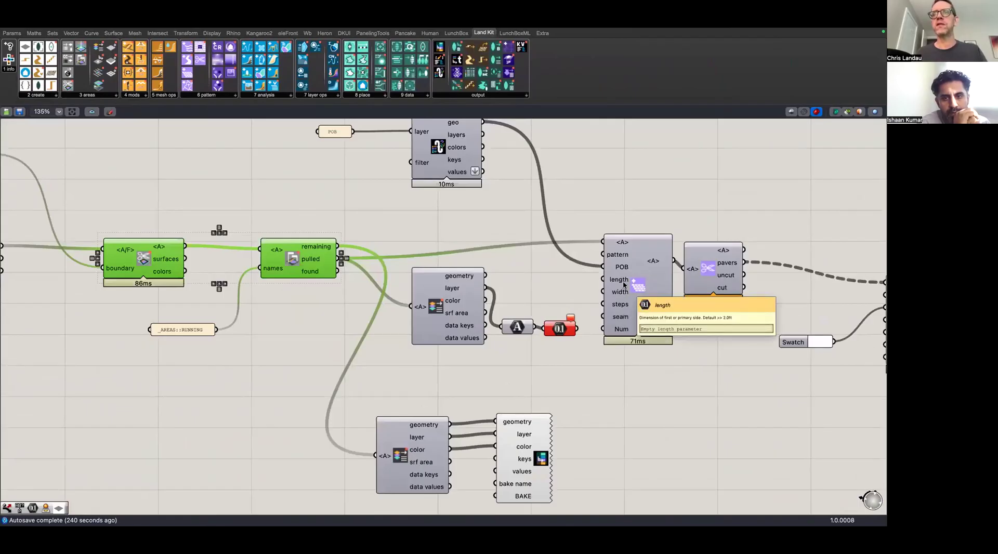
{"action": "left_click_drag", "start_coordinate": [567, 285], "coordinate": [424, 362]}
{"action": "left_click_drag", "start_coordinate": [451, 329], "coordinate": [408, 369]}
Add a 0.5 number slider and connect it to the paver component's width input
{"action": "double_click", "coordinate": [502, 292]}
{"action": "type", "text": "l"}
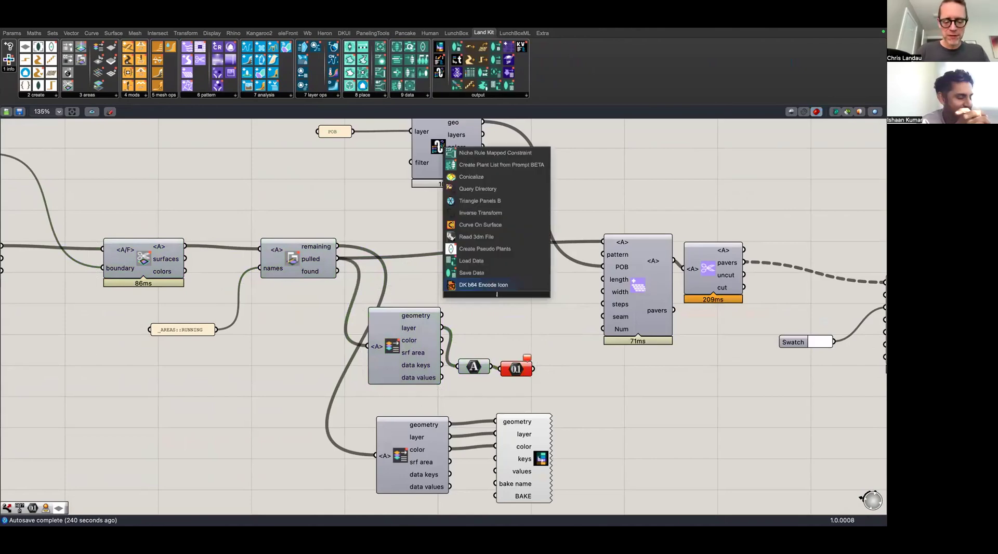
{"action": "type", "text": "0.5"}
{"action": "key", "text": "Return"}
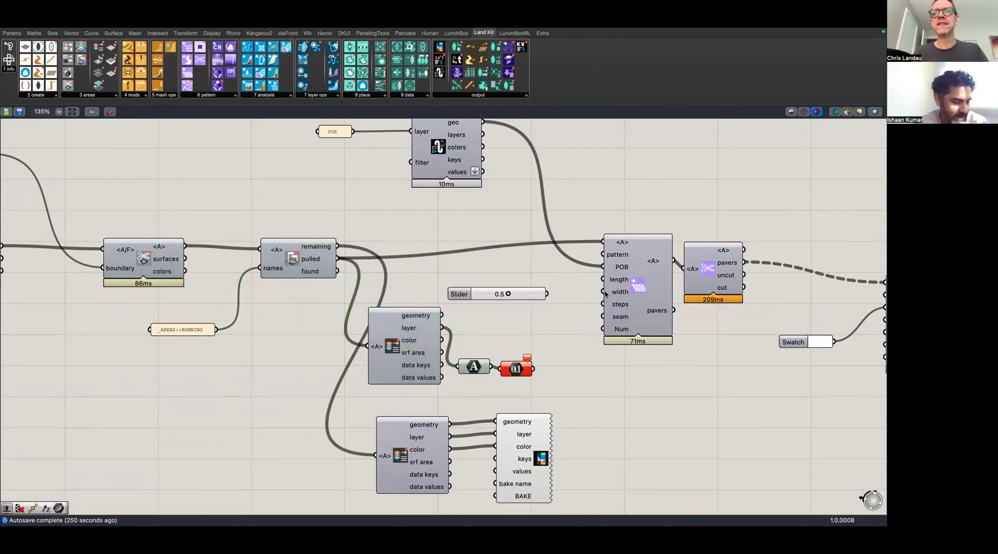
{"action": "left_click_drag", "start_coordinate": [604, 292], "coordinate": [547, 294]}
Add a 1.5 number slider and connect it to the paver component's length input
{"action": "double_click", "coordinate": [514, 266]}
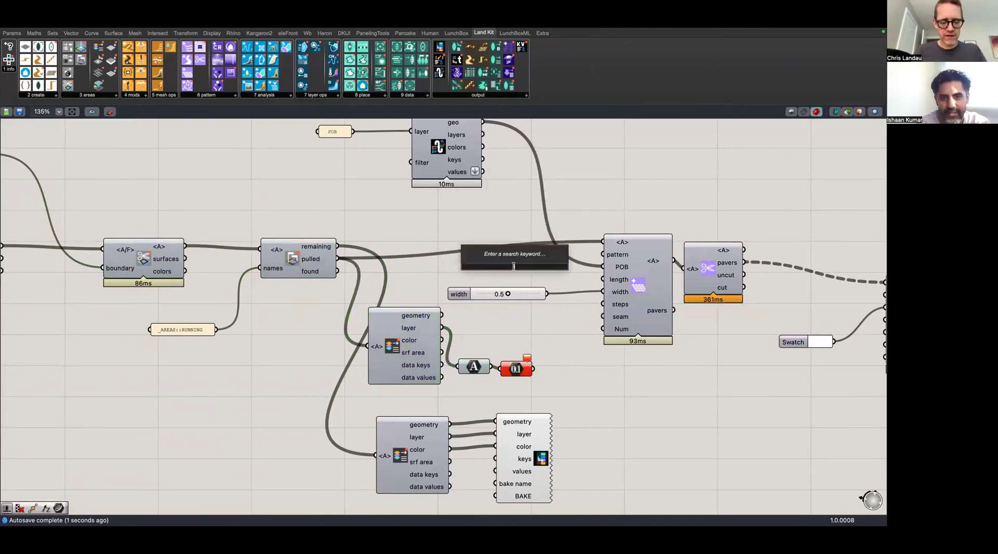
{"action": "type", "text": "1.5"}
{"action": "key", "text": "Return"}
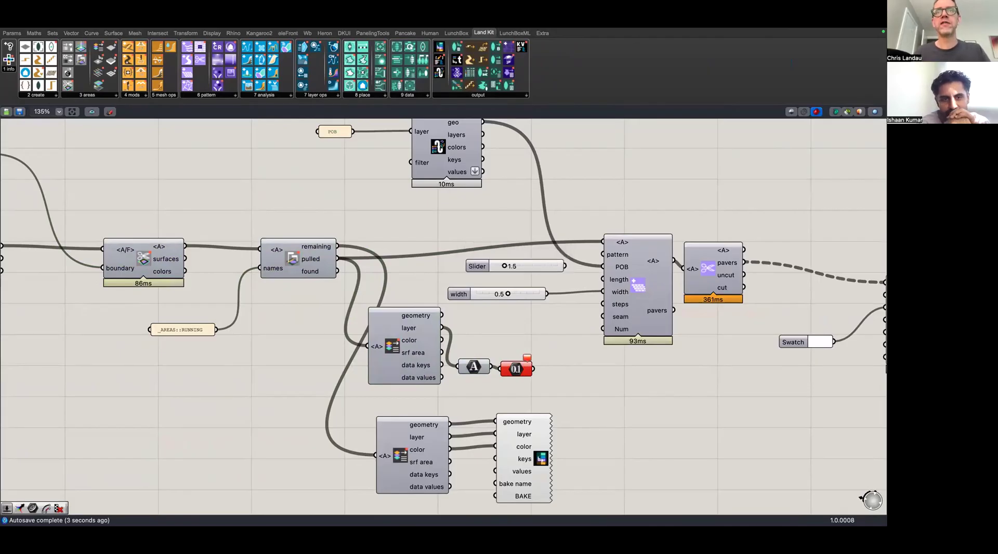
{"action": "left_click_drag", "start_coordinate": [546, 271], "coordinate": [619, 279]}
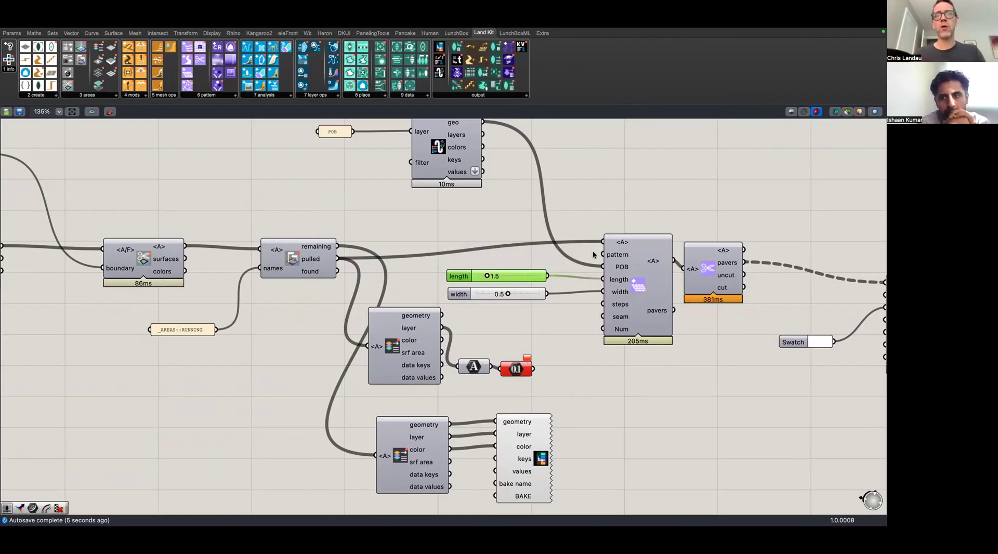
Add a number slider set to 6, name it "width (in)", and place it below the 0.5 slider
{"action": "double_click", "coordinate": [552, 333]}
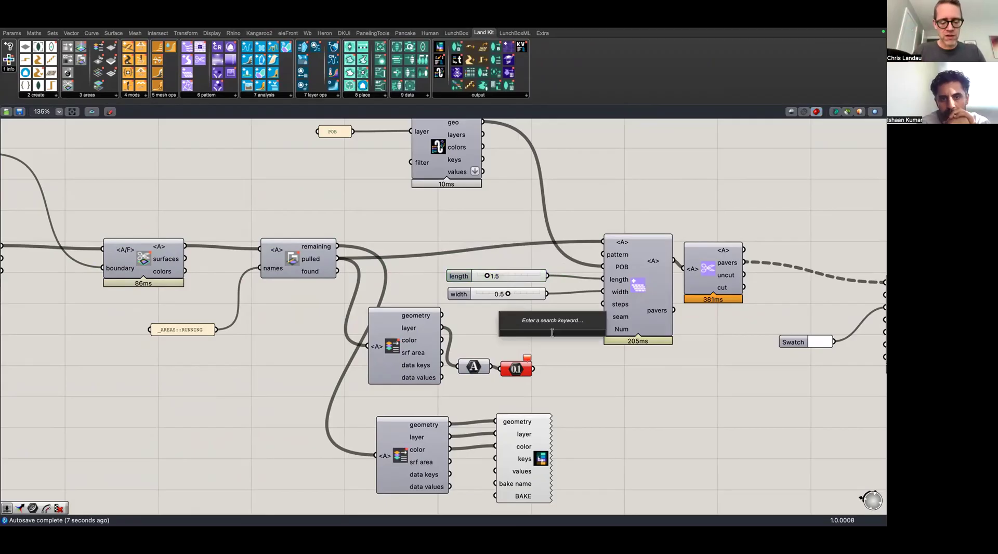
{"action": "type", "text": "6"}
{"action": "key", "text": "Return"}
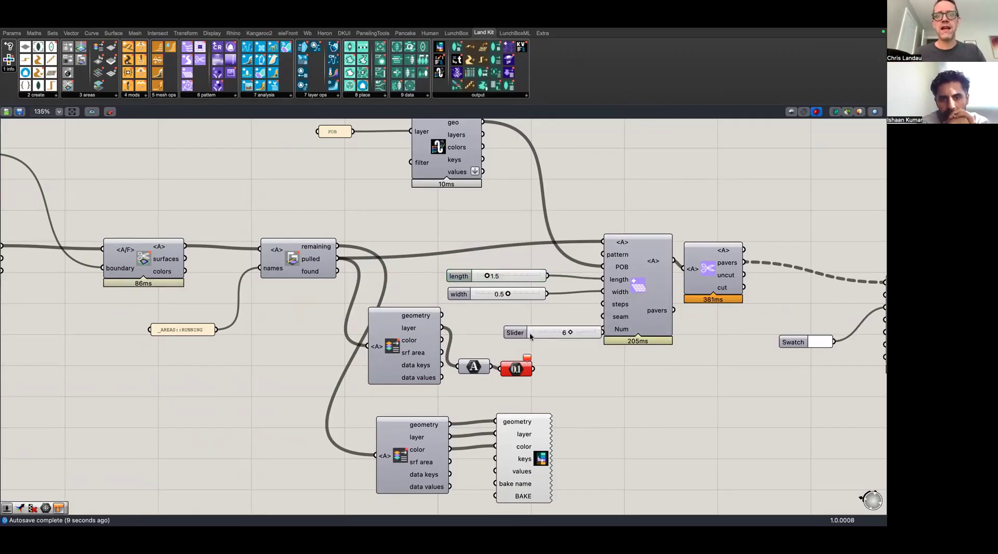
{"action": "right_click", "coordinate": [563, 335]}
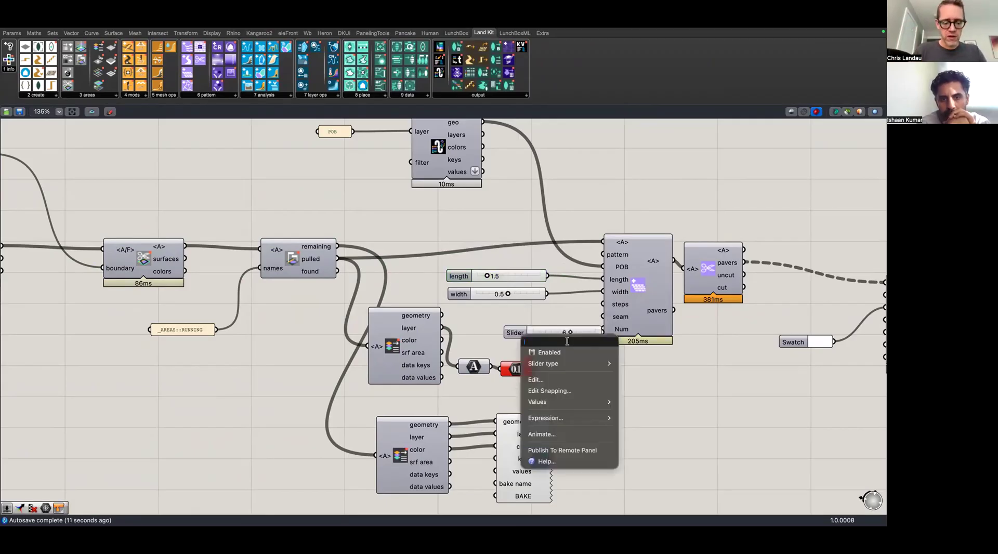
{"action": "type", "text": "widh"}
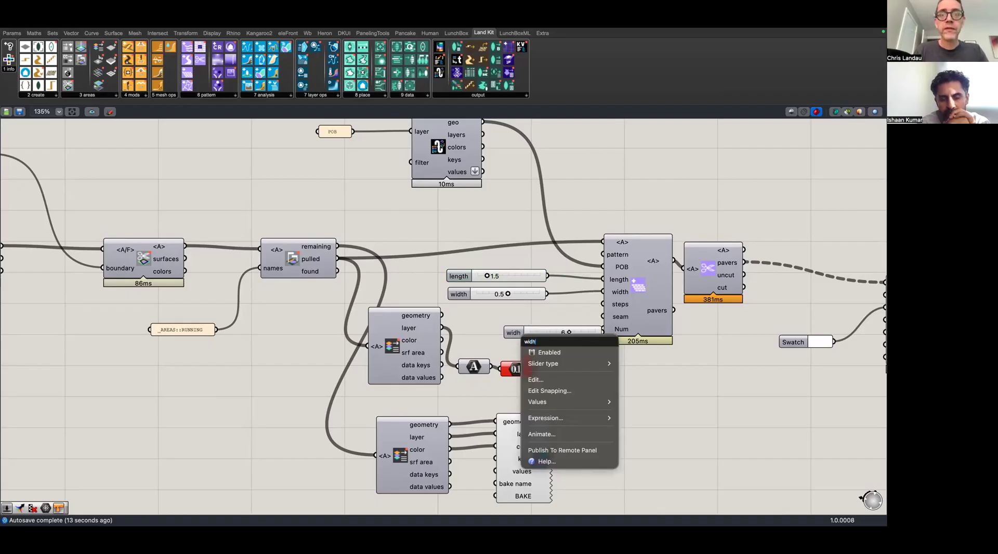
{"action": "type", "text": "tt"}
{"action": "type", "text": "/"}
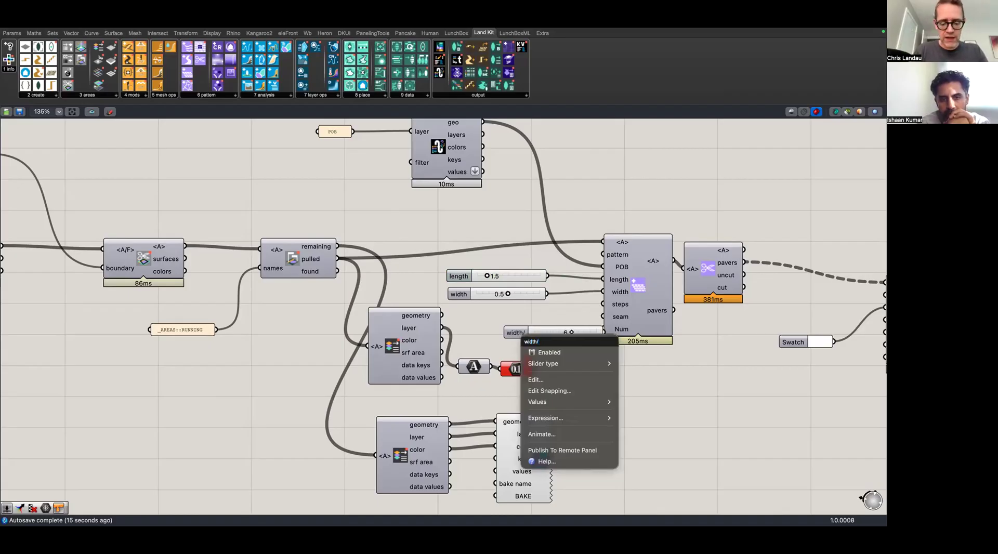
{"action": "type", "text": "in"}
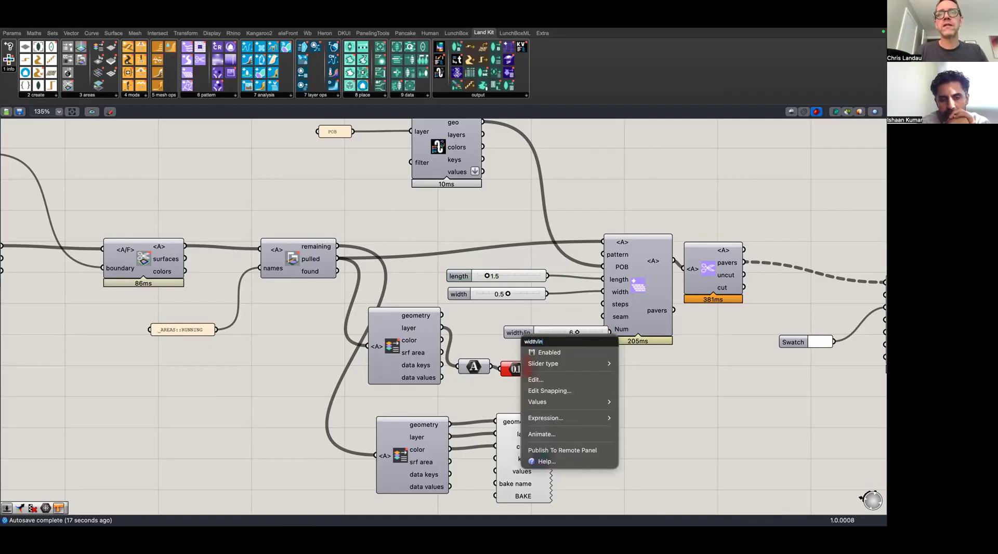
{"action": "key", "text": "BackSpace"}
{"action": "key", "text": "BackSpace"}
{"action": "key", "text": "BackSpace"}
{"action": "type", "text": "(in)"}
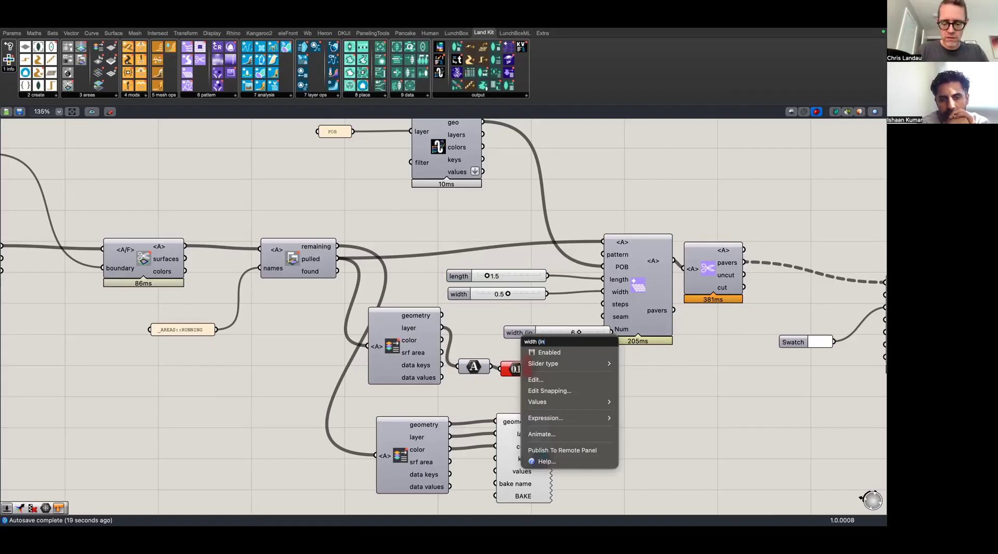
{"action": "key", "text": "Return"}
{"action": "left_click_drag", "start_coordinate": [532, 335], "coordinate": [467, 320]}
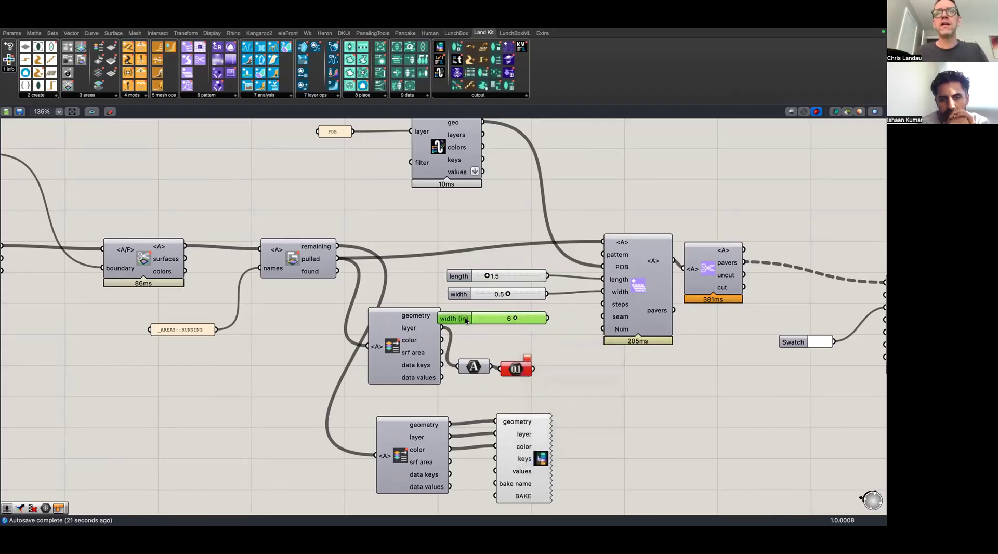
Add a Division component between the width (in) slider and the paver component
{"action": "double_click", "coordinate": [510, 343]}
{"action": "type", "text": "divid"}
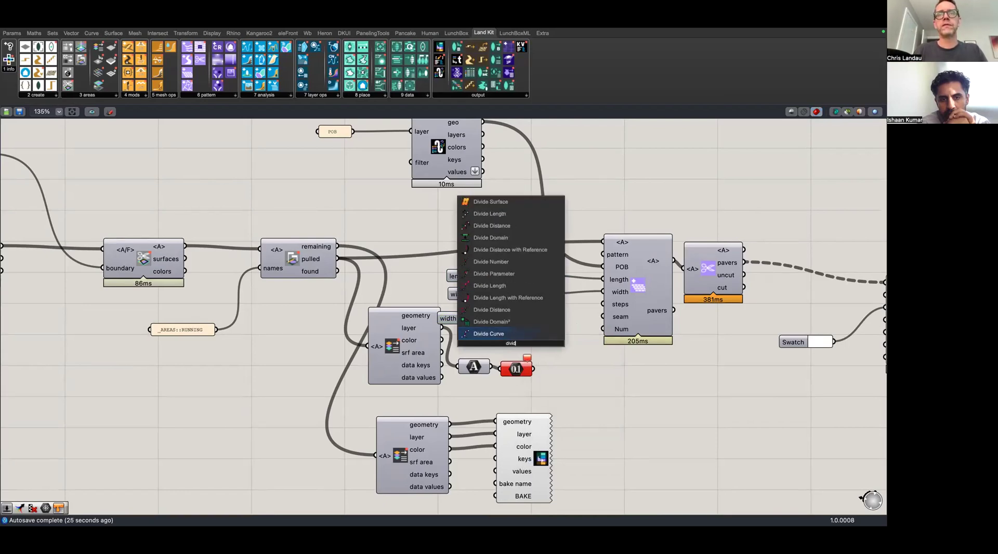
{"action": "key", "text": "BackSpace"}
{"action": "type", "text": "s"}
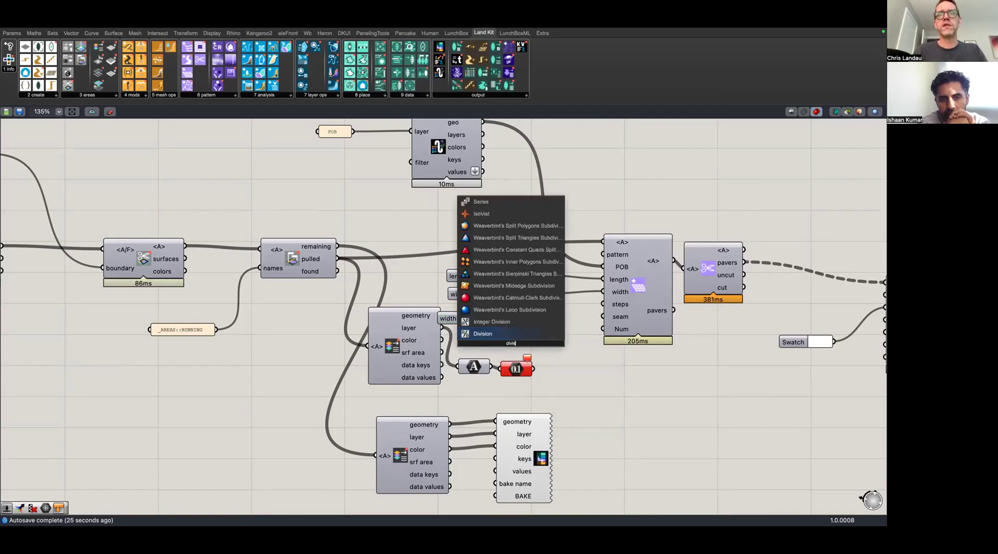
{"action": "key", "text": "Return"}
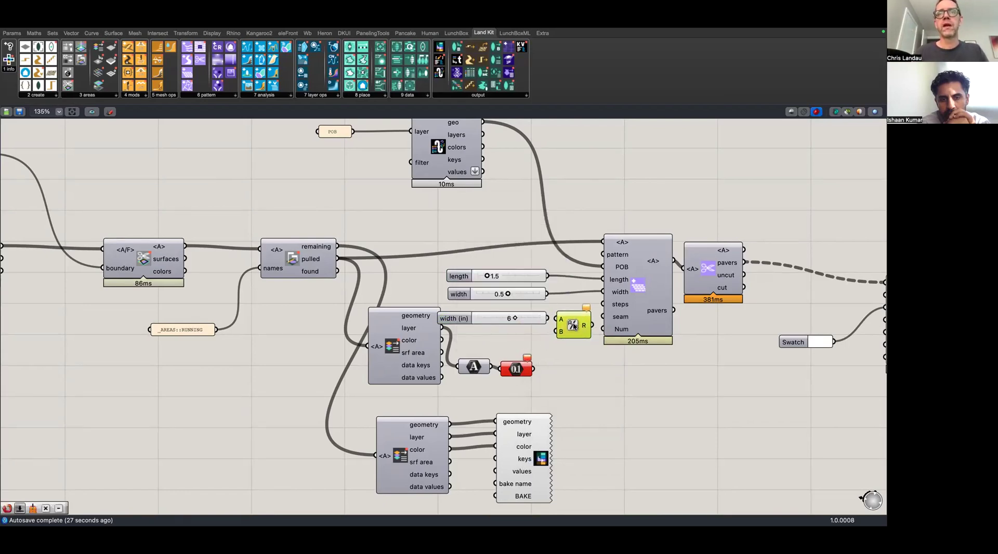
Divide the width (in) slider by a new 12 slider and feed the result into the paver component's width input
{"action": "double_click", "coordinate": [504, 343]}
{"action": "type", "text": "12"}
{"action": "key", "text": "Return"}
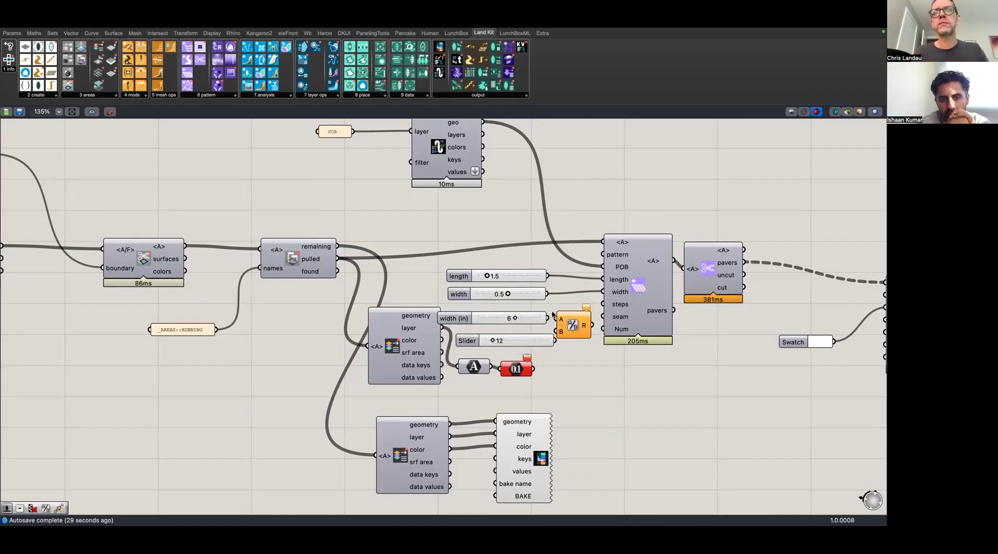
{"action": "left_click_drag", "start_coordinate": [555, 341], "coordinate": [603, 292]}
{"action": "left_click_drag", "start_coordinate": [526, 320], "coordinate": [559, 323]}
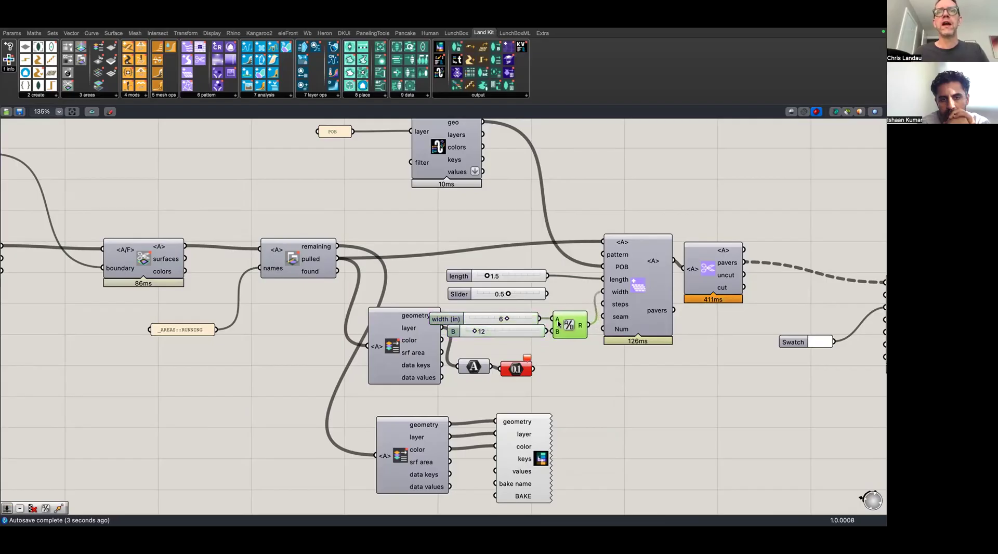
Delete the disconnected 0.5 slider and tidy the width (in) slider above the 12 slider
{"action": "left_click", "coordinate": [526, 295]}
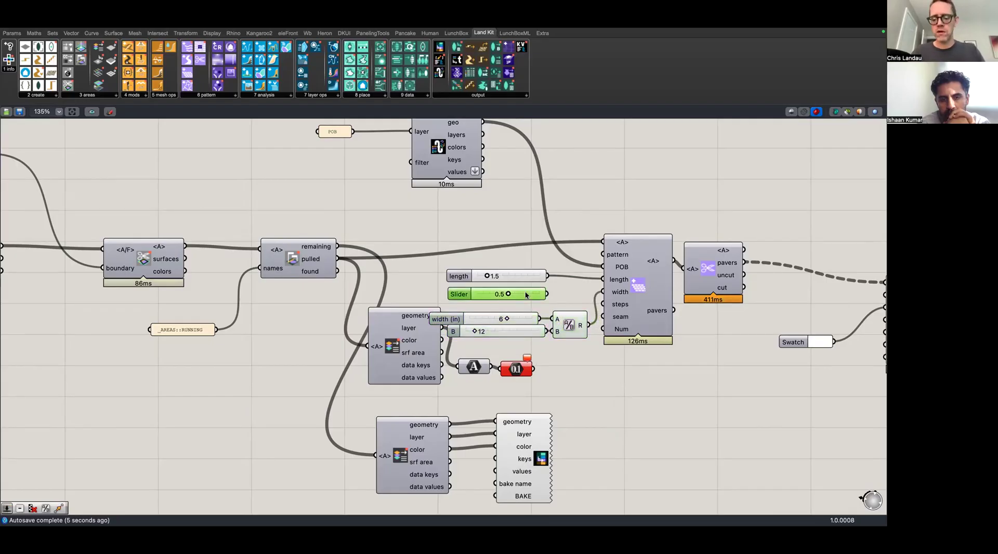
{"action": "key", "text": "Delete"}
{"action": "left_click_drag", "start_coordinate": [503, 337], "coordinate": [461, 317]}
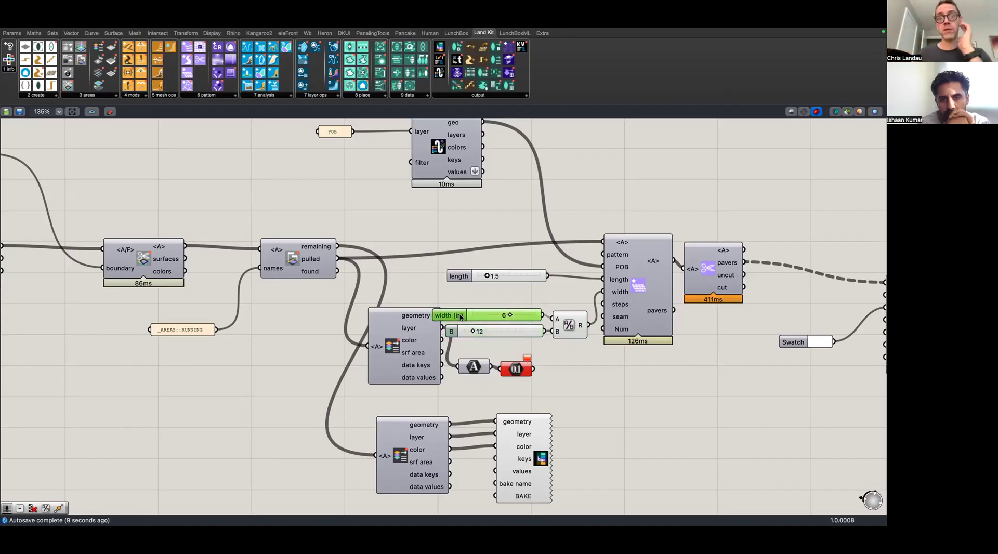
Publish the width (in) slider to the Remote Panel and switch to Rhino
{"action": "right_click", "coordinate": [469, 316]}
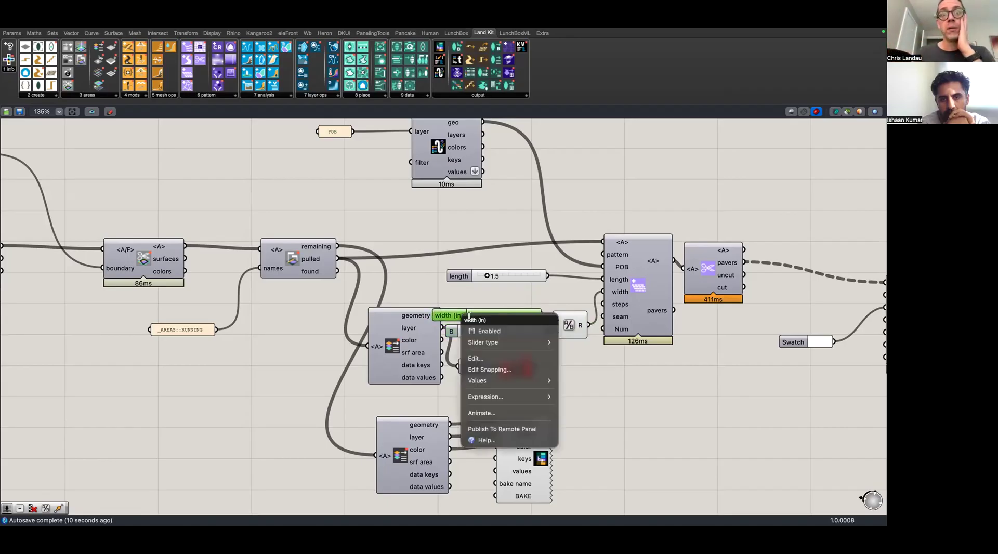
{"action": "left_click", "coordinate": [495, 427]}
{"action": "key", "text": "ctrl+Left"}
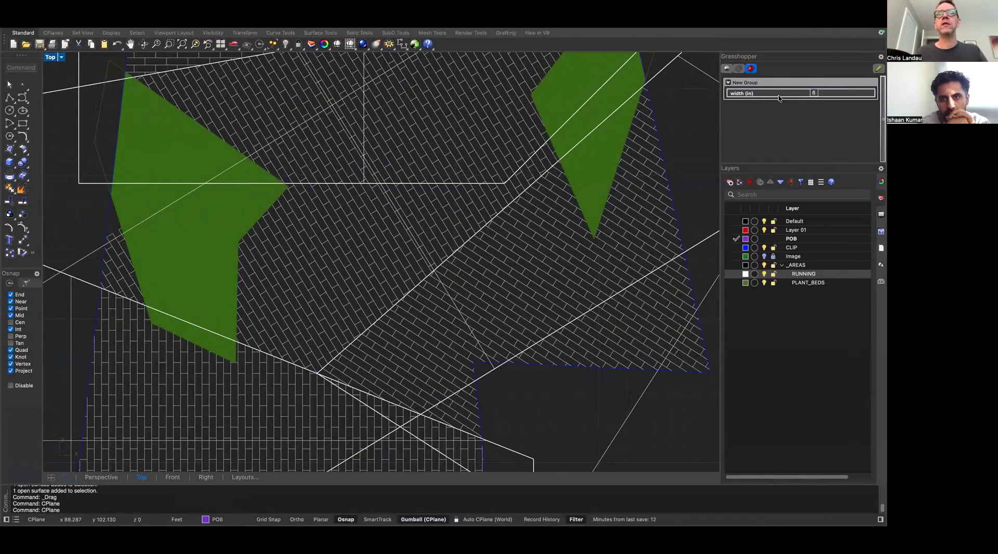
Set the published width (in) value to 3 while viewing the whole paving pattern
{"action": "scroll", "coordinate": [530, 198], "scroll_direction": "up", "scroll_amount": 2}
{"action": "scroll", "coordinate": [530, 198], "scroll_direction": "down", "scroll_amount": 4}
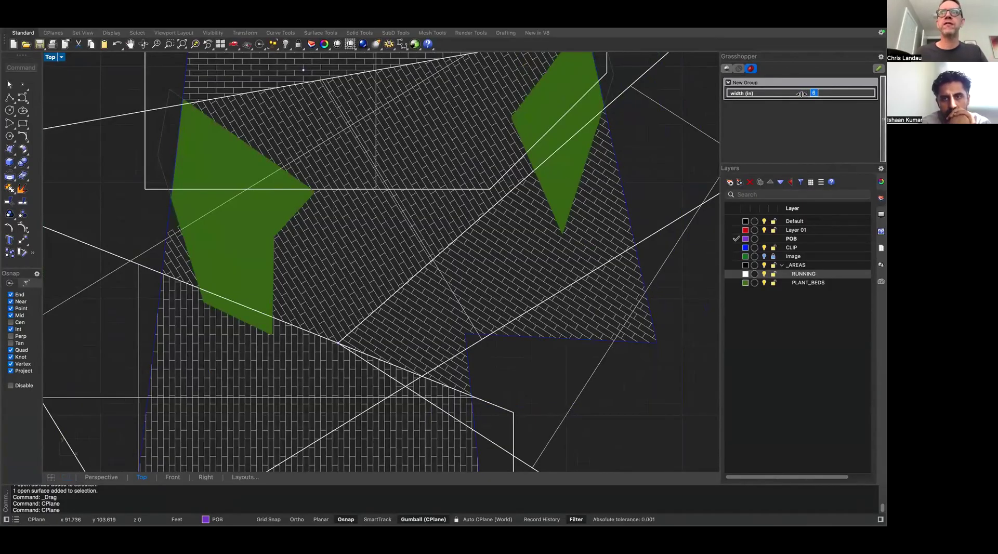
{"action": "left_click_drag", "start_coordinate": [801, 93], "coordinate": [801, 93]}
{"action": "left_click_drag", "start_coordinate": [794, 93], "coordinate": [776, 93]}
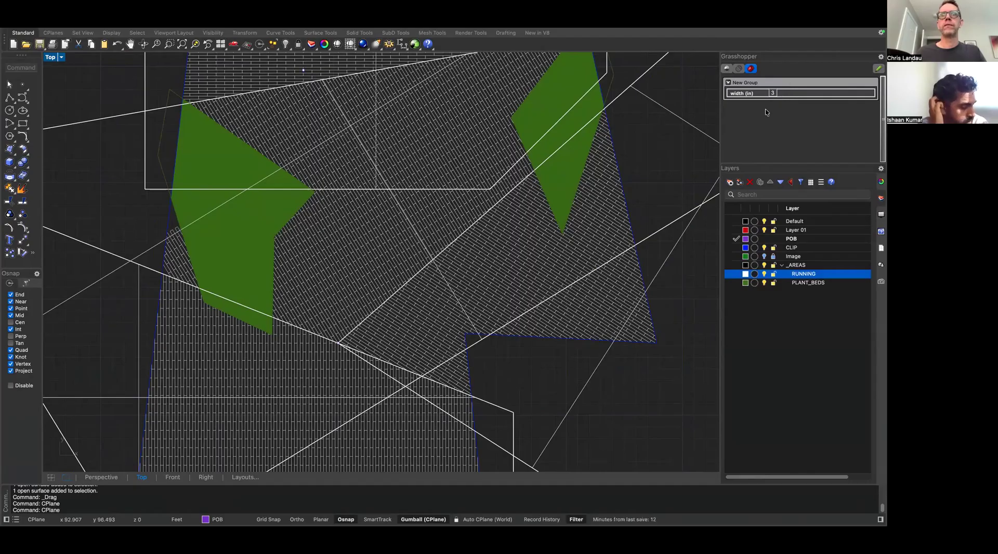
Save the Rhino model, then switch to Grasshopper and save the definition
{"action": "key", "text": "ctrl+s"}
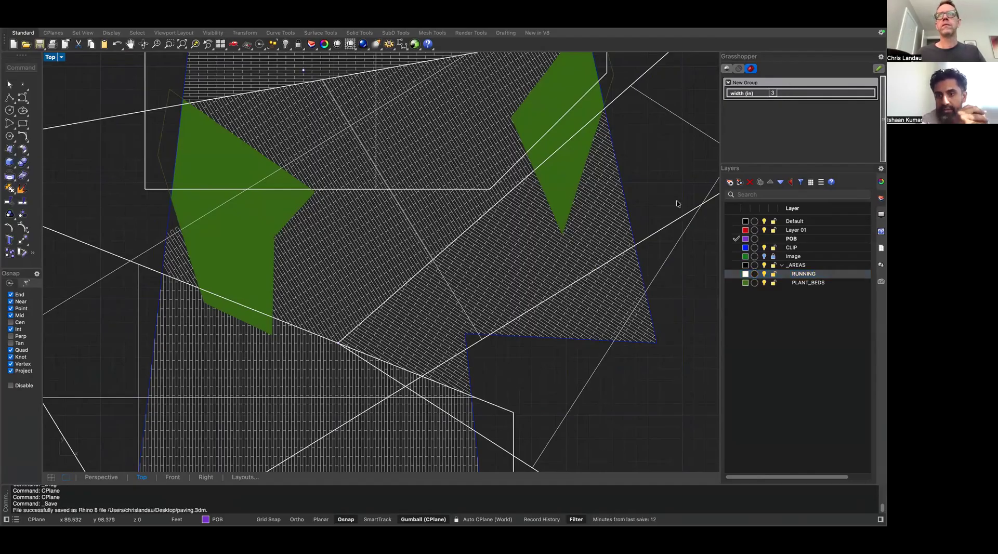
{"action": "key", "text": "ctrl+Right"}
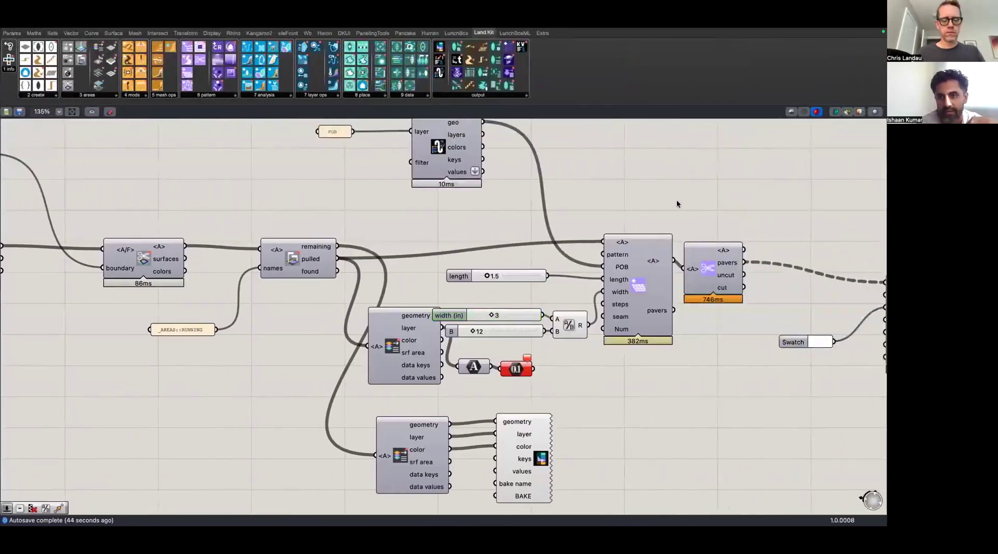
{"action": "key", "text": "super+s"}
Switch back to Rhino and set the published width (in) value to 4
{"action": "key", "text": "ctrl+Left"}
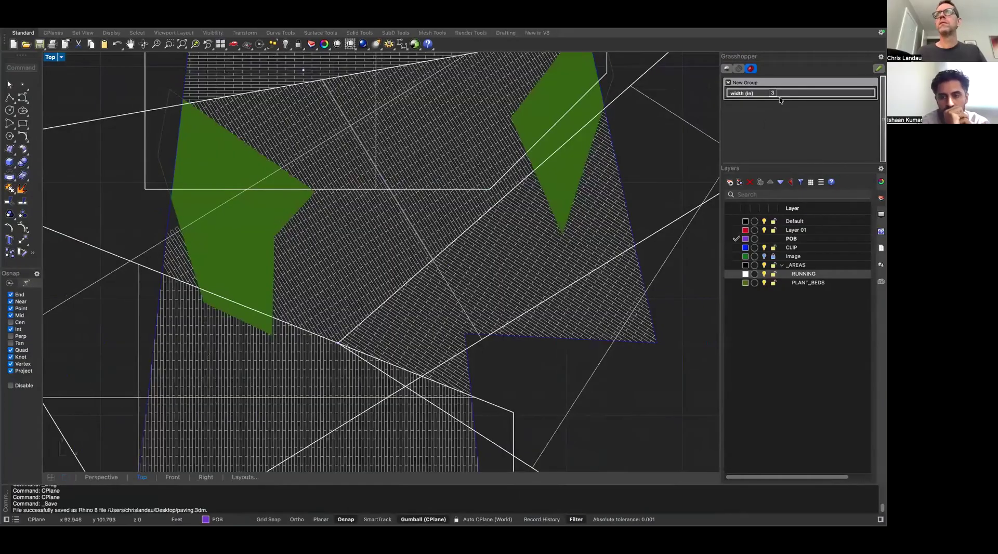
{"action": "left_click", "coordinate": [810, 96]}
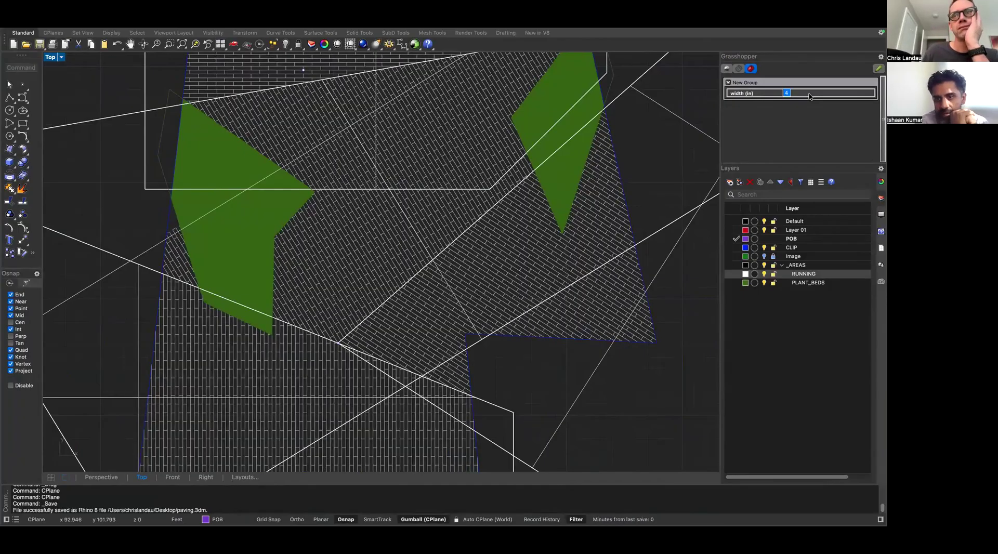
Set the published width (in) value to 6 and examine the pavers and their joints up close
{"action": "left_click", "coordinate": [809, 97]}
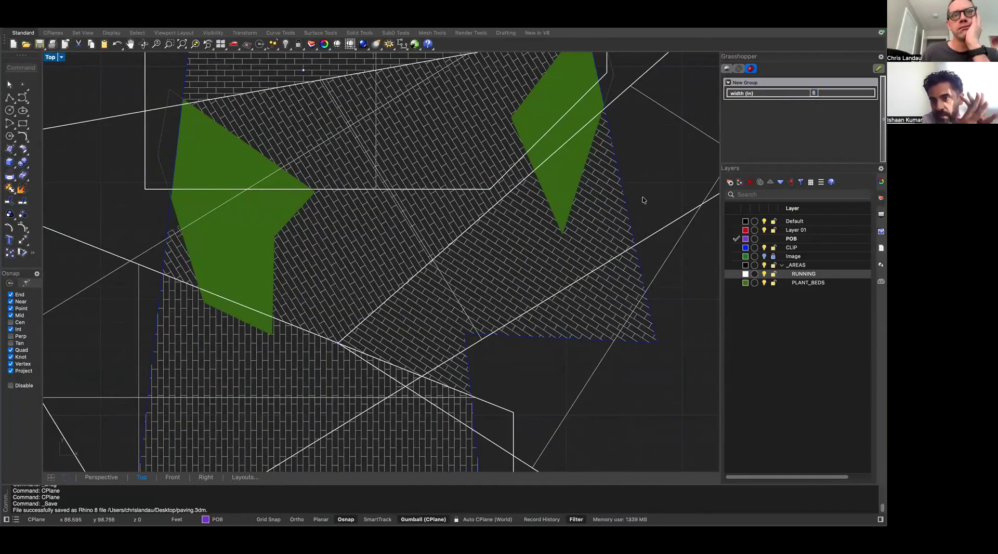
{"action": "scroll", "coordinate": [433, 242], "scroll_direction": "up", "scroll_amount": 10}
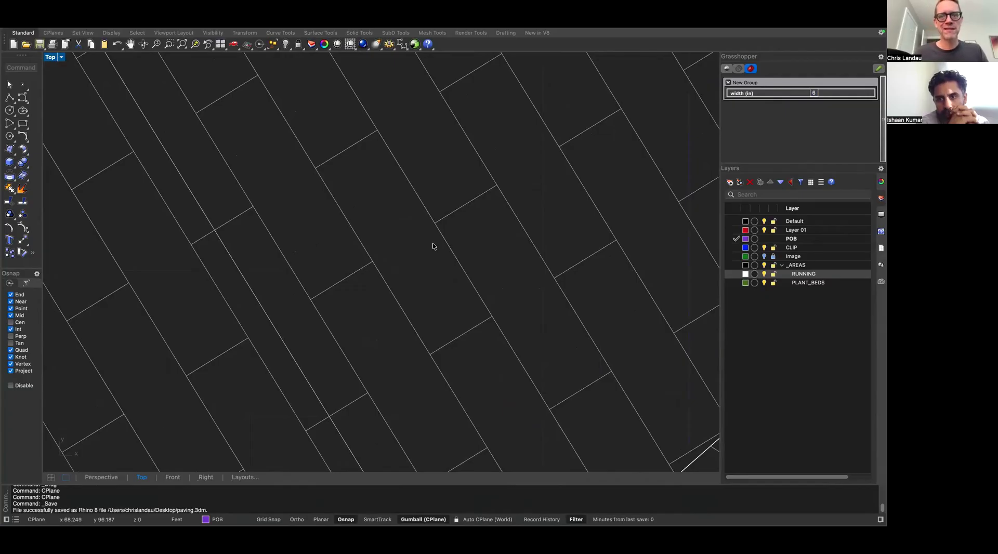
Switch to Grasshopper and move the components fed by the pulled areas away to free space below the width inputs
{"action": "key", "text": "ctrl+Right"}
{"action": "right_click_drag", "start_coordinate": [525, 351], "coordinate": [579, 311]}
{"action": "left_click_drag", "start_coordinate": [581, 311], "coordinate": [452, 418]}
{"action": "right_click_drag", "start_coordinate": [505, 370], "coordinate": [527, 252]}
{"action": "scroll", "coordinate": [525, 253], "scroll_direction": "down", "scroll_amount": 4}
{"action": "scroll", "coordinate": [536, 270], "scroll_direction": "down", "scroll_amount": 4}
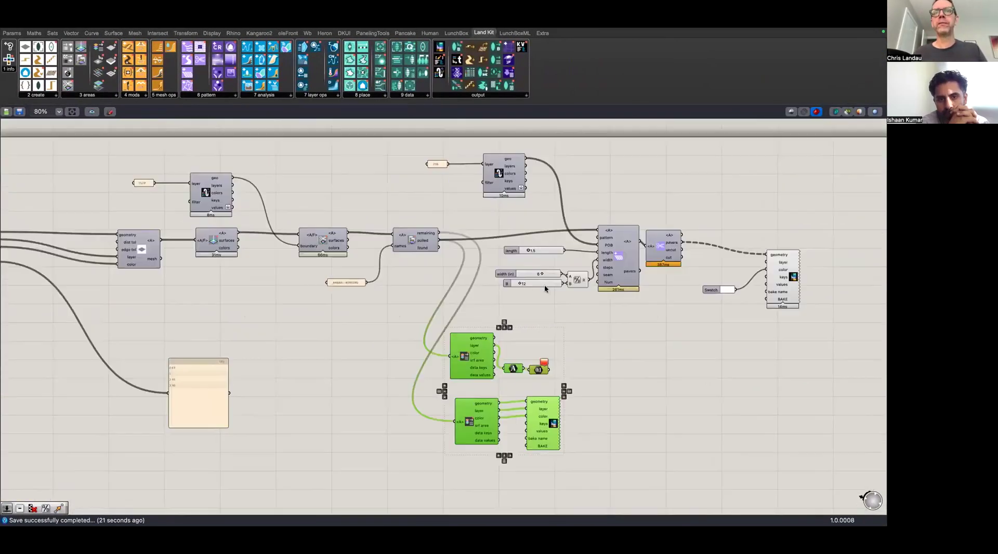
Move the width (in) slider, the 12 slider and their division component farther from the paver component
{"action": "scroll", "coordinate": [504, 294], "scroll_direction": "up", "scroll_amount": 10}
{"action": "scroll", "coordinate": [503, 294], "scroll_direction": "down", "scroll_amount": 6}
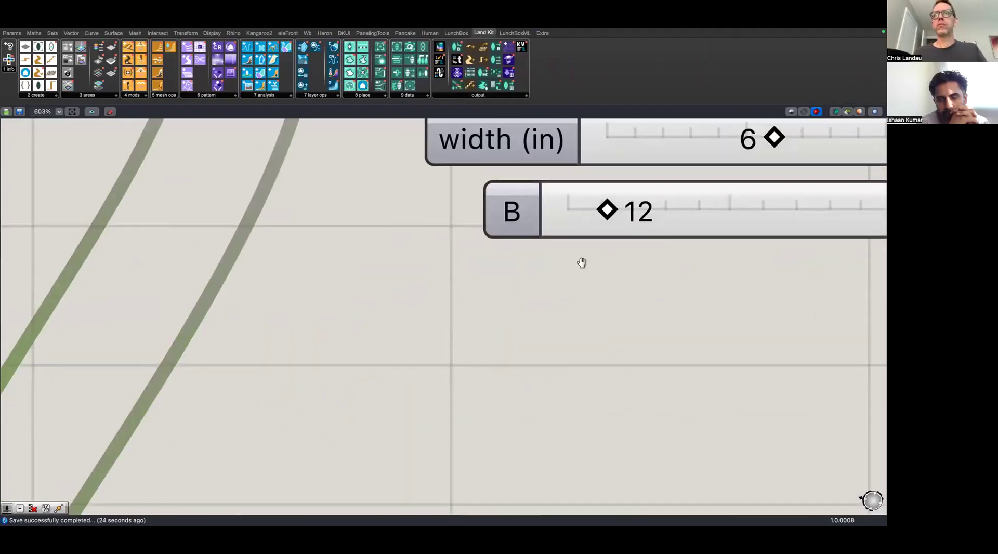
{"action": "left_click_drag", "start_coordinate": [647, 277], "coordinate": [644, 279]}
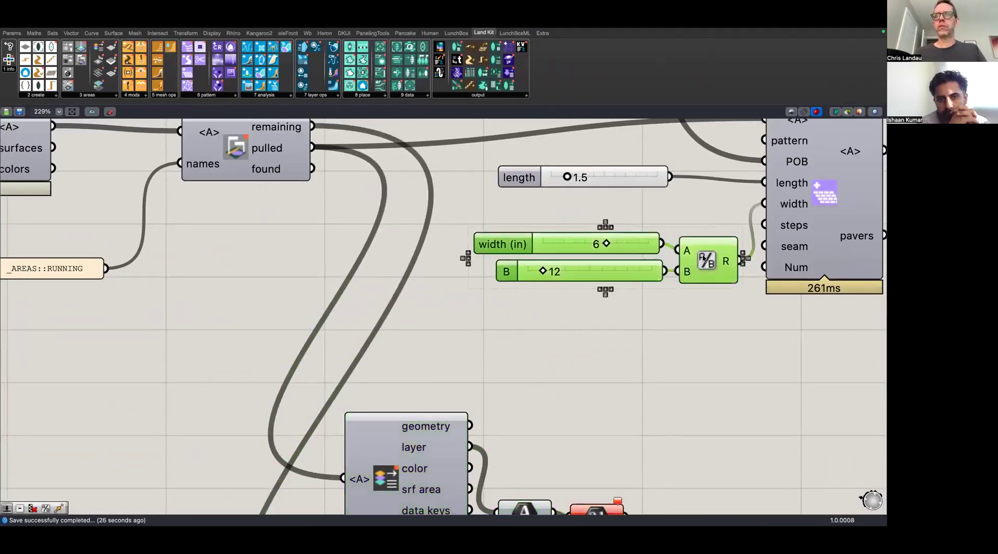
{"action": "left_click_drag", "start_coordinate": [703, 254], "coordinate": [613, 233]}
Add a number slider with the value 0.125 and place it below the width division inputs
{"action": "double_click", "coordinate": [591, 310]}
{"action": "type", "text": ".125"}
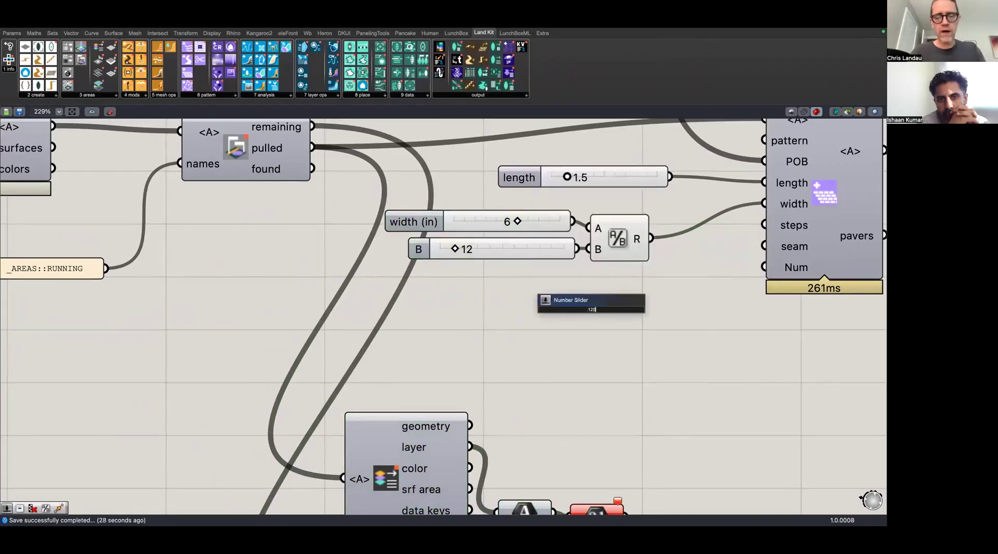
{"action": "key", "text": "Return"}
{"action": "left_click_drag", "start_coordinate": [643, 313], "coordinate": [562, 311]}
Divide the 0.125 slider by 12 using a copy of the width division, and connect the result to the paver component's seam input
{"action": "left_click_drag", "start_coordinate": [685, 222], "coordinate": [570, 266]}
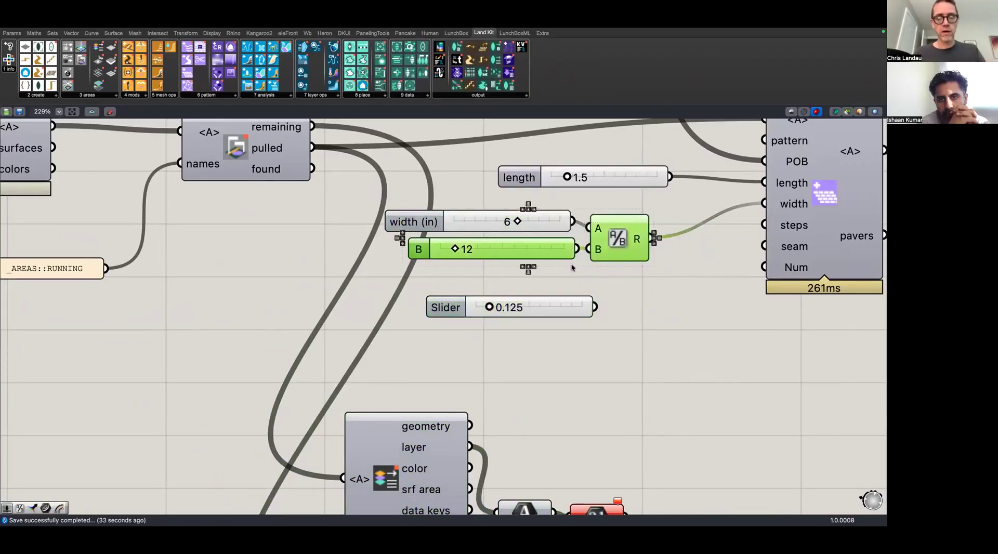
{"action": "left_click_drag", "start_coordinate": [626, 232], "coordinate": [647, 329], "text": "alt"}
{"action": "left_click_drag", "start_coordinate": [592, 306], "coordinate": [542, 312]}
{"action": "left_click", "coordinate": [675, 335]}
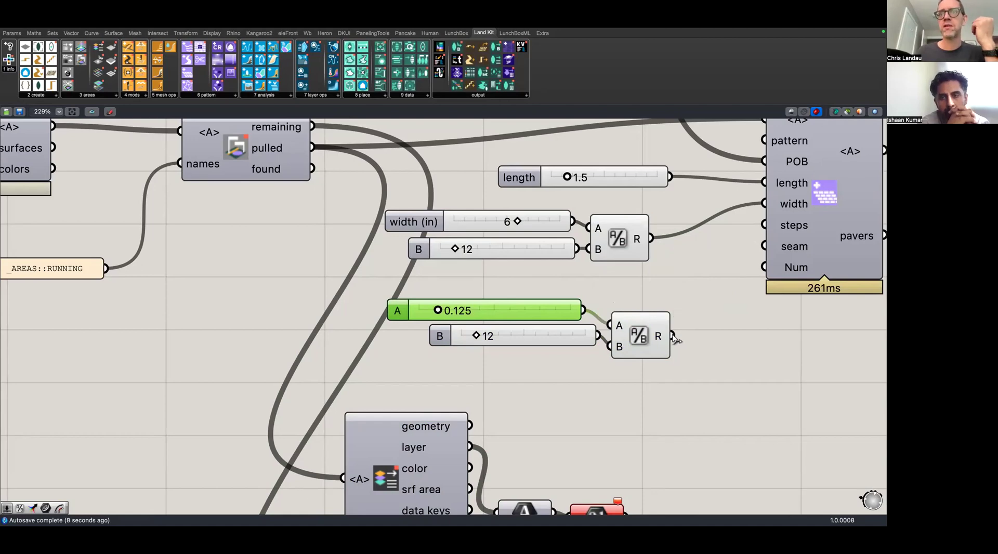
{"action": "left_click_drag", "start_coordinate": [641, 340], "coordinate": [760, 253]}
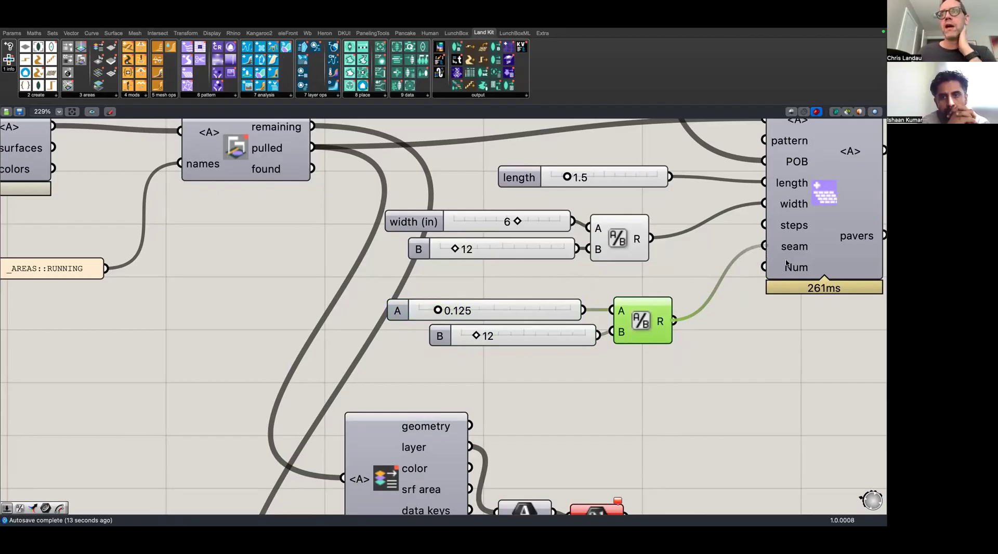
Switch to Rhino and examine the seams between the pavers up close and across the whole paving pattern
{"action": "key", "text": "ctrl+Left"}
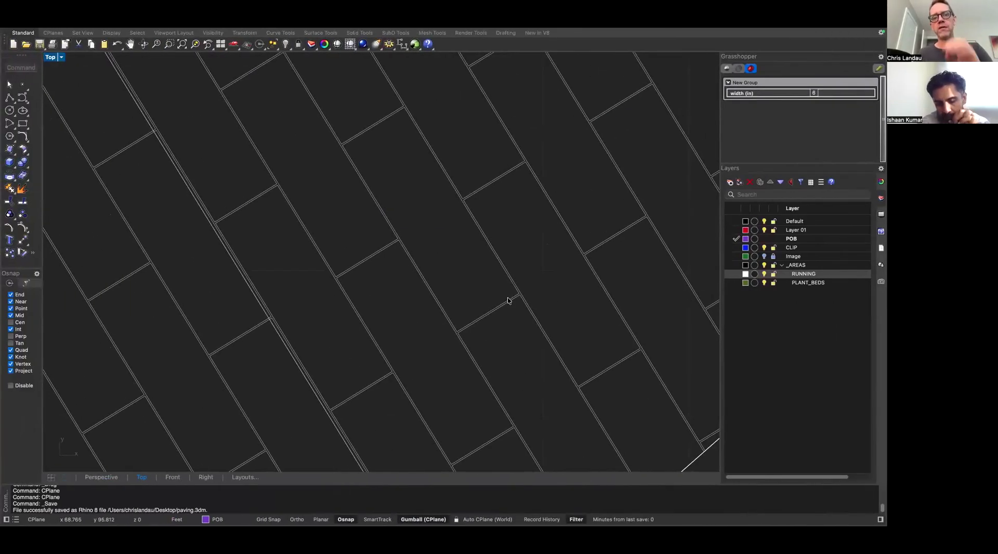
{"action": "scroll", "coordinate": [468, 299], "scroll_direction": "up", "scroll_amount": 5}
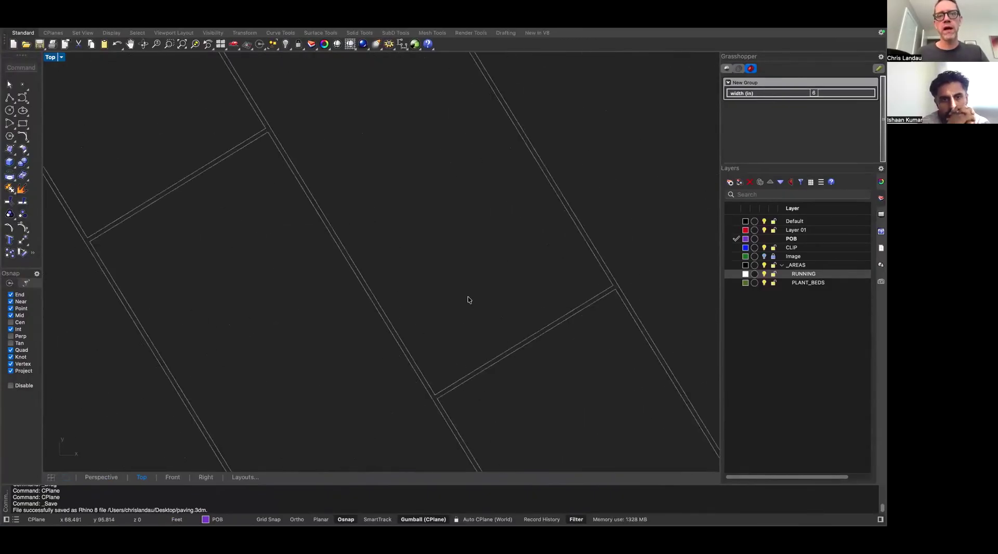
{"action": "scroll", "coordinate": [468, 299], "scroll_direction": "down", "scroll_amount": 8}
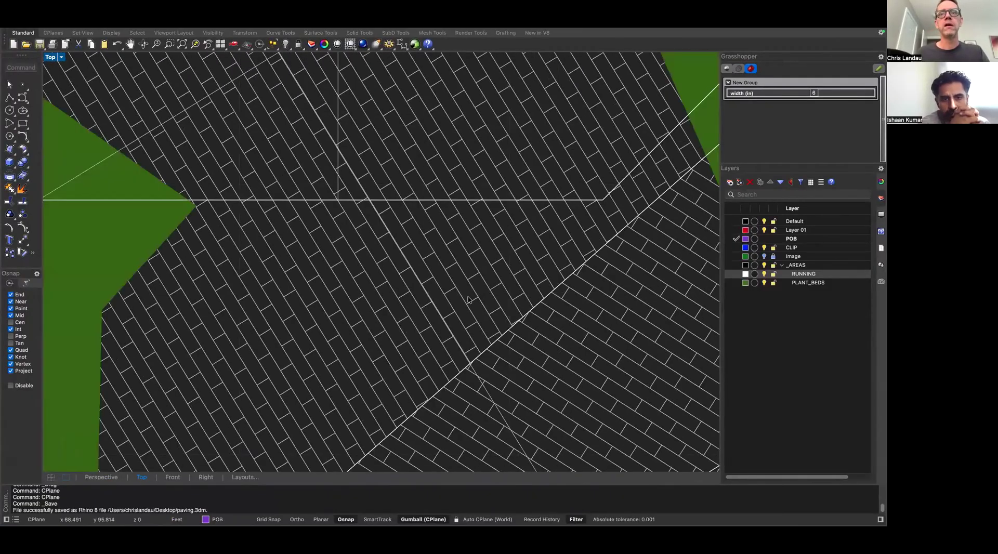
{"action": "scroll", "coordinate": [468, 299], "scroll_direction": "up", "scroll_amount": 3}
{"action": "scroll", "coordinate": [467, 299], "scroll_direction": "down", "scroll_amount": 8}
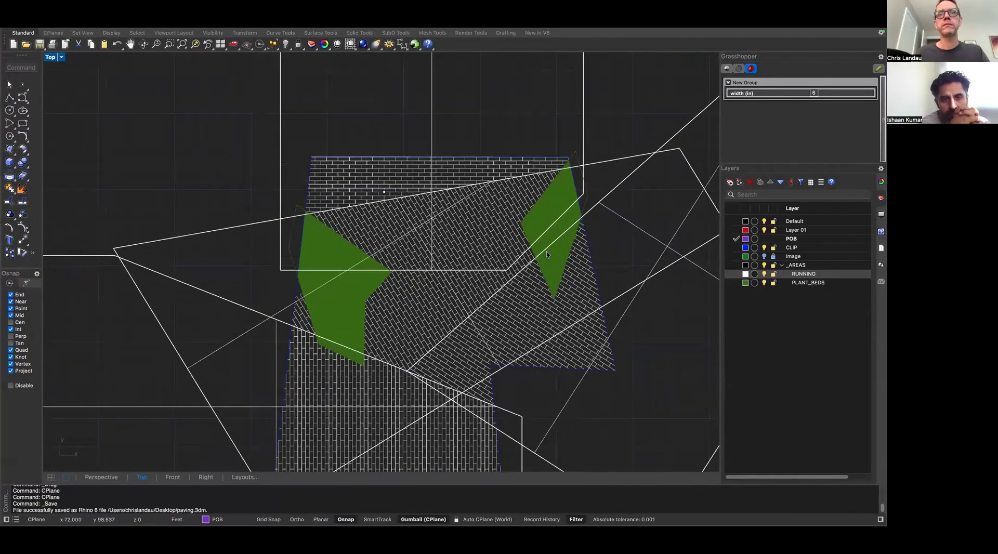
{"action": "right_click_drag", "start_coordinate": [534, 221], "coordinate": [457, 173]}
{"action": "right_click_drag", "start_coordinate": [463, 269], "coordinate": [462, 229]}
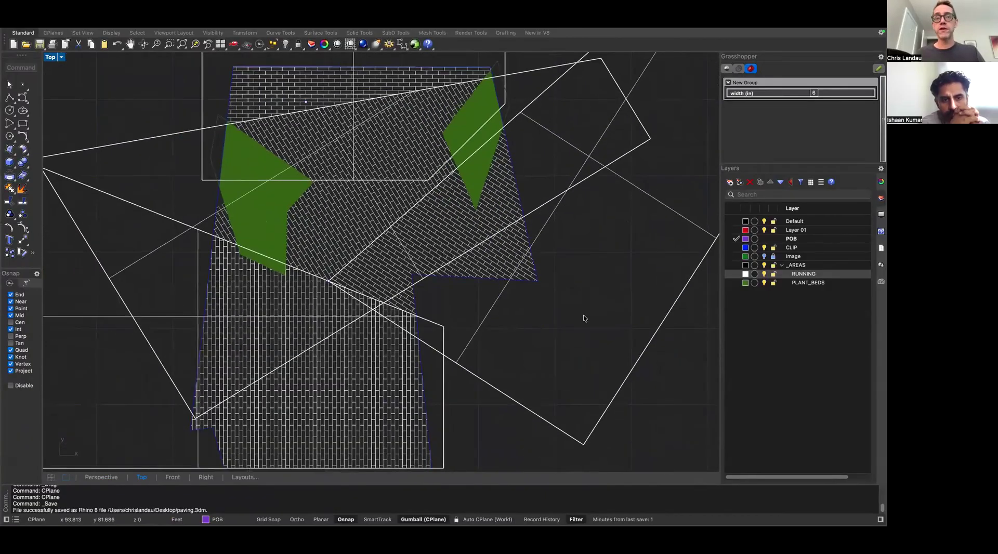
Switch back to Grasshopper and view the paver component together with its output and preview components
{"action": "key", "text": "ctrl+Right"}
{"action": "right_click_drag", "start_coordinate": [650, 336], "coordinate": [446, 315]}
{"action": "scroll", "coordinate": [445, 315], "scroll_direction": "down", "scroll_amount": 8}
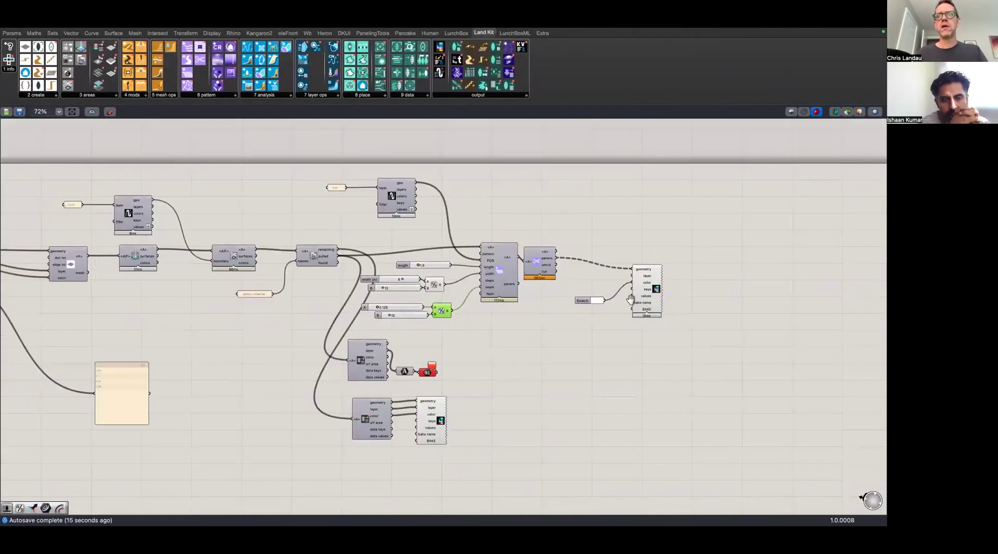
Move the geometry preview component and its white swatch farther from the paver trimming component to make room between them
{"action": "right_click_drag", "start_coordinate": [630, 298], "coordinate": [512, 274]}
{"action": "scroll", "coordinate": [512, 273], "scroll_direction": "up", "scroll_amount": 4}
{"action": "scroll", "coordinate": [430, 226], "scroll_direction": "up", "scroll_amount": 2}
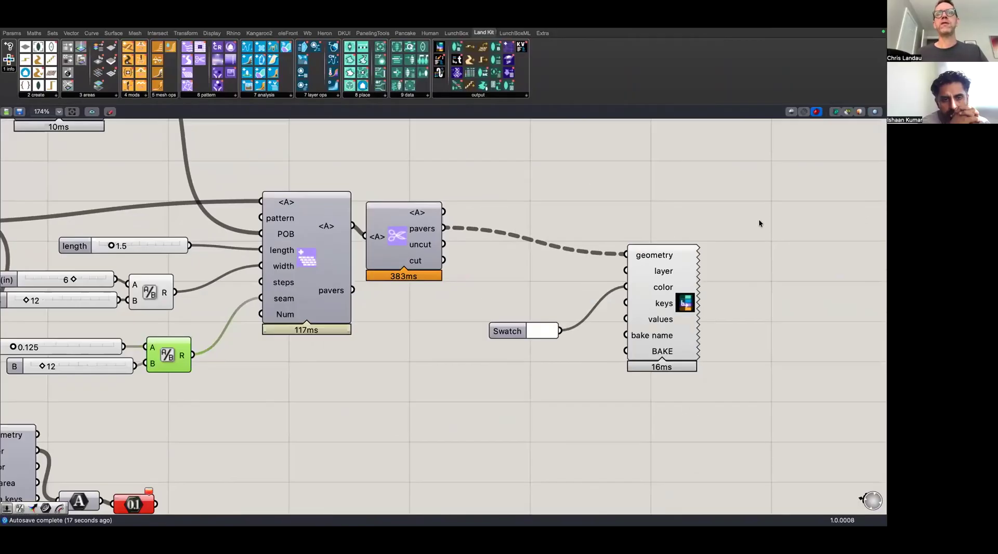
{"action": "left_click_drag", "start_coordinate": [764, 204], "coordinate": [458, 408]}
{"action": "left_click_drag", "start_coordinate": [658, 343], "coordinate": [880, 336]}
Add a Draw Area Pattern component after the trimming component and wire the trimmed <A> output into its <A> input
{"action": "right_click_drag", "start_coordinate": [575, 338], "coordinate": [443, 352]}
{"action": "double_click", "coordinate": [444, 338]}
{"action": "type", "text": "draw"}
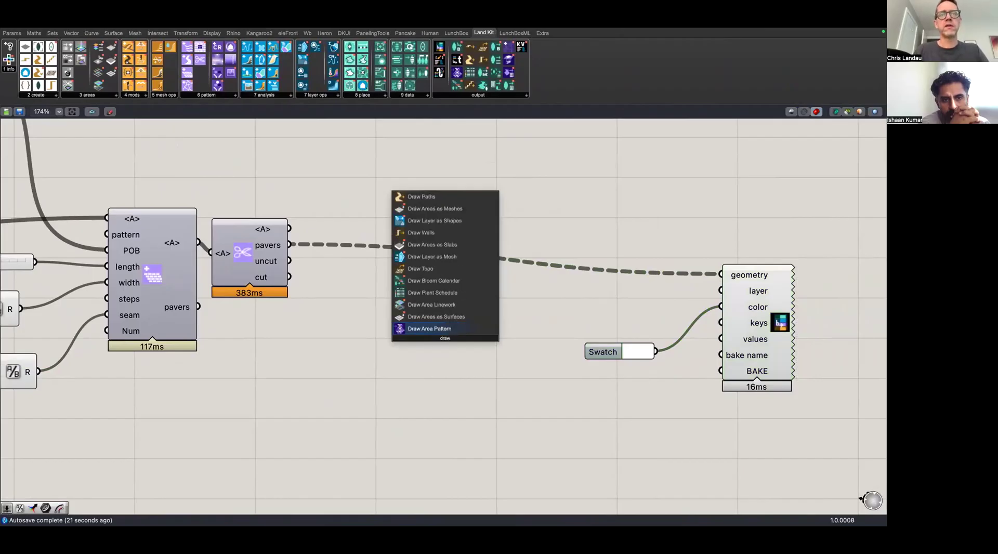
{"action": "key", "text": "Return"}
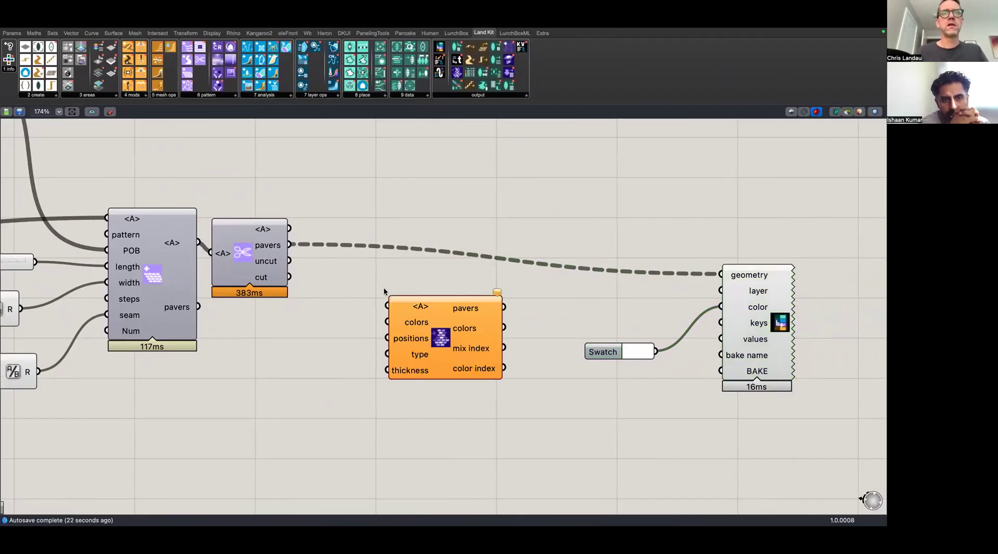
{"action": "left_click_drag", "start_coordinate": [289, 227], "coordinate": [388, 307]}
{"action": "left_click_drag", "start_coordinate": [421, 346], "coordinate": [487, 285]}
Add a white colour swatch below the wires between the trimming and Draw Area Pattern components
{"action": "double_click", "coordinate": [331, 362]}
{"action": "type", "text": "//"}
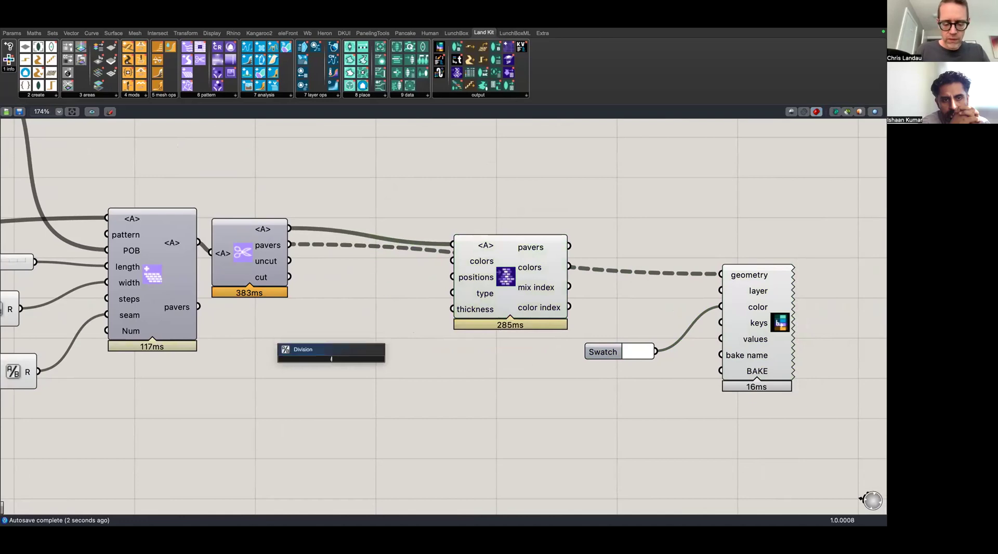
{"action": "key", "text": "BackSpace"}
{"action": "key", "text": "BackSpace"}
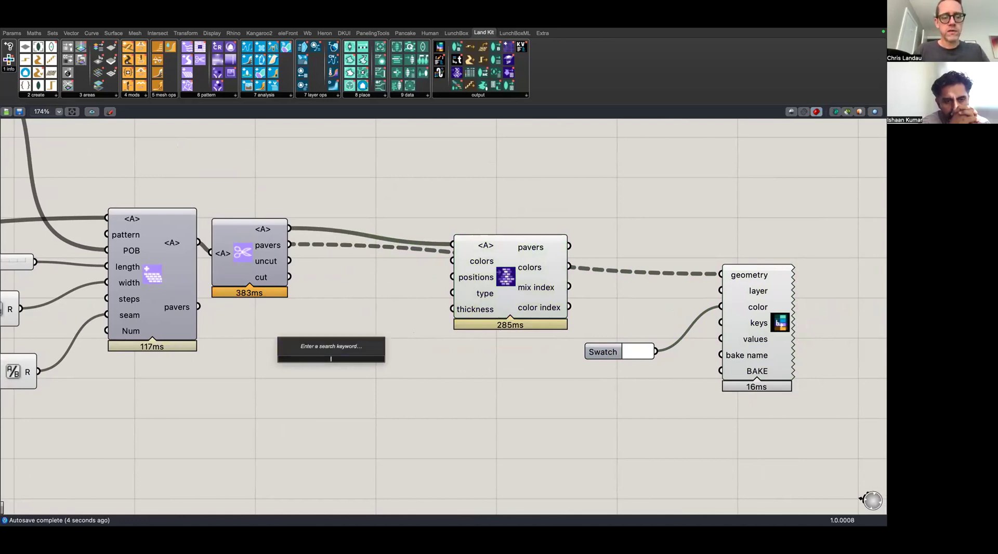
{"action": "type", "text": "swat"}
{"action": "key", "text": "Return"}
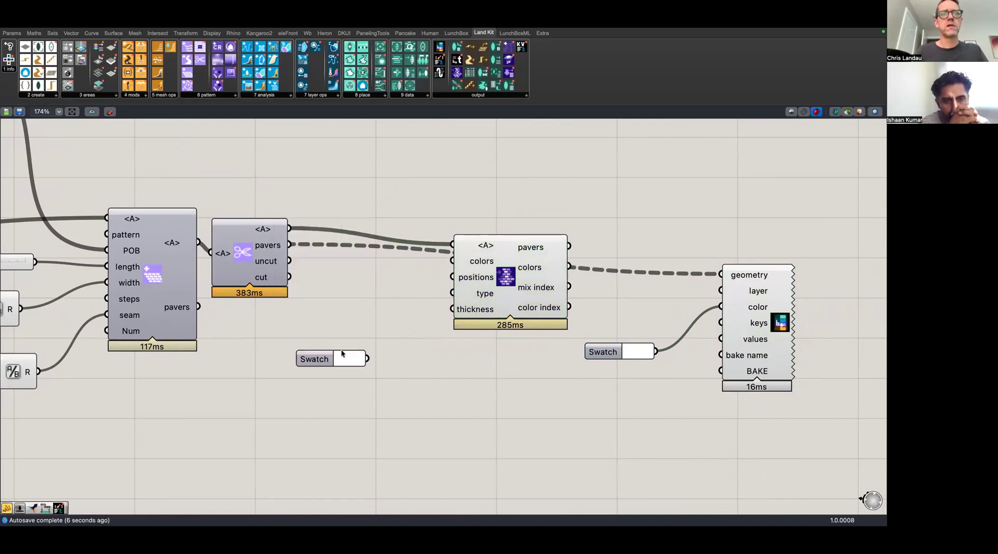
{"action": "left_click_drag", "start_coordinate": [342, 354], "coordinate": [312, 345]}
Add a Merge component beside the new swatch and wire the swatch into its D1 input
{"action": "left_click", "coordinate": [391, 359]}
{"action": "double_click", "coordinate": [391, 360]}
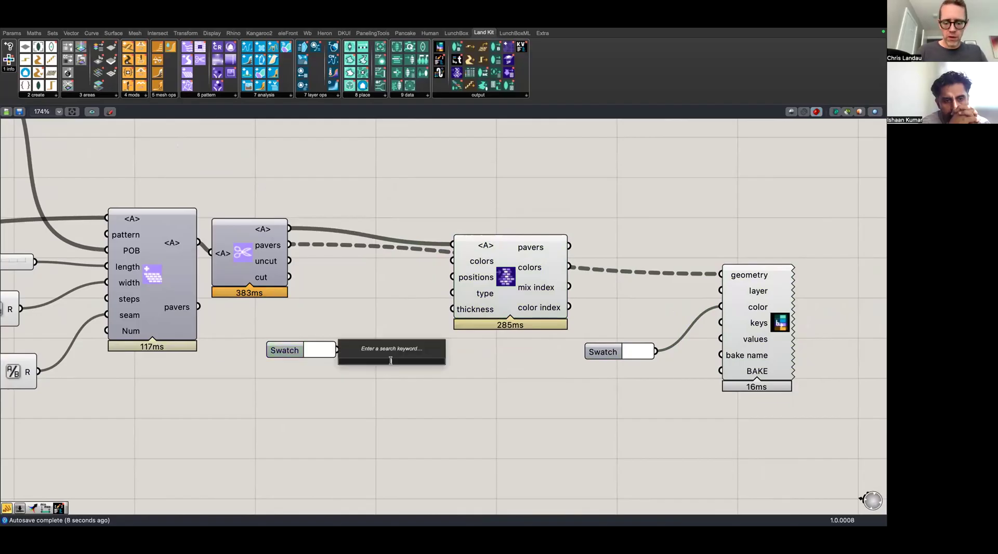
{"action": "type", "text": "mer"}
{"action": "key", "text": "Return"}
{"action": "left_click_drag", "start_coordinate": [339, 351], "coordinate": [365, 354]}
Duplicate the white swatch feeding Merge and place the copy directly beneath it
{"action": "left_click", "coordinate": [284, 354]}
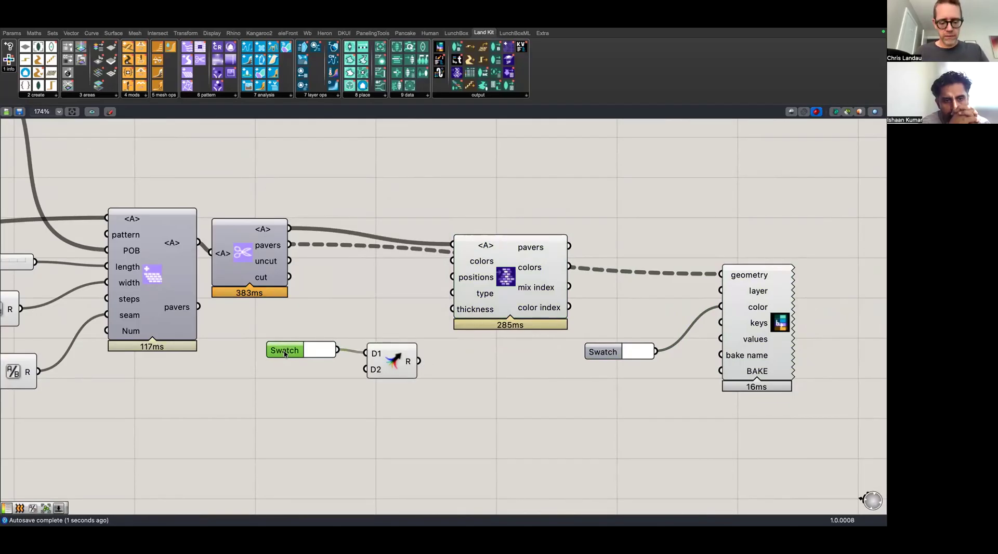
{"action": "key", "text": "super+c"}
{"action": "key", "text": "super+v"}
{"action": "left_click_drag", "start_coordinate": [285, 356], "coordinate": [280, 369]}
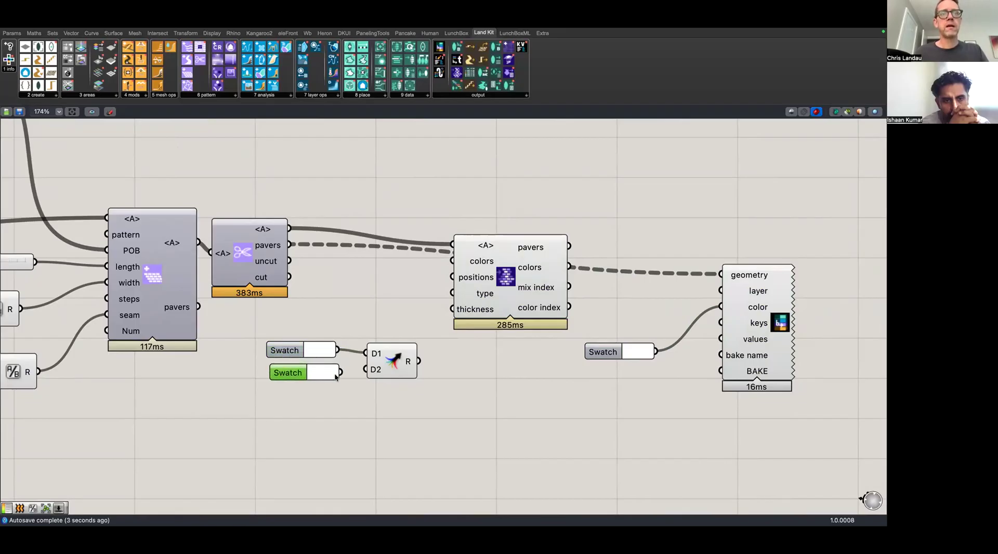
Recolour the second swatch light grey, wire it into Merge D2, and feed the merged result into Draw Area Pattern's colors input
{"action": "left_click", "coordinate": [334, 374]}
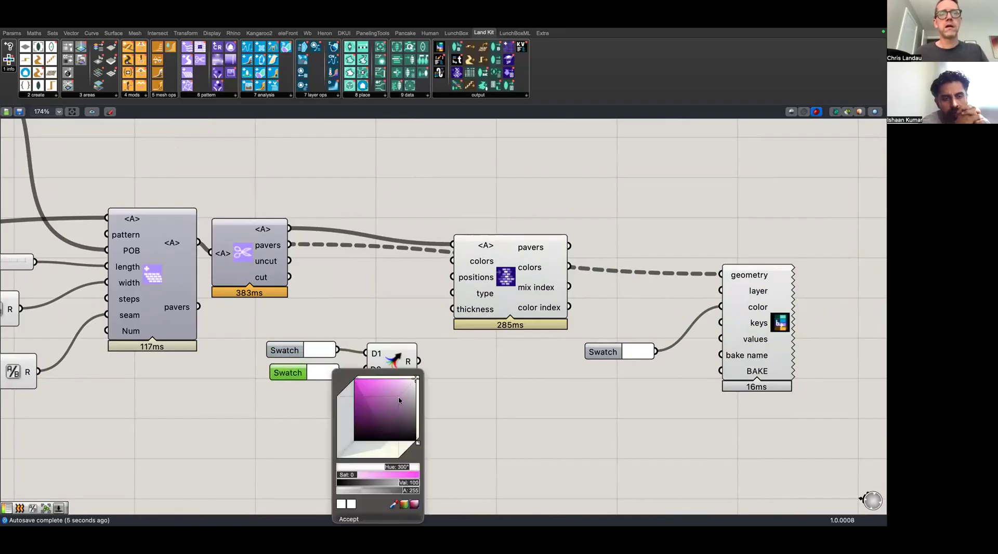
{"action": "left_click", "coordinate": [398, 396]}
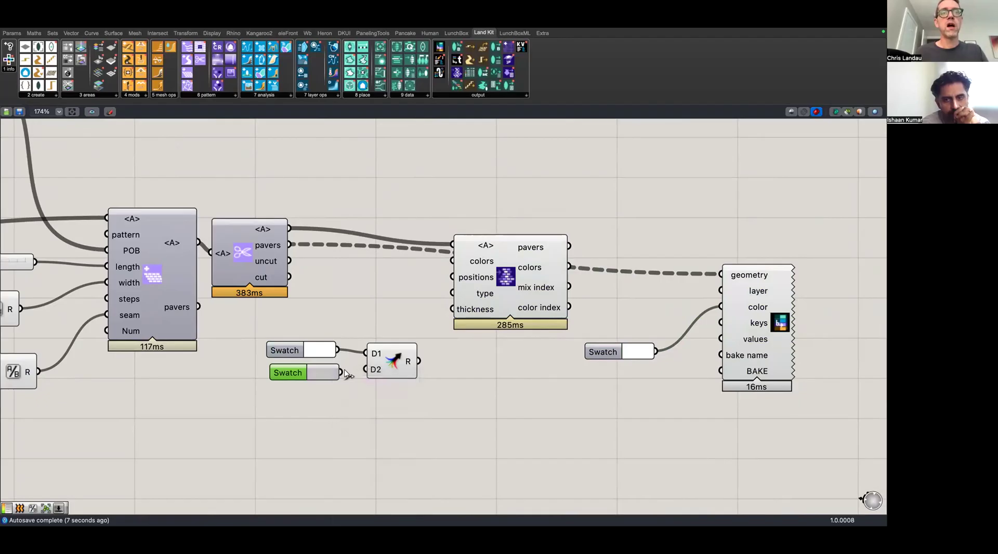
{"action": "left_click_drag", "start_coordinate": [342, 373], "coordinate": [461, 261]}
Duplicate the geometry preview component together with its white swatch and place the copies above the originals
{"action": "right_click_drag", "start_coordinate": [735, 244], "coordinate": [639, 266]}
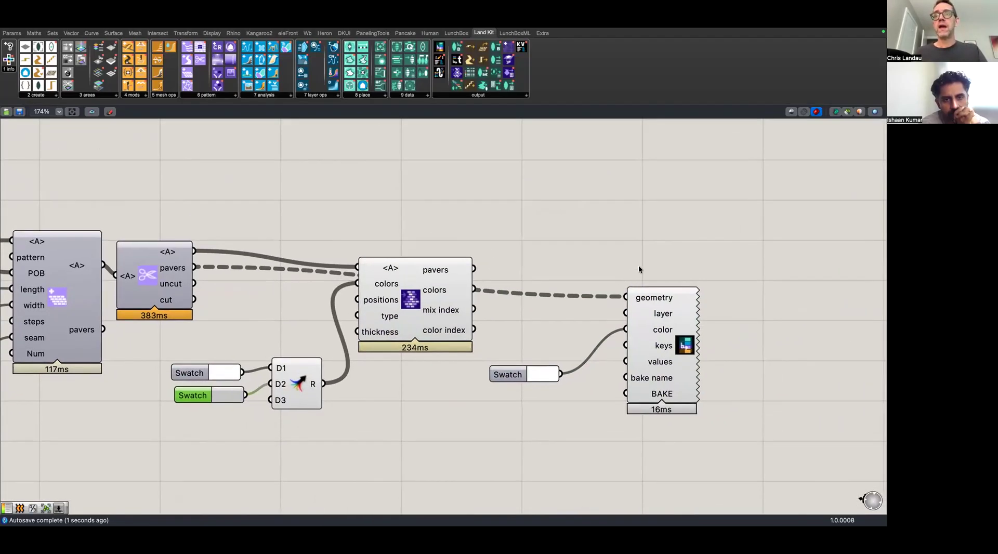
{"action": "left_click_drag", "start_coordinate": [671, 315], "coordinate": [694, 315]}
{"action": "left_click_drag", "start_coordinate": [712, 250], "coordinate": [540, 417]}
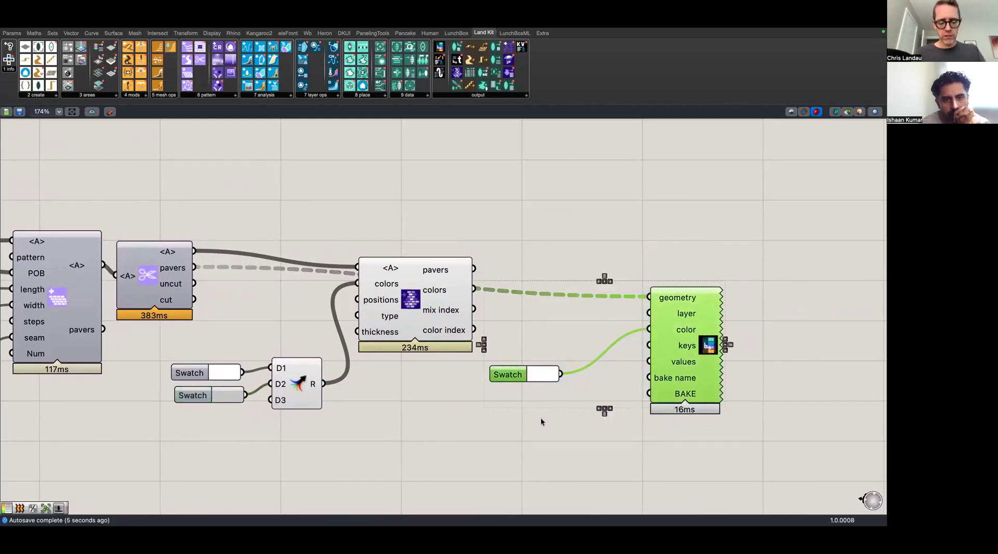
{"action": "left_click_drag", "start_coordinate": [697, 375], "coordinate": [679, 244], "text": "alt"}
{"action": "left_click", "coordinate": [501, 221]}
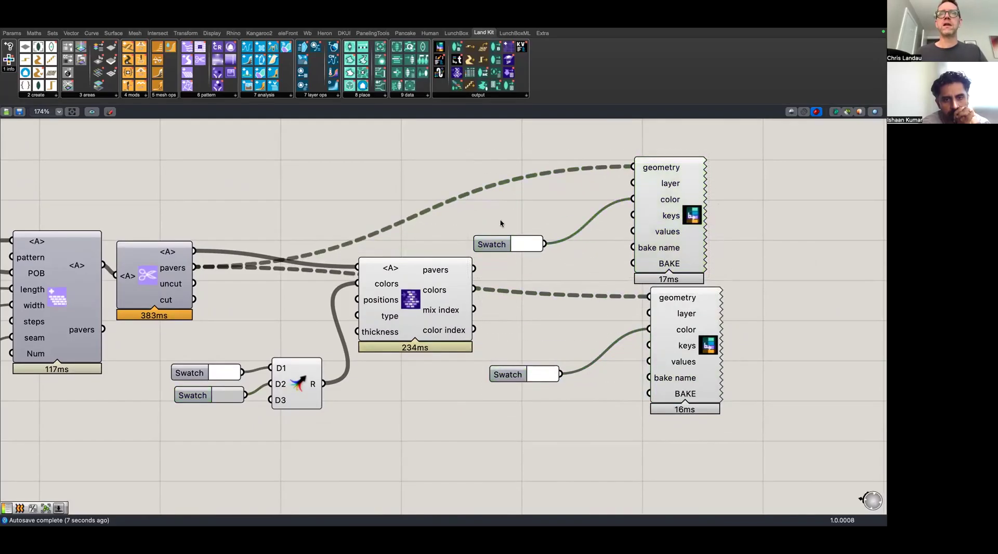
Add a Mesh parameter and route Draw Area Pattern's pavers output through it into the duplicated preview's geometry input
{"action": "left_click_drag", "start_coordinate": [473, 268], "coordinate": [521, 154]}
{"action": "double_click", "coordinate": [521, 152]}
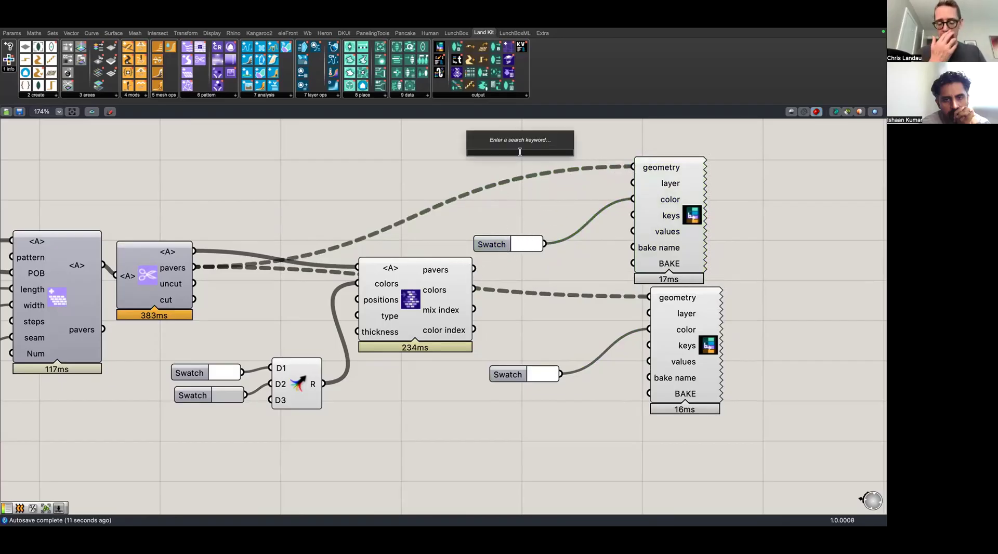
{"action": "type", "text": "mesh"}
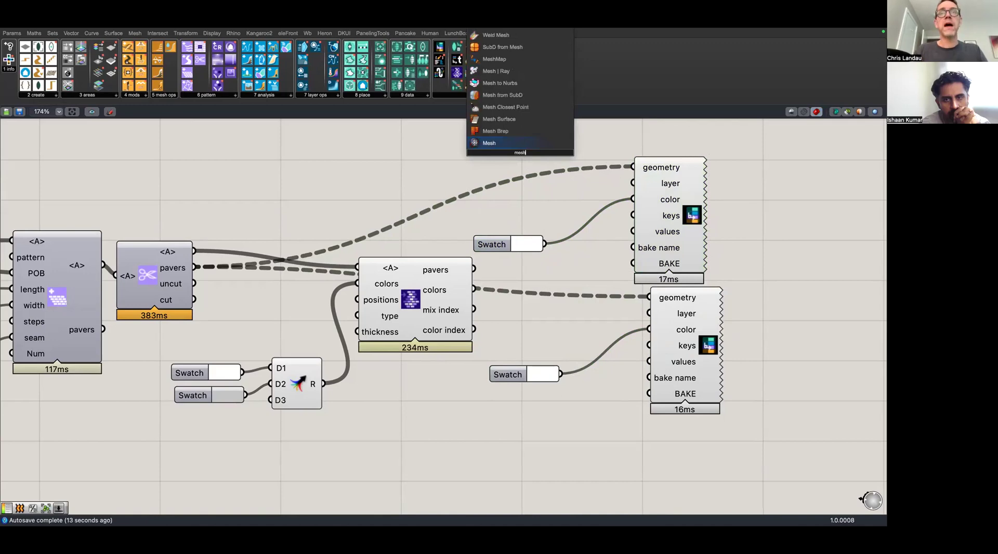
{"action": "key", "text": "Return"}
{"action": "left_click_drag", "start_coordinate": [472, 268], "coordinate": [632, 167]}
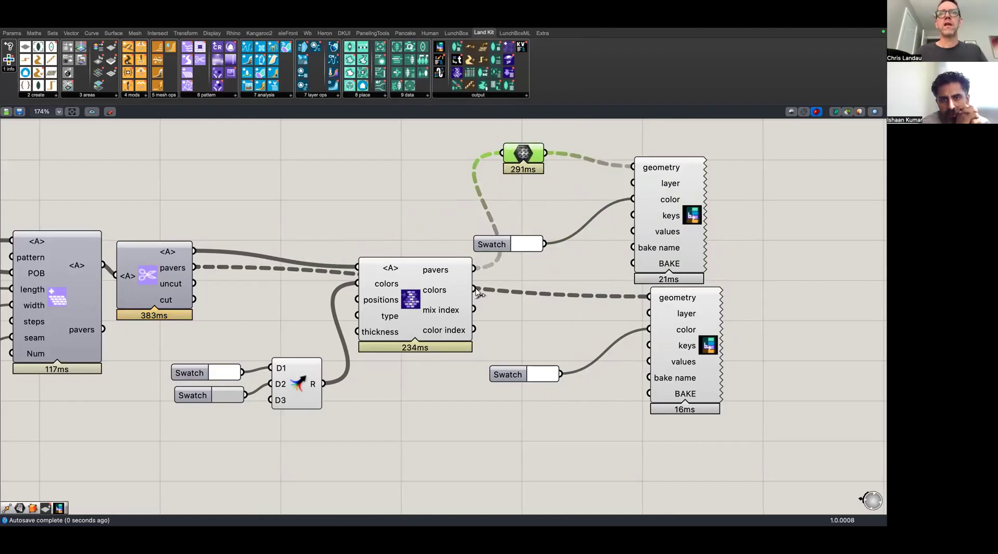
Wire Draw Area Pattern's colors output into the duplicated preview's color input and delete that preview's swatch
{"action": "left_click_drag", "start_coordinate": [474, 289], "coordinate": [639, 198], "text": "shift"}
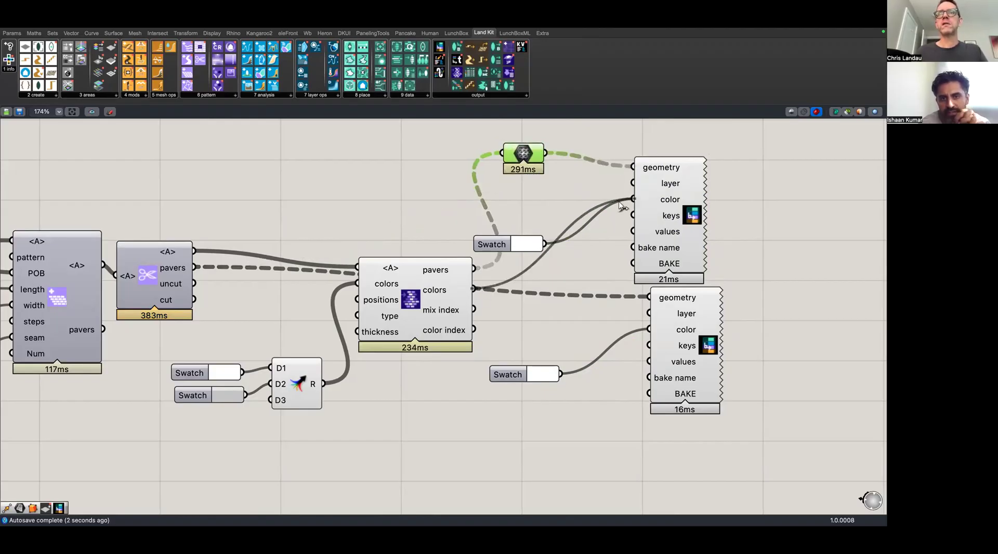
{"action": "left_click", "coordinate": [491, 244]}
{"action": "key", "text": "Delete"}
Tidy the positions of Draw Area Pattern, the upper preview and the Mesh parameter, and save the definition
{"action": "left_click_drag", "start_coordinate": [442, 266], "coordinate": [433, 250]}
{"action": "left_click_drag", "start_coordinate": [675, 228], "coordinate": [693, 224]}
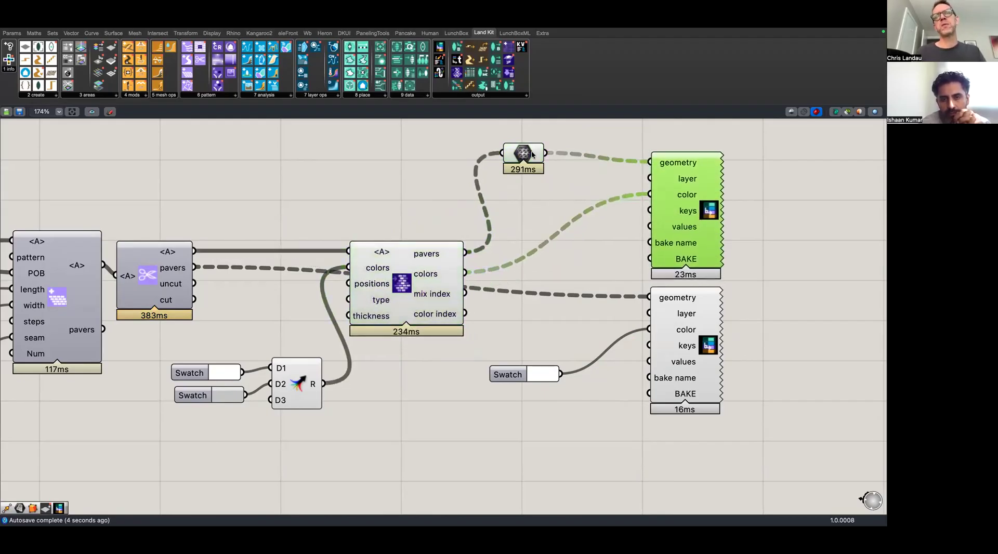
{"action": "left_click_drag", "start_coordinate": [532, 155], "coordinate": [594, 161]}
{"action": "left_click", "coordinate": [19, 112]}
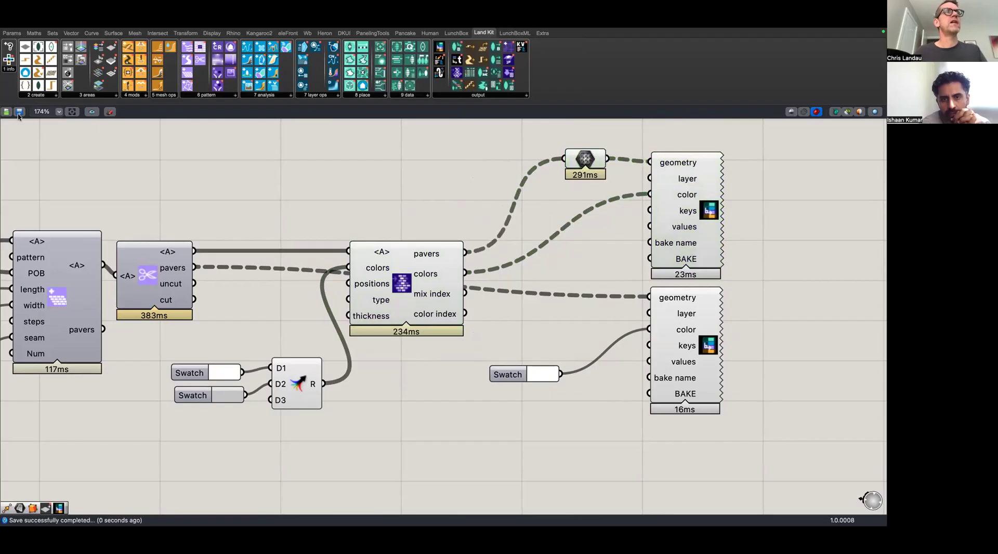
Turn off the viewport preview of the Draw Area Pattern and Merge components and check the paving in Rhino
{"action": "key", "text": "ctrl+Left"}
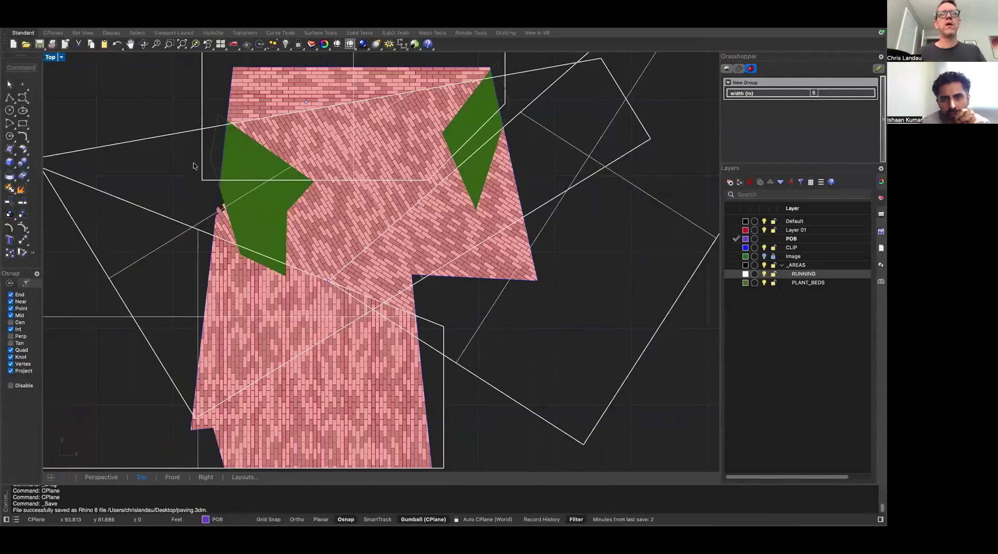
{"action": "key", "text": "ctrl+Right"}
{"action": "left_click", "coordinate": [395, 256]}
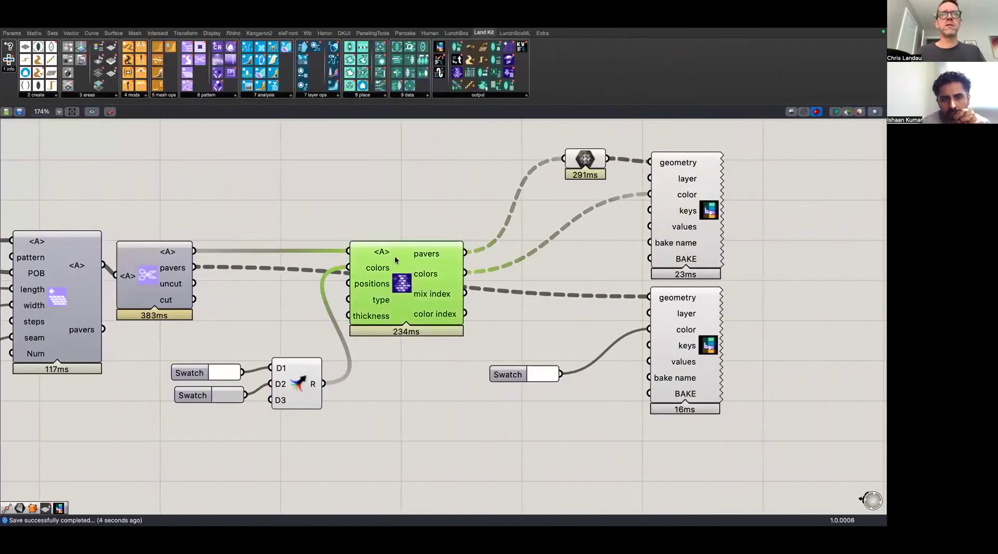
{"action": "middle_click", "coordinate": [394, 256]}
{"action": "left_click", "coordinate": [307, 381]}
{"action": "middle_click", "coordinate": [308, 379]}
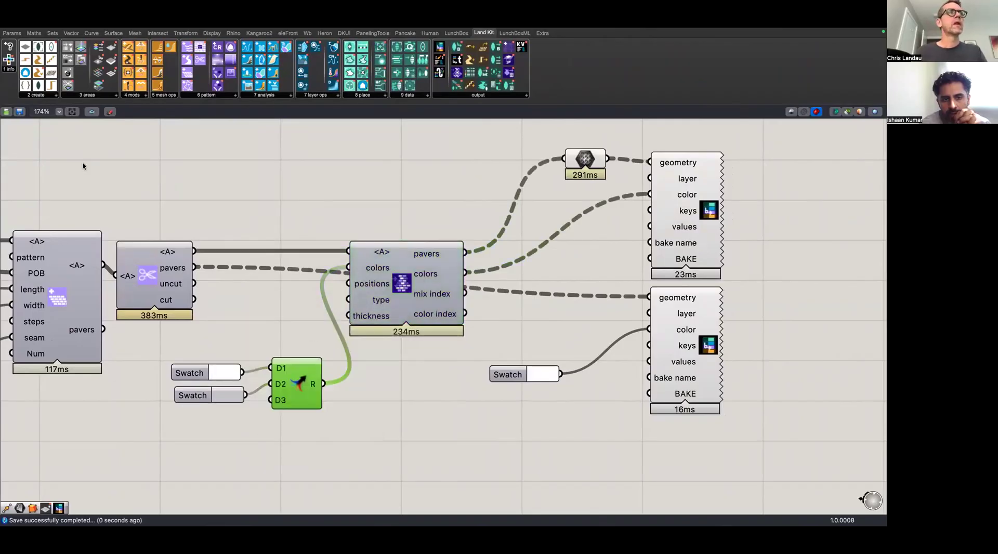
{"action": "key", "text": "ctrl+Left"}
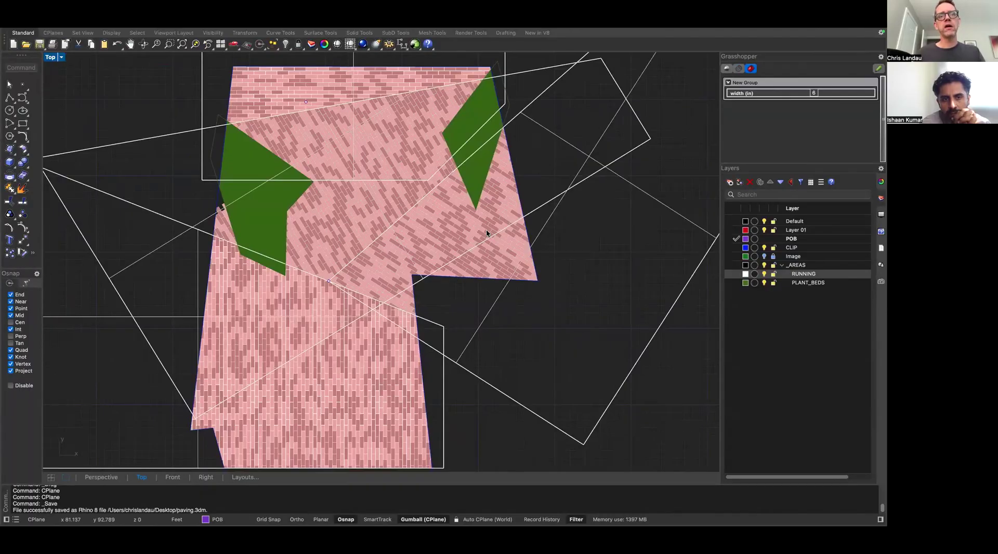
{"action": "key", "text": "ctrl+Right"}
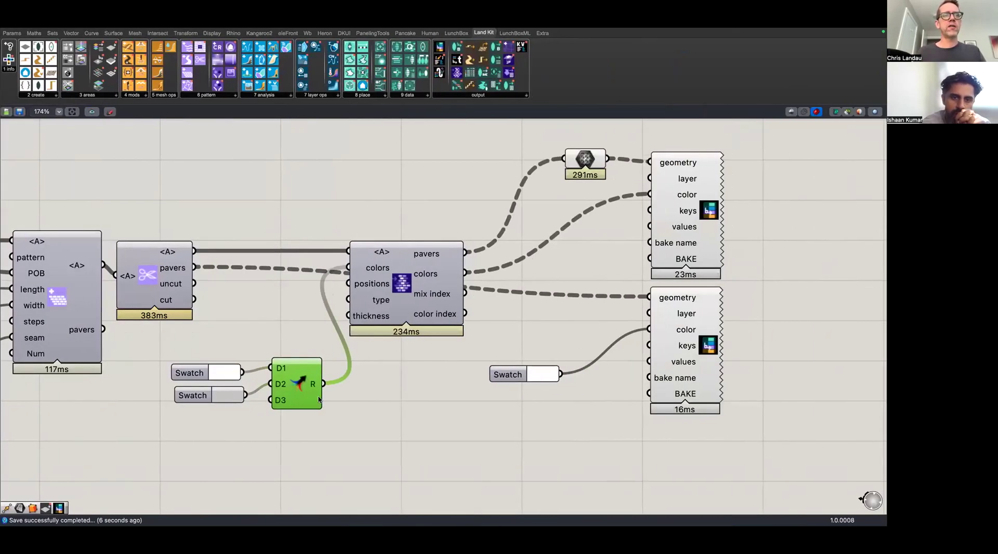
Feed a copy of the light grey swatch into Merge D3, recoloured dark grey-brown, and check the paving in Rhino
{"action": "left_click", "coordinate": [187, 390]}
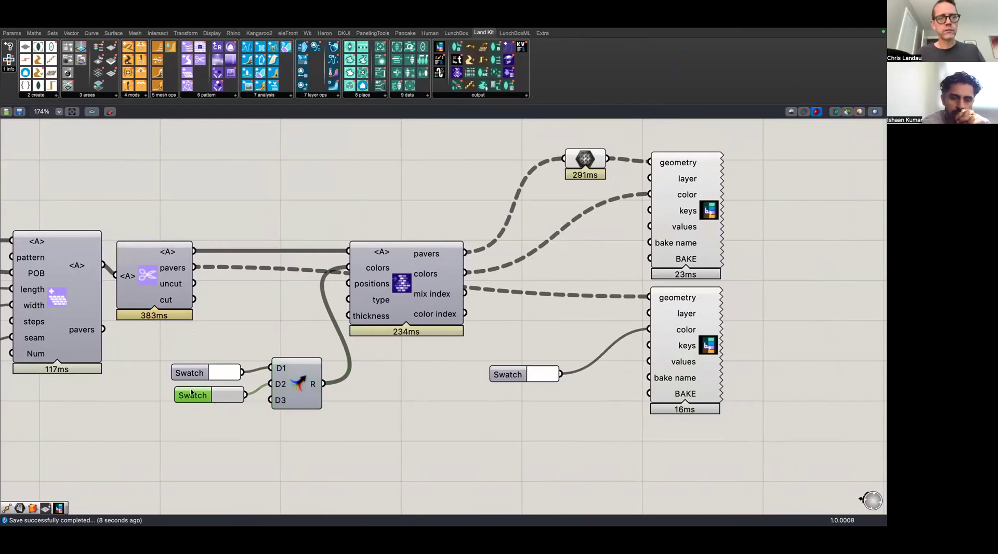
{"action": "left_click_drag", "start_coordinate": [187, 390], "coordinate": [271, 400], "text": "alt"}
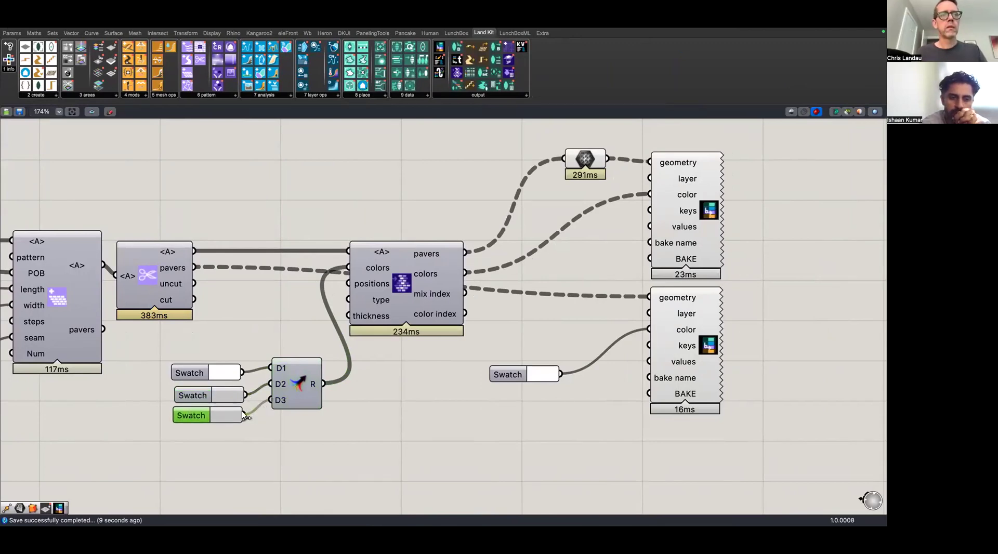
{"action": "left_click", "coordinate": [221, 415]}
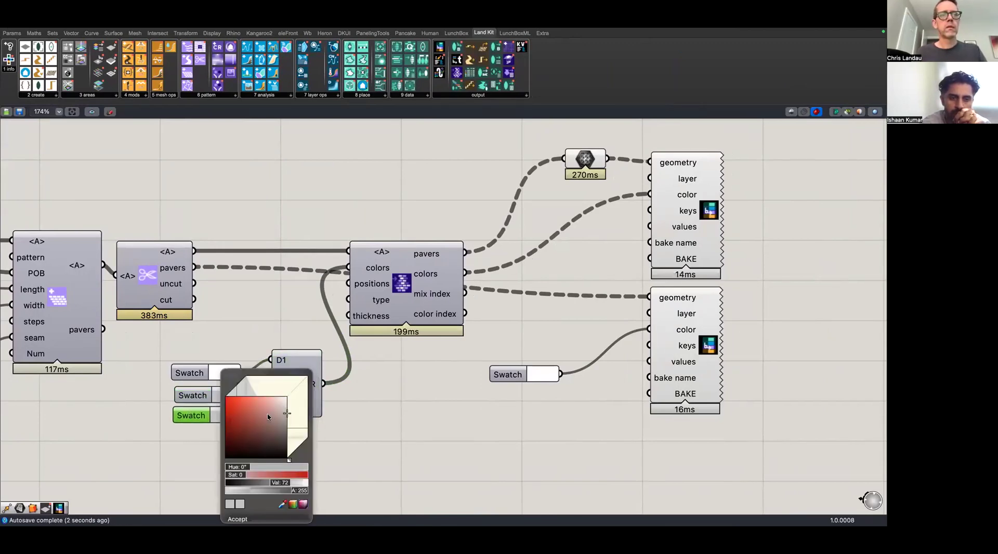
{"action": "left_click_drag", "start_coordinate": [285, 430], "coordinate": [280, 432]}
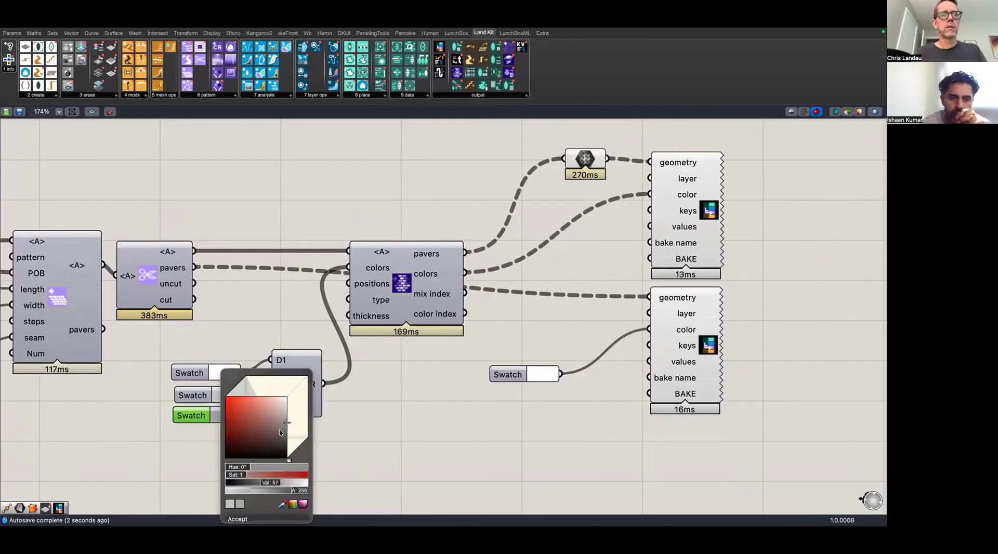
{"action": "left_click", "coordinate": [374, 413]}
{"action": "key", "text": "super+Tab"}
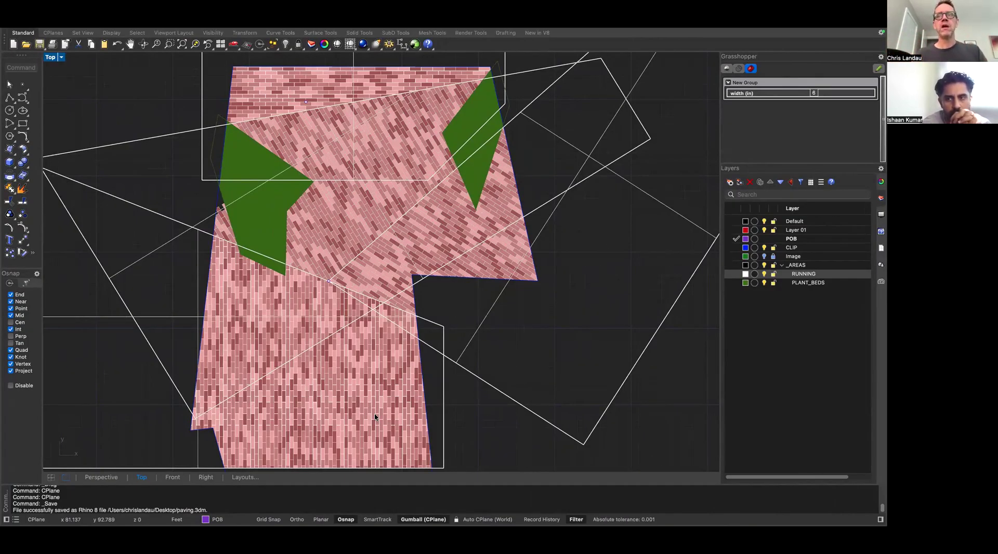
{"action": "key", "text": "ctrl+Right"}
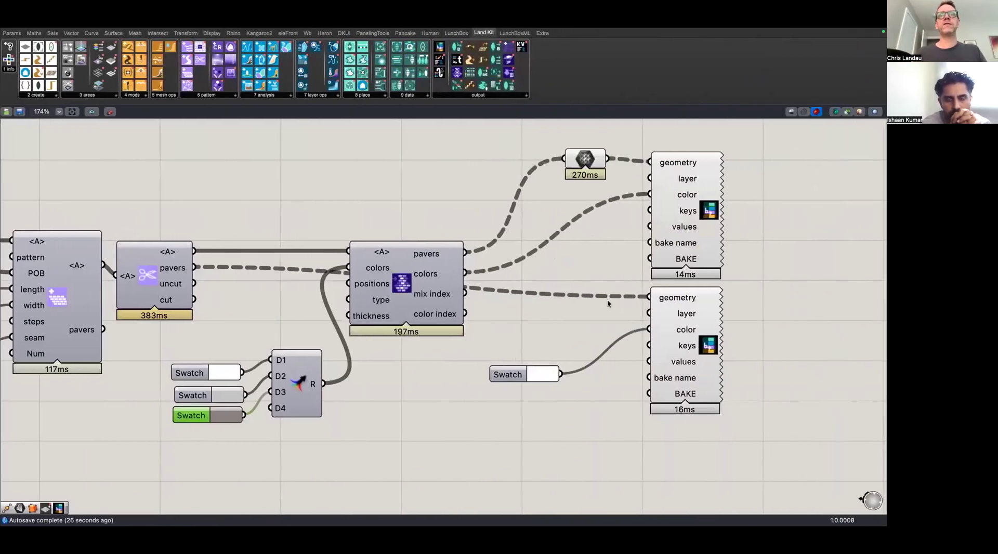
Add the Land Kit component that outputs textured pavers above the Mesh parameter and save the definition
{"action": "scroll", "coordinate": [607, 300], "scroll_direction": "up", "scroll_amount": 3}
{"action": "scroll", "coordinate": [608, 299], "scroll_direction": "right", "scroll_amount": 3}
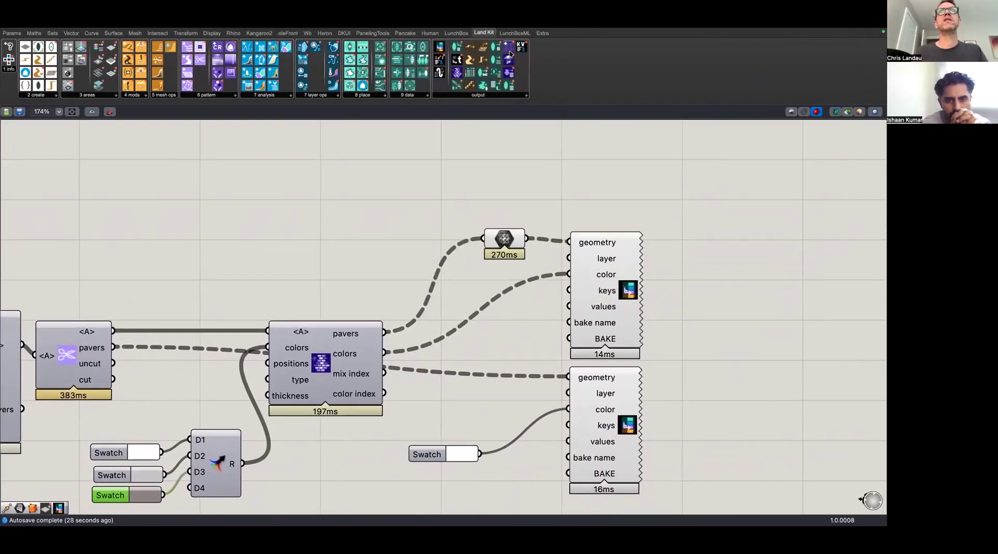
{"action": "left_click_drag", "start_coordinate": [510, 52], "coordinate": [577, 174]}
{"action": "left_click_drag", "start_coordinate": [520, 242], "coordinate": [494, 209]}
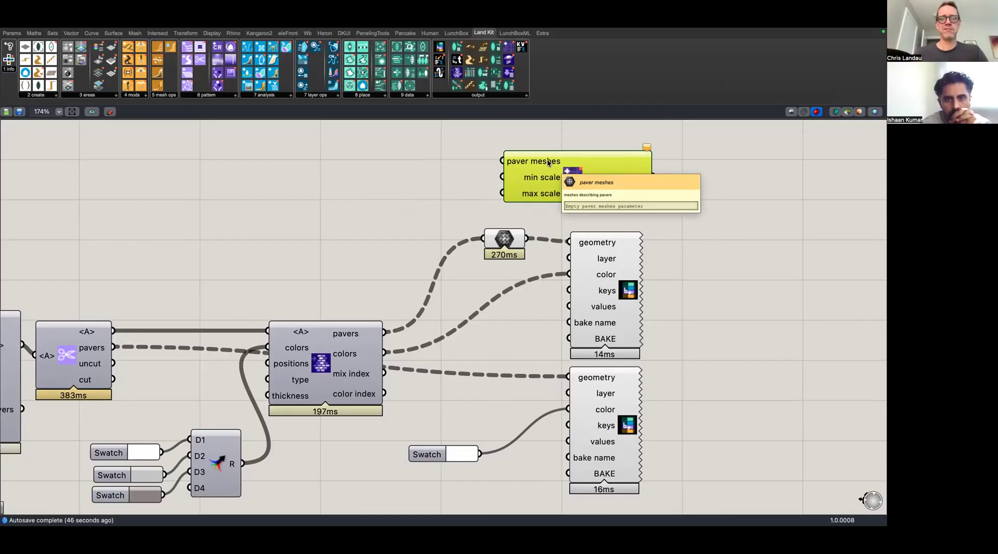
{"action": "left_click", "coordinate": [120, 162]}
{"action": "left_click", "coordinate": [19, 112]}
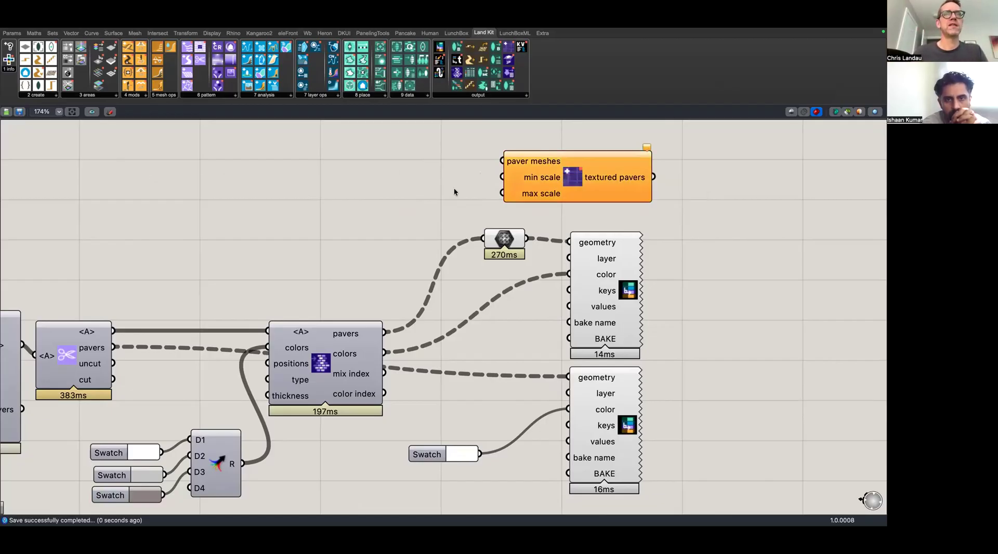
Turn off the Mesh parameter's viewport preview and check the coloured paving in Rhino
{"action": "middle_click", "coordinate": [499, 239]}
{"action": "left_click", "coordinate": [517, 223]}
{"action": "left_click", "coordinate": [71, 156]}
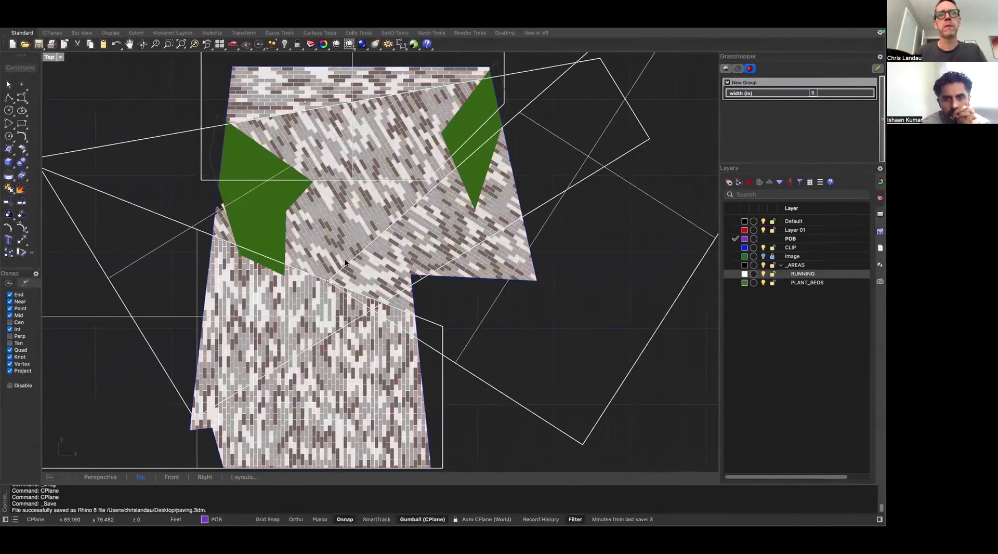
Move the rotated RUNNING surface on the east side, with its POB corner point, about 3.4 ft to the southeast
{"action": "right_click_drag", "start_coordinate": [344, 259], "coordinate": [356, 236]}
{"action": "scroll", "coordinate": [331, 221], "scroll_direction": "up", "scroll_amount": 4}
{"action": "scroll", "coordinate": [330, 220], "scroll_direction": "down", "scroll_amount": 8}
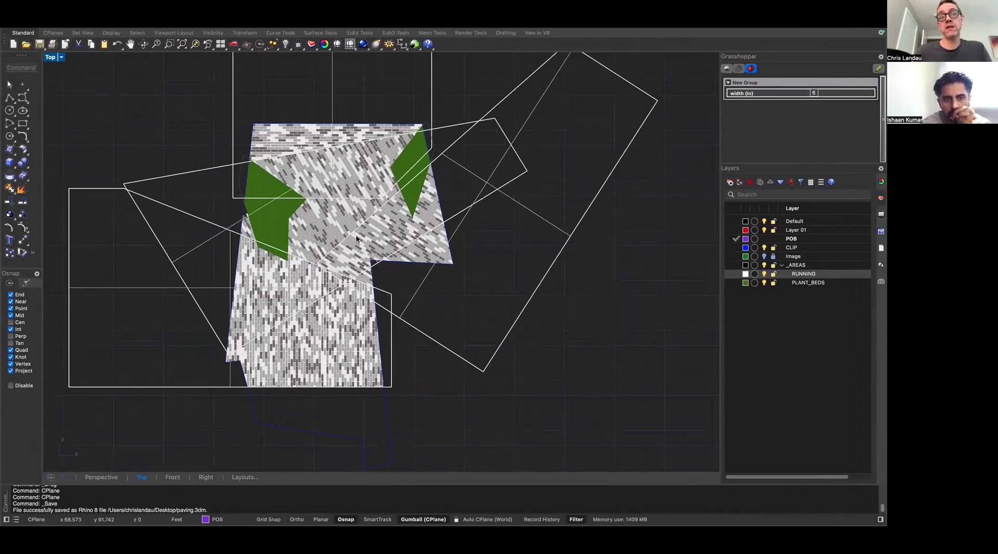
{"action": "left_click", "coordinate": [512, 206]}
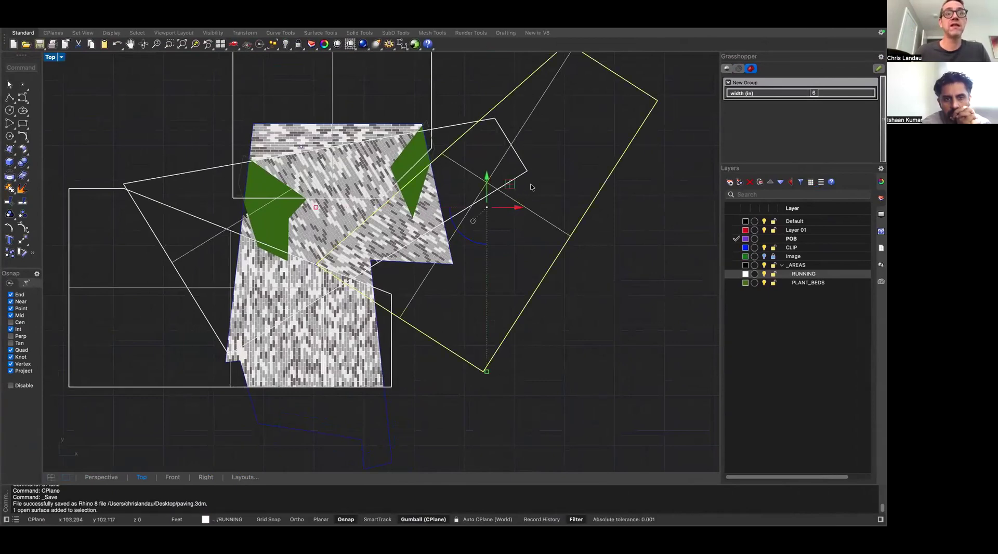
{"action": "left_click", "coordinate": [316, 266]}
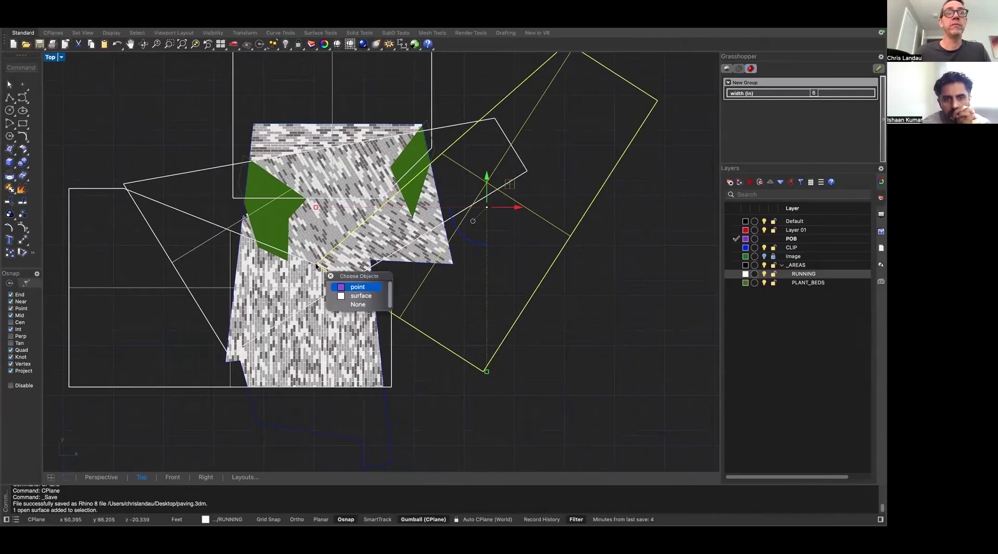
{"action": "key", "text": "Return"}
{"action": "type", "text": "m"}
{"action": "key", "text": "Return"}
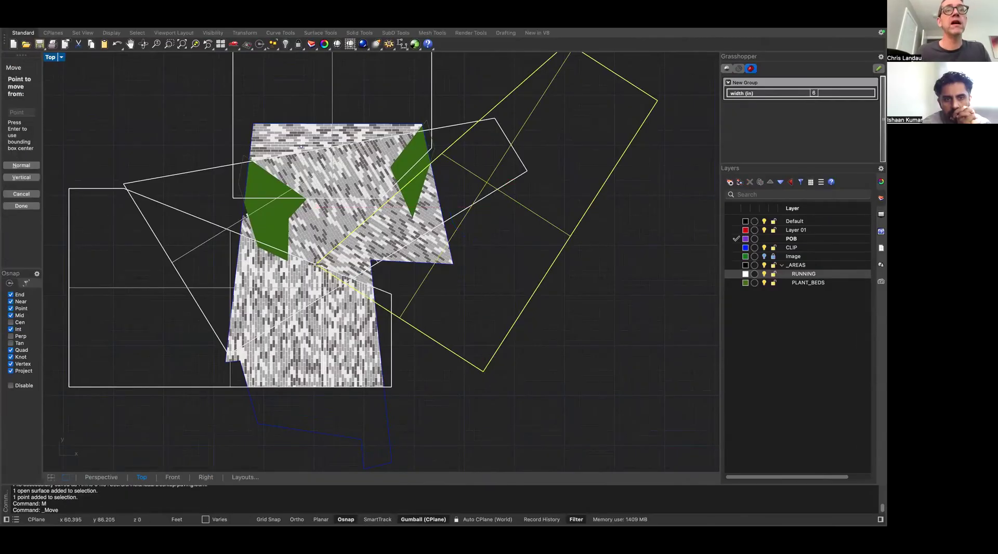
{"action": "left_click", "coordinate": [316, 264]}
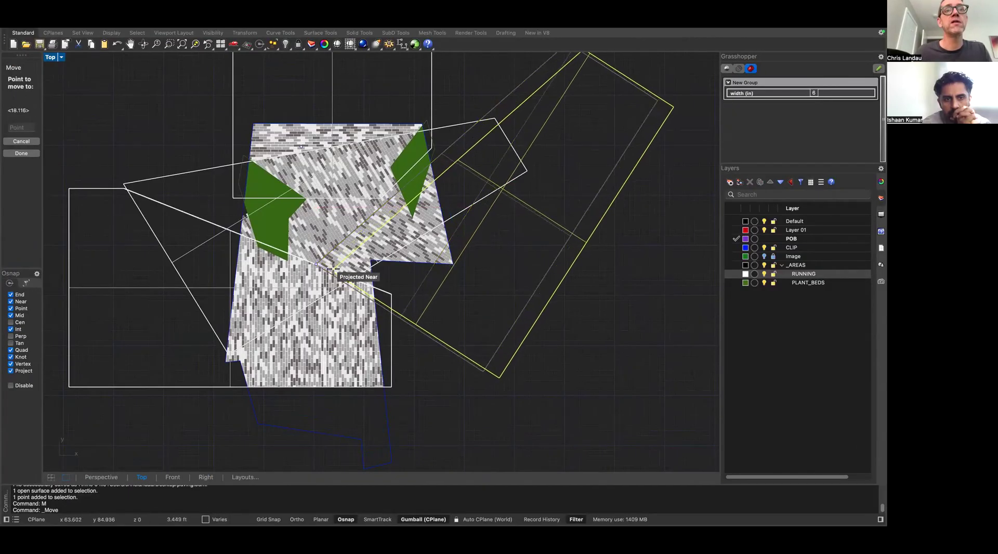
{"action": "left_click", "coordinate": [333, 271]}
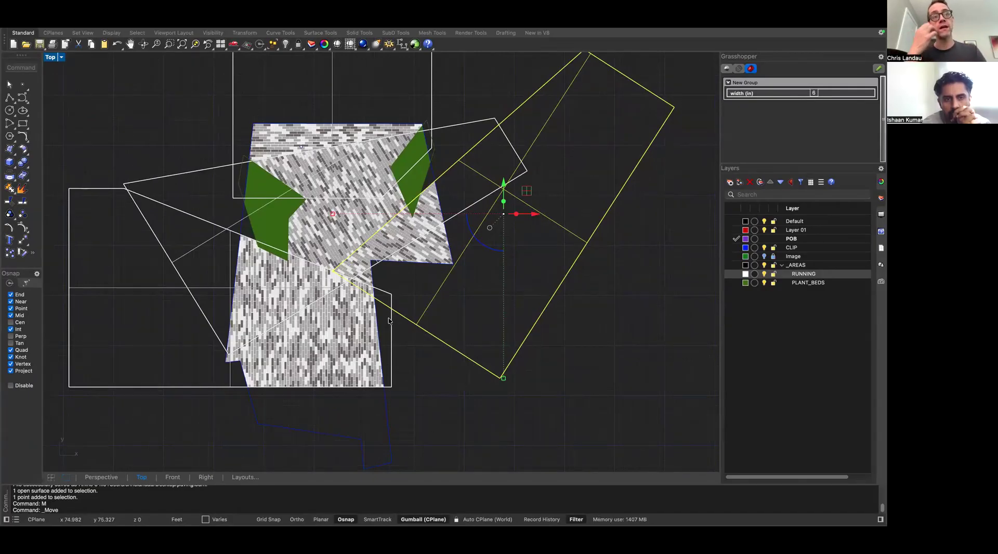
Check the updated paving and turn on the Image layer to compare the unpaved southern area with the site photo
{"action": "right_click_drag", "start_coordinate": [349, 324], "coordinate": [362, 339]}
{"action": "scroll", "coordinate": [364, 300], "scroll_direction": "up", "scroll_amount": 4}
{"action": "scroll", "coordinate": [361, 339], "scroll_direction": "up", "scroll_amount": 4}
{"action": "scroll", "coordinate": [361, 338], "scroll_direction": "down", "scroll_amount": 6}
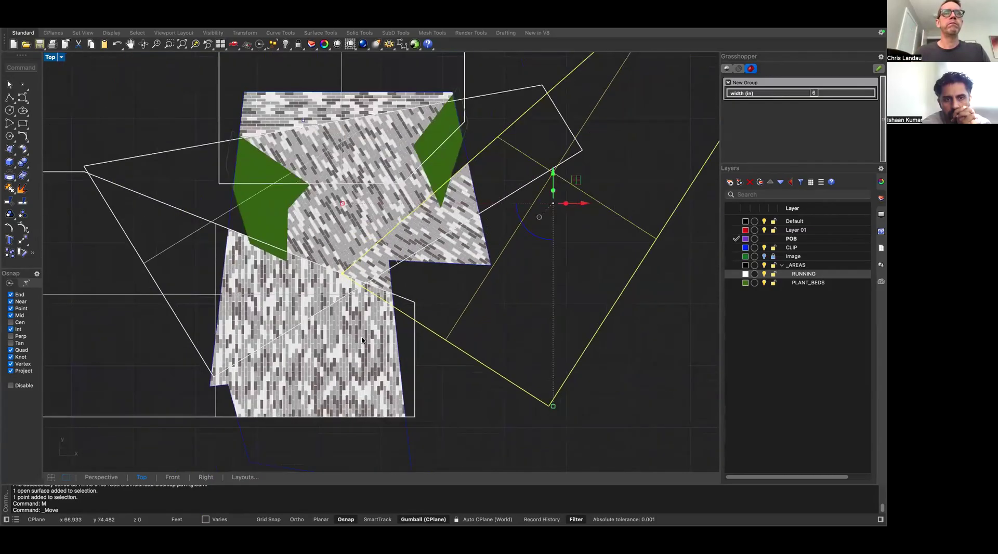
{"action": "right_click_drag", "start_coordinate": [370, 393], "coordinate": [383, 348]}
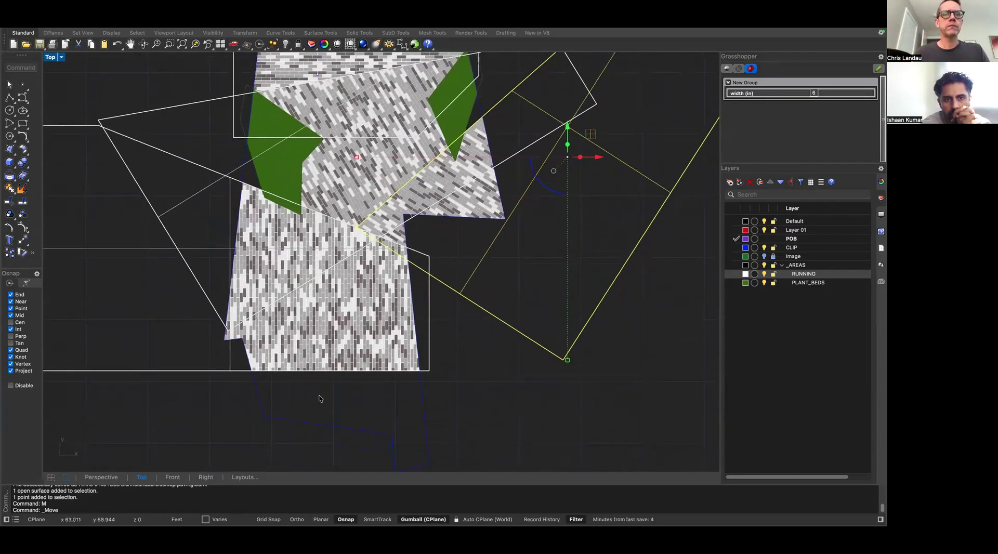
{"action": "right_click_drag", "start_coordinate": [341, 392], "coordinate": [343, 358]}
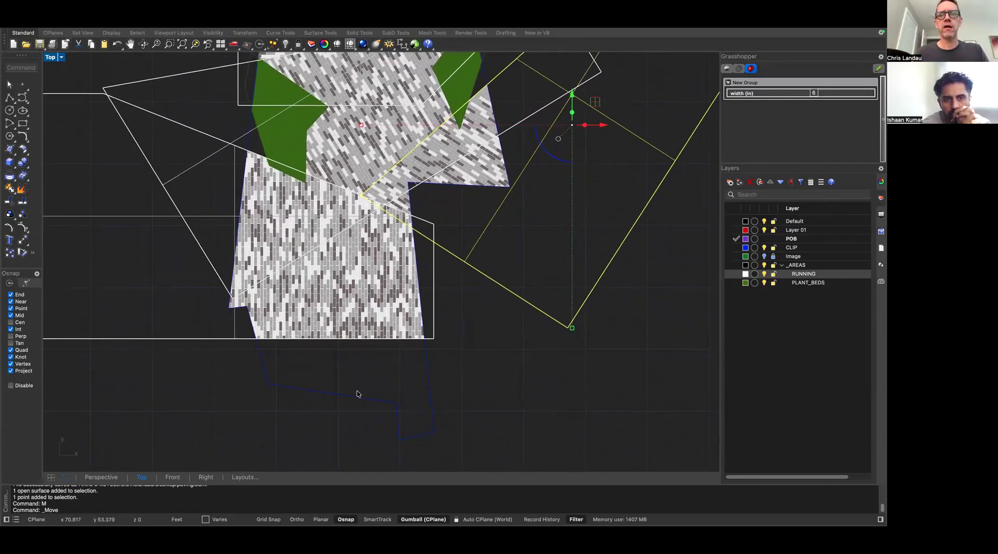
{"action": "left_click", "coordinate": [793, 276]}
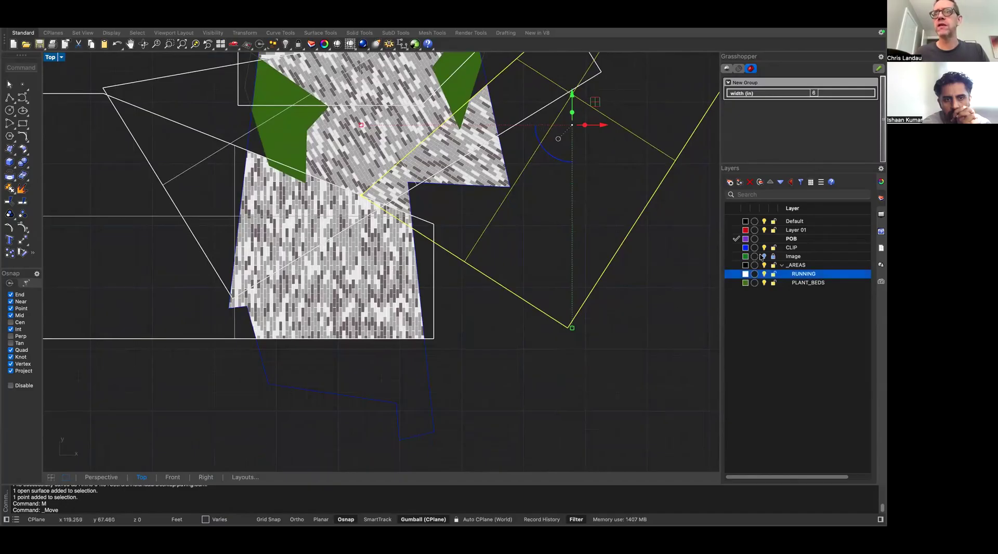
{"action": "left_click", "coordinate": [763, 256]}
{"action": "scroll", "coordinate": [348, 369], "scroll_direction": "up", "scroll_amount": 5}
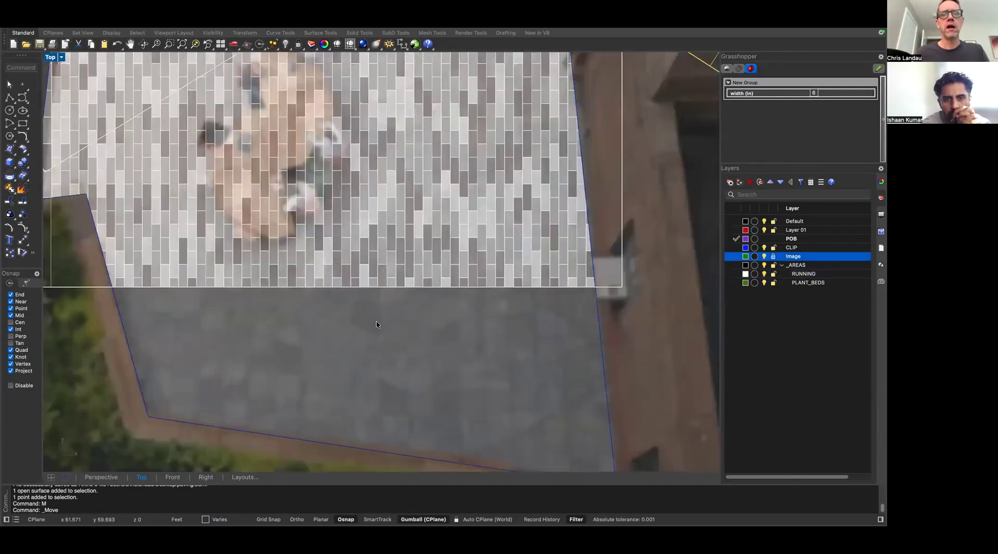
{"action": "scroll", "coordinate": [376, 325], "scroll_direction": "down", "scroll_amount": 4}
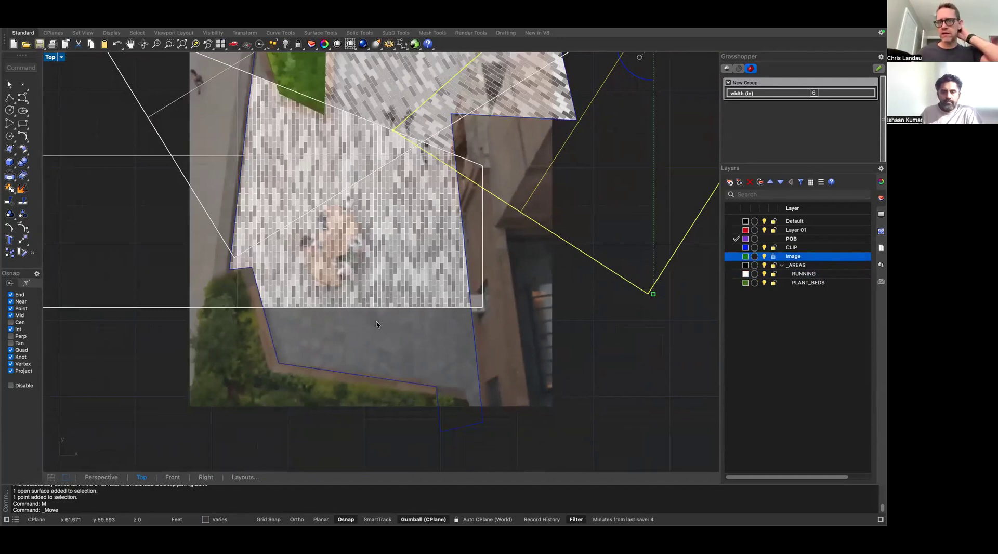
Create a layer named TESS under _AREAS, colour it turquoise and make it the current layer
{"action": "left_click", "coordinate": [796, 275]}
{"action": "left_click", "coordinate": [730, 182]}
{"action": "type", "text": "TE"}
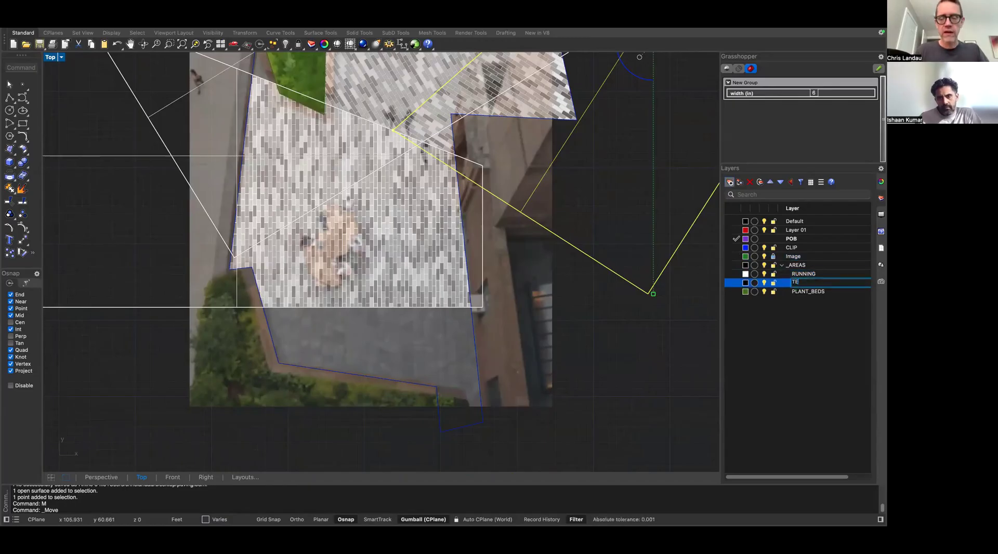
{"action": "type", "text": "SS"}
{"action": "key", "text": "Return"}
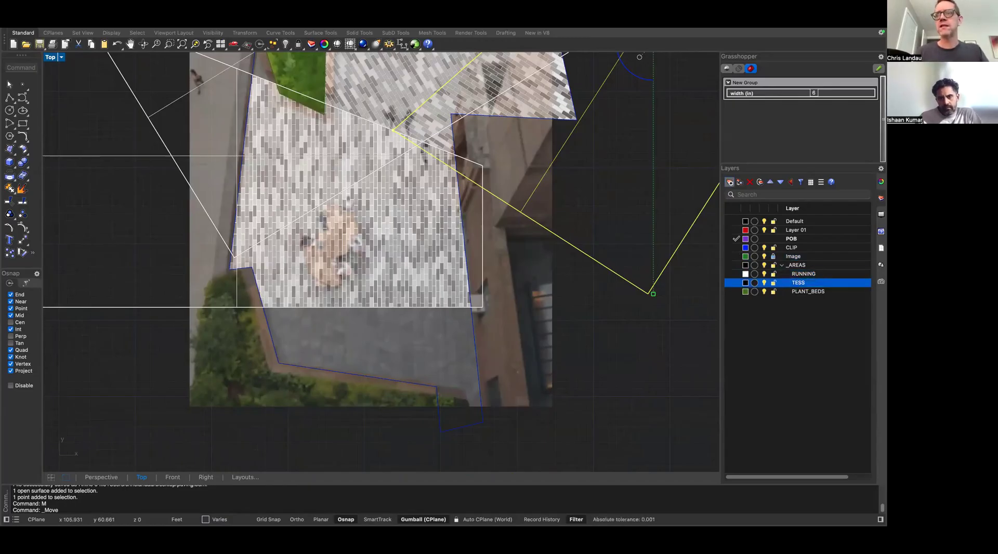
{"action": "left_click", "coordinate": [746, 283]}
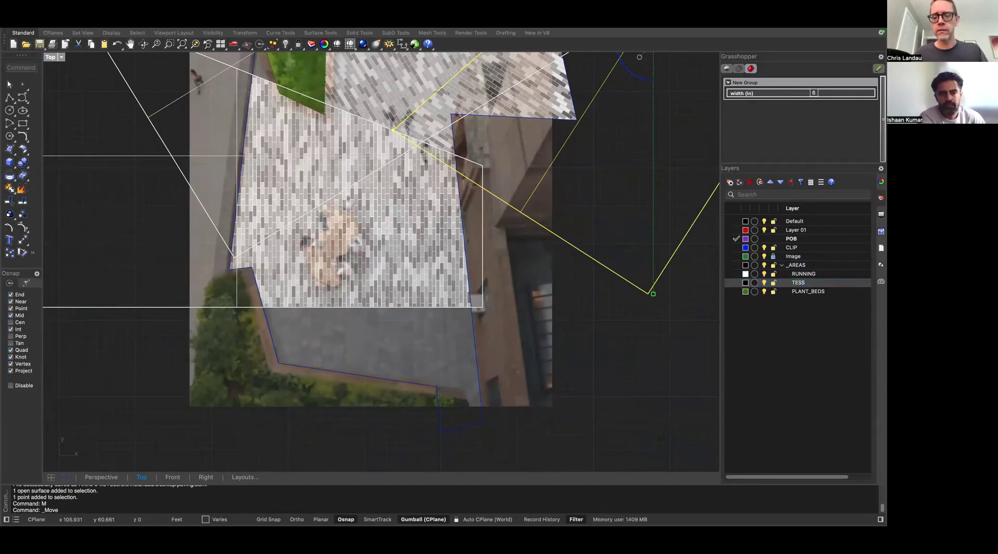
{"action": "left_click", "coordinate": [739, 331]}
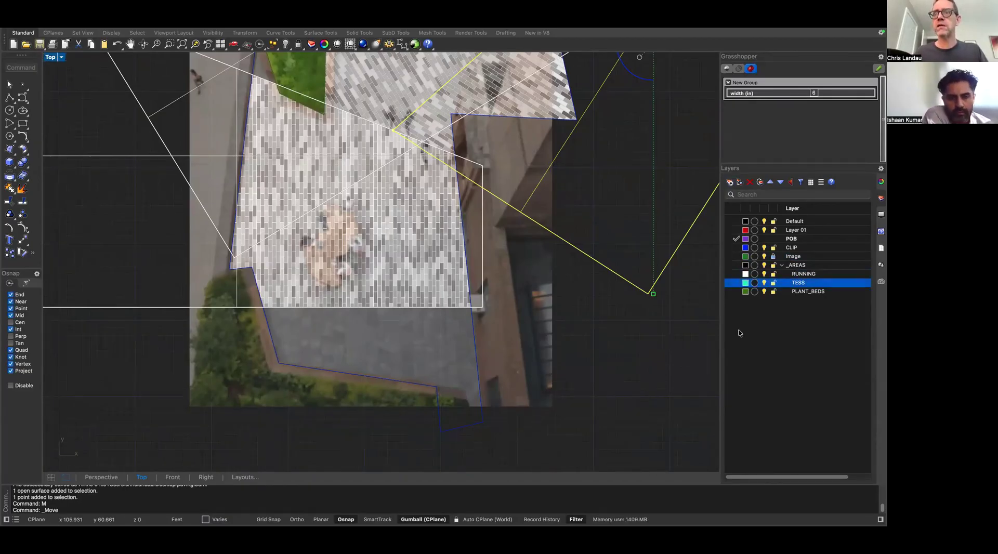
{"action": "left_click", "coordinate": [737, 283]}
Draw a rectangular plane covering the unpaved southern area, starting on the lower edge of the RUNNING surface, and save the file
{"action": "scroll", "coordinate": [547, 354], "scroll_direction": "down", "scroll_amount": 1}
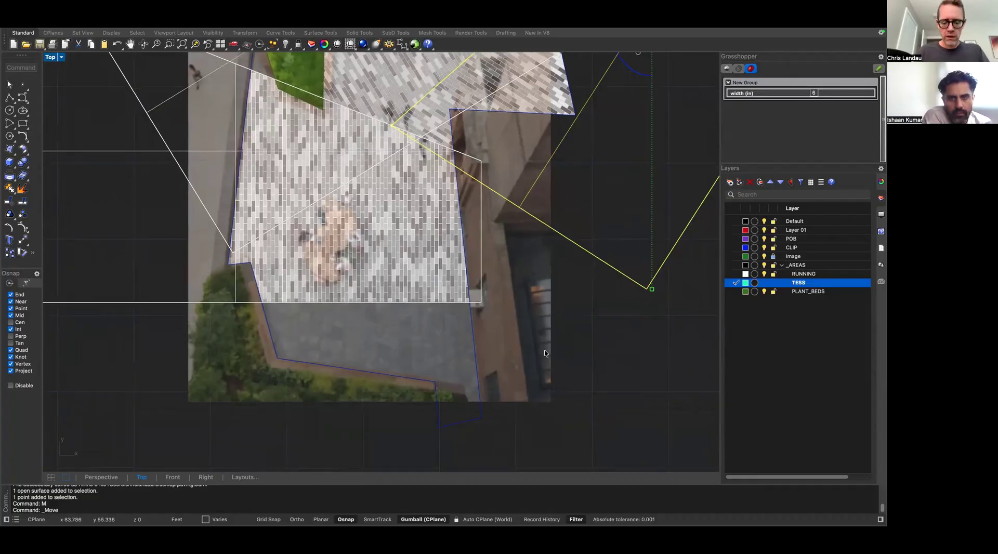
{"action": "type", "text": "p"}
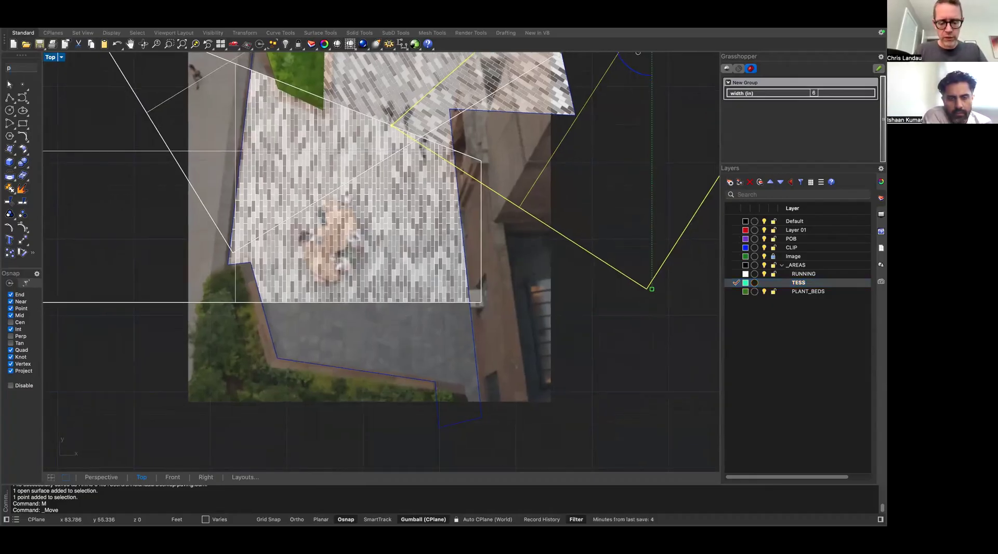
{"action": "type", "text": "lane"}
{"action": "key", "text": "Return"}
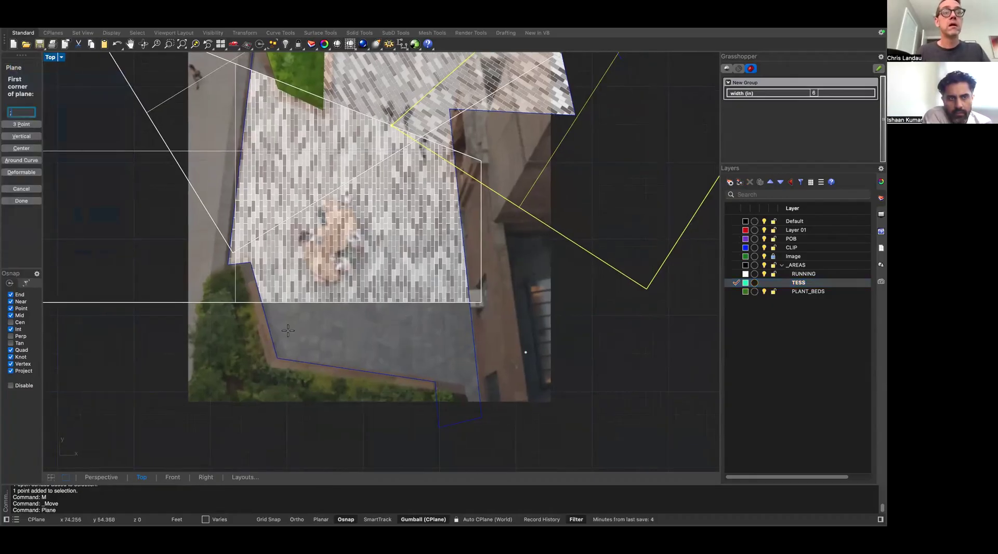
{"action": "left_click", "coordinate": [209, 303]}
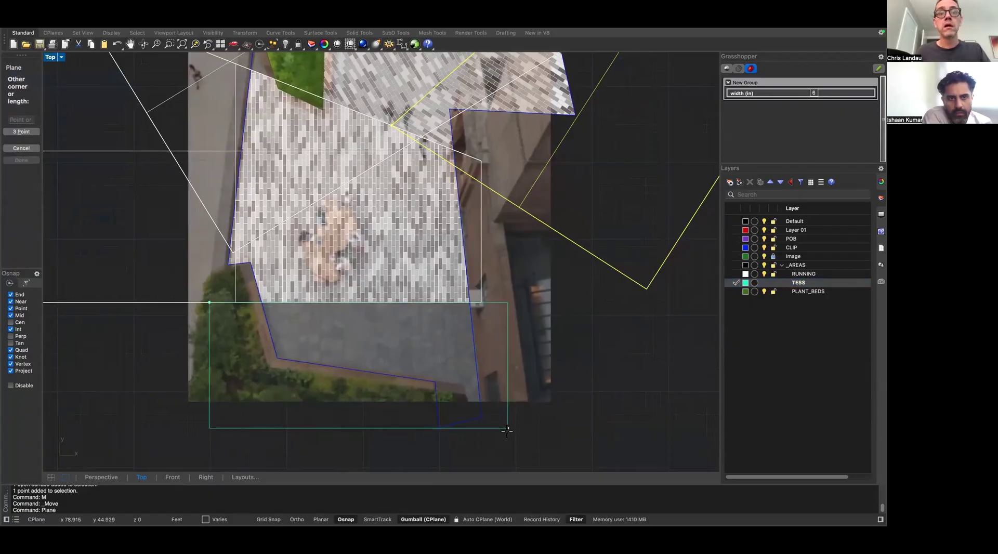
{"action": "left_click", "coordinate": [511, 445]}
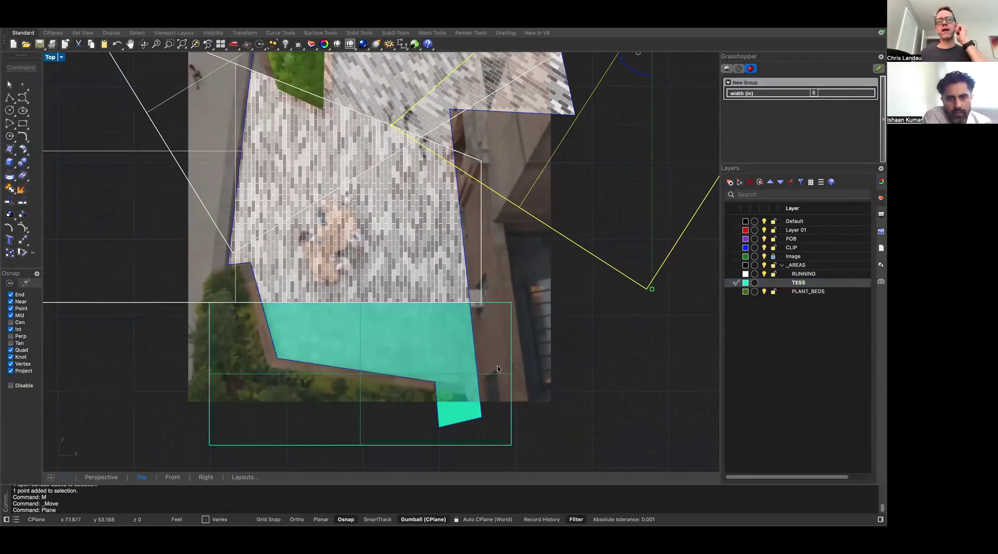
{"action": "scroll", "coordinate": [450, 296], "scroll_direction": "up", "scroll_amount": 3}
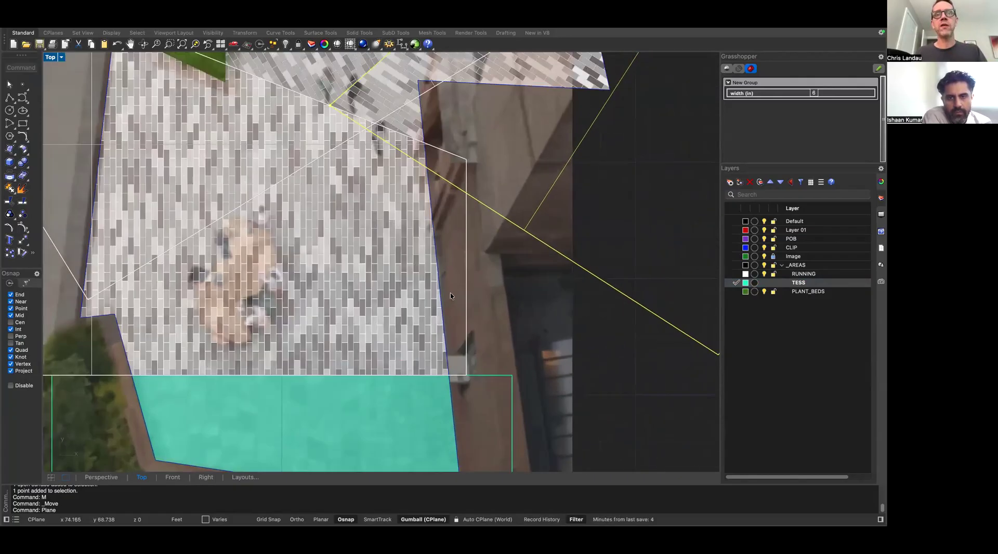
{"action": "scroll", "coordinate": [450, 296], "scroll_direction": "down", "scroll_amount": 4}
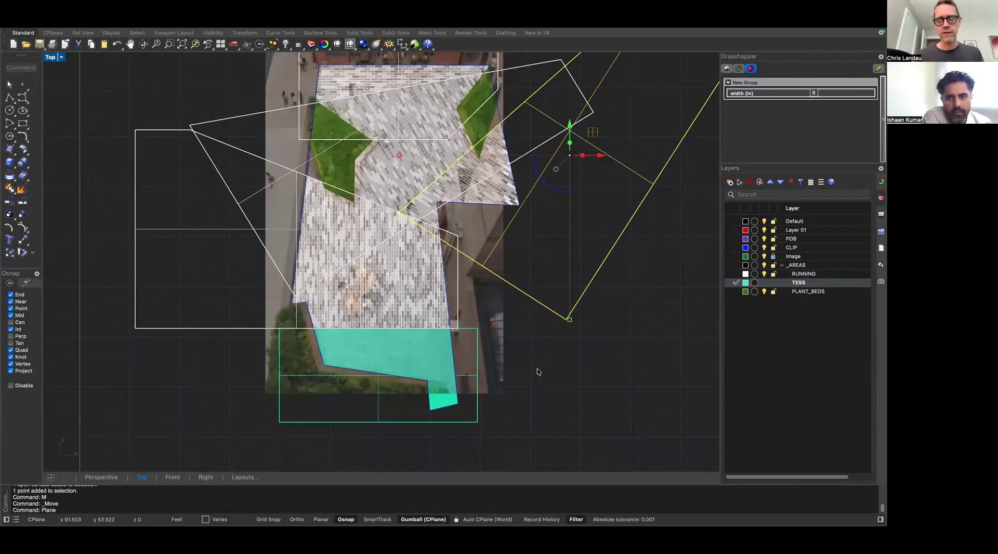
{"action": "key", "text": "Escape"}
{"action": "key", "text": "super+s"}
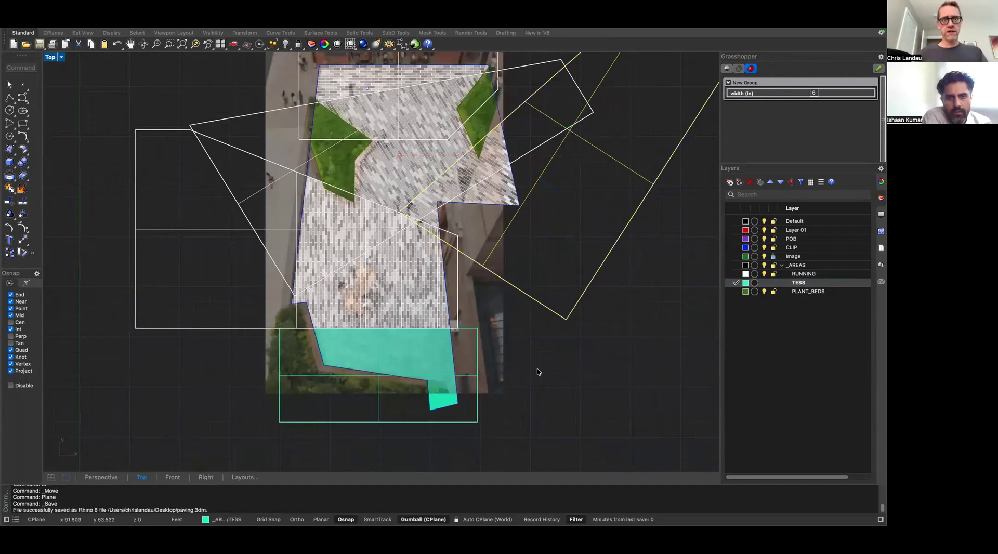
Switch to Grasshopper and move the whole definition down and right, away from the corner of its surrounding frame
{"action": "key", "text": "ctrl+Right"}
{"action": "right_click_drag", "start_coordinate": [602, 334], "coordinate": [519, 325]}
{"action": "scroll", "coordinate": [527, 320], "scroll_direction": "down", "scroll_amount": 3}
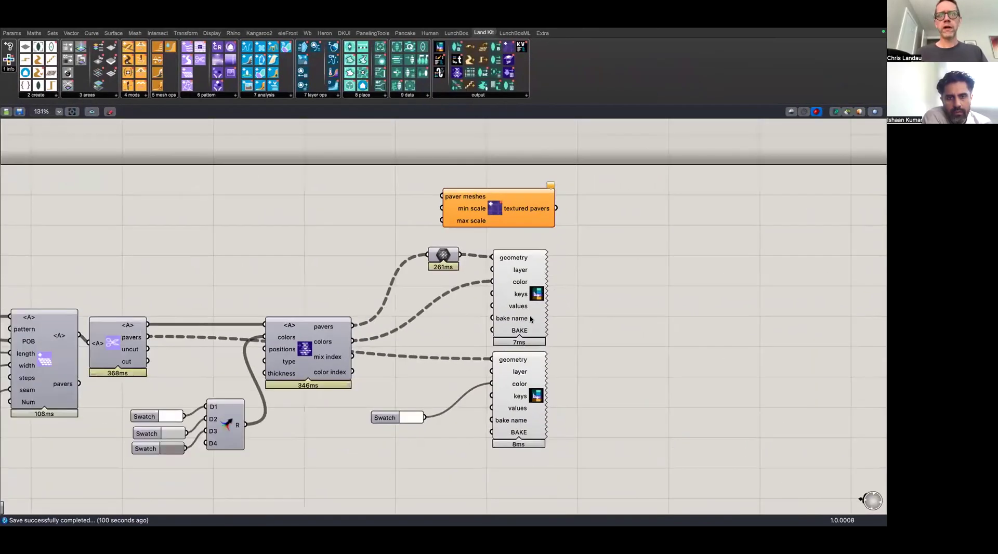
{"action": "scroll", "coordinate": [530, 319], "scroll_direction": "down", "scroll_amount": 3}
{"action": "right_click_drag", "start_coordinate": [283, 356], "coordinate": [606, 302]}
{"action": "right_click_drag", "start_coordinate": [324, 262], "coordinate": [603, 260]}
{"action": "left_click_drag", "start_coordinate": [565, 181], "coordinate": [181, 437]}
{"action": "scroll", "coordinate": [406, 314], "scroll_direction": "down", "scroll_amount": 6}
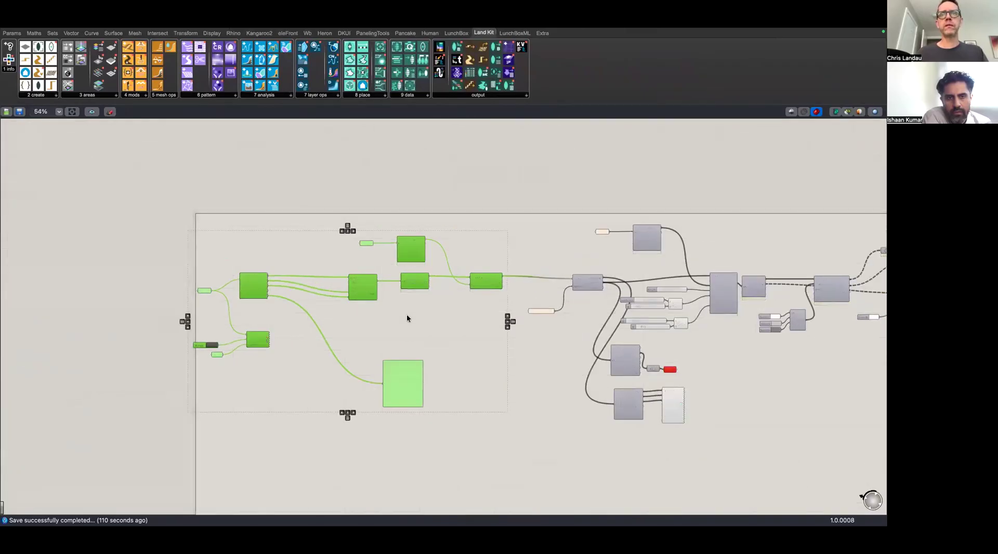
{"action": "left_click", "coordinate": [576, 358]}
{"action": "left_click_drag", "start_coordinate": [576, 356], "coordinate": [181, 438]}
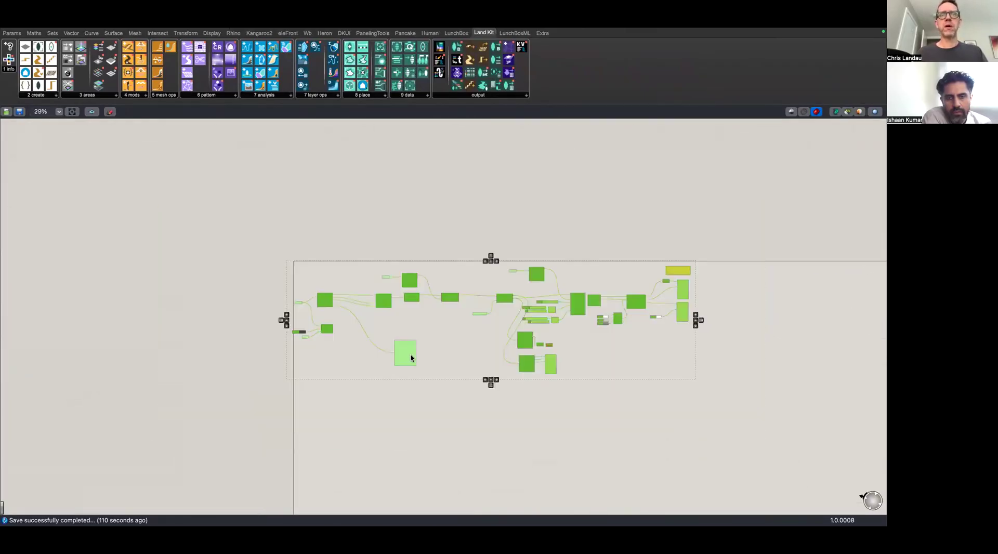
{"action": "left_click_drag", "start_coordinate": [410, 357], "coordinate": [478, 417]}
Shift the area-creation components left to open a gap before the Pull Areas by Name component
{"action": "left_click_drag", "start_coordinate": [529, 299], "coordinate": [338, 434]}
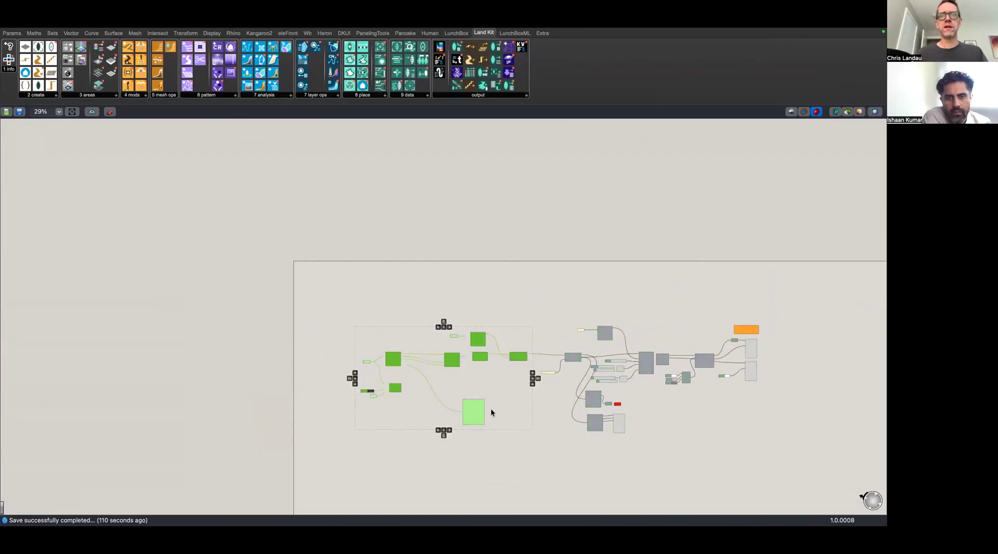
{"action": "left_click_drag", "start_coordinate": [491, 408], "coordinate": [422, 408]}
{"action": "scroll", "coordinate": [512, 356], "scroll_direction": "down", "scroll_amount": 2}
{"action": "scroll", "coordinate": [512, 357], "scroll_direction": "up", "scroll_amount": 5}
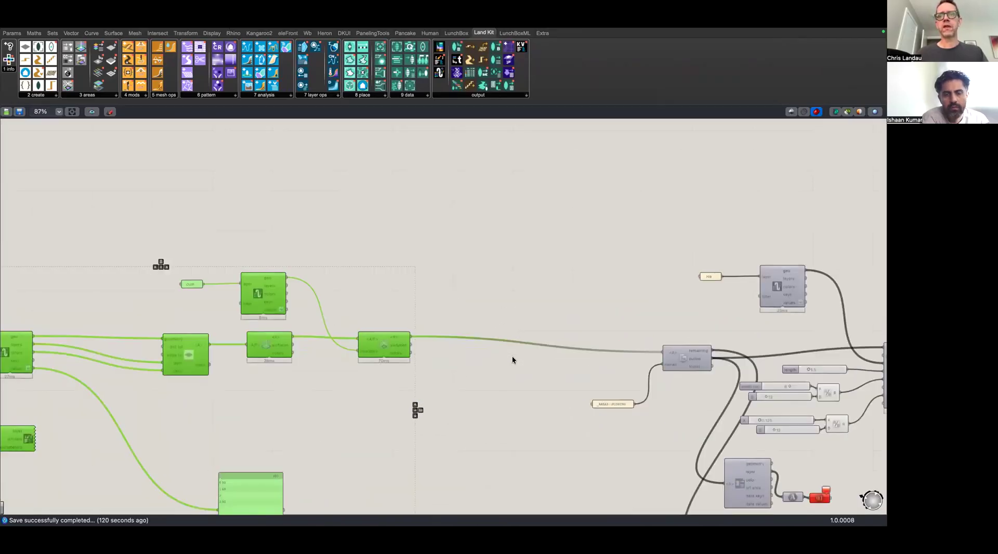
Copy the Pull Areas by Name component with its names panel into the gap and set the copied panel to _AREAS::TESS
{"action": "right_click_drag", "start_coordinate": [525, 364], "coordinate": [540, 286]}
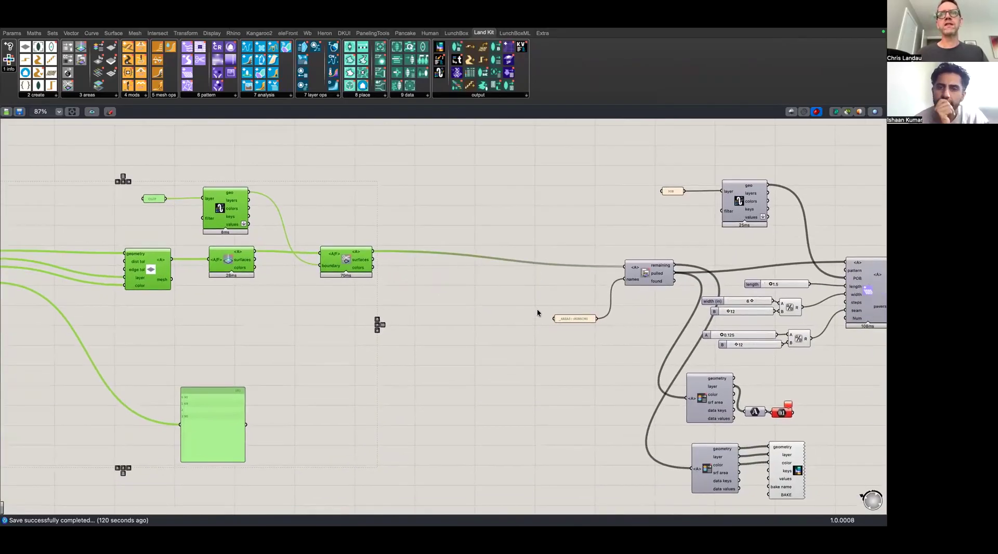
{"action": "left_click_drag", "start_coordinate": [656, 241], "coordinate": [390, 345]}
{"action": "scroll", "coordinate": [390, 345], "scroll_direction": "down", "scroll_amount": 3}
{"action": "scroll", "coordinate": [391, 344], "scroll_direction": "up", "scroll_amount": 5}
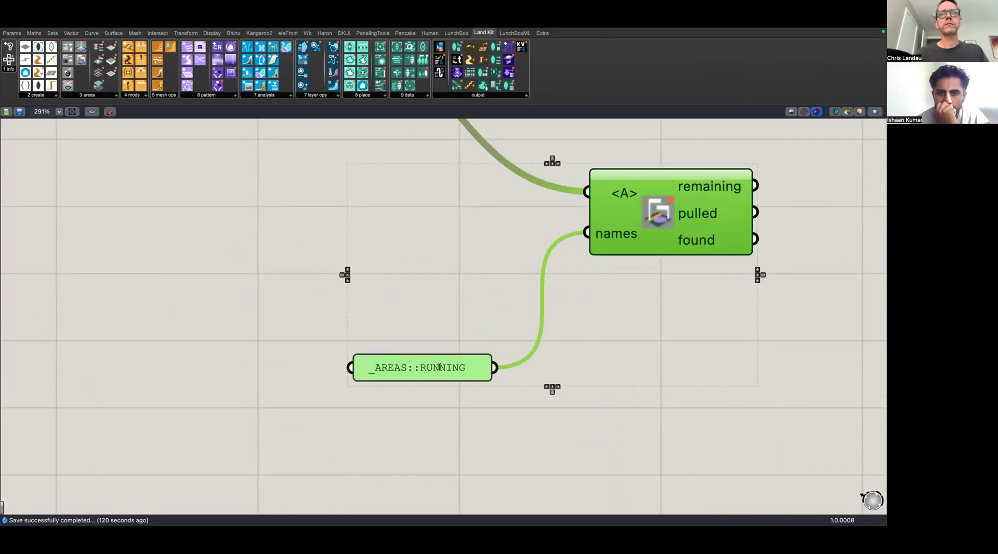
{"action": "double_click", "coordinate": [410, 367]}
{"action": "left_click_drag", "start_coordinate": [411, 321], "coordinate": [434, 321]}
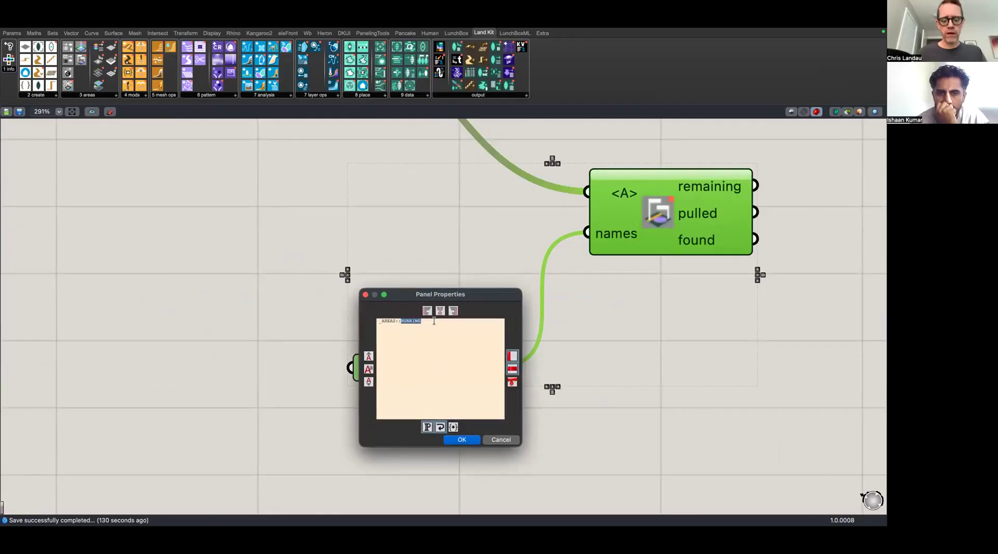
{"action": "type", "text": "1"}
{"action": "key", "text": "Return"}
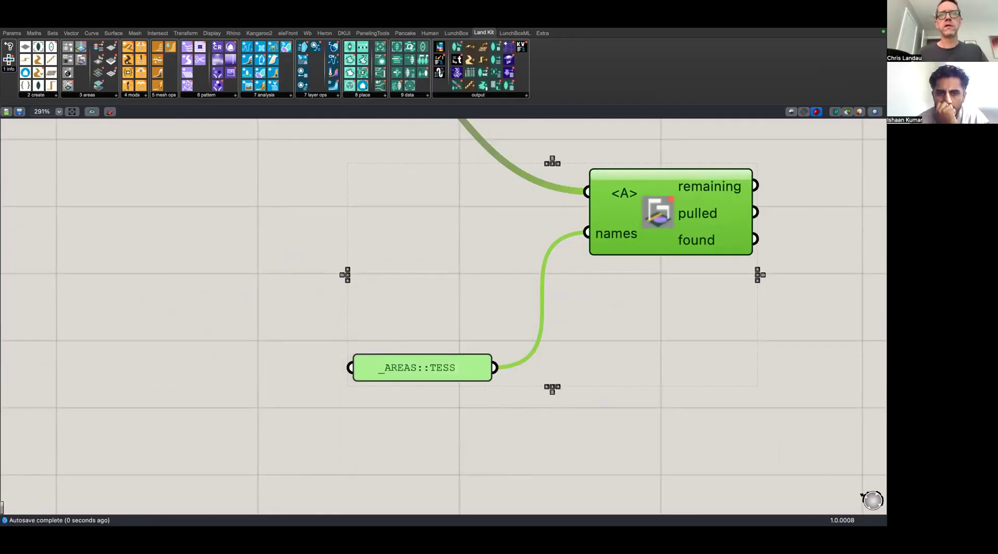
Wire the remaining output of the TESS Pull Areas by Name component into the RUNNING one's <A> input and move the TESS components up in line
{"action": "scroll", "coordinate": [556, 281], "scroll_direction": "down", "scroll_amount": 3}
{"action": "right_click_drag", "start_coordinate": [565, 279], "coordinate": [429, 325]}
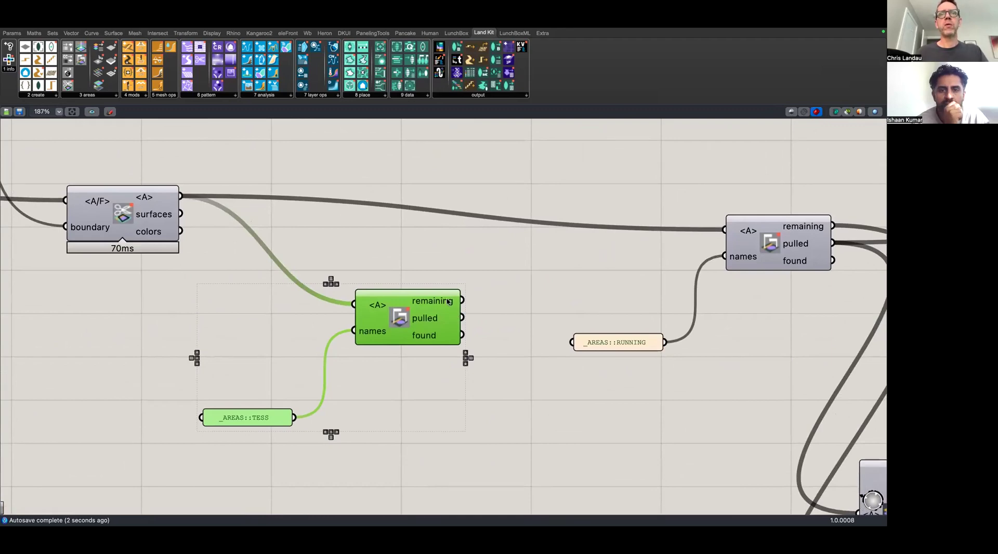
{"action": "left_click_drag", "start_coordinate": [461, 301], "coordinate": [527, 259]}
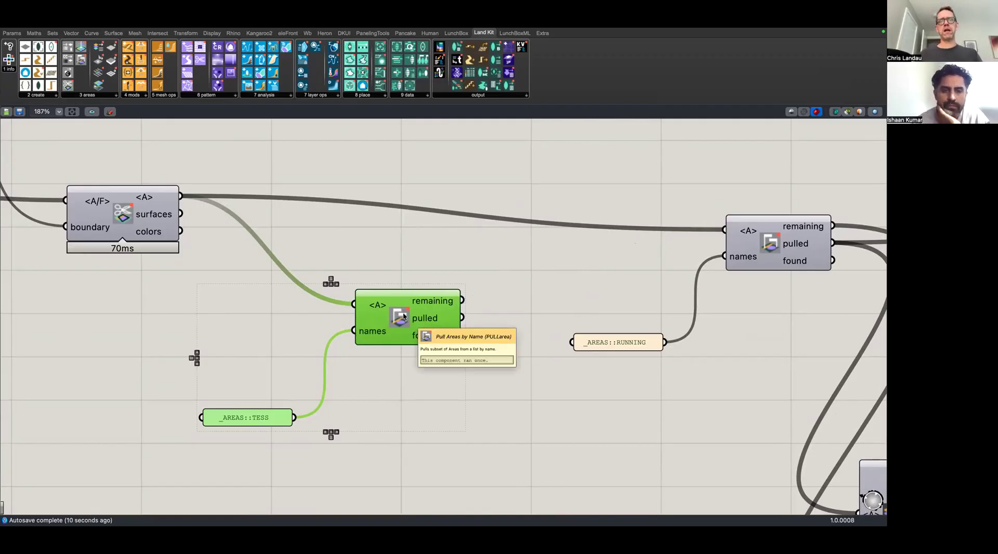
{"action": "left_click_drag", "start_coordinate": [463, 301], "coordinate": [748, 233]}
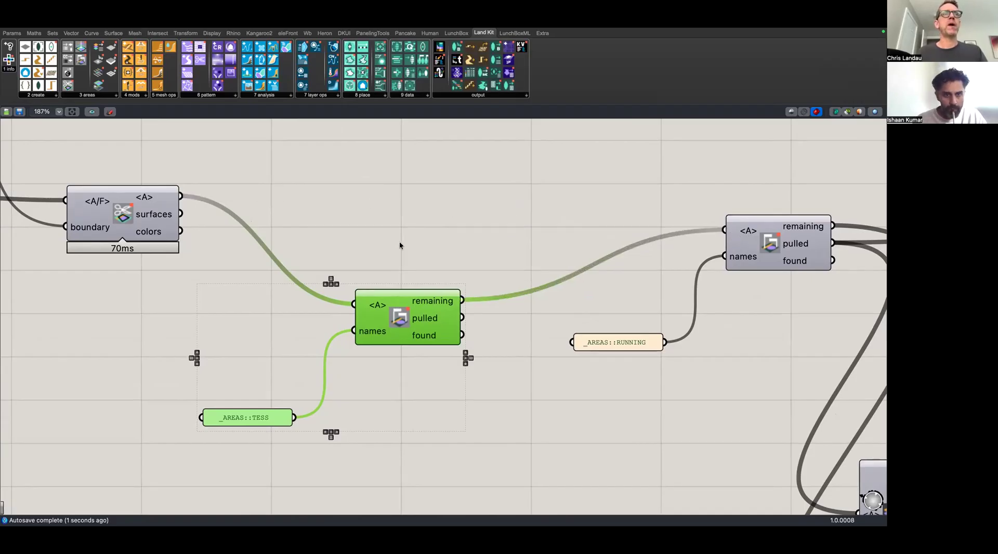
{"action": "left_click_drag", "start_coordinate": [410, 305], "coordinate": [385, 206]}
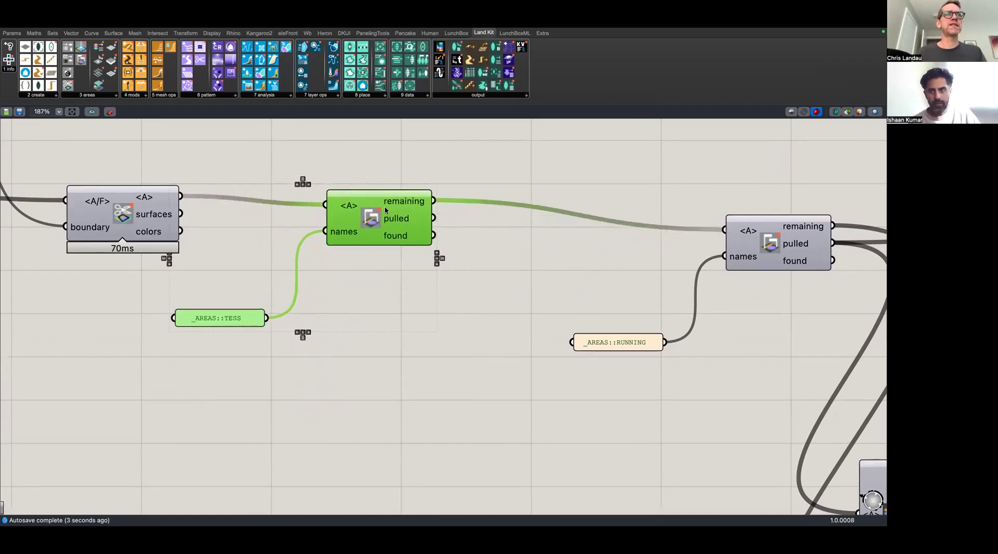
{"action": "left_click", "coordinate": [363, 332]}
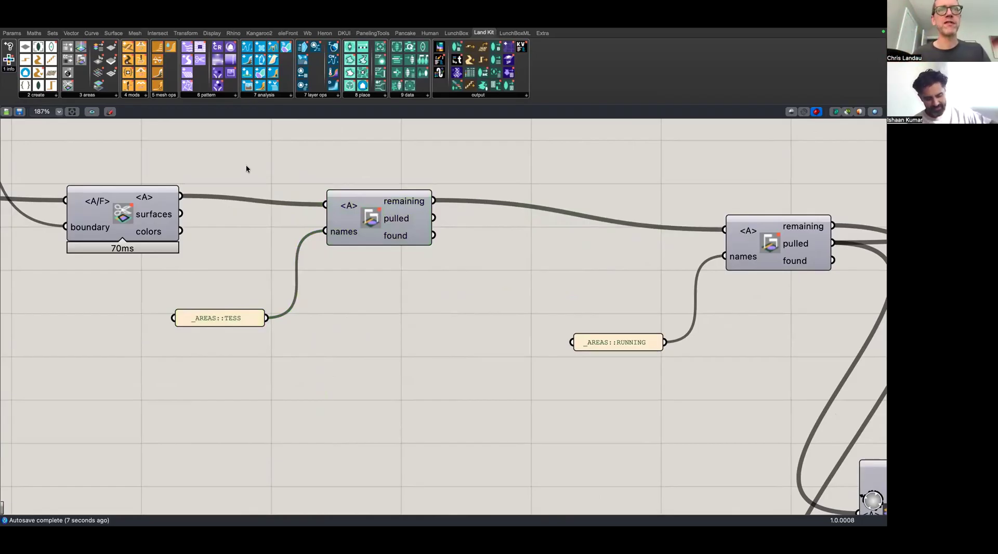
Switch to Rhino to check the TESS layer and its plane over the unpaved southern area, and return to Grasshopper
{"action": "right_click_drag", "start_coordinate": [225, 216], "coordinate": [279, 227]}
{"action": "key", "text": "ctrl+Left"}
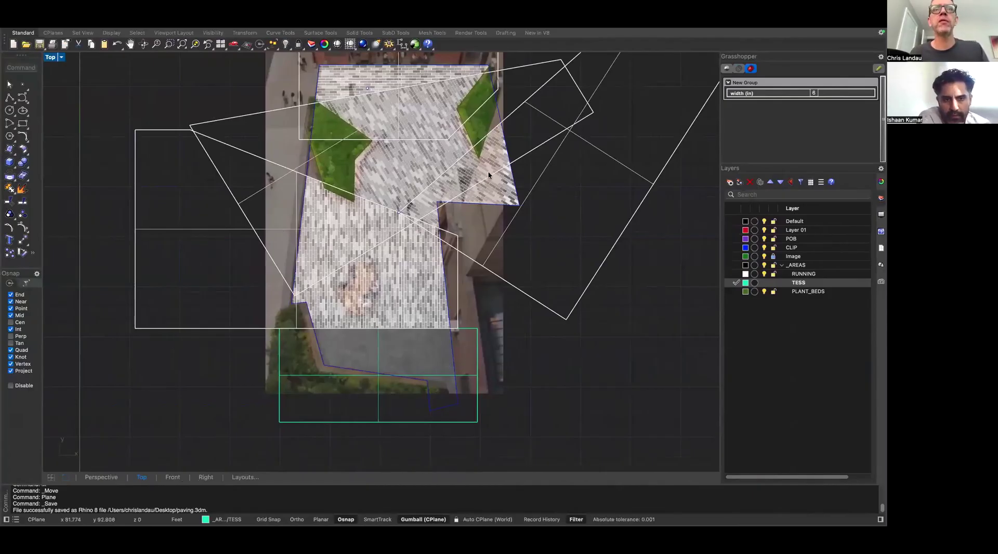
{"action": "left_click", "coordinate": [774, 283]}
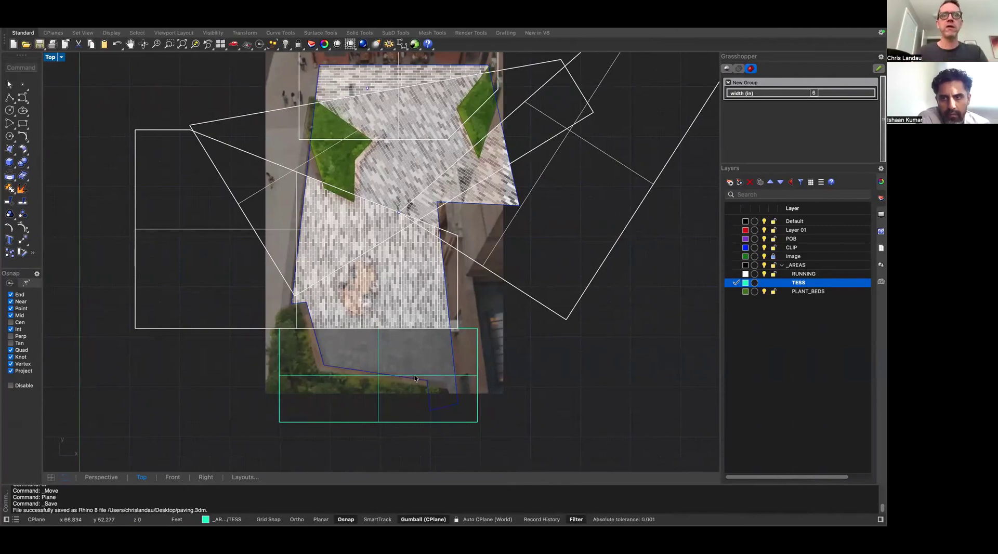
{"action": "key", "text": "ctrl+Right"}
Move the RUNNING Pull Areas by Name component and everything downstream of it down and right to free space above
{"action": "right_click_drag", "start_coordinate": [346, 354], "coordinate": [407, 320]}
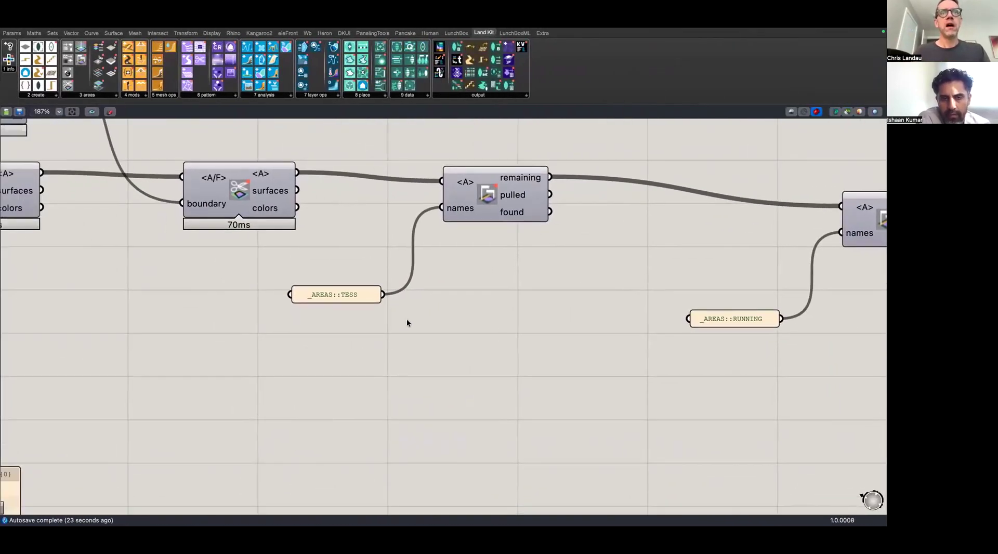
{"action": "scroll", "coordinate": [407, 320], "scroll_direction": "down", "scroll_amount": 2}
{"action": "scroll", "coordinate": [407, 323], "scroll_direction": "right", "scroll_amount": 5}
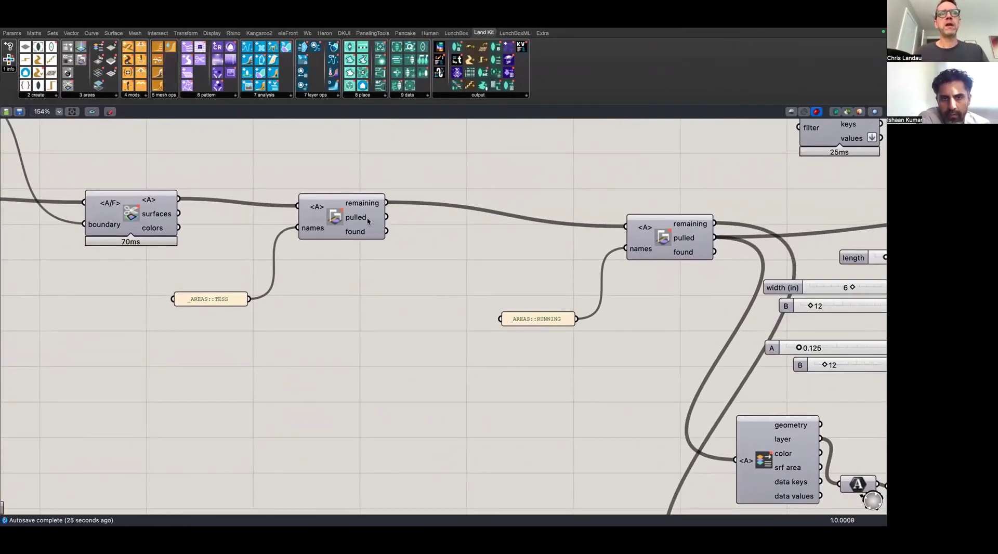
{"action": "scroll", "coordinate": [370, 220], "scroll_direction": "down", "scroll_amount": 4}
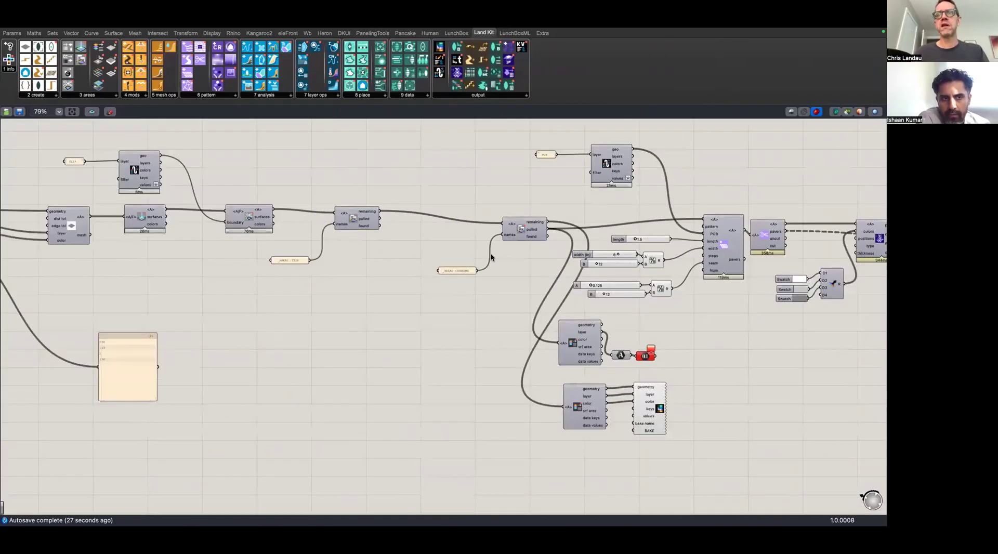
{"action": "scroll", "coordinate": [491, 256], "scroll_direction": "right", "scroll_amount": 5}
{"action": "scroll", "coordinate": [491, 256], "scroll_direction": "up", "scroll_amount": 2}
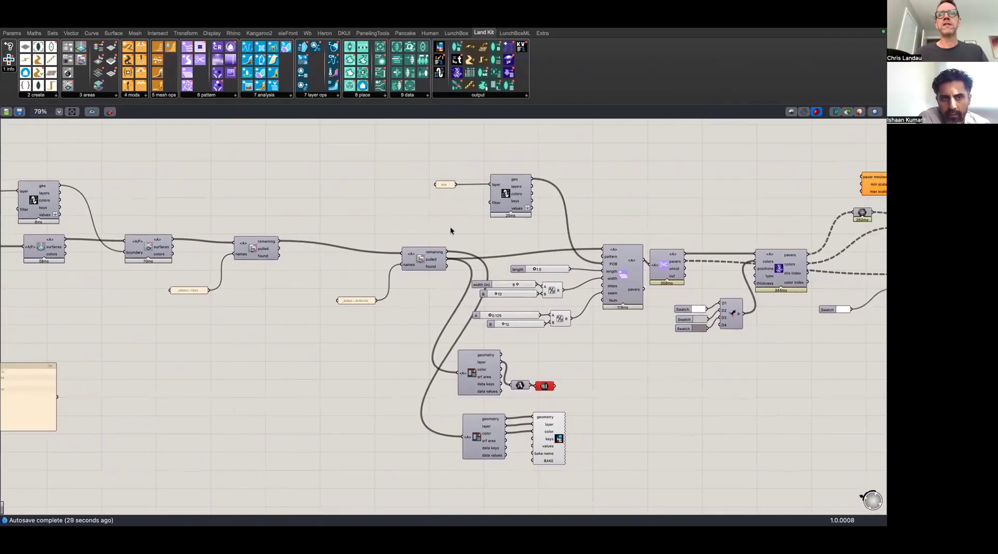
{"action": "scroll", "coordinate": [450, 230], "scroll_direction": "down", "scroll_amount": 4}
{"action": "left_click_drag", "start_coordinate": [724, 156], "coordinate": [389, 414]}
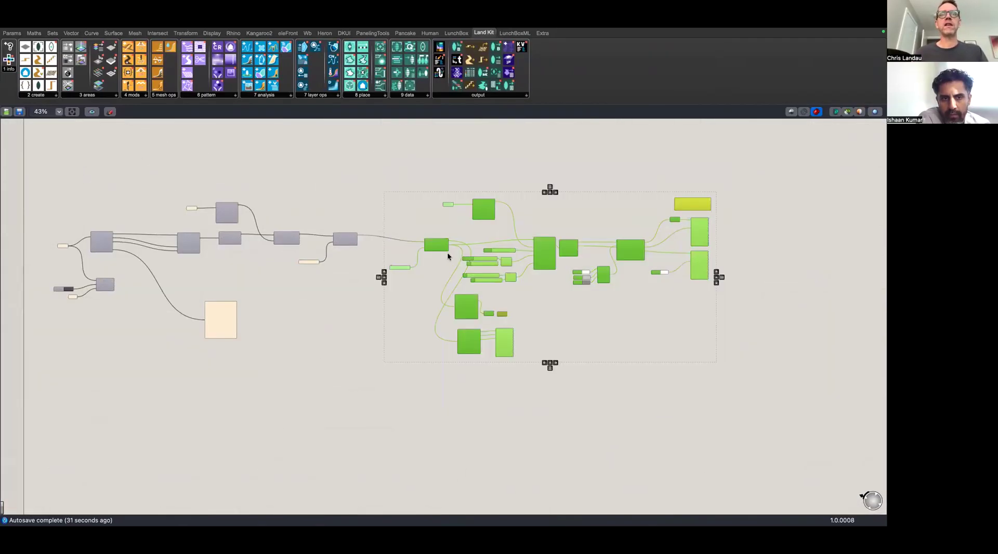
{"action": "left_click_drag", "start_coordinate": [439, 244], "coordinate": [453, 277]}
{"action": "scroll", "coordinate": [639, 318], "scroll_direction": "up", "scroll_amount": 3}
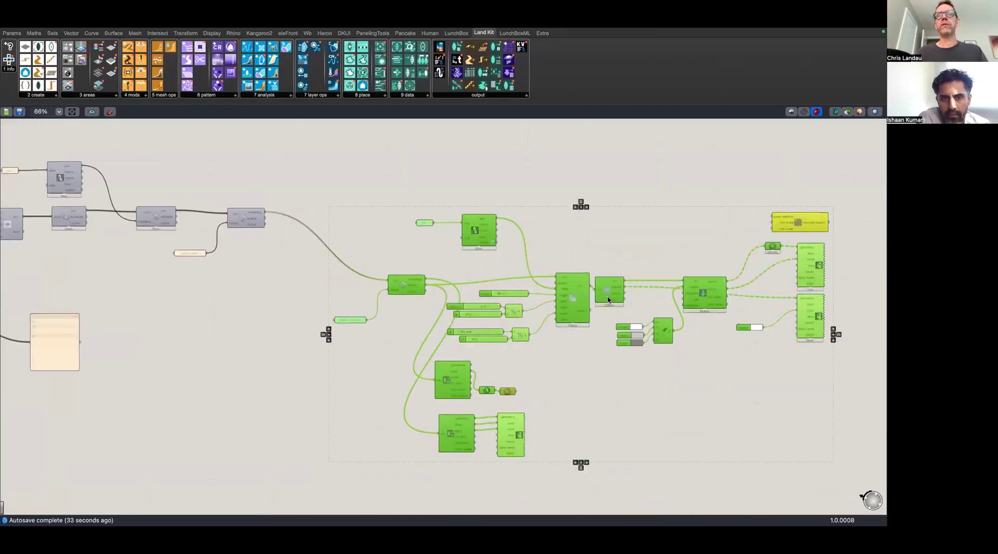
Copy the running-pattern paver chain with its POB layer input, sliders and colour swatches, and place the copy above the original
{"action": "left_click", "coordinate": [807, 284]}
{"action": "left_click_drag", "start_coordinate": [796, 264], "coordinate": [413, 376]}
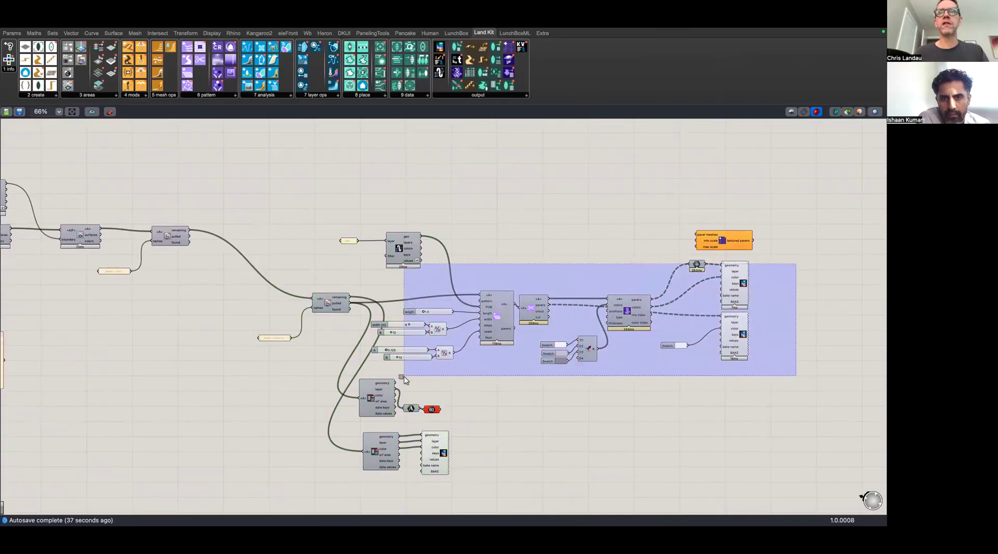
{"action": "left_click_drag", "start_coordinate": [404, 380], "coordinate": [404, 368]}
{"action": "left_click_drag", "start_coordinate": [460, 214], "coordinate": [337, 264], "text": "shift"}
{"action": "right_click_drag", "start_coordinate": [412, 267], "coordinate": [421, 314]}
{"action": "key", "text": "super+v"}
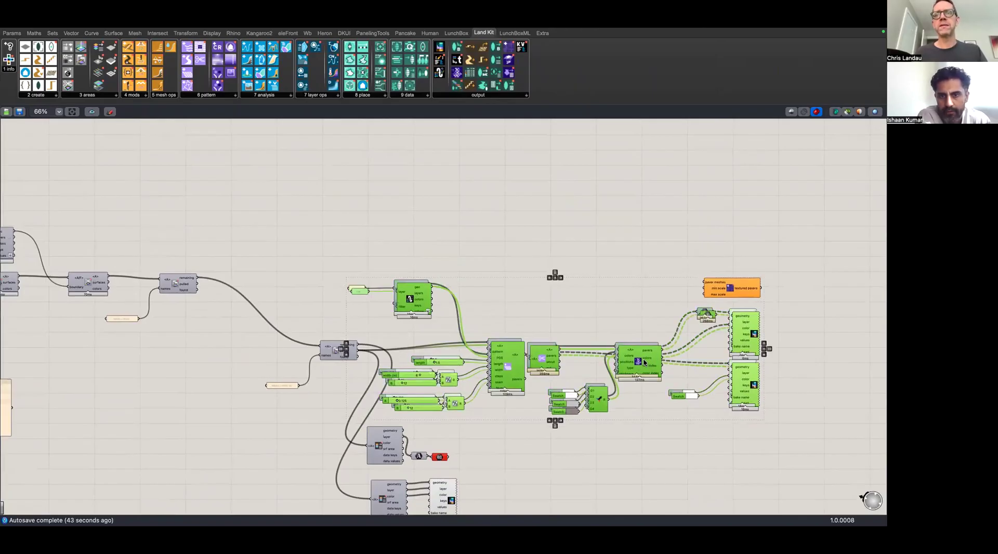
{"action": "left_click_drag", "start_coordinate": [644, 359], "coordinate": [589, 196]}
{"action": "left_click", "coordinate": [226, 279]}
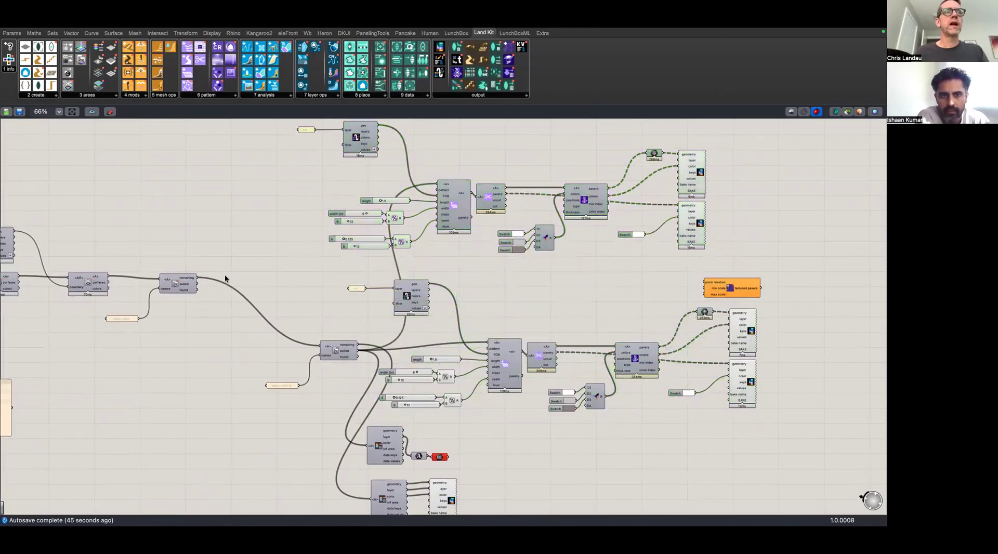
Wire the TESS pulled output into the copied Add Pattern to Area component's <A> input and check the paving preview in Rhino
{"action": "left_click_drag", "start_coordinate": [197, 283], "coordinate": [439, 190]}
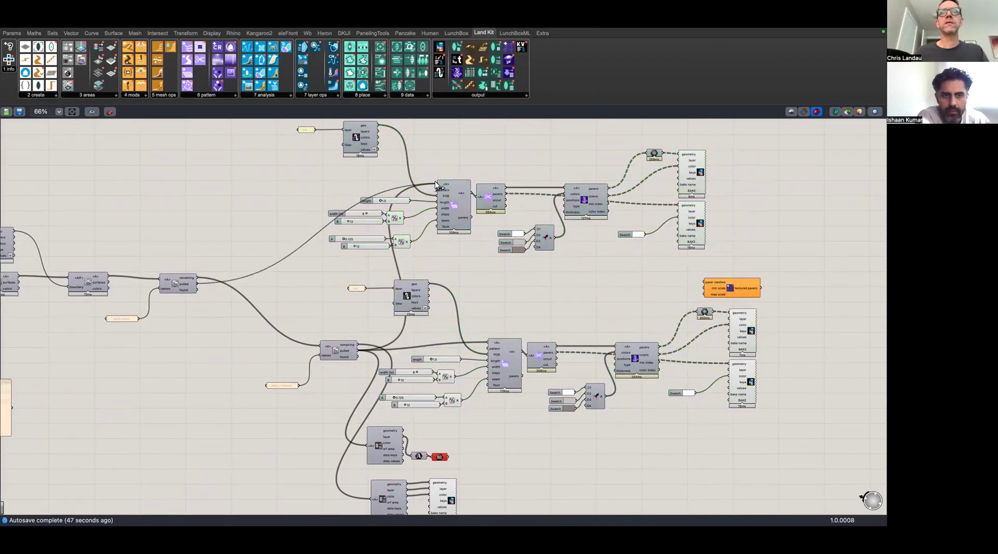
{"action": "key", "text": "ctrl+Left"}
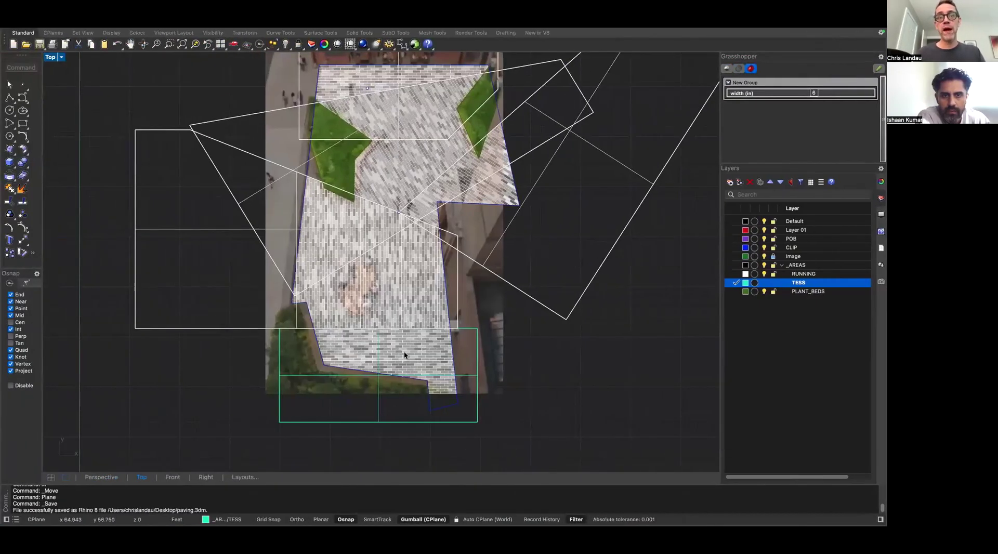
{"action": "key", "text": "ctrl+Right"}
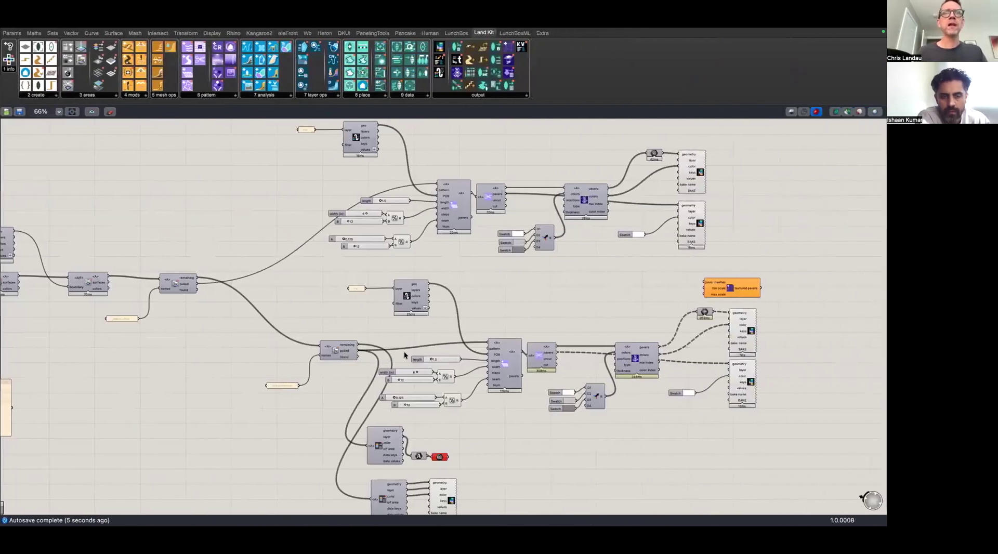
Examine the inputs of the copied Add Pattern to Area component that feeds the TESS pavers
{"action": "scroll", "coordinate": [514, 287], "scroll_direction": "up", "scroll_amount": 1}
{"action": "scroll", "coordinate": [528, 280], "scroll_direction": "down", "scroll_amount": 3}
{"action": "scroll", "coordinate": [529, 280], "scroll_direction": "up", "scroll_amount": 4}
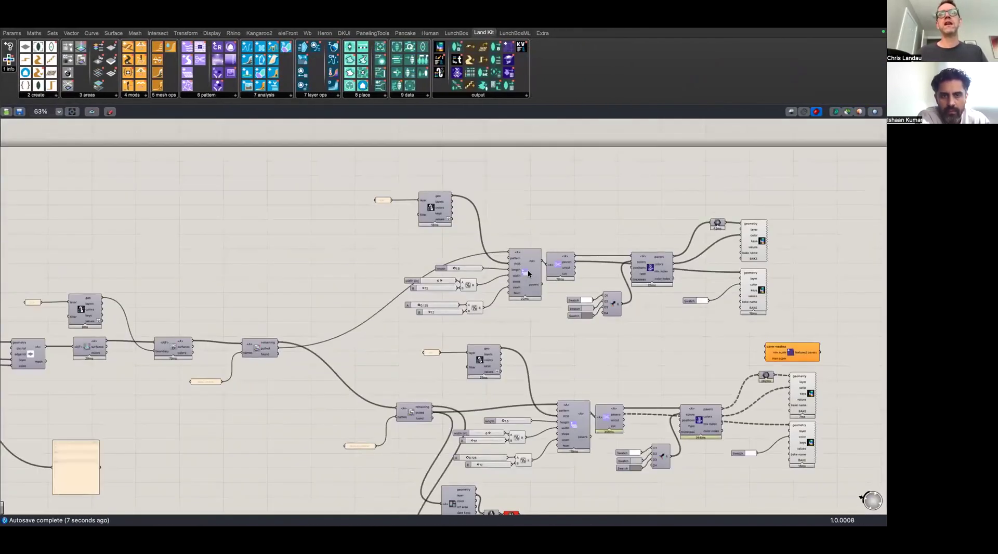
{"action": "scroll", "coordinate": [524, 279], "scroll_direction": "up", "scroll_amount": 1}
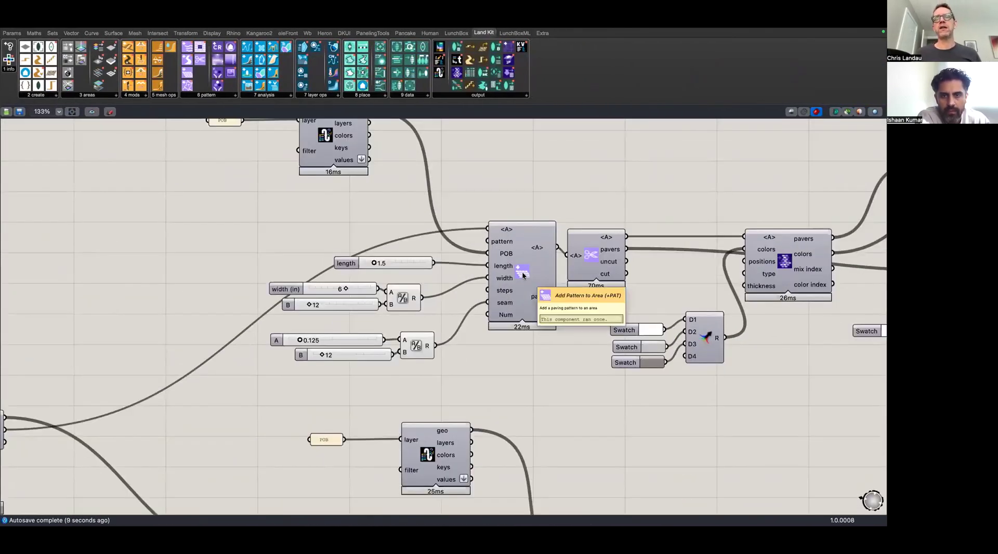
{"action": "mouse_move", "coordinate": [505, 245]}
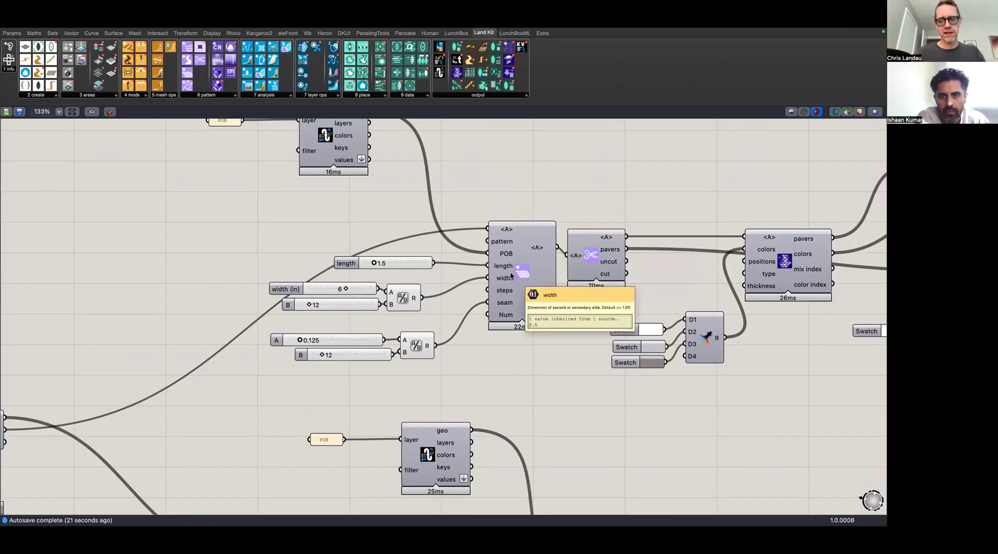
Switch to Rhino and try to insert an image file beside the paving plan
{"action": "key", "text": "ctrl+Left"}
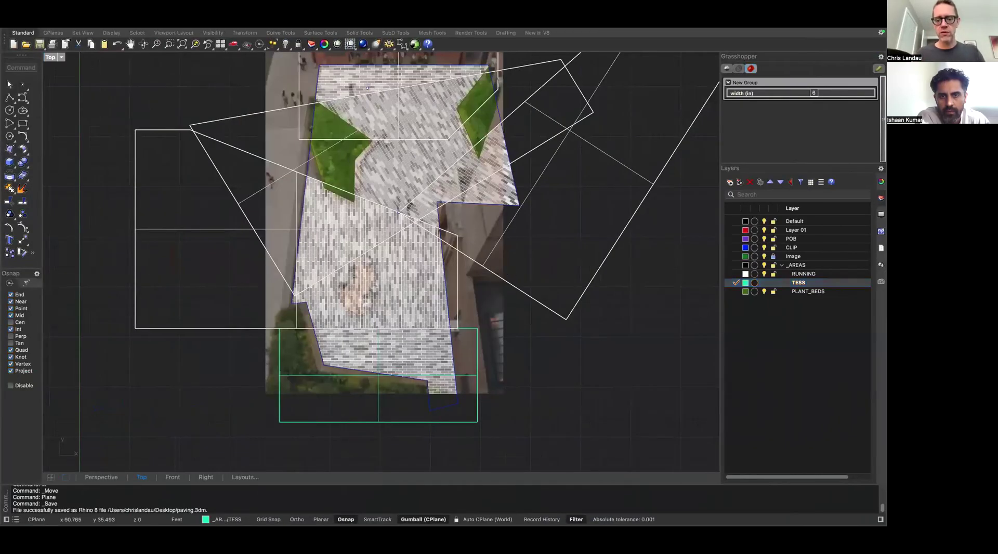
{"action": "left_click_drag", "start_coordinate": [619, 500], "coordinate": [617, 398]}
{"action": "left_click", "coordinate": [515, 405]}
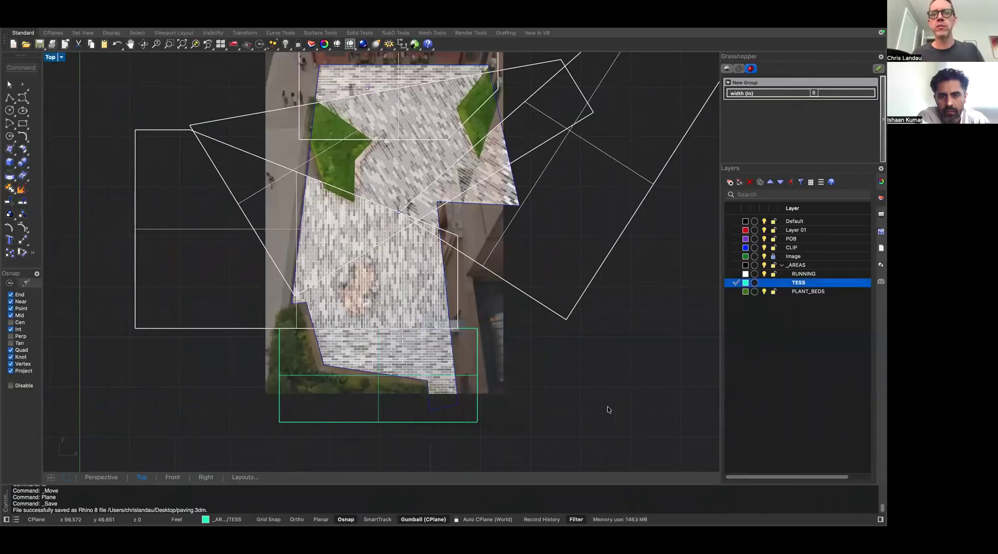
{"action": "scroll", "coordinate": [570, 426], "scroll_direction": "down", "scroll_amount": 3}
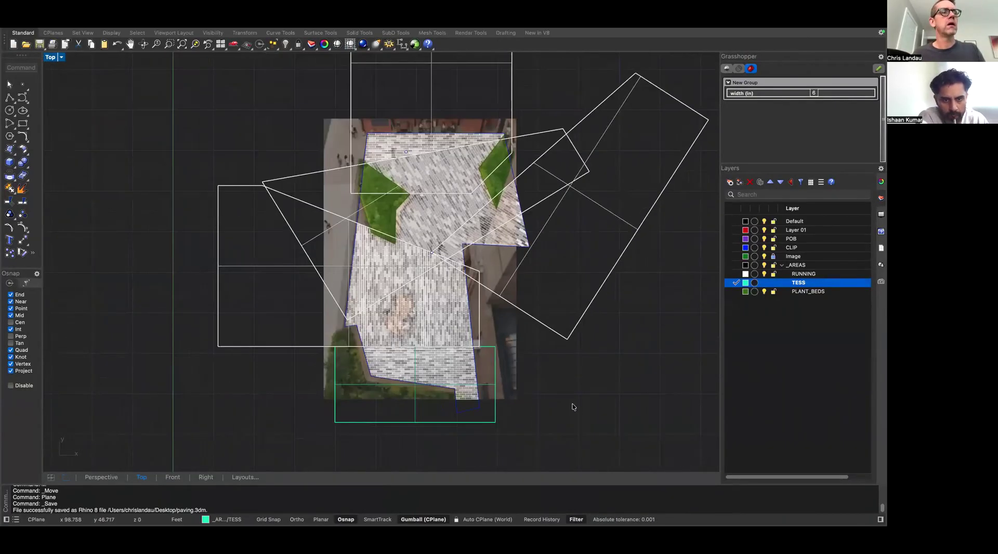
{"action": "right_click_drag", "start_coordinate": [573, 405], "coordinate": [507, 380]}
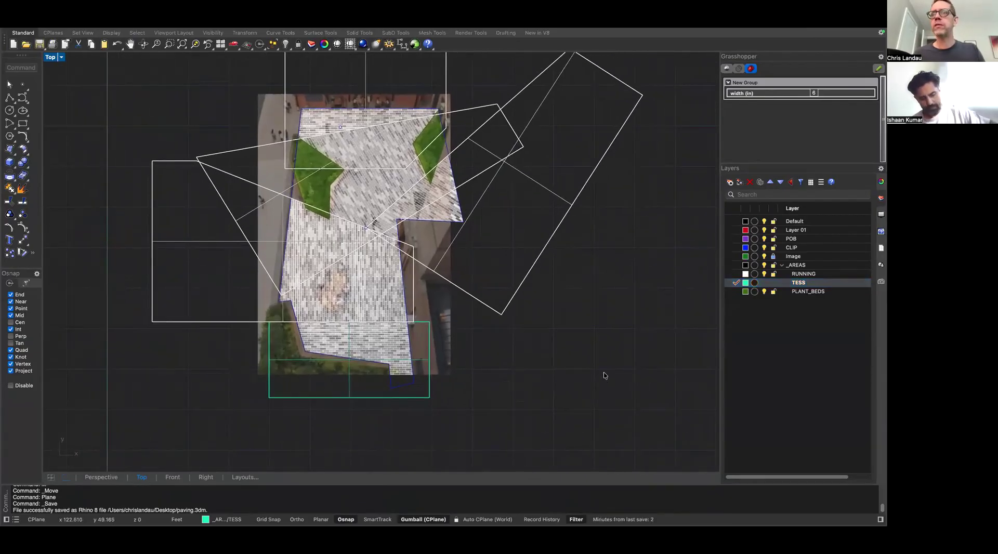
Undo and redo the last plane in the TESS area
{"action": "left_click", "coordinate": [569, 424]}
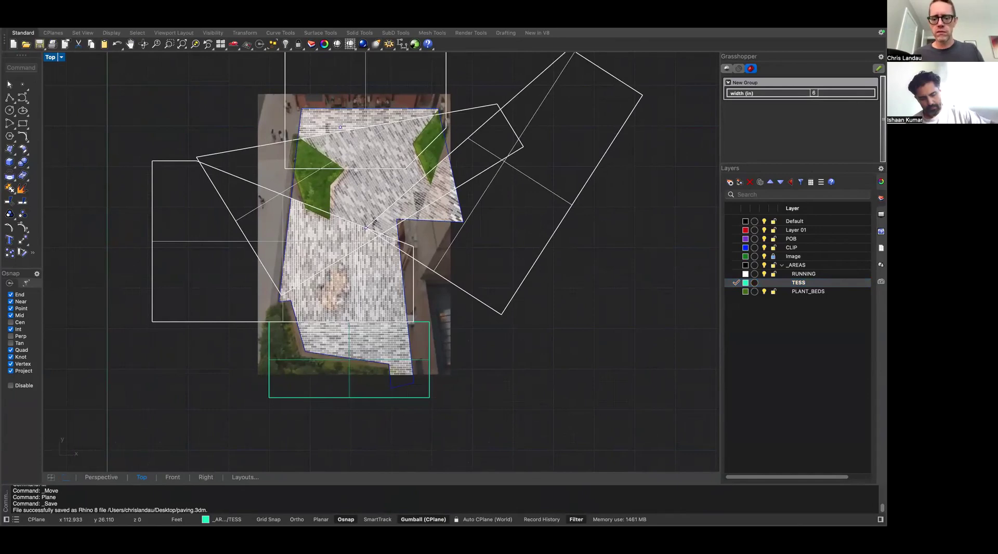
{"action": "key", "text": "super+z"}
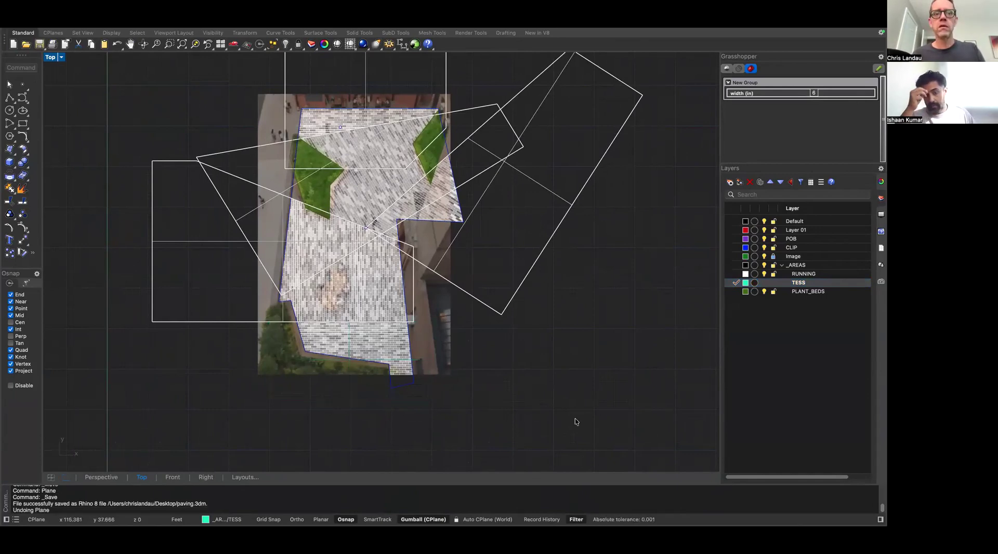
{"action": "key", "text": "super+shift+z"}
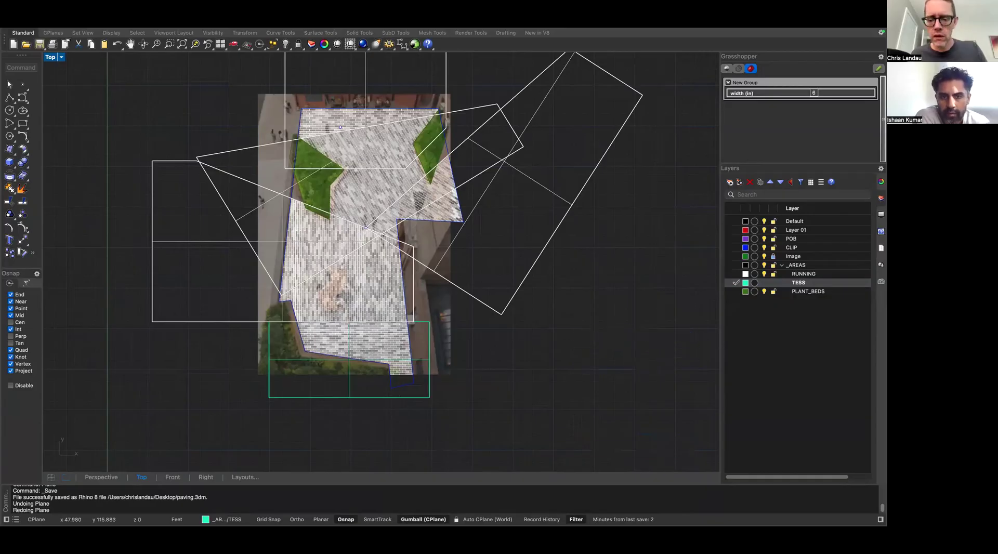
Try again to insert the image file into the Top viewport with the Picture option
{"action": "left_click_drag", "start_coordinate": [583, 515], "coordinate": [570, 391]}
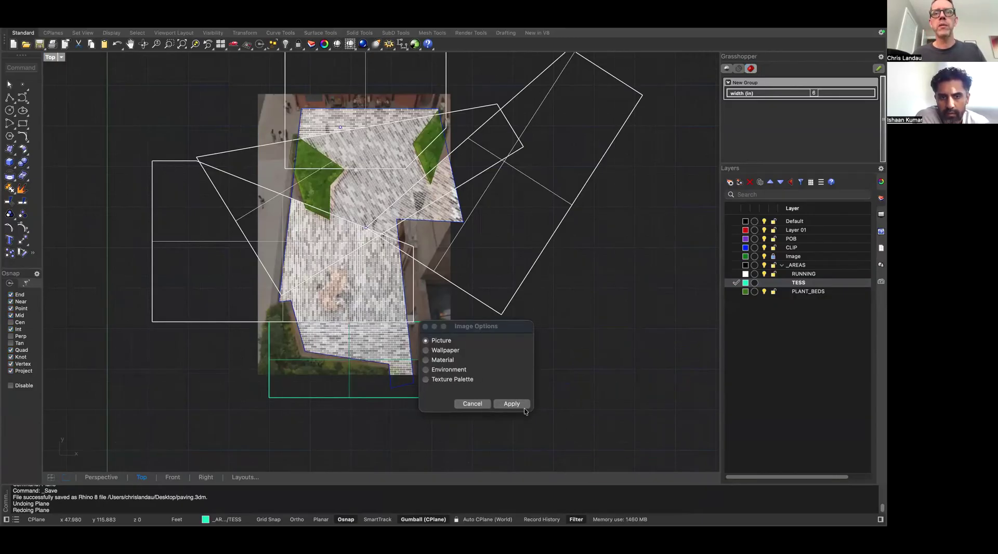
{"action": "left_click", "coordinate": [511, 405]}
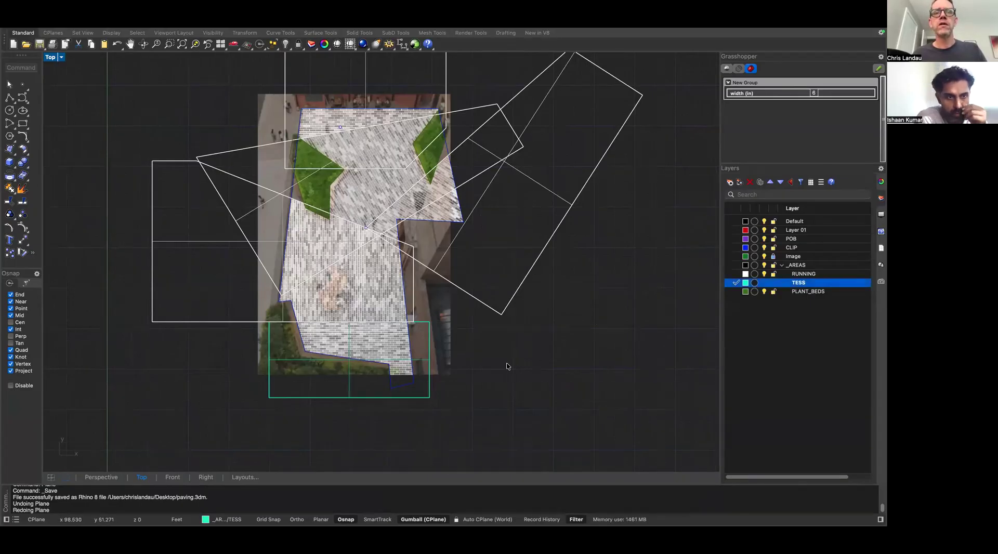
{"action": "scroll", "coordinate": [508, 363], "scroll_direction": "down", "scroll_amount": 4}
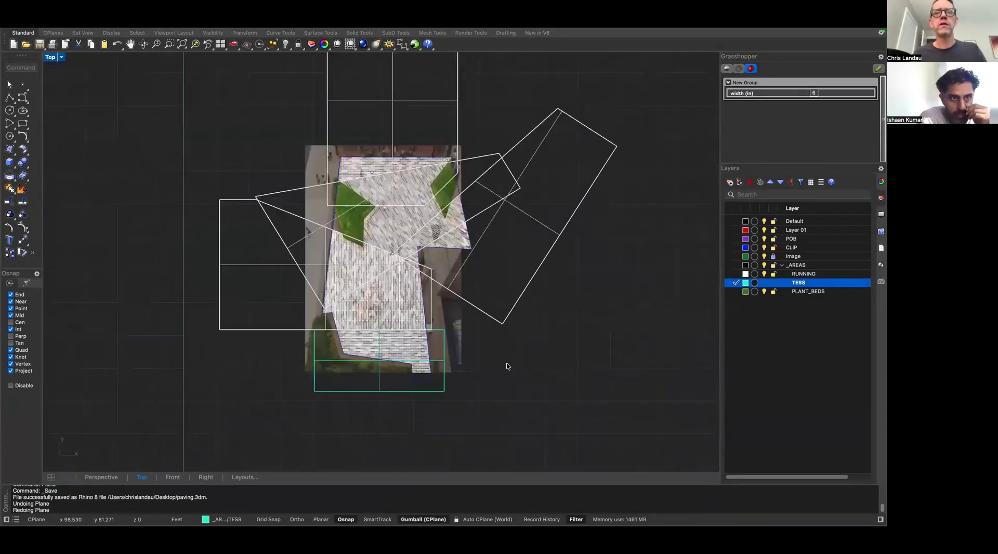
Make the Image layer current and try to insert the image file as a Picture beside the paving plan
{"action": "left_click", "coordinate": [737, 221]}
{"action": "left_click", "coordinate": [736, 256]}
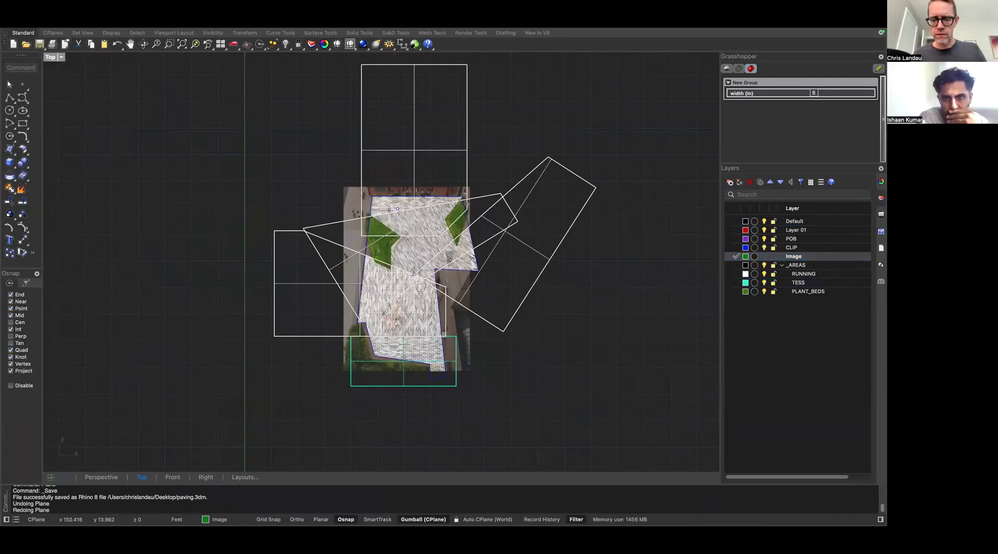
{"action": "left_click_drag", "start_coordinate": [658, 440], "coordinate": [582, 365]}
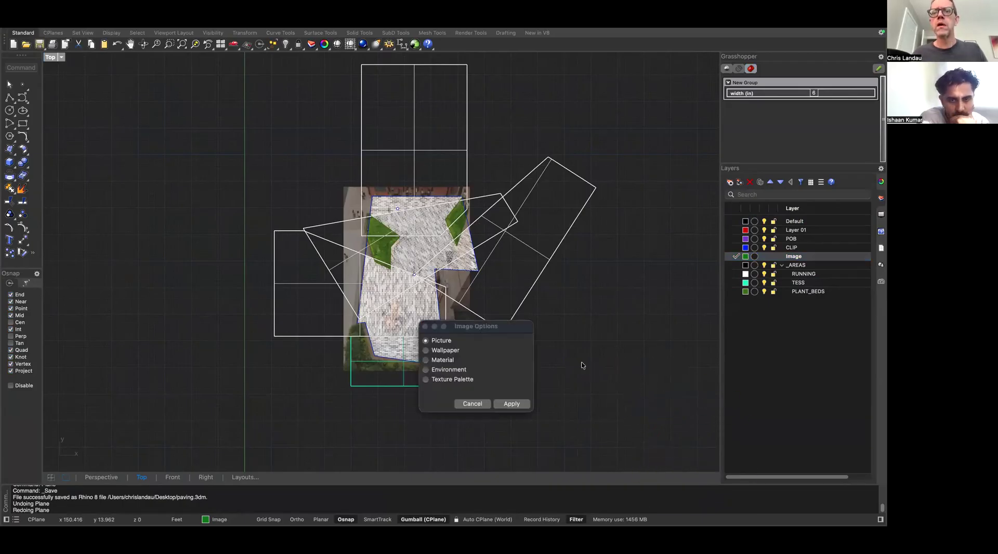
{"action": "left_click", "coordinate": [511, 404]}
{"action": "left_click", "coordinate": [511, 404]}
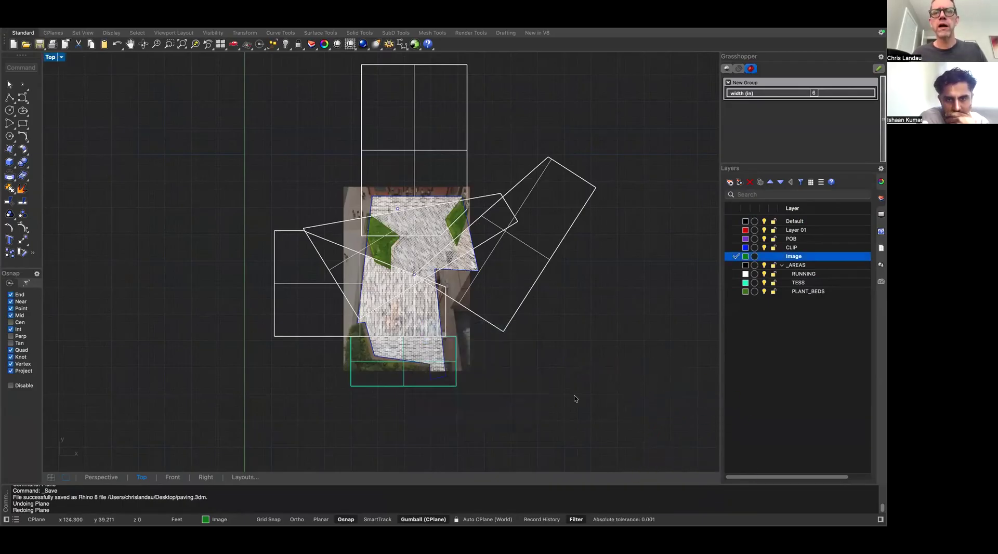
Retry inserting the image file on the Image layer, again with the Picture option
{"action": "scroll", "coordinate": [484, 407], "scroll_direction": "up", "scroll_amount": 5}
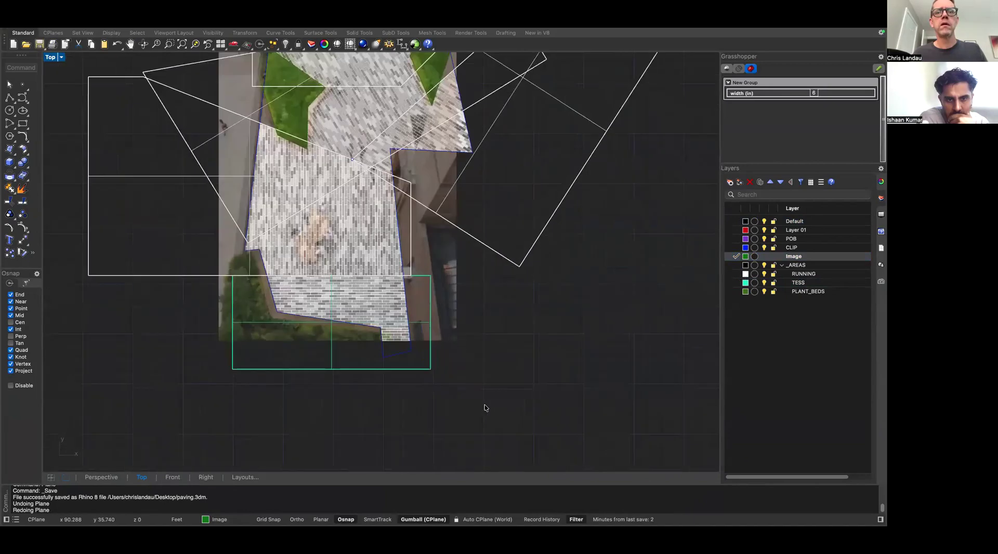
{"action": "scroll", "coordinate": [486, 406], "scroll_direction": "down", "scroll_amount": 10}
{"action": "scroll", "coordinate": [495, 406], "scroll_direction": "up", "scroll_amount": 6}
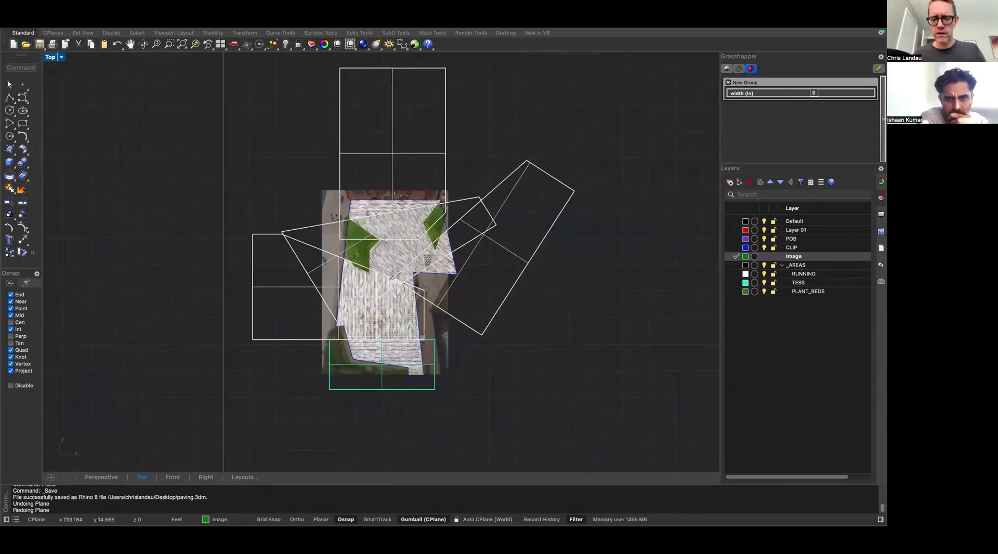
{"action": "left_click_drag", "start_coordinate": [660, 458], "coordinate": [607, 358]}
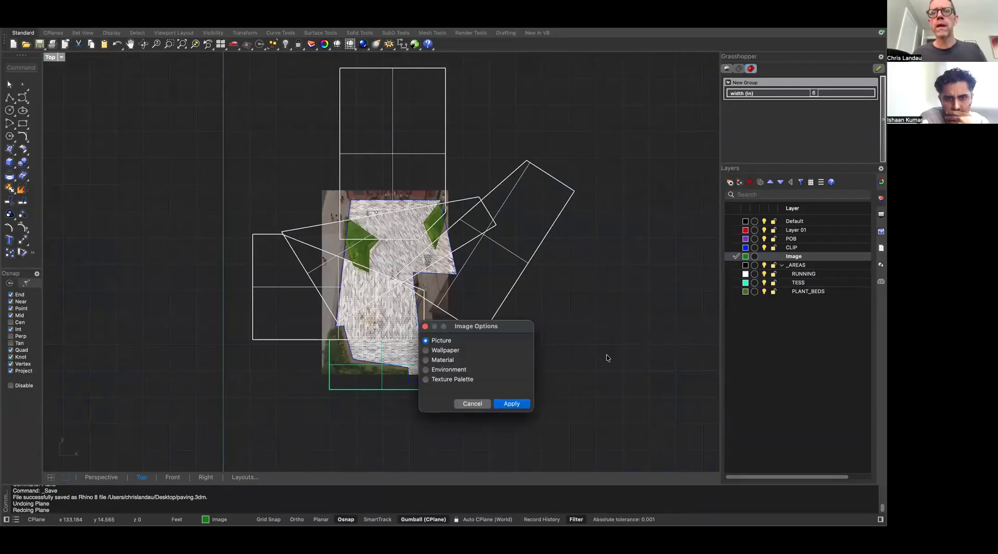
{"action": "left_click", "coordinate": [514, 404]}
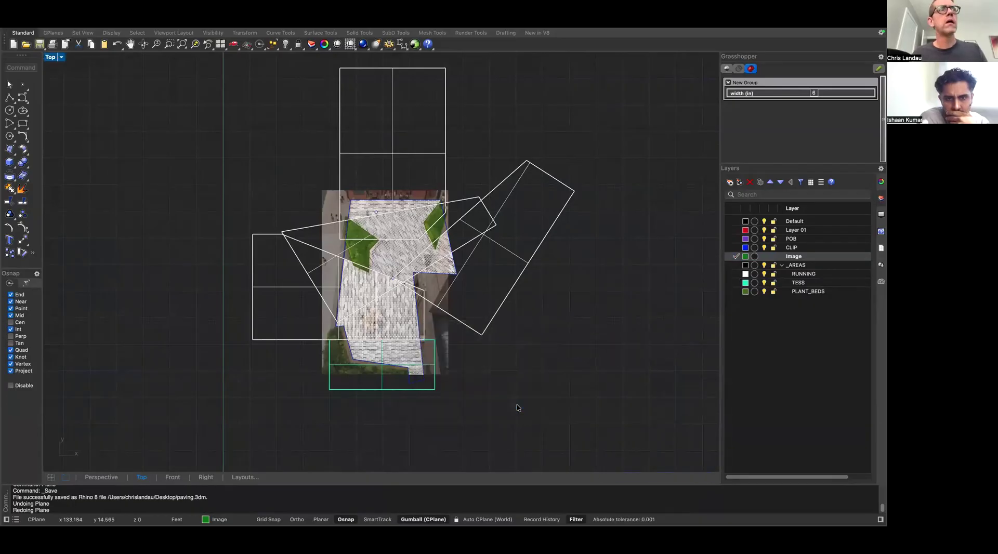
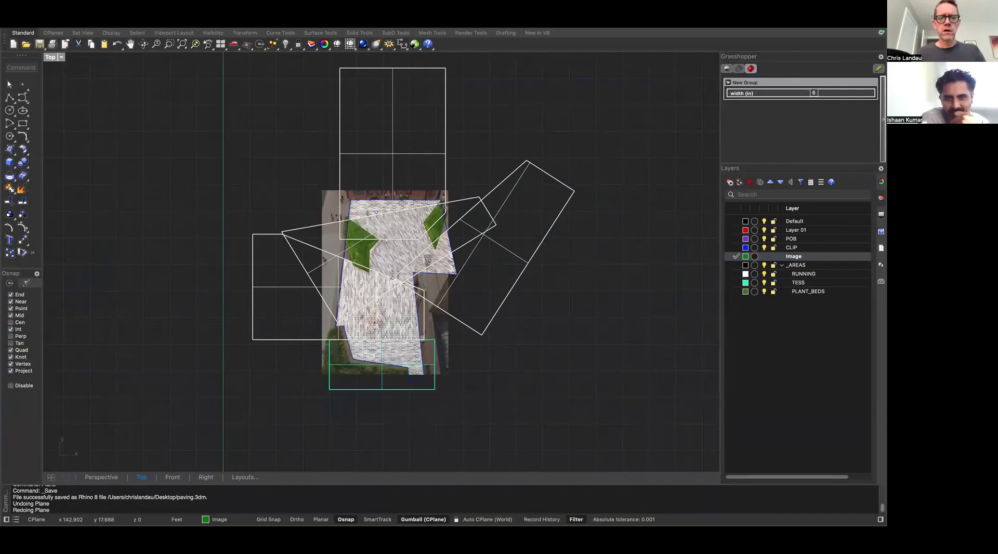
Switch to Preview to examine the reference screenshot of the tessellated stone paving, and return to Rhino
{"action": "key", "text": "ctrl+Left"}
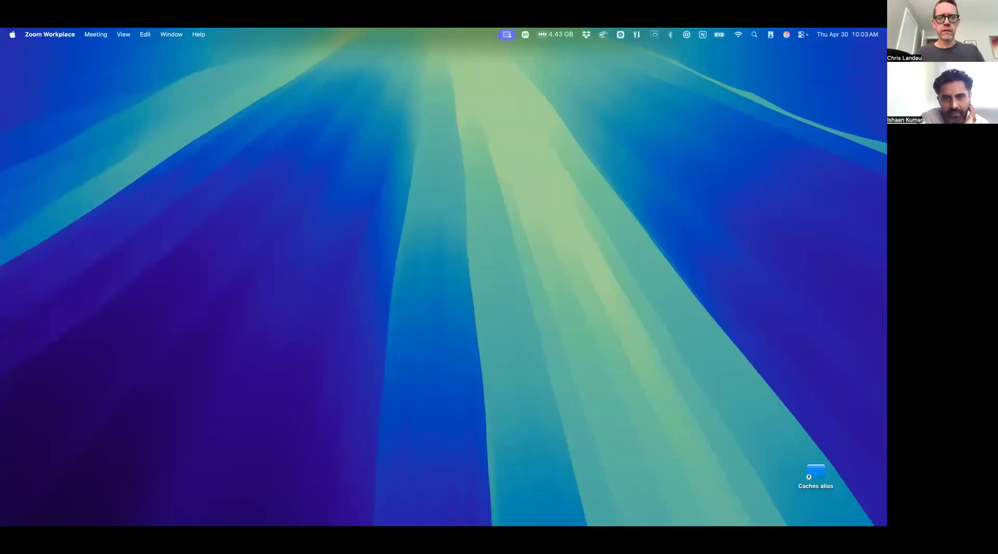
{"action": "left_click_drag", "start_coordinate": [403, 524], "coordinate": [423, 74]}
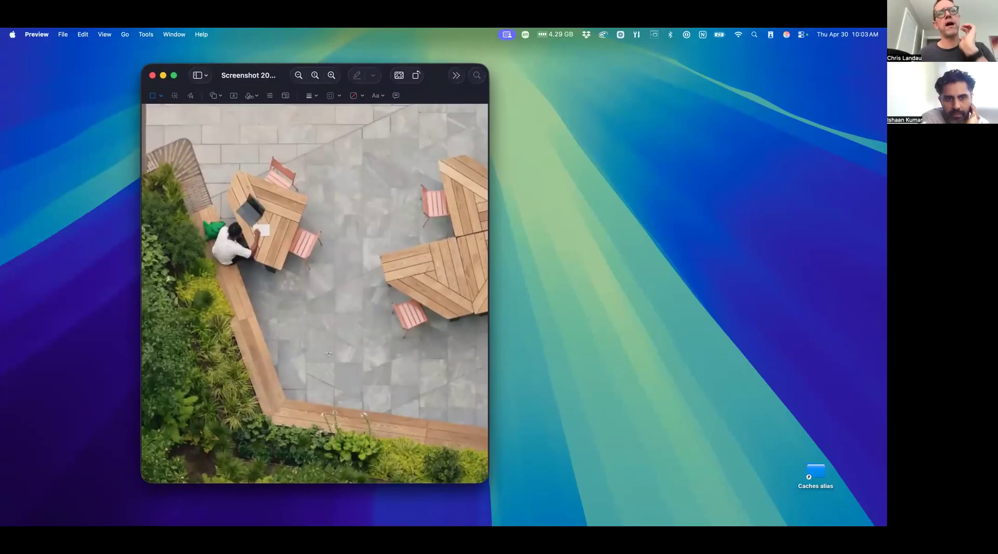
{"action": "key", "text": "ctrl+Right"}
Look for the inserted picture around the Top viewport, selecting all objects on the Image layer to check what it holds
{"action": "right_click_drag", "start_coordinate": [306, 341], "coordinate": [436, 321]}
{"action": "scroll", "coordinate": [404, 352], "scroll_direction": "up", "scroll_amount": 5}
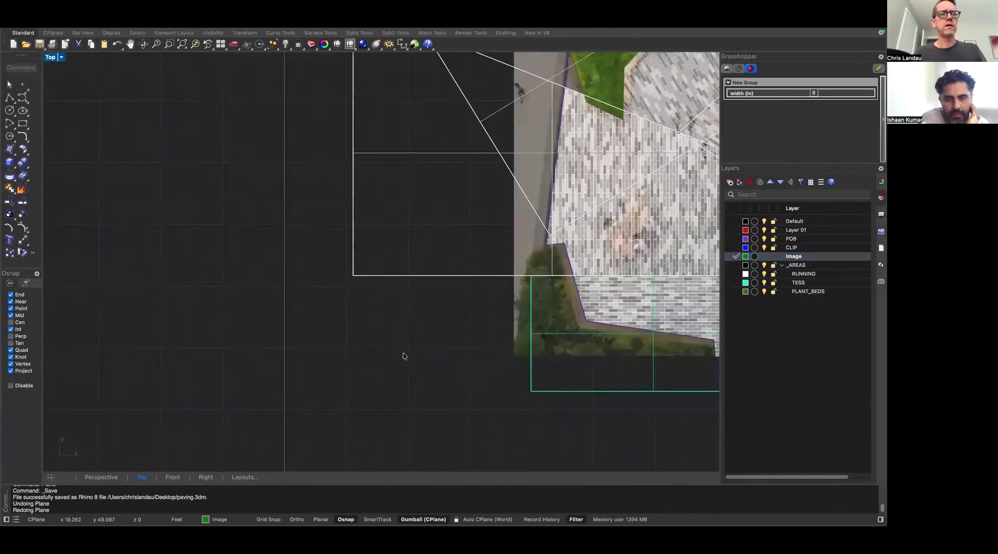
{"action": "scroll", "coordinate": [402, 350], "scroll_direction": "down", "scroll_amount": 15}
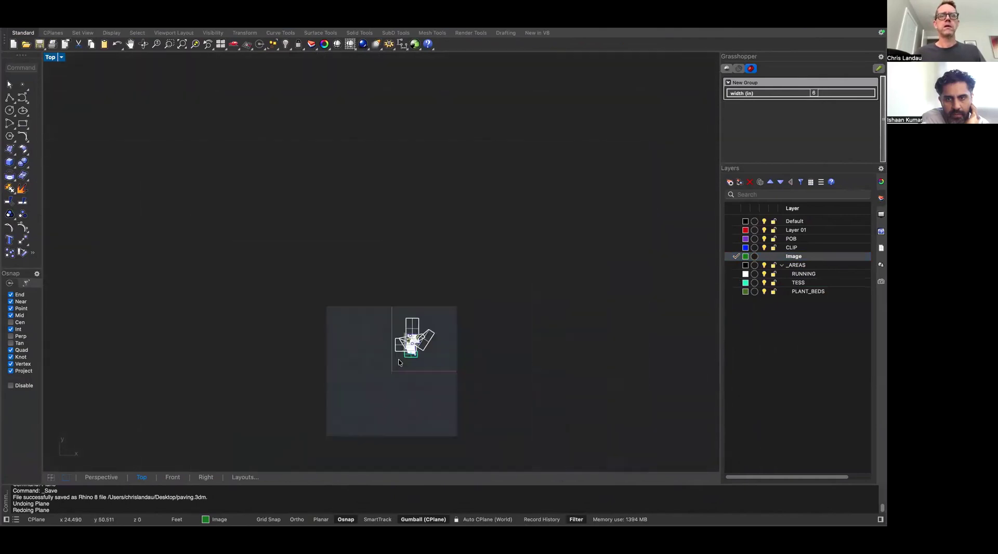
{"action": "scroll", "coordinate": [398, 360], "scroll_direction": "up", "scroll_amount": 15}
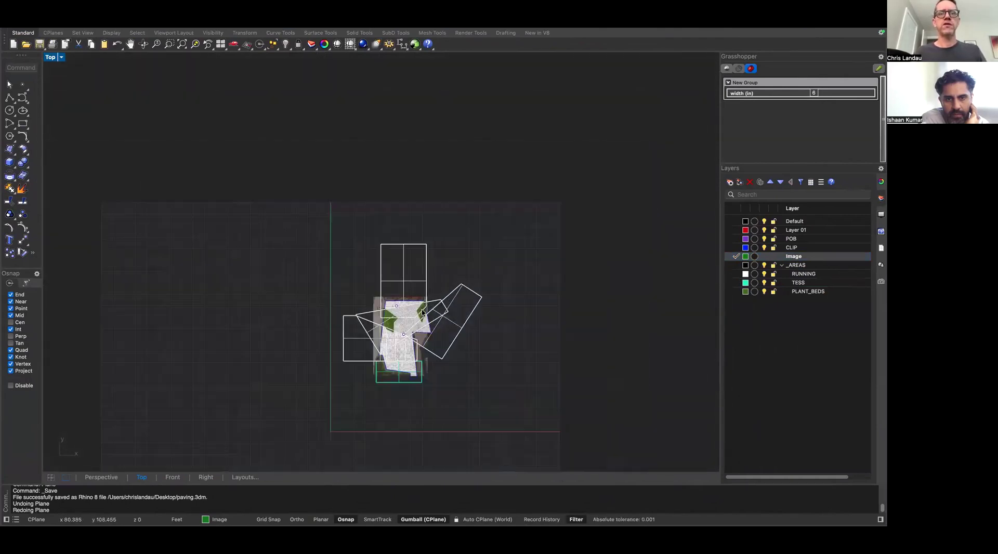
{"action": "right_click_drag", "start_coordinate": [409, 350], "coordinate": [426, 282]}
{"action": "right_click", "coordinate": [778, 256]}
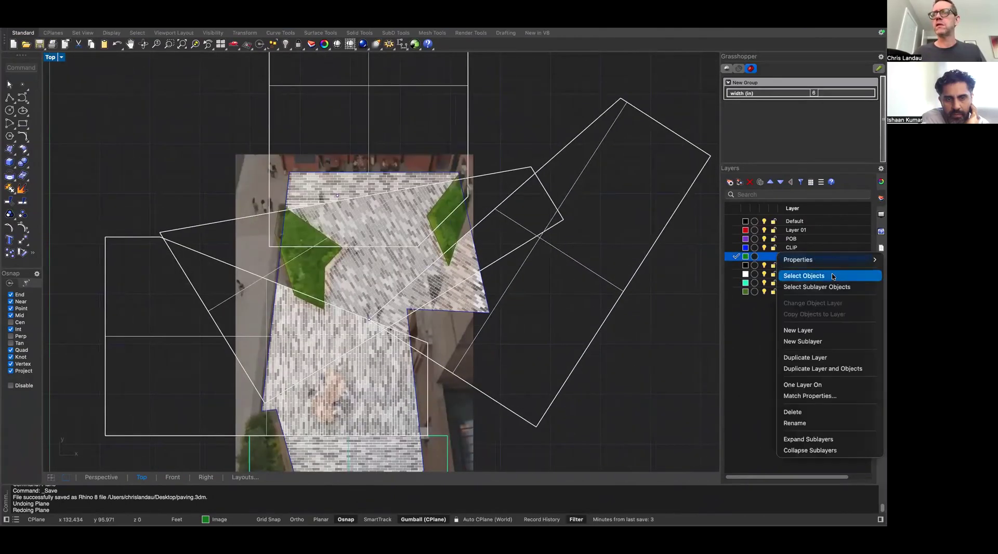
{"action": "left_click", "coordinate": [829, 276]}
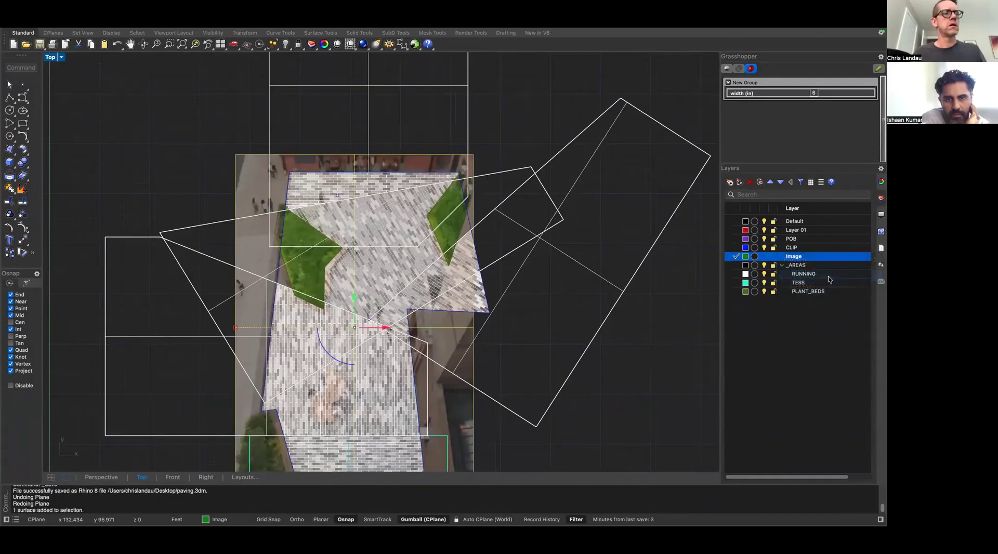
{"action": "left_click", "coordinate": [559, 373]}
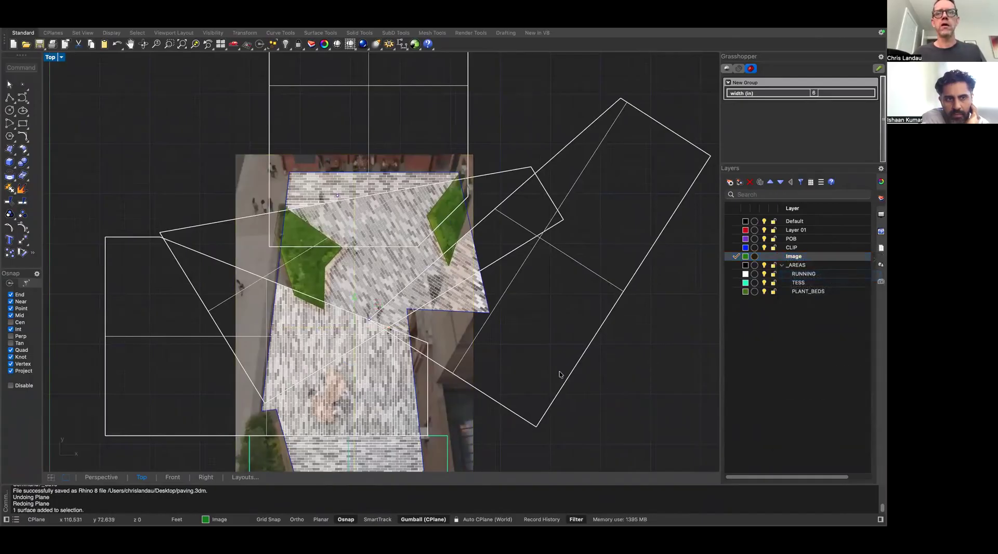
Save the Rhino file and draw a small, roughly square rectangle in the empty space beside the TESS area
{"action": "right_click_drag", "start_coordinate": [488, 365], "coordinate": [541, 247]}
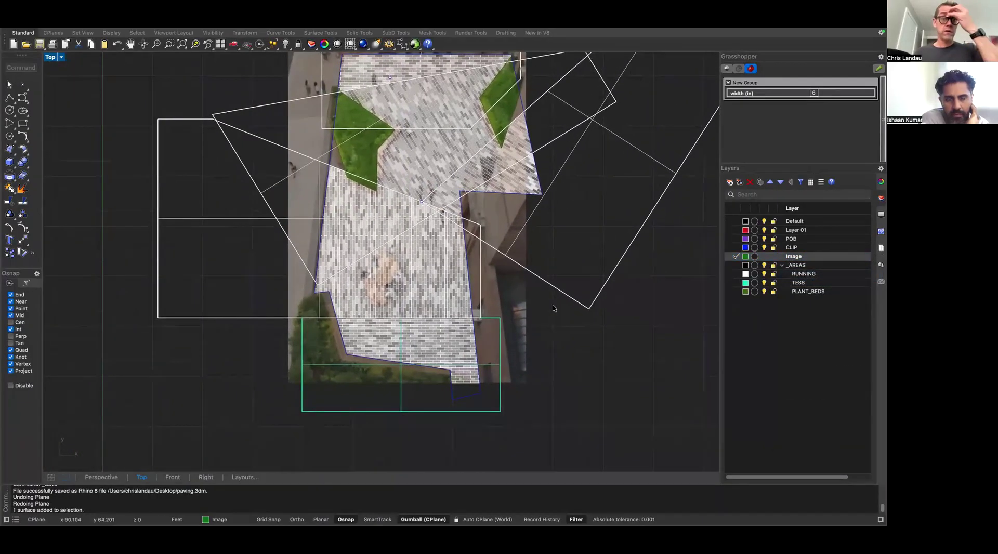
{"action": "right_click_drag", "start_coordinate": [652, 336], "coordinate": [466, 326]}
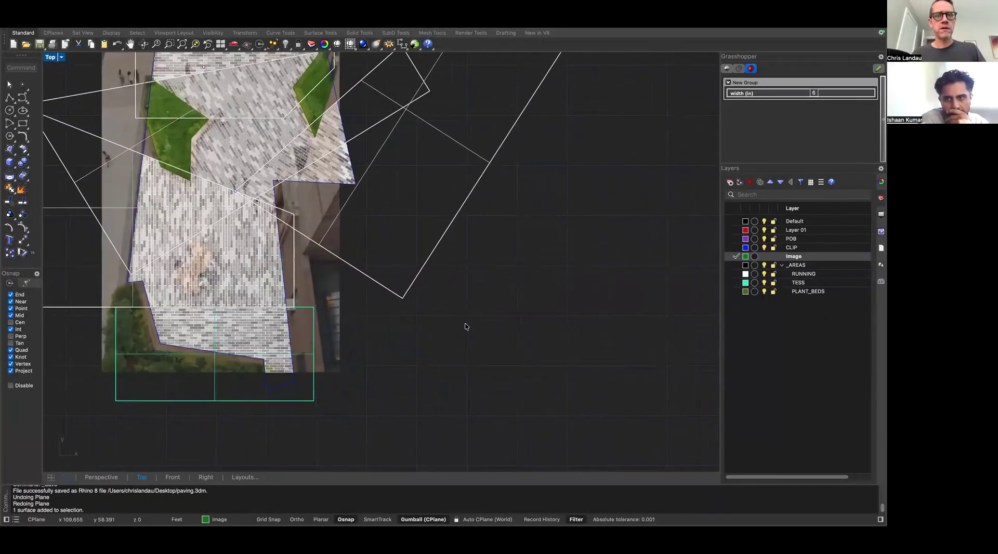
{"action": "key", "text": "super+s"}
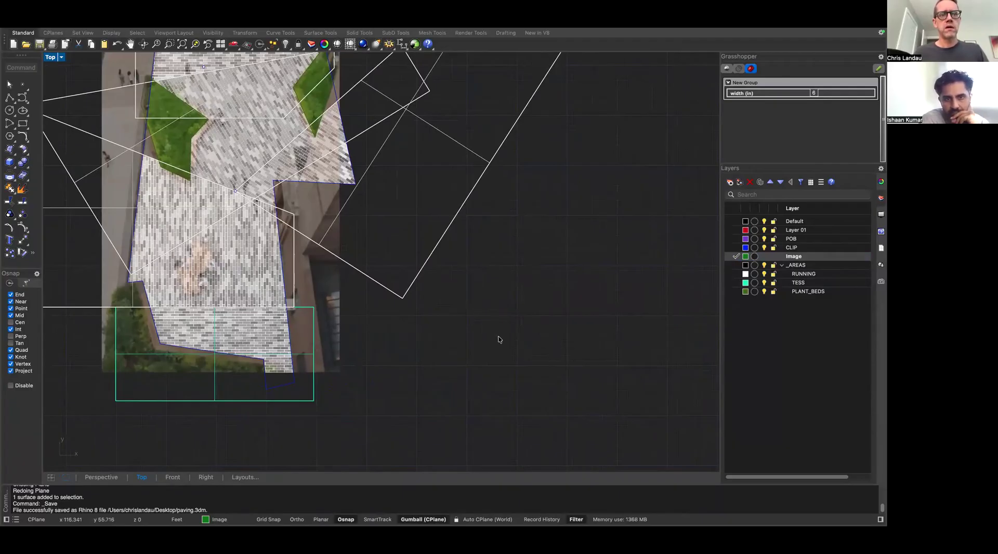
{"action": "type", "text": "rec"}
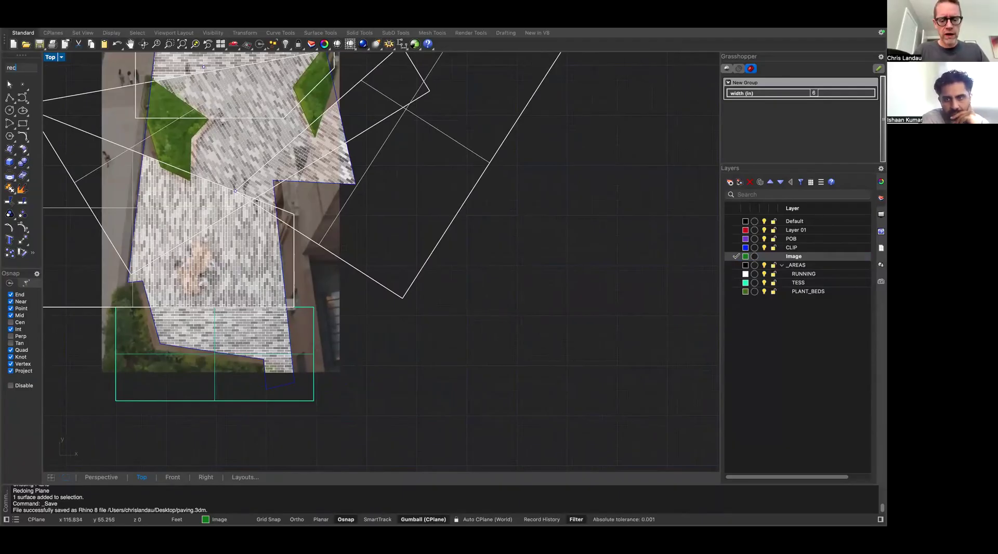
{"action": "key", "text": "Return"}
{"action": "left_click", "coordinate": [462, 373]}
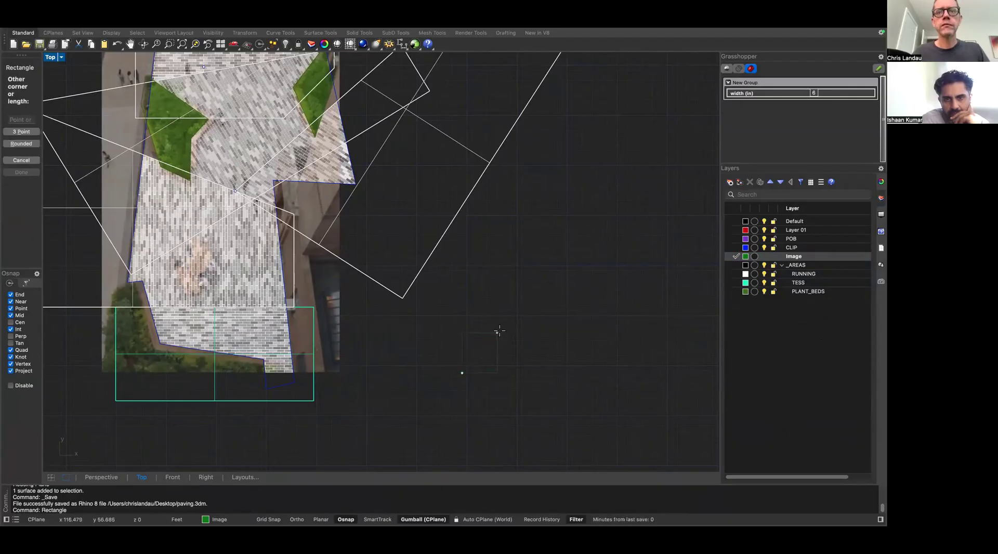
{"action": "left_click", "coordinate": [503, 333]}
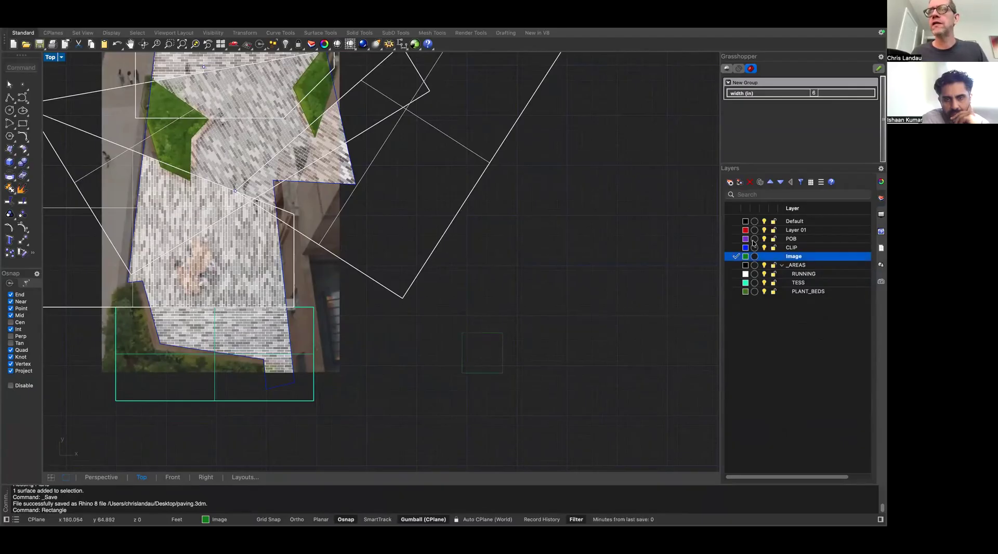
Make Layer 01 current and rename it TESSPATTERN
{"action": "left_click", "coordinate": [787, 231]}
{"action": "right_click", "coordinate": [787, 230]}
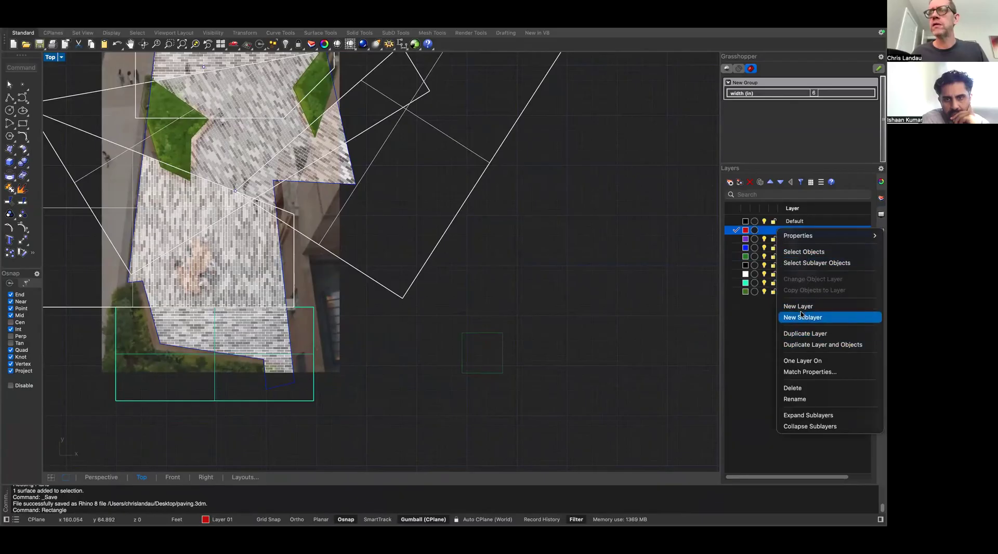
{"action": "left_click", "coordinate": [730, 263]}
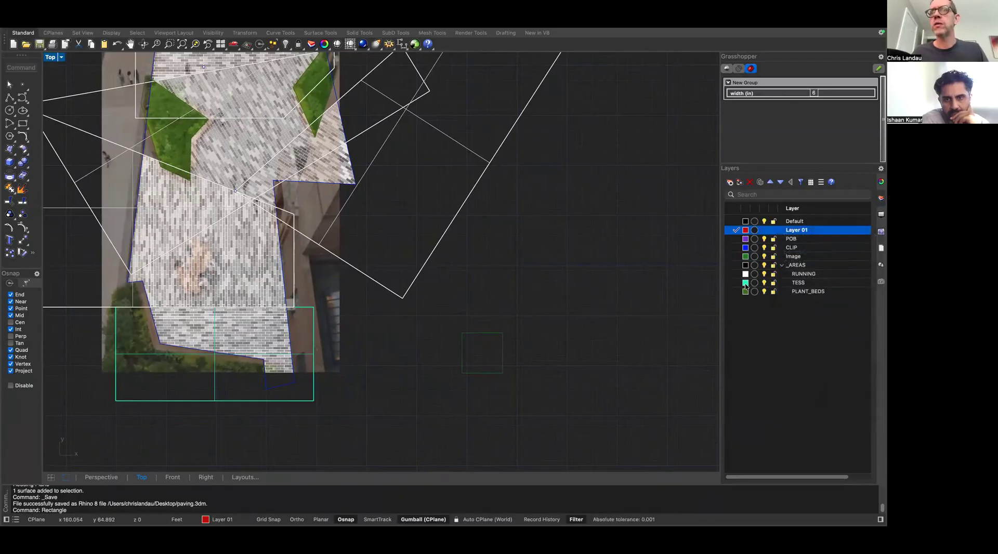
{"action": "left_click", "coordinate": [795, 231]}
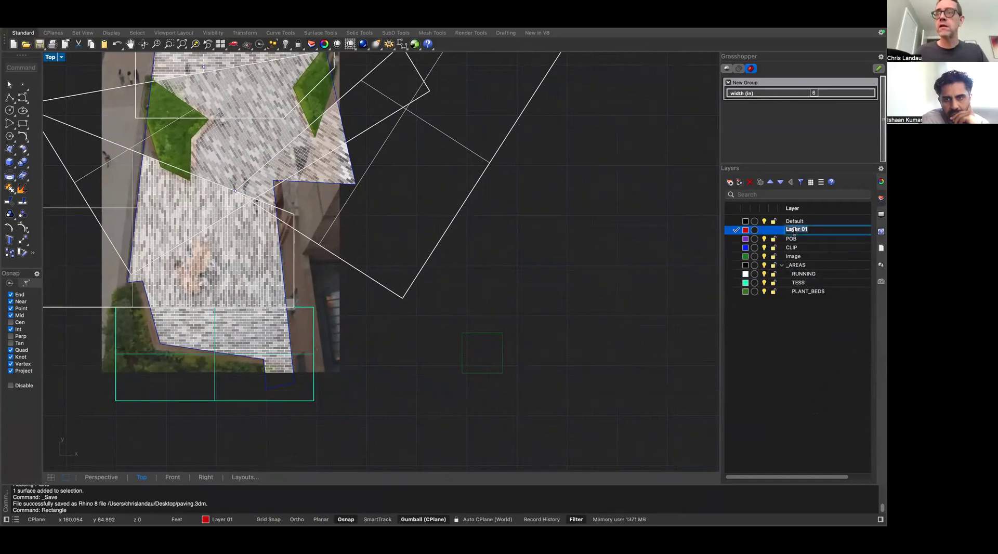
{"action": "type", "text": "TESS"}
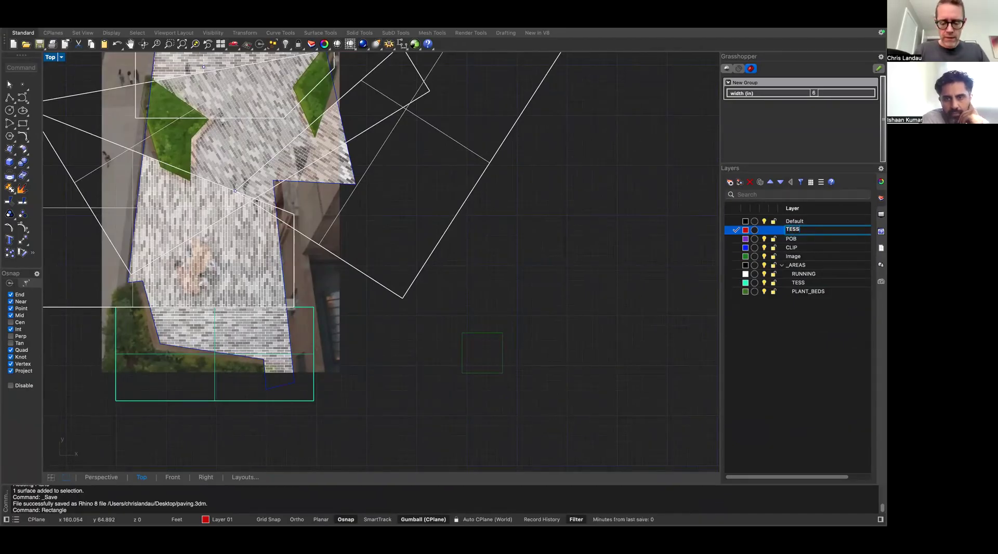
{"action": "type", "text": "PATTERN"}
{"action": "key", "text": "Return"}
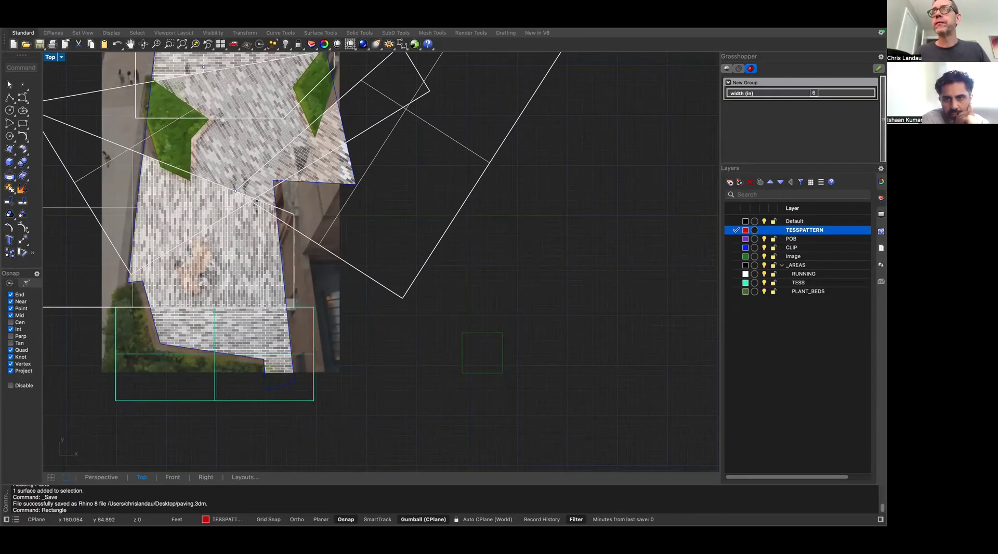
Move the small rectangle onto the TESSPATTERN layer
{"action": "left_click", "coordinate": [503, 362]}
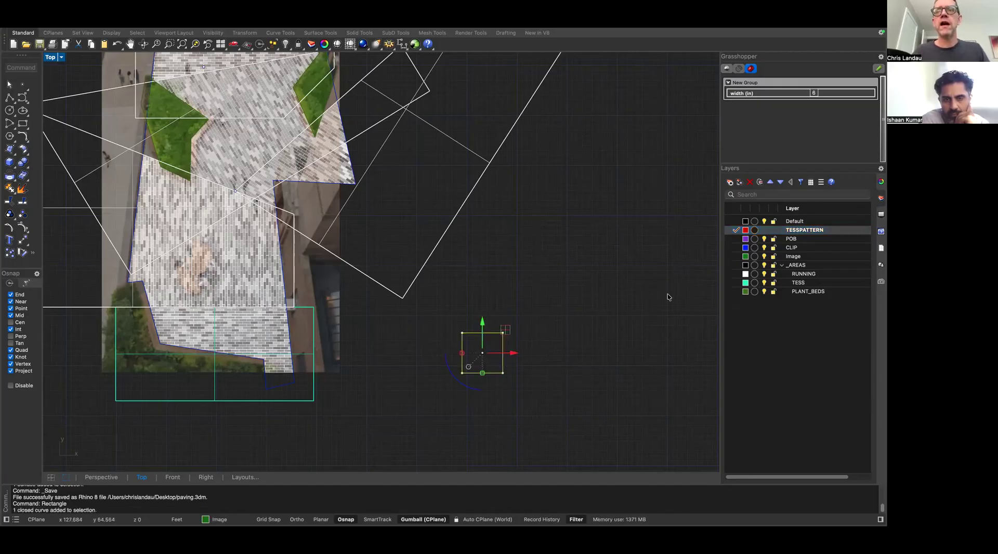
{"action": "right_click", "coordinate": [811, 230]}
{"action": "left_click", "coordinate": [807, 280]}
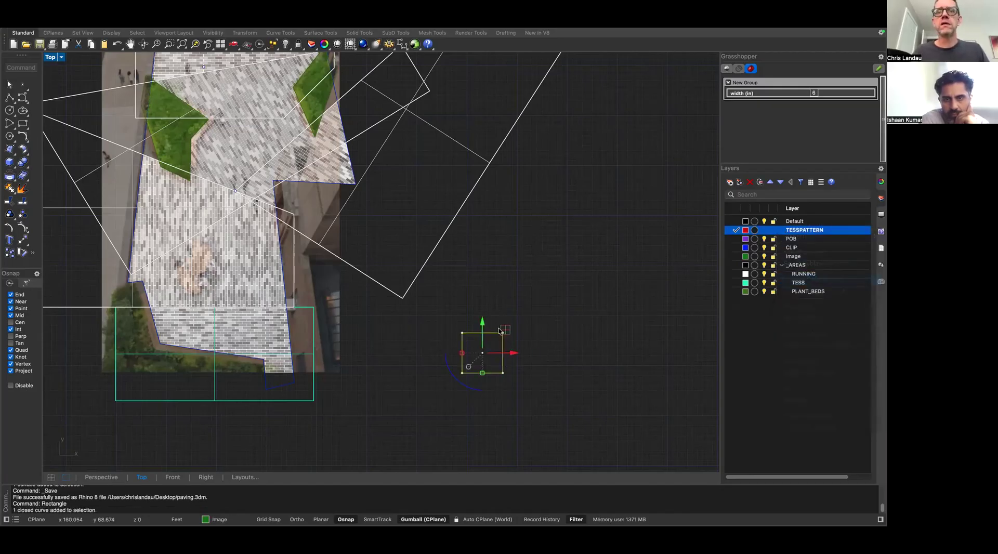
Replace the rectangle's outline curve with a planar surface made with PlanarSrf, and select the surface
{"action": "scroll", "coordinate": [474, 362], "scroll_direction": "up", "scroll_amount": 5}
{"action": "type", "text": "PL"}
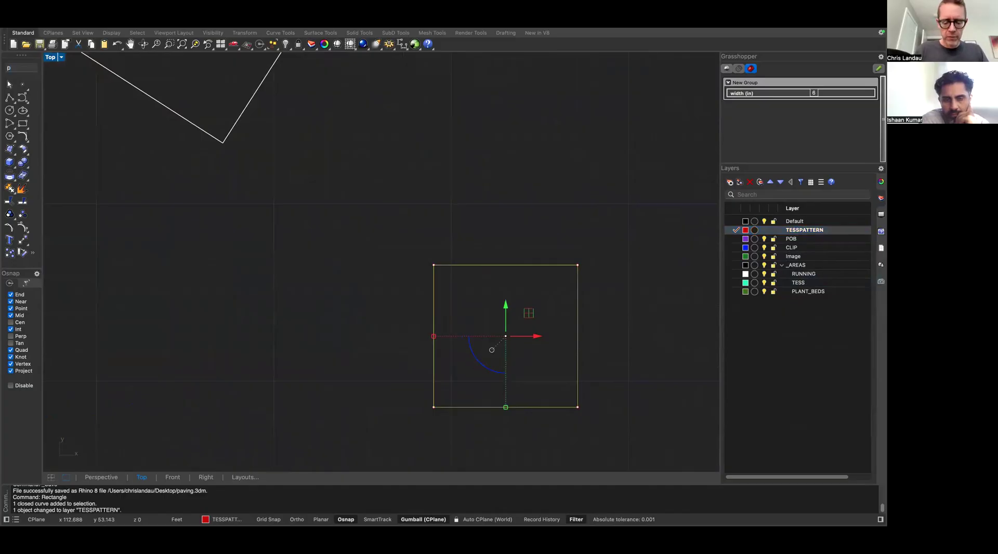
{"action": "key", "text": "Escape"}
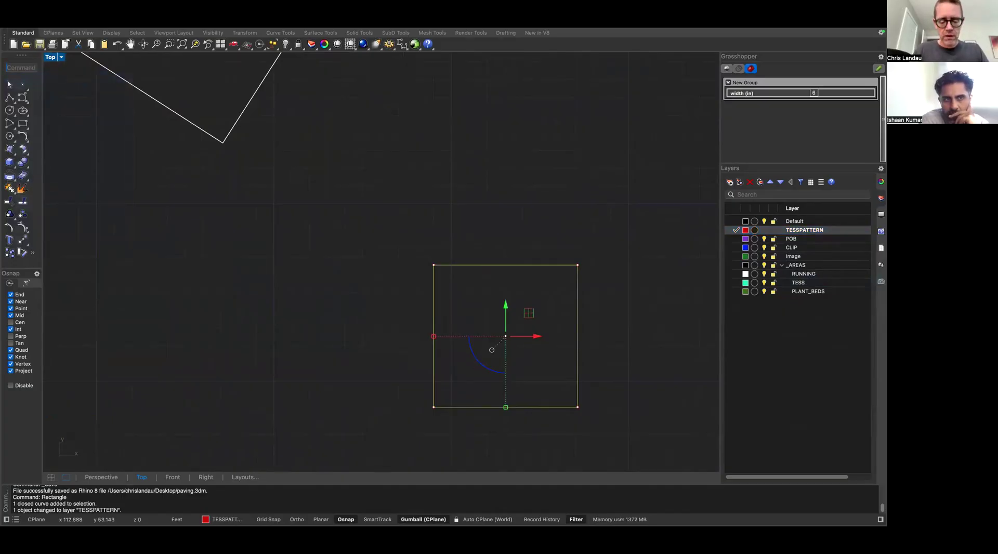
{"action": "type", "text": "planarSrf"}
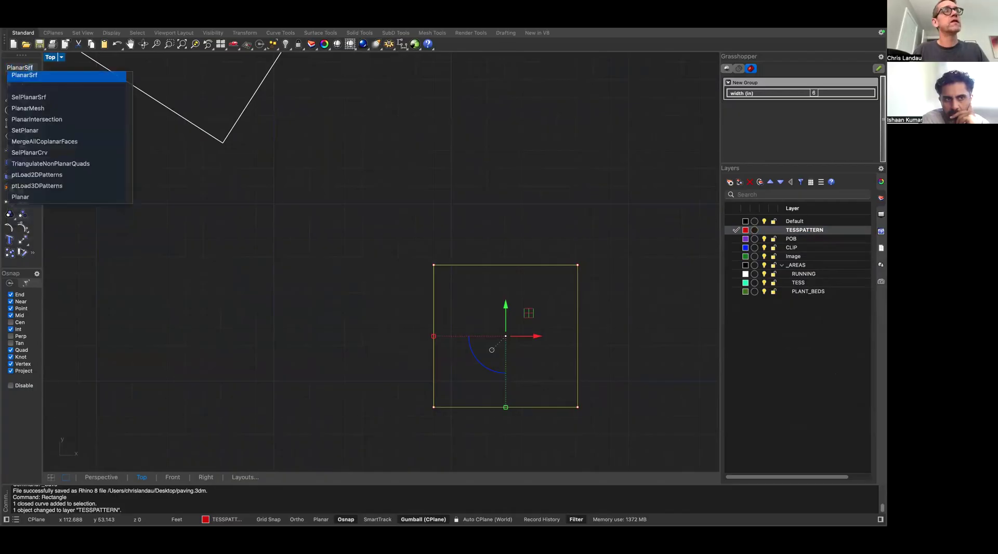
{"action": "key", "text": "Return"}
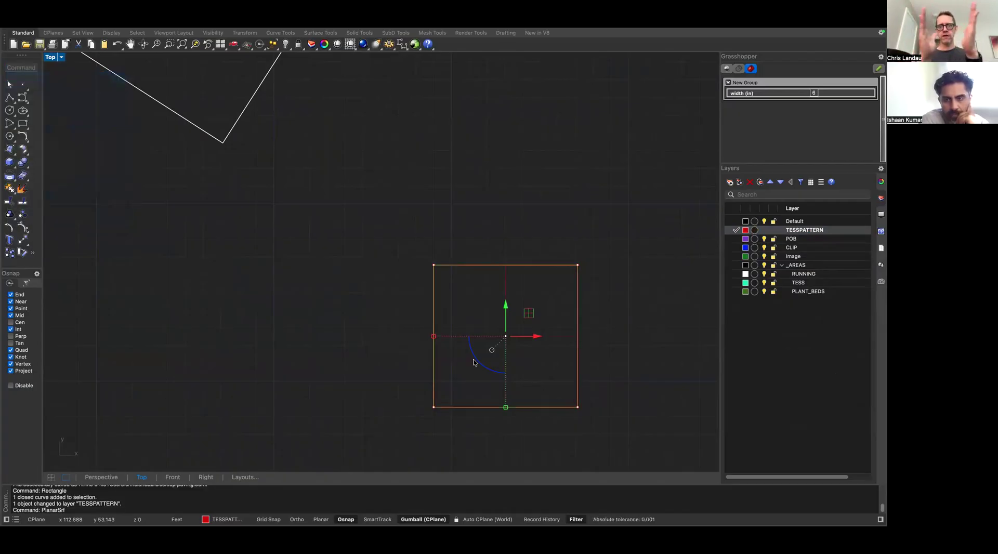
{"action": "key", "text": "Delete"}
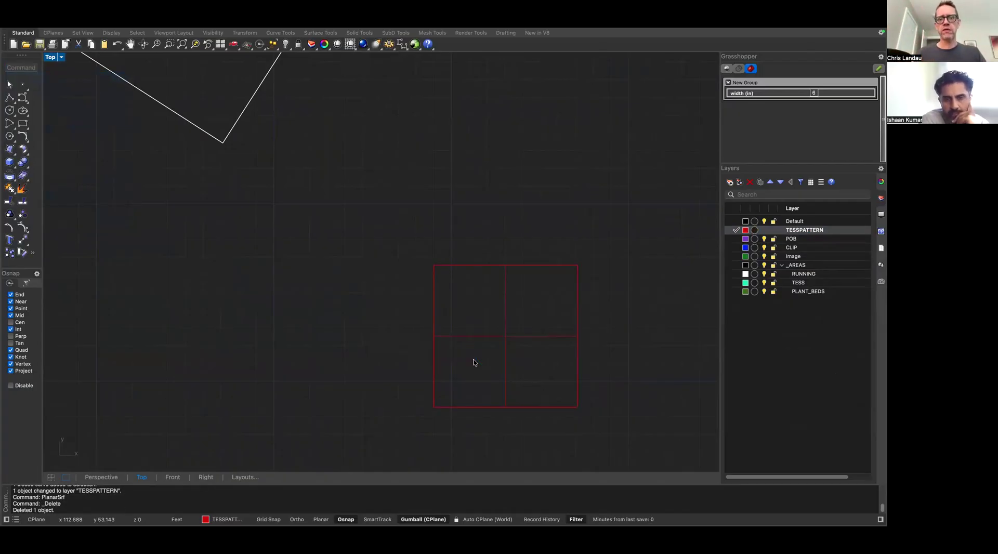
{"action": "right_click_drag", "start_coordinate": [562, 337], "coordinate": [519, 330]}
{"action": "left_click", "coordinate": [505, 329]}
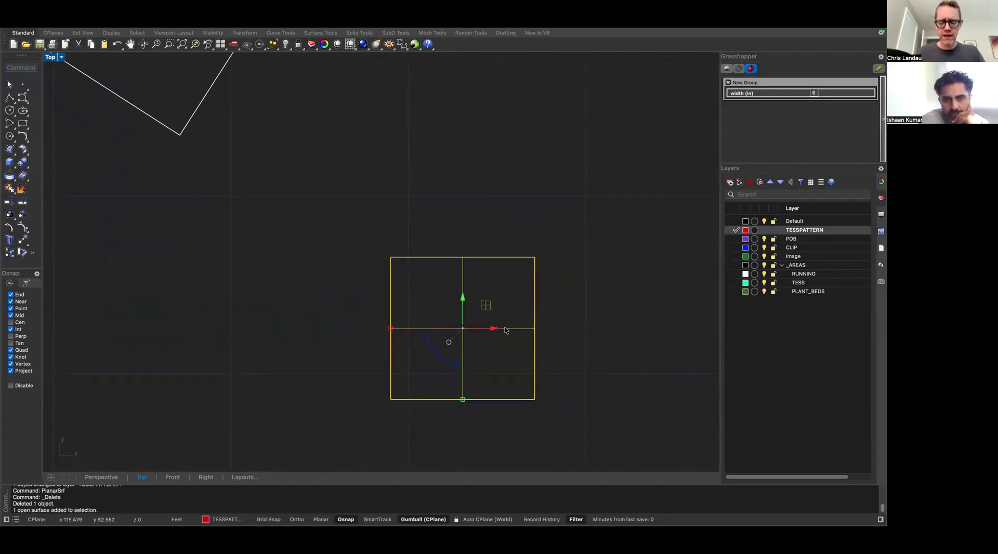
Draw two lines across the square surface: one vertical through the edge midpoints and one slanting up from the left edge to the right edge
{"action": "type", "text": "line"}
{"action": "key", "text": "Return"}
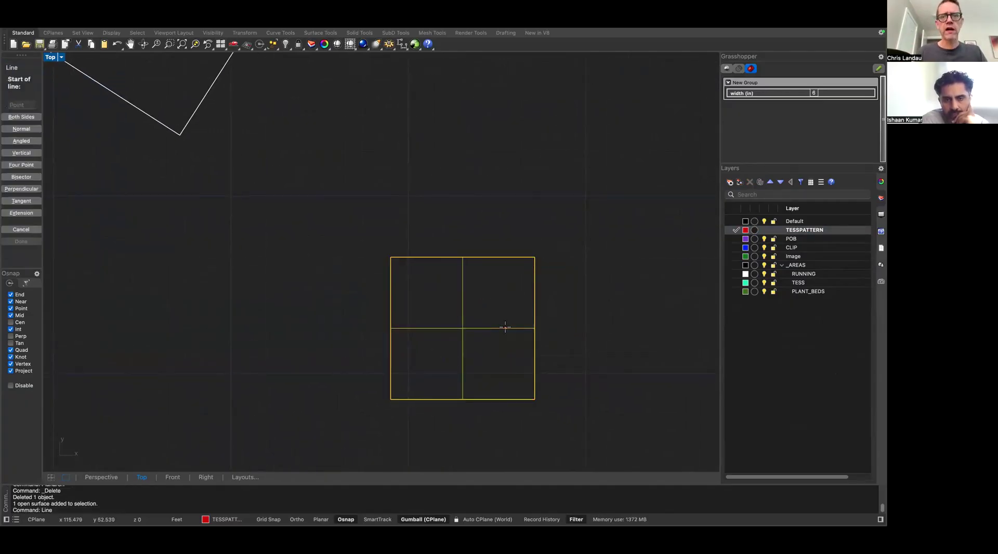
{"action": "left_click", "coordinate": [463, 259]}
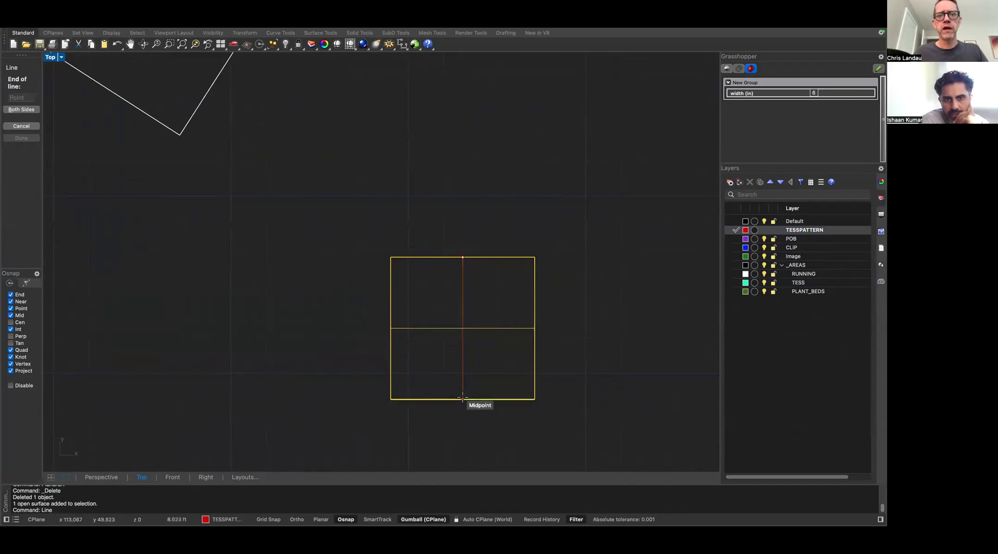
{"action": "left_click", "coordinate": [463, 399]}
{"action": "key", "text": "Return"}
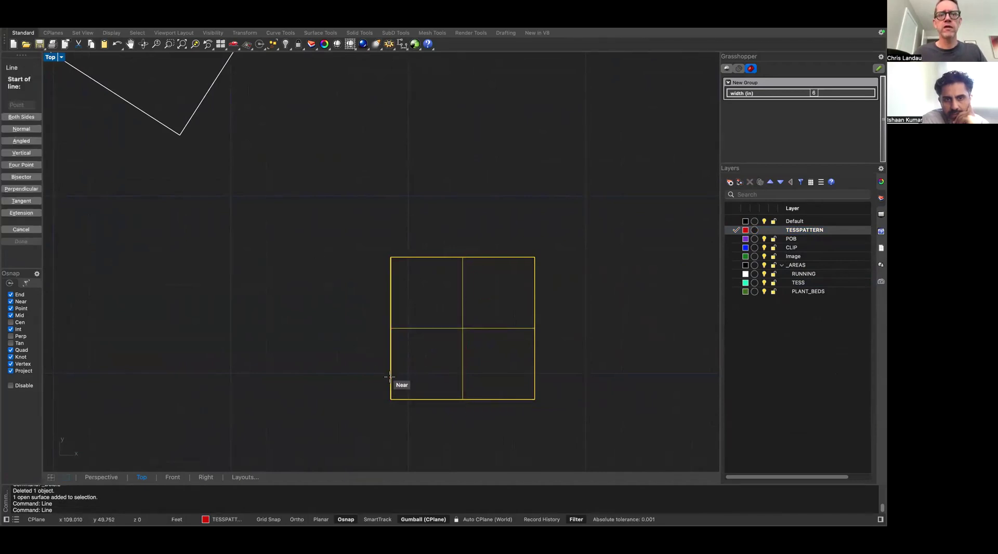
{"action": "left_click", "coordinate": [390, 351]}
{"action": "left_click", "coordinate": [545, 300]}
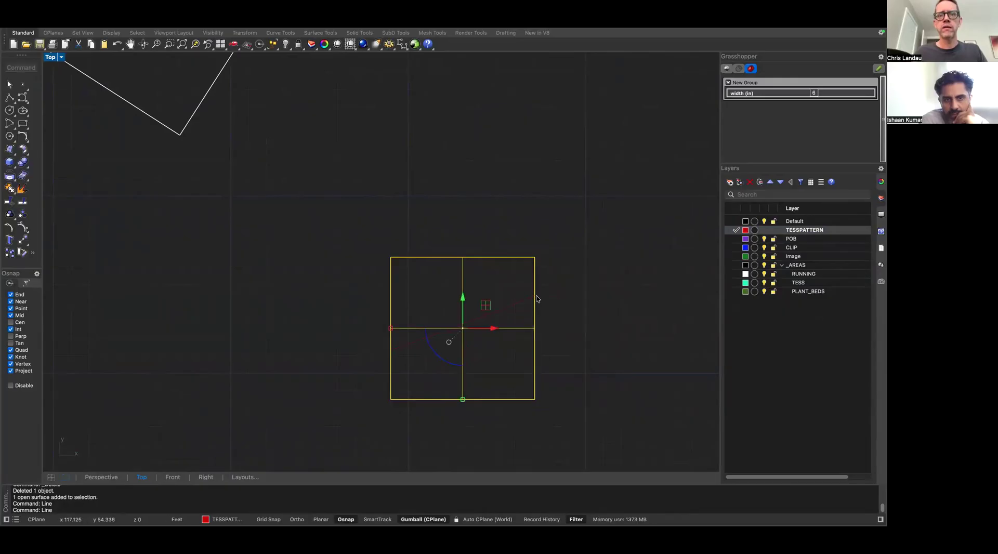
Split the square surface with the vertical and slanted lines as cutting objects
{"action": "key", "text": "Escape"}
{"action": "left_click", "coordinate": [463, 259]}
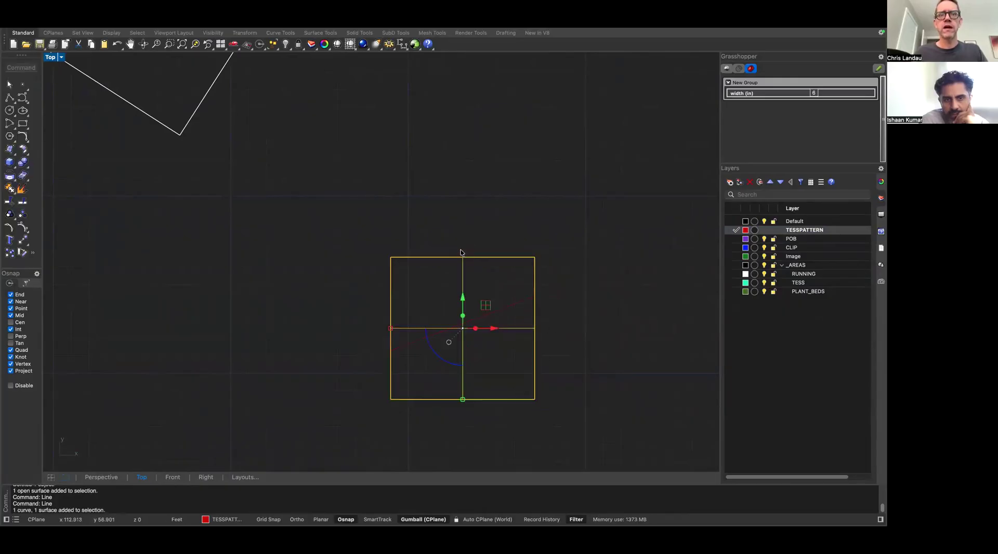
{"action": "left_click", "coordinate": [452, 248]}
{"action": "left_click", "coordinate": [431, 273]}
{"action": "type", "text": "split"}
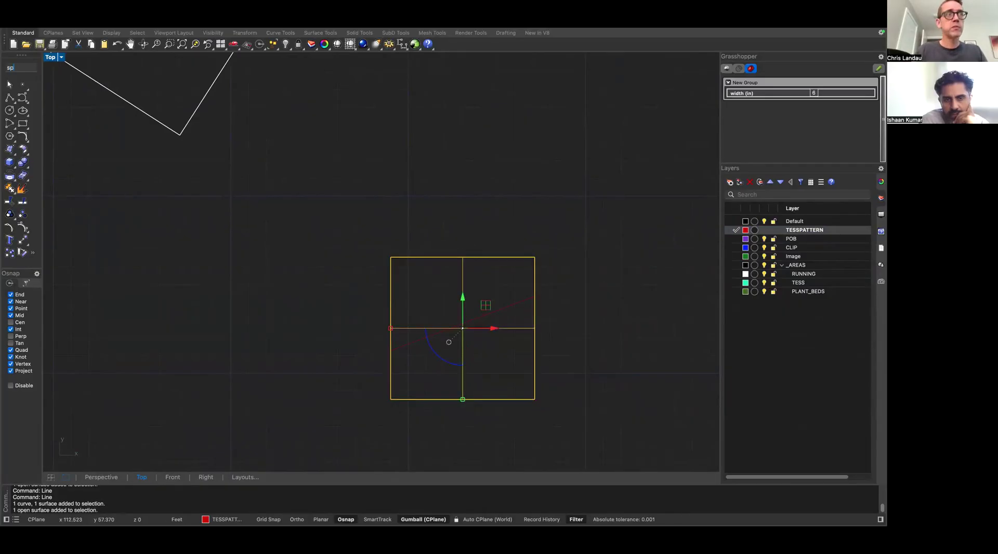
{"action": "key", "text": "Return"}
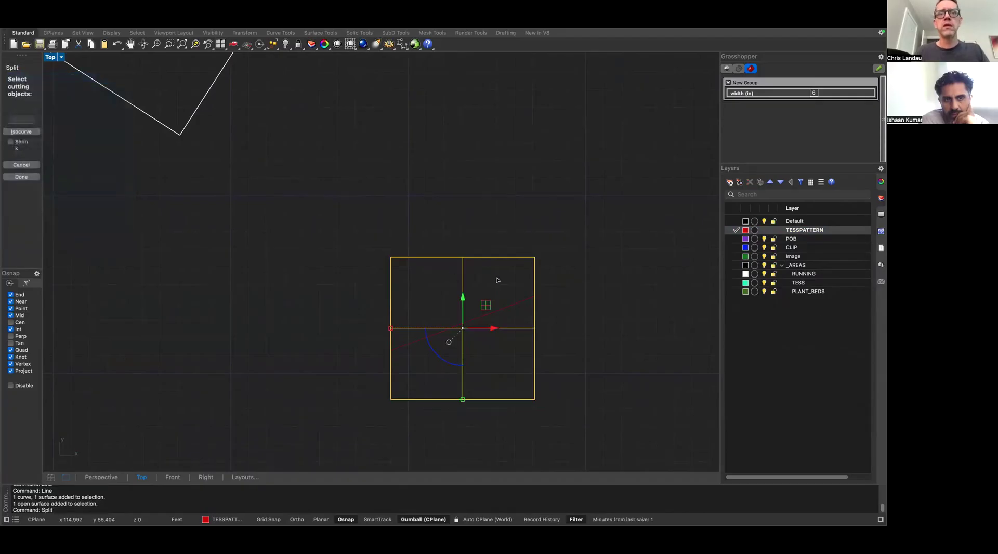
{"action": "left_click_drag", "start_coordinate": [496, 279], "coordinate": [438, 346]}
{"action": "key", "text": "Return"}
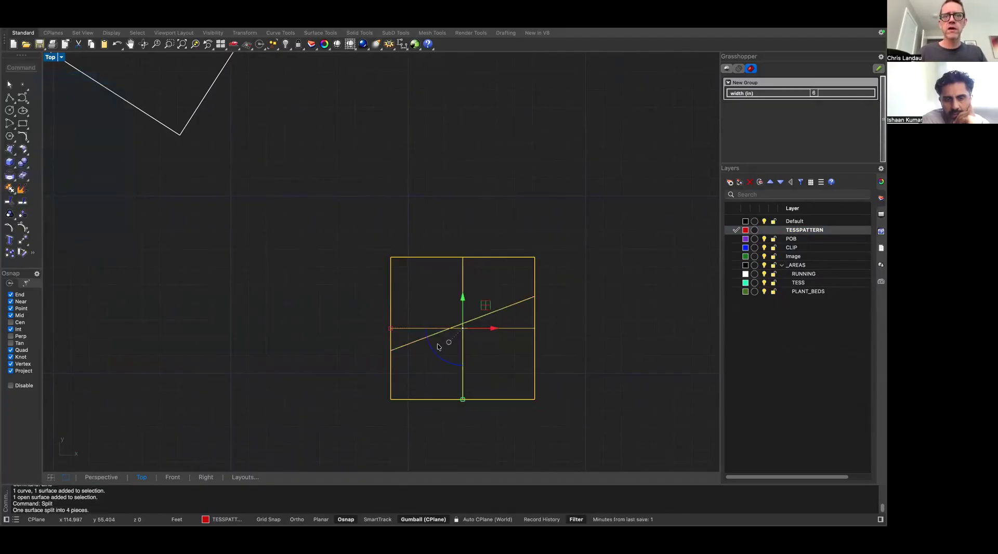
Delete the slanted and vertical cutting curves, keeping the split surfaces
{"action": "key", "text": "Escape"}
{"action": "left_click", "coordinate": [416, 342]}
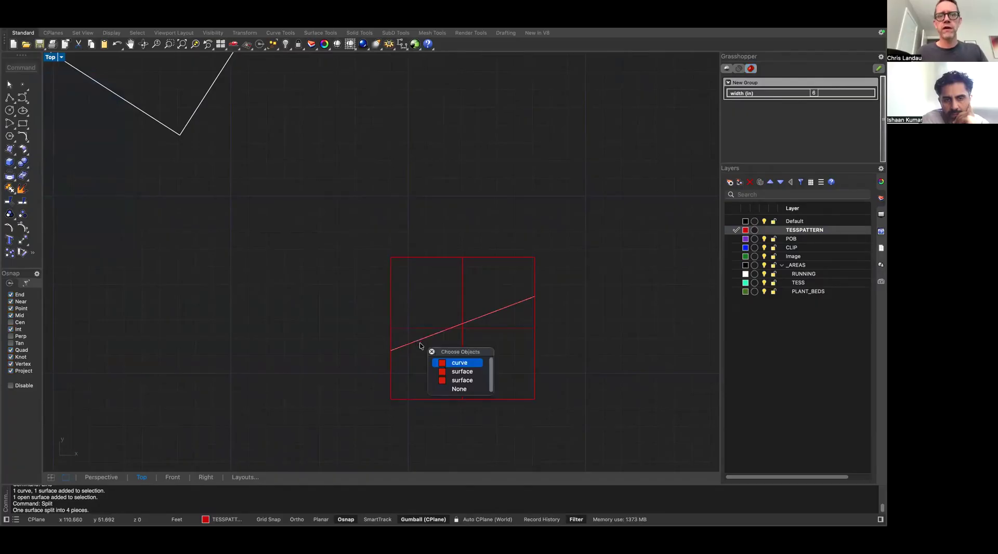
{"action": "key", "text": "Return"}
{"action": "key", "text": "Delete"}
{"action": "left_click", "coordinate": [461, 298]}
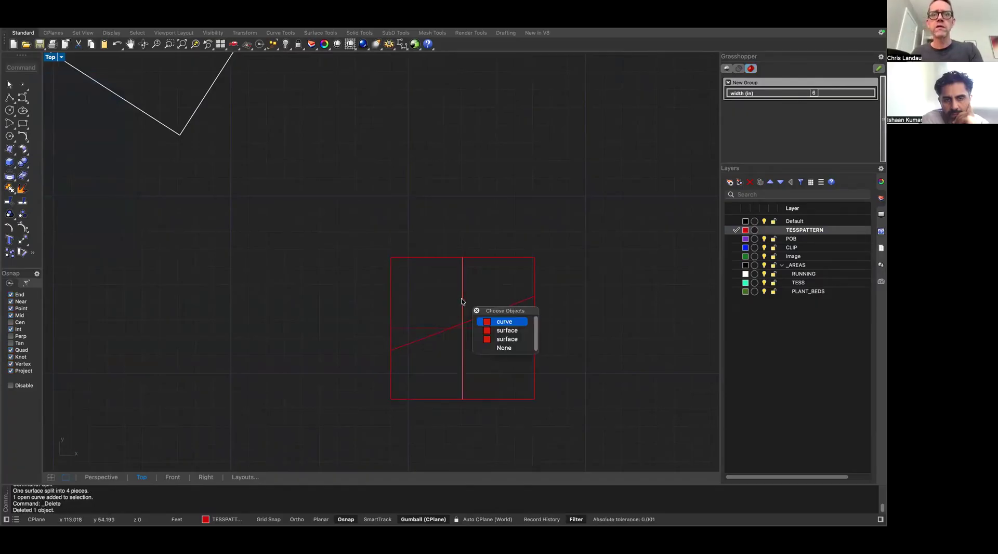
{"action": "key", "text": "Return"}
{"action": "key", "text": "Delete"}
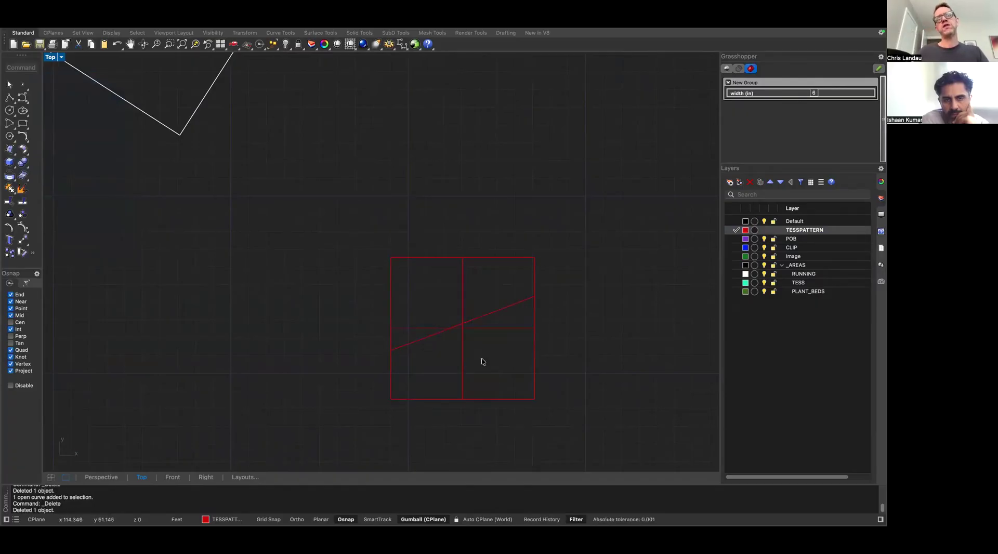
Select the split pieces one at a time to check that each is a separate surface
{"action": "scroll", "coordinate": [483, 358], "scroll_direction": "up", "scroll_amount": 3}
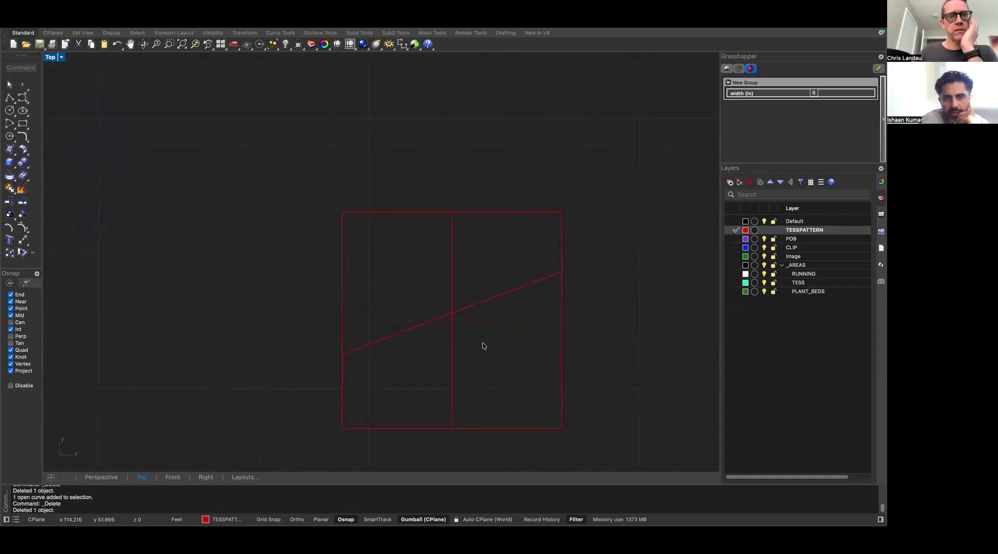
{"action": "left_click", "coordinate": [468, 212]}
{"action": "left_click", "coordinate": [425, 212]}
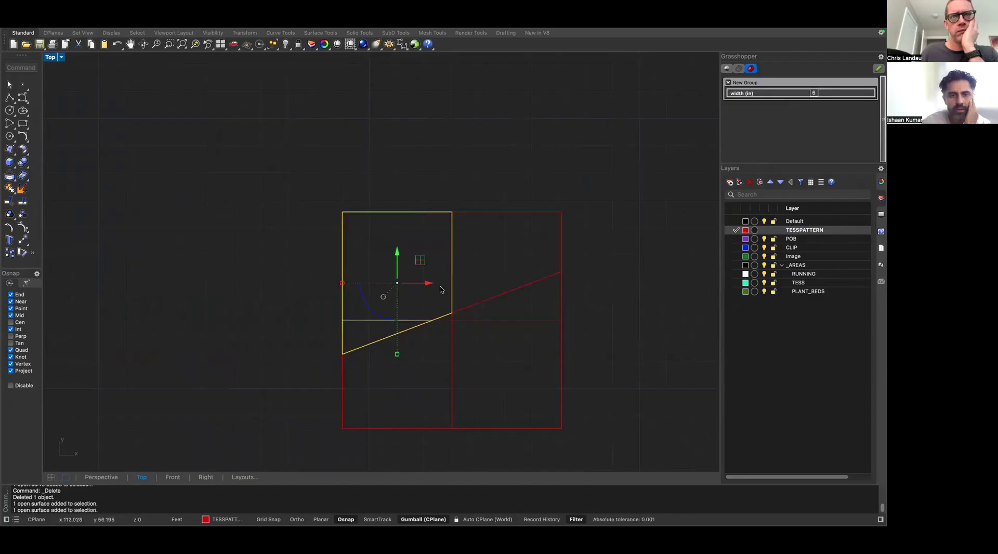
{"action": "left_click", "coordinate": [452, 342]}
{"action": "left_click", "coordinate": [578, 373]}
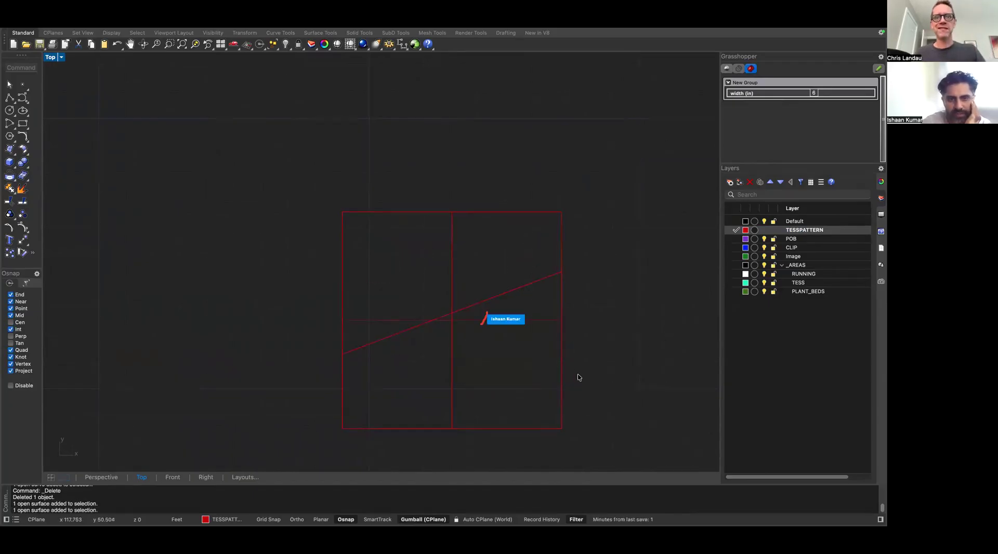
Scale the four pattern surfaces down to a little under half size from the square's lower-left corner
{"action": "right_click_drag", "start_coordinate": [575, 341], "coordinate": [558, 332]}
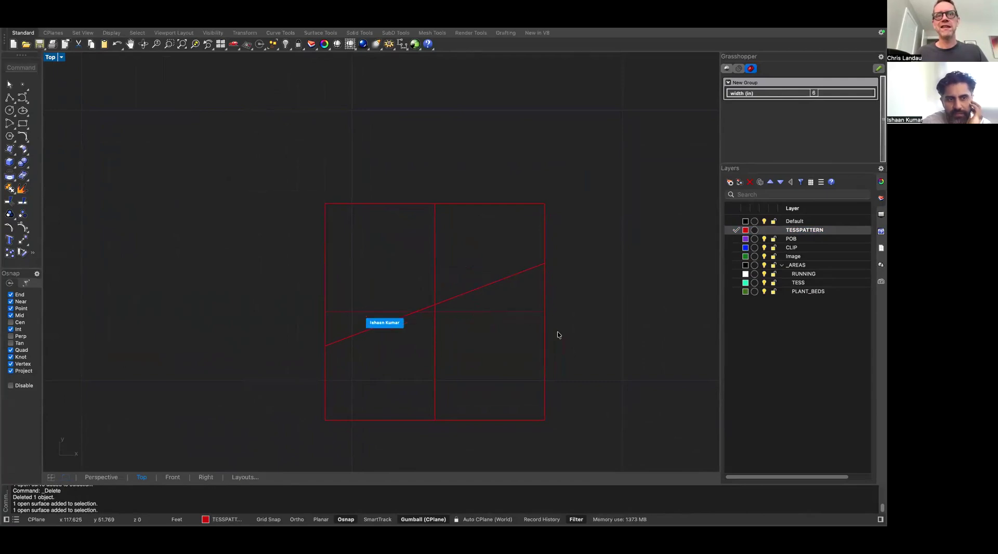
{"action": "scroll", "coordinate": [558, 334], "scroll_direction": "up", "scroll_amount": 3}
{"action": "scroll", "coordinate": [558, 335], "scroll_direction": "down", "scroll_amount": 5}
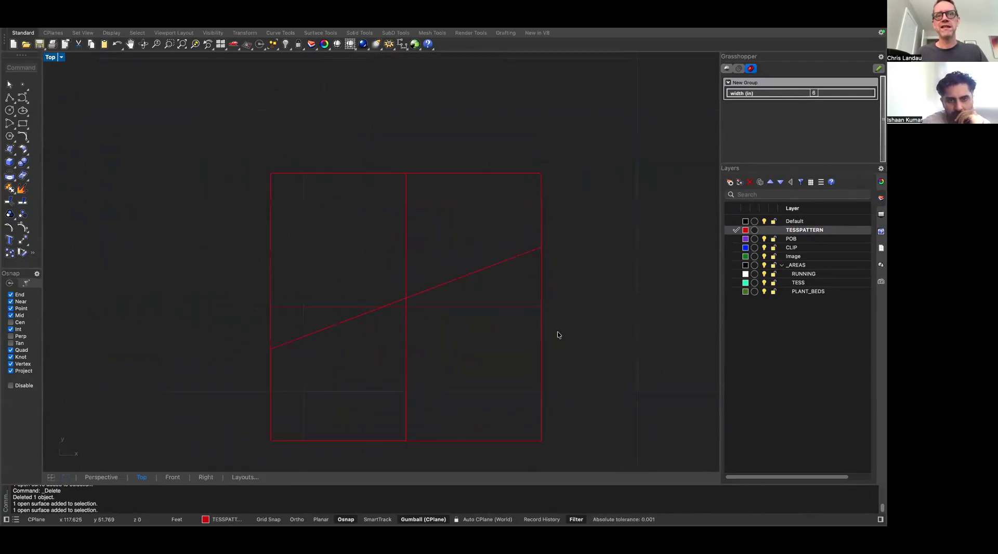
{"action": "scroll", "coordinate": [558, 335], "scroll_direction": "up", "scroll_amount": 3}
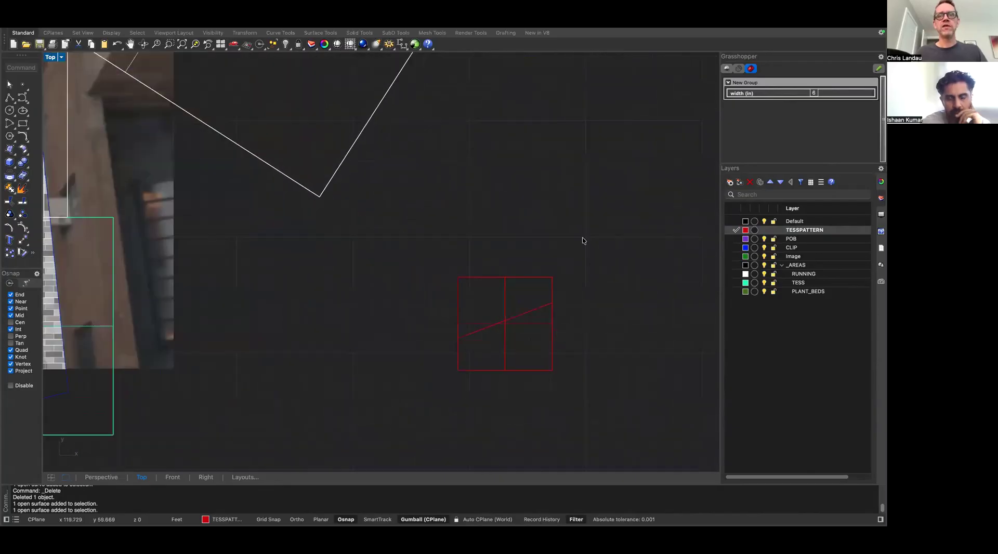
{"action": "left_click_drag", "start_coordinate": [582, 237], "coordinate": [398, 427]}
{"action": "scroll", "coordinate": [450, 392], "scroll_direction": "down", "scroll_amount": 1}
{"action": "scroll", "coordinate": [450, 396], "scroll_direction": "down", "scroll_amount": 1}
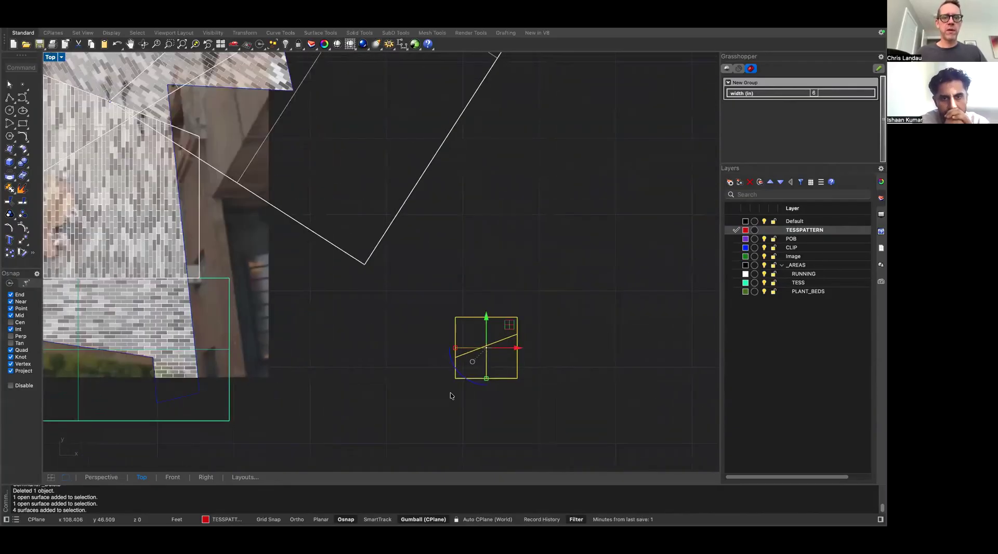
{"action": "type", "text": "s"}
{"action": "key", "text": "Return"}
{"action": "left_click", "coordinate": [456, 378]}
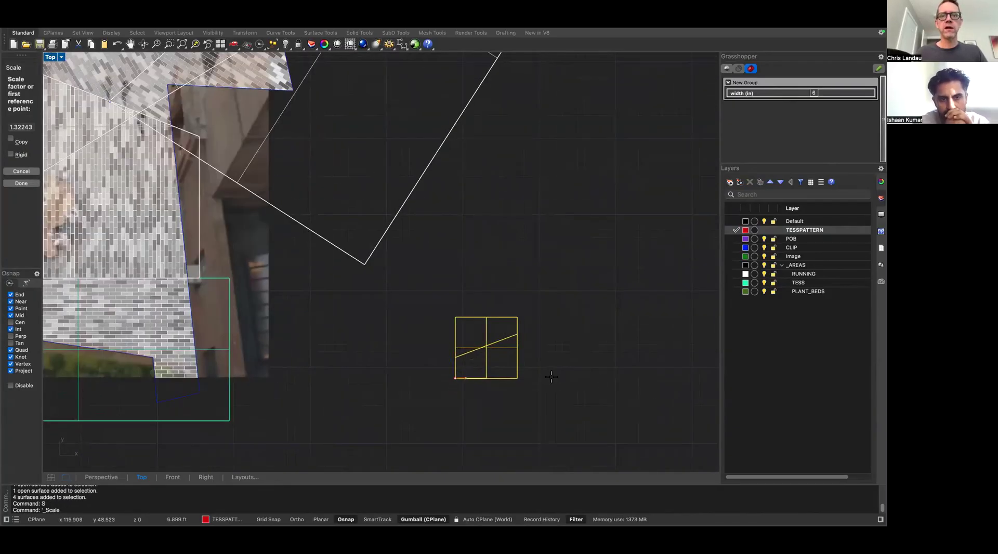
{"action": "left_click", "coordinate": [604, 381]}
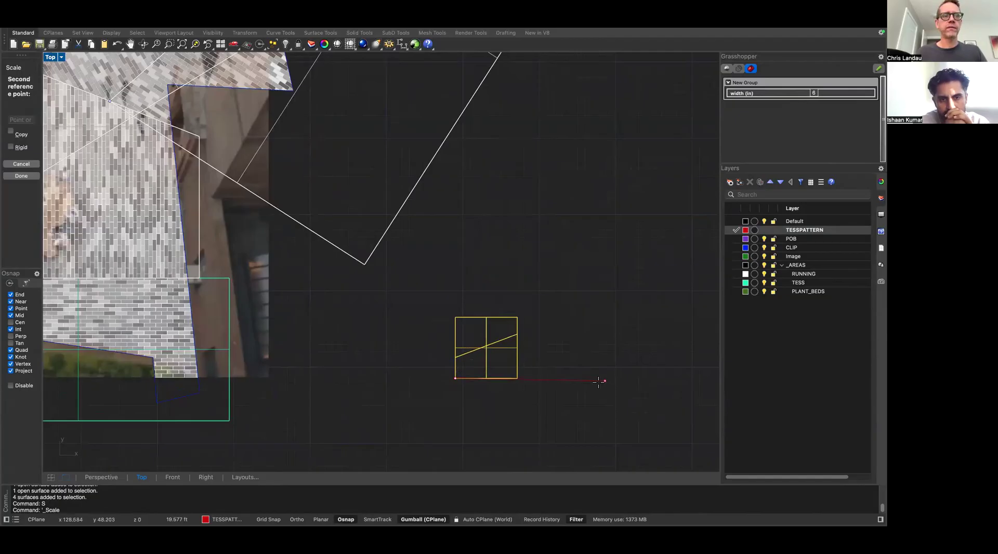
{"action": "left_click", "coordinate": [521, 391]}
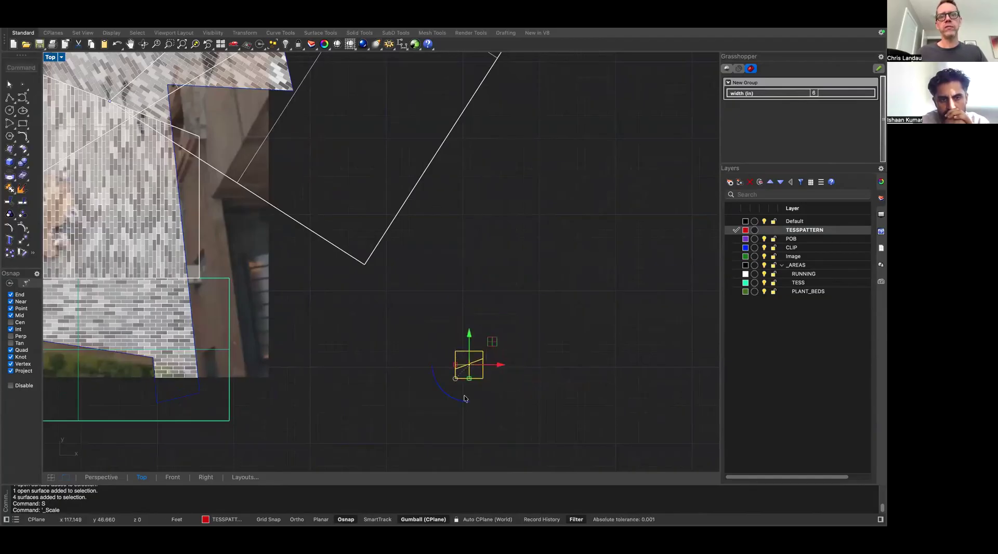
Place a point object close to the lower-left corner of the pattern square
{"action": "right_click_drag", "start_coordinate": [455, 397], "coordinate": [548, 372]}
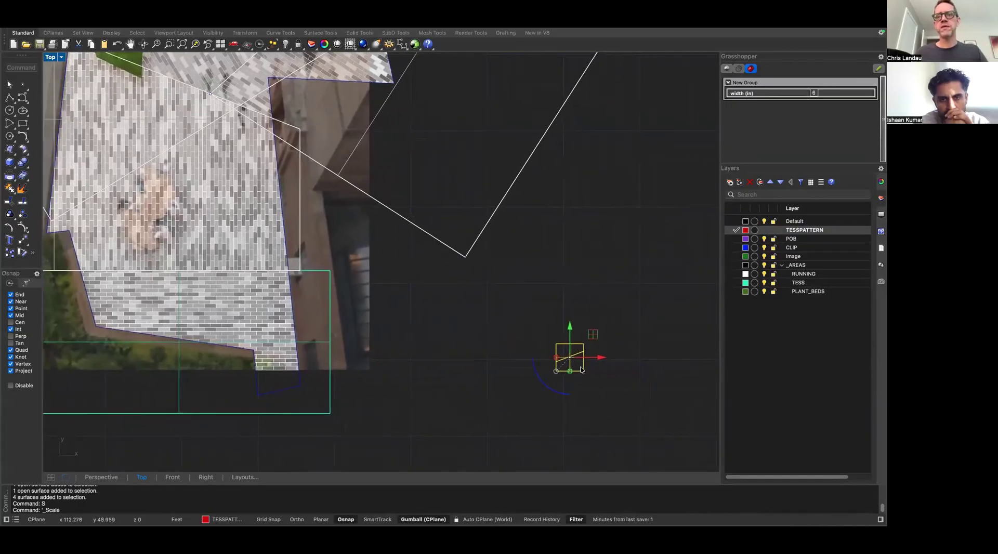
{"action": "scroll", "coordinate": [581, 369], "scroll_direction": "up", "scroll_amount": 8}
{"action": "right_click_drag", "start_coordinate": [632, 376], "coordinate": [572, 379]}
{"action": "scroll", "coordinate": [572, 379], "scroll_direction": "up", "scroll_amount": 4}
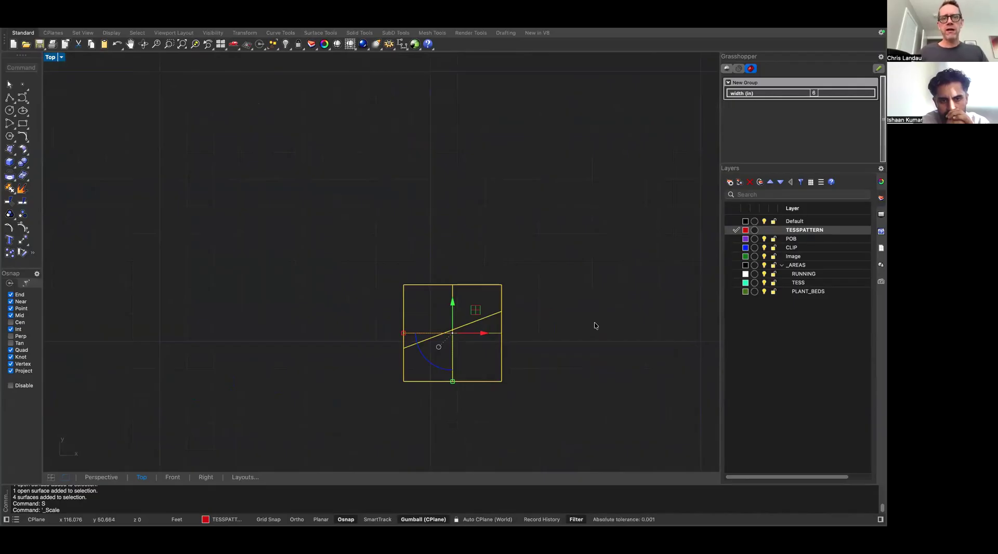
{"action": "type", "text": "pint"}
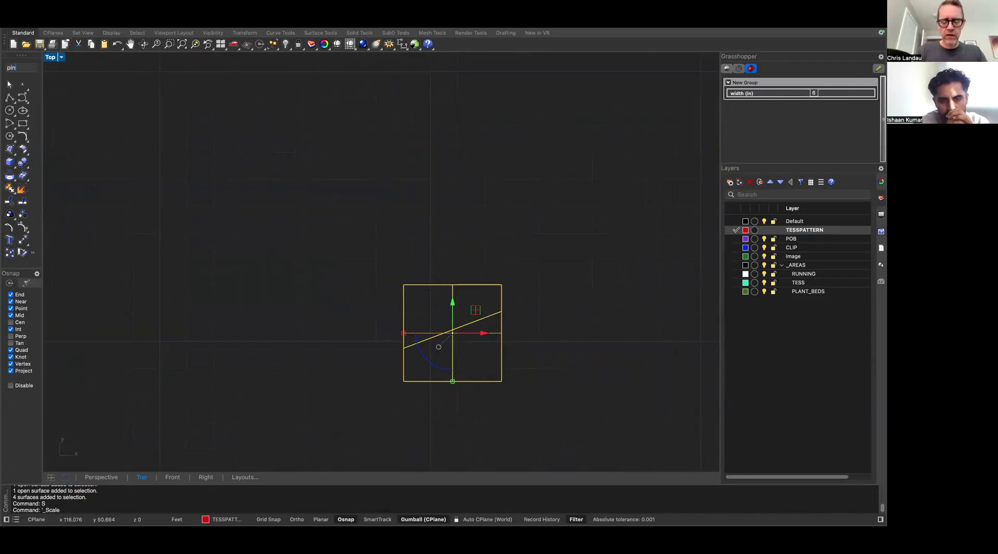
{"action": "key", "text": "Return"}
{"action": "right_click_drag", "start_coordinate": [575, 356], "coordinate": [554, 355]}
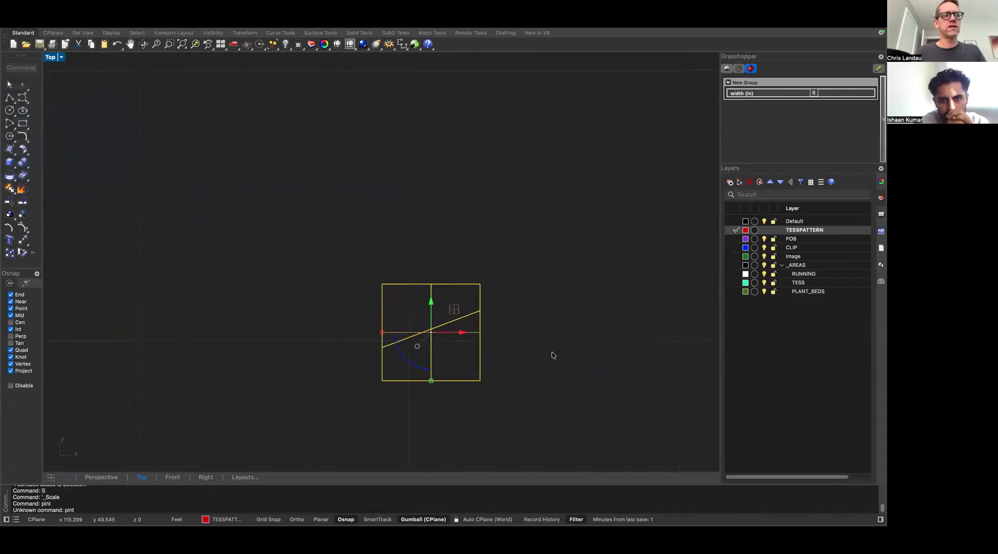
{"action": "type", "text": "Point"}
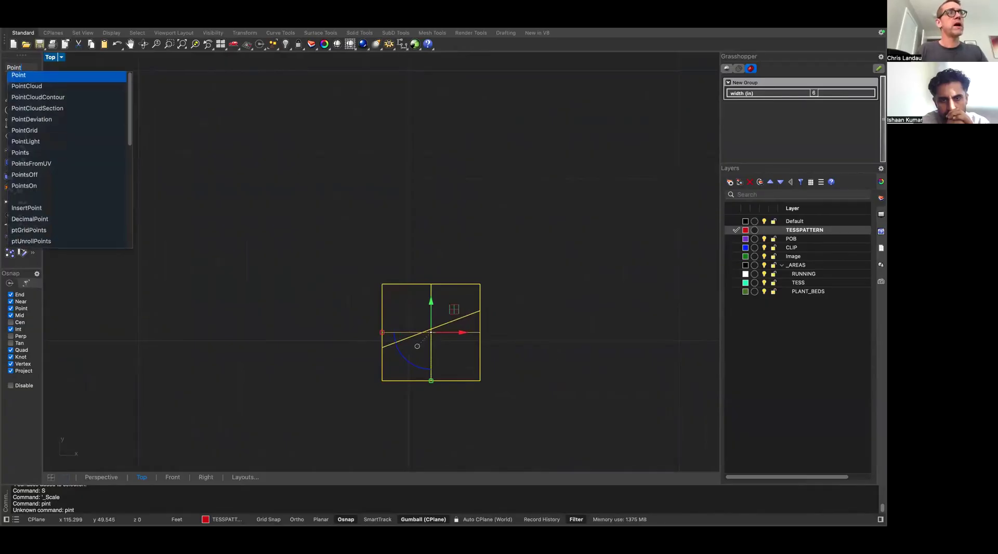
{"action": "key", "text": "Return"}
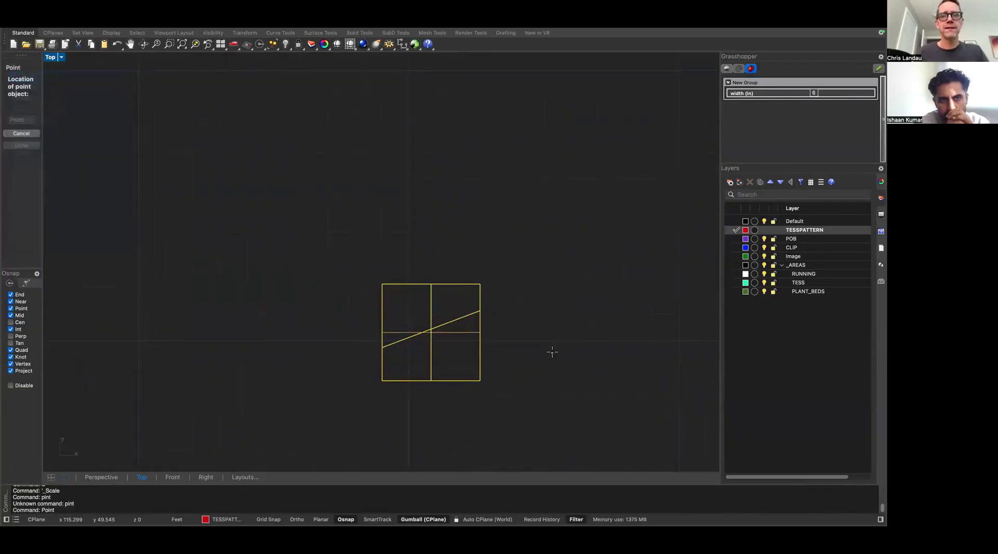
{"action": "left_click", "coordinate": [386, 381]}
Move the point exactly onto the lower-left corner of the pattern square
{"action": "left_click", "coordinate": [386, 381]}
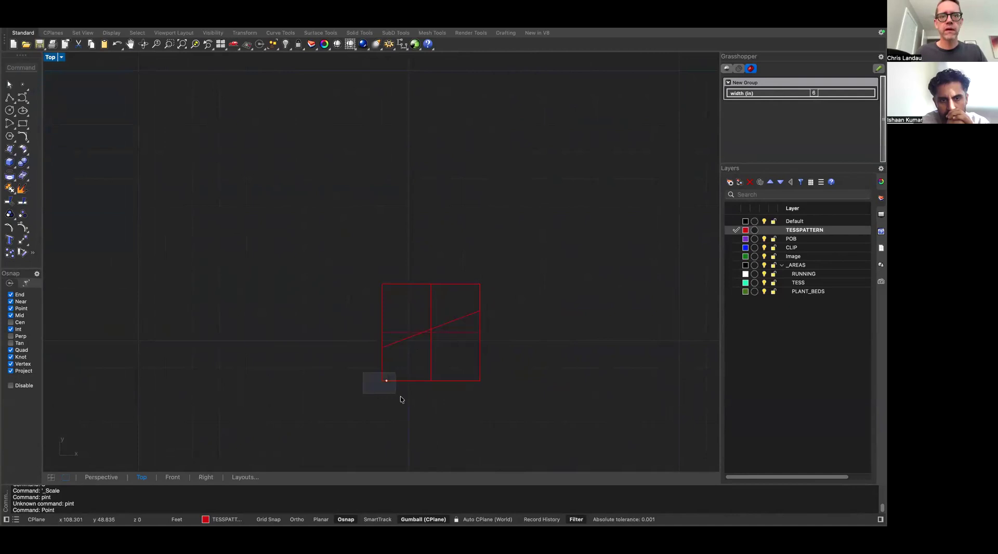
{"action": "type", "text": "M"}
{"action": "key", "text": "Return"}
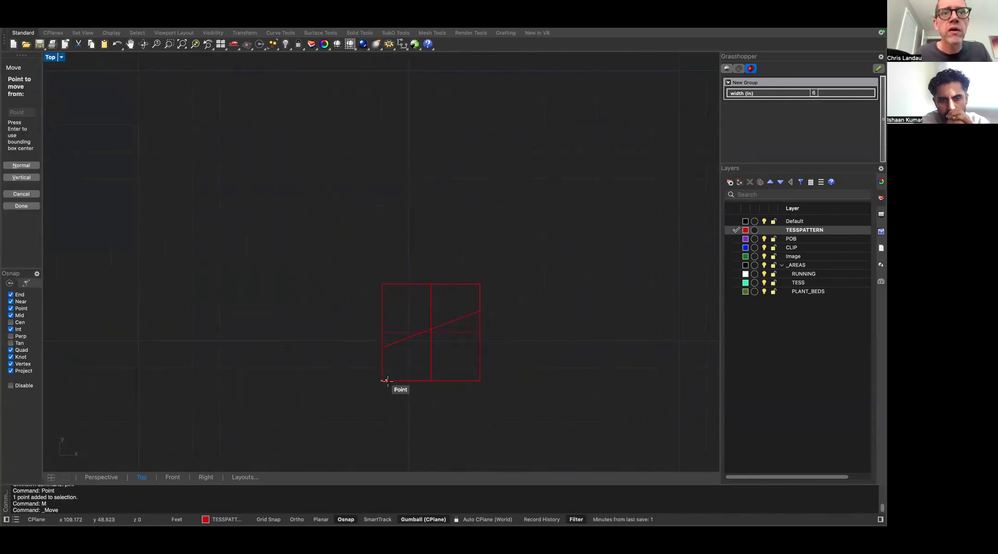
{"action": "left_click", "coordinate": [384, 381]}
{"action": "left_click", "coordinate": [384, 381]}
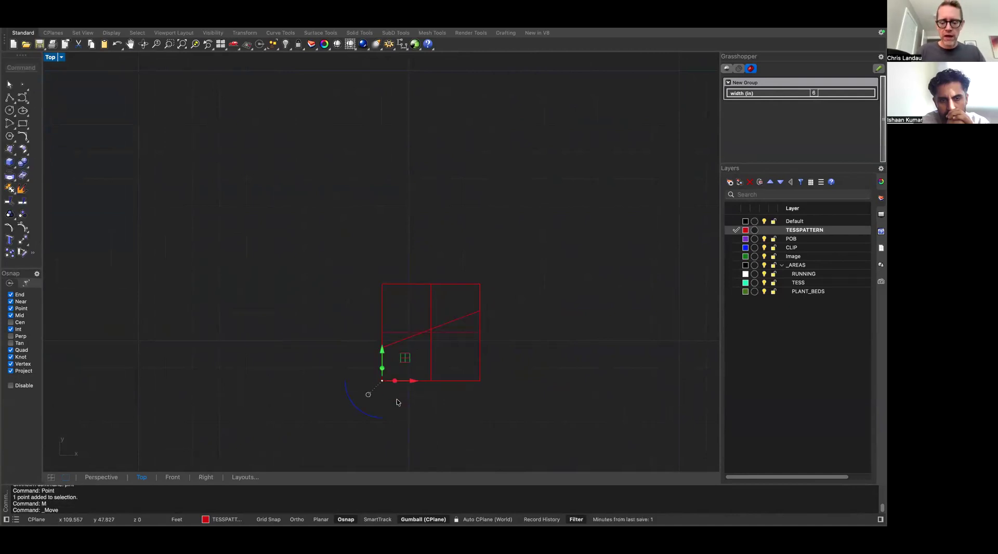
Place point objects on the lower-right and upper-right corners of the pattern square
{"action": "type", "text": "Point"}
{"action": "key", "text": "Return"}
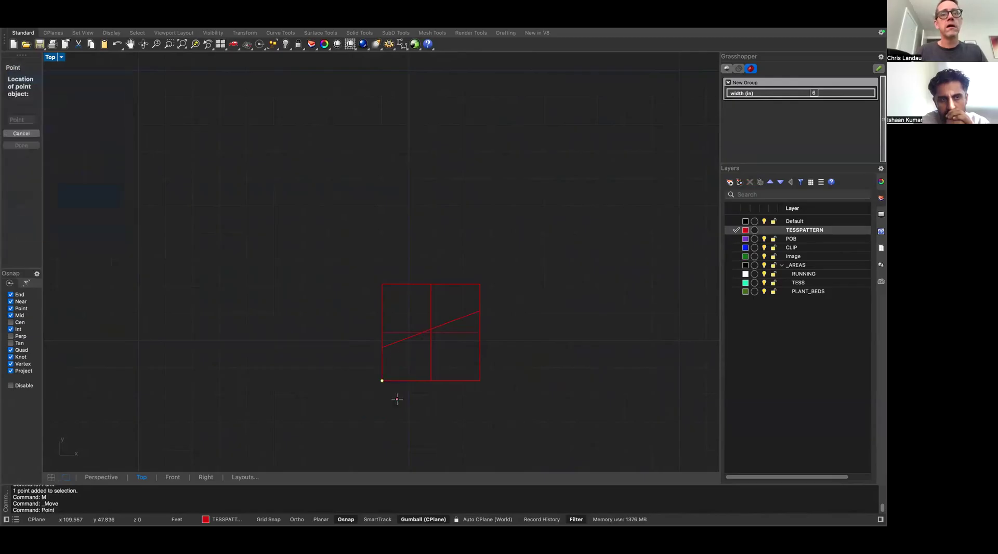
{"action": "left_click", "coordinate": [479, 382]}
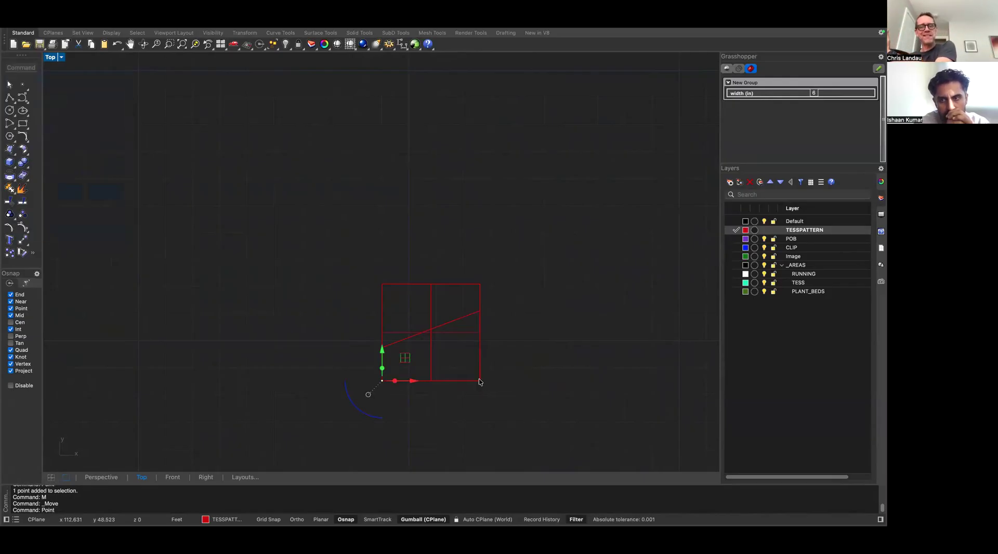
{"action": "type", "text": "point"}
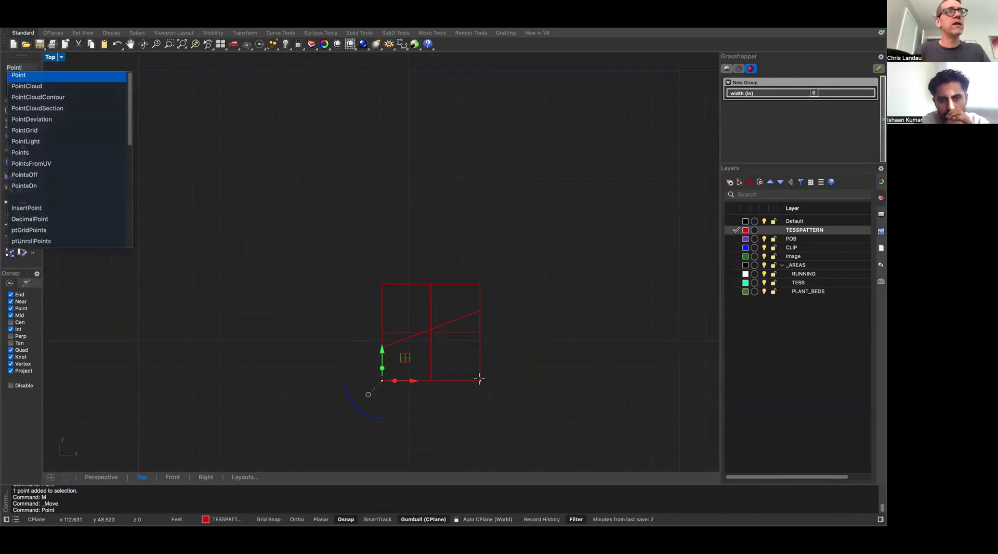
{"action": "key", "text": "Return"}
{"action": "left_click", "coordinate": [481, 284]}
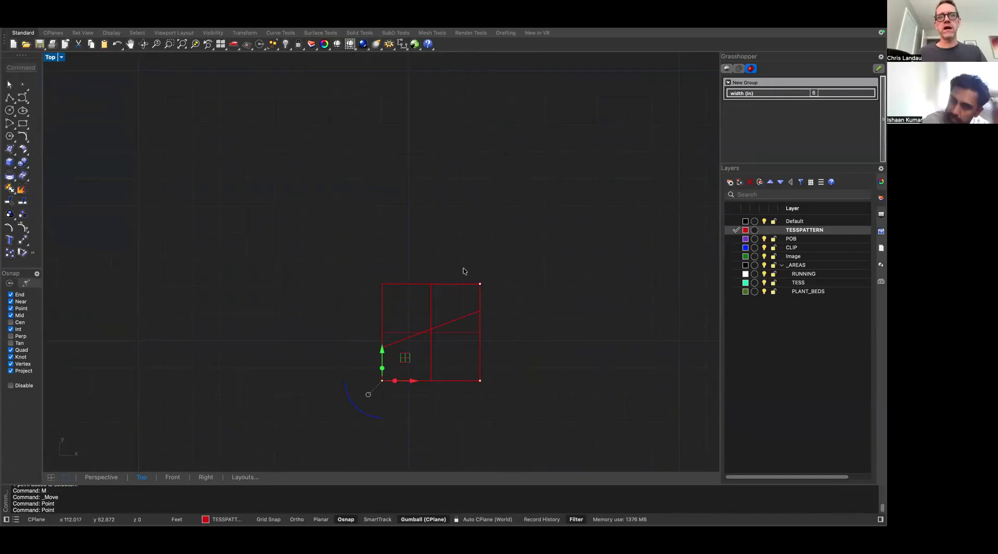
Move the point object from the upper-right corner of the pattern square to its upper-left corner
{"action": "left_click", "coordinate": [480, 284]}
{"action": "type", "text": "m"}
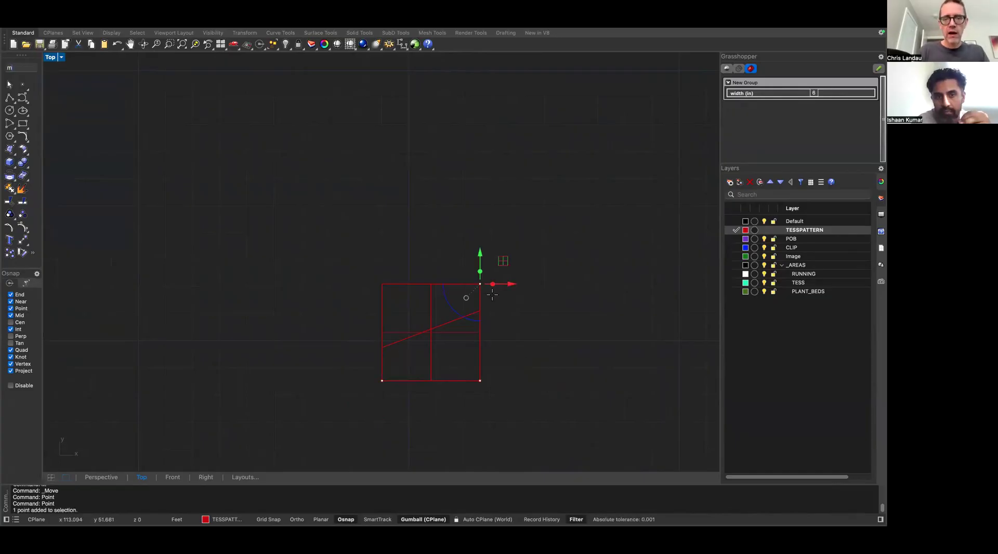
{"action": "key", "text": "Return"}
{"action": "left_click", "coordinate": [481, 283]}
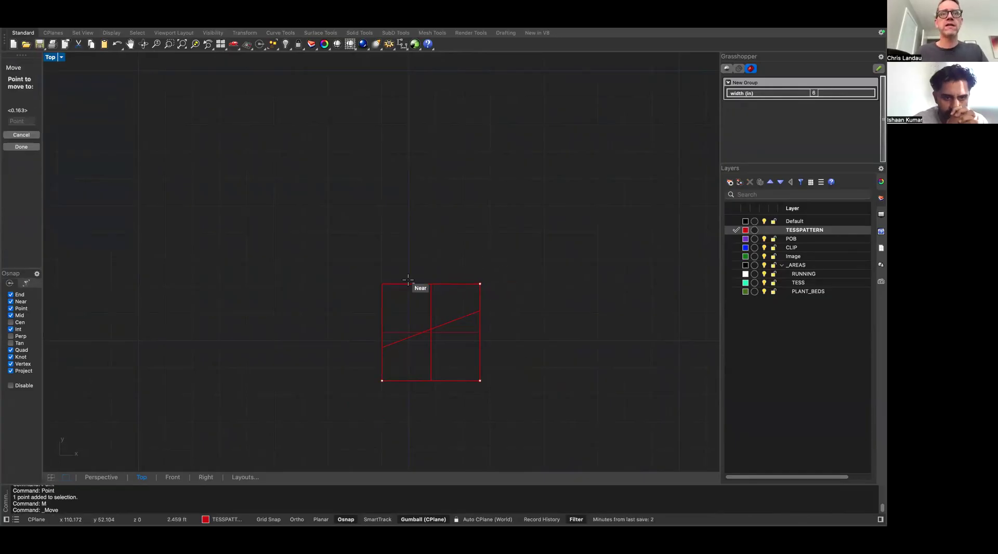
{"action": "left_click", "coordinate": [382, 284]}
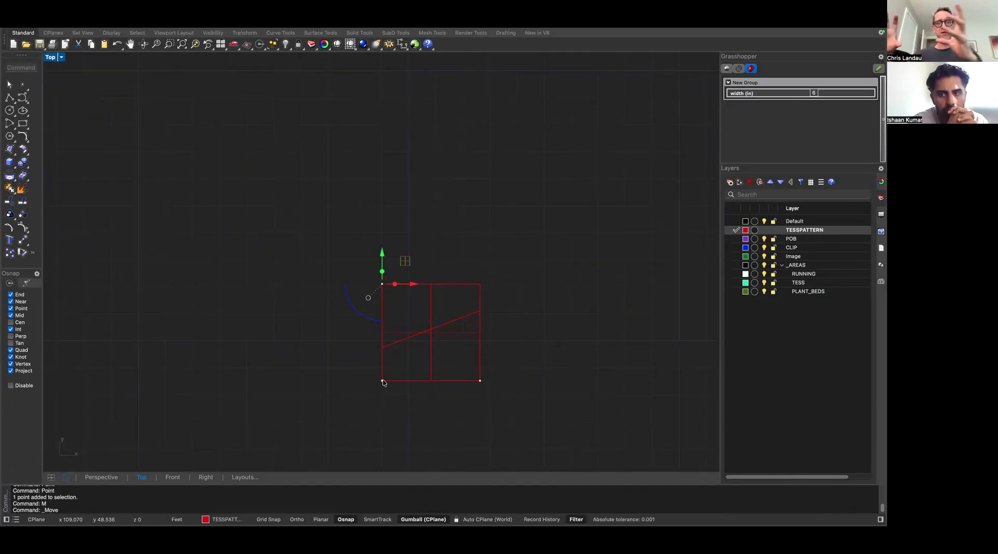
{"action": "left_click", "coordinate": [534, 357]}
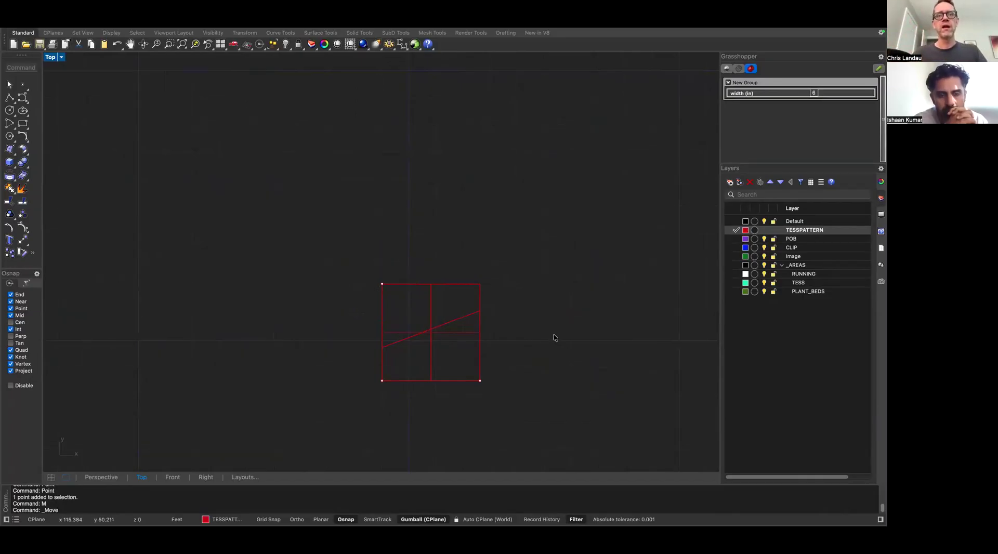
Show the Rhino model and the Grasshopper definition side by side in a split view
{"action": "right_click_drag", "start_coordinate": [553, 335], "coordinate": [537, 330]}
{"action": "key", "text": "ctrl+Up"}
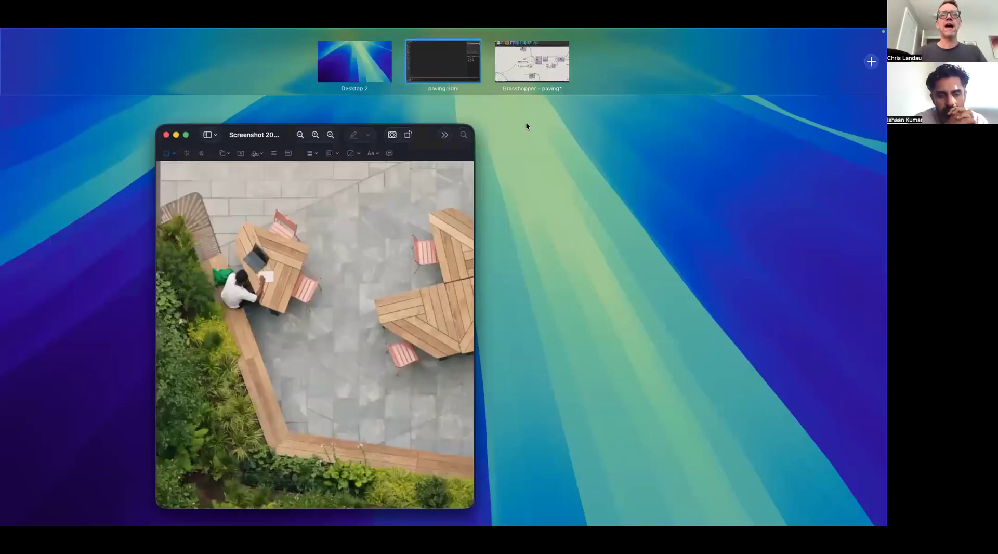
{"action": "left_click_drag", "start_coordinate": [470, 69], "coordinate": [469, 68]}
{"action": "left_click", "coordinate": [426, 71]}
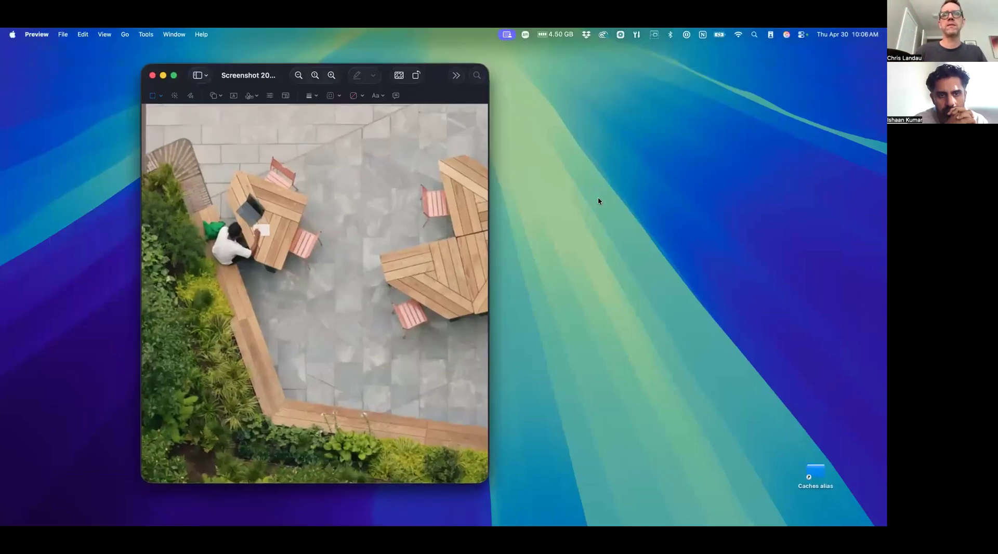
{"action": "key", "text": "ctrl+Right"}
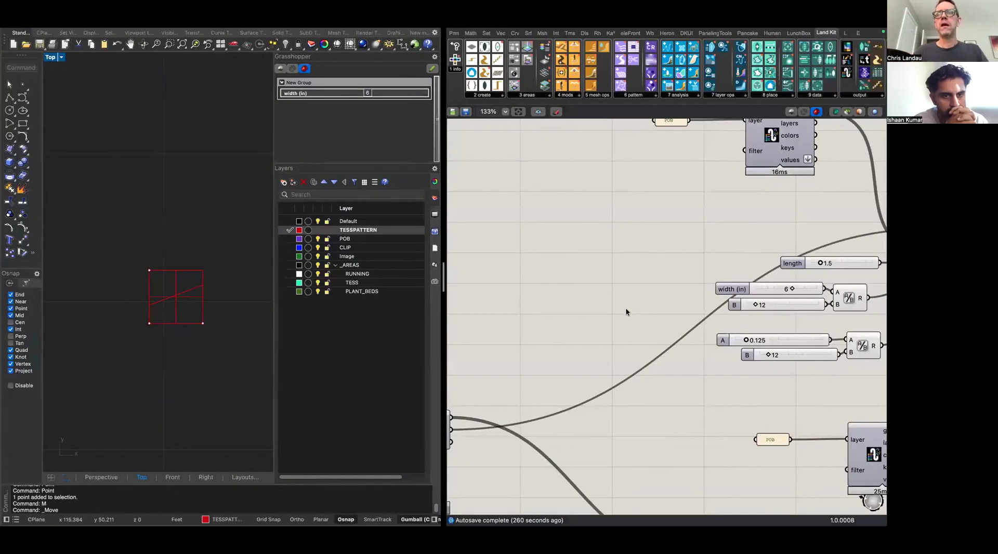
Delete the upper Add Pattern to Area component together with its length, width and seam sliders and division components
{"action": "right_click_drag", "start_coordinate": [586, 304], "coordinate": [619, 256]}
{"action": "scroll", "coordinate": [624, 253], "scroll_direction": "down", "scroll_amount": 1}
{"action": "right_click_drag", "start_coordinate": [704, 206], "coordinate": [584, 386]}
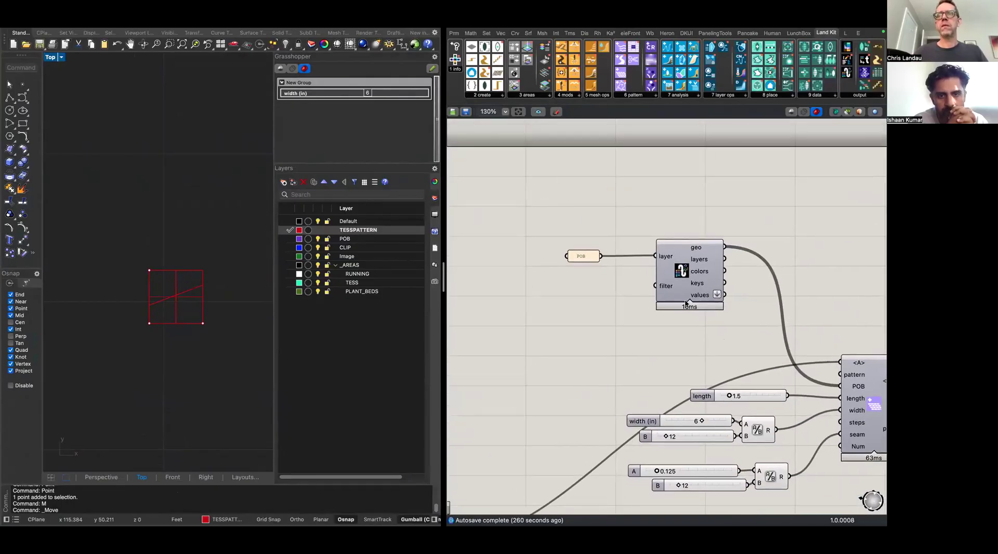
{"action": "right_click_drag", "start_coordinate": [873, 385], "coordinate": [682, 256]}
{"action": "scroll", "coordinate": [680, 270], "scroll_direction": "down", "scroll_amount": 3}
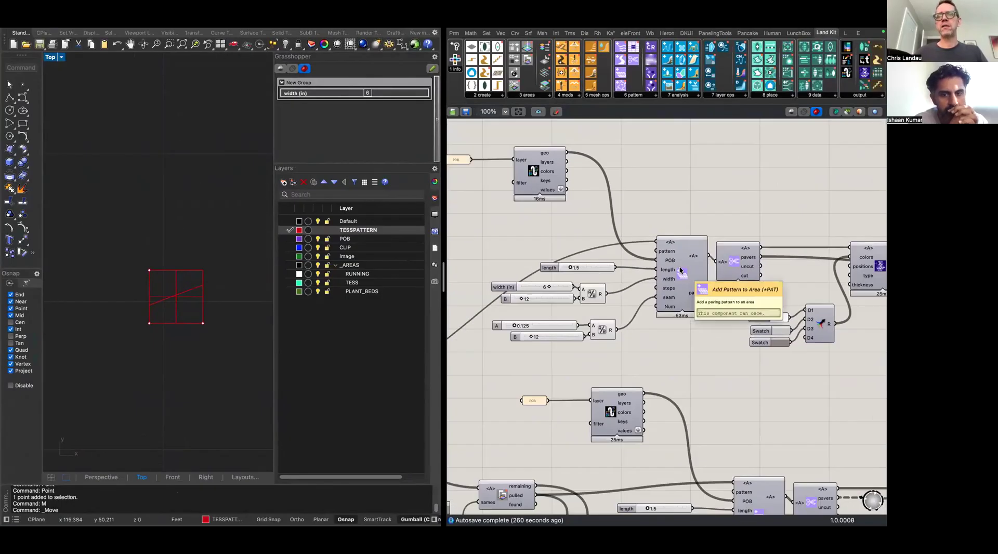
{"action": "scroll", "coordinate": [680, 270], "scroll_direction": "down", "scroll_amount": 5}
{"action": "scroll", "coordinate": [680, 270], "scroll_direction": "up", "scroll_amount": 5}
{"action": "left_click_drag", "start_coordinate": [695, 214], "coordinate": [561, 338]}
{"action": "key", "text": "Delete"}
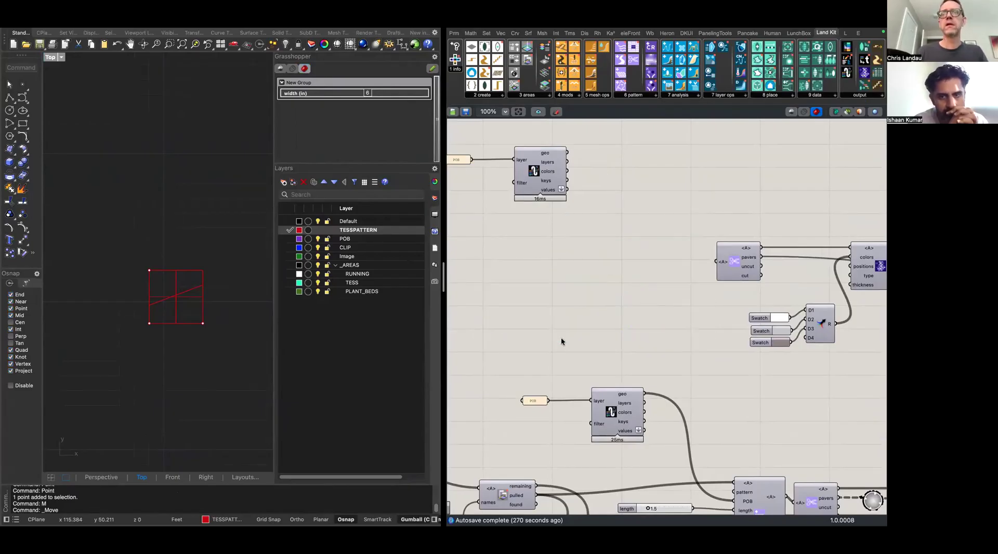
Add an Add Tessellation Pattern component in place of the removed pattern component
{"action": "double_click", "coordinate": [606, 279]}
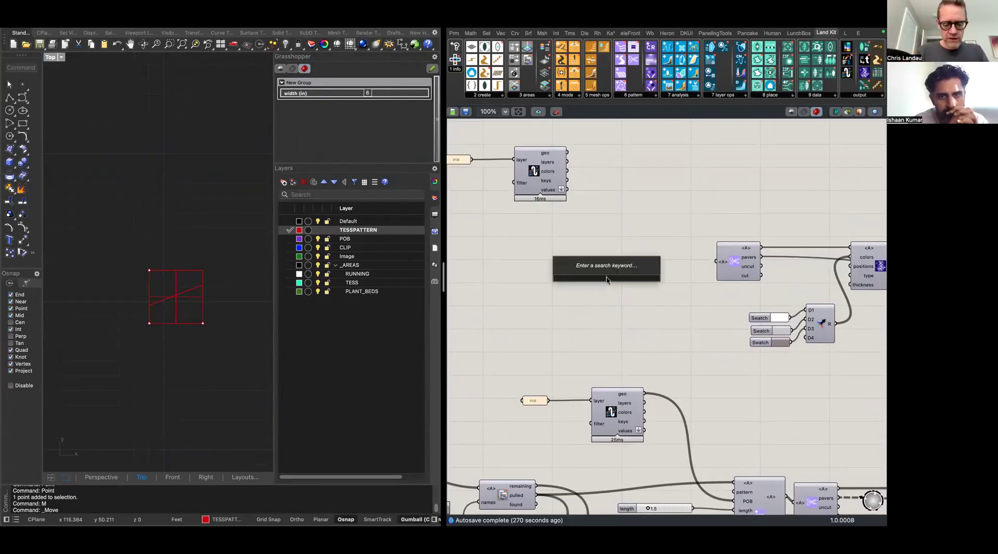
{"action": "type", "text": "tes"}
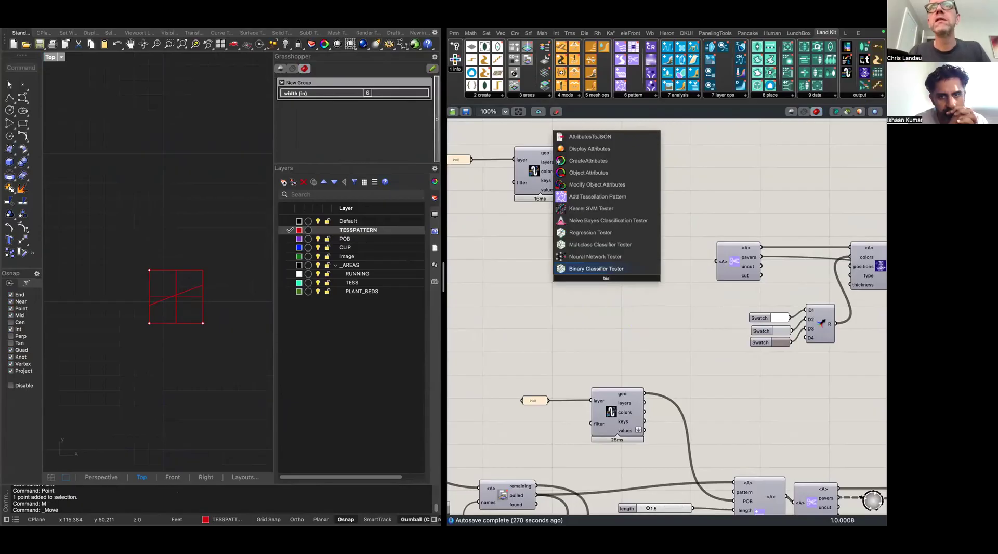
{"action": "left_click", "coordinate": [619, 196]}
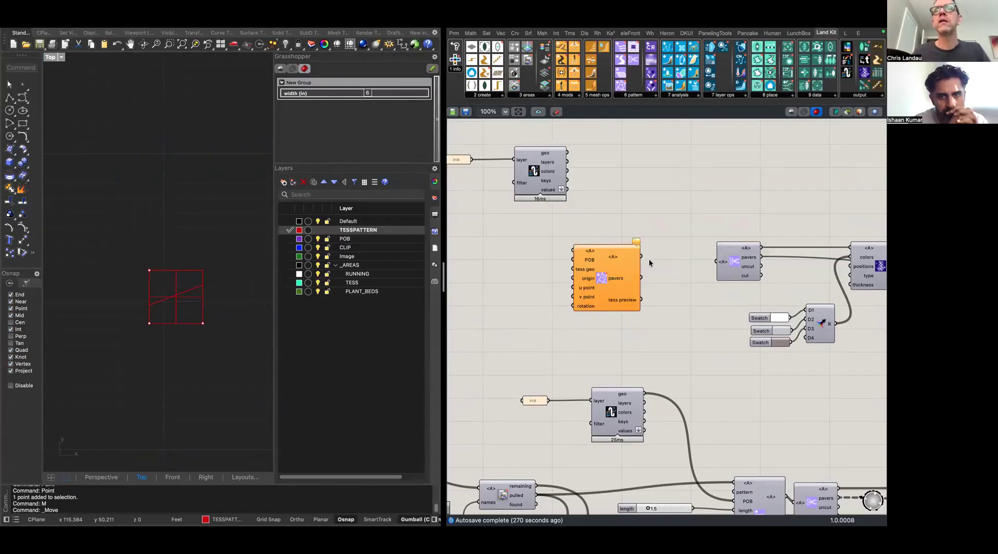
Delete the disconnected POB layer component above the tessellation component along with its POB panel
{"action": "right_click_drag", "start_coordinate": [602, 205], "coordinate": [704, 216]}
{"action": "scroll", "coordinate": [624, 271], "scroll_direction": "down", "scroll_amount": 2}
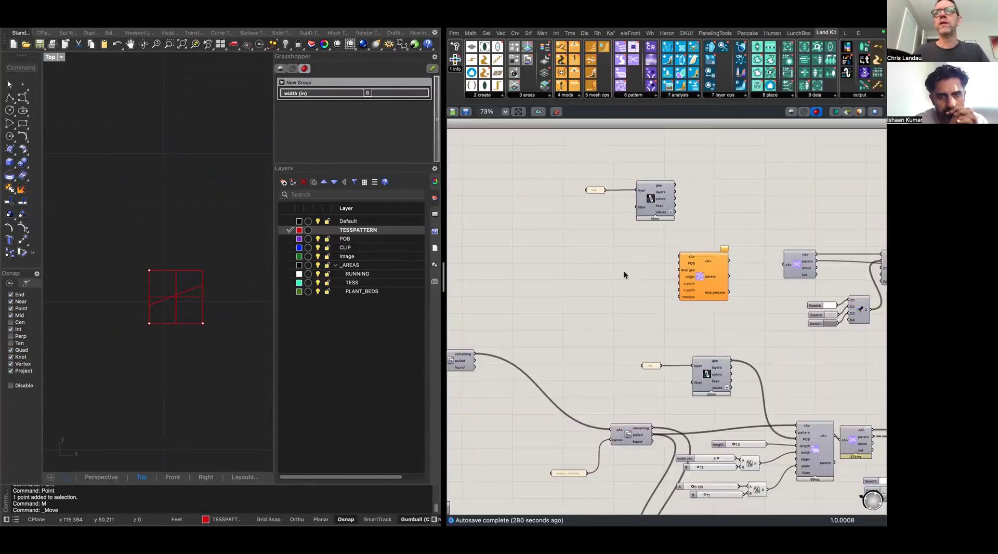
{"action": "right_click_drag", "start_coordinate": [555, 277], "coordinate": [678, 264]}
{"action": "right_click_drag", "start_coordinate": [776, 265], "coordinate": [680, 290]}
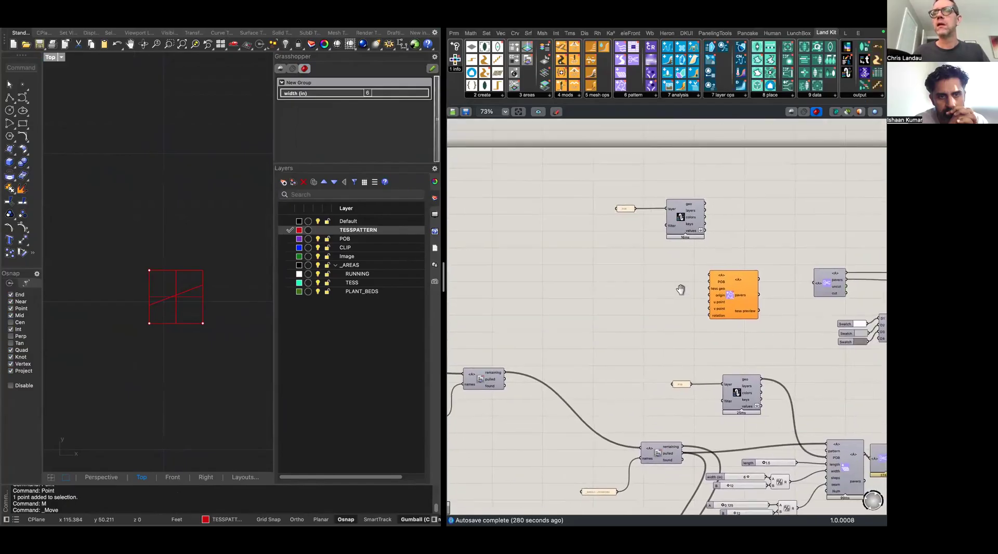
{"action": "left_click_drag", "start_coordinate": [717, 180], "coordinate": [615, 217]}
{"action": "key", "text": "Delete"}
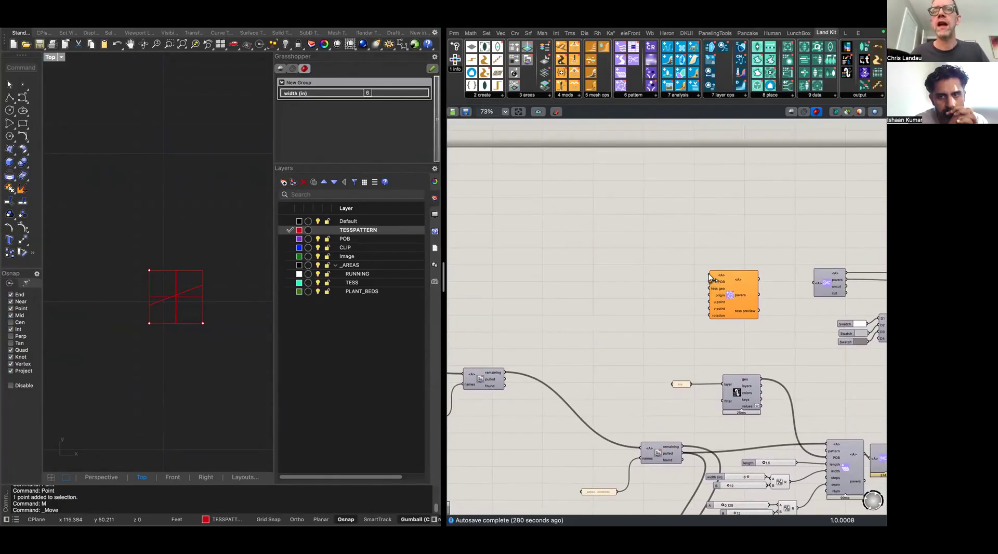
Connect the pulled output of the first name filter component to the tessellation component's <A> input
{"action": "left_click_drag", "start_coordinate": [630, 312], "coordinate": [677, 341]}
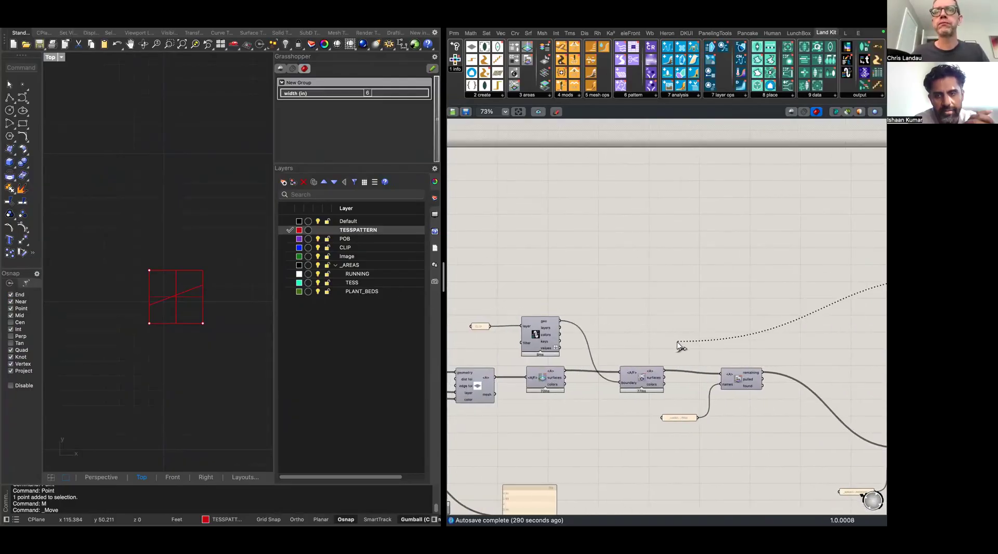
{"action": "left_click_drag", "start_coordinate": [677, 341], "coordinate": [762, 379]}
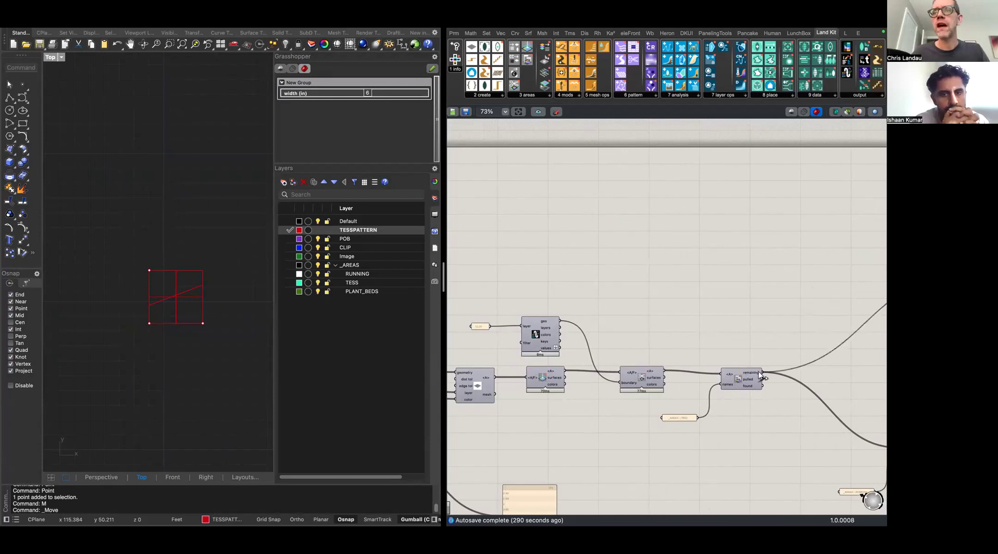
Examine the tessellation component's inputs, including the geometry type and options of its tess geo input
{"action": "scroll", "coordinate": [650, 323], "scroll_direction": "down", "scroll_amount": 1}
{"action": "scroll", "coordinate": [734, 329], "scroll_direction": "right", "scroll_amount": 5}
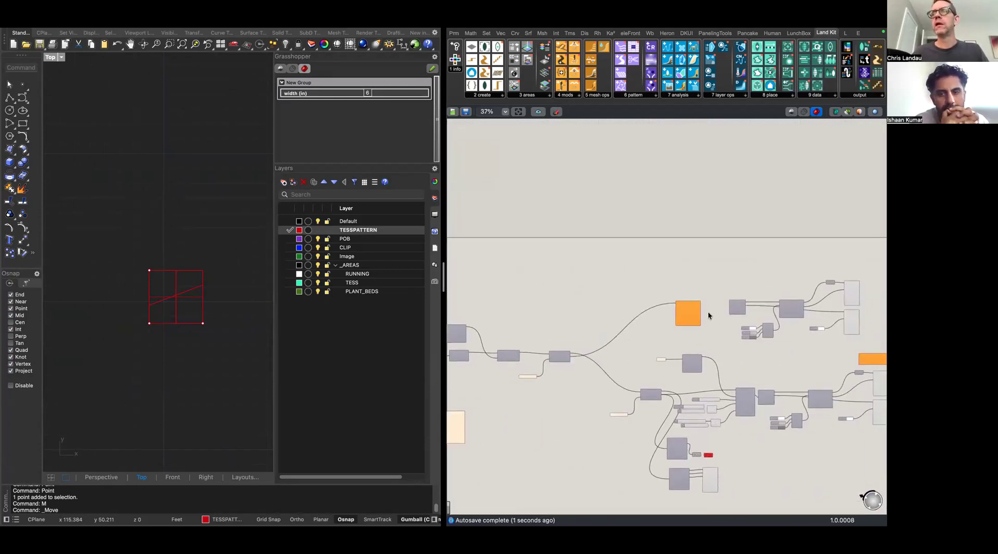
{"action": "scroll", "coordinate": [709, 316], "scroll_direction": "up", "scroll_amount": 5}
{"action": "scroll", "coordinate": [674, 307], "scroll_direction": "down", "scroll_amount": 3}
{"action": "scroll", "coordinate": [686, 312], "scroll_direction": "left", "scroll_amount": 2}
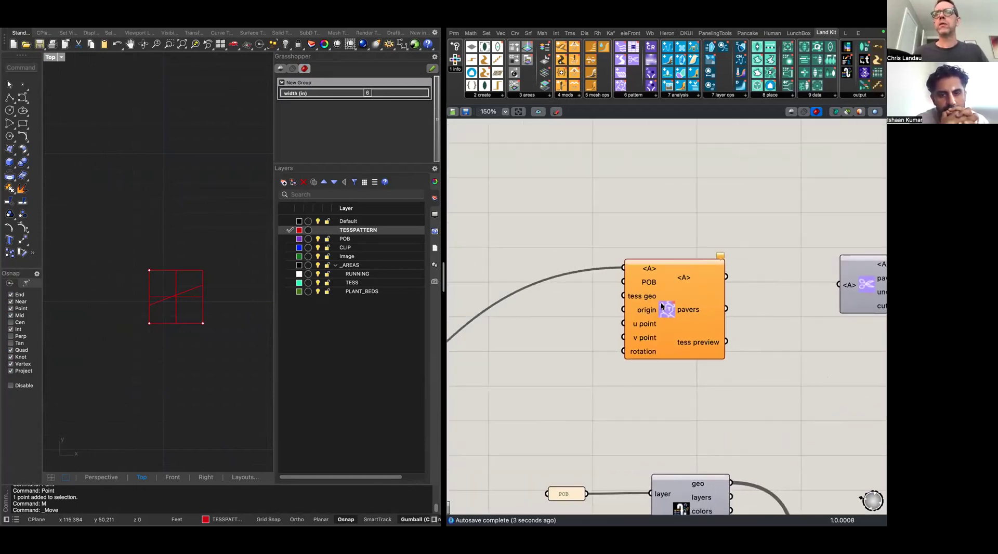
{"action": "scroll", "coordinate": [719, 271], "scroll_direction": "down", "scroll_amount": 3}
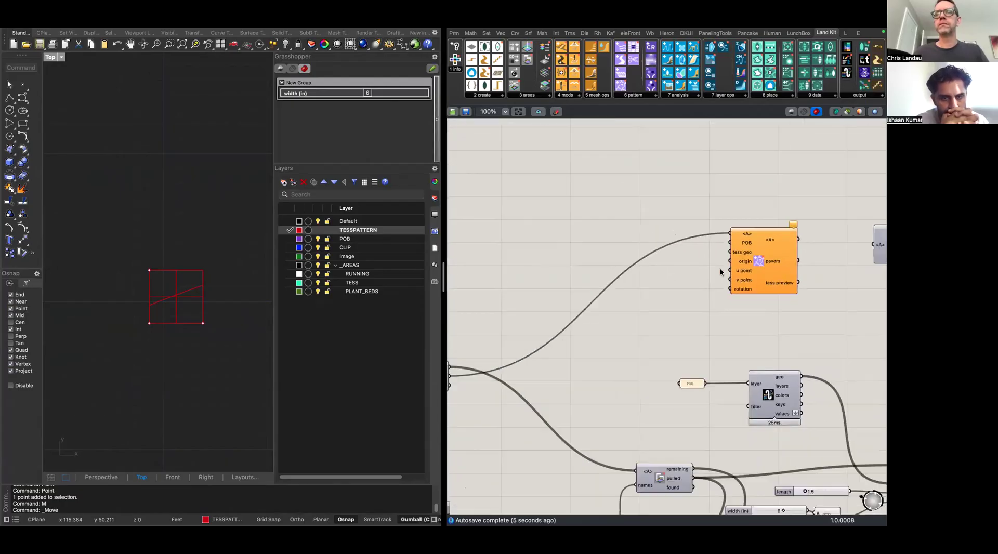
{"action": "scroll", "coordinate": [660, 319], "scroll_direction": "down", "scroll_amount": 4}
{"action": "scroll", "coordinate": [644, 363], "scroll_direction": "up", "scroll_amount": 3}
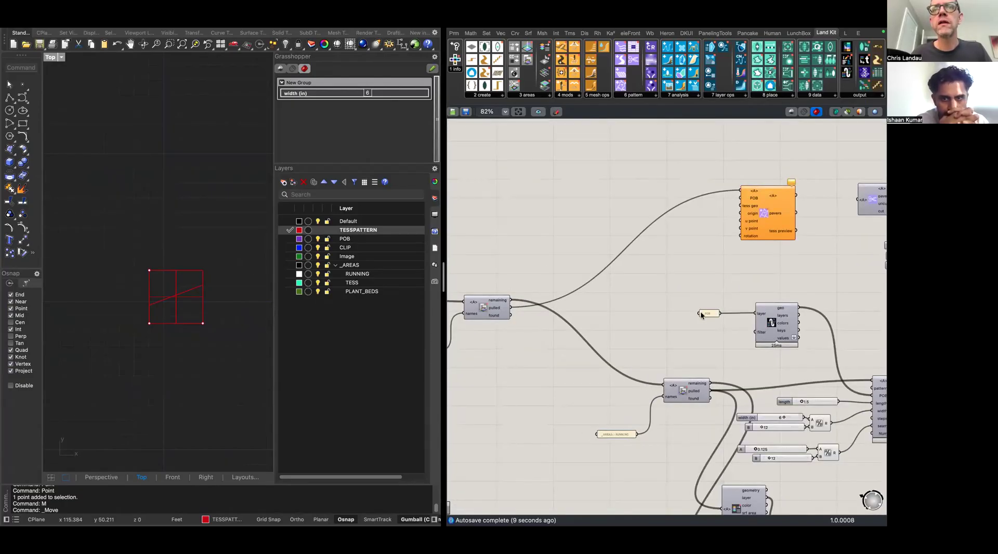
{"action": "scroll", "coordinate": [645, 307], "scroll_direction": "right", "scroll_amount": 5}
{"action": "scroll", "coordinate": [645, 307], "scroll_direction": "up", "scroll_amount": 2}
{"action": "scroll", "coordinate": [629, 270], "scroll_direction": "up", "scroll_amount": 2}
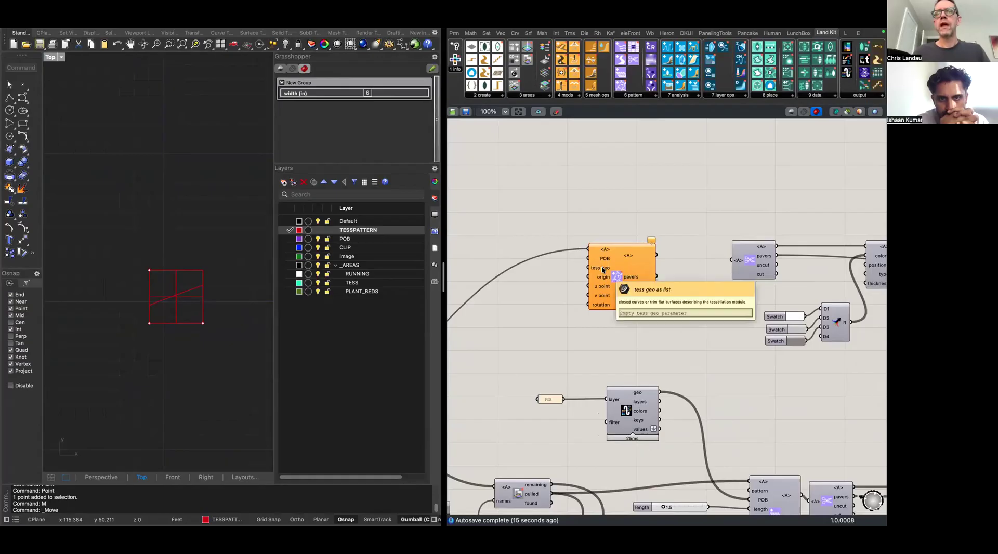
{"action": "right_click_drag", "start_coordinate": [605, 290], "coordinate": [662, 298]}
{"action": "right_click", "coordinate": [664, 295]}
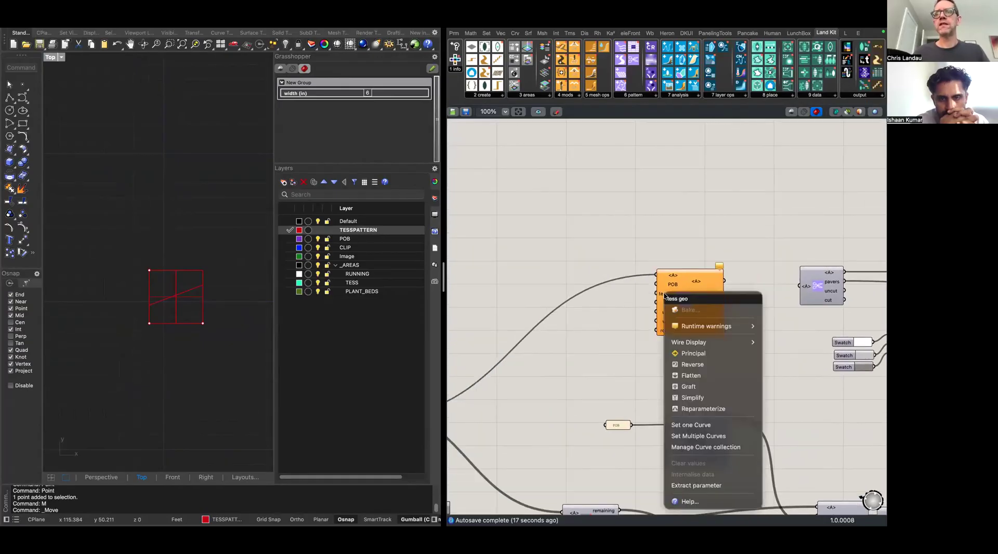
{"action": "left_click", "coordinate": [611, 295]}
Add a Geometry parameter beside the tessellation component's tess geo input
{"action": "double_click", "coordinate": [611, 297]}
{"action": "type", "text": "geo"}
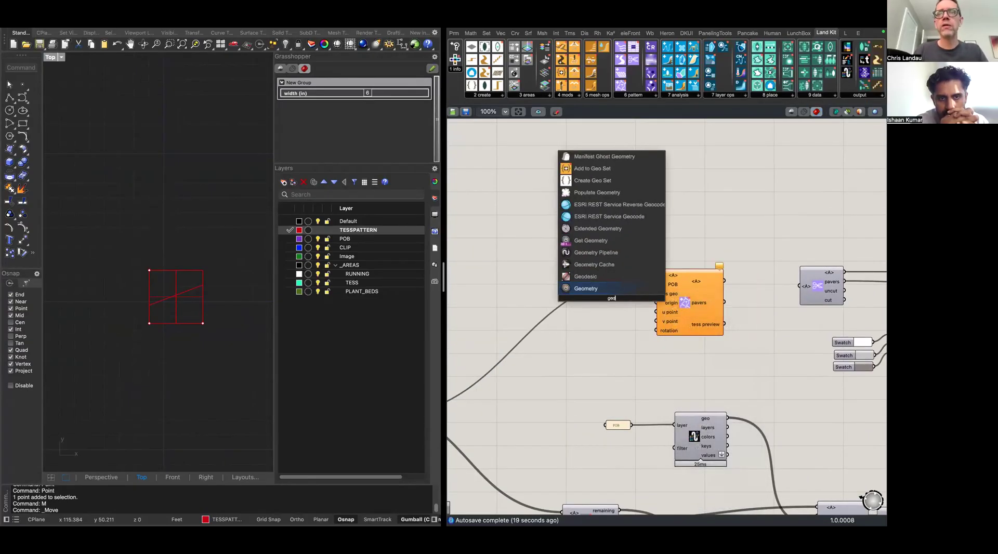
{"action": "key", "text": "Return"}
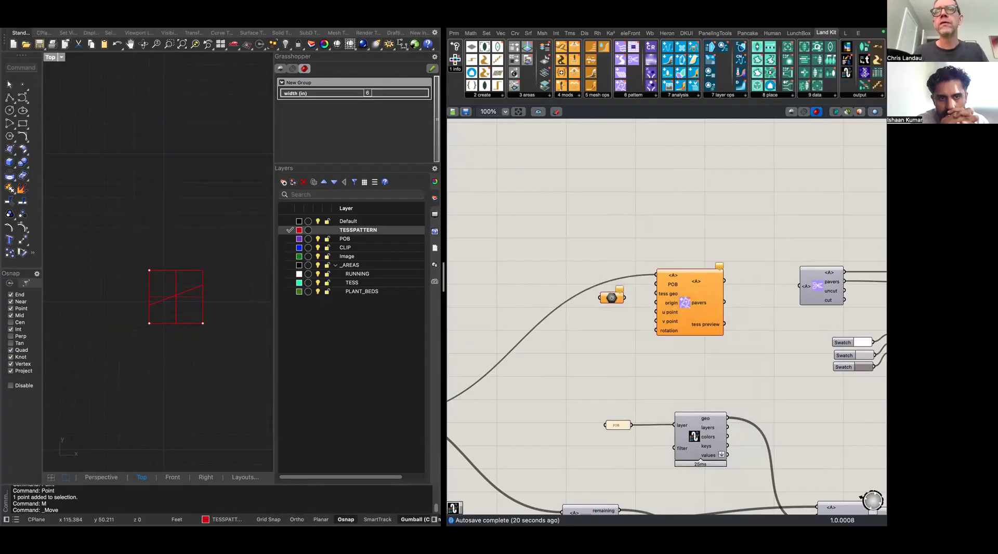
Reference the four pattern surfaces of the square in the Geometry parameter and connect it to tess geo
{"action": "right_click", "coordinate": [611, 296]}
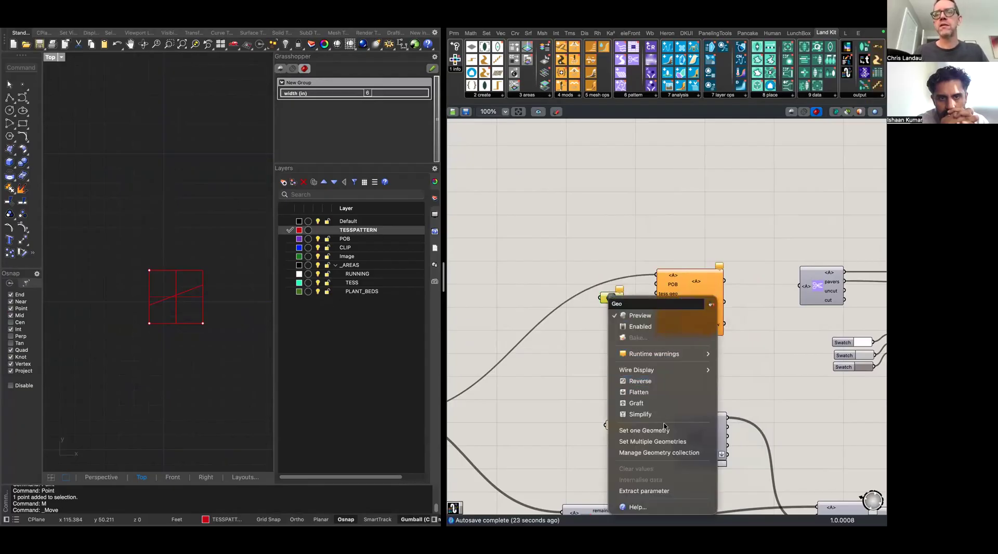
{"action": "left_click", "coordinate": [662, 442]}
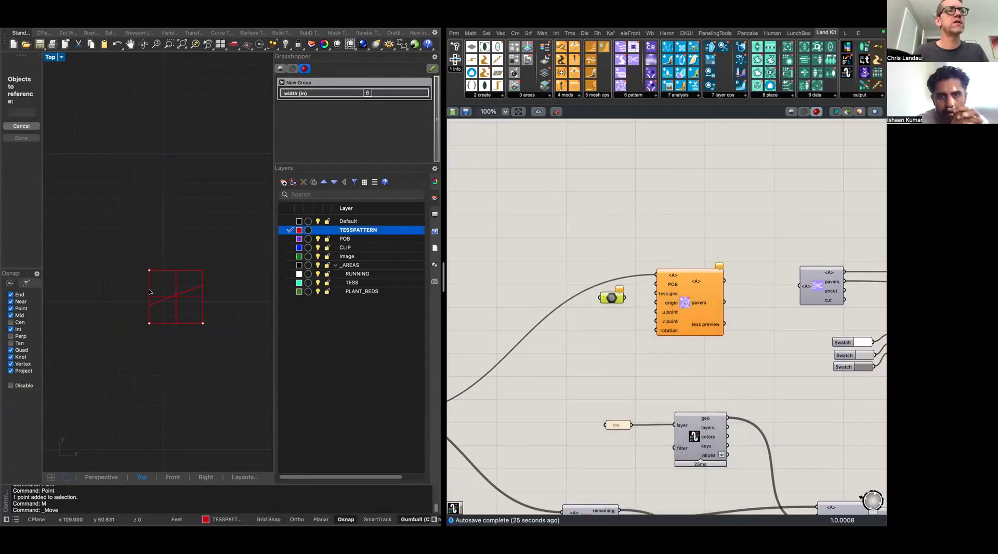
{"action": "left_click", "coordinate": [198, 288]}
{"action": "left_click", "coordinate": [192, 324]}
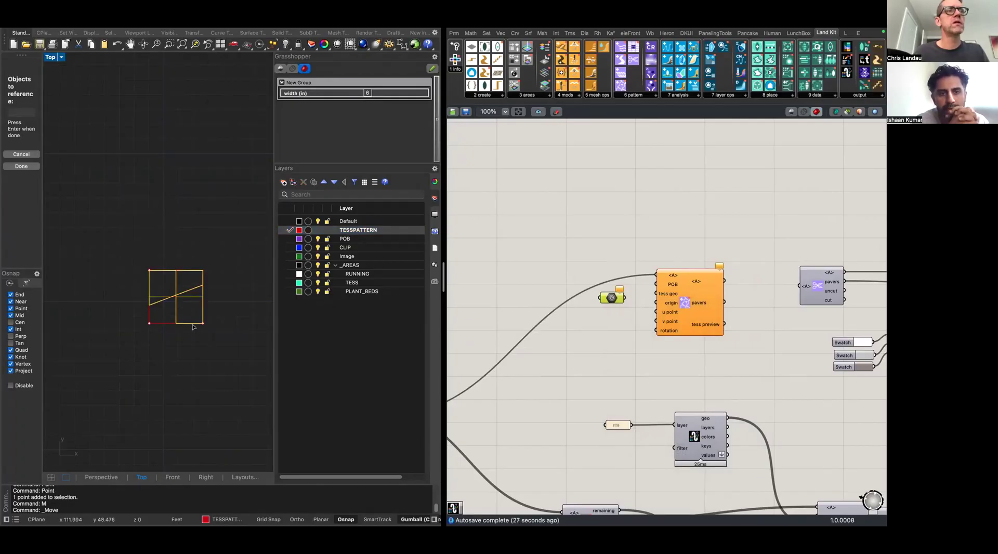
{"action": "left_click", "coordinate": [168, 324]}
{"action": "right_click", "coordinate": [612, 299]}
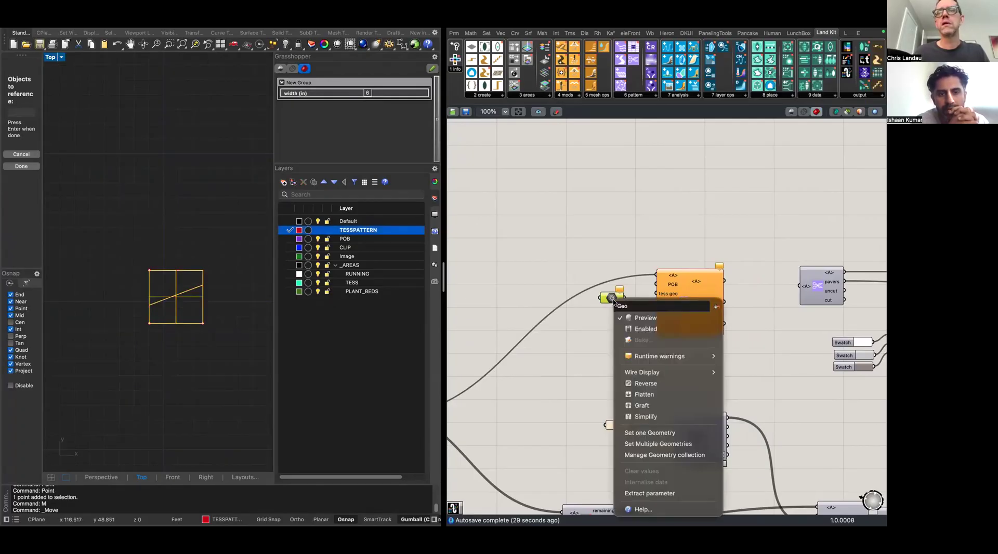
{"action": "left_click", "coordinate": [650, 444]}
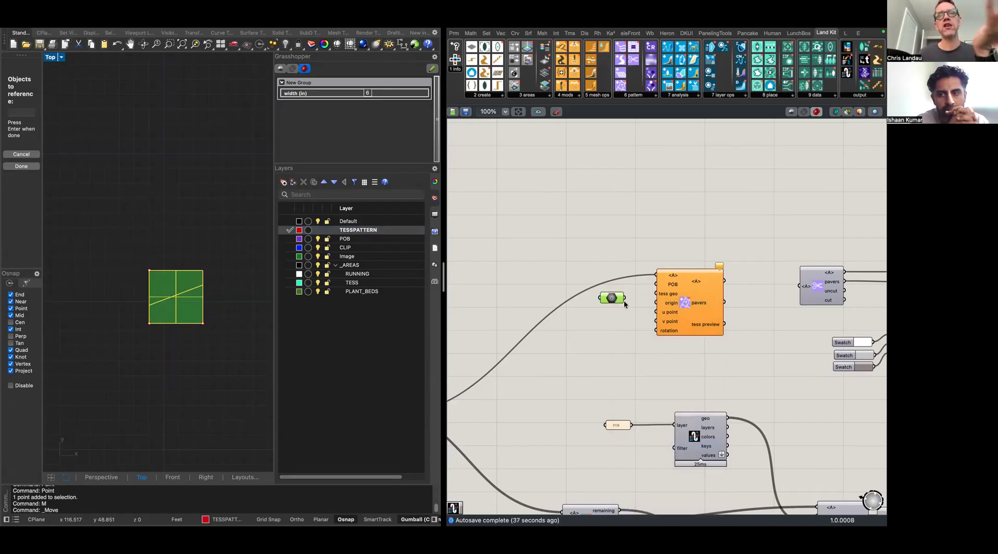
{"action": "mouse_move", "coordinate": [614, 298]}
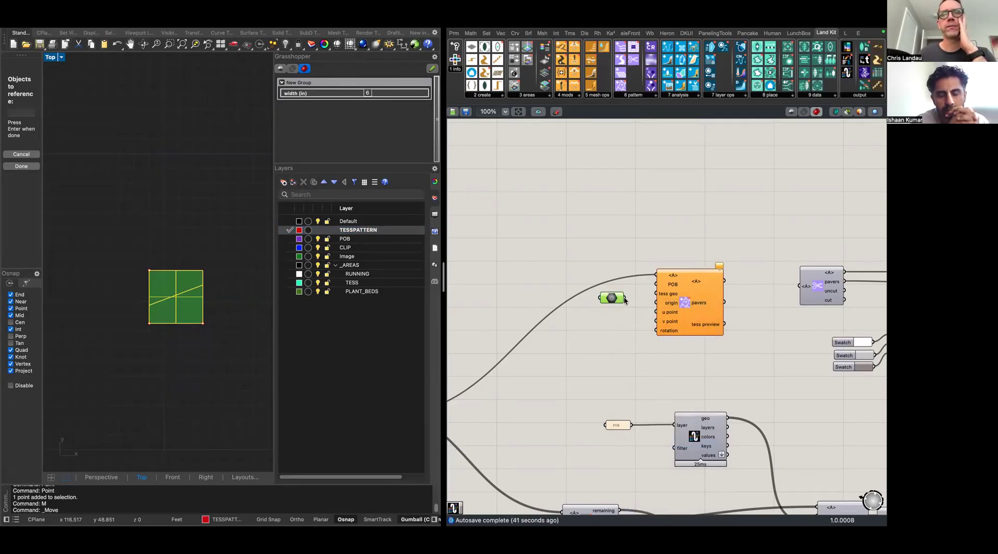
{"action": "left_click_drag", "start_coordinate": [626, 300], "coordinate": [656, 294]}
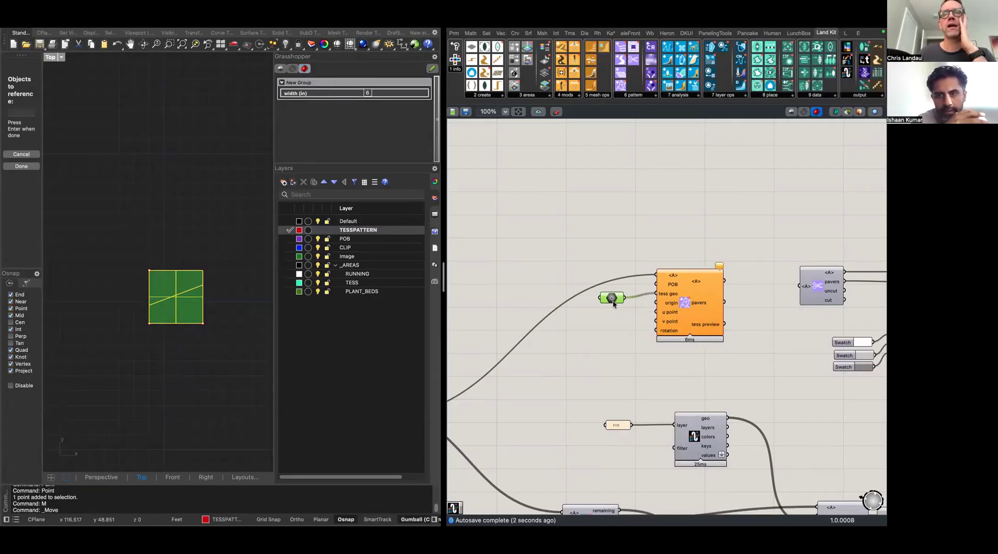
Add a Point parameter below the Geometry parameter
{"action": "double_click", "coordinate": [609, 316]}
{"action": "type", "text": "point"}
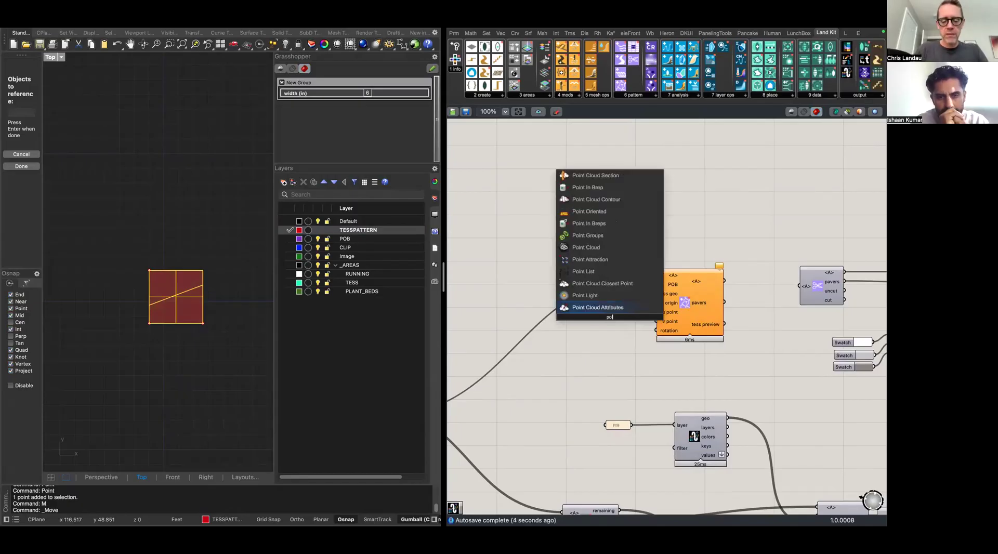
{"action": "key", "text": "Return"}
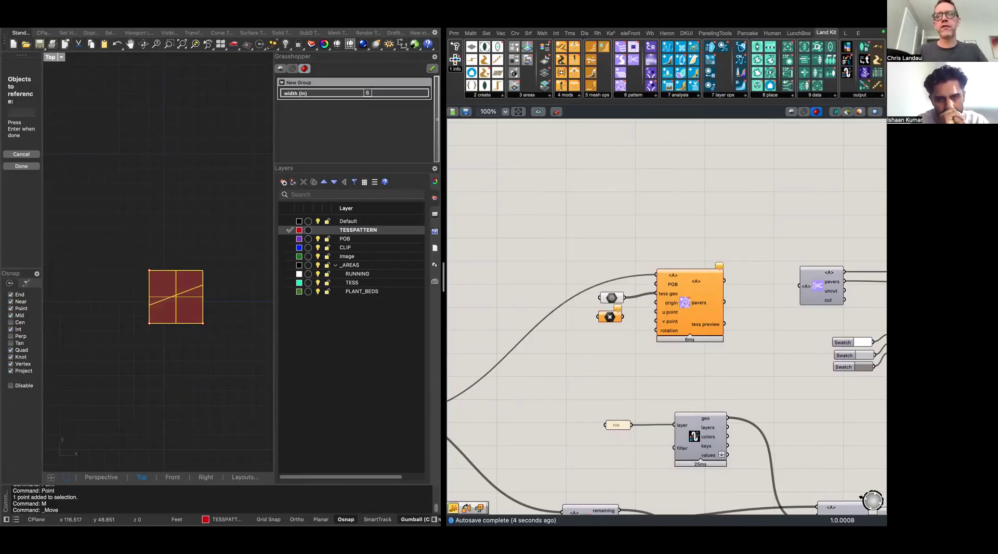
Reference the lower-left corner point of the pattern square in the Point parameter
{"action": "right_click", "coordinate": [610, 316]}
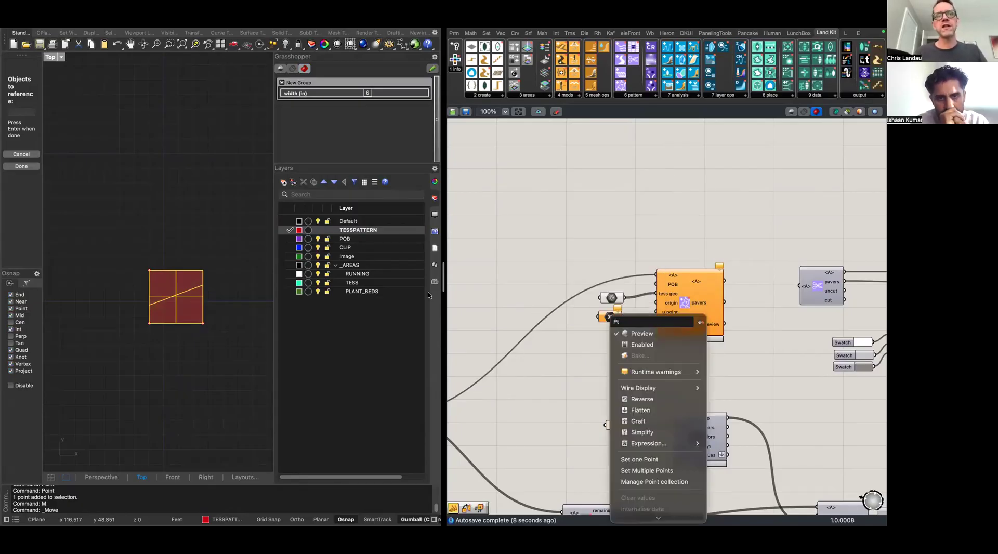
{"action": "left_click", "coordinate": [654, 307]}
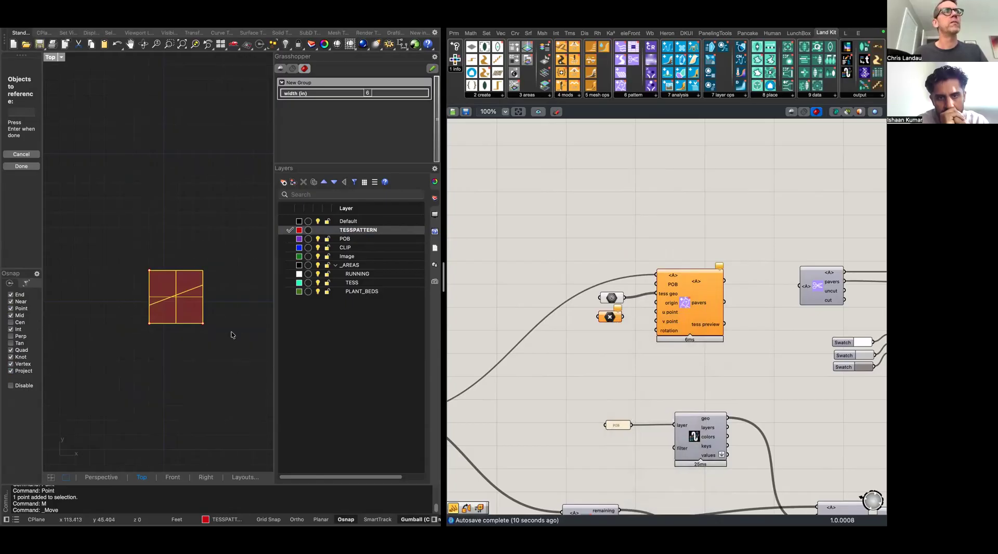
{"action": "right_click", "coordinate": [189, 378]}
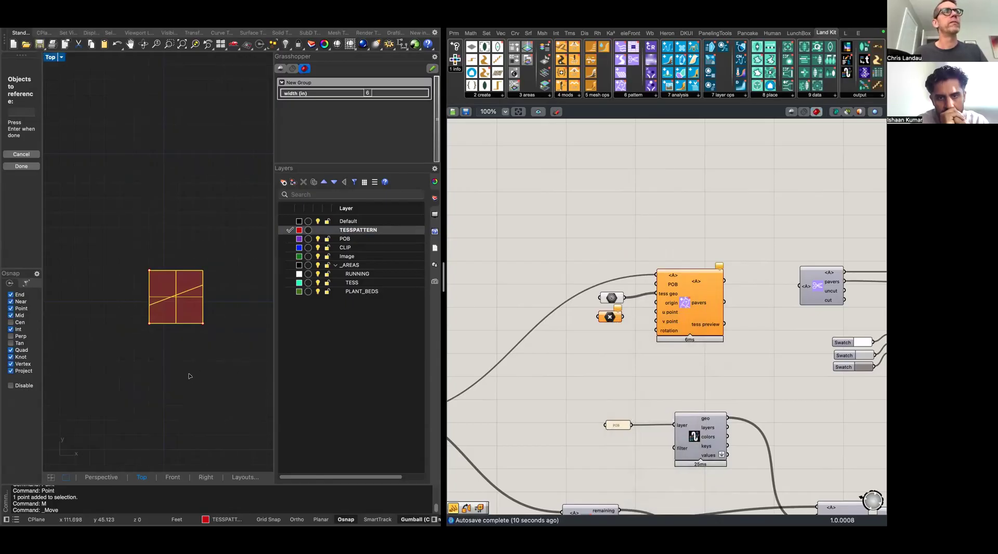
{"action": "right_click", "coordinate": [609, 317]}
{"action": "left_click", "coordinate": [652, 462]}
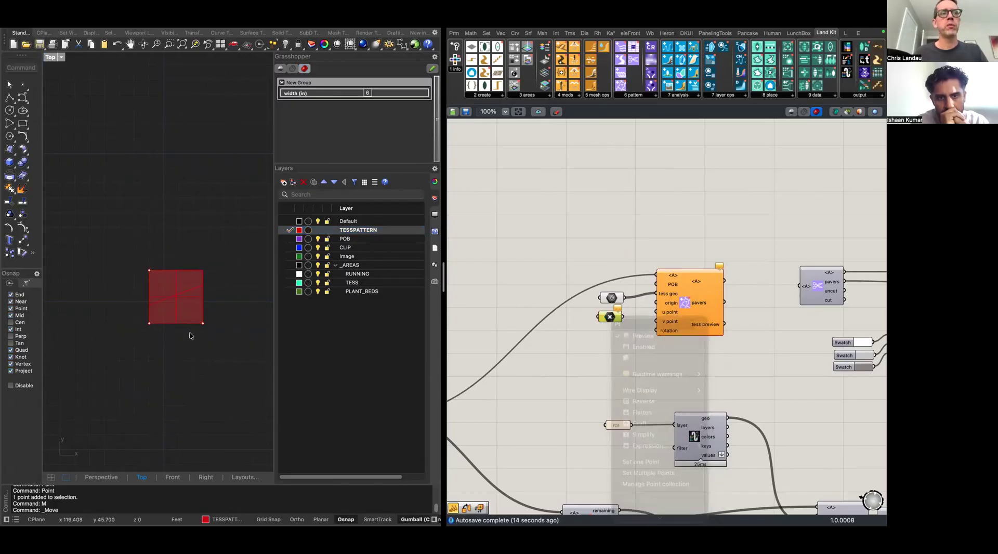
{"action": "left_click", "coordinate": [150, 323]}
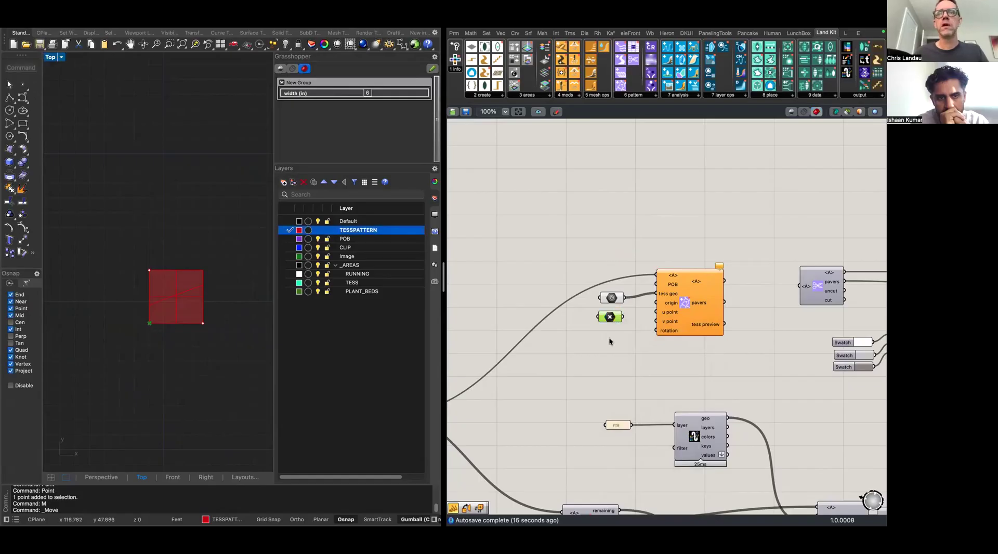
Connect the Point parameter to origin and set a copy of it to the square's lower-right corner point
{"action": "left_click_drag", "start_coordinate": [623, 317], "coordinate": [611, 341]}
{"action": "right_click", "coordinate": [613, 334]}
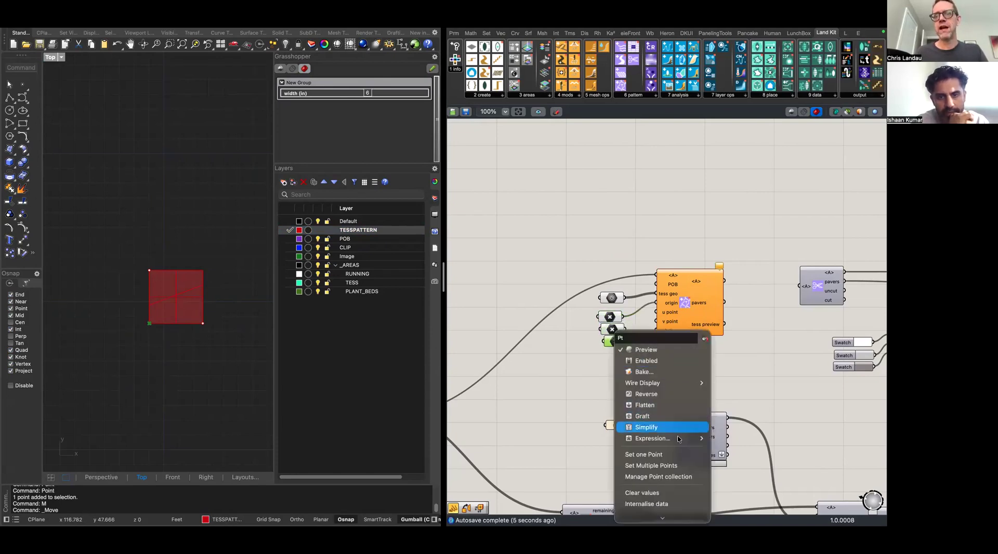
{"action": "left_click", "coordinate": [644, 454]}
{"action": "left_click", "coordinate": [202, 323]}
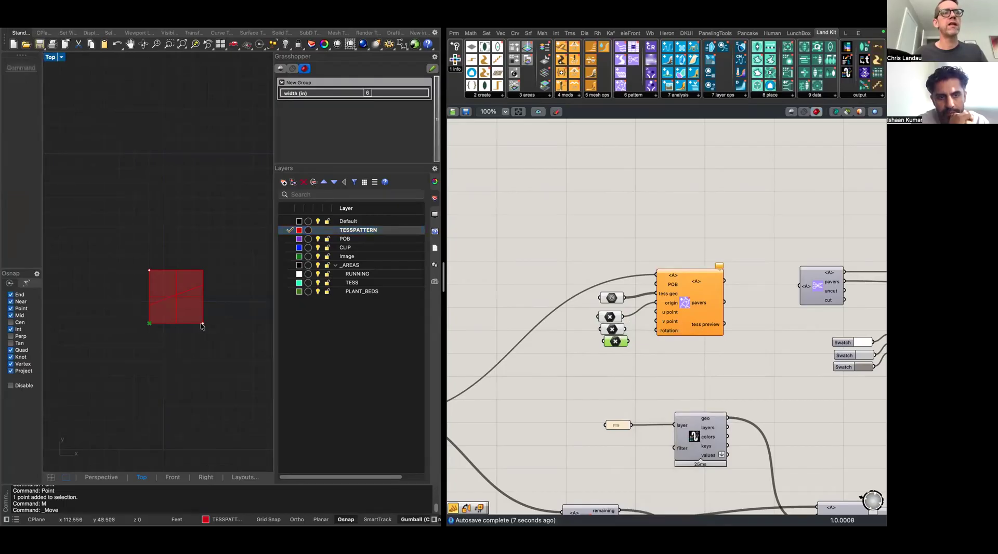
Set the third Point parameter to the square's upper-left corner point and connect the second and third to u point and v point
{"action": "right_click", "coordinate": [615, 342]}
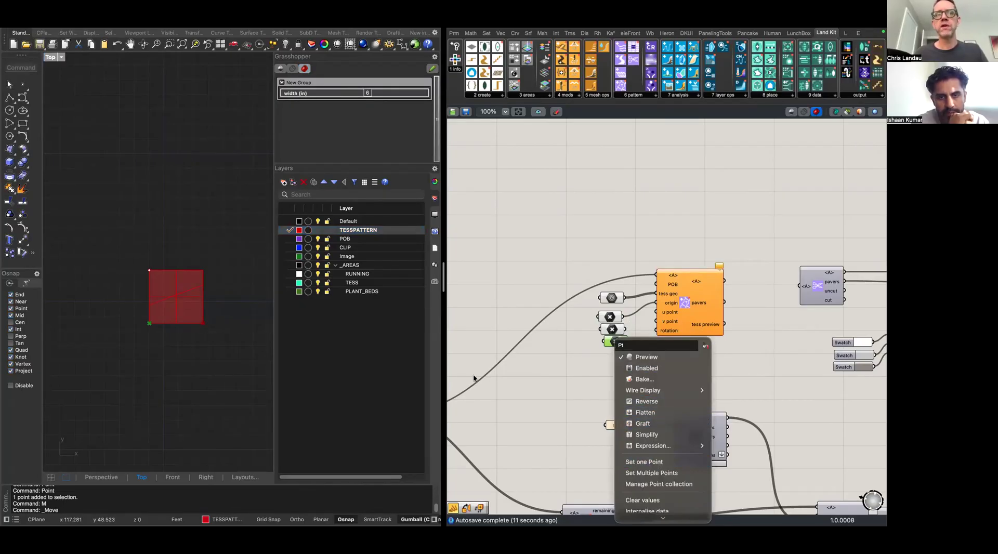
{"action": "left_click", "coordinate": [644, 462]}
{"action": "left_click", "coordinate": [150, 270]}
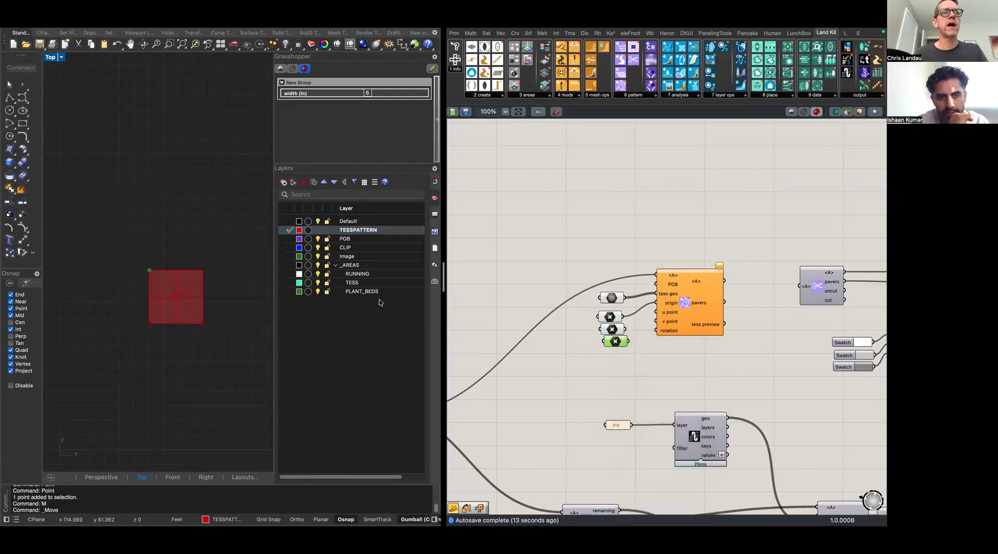
{"action": "left_click", "coordinate": [647, 326]}
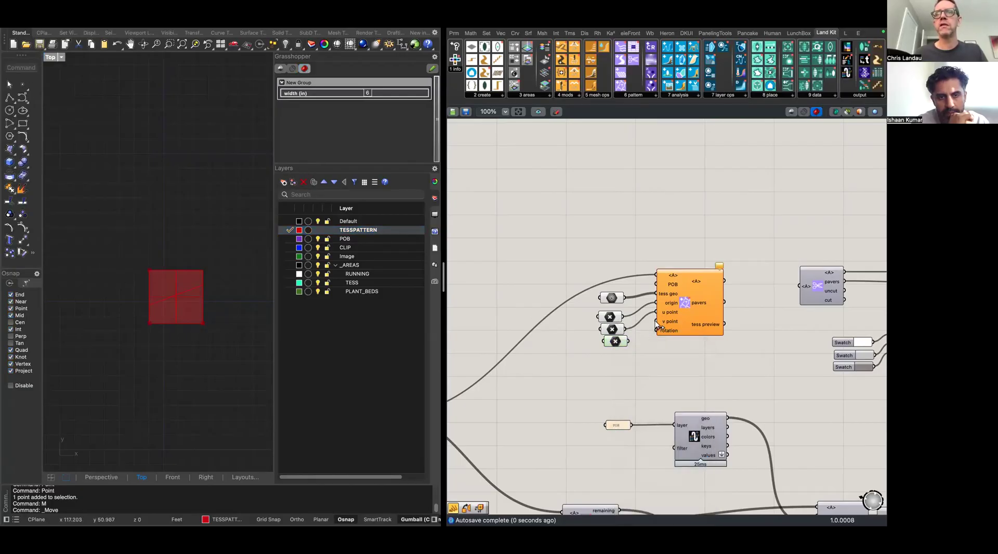
{"action": "left_click_drag", "start_coordinate": [655, 323], "coordinate": [629, 341]}
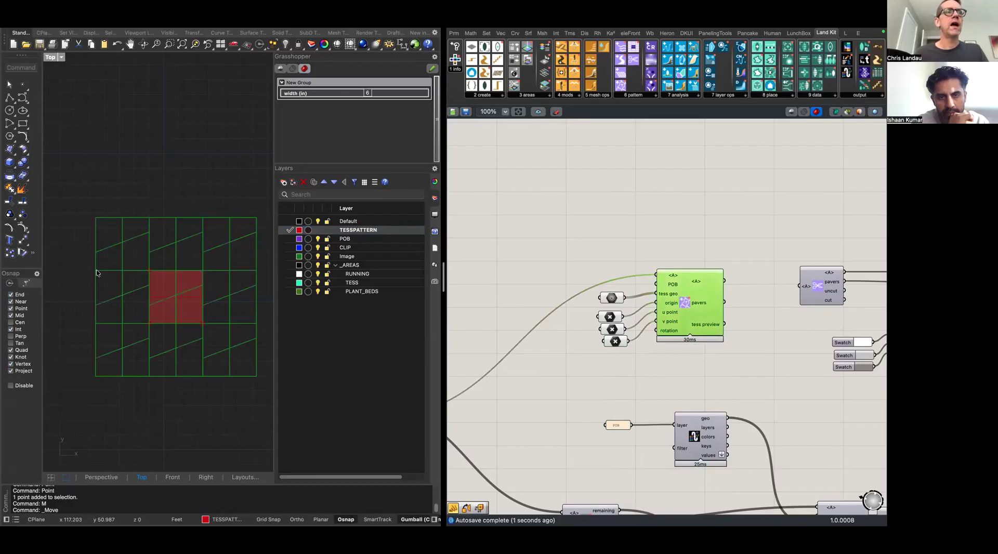
Examine the tessellation preview around the pattern square and over the TESS area
{"action": "scroll", "coordinate": [190, 282], "scroll_direction": "up", "scroll_amount": 3}
{"action": "scroll", "coordinate": [182, 244], "scroll_direction": "down", "scroll_amount": 5}
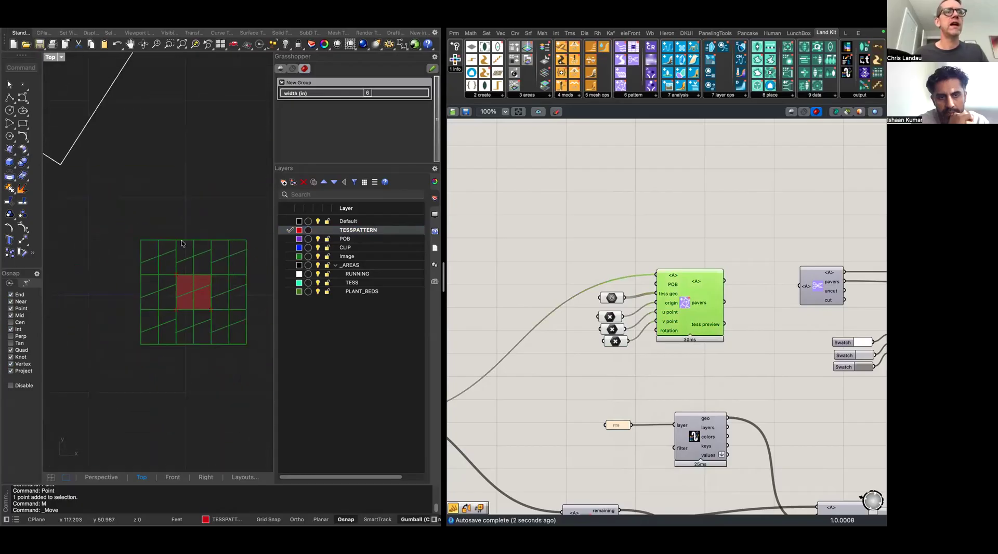
{"action": "left_click", "coordinate": [574, 228]}
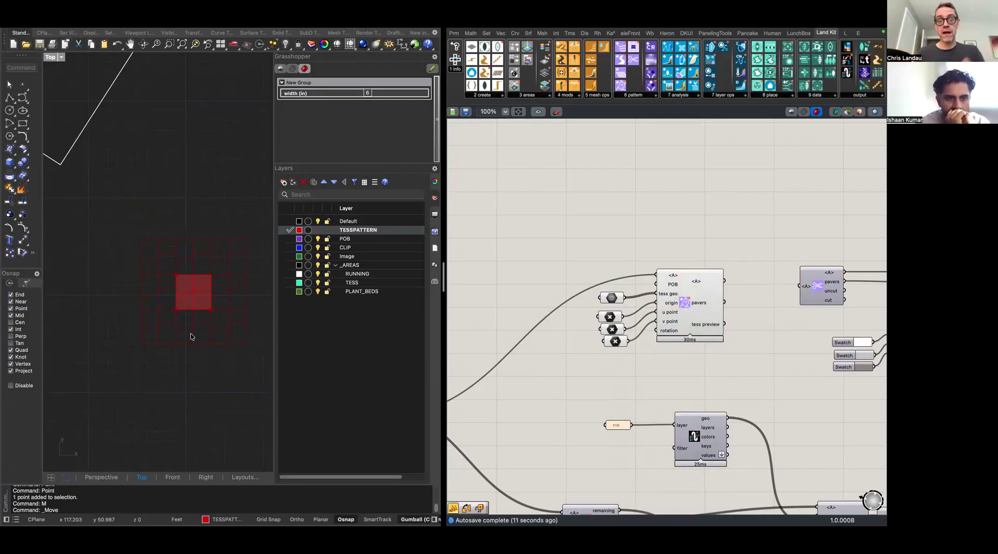
{"action": "scroll", "coordinate": [212, 311], "scroll_direction": "up", "scroll_amount": 6}
{"action": "scroll", "coordinate": [212, 311], "scroll_direction": "down", "scroll_amount": 18}
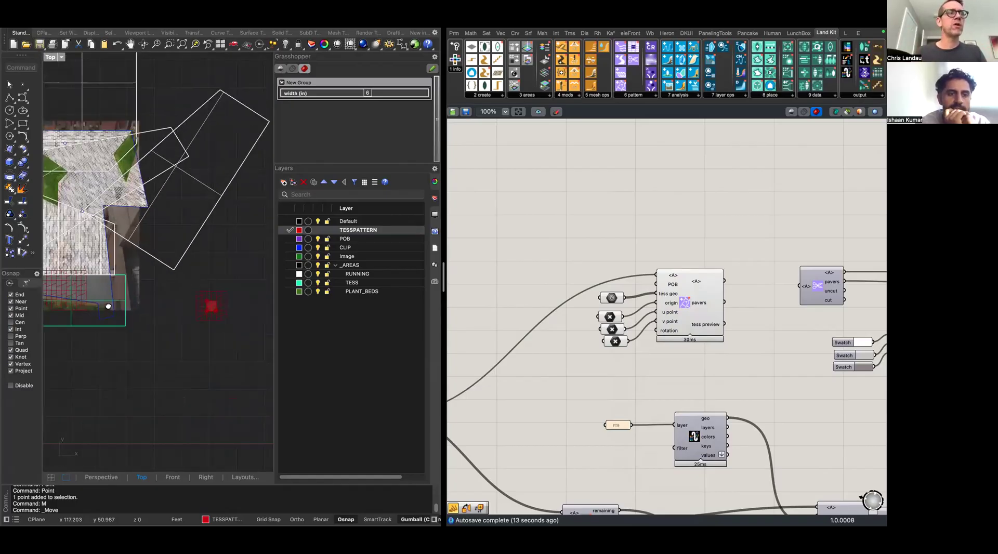
{"action": "right_click_drag", "start_coordinate": [61, 295], "coordinate": [130, 294]}
{"action": "scroll", "coordinate": [130, 294], "scroll_direction": "up", "scroll_amount": 3}
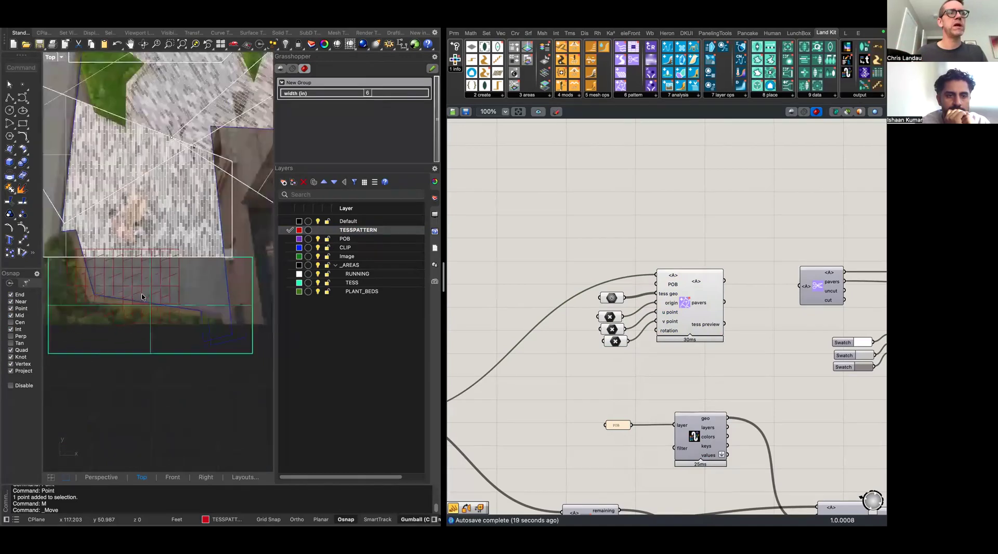
{"action": "scroll", "coordinate": [142, 292], "scroll_direction": "up", "scroll_amount": 3}
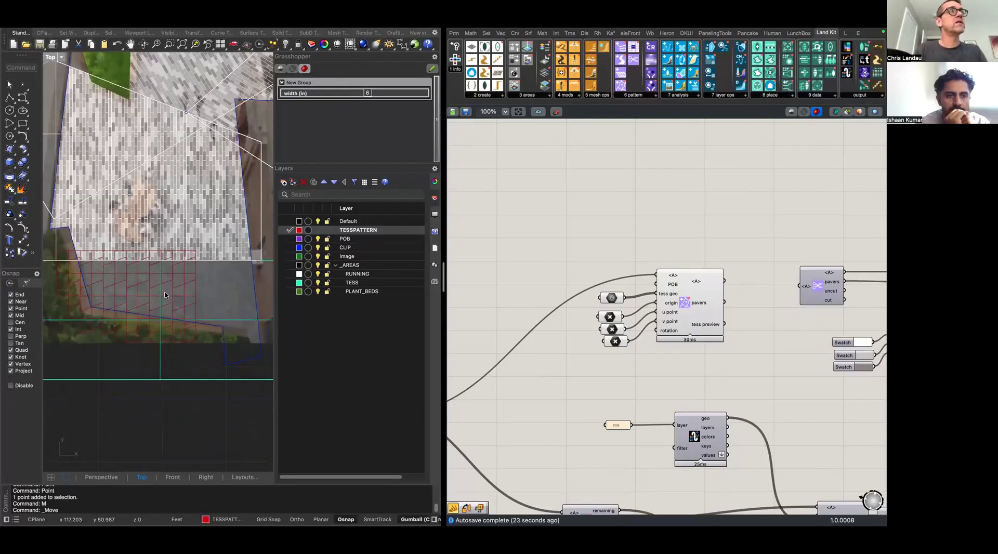
Connect the layer component's geo output to the tessellation component's POB input and shift the layer component with its panel slightly left
{"action": "double_click", "coordinate": [561, 249]}
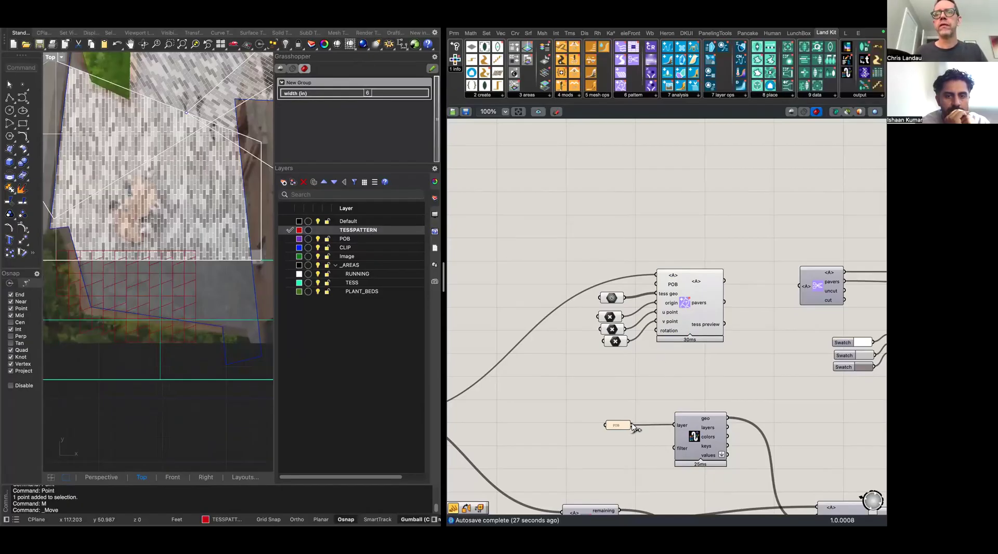
{"action": "left_click_drag", "start_coordinate": [690, 336], "coordinate": [656, 283]}
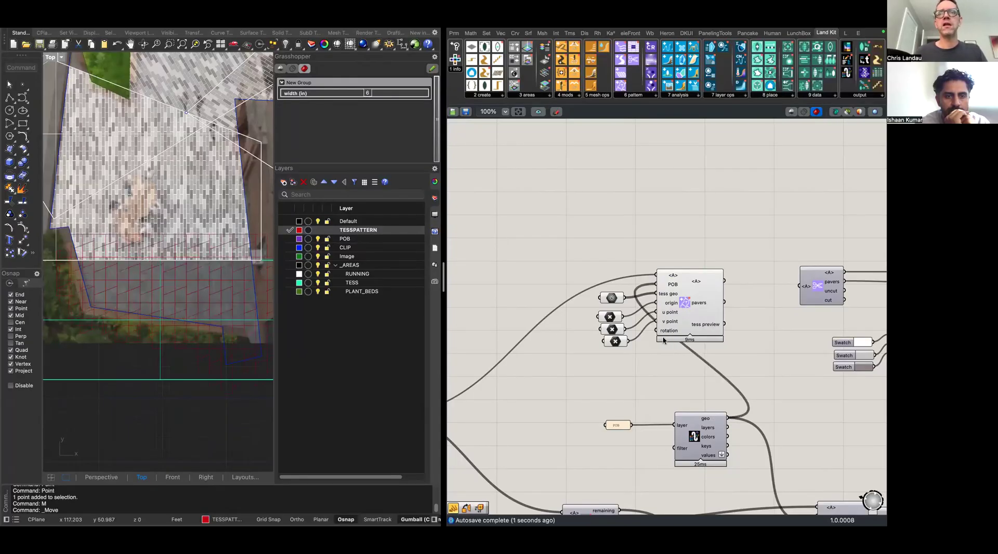
{"action": "left_click_drag", "start_coordinate": [719, 404], "coordinate": [591, 425]}
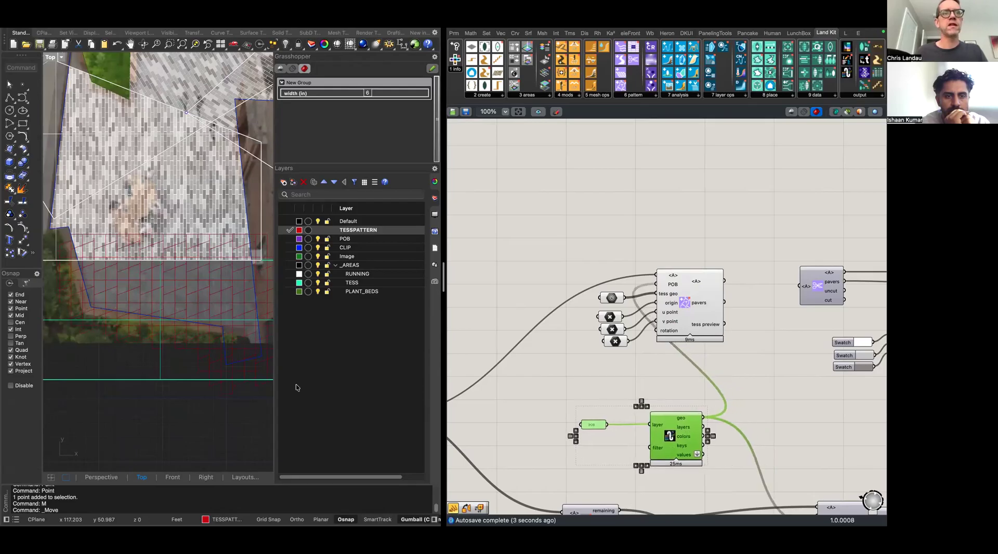
{"action": "scroll", "coordinate": [182, 267], "scroll_direction": "down", "scroll_amount": 3}
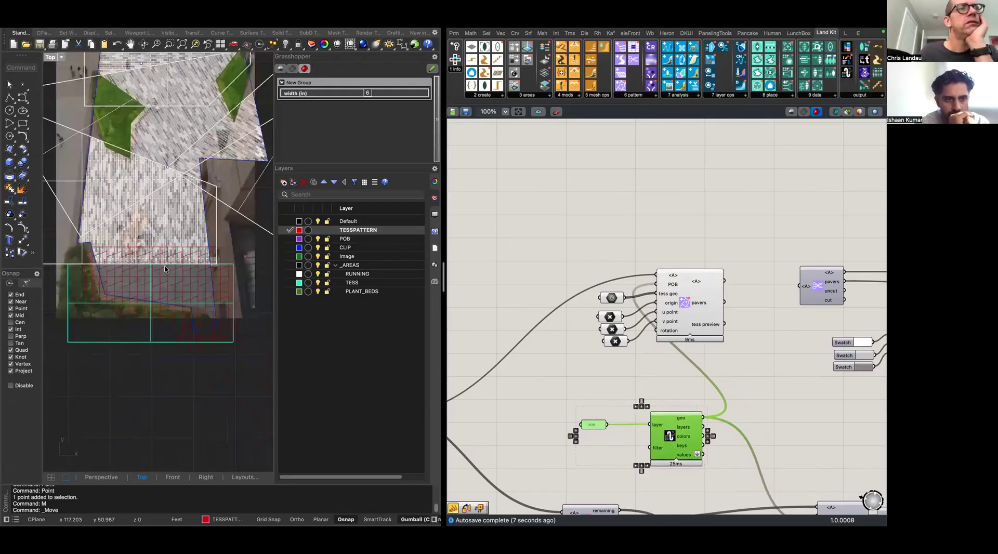
{"action": "scroll", "coordinate": [165, 269], "scroll_direction": "up", "scroll_amount": 5}
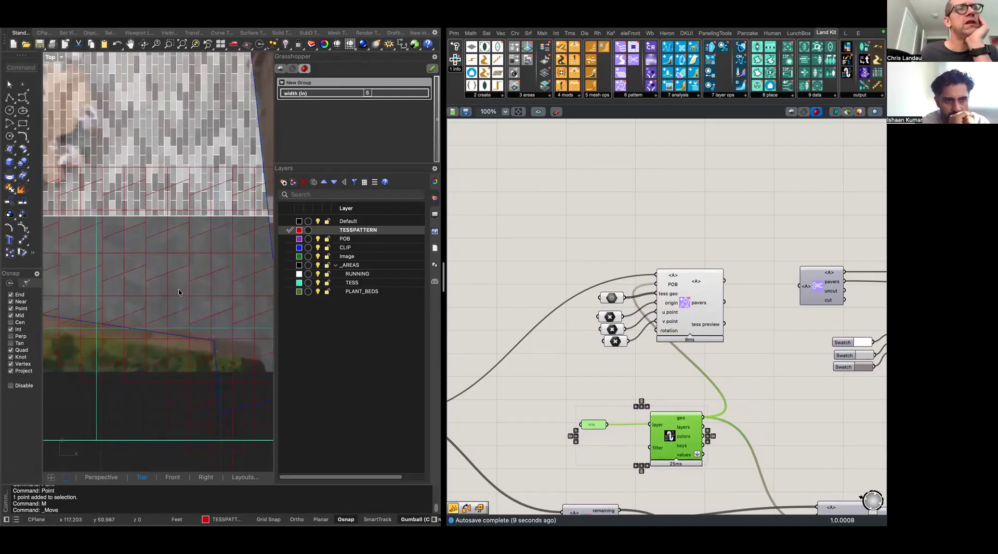
{"action": "scroll", "coordinate": [179, 292], "scroll_direction": "down", "scroll_amount": 5}
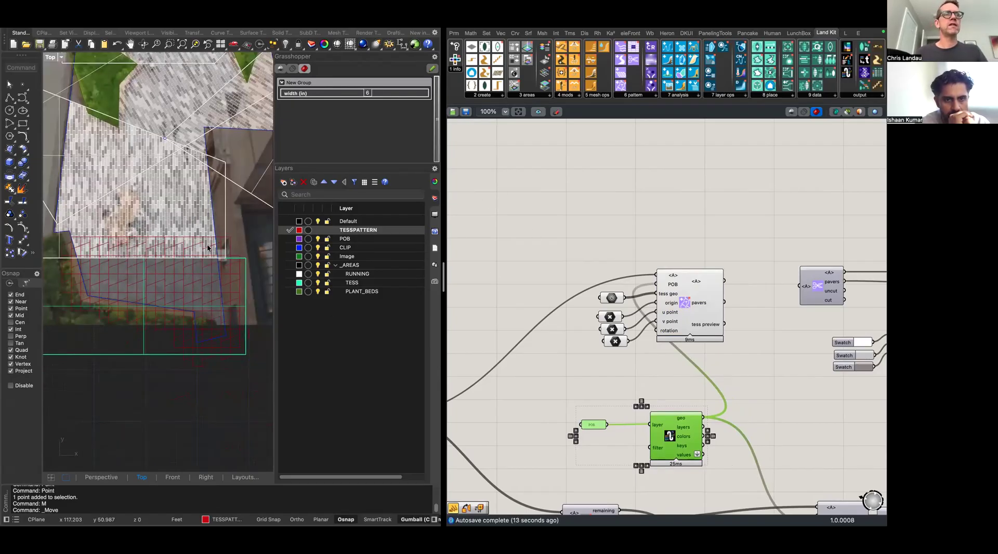
{"action": "scroll", "coordinate": [182, 267], "scroll_direction": "up", "scroll_amount": 5}
{"action": "scroll", "coordinate": [185, 273], "scroll_direction": "down", "scroll_amount": 8}
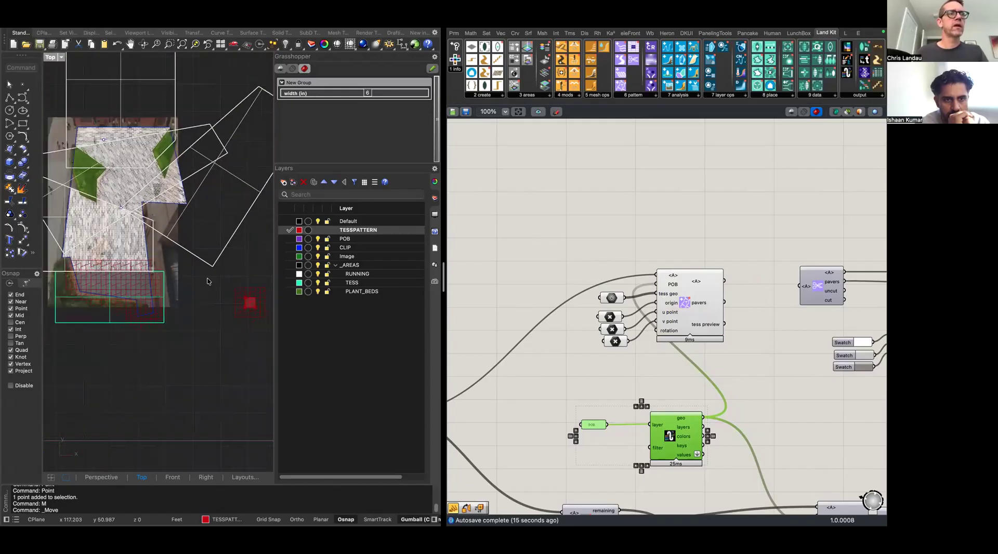
Move the four pattern surfaces and their three corner points next to the paving, just inside the TESS rectangle's lower edge
{"action": "left_click_drag", "start_coordinate": [226, 287], "coordinate": [263, 325]}
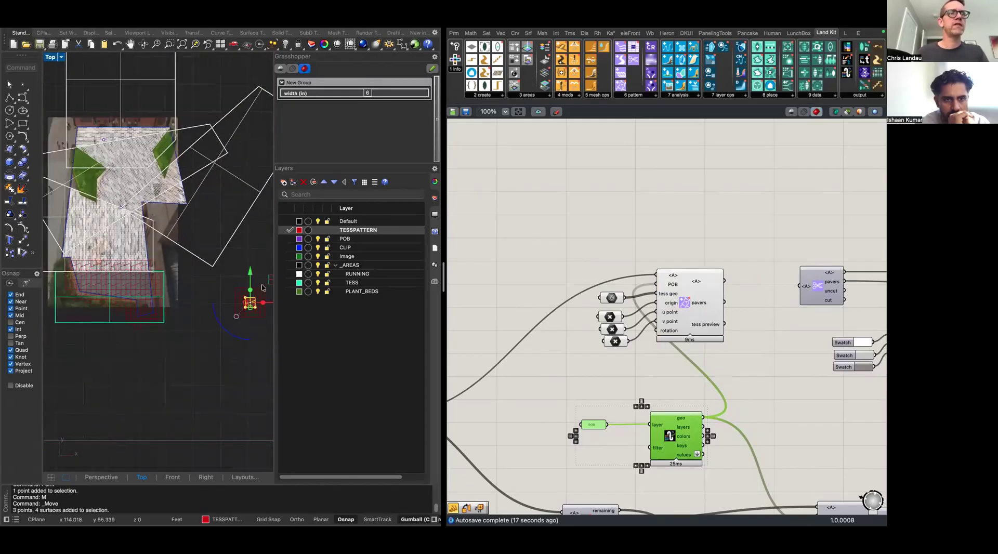
{"action": "left_click_drag", "start_coordinate": [269, 279], "coordinate": [117, 291]}
{"action": "scroll", "coordinate": [182, 288], "scroll_direction": "left", "scroll_amount": 3}
{"action": "scroll", "coordinate": [136, 312], "scroll_direction": "up", "scroll_amount": 5}
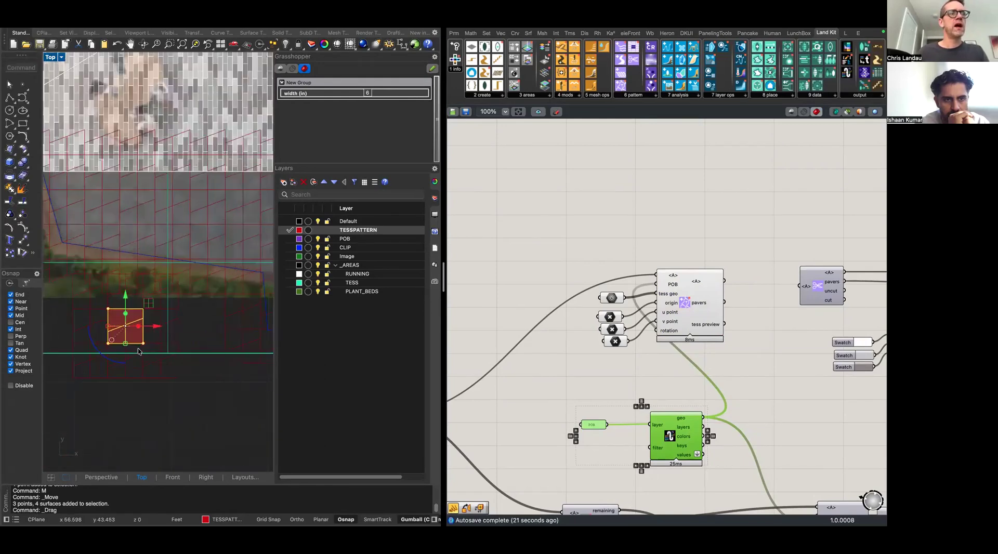
Scale the pattern surfaces and corner points down slightly by reference points
{"action": "type", "text": "s"}
{"action": "key", "text": "Return"}
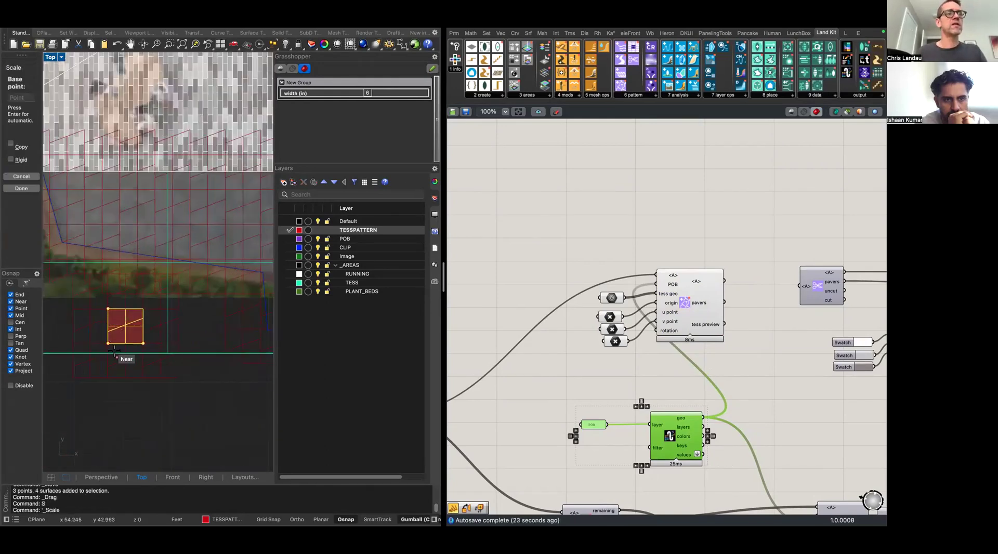
{"action": "left_click", "coordinate": [207, 403]}
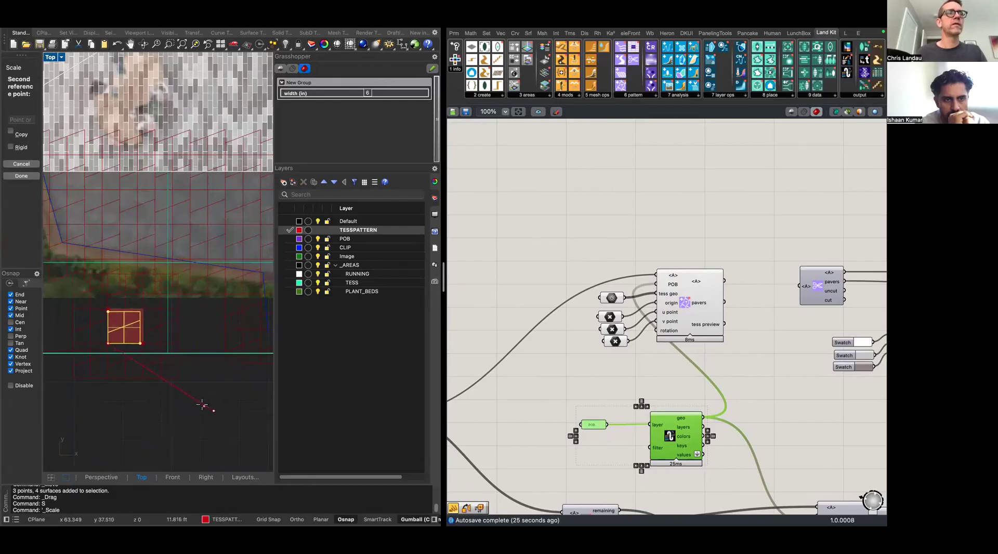
{"action": "left_click", "coordinate": [198, 403]}
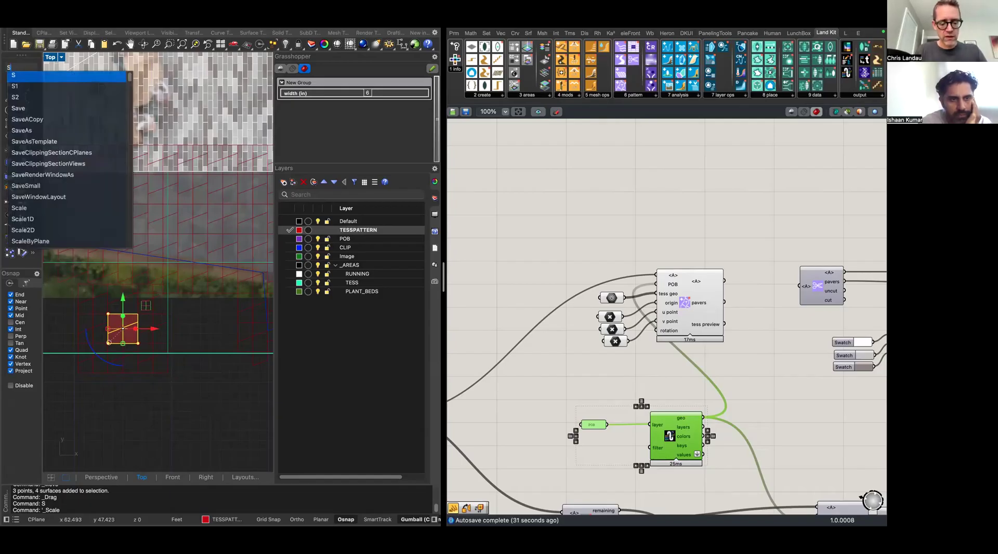
Use Scale1D from the lower-left corner to reduce the pattern horizontally to half its width
{"action": "type", "text": "cale1d"}
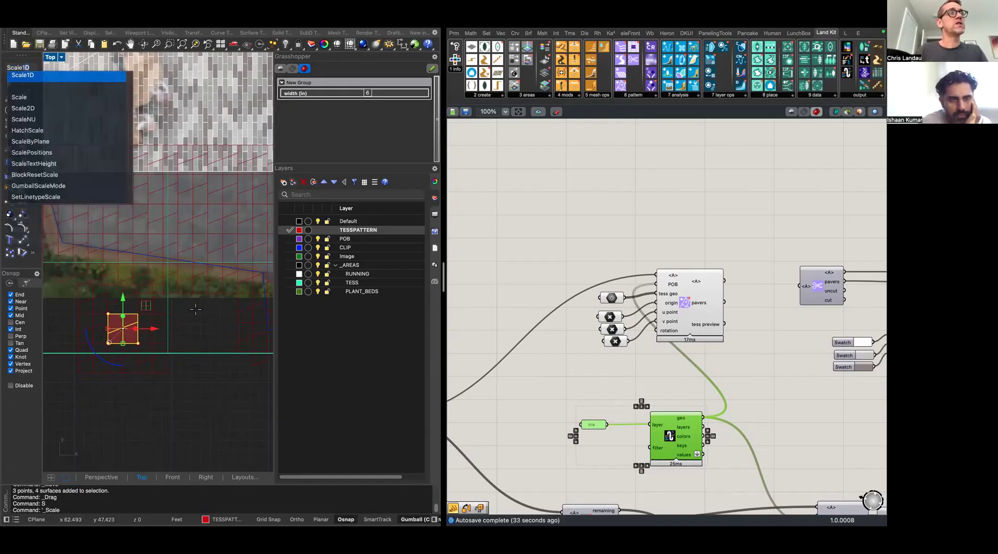
{"action": "key", "text": "Return"}
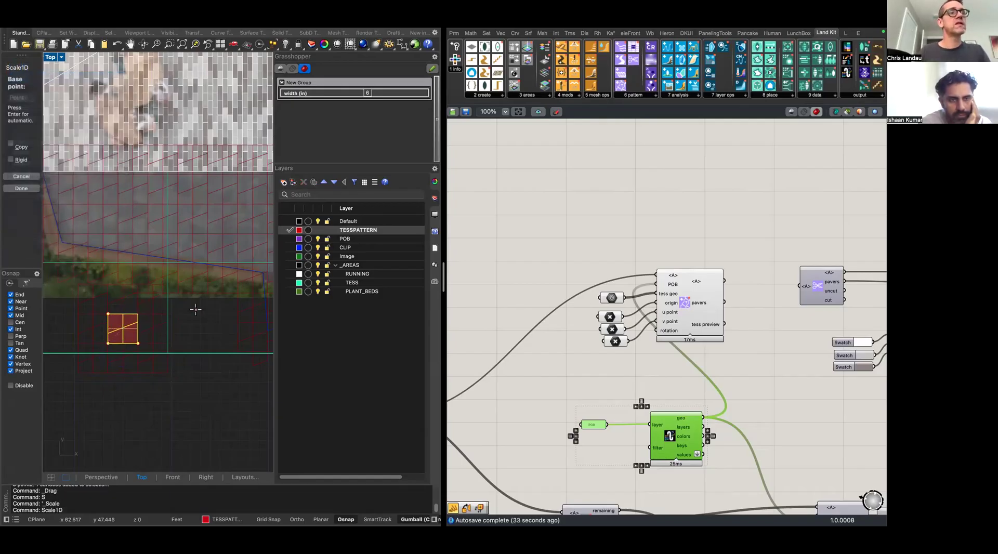
{"action": "left_click", "coordinate": [108, 343]}
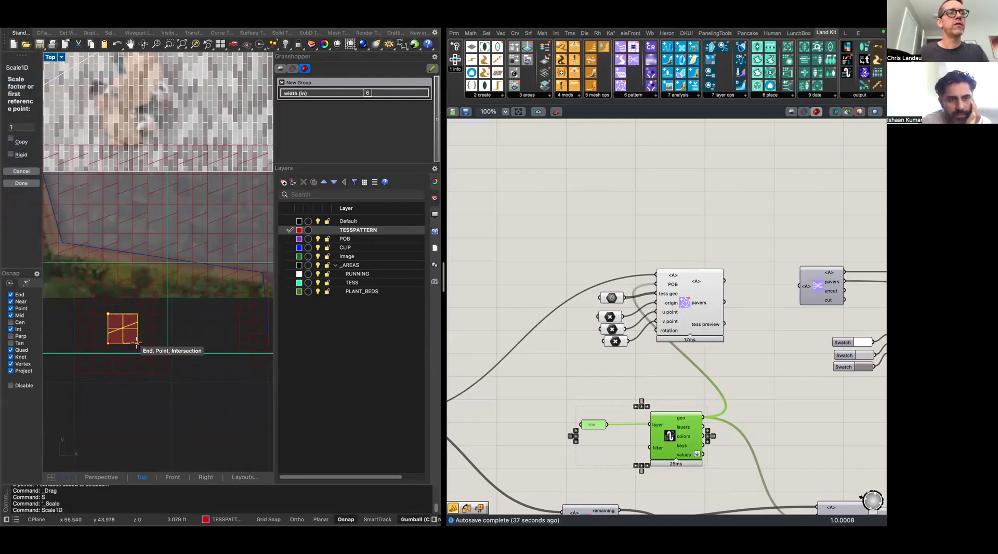
{"action": "left_click", "coordinate": [138, 343]}
{"action": "left_click", "coordinate": [124, 343]}
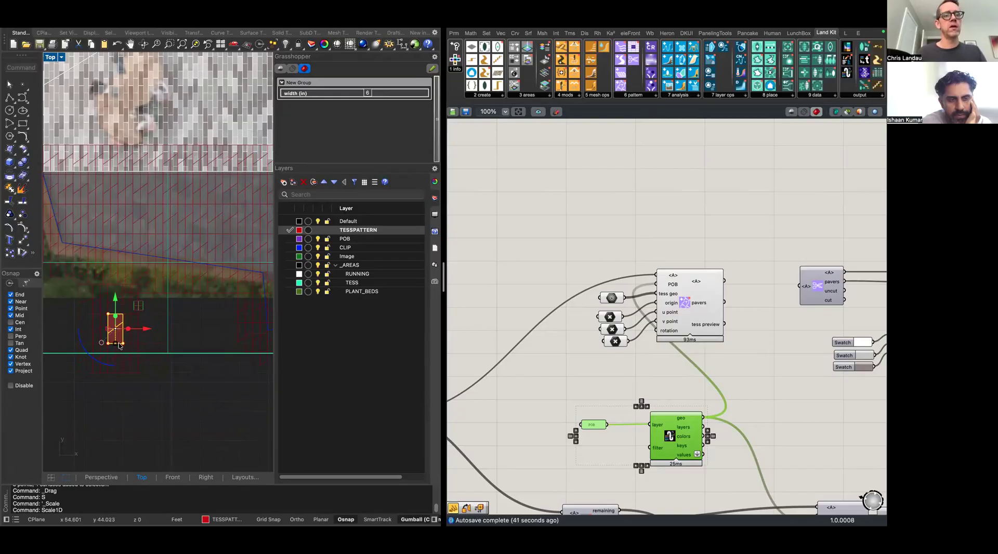
Connect the tessellation component's <A> output to the <A> input of the component that sorts cut and uncut pavers
{"action": "scroll", "coordinate": [161, 382], "scroll_direction": "up", "scroll_amount": 5}
{"action": "scroll", "coordinate": [162, 383], "scroll_direction": "down", "scroll_amount": 4}
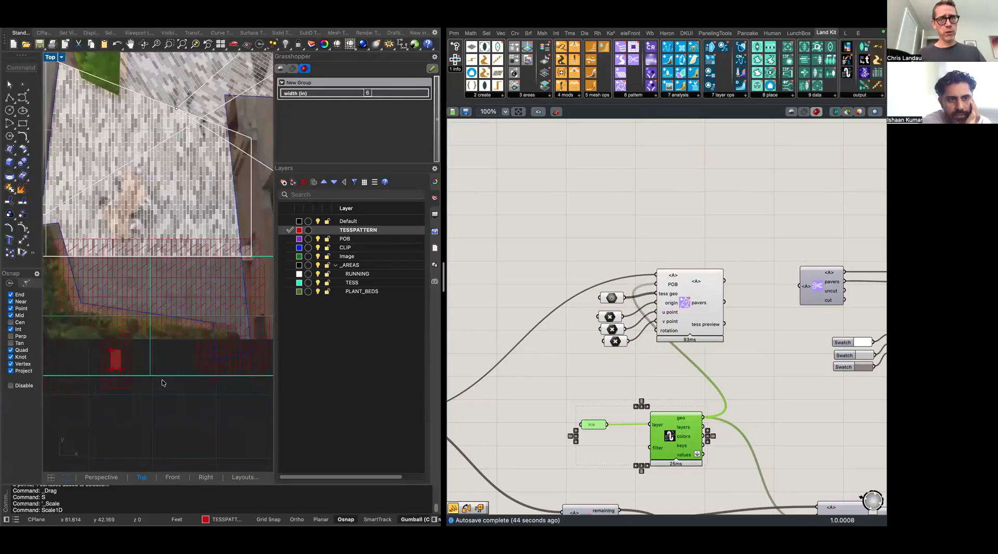
{"action": "right_click_drag", "start_coordinate": [760, 294], "coordinate": [611, 275]}
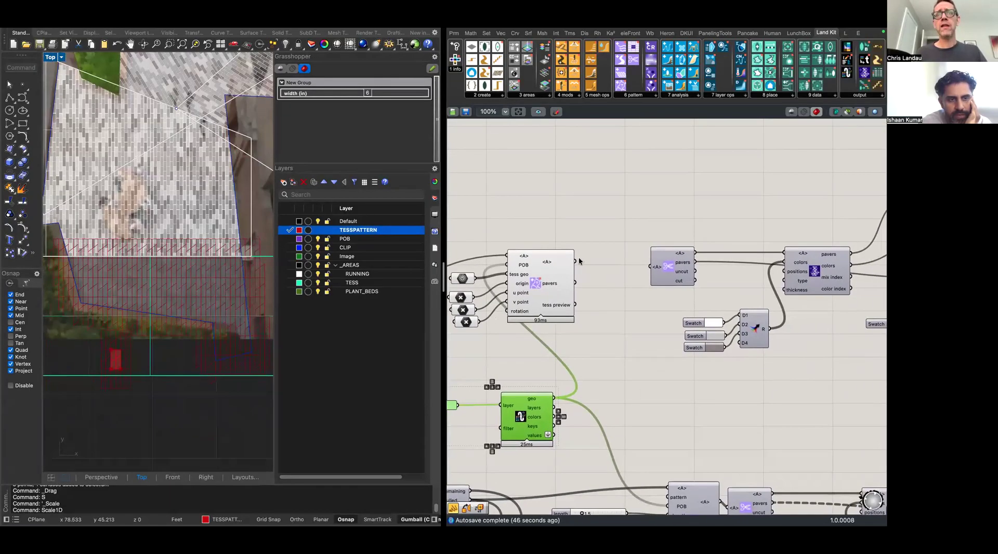
{"action": "left_click_drag", "start_coordinate": [575, 261], "coordinate": [649, 264]}
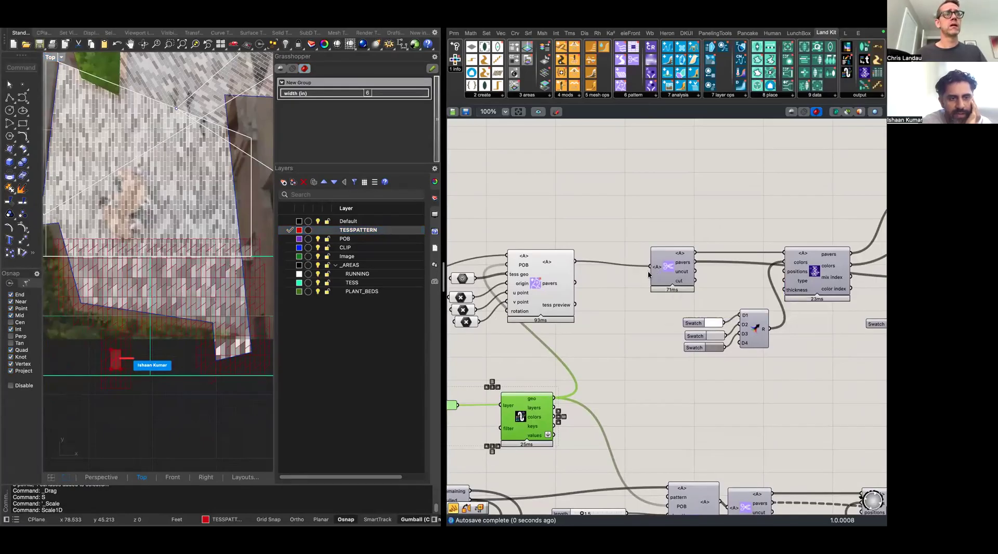
Recolour the first paver colour swatch to a pale periwinkle blue with saturation 21 and value 90
{"action": "right_click_drag", "start_coordinate": [774, 261], "coordinate": [612, 262]}
{"action": "left_click", "coordinate": [550, 323]}
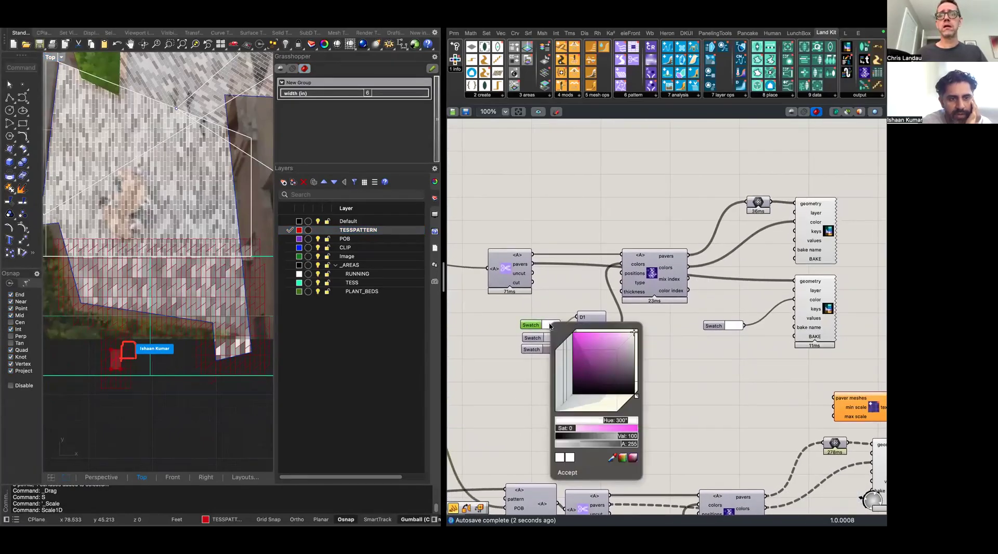
{"action": "left_click", "coordinate": [621, 339]}
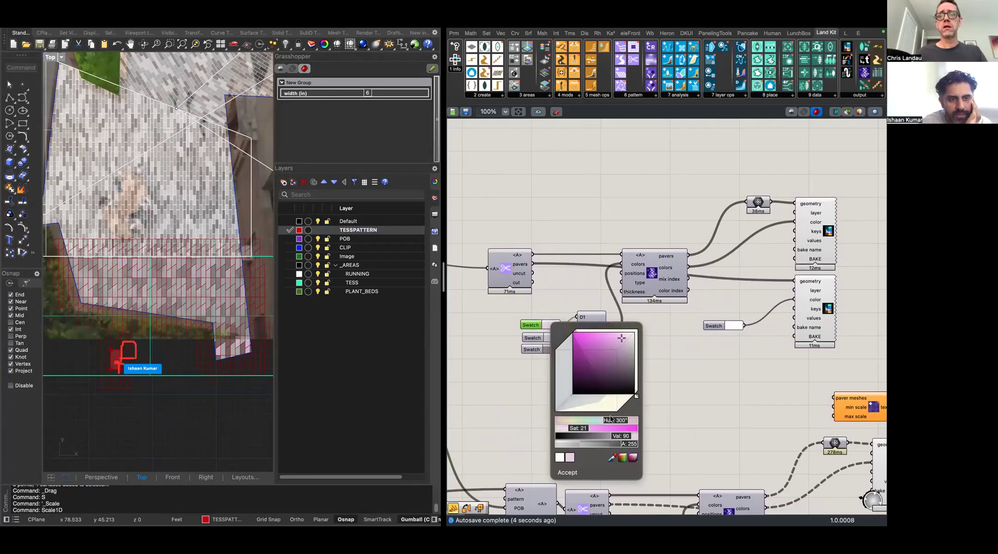
{"action": "left_click_drag", "start_coordinate": [614, 422], "coordinate": [599, 419]}
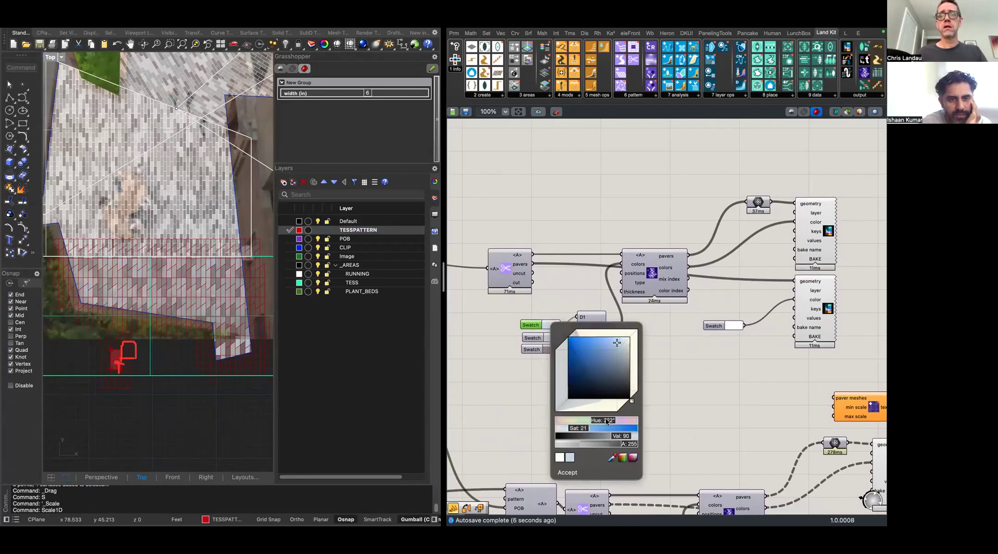
{"action": "left_click", "coordinate": [669, 424]}
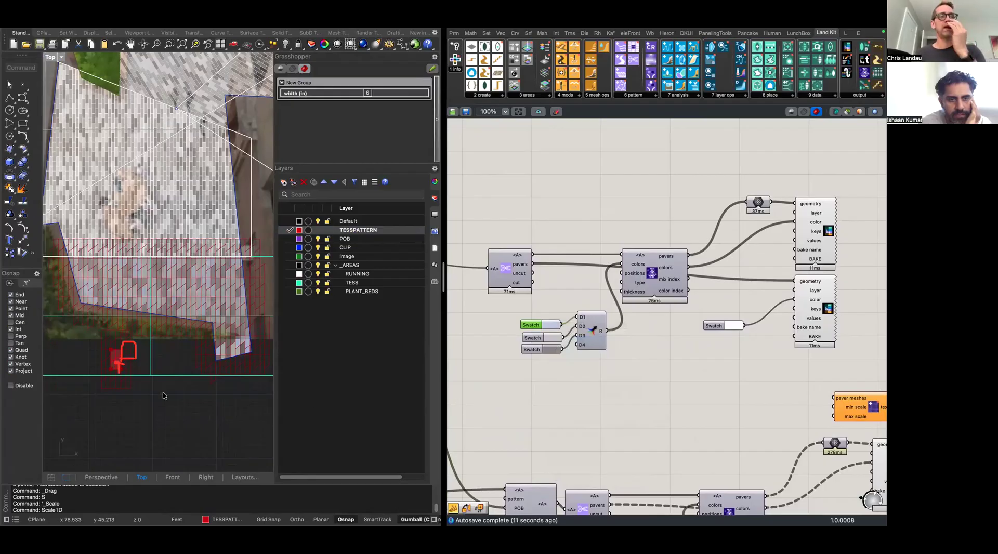
Move the pattern's lower-right corner point about 0.95 ft up along the right edge of the pattern surfaces
{"action": "scroll", "coordinate": [163, 357], "scroll_direction": "up", "scroll_amount": 2}
{"action": "scroll", "coordinate": [151, 359], "scroll_direction": "up", "scroll_amount": 3}
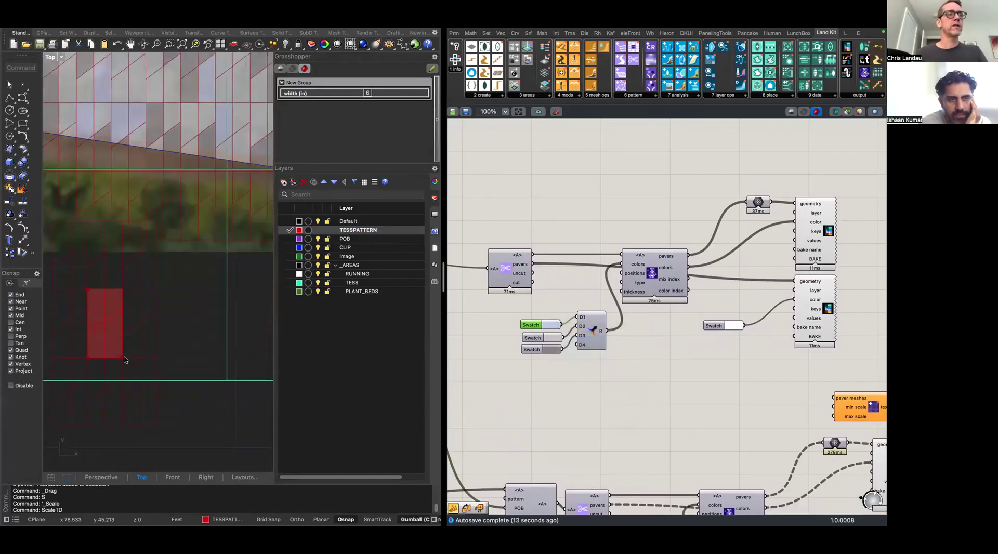
{"action": "left_click", "coordinate": [124, 358]}
{"action": "type", "text": "m"}
{"action": "key", "text": "Return"}
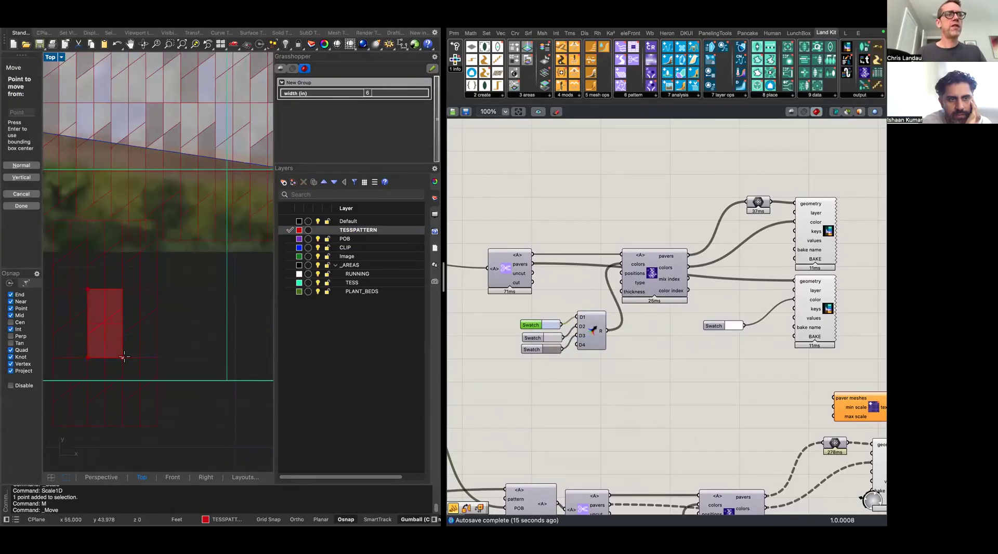
{"action": "left_click", "coordinate": [124, 358]}
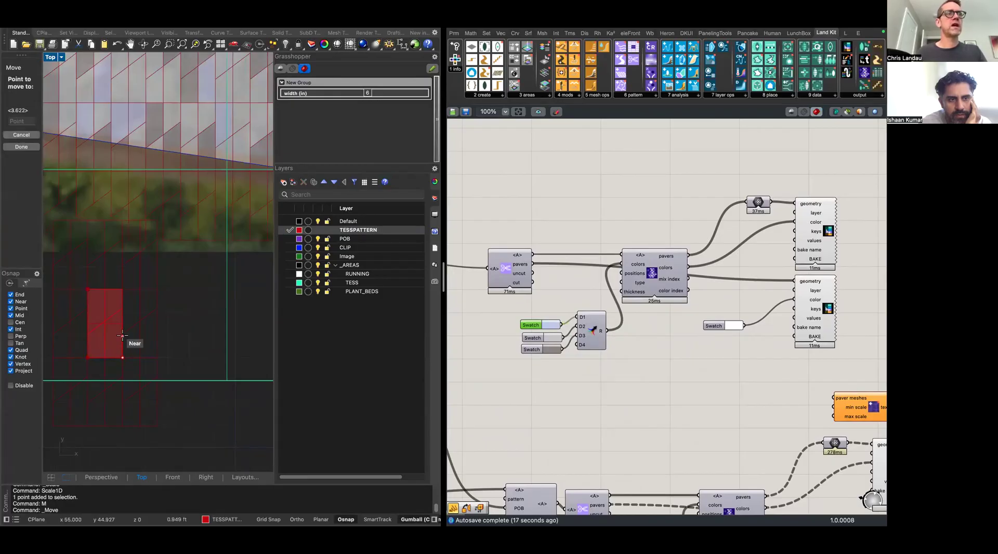
{"action": "left_click", "coordinate": [122, 335]}
{"action": "right_click_drag", "start_coordinate": [129, 331], "coordinate": [114, 360]}
{"action": "scroll", "coordinate": [118, 356], "scroll_direction": "up", "scroll_amount": 4}
{"action": "scroll", "coordinate": [119, 355], "scroll_direction": "down", "scroll_amount": 6}
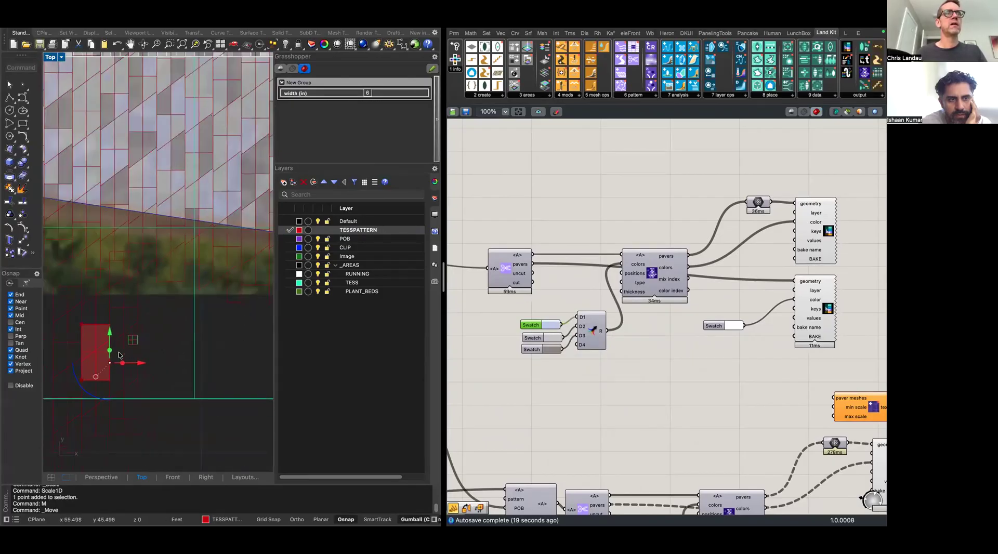
Move the same corner point slightly back down along the pattern's right edge
{"action": "type", "text": "m"}
{"action": "key", "text": "Return"}
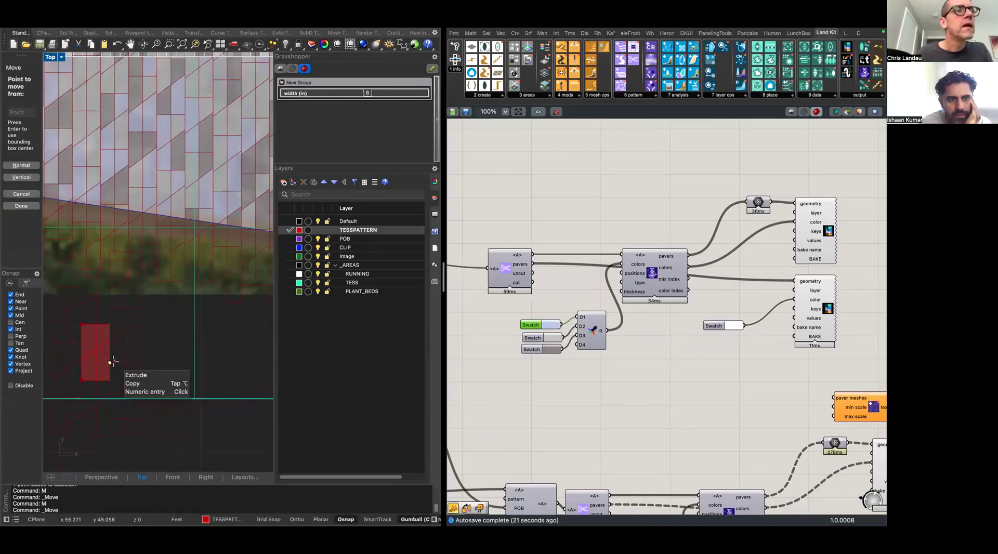
{"action": "left_click", "coordinate": [110, 362]}
{"action": "left_click", "coordinate": [110, 366]}
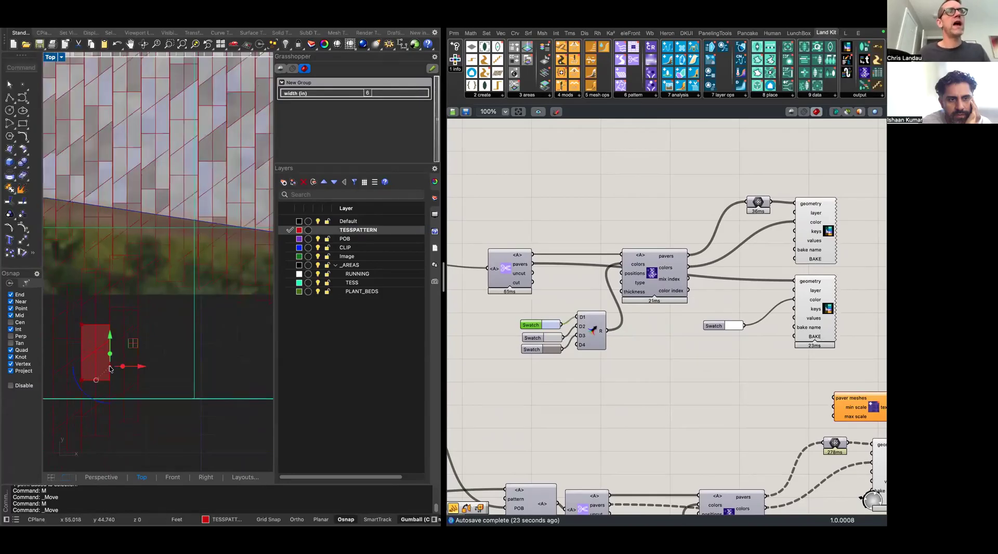
{"action": "right_click_drag", "start_coordinate": [222, 205], "coordinate": [80, 255]}
{"action": "scroll", "coordinate": [205, 219], "scroll_direction": "down", "scroll_amount": 4}
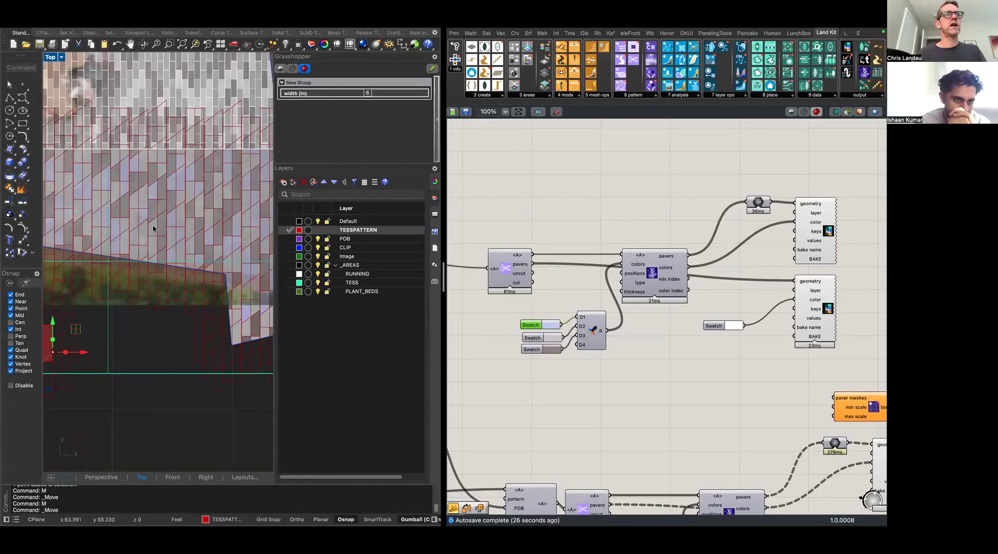
Recolour the second paver swatch to a greyish blue with saturation 10 and value 72
{"action": "left_click", "coordinate": [550, 338]}
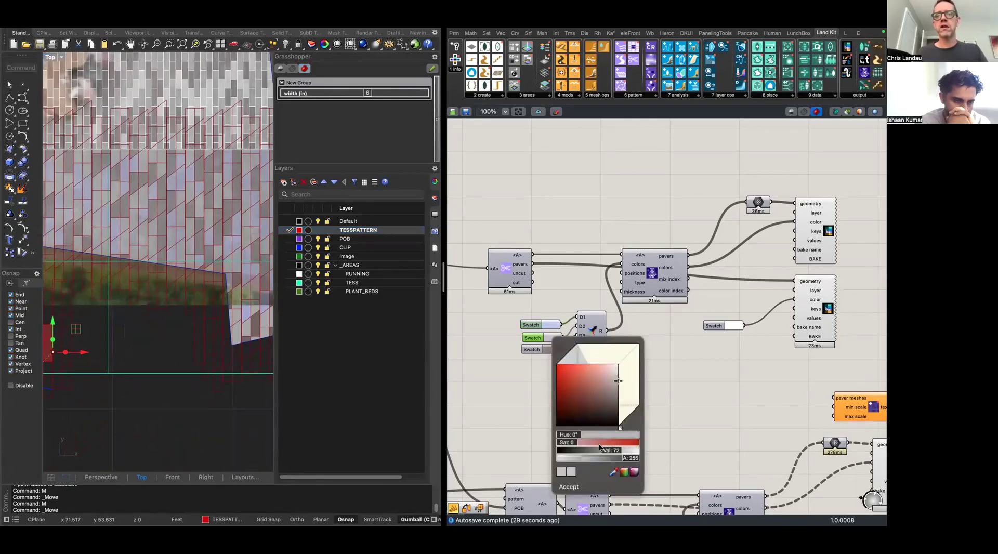
{"action": "left_click_drag", "start_coordinate": [575, 446], "coordinate": [603, 437]}
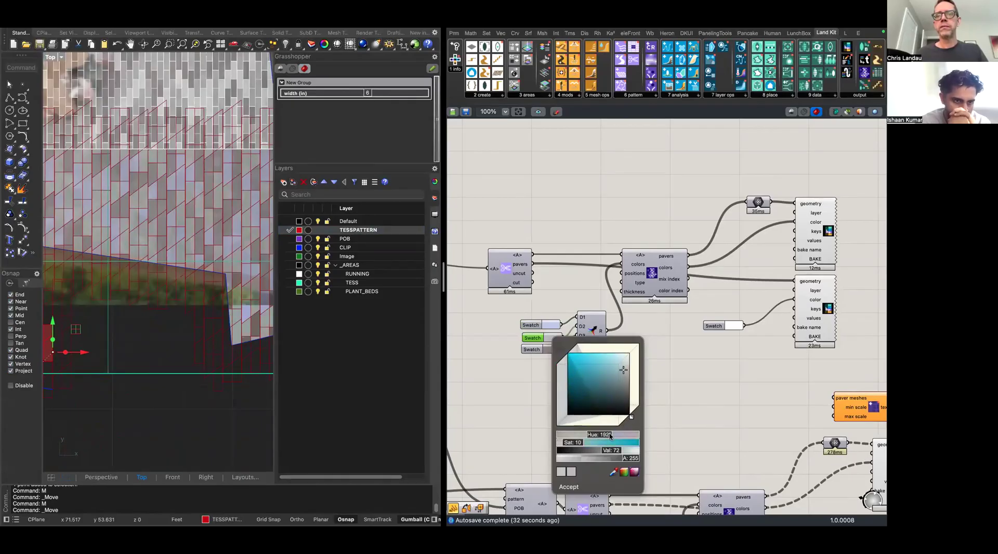
{"action": "left_click", "coordinate": [547, 325]}
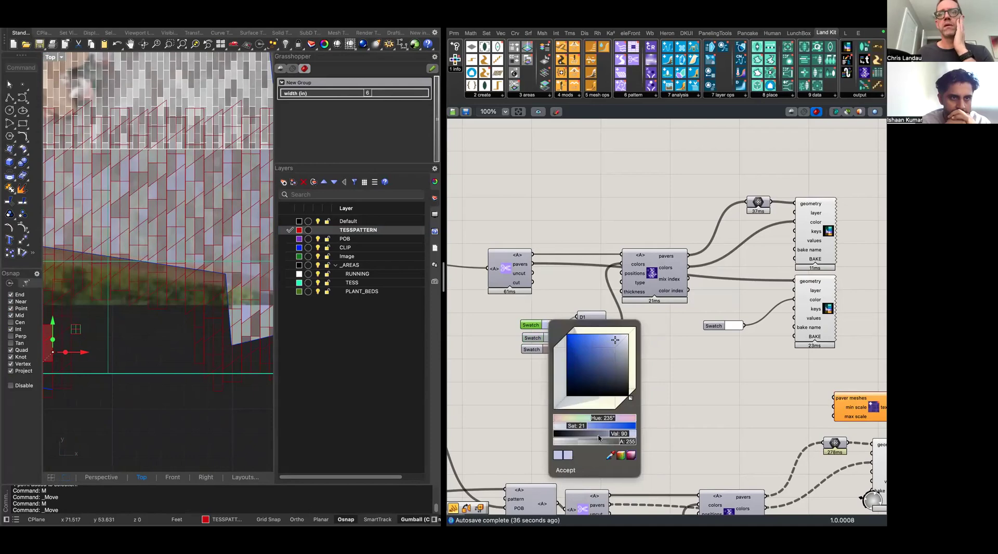
Recolour the third paver swatch to a muted teal with hue 195
{"action": "left_click", "coordinate": [549, 350]}
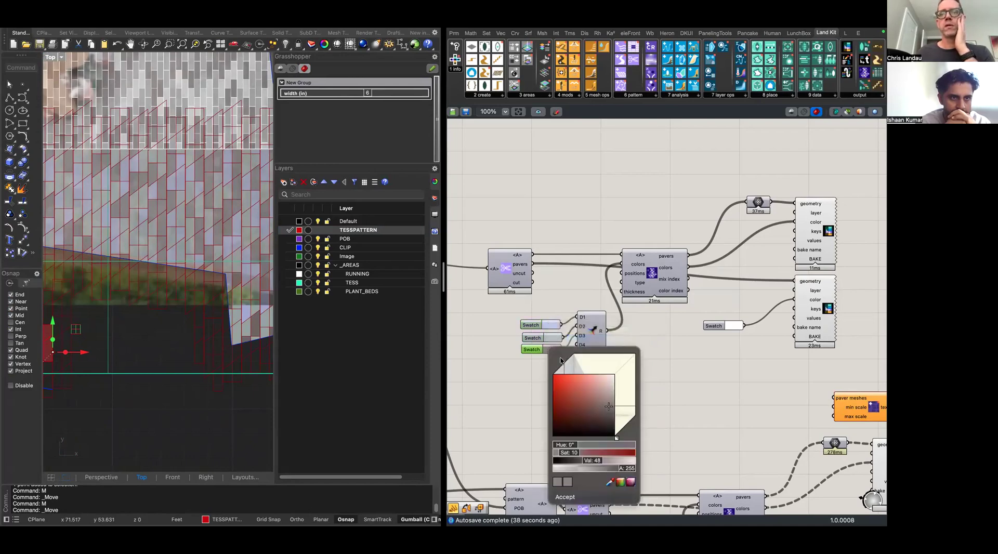
{"action": "left_click_drag", "start_coordinate": [582, 446], "coordinate": [603, 444]}
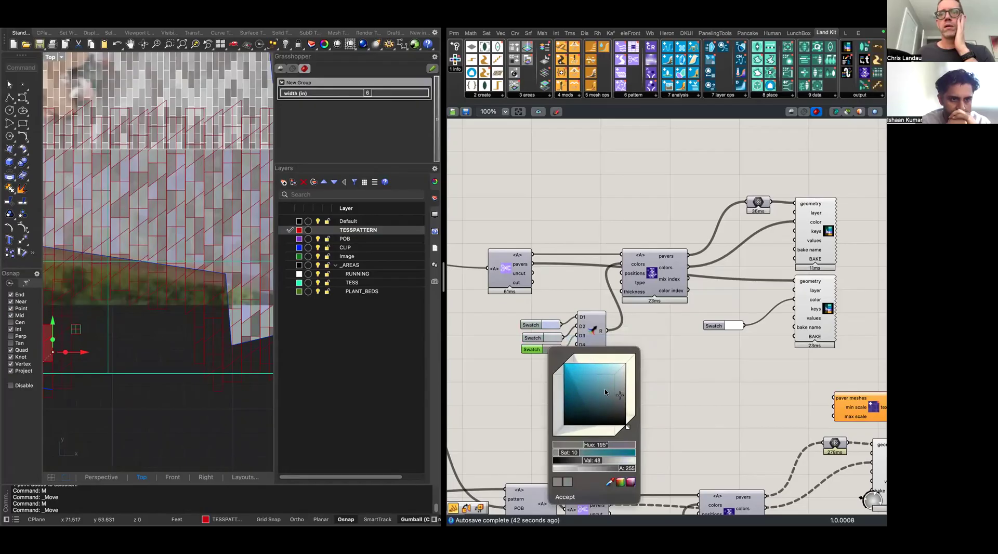
{"action": "left_click", "coordinate": [605, 389]}
{"action": "left_click", "coordinate": [493, 384]}
{"action": "scroll", "coordinate": [154, 273], "scroll_direction": "down", "scroll_amount": 5}
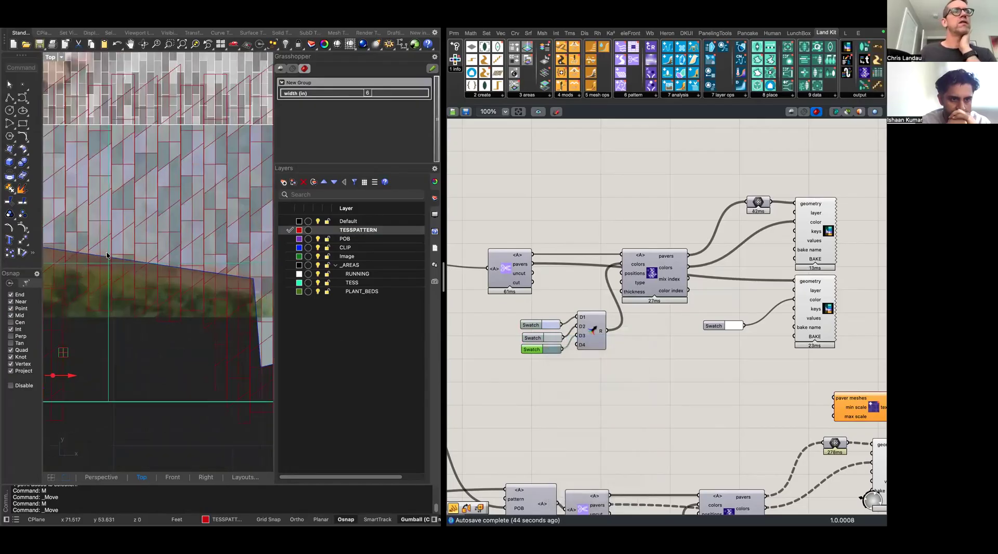
{"action": "scroll", "coordinate": [182, 300], "scroll_direction": "up", "scroll_amount": 5}
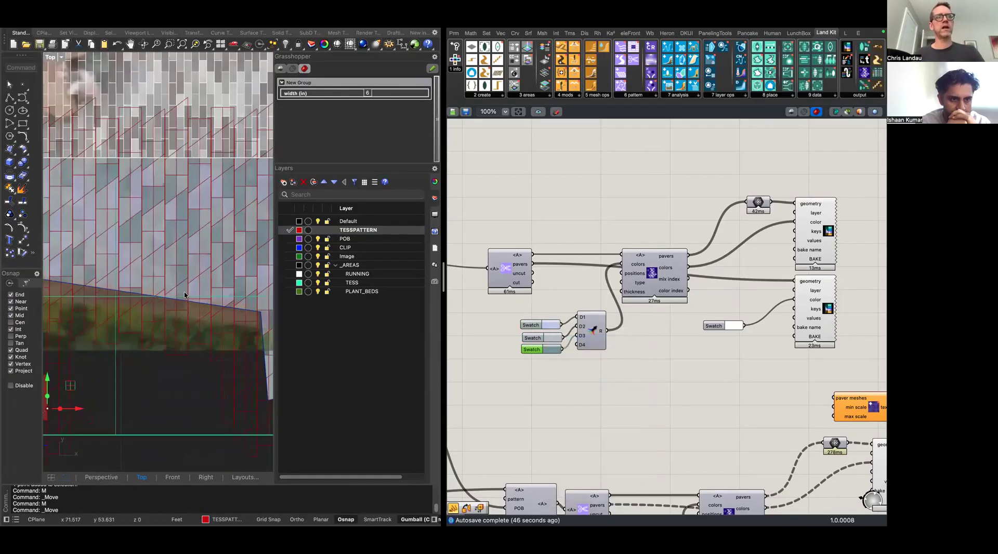
Make the second paver swatch a more saturated blue and save the Grasshopper definition
{"action": "left_click", "coordinate": [551, 337]}
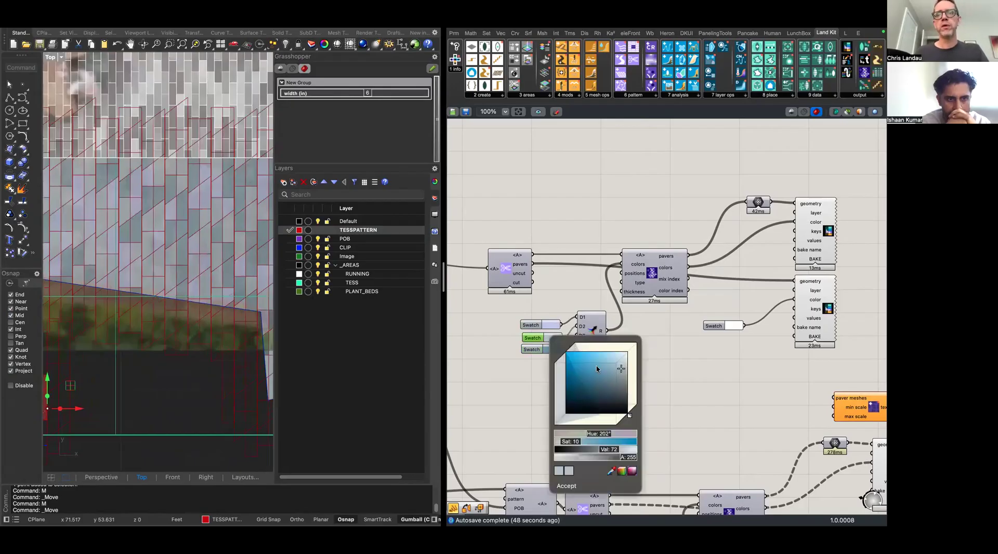
{"action": "left_click", "coordinate": [695, 374]}
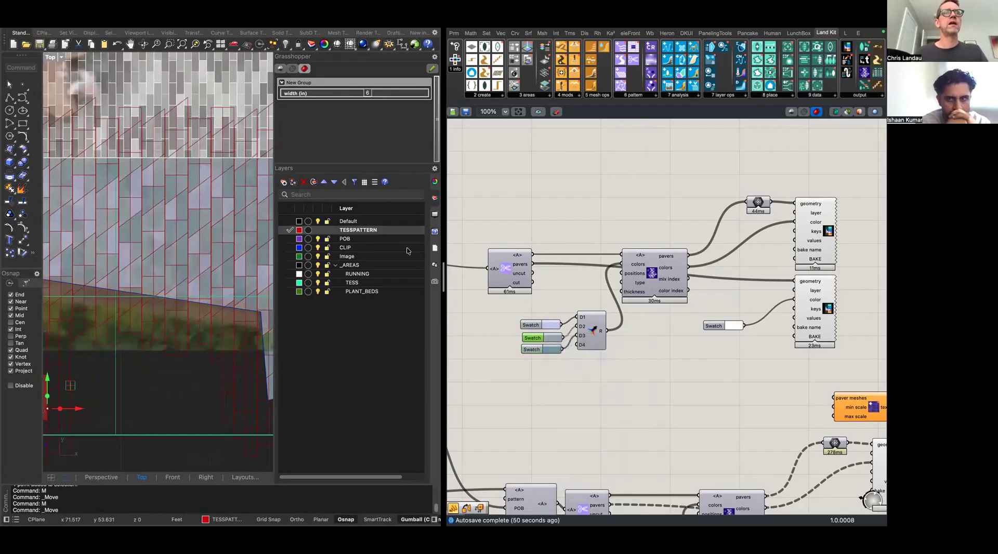
{"action": "key", "text": "super+s"}
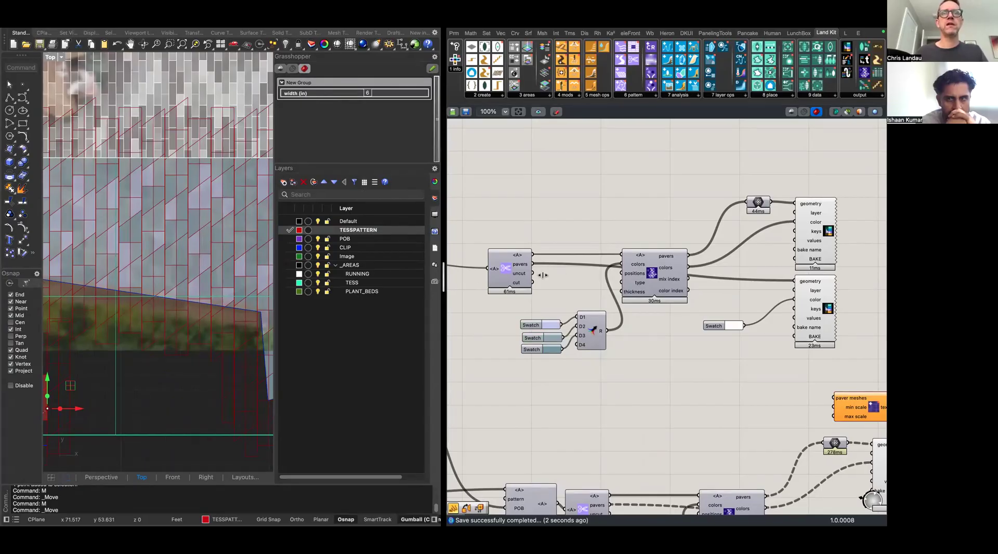
Widen the Rhino window and its Top viewport to inspect the paving, and save the Grasshopper definition
{"action": "left_click_drag", "start_coordinate": [543, 275], "coordinate": [579, 275]}
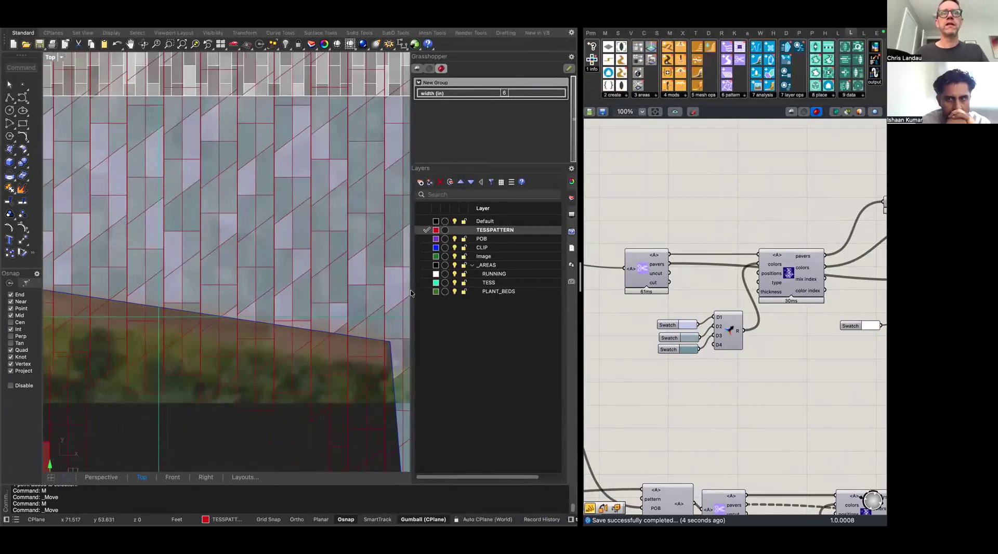
{"action": "left_click_drag", "start_coordinate": [412, 294], "coordinate": [448, 298]}
{"action": "scroll", "coordinate": [305, 312], "scroll_direction": "up", "scroll_amount": 3}
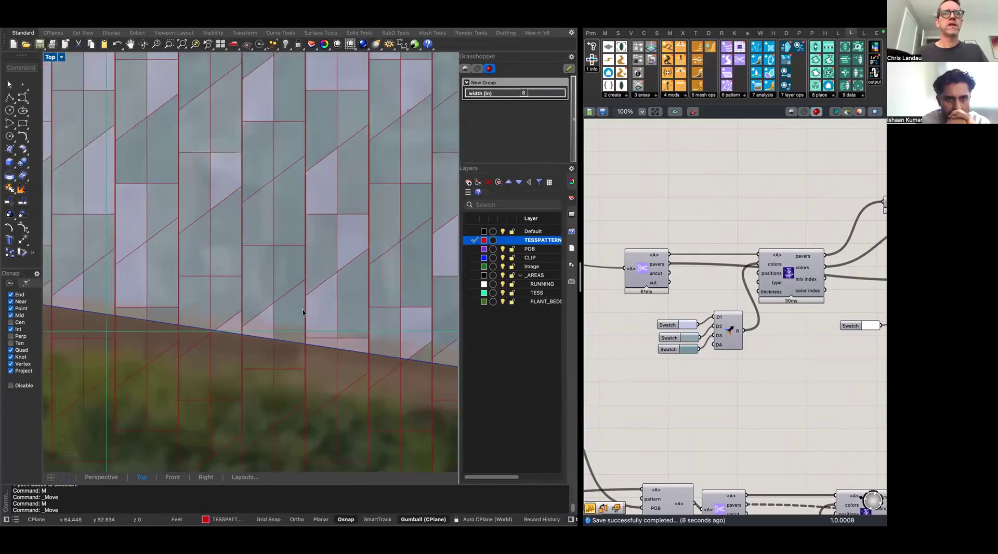
{"action": "scroll", "coordinate": [305, 313], "scroll_direction": "down", "scroll_amount": 14}
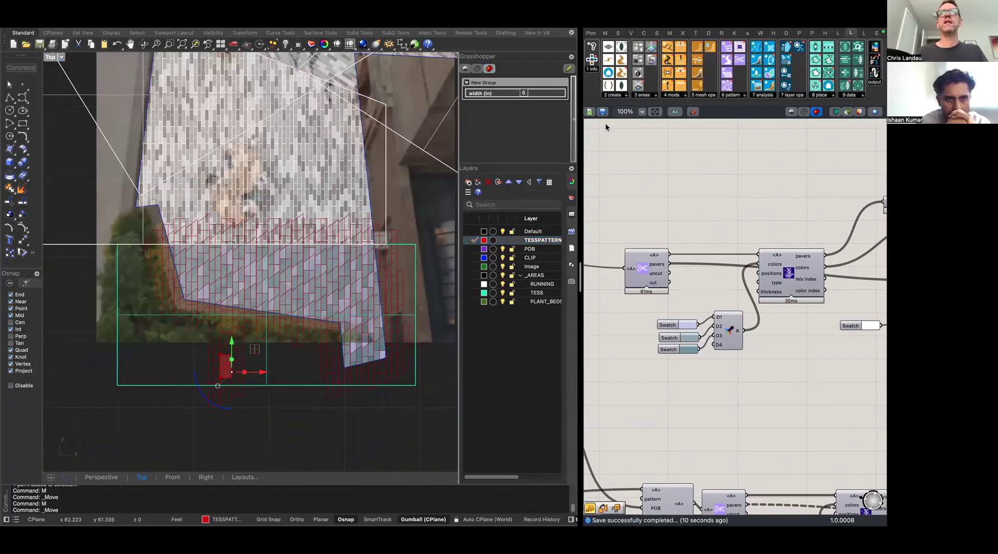
{"action": "left_click", "coordinate": [602, 112]}
Turn off the preview of the tessellation component and its geometry and point inputs
{"action": "right_click_drag", "start_coordinate": [814, 250], "coordinate": [872, 240]}
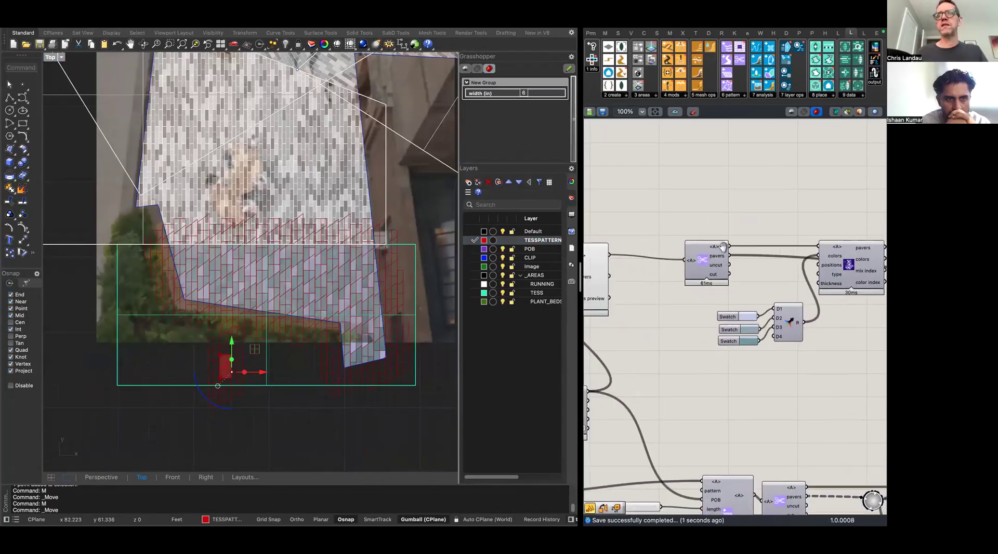
{"action": "right_click_drag", "start_coordinate": [606, 251], "coordinate": [800, 253]}
{"action": "left_click_drag", "start_coordinate": [780, 207], "coordinate": [674, 352]}
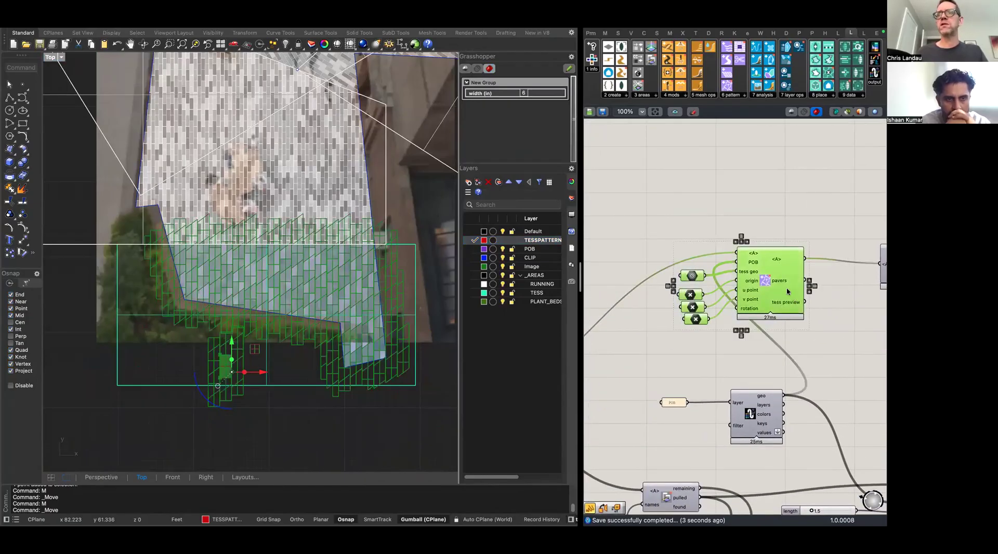
{"action": "left_click", "coordinate": [724, 204]}
{"action": "left_click_drag", "start_coordinate": [776, 206], "coordinate": [667, 339]}
{"action": "middle_click", "coordinate": [774, 272]}
{"action": "left_click", "coordinate": [801, 243]}
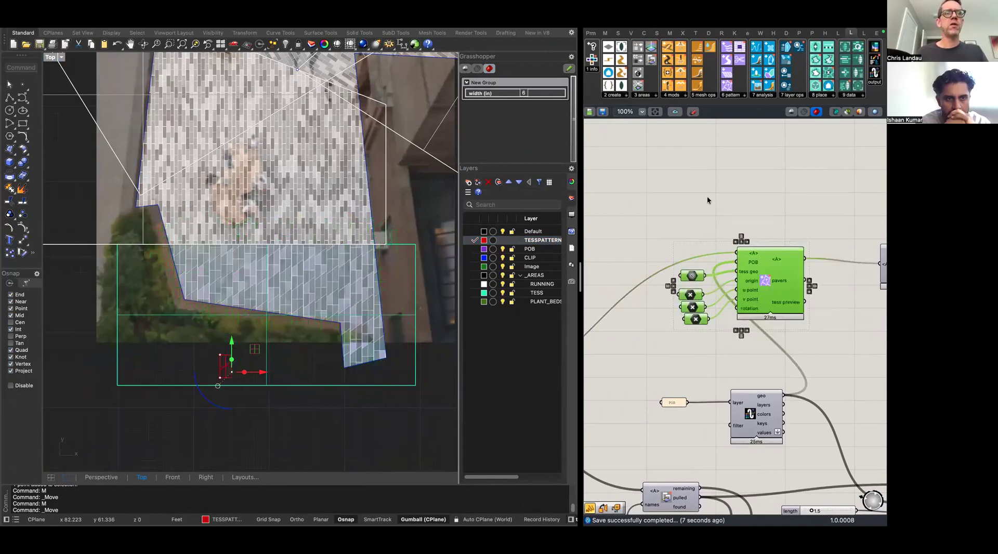
{"action": "left_click", "coordinate": [706, 196]}
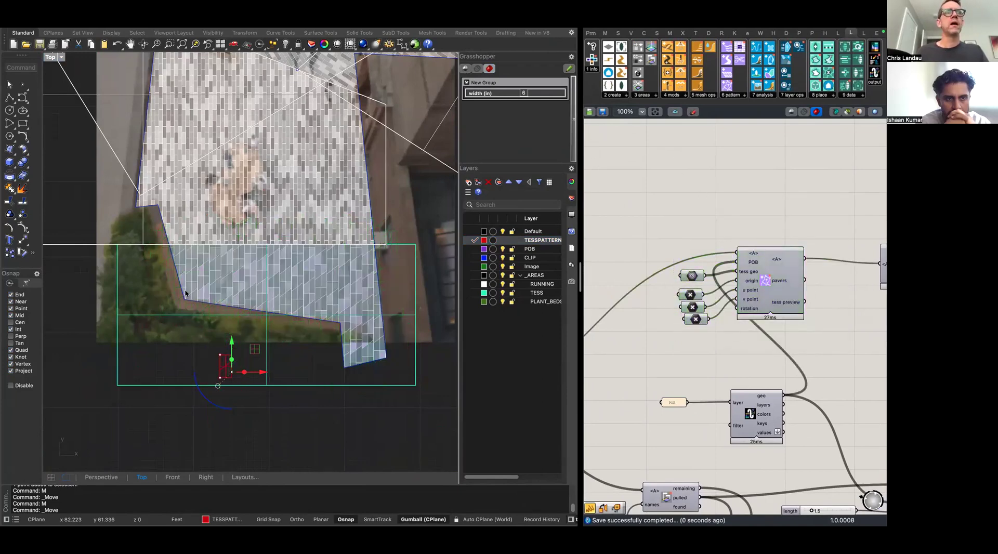
Add a number slider set to 90, connect it to the tessellation component's rotation input, and place it beside the component
{"action": "right_click_drag", "start_coordinate": [179, 318], "coordinate": [173, 365]}
{"action": "scroll", "coordinate": [205, 333], "scroll_direction": "up", "scroll_amount": 4}
{"action": "scroll", "coordinate": [204, 333], "scroll_direction": "down", "scroll_amount": 6}
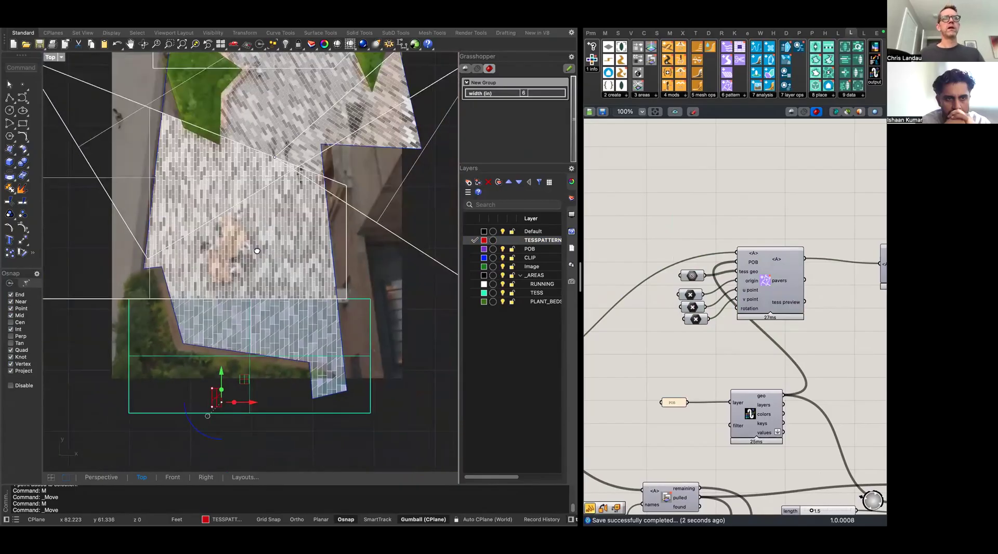
{"action": "right_click_drag", "start_coordinate": [256, 251], "coordinate": [240, 306]}
{"action": "scroll", "coordinate": [243, 300], "scroll_direction": "down", "scroll_amount": 3}
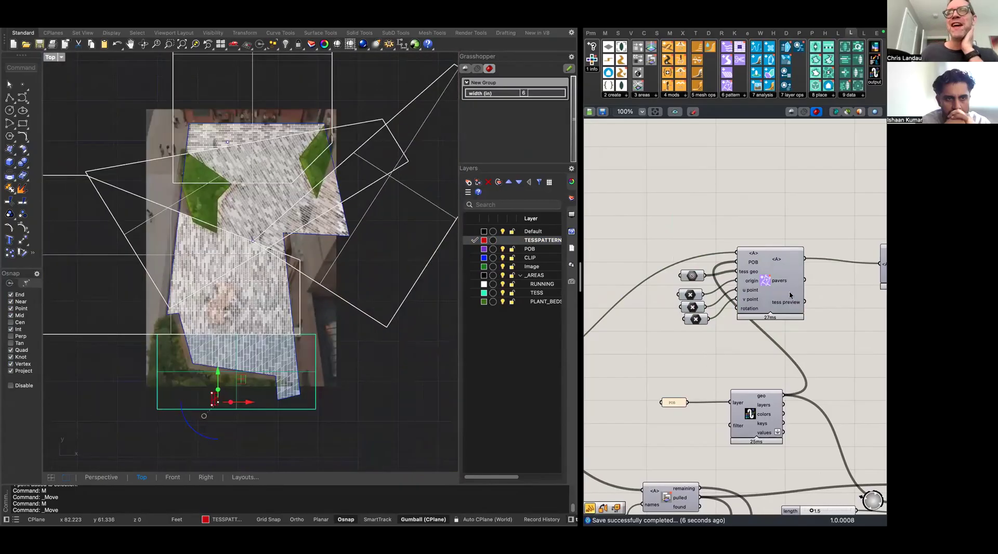
{"action": "double_click", "coordinate": [703, 363]}
{"action": "type", "text": "90"}
{"action": "key", "text": "Return"}
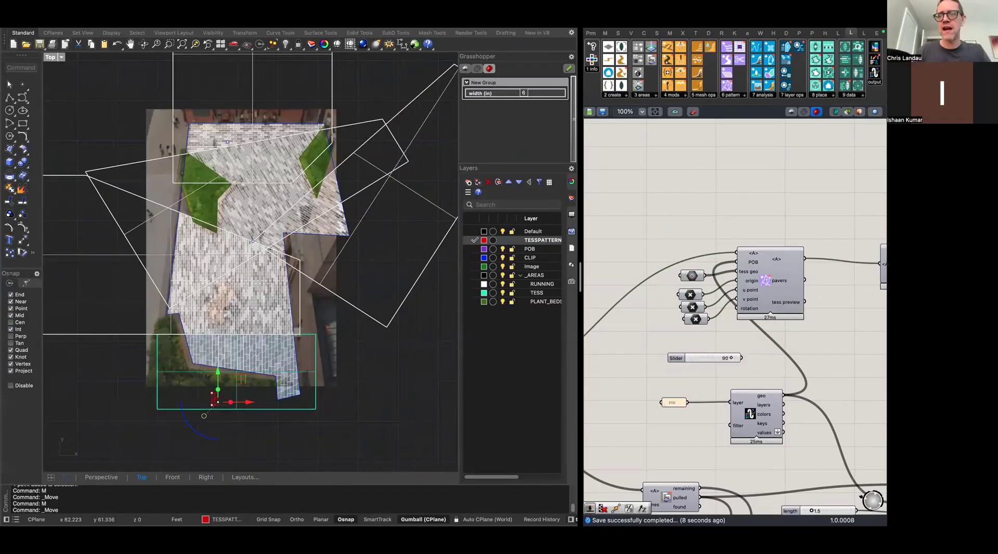
{"action": "left_click_drag", "start_coordinate": [740, 362], "coordinate": [738, 364]}
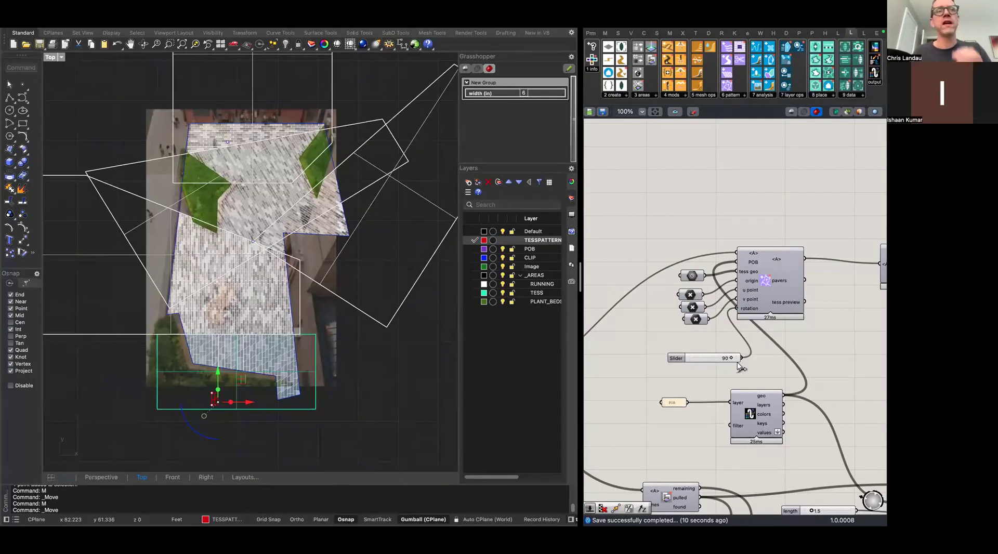
{"action": "left_click_drag", "start_coordinate": [779, 294], "coordinate": [787, 293]}
{"action": "left_click_drag", "start_coordinate": [717, 356], "coordinate": [683, 330]}
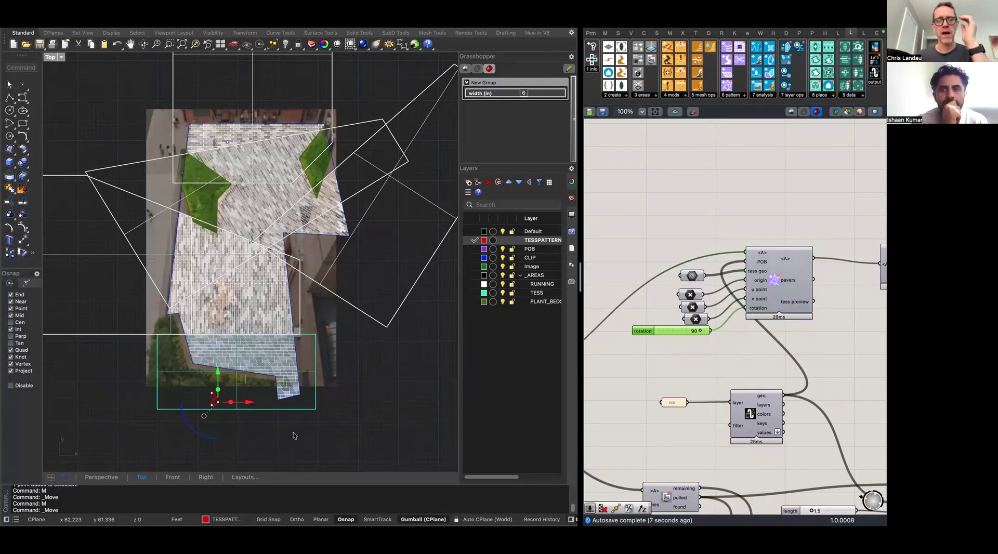
Raise the TESS area surface in the Perspective view and nudge it slightly along the Y axis in the Top view
{"action": "scroll", "coordinate": [306, 319], "scroll_direction": "up", "scroll_amount": 3}
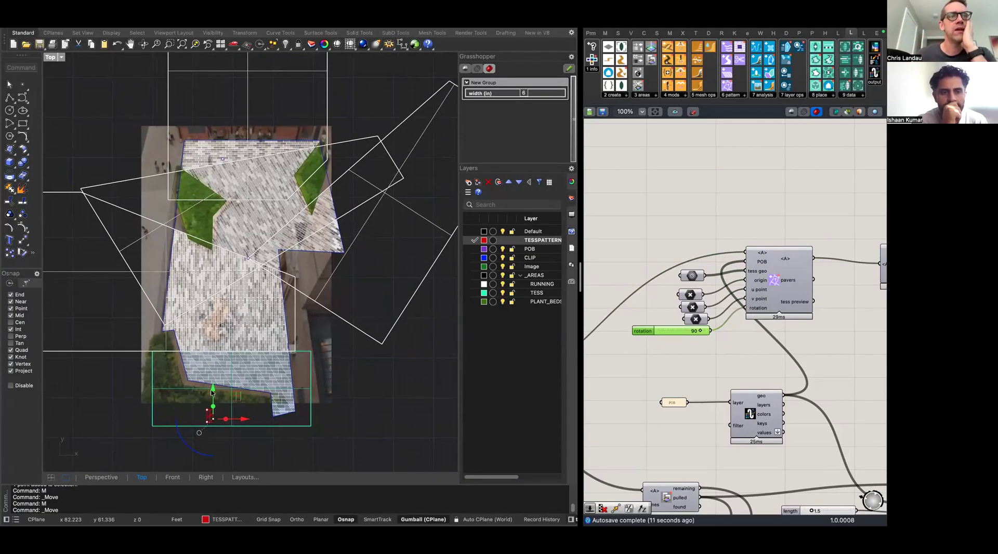
{"action": "left_click_drag", "start_coordinate": [213, 392], "coordinate": [212, 387]}
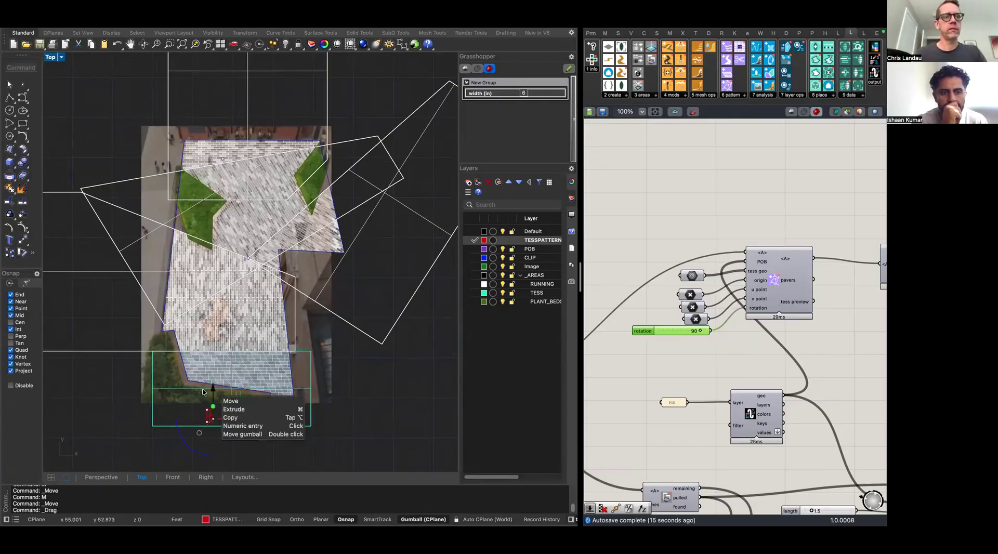
{"action": "left_click", "coordinate": [211, 385]}
{"action": "left_click", "coordinate": [51, 57]}
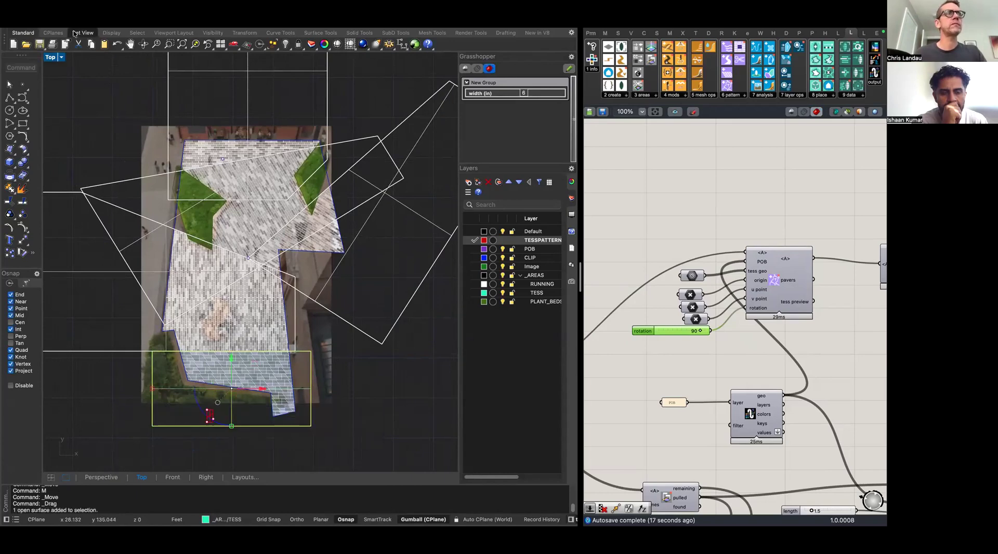
{"action": "double_click", "coordinate": [51, 57]}
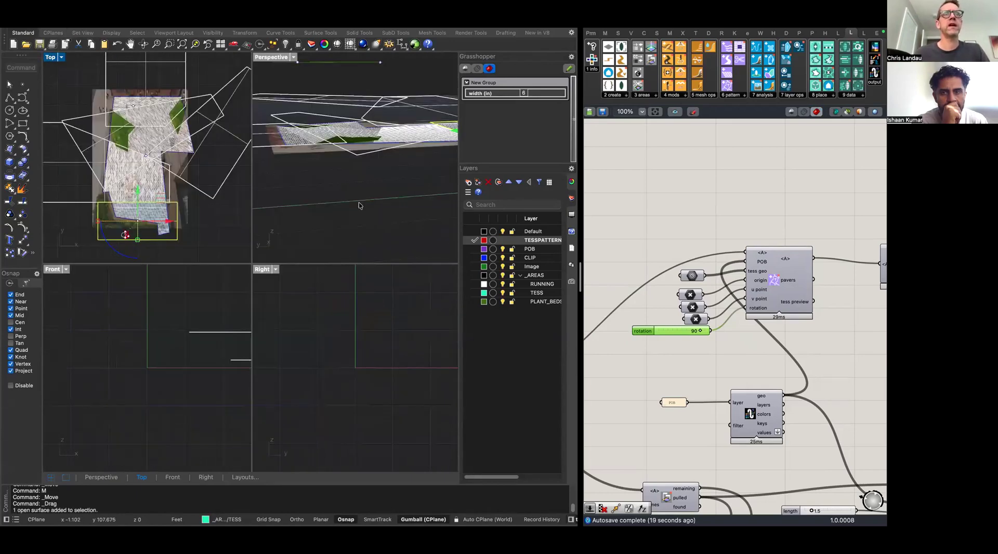
{"action": "scroll", "coordinate": [359, 203], "scroll_direction": "down", "scroll_amount": 10}
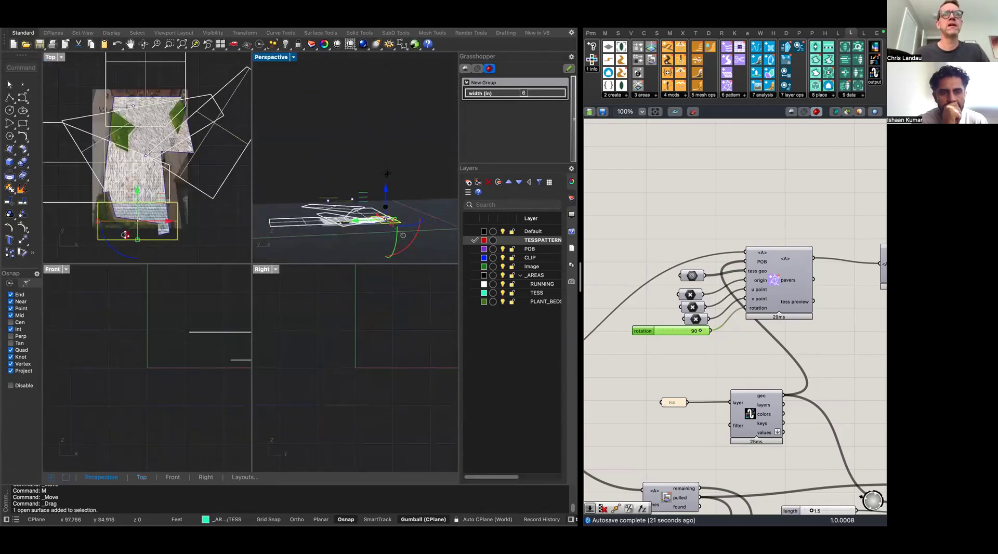
{"action": "left_click_drag", "start_coordinate": [387, 200], "coordinate": [392, 188]}
{"action": "scroll", "coordinate": [153, 212], "scroll_direction": "down", "scroll_amount": 2}
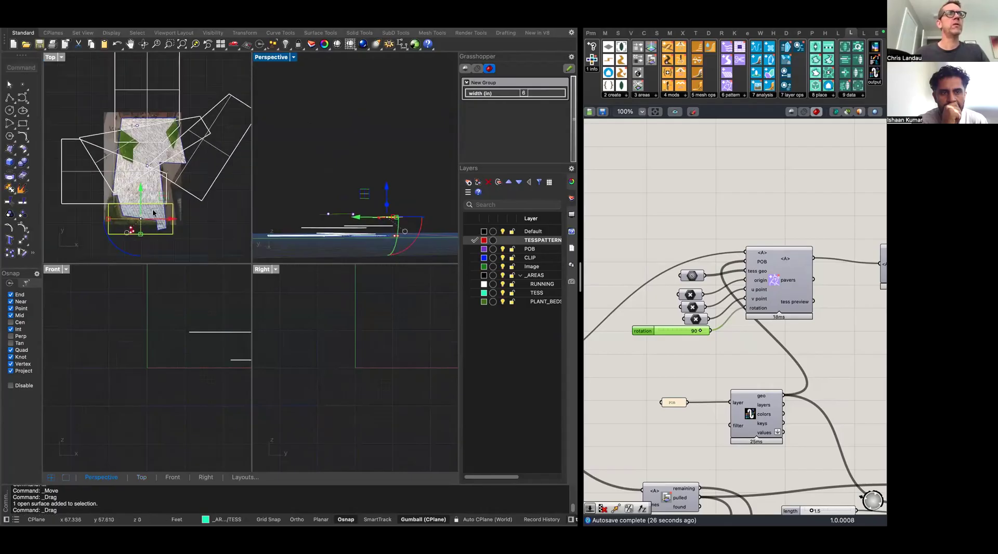
{"action": "scroll", "coordinate": [153, 211], "scroll_direction": "up", "scroll_amount": 3}
{"action": "left_click_drag", "start_coordinate": [126, 198], "coordinate": [126, 197]}
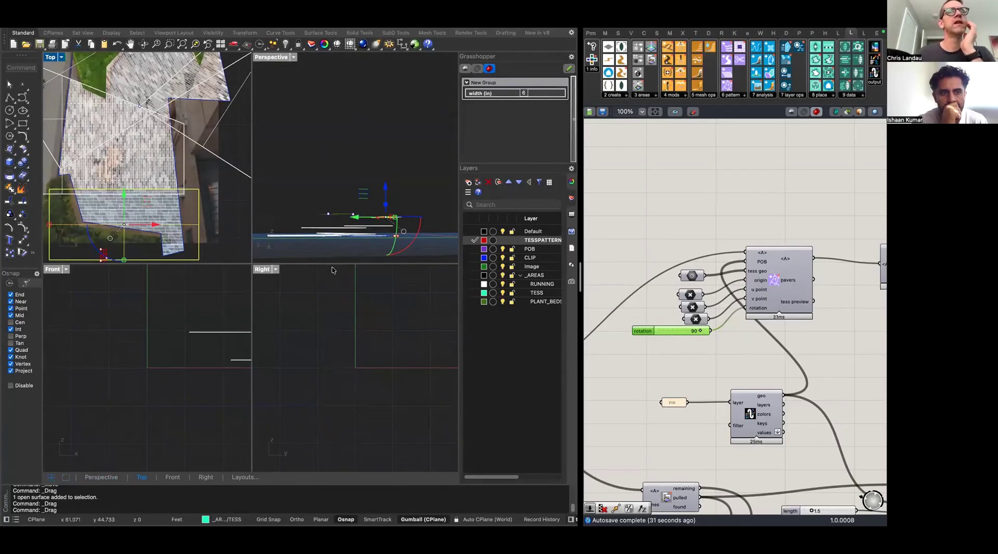
Hide the RUNNING and TESS layers and examine the joint between the two paver patterns in the Top view
{"action": "left_click", "coordinate": [503, 284]}
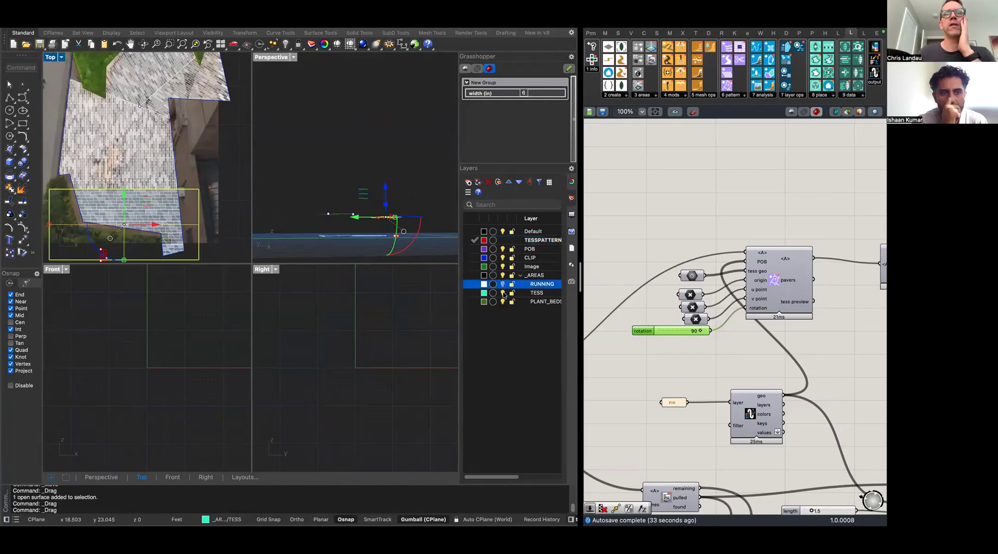
{"action": "left_click", "coordinate": [503, 293]}
{"action": "scroll", "coordinate": [177, 199], "scroll_direction": "up", "scroll_amount": 5}
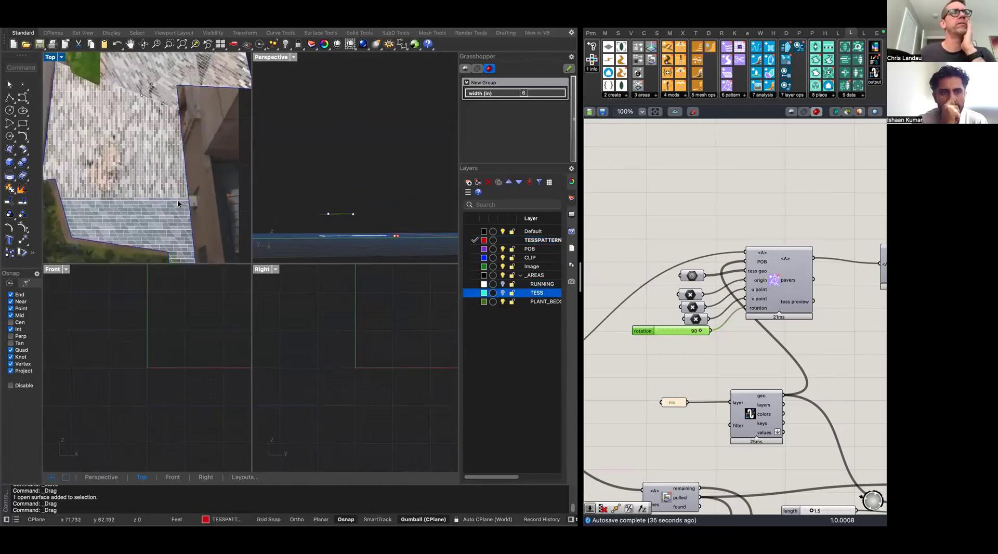
{"action": "scroll", "coordinate": [176, 200], "scroll_direction": "up", "scroll_amount": 5}
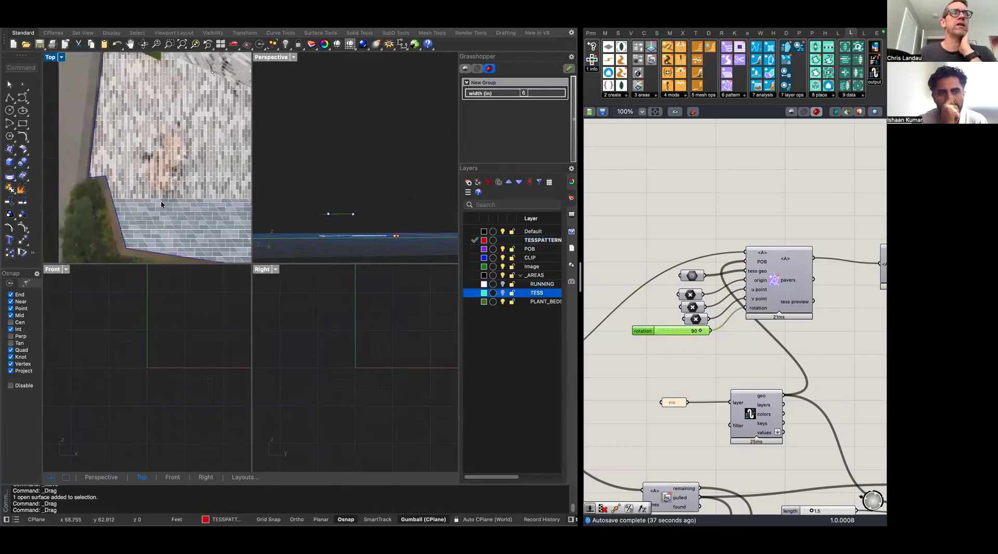
{"action": "scroll", "coordinate": [132, 198], "scroll_direction": "down", "scroll_amount": 6}
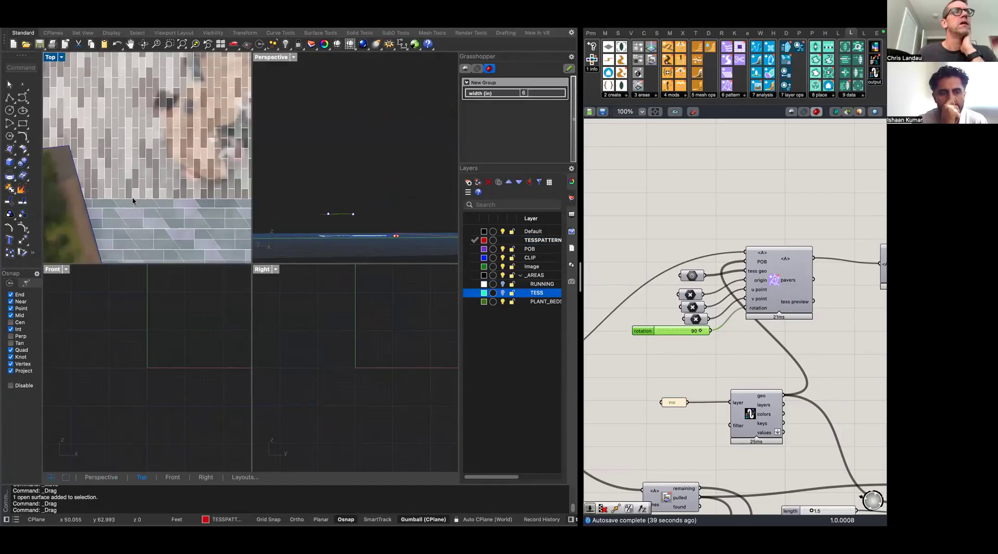
{"action": "scroll", "coordinate": [132, 198], "scroll_direction": "down", "scroll_amount": 4}
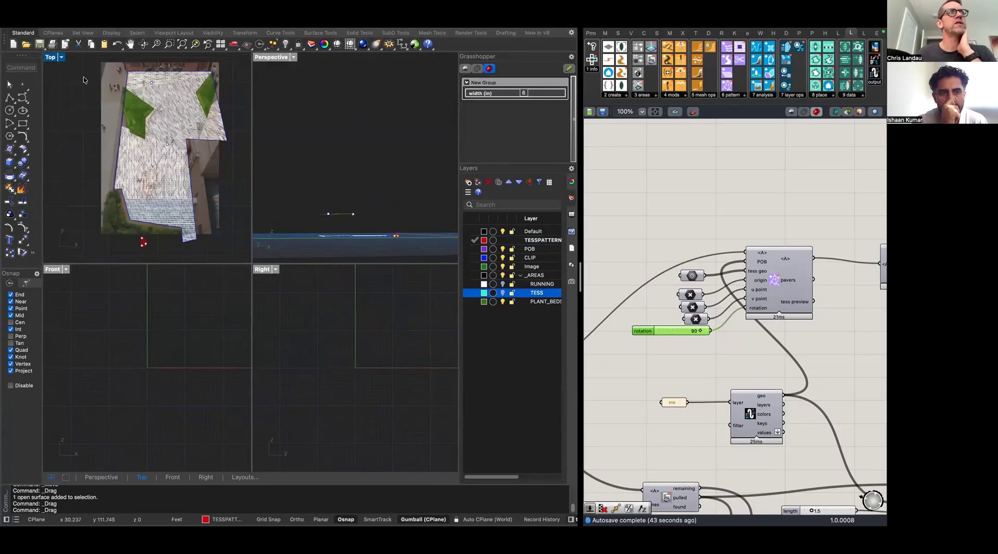
{"action": "double_click", "coordinate": [51, 58]}
Change the white swatch feeding the lowest output component's color input to grey
{"action": "scroll", "coordinate": [692, 345], "scroll_direction": "right", "scroll_amount": 2}
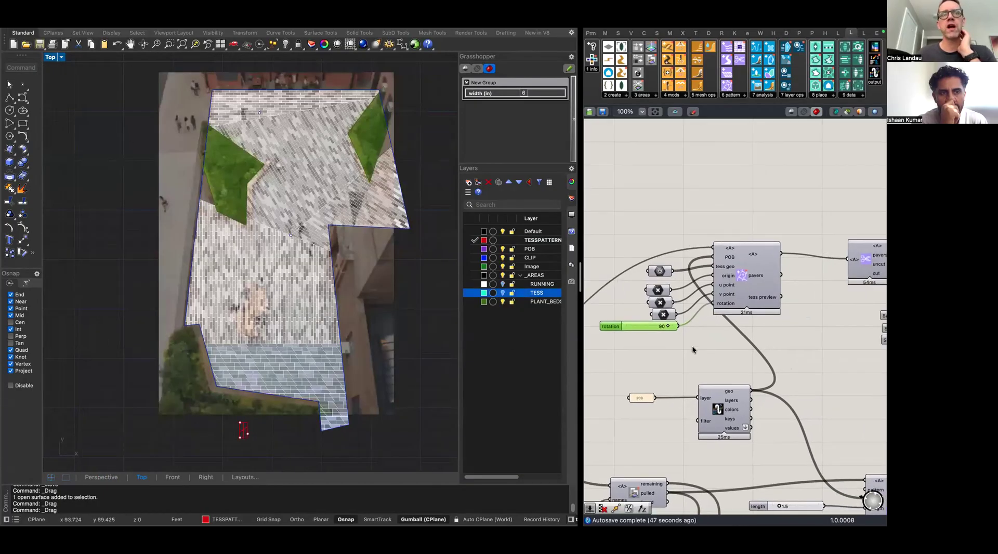
{"action": "right_click_drag", "start_coordinate": [749, 327], "coordinate": [713, 330]}
{"action": "scroll", "coordinate": [713, 329], "scroll_direction": "down", "scroll_amount": 5}
{"action": "right_click_drag", "start_coordinate": [881, 332], "coordinate": [751, 309]}
{"action": "scroll", "coordinate": [750, 304], "scroll_direction": "up", "scroll_amount": 5}
{"action": "left_click", "coordinate": [728, 302]}
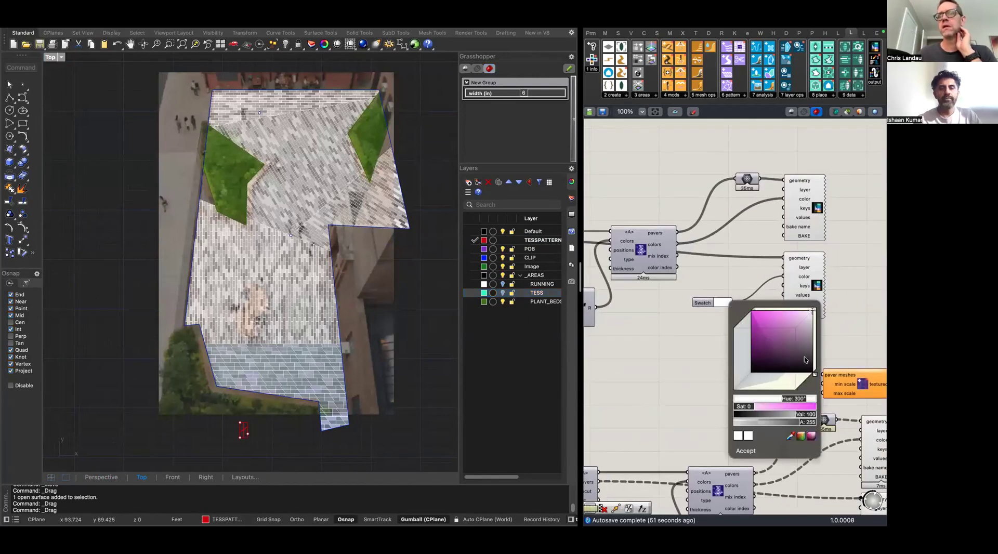
{"action": "scroll", "coordinate": [684, 328], "scroll_direction": "down", "scroll_amount": 5}
{"action": "scroll", "coordinate": [734, 330], "scroll_direction": "right", "scroll_amount": 2}
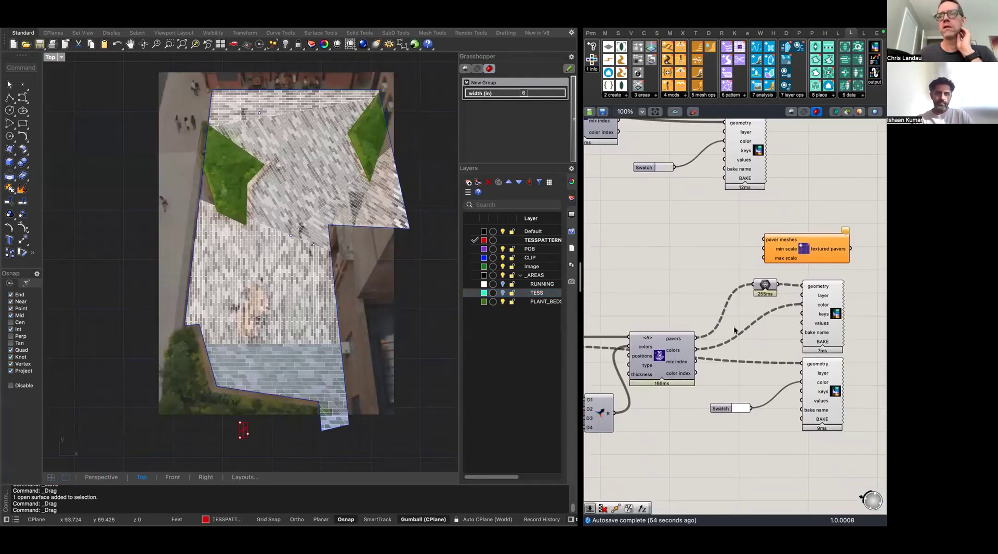
{"action": "left_click", "coordinate": [740, 407]}
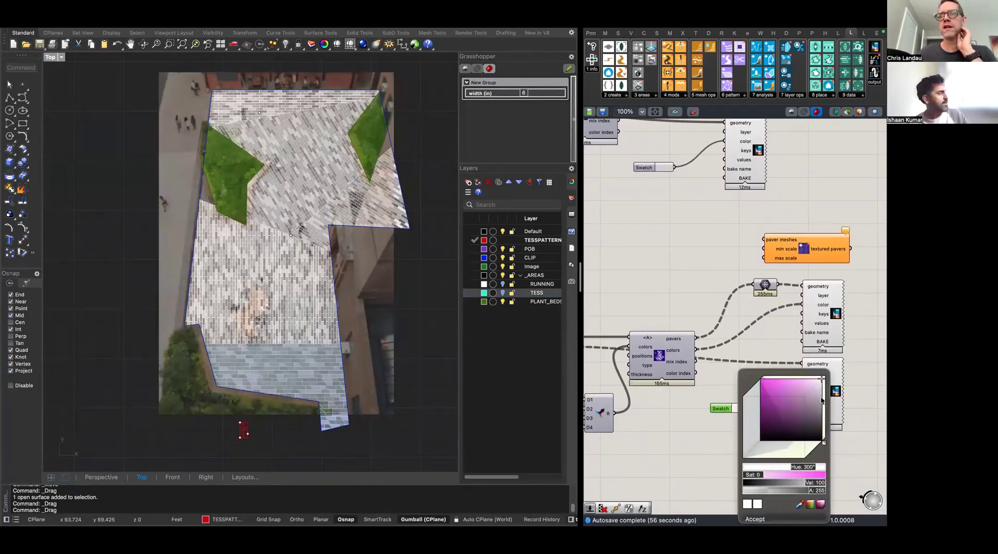
{"action": "left_click_drag", "start_coordinate": [831, 399], "coordinate": [834, 405]}
{"action": "left_click_drag", "start_coordinate": [837, 413], "coordinate": [838, 414]}
{"action": "left_click", "coordinate": [663, 280]}
Check the recoloured paving in the Top view and save the Grasshopper definition
{"action": "scroll", "coordinate": [314, 263], "scroll_direction": "down", "scroll_amount": 3}
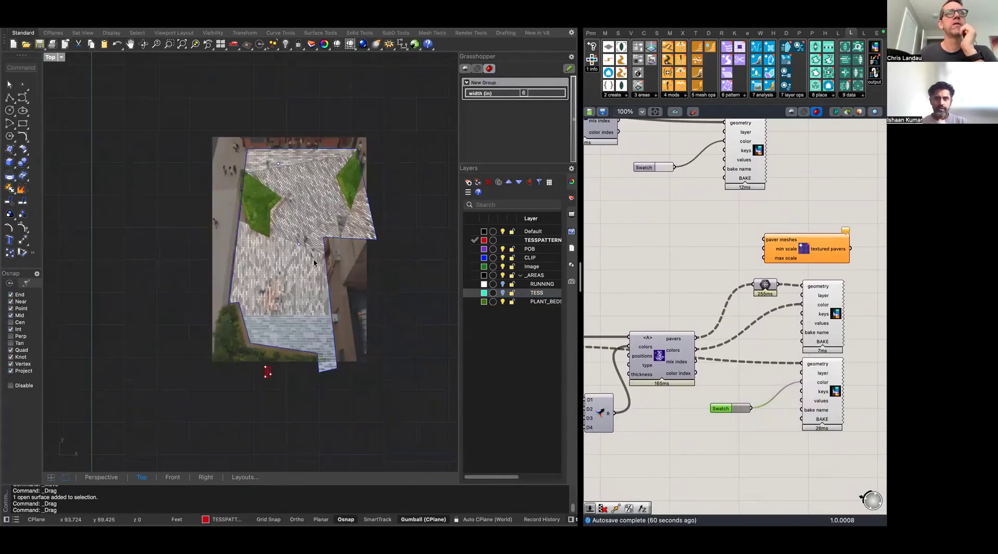
{"action": "scroll", "coordinate": [327, 258], "scroll_direction": "up", "scroll_amount": 3}
{"action": "left_click", "coordinate": [695, 152]}
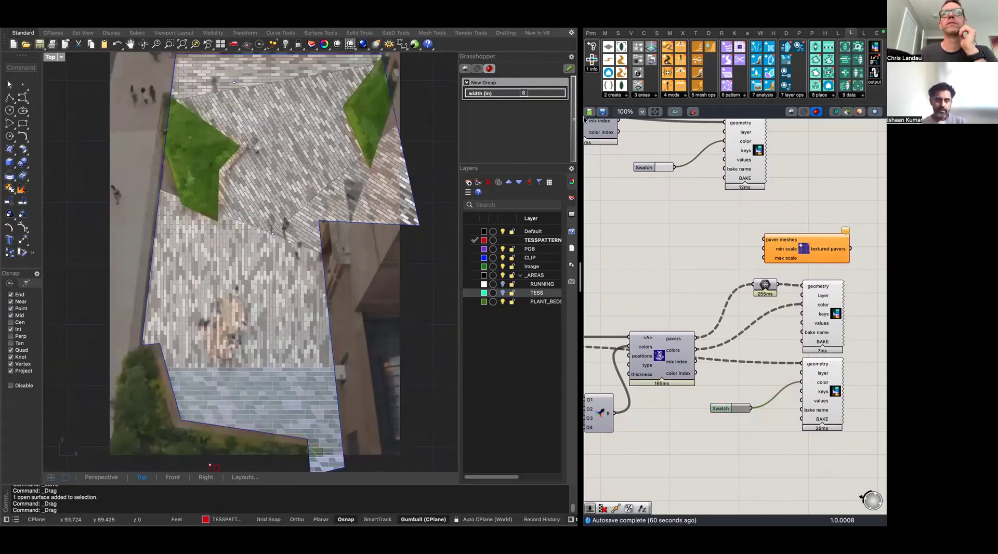
{"action": "left_click", "coordinate": [602, 113]}
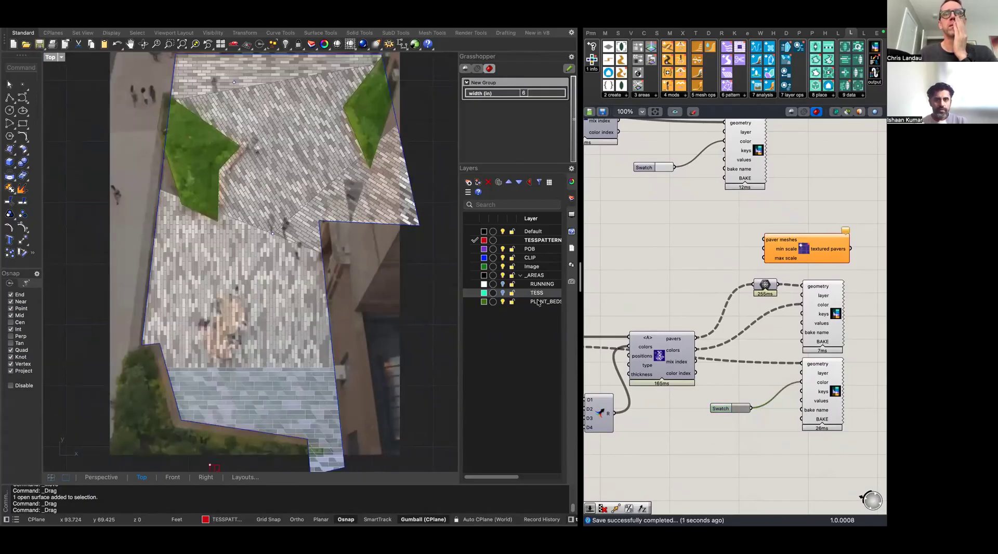
Add a new sublayer named BENCH under the _AREAS layer
{"action": "left_click", "coordinate": [498, 239]}
{"action": "left_click", "coordinate": [469, 182]}
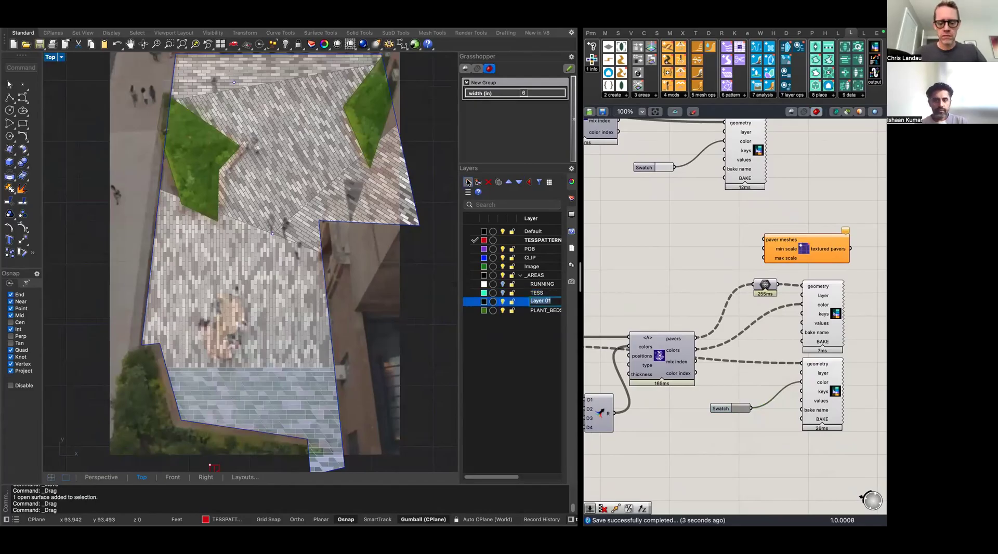
{"action": "type", "text": "BENCH"}
{"action": "key", "text": "Return"}
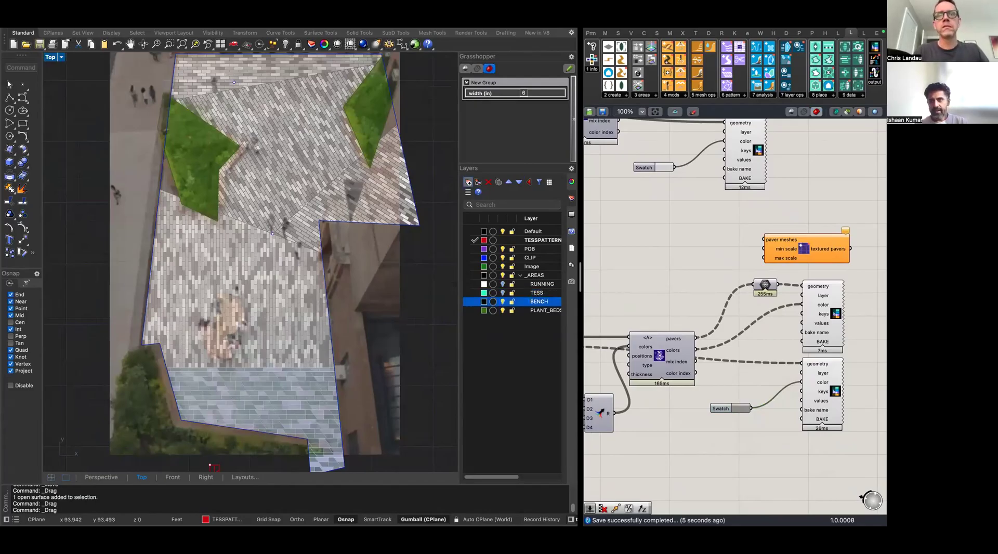
Set the BENCH layer's colour to orange and make it the current layer
{"action": "left_click", "coordinate": [485, 303]}
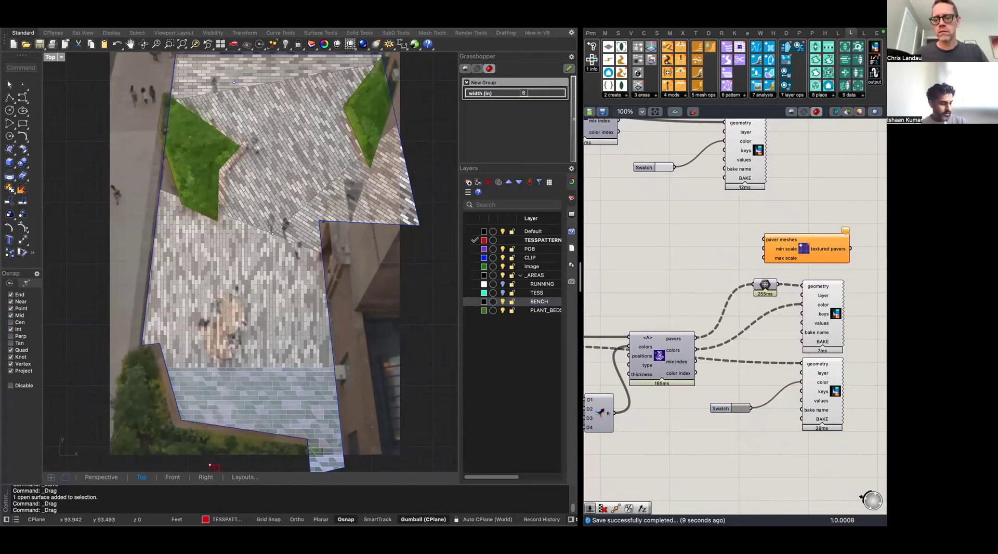
{"action": "left_click", "coordinate": [566, 310]}
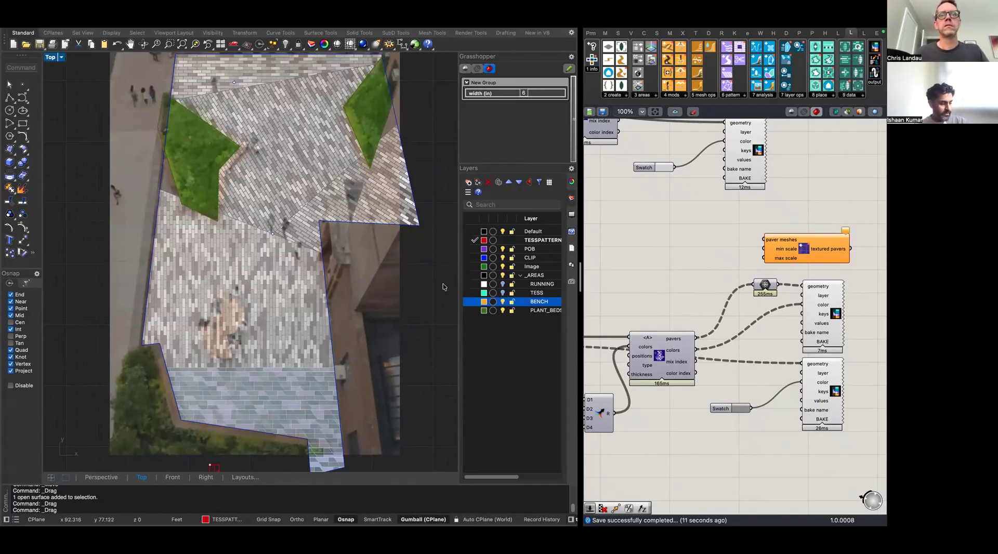
{"action": "left_click", "coordinate": [475, 303]}
Draw a closed, V-shaped bench outline as a polyline along the paving-side edge of the western plant bed
{"action": "right_click_drag", "start_coordinate": [274, 205], "coordinate": [256, 301]}
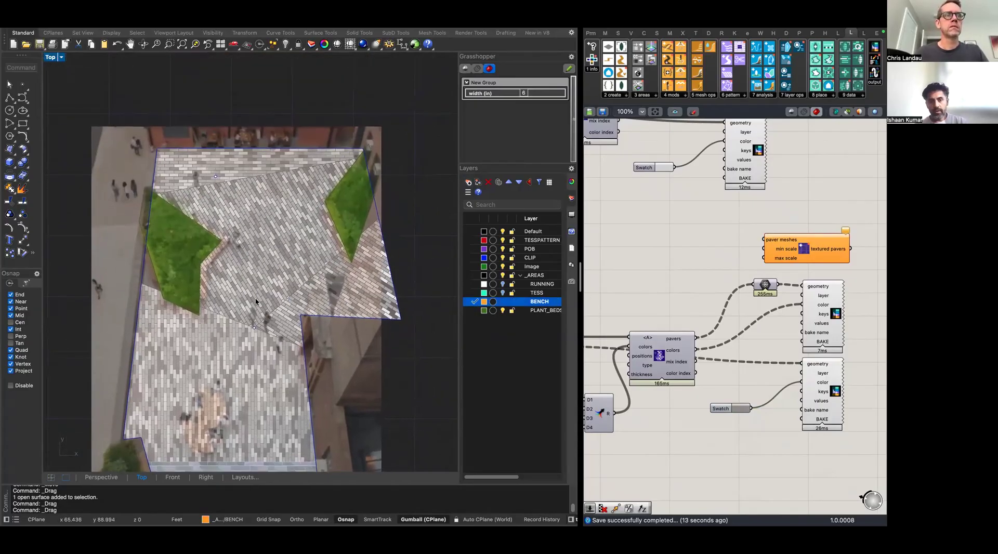
{"action": "type", "text": "PL"}
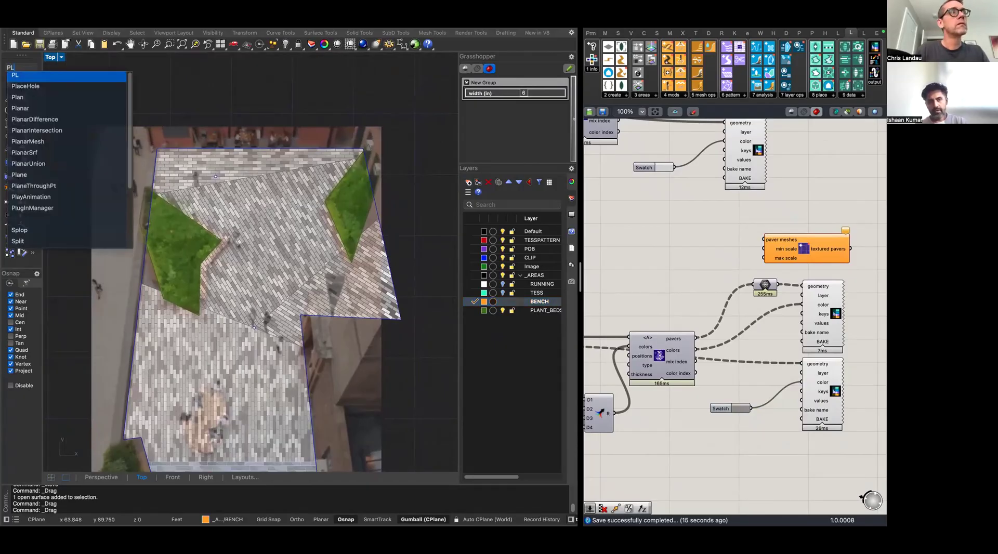
{"action": "key", "text": "BackSpace"}
{"action": "key", "text": "BackSpace"}
{"action": "type", "text": "Polyline"}
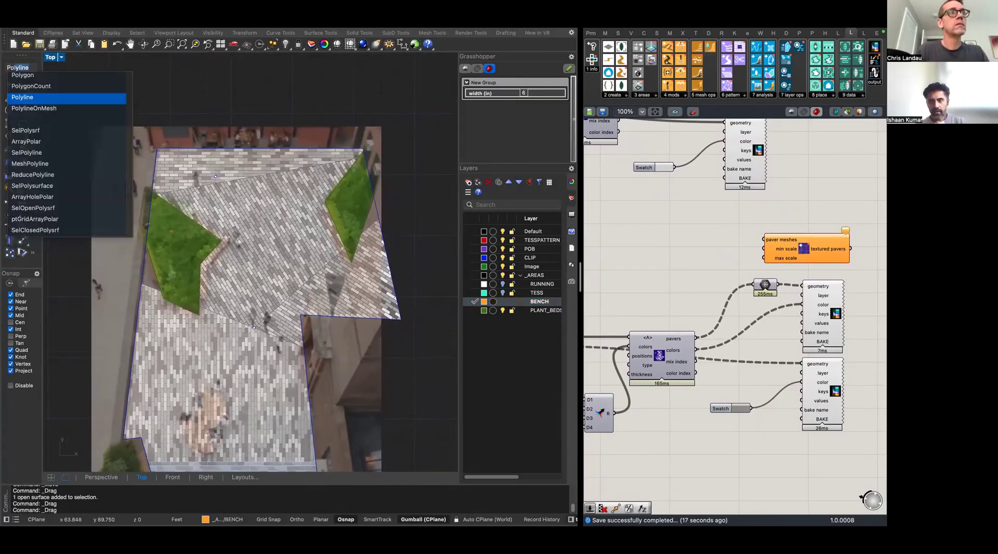
{"action": "key", "text": "Return"}
{"action": "left_click", "coordinate": [220, 237]}
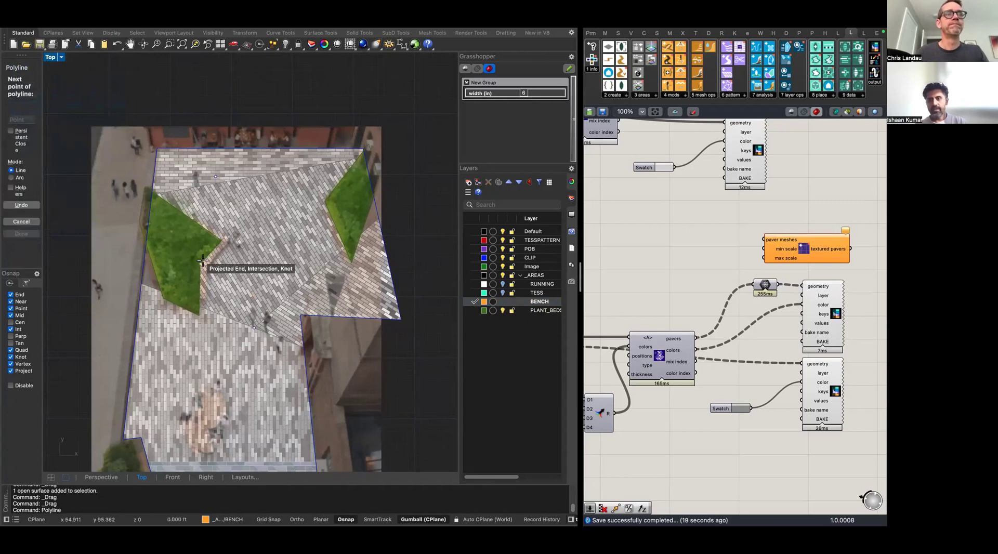
{"action": "left_click", "coordinate": [222, 239]}
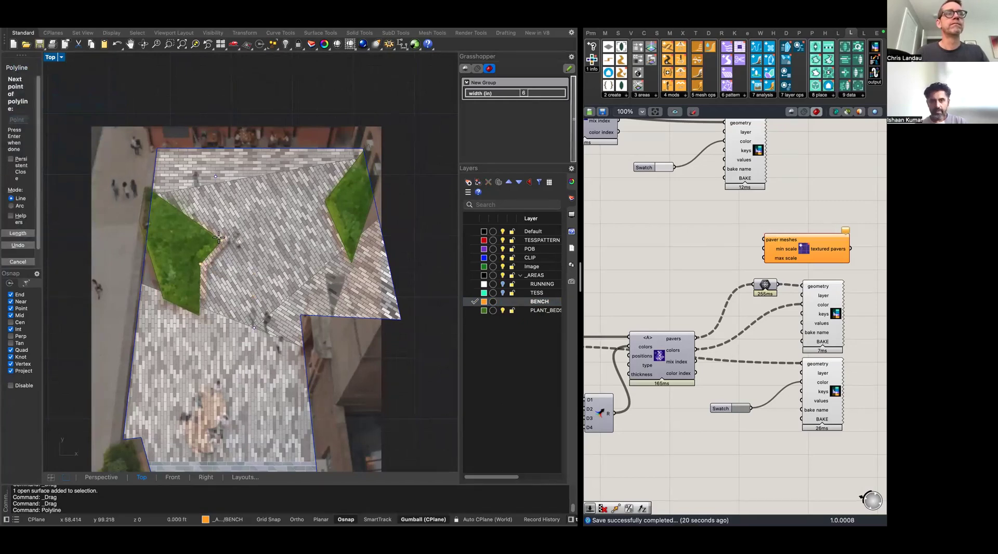
{"action": "left_click", "coordinate": [190, 217]}
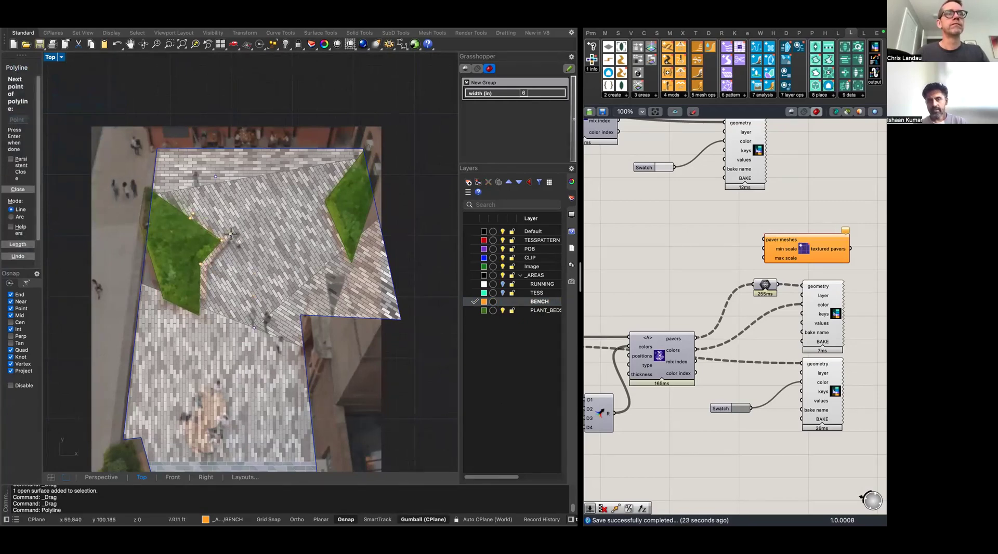
{"action": "left_click", "coordinate": [200, 297]}
{"action": "left_click", "coordinate": [199, 264]}
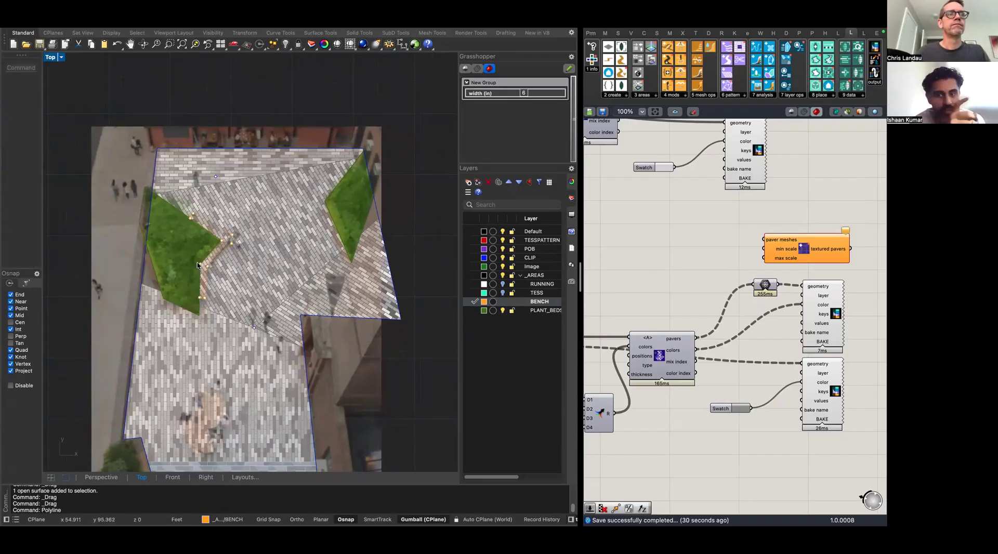
Select the bench outline curve, raise it above the paving in the Perspective view, and return to the full Top view
{"action": "left_click", "coordinate": [219, 260]}
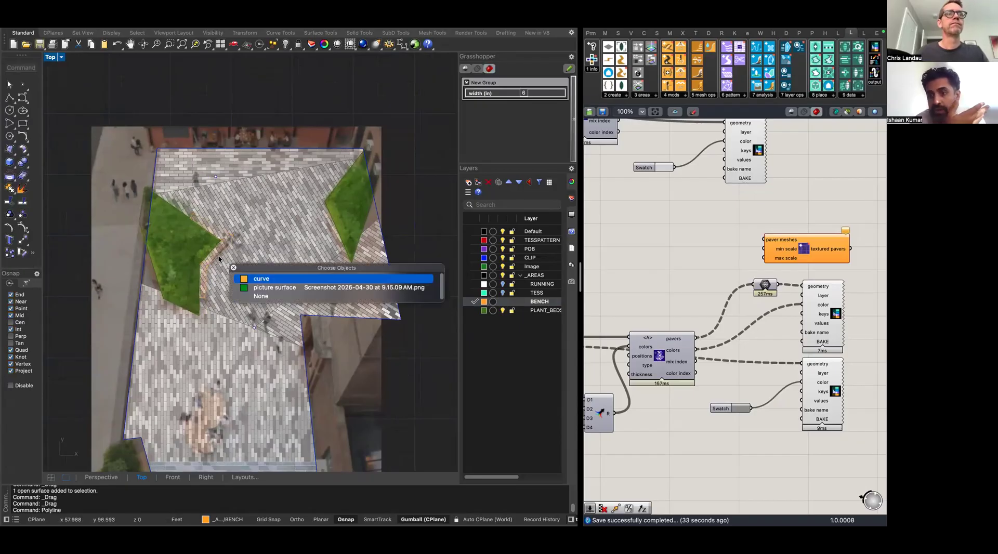
{"action": "key", "text": "Return"}
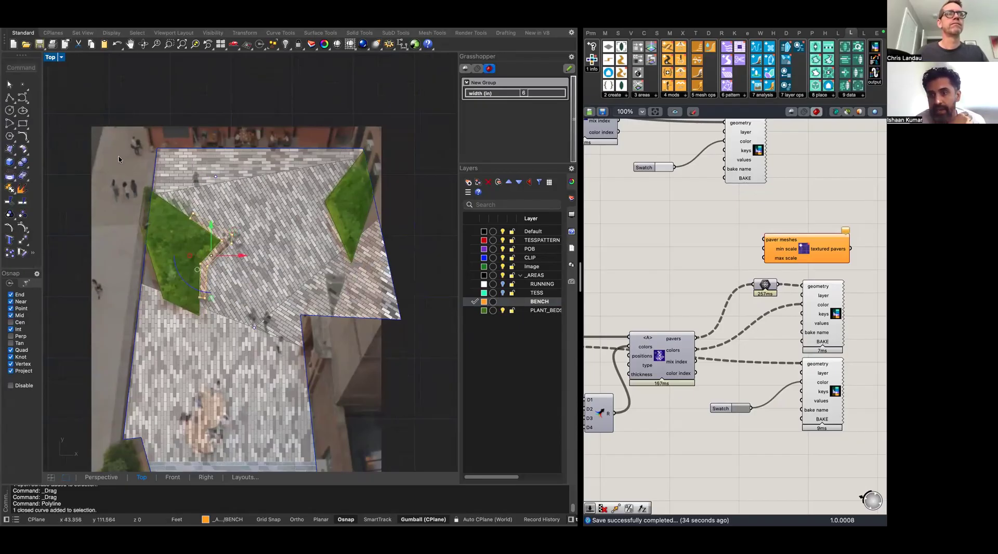
{"action": "double_click", "coordinate": [49, 58]}
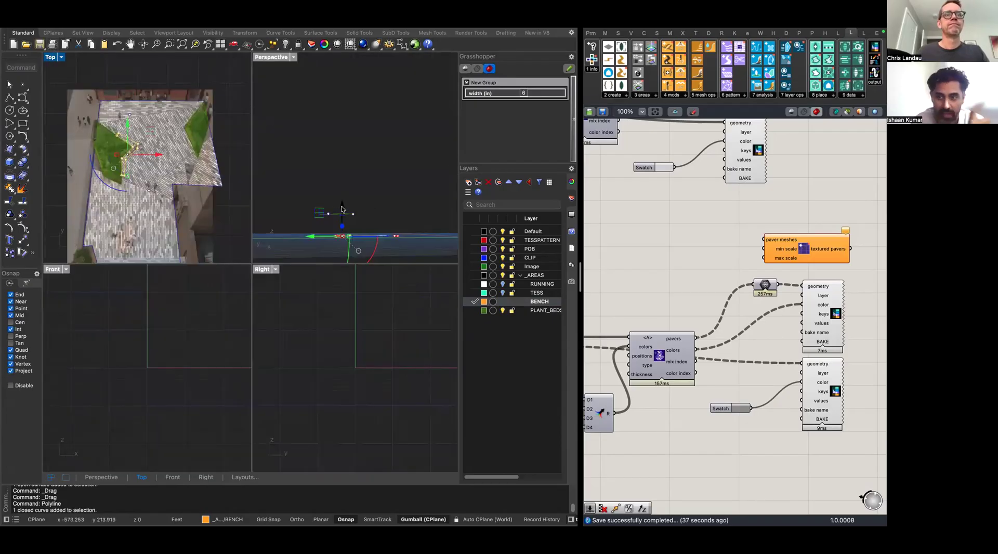
{"action": "mouse_move", "coordinate": [342, 205]}
{"action": "left_mouse_down"}
{"action": "mouse_move", "coordinate": [348, 180]}
{"action": "mouse_move", "coordinate": [343, 187]}
{"action": "left_mouse_up"}
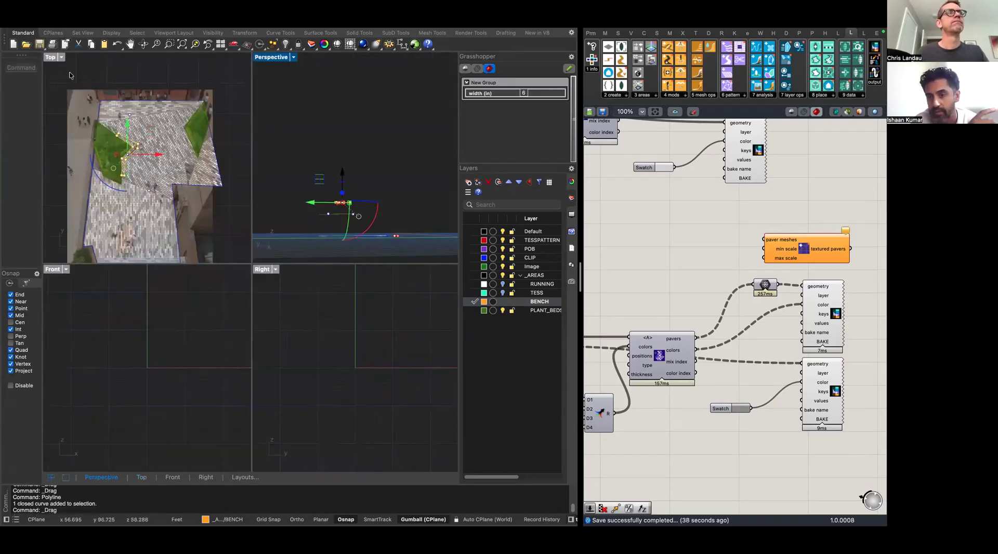
{"action": "double_click", "coordinate": [51, 57]}
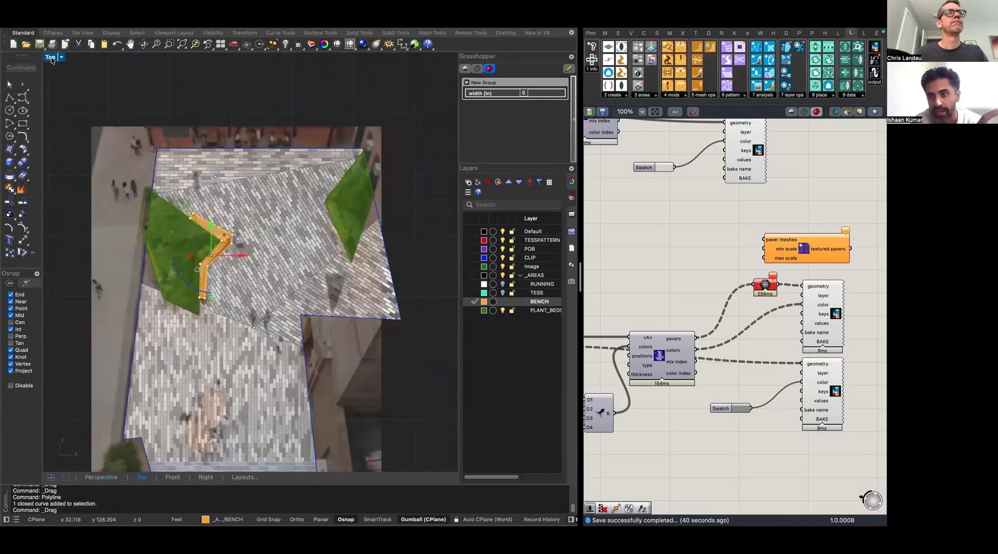
Turn on the RUNNING layer and examine how its area surfaces sit around the western plant bed and bench
{"action": "left_click", "coordinate": [420, 370]}
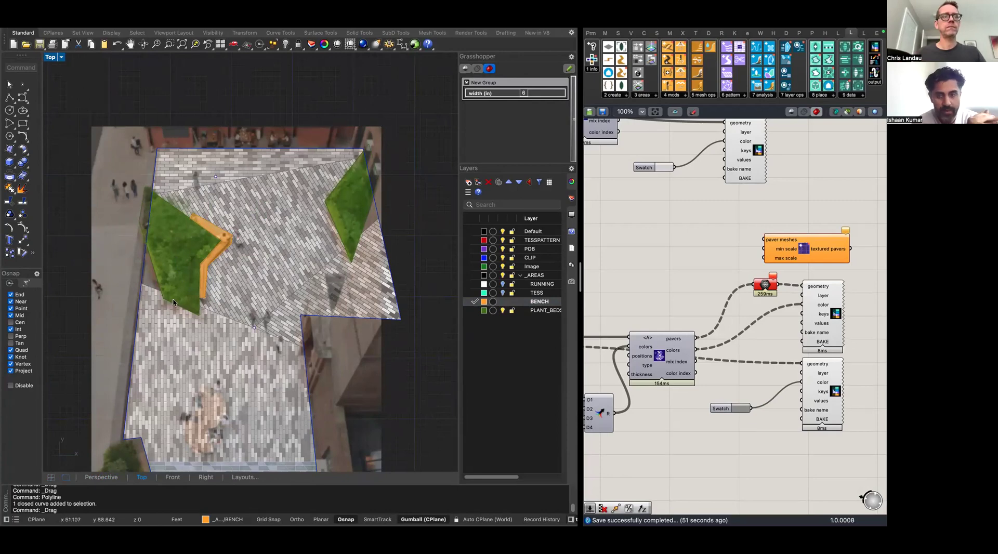
{"action": "left_click", "coordinate": [495, 303]}
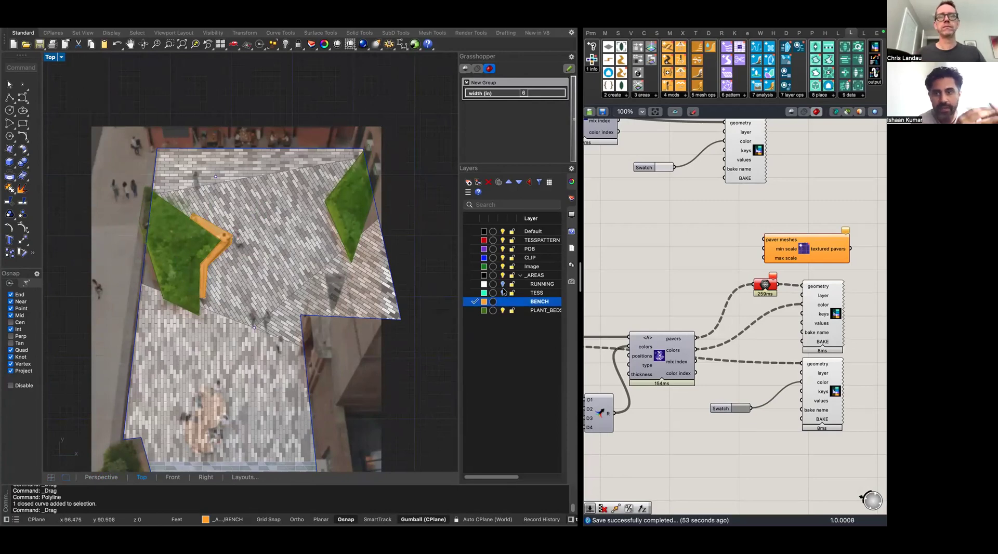
{"action": "left_click", "coordinate": [502, 285]}
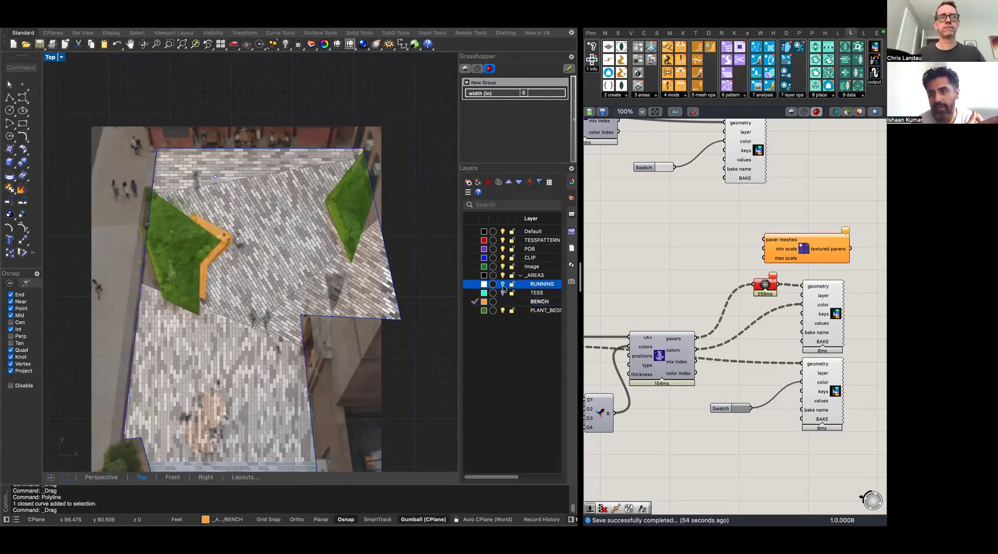
{"action": "left_click", "coordinate": [147, 287]}
{"action": "left_click", "coordinate": [203, 304]}
{"action": "scroll", "coordinate": [201, 311], "scroll_direction": "up", "scroll_amount": 3}
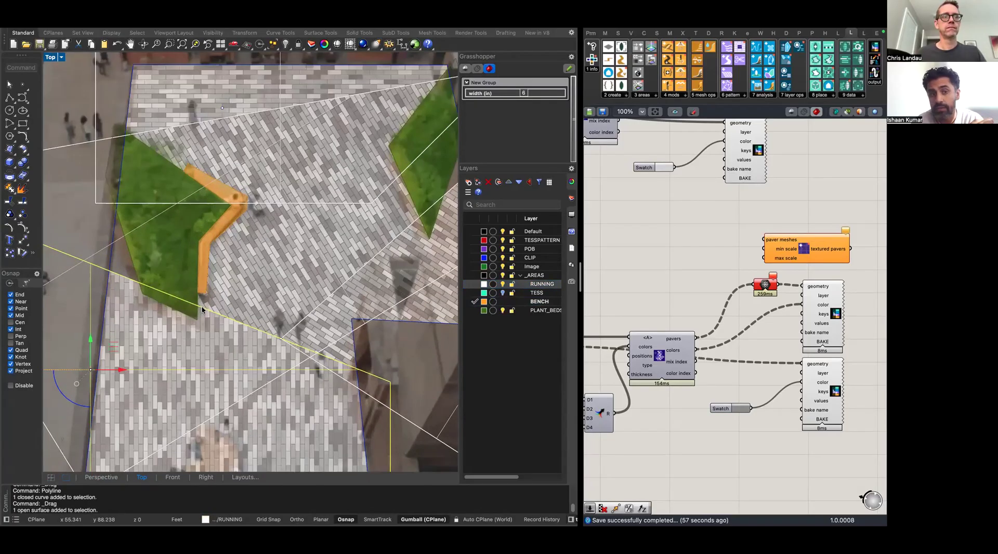
{"action": "scroll", "coordinate": [201, 306], "scroll_direction": "down", "scroll_amount": 3}
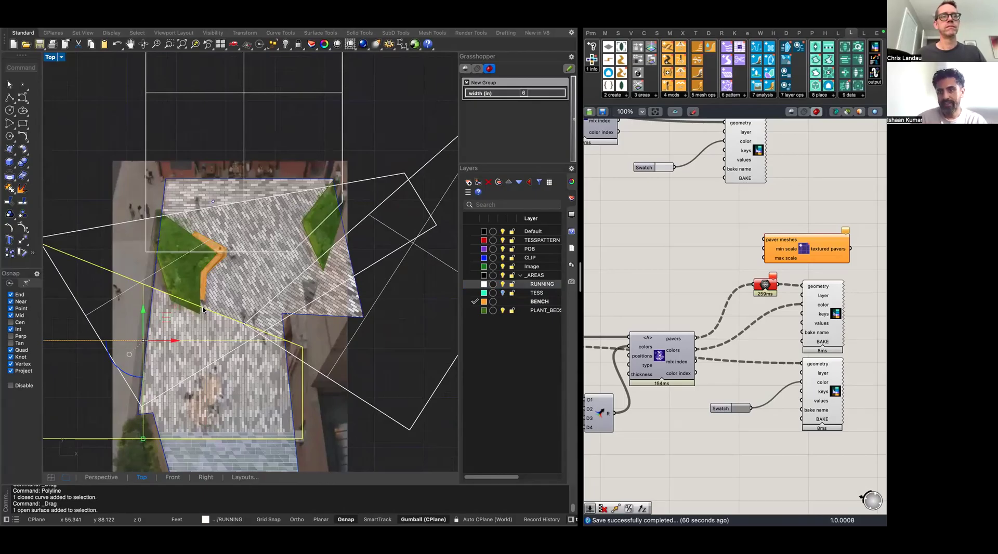
{"action": "left_click", "coordinate": [391, 350]}
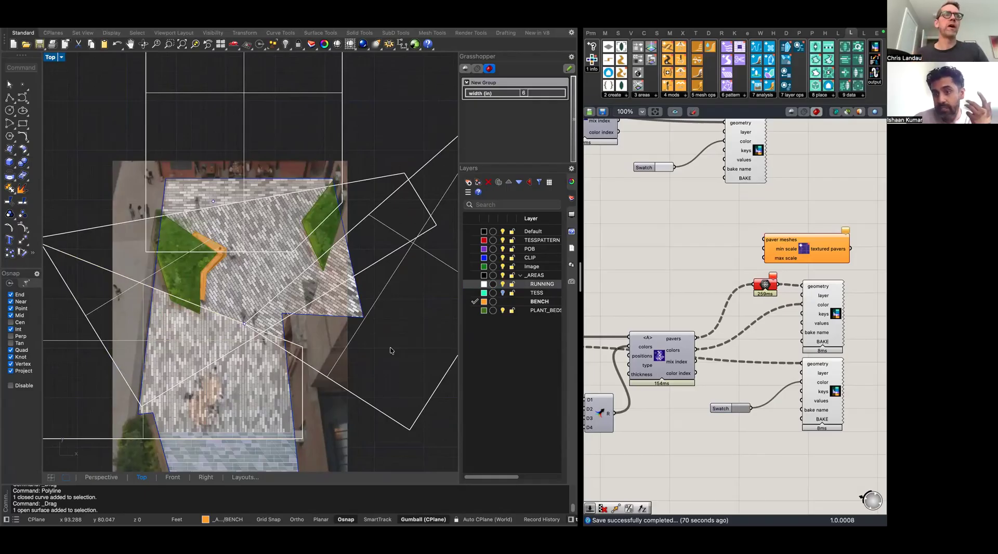
Open the full Perspective view and zoom to the selected clip boundary curve
{"action": "double_click", "coordinate": [52, 58]}
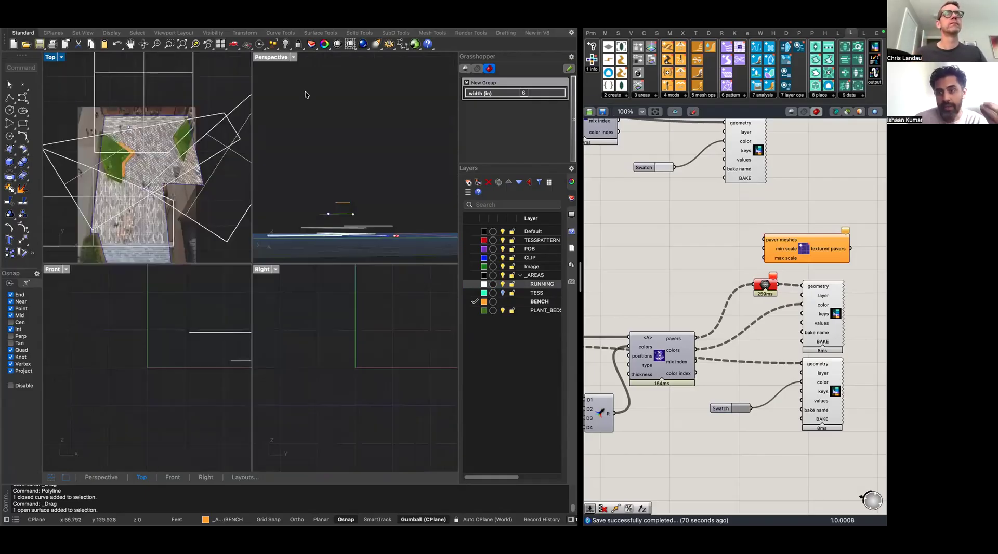
{"action": "double_click", "coordinate": [271, 57]}
{"action": "right_click_drag", "start_coordinate": [340, 313], "coordinate": [354, 373]}
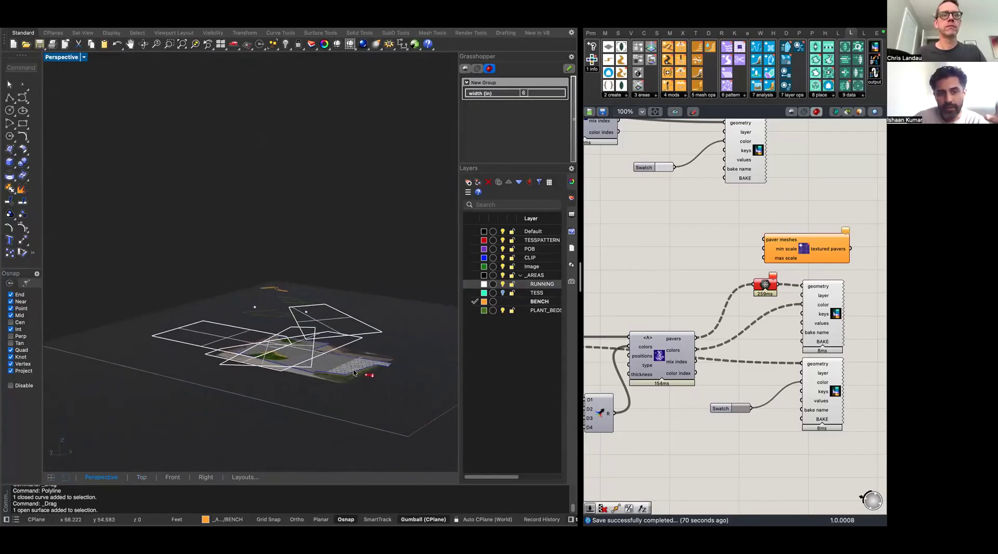
{"action": "left_click", "coordinate": [354, 373]}
{"action": "type", "text": "ZS"}
{"action": "key", "text": "Return"}
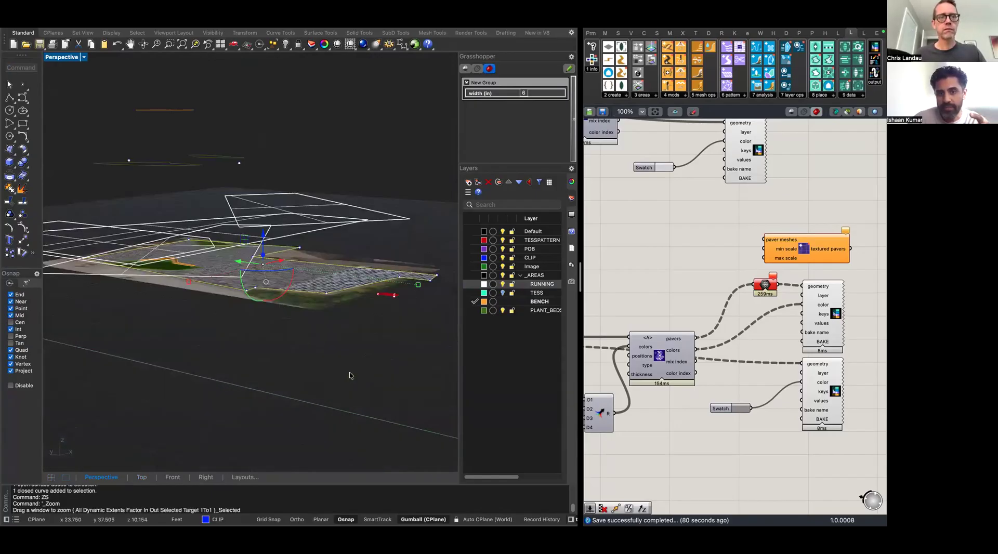
Hide the RUNNING, PLANT_BEDS and Image layers and inspect the paving, plant beds and bench in the Perspective view
{"action": "left_click", "coordinate": [503, 284]}
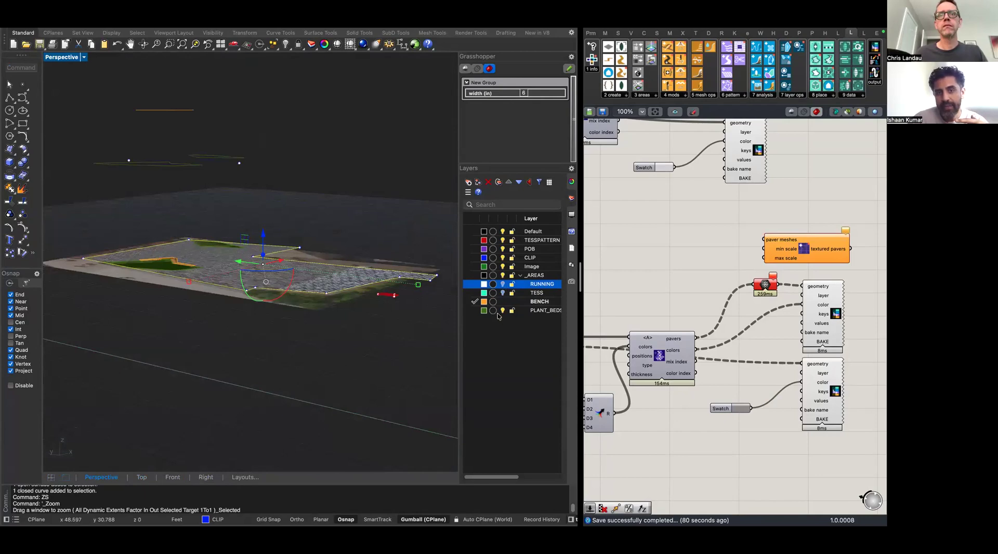
{"action": "left_click", "coordinate": [502, 311]}
{"action": "right_click_drag", "start_coordinate": [436, 250], "coordinate": [385, 268]}
{"action": "left_click", "coordinate": [416, 263]}
{"action": "left_click", "coordinate": [502, 266]}
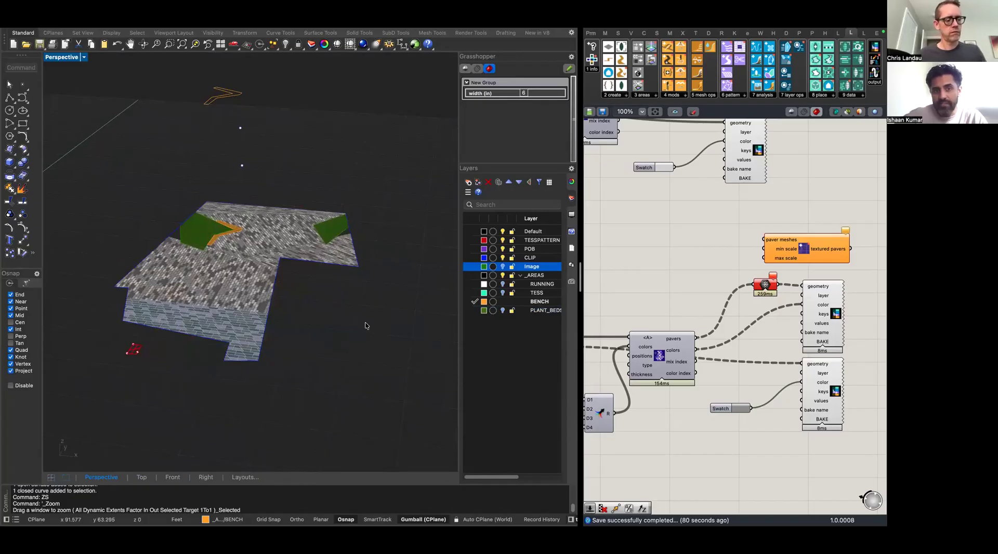
{"action": "right_click_drag", "start_coordinate": [365, 326], "coordinate": [366, 326]}
{"action": "scroll", "coordinate": [365, 326], "scroll_direction": "up", "scroll_amount": 10}
{"action": "scroll", "coordinate": [365, 326], "scroll_direction": "up", "scroll_amount": 4}
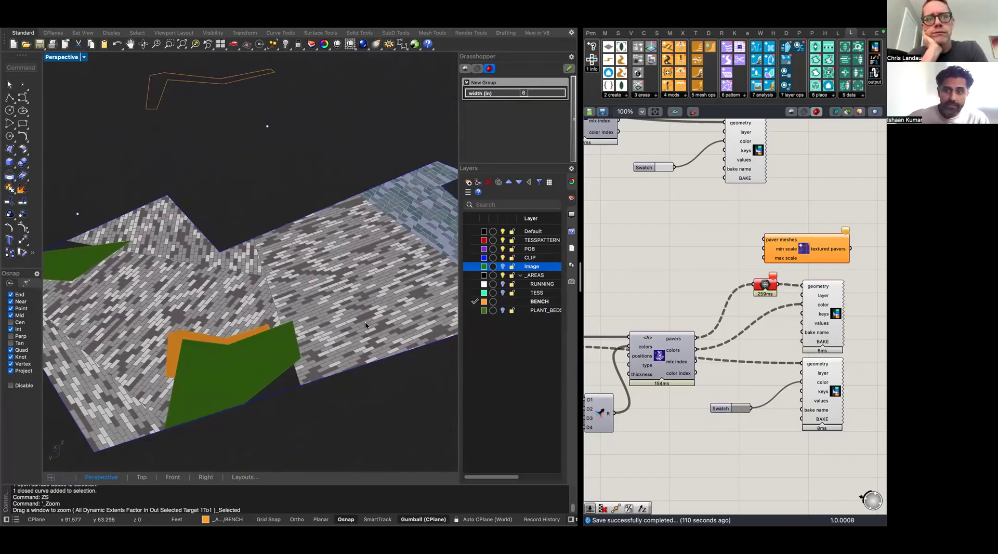
Show the RUNNING layer in the full Top view and, on the Default layer, draw a line across the central running surface through the western plant bed
{"action": "double_click", "coordinate": [62, 58]}
{"action": "double_click", "coordinate": [52, 57]}
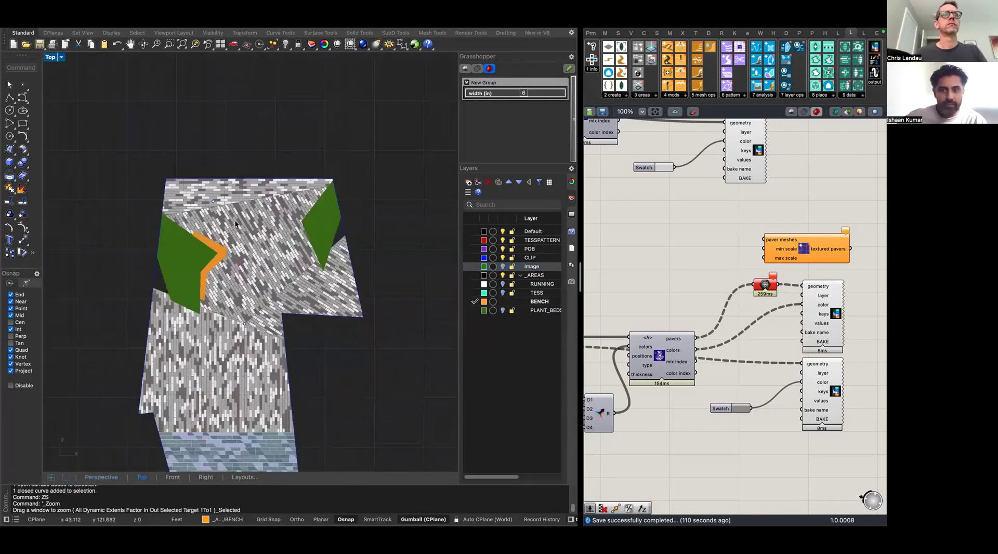
{"action": "left_click", "coordinate": [502, 286]}
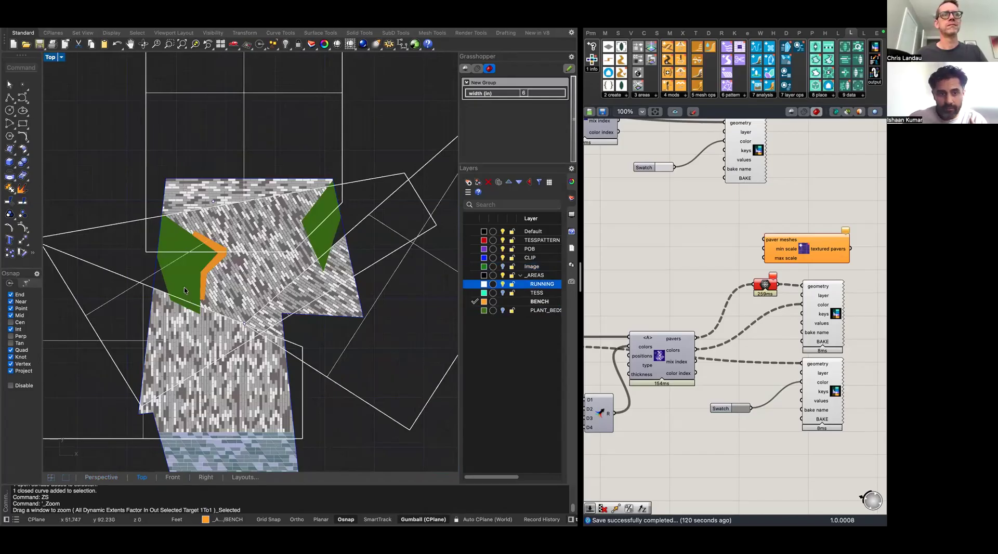
{"action": "type", "text": "line"}
{"action": "key", "text": "Return"}
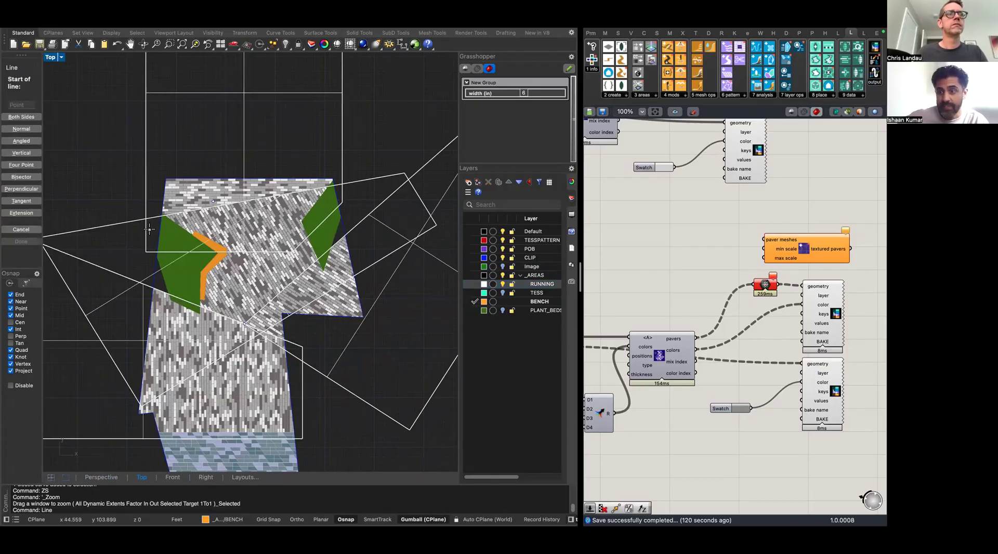
{"action": "left_click", "coordinate": [157, 216]}
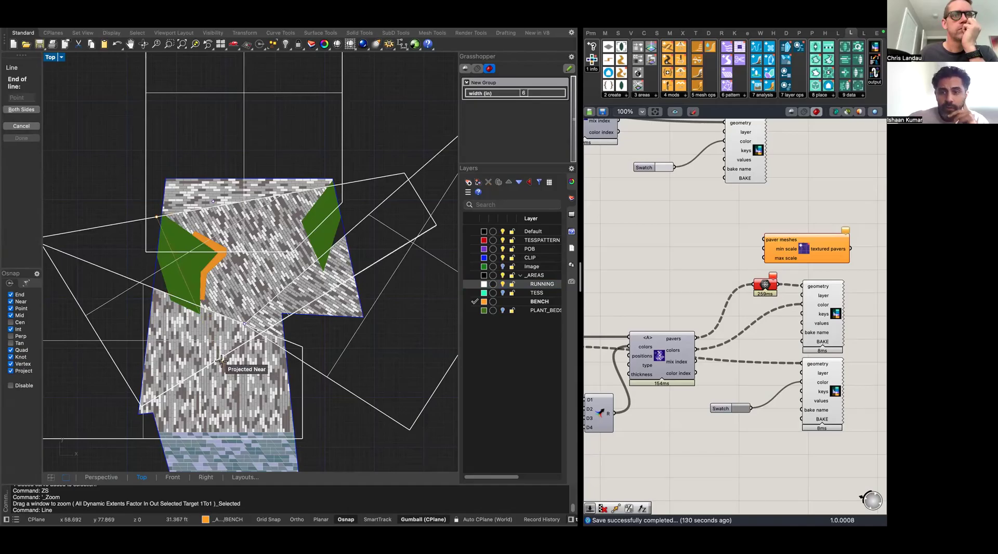
{"action": "left_click", "coordinate": [474, 233]}
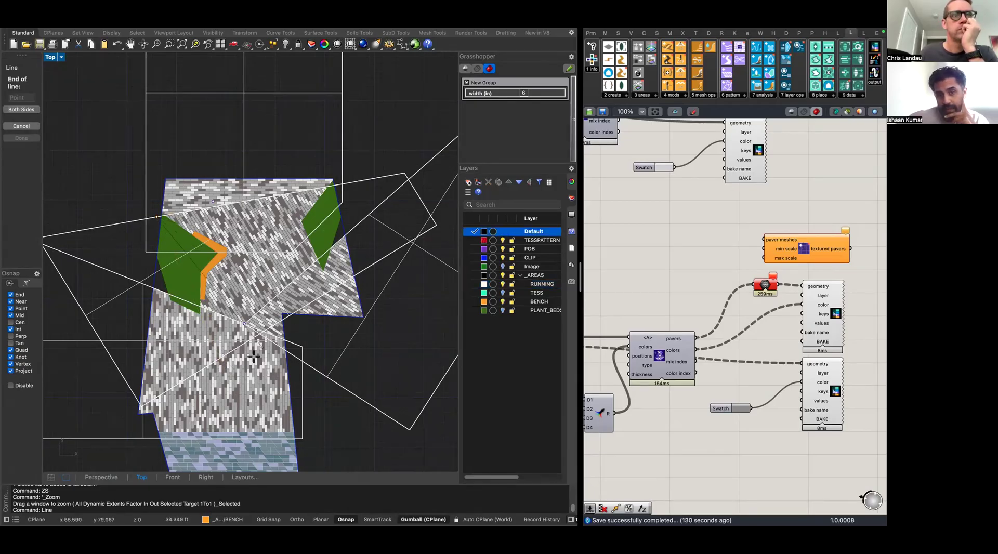
{"action": "left_click", "coordinate": [217, 358]}
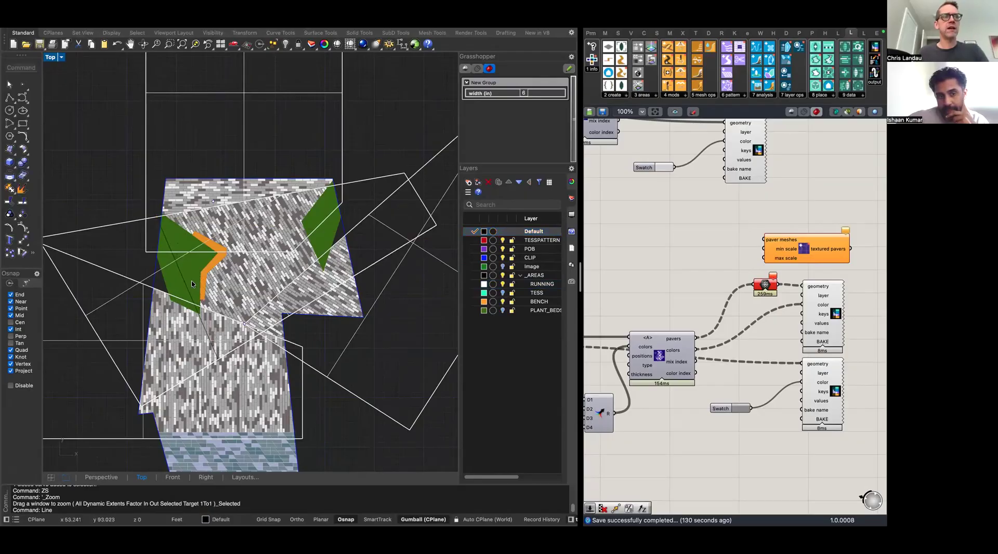
Split the central running surface with the new line and delete the cutting line
{"action": "left_click", "coordinate": [186, 285]}
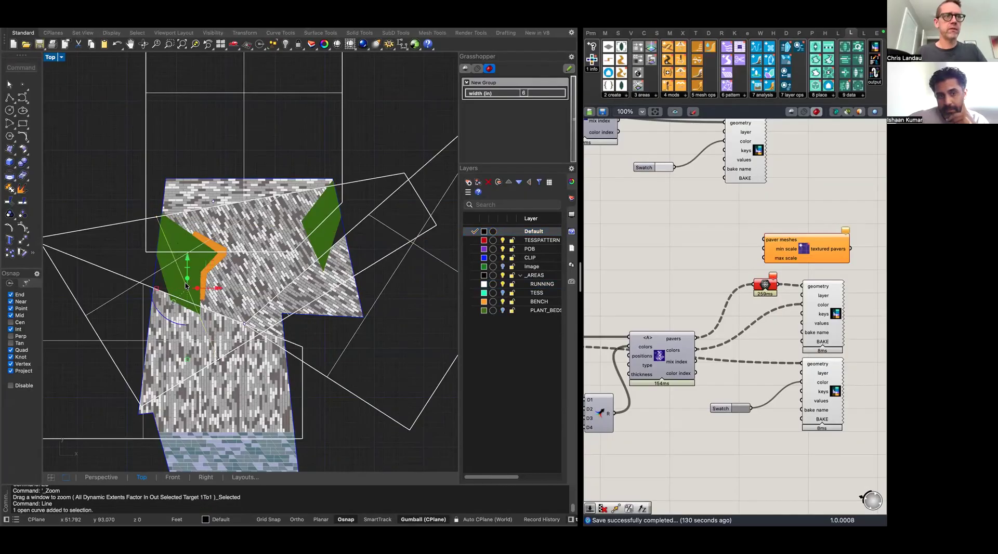
{"action": "left_click", "coordinate": [132, 223]}
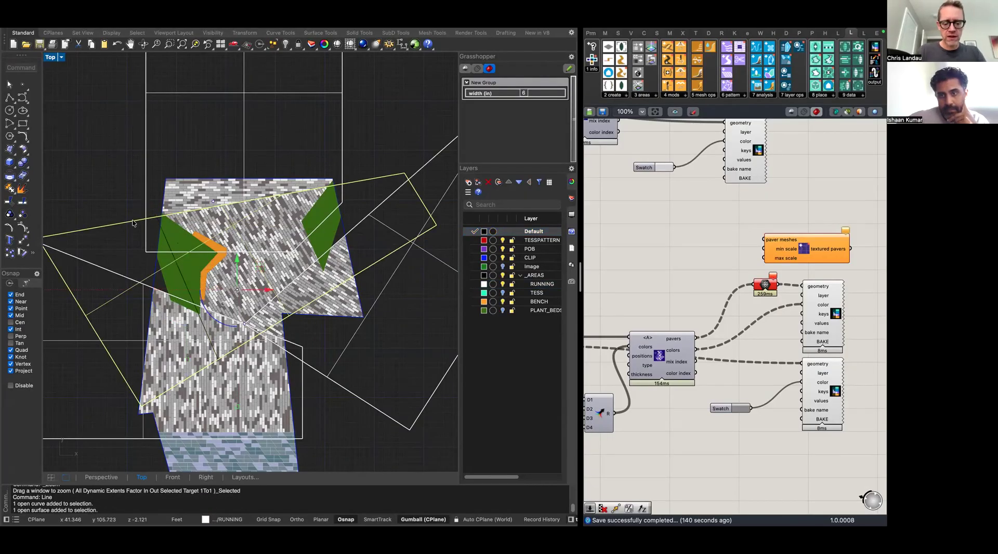
{"action": "type", "text": "sp"}
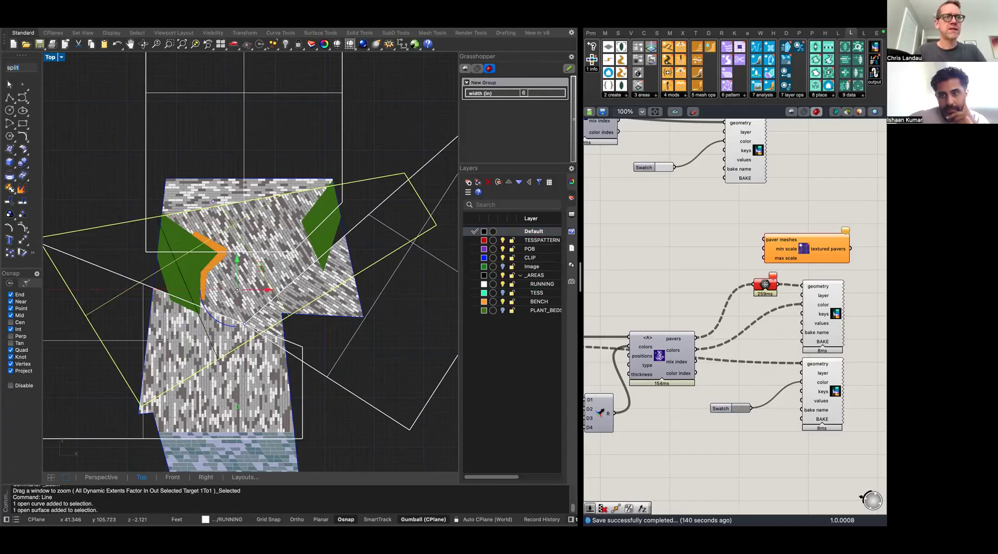
{"action": "type", "text": "lit"}
{"action": "key", "text": "Return"}
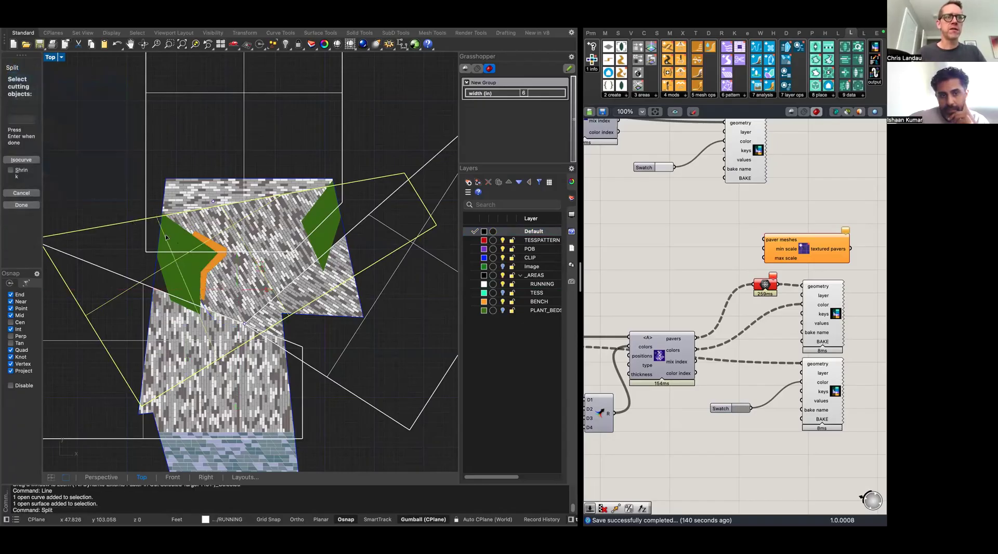
{"action": "key", "text": "Return"}
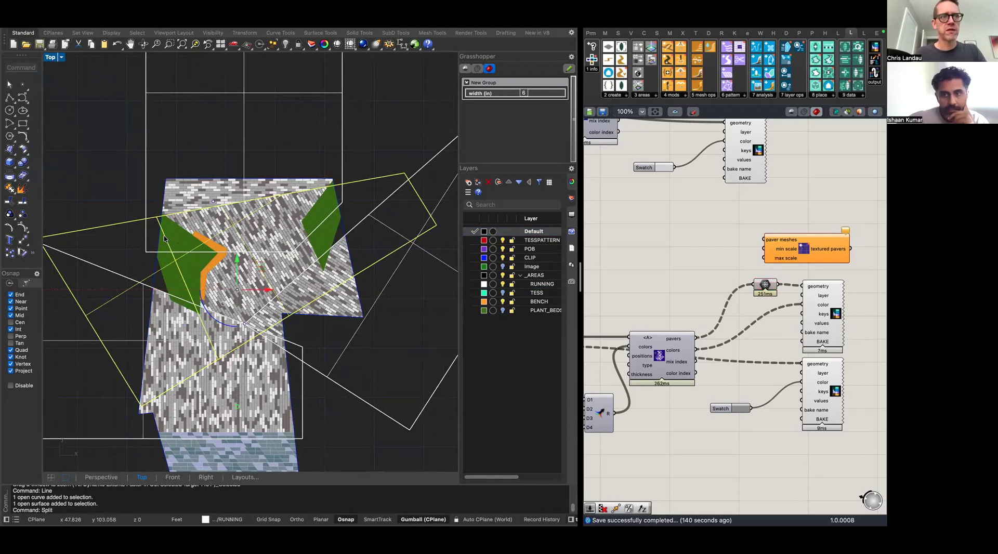
{"action": "left_click", "coordinate": [164, 239]}
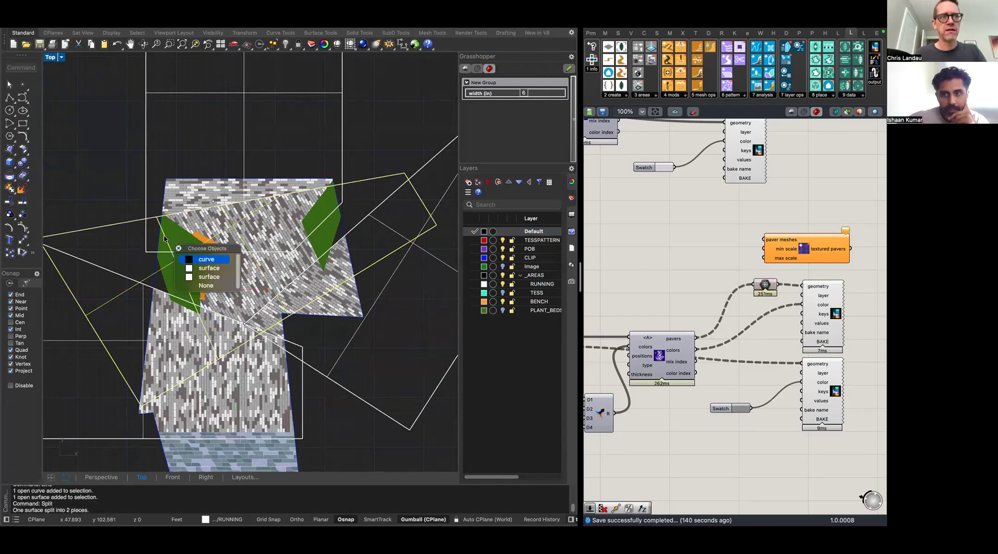
{"action": "left_click", "coordinate": [196, 259]}
{"action": "key", "text": "Delete"}
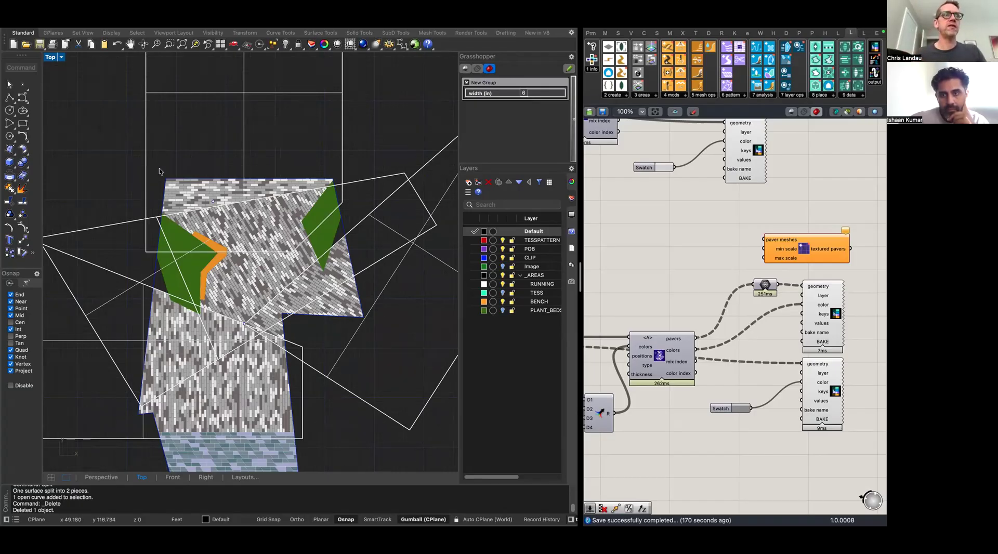
Scale down the western piece of the split running surface about a point inside the western plant bed, and leave it selected
{"action": "left_click", "coordinate": [128, 225]}
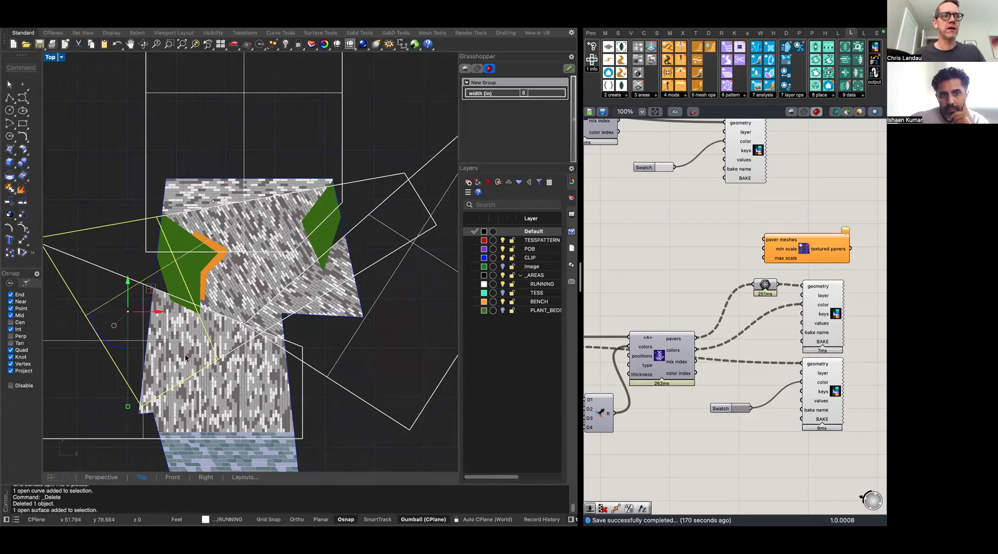
{"action": "type", "text": "S"}
{"action": "key", "text": "Return"}
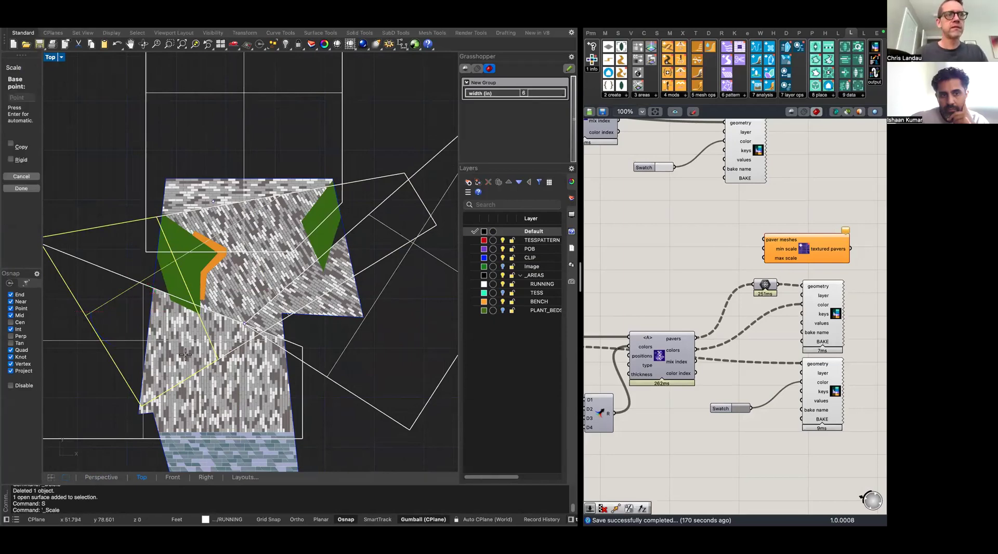
{"action": "left_click", "coordinate": [179, 269]}
{"action": "left_click", "coordinate": [69, 399]}
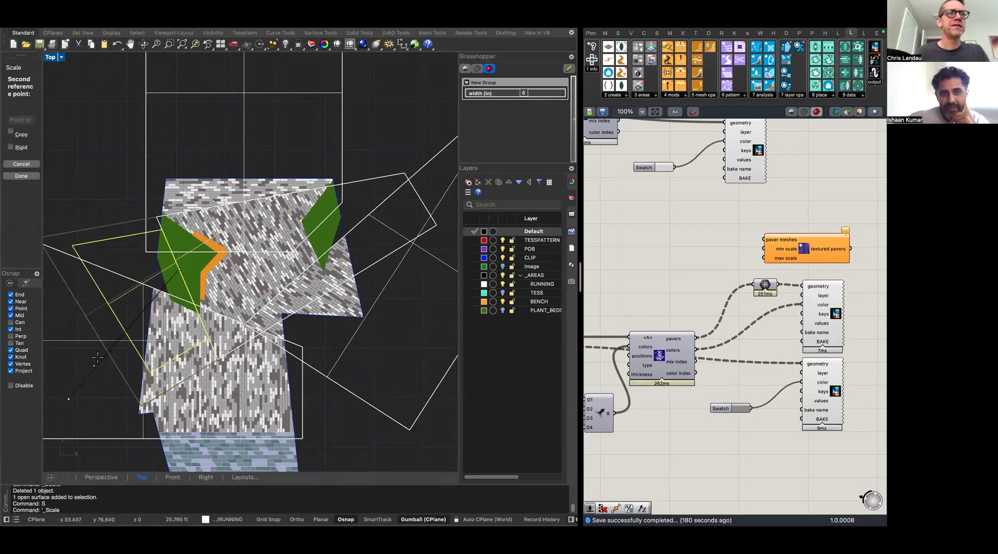
{"action": "left_click", "coordinate": [115, 341]}
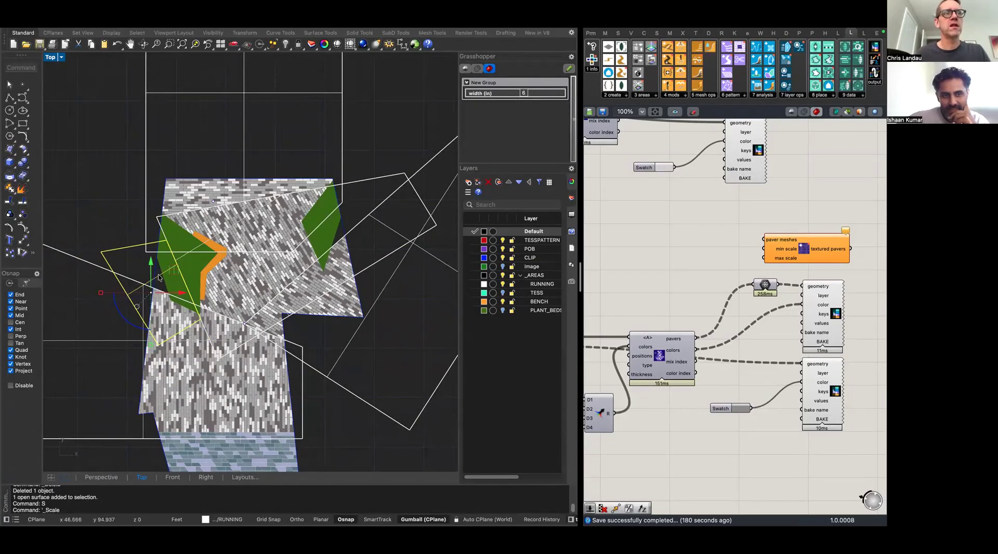
{"action": "key", "text": "Escape"}
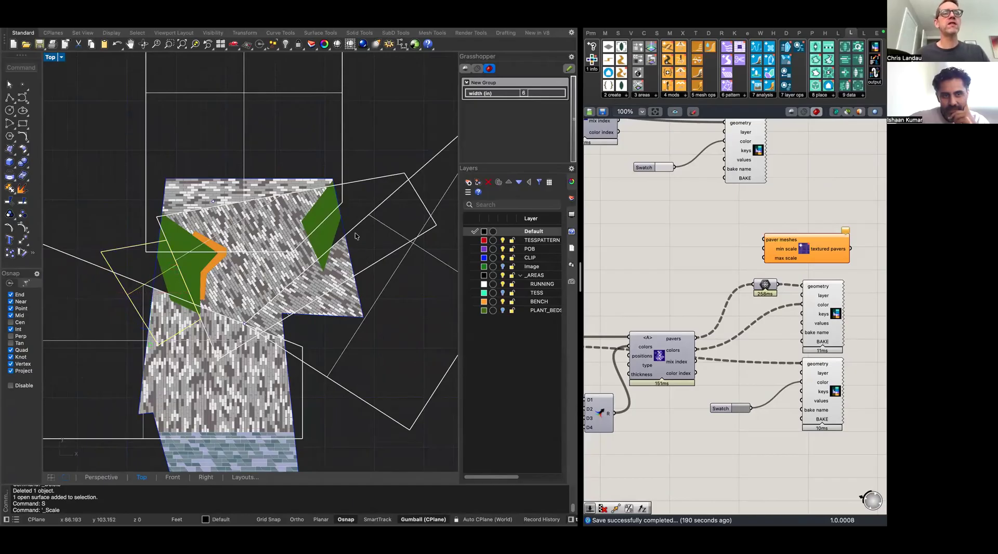
{"action": "right_click_drag", "start_coordinate": [374, 273], "coordinate": [354, 297]}
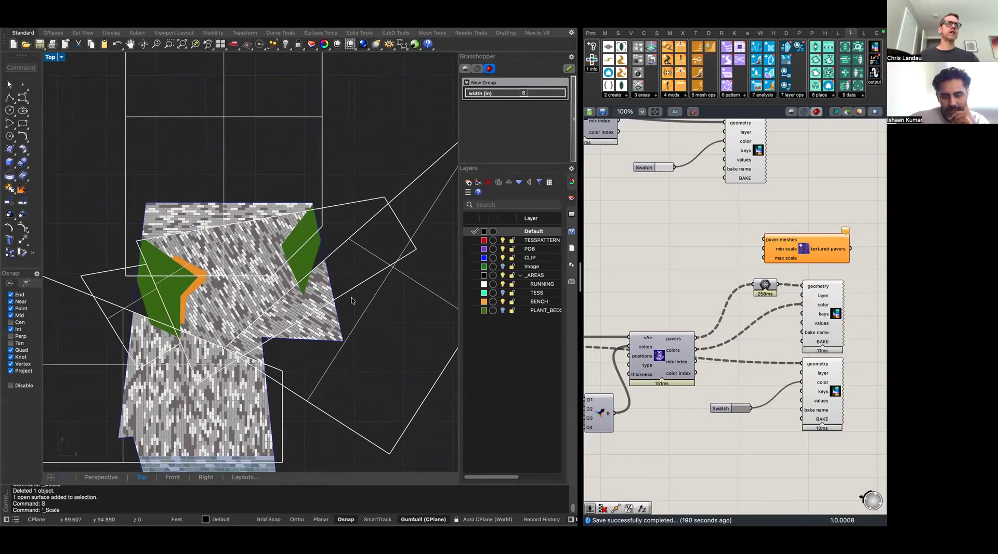
{"action": "left_click", "coordinate": [89, 274]}
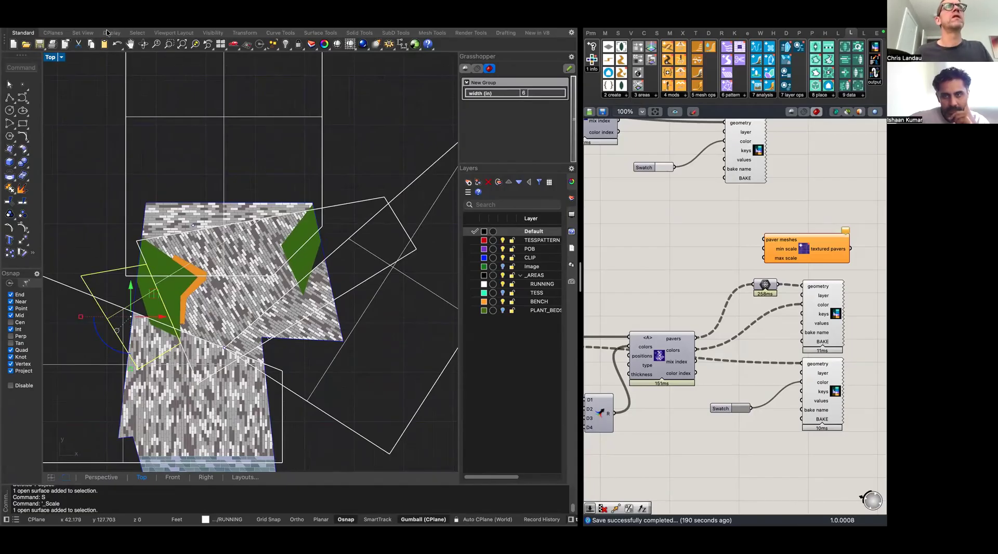
{"action": "mouse_move", "coordinate": [53, 35]}
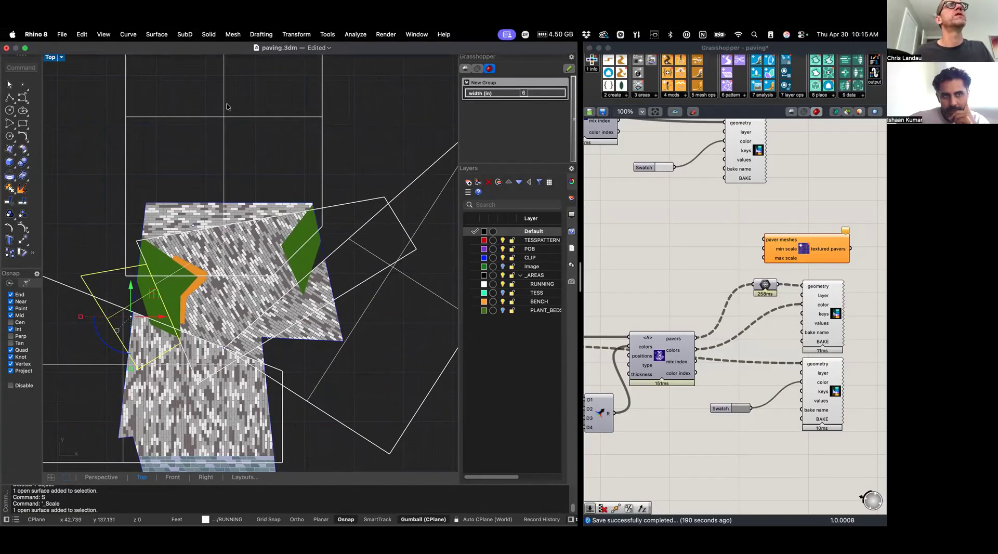
{"action": "left_click", "coordinate": [166, 35]}
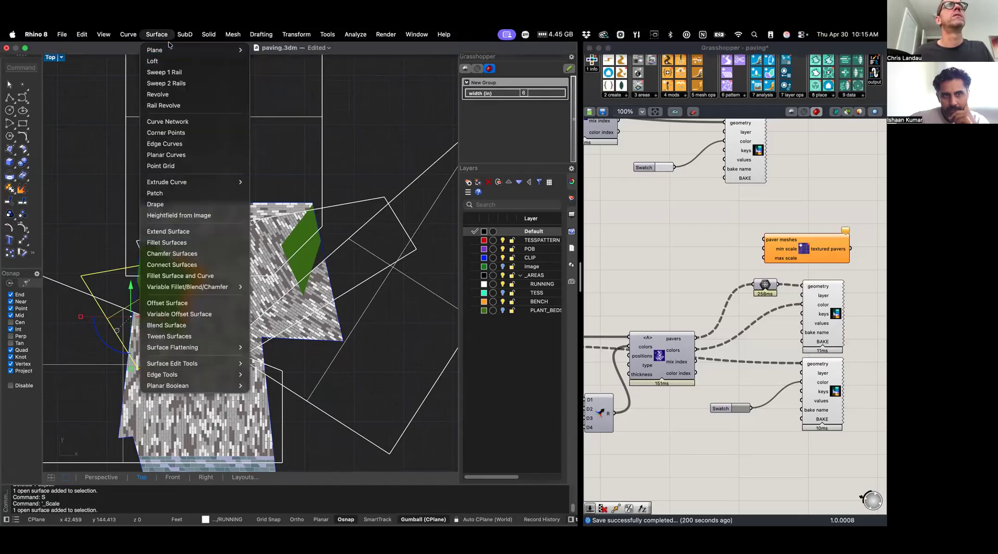
{"action": "key", "text": "Escape"}
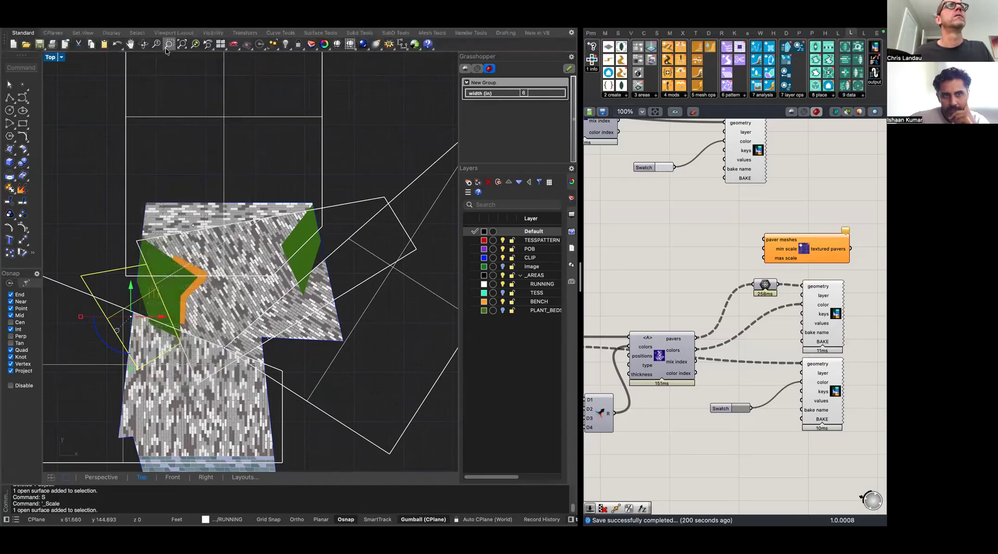
Shrink the selected trimmed western running surface with ShrinkTrimmedSrf and clear the selection
{"action": "left_click", "coordinate": [322, 35]}
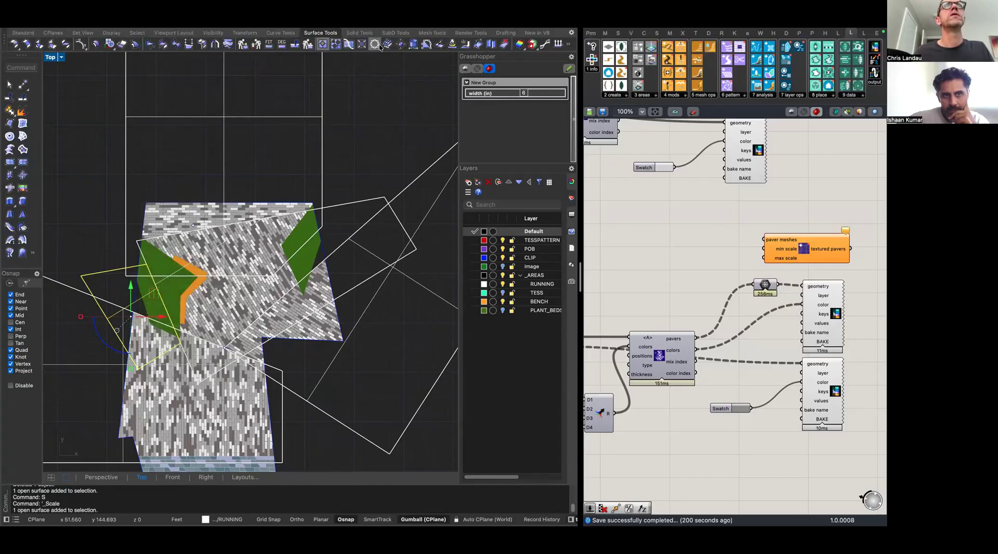
{"action": "left_click", "coordinate": [362, 45]}
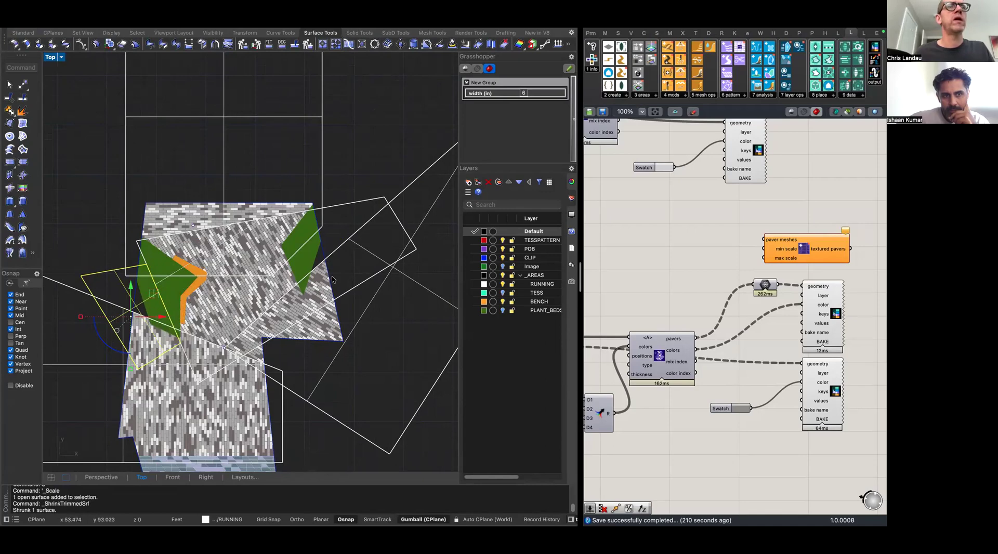
{"action": "left_click", "coordinate": [372, 151]}
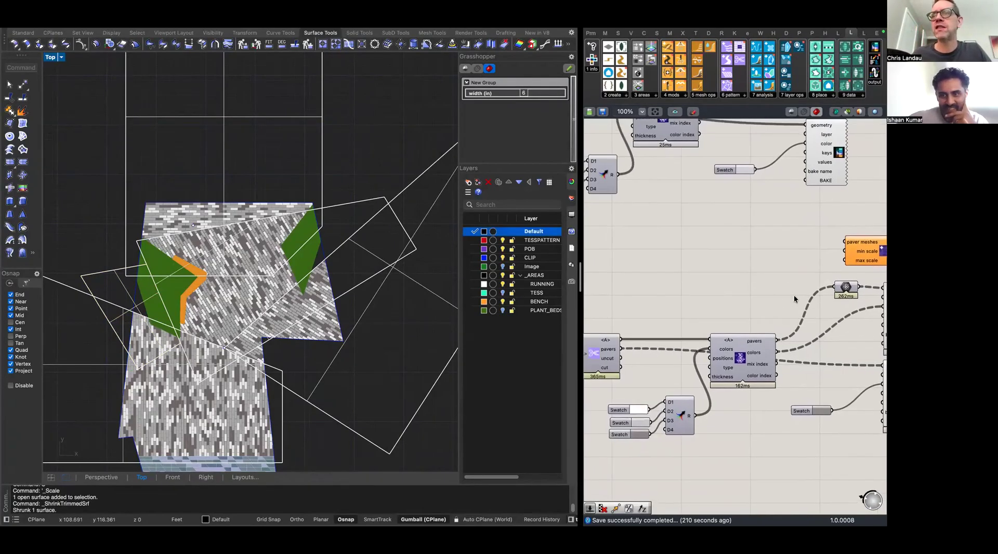
{"action": "scroll", "coordinate": [794, 294], "scroll_direction": "down", "scroll_amount": 5}
{"action": "scroll", "coordinate": [681, 298], "scroll_direction": "up", "scroll_amount": 5}
{"action": "right_click_drag", "start_coordinate": [652, 315], "coordinate": [724, 313]}
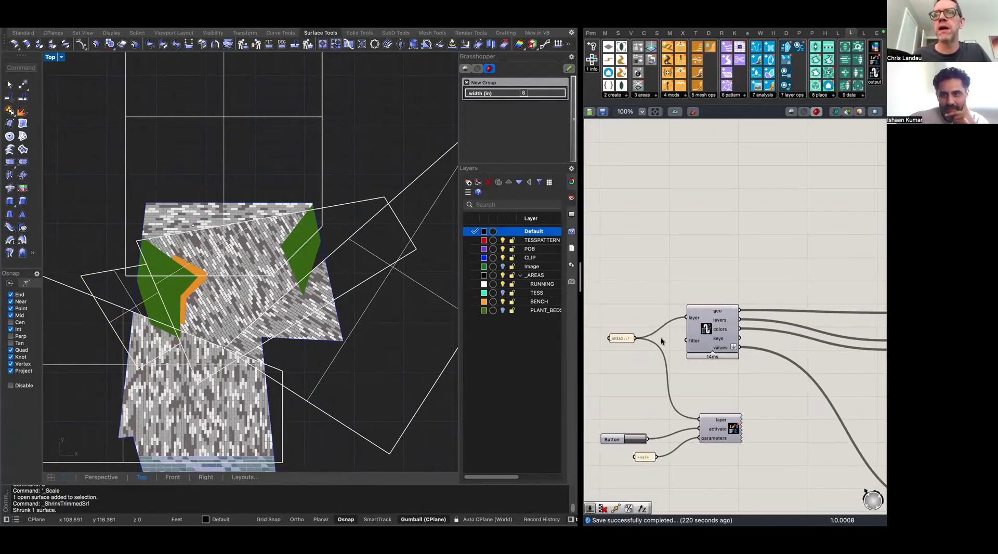
{"action": "left_click_drag", "start_coordinate": [638, 339], "coordinate": [666, 329]}
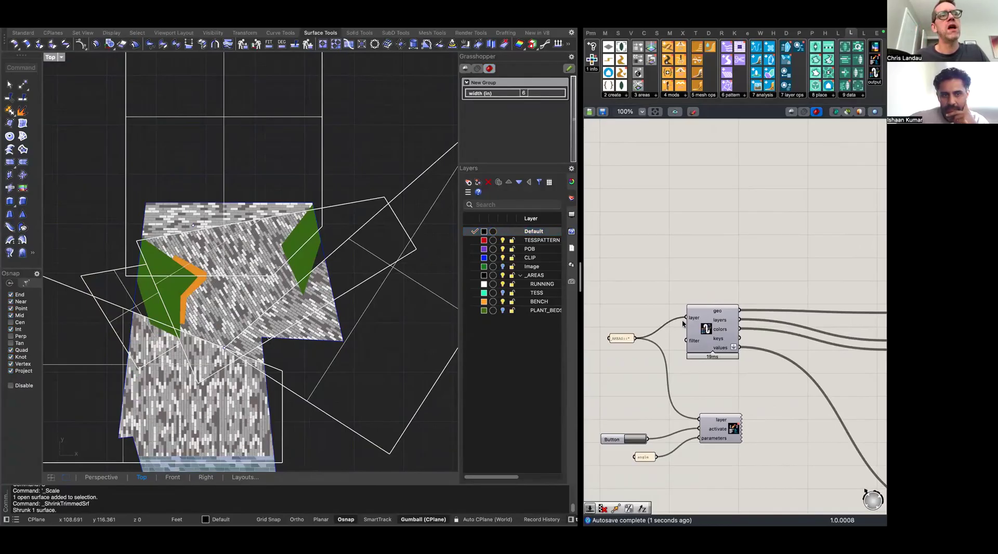
Select the small western running surface, raise it vertically in the Perspective view of the four-view layout, and deselect it
{"action": "left_click", "coordinate": [103, 272]}
{"action": "double_click", "coordinate": [50, 56]}
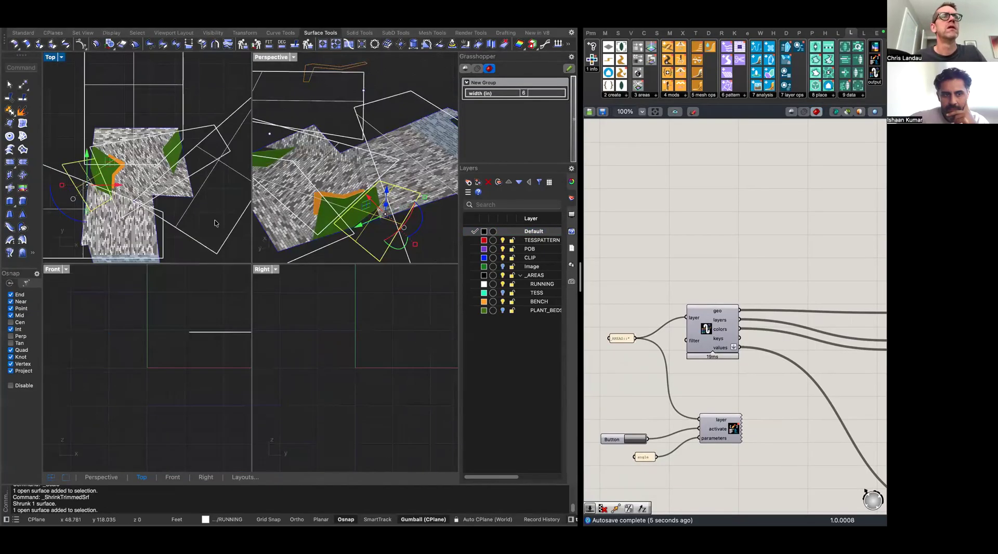
{"action": "right_click_drag", "start_coordinate": [368, 223], "coordinate": [376, 130]}
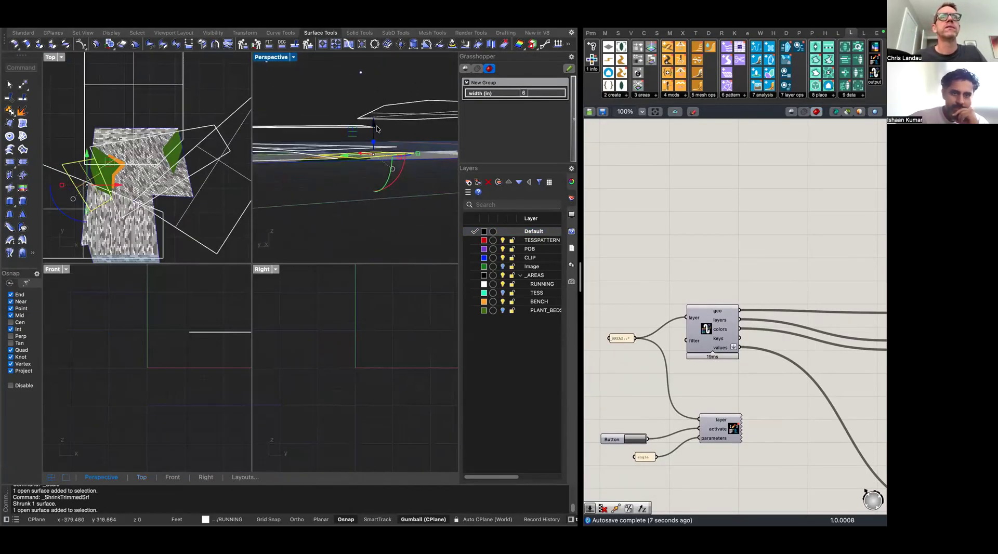
{"action": "left_click_drag", "start_coordinate": [374, 126], "coordinate": [374, 115]}
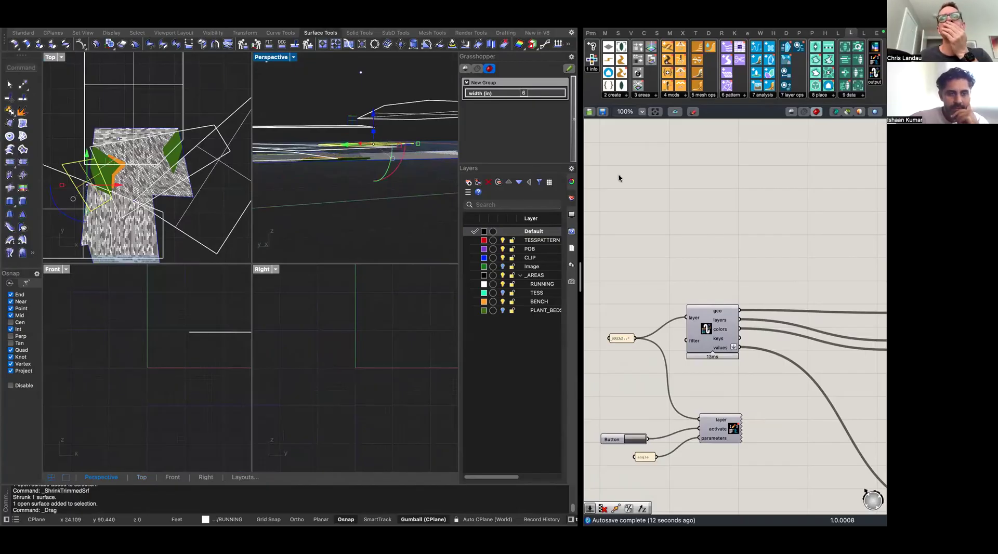
{"action": "left_click", "coordinate": [310, 87]}
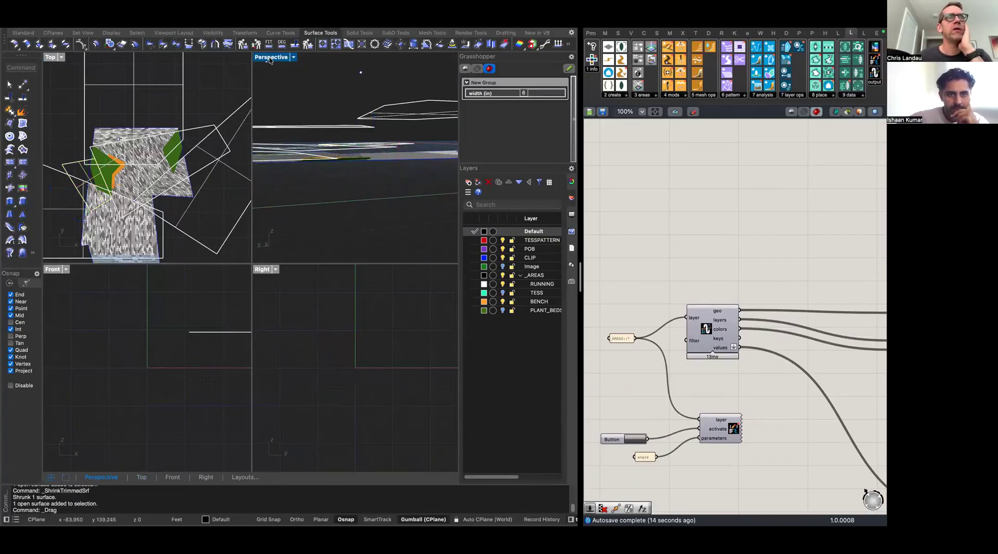
Maximize the Perspective view and inspect the paving, plant beds and running surfaces around the bench from above
{"action": "double_click", "coordinate": [271, 58]}
{"action": "right_click_drag", "start_coordinate": [333, 217], "coordinate": [320, 285]}
{"action": "right_click_drag", "start_coordinate": [245, 313], "coordinate": [275, 367]}
{"action": "scroll", "coordinate": [301, 342], "scroll_direction": "up", "scroll_amount": 6}
{"action": "scroll", "coordinate": [300, 343], "scroll_direction": "down", "scroll_amount": 6}
{"action": "scroll", "coordinate": [300, 343], "scroll_direction": "down", "scroll_amount": 3}
{"action": "scroll", "coordinate": [276, 368], "scroll_direction": "up", "scroll_amount": 4}
{"action": "scroll", "coordinate": [276, 367], "scroll_direction": "down", "scroll_amount": 4}
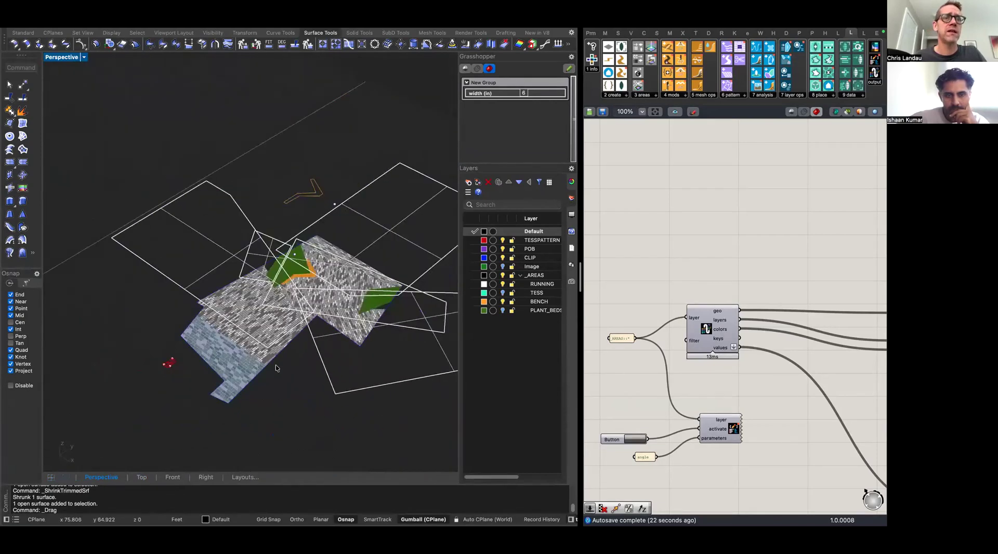